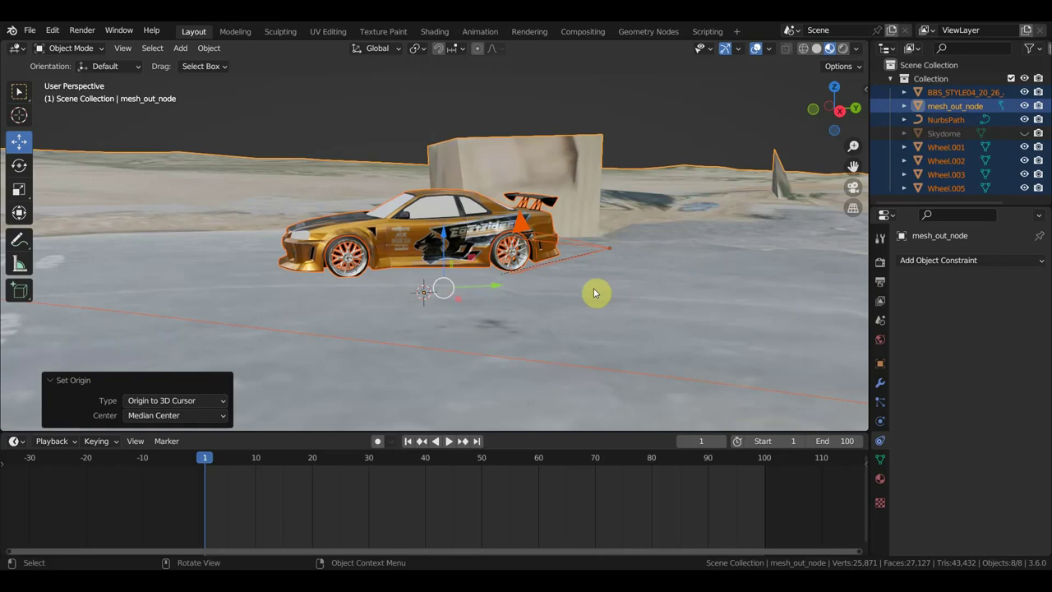
Zoom in on the car and view it side-on in Right Orthographic view (Numpad 3).
{"action": "scroll", "coordinate": [587, 291], "scroll_direction": "up", "scroll_amount": 2}
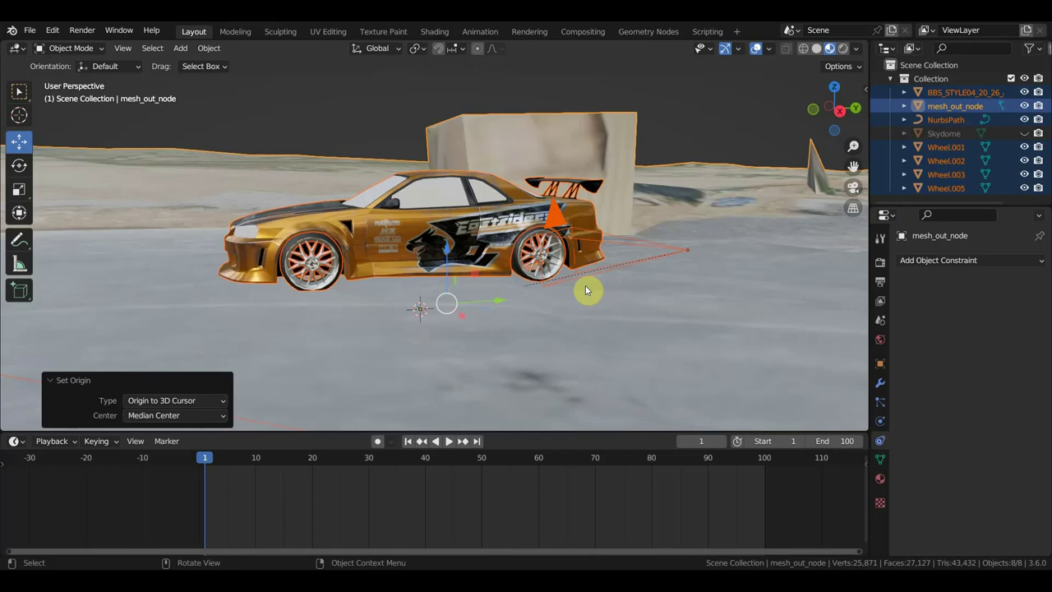
{"action": "key", "text": "KP_3"}
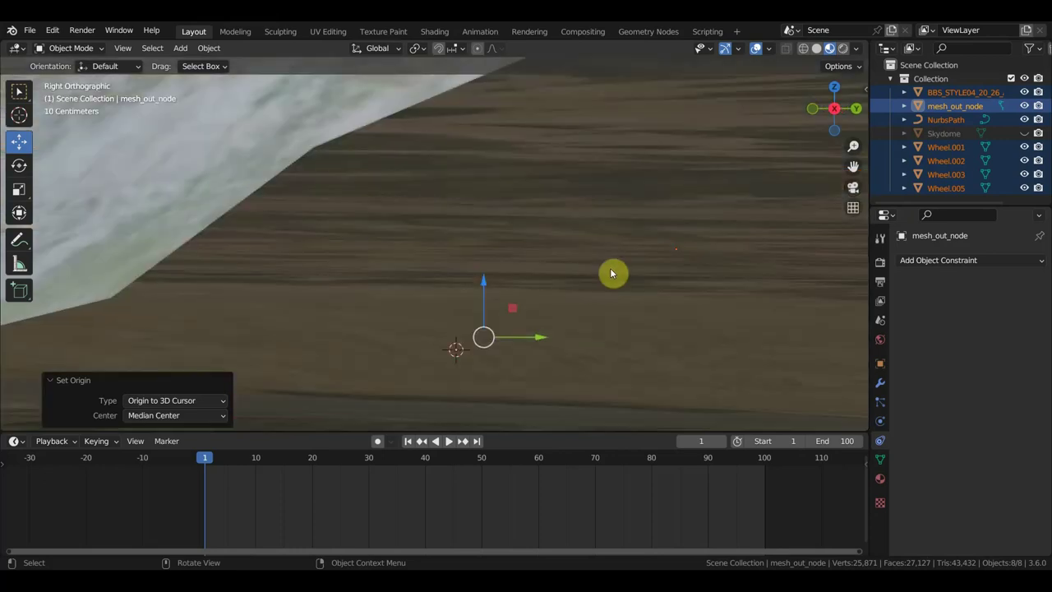
Hide the mesh_out_node terrain mesh.
{"action": "scroll", "coordinate": [612, 274], "scroll_direction": "down", "scroll_amount": 3}
{"action": "left_click", "coordinate": [561, 240]}
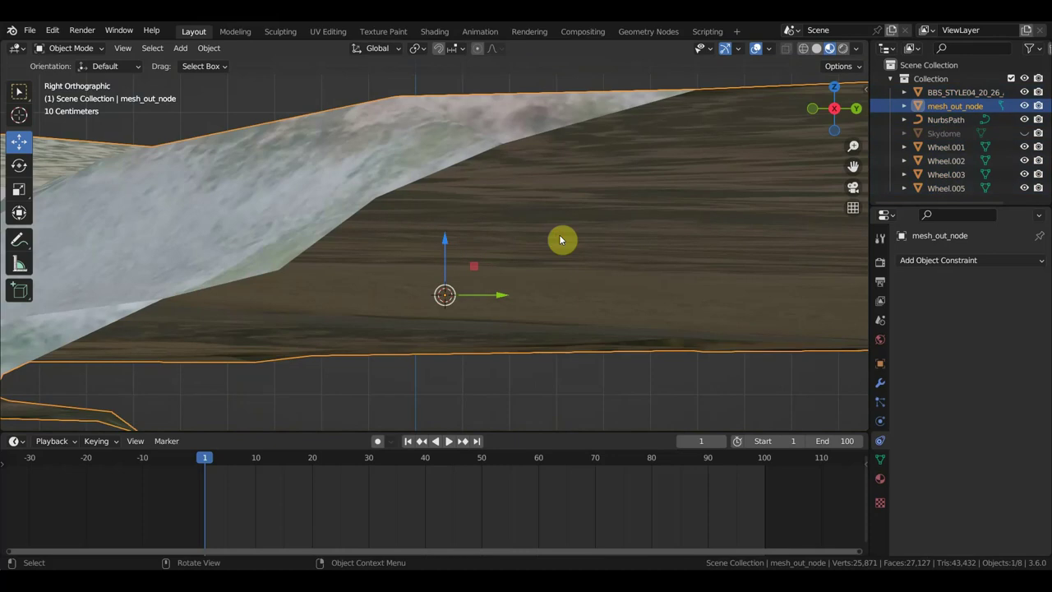
{"action": "key", "text": "h"}
Lower the car body and all four wheels by about 0.36 m.
{"action": "scroll", "coordinate": [551, 254], "scroll_direction": "up", "scroll_amount": 3}
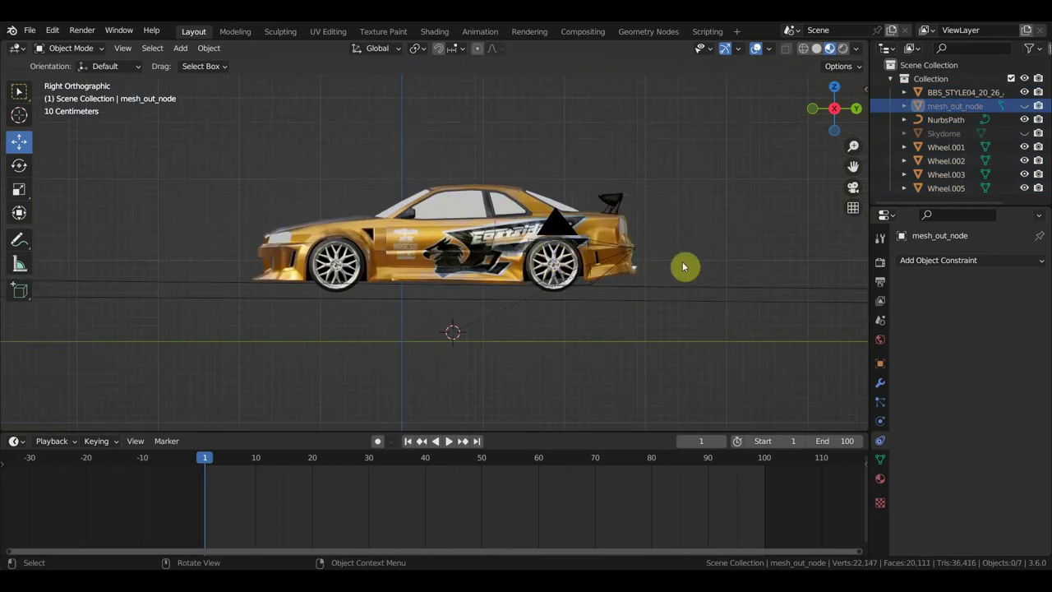
{"action": "left_click_drag", "start_coordinate": [665, 272], "coordinate": [223, 177]}
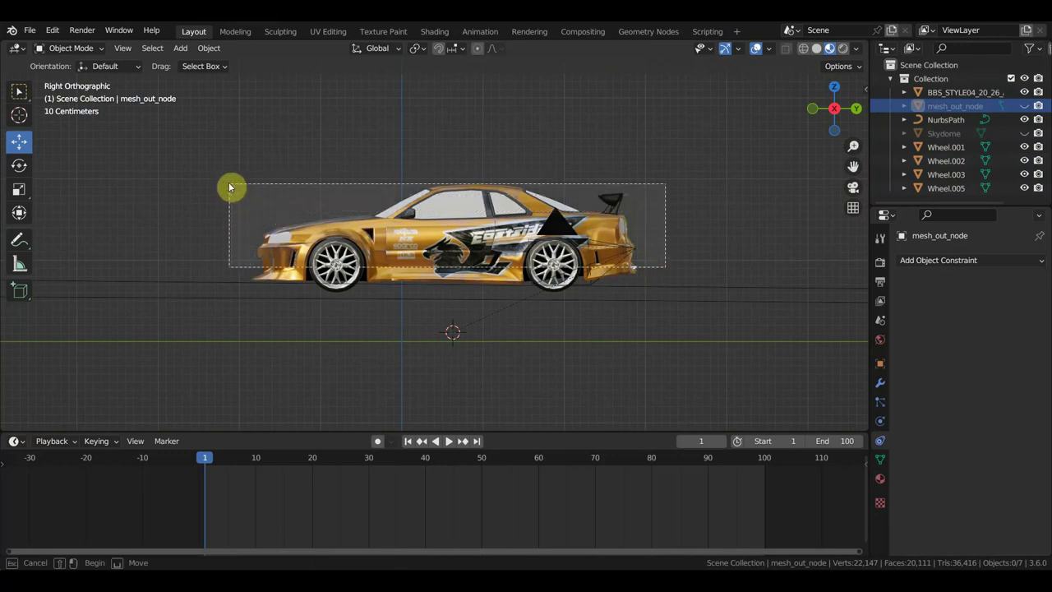
{"action": "key", "text": "g"}
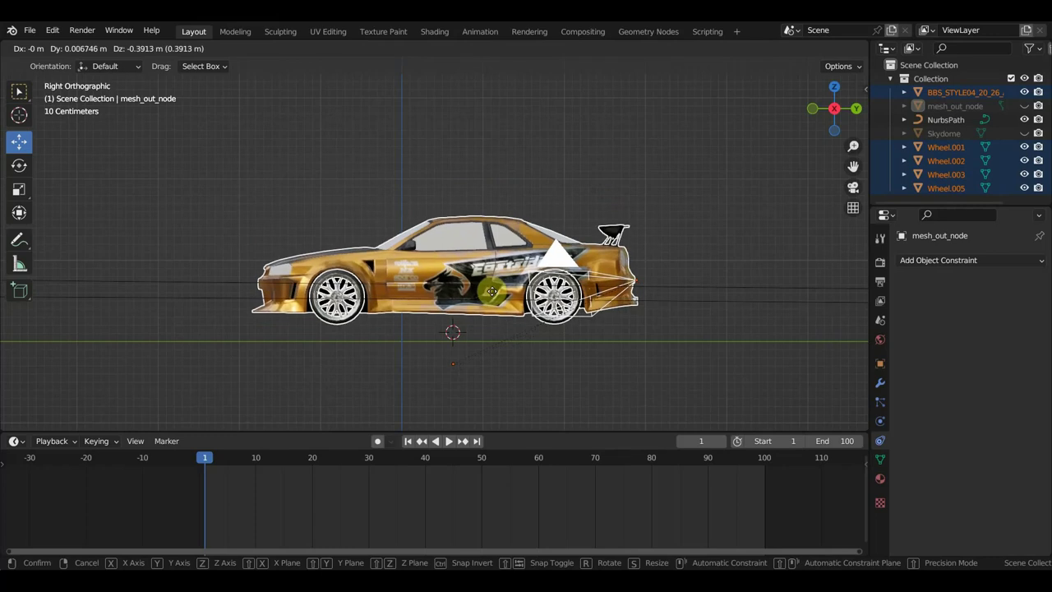
{"action": "left_click", "coordinate": [492, 290]}
{"action": "left_click", "coordinate": [209, 48]}
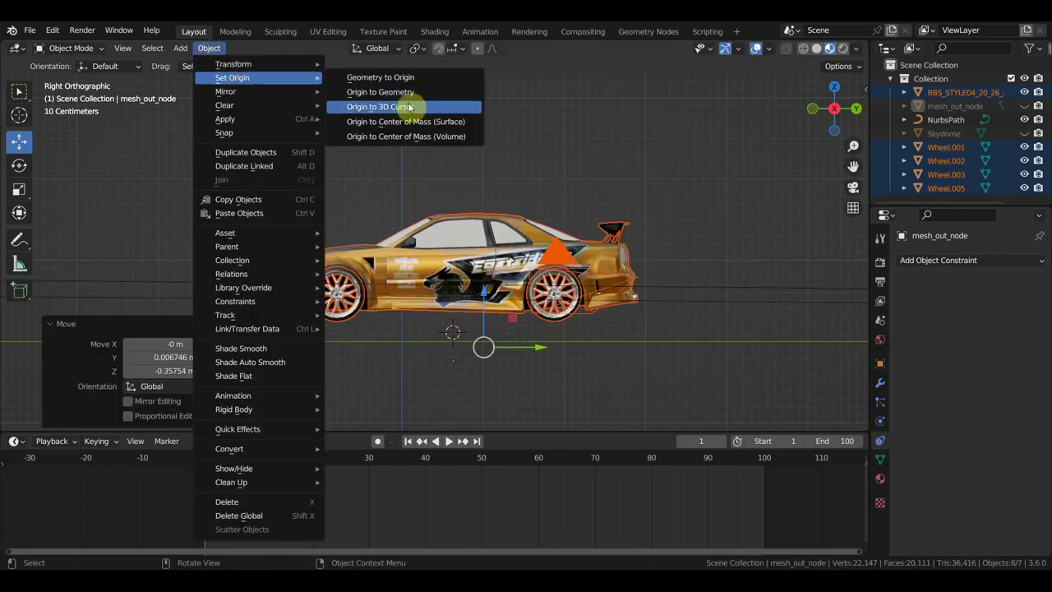
Set the car's origin to the 3D cursor and centre Wheel.001's origin on its geometry.
{"action": "left_click", "coordinate": [409, 108]}
{"action": "scroll", "coordinate": [406, 282], "scroll_direction": "up", "scroll_amount": 2}
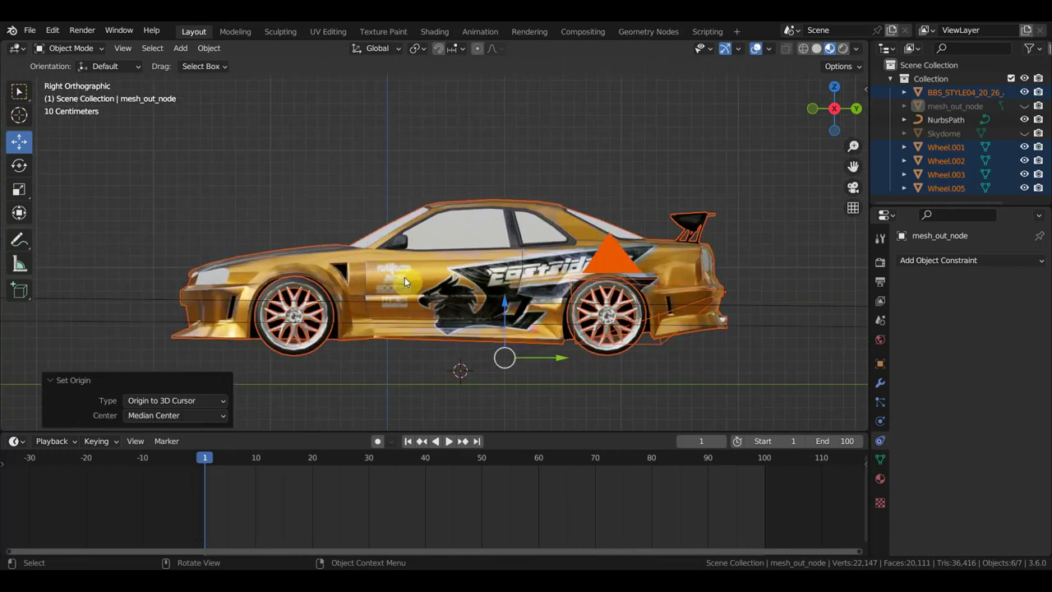
{"action": "left_click", "coordinate": [319, 343]}
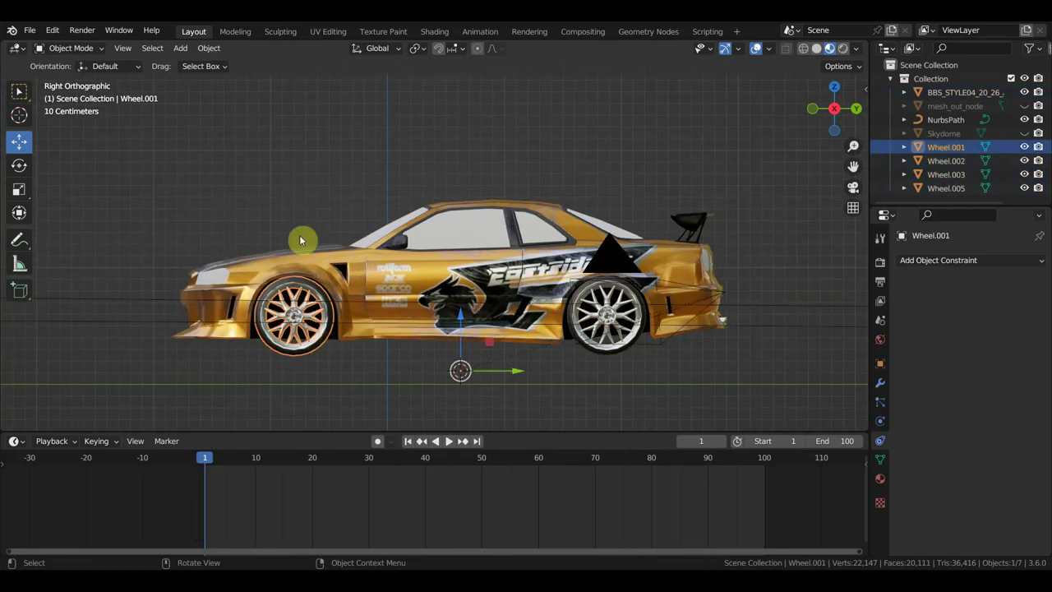
{"action": "left_click", "coordinate": [209, 48]}
{"action": "mouse_move", "coordinate": [233, 77]}
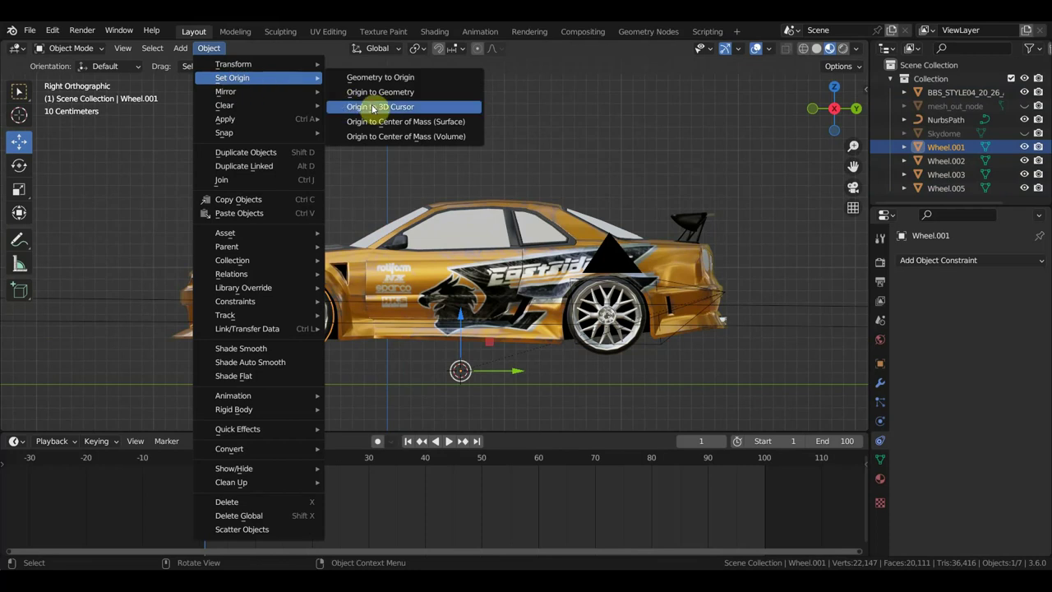
{"action": "left_click", "coordinate": [382, 93]}
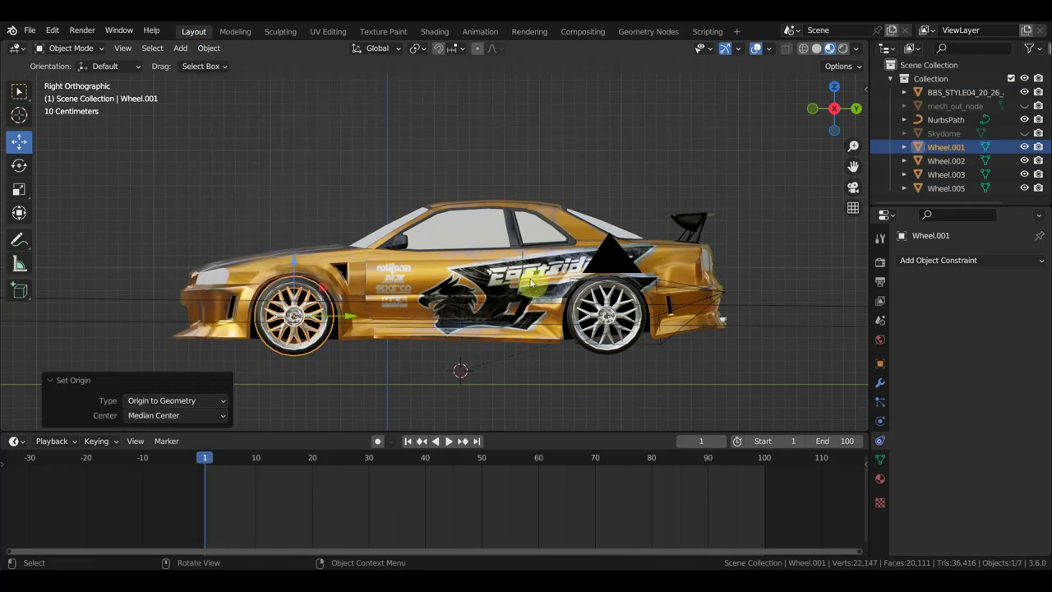
Centre the origins of Wheel.005 and Wheel.002 on their own geometry.
{"action": "left_click", "coordinate": [618, 355]}
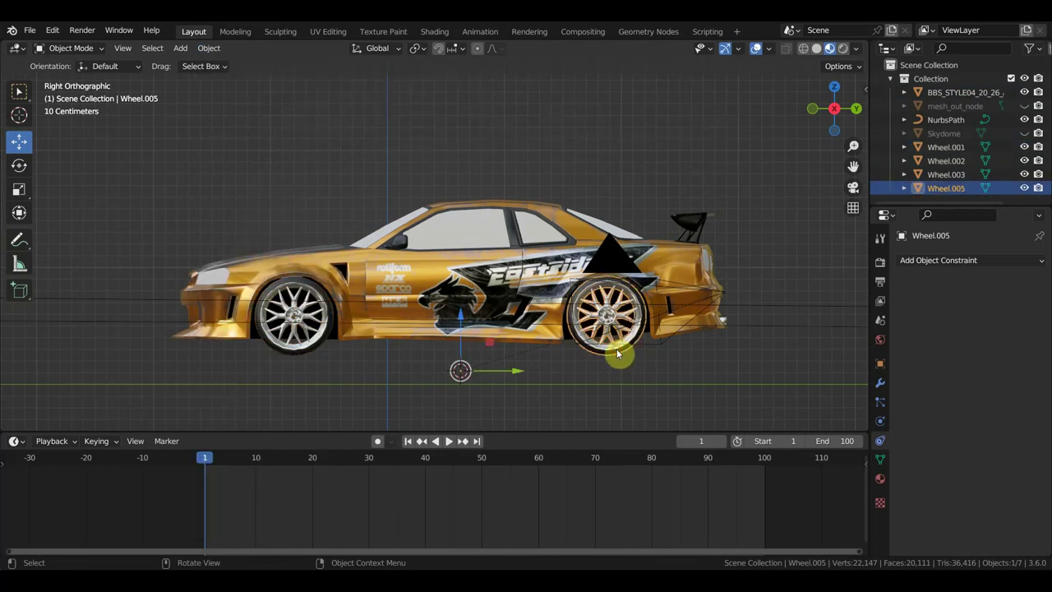
{"action": "left_click", "coordinate": [209, 47]}
{"action": "mouse_move", "coordinate": [233, 77]}
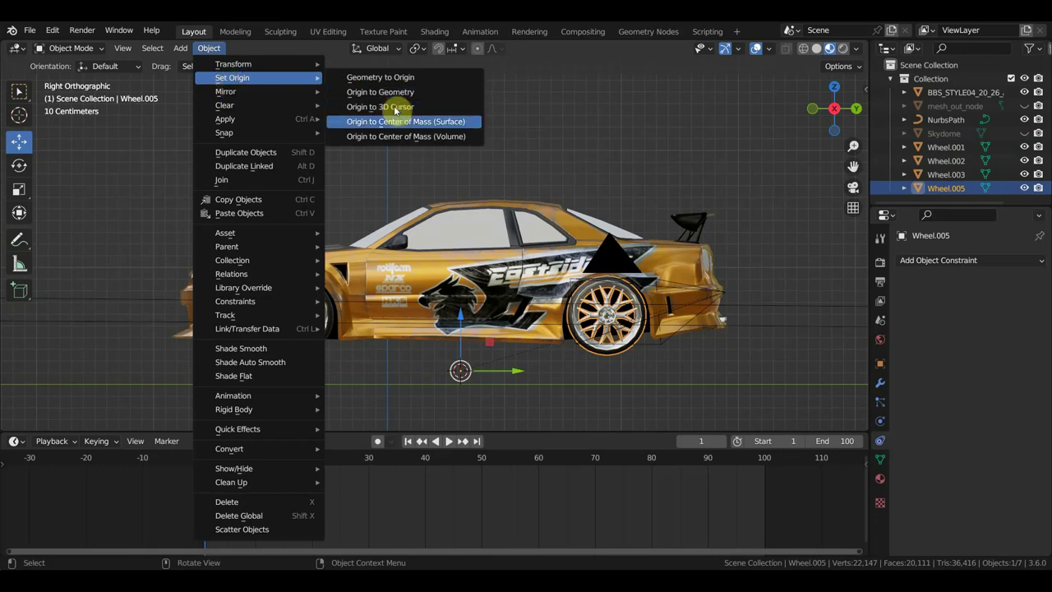
{"action": "left_click", "coordinate": [387, 93]}
{"action": "mouse_move", "coordinate": [409, 112]}
{"action": "middle_mouse_down"}
{"action": "mouse_move", "coordinate": [465, 173]}
{"action": "mouse_move", "coordinate": [434, 231]}
{"action": "mouse_move", "coordinate": [275, 277]}
{"action": "mouse_move", "coordinate": [327, 274]}
{"action": "middle_mouse_up"}
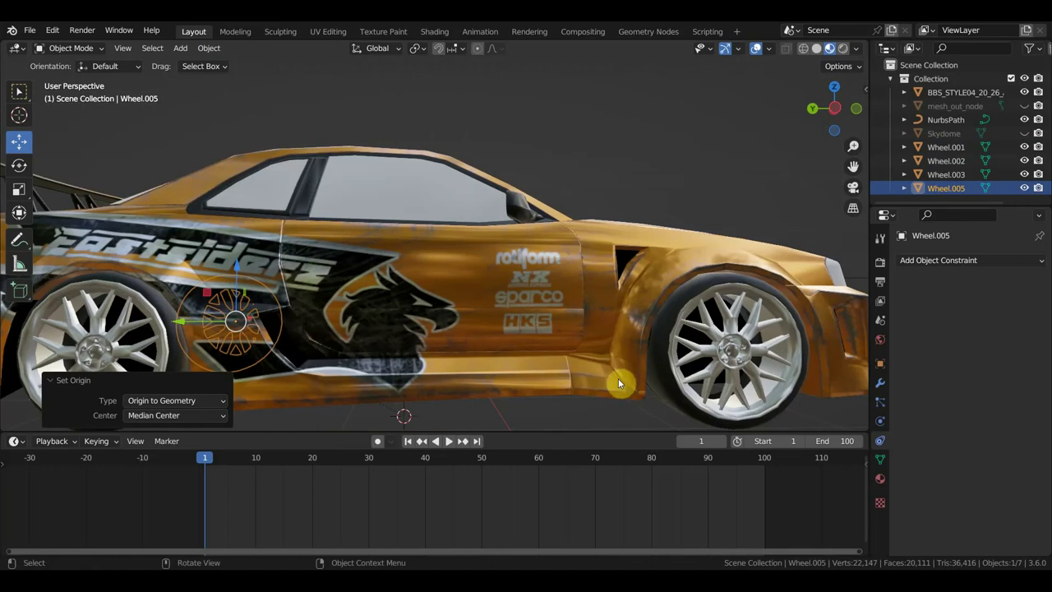
{"action": "left_click", "coordinate": [667, 379]}
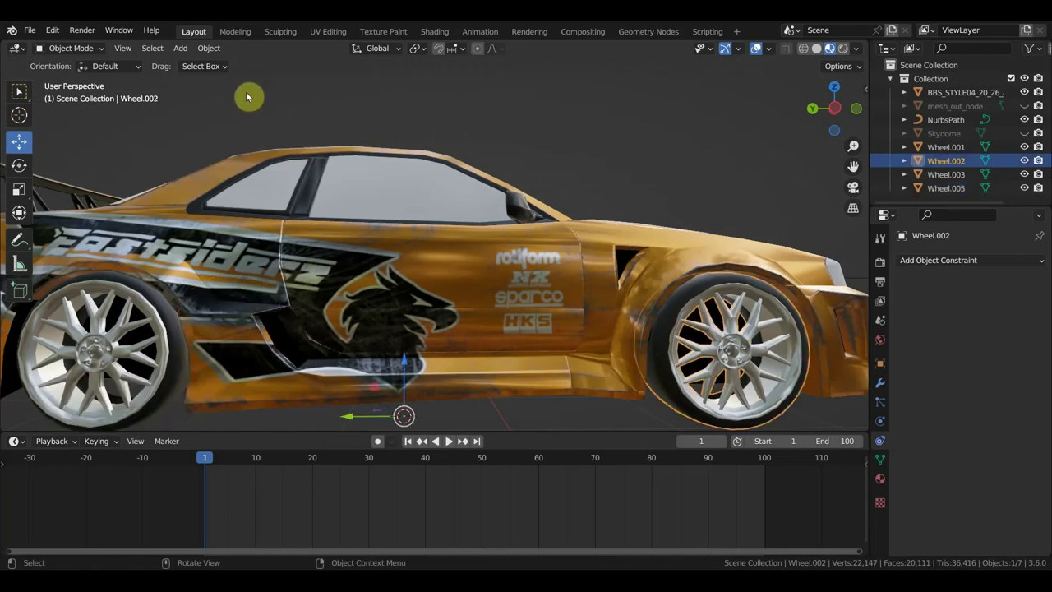
{"action": "left_click", "coordinate": [180, 48]}
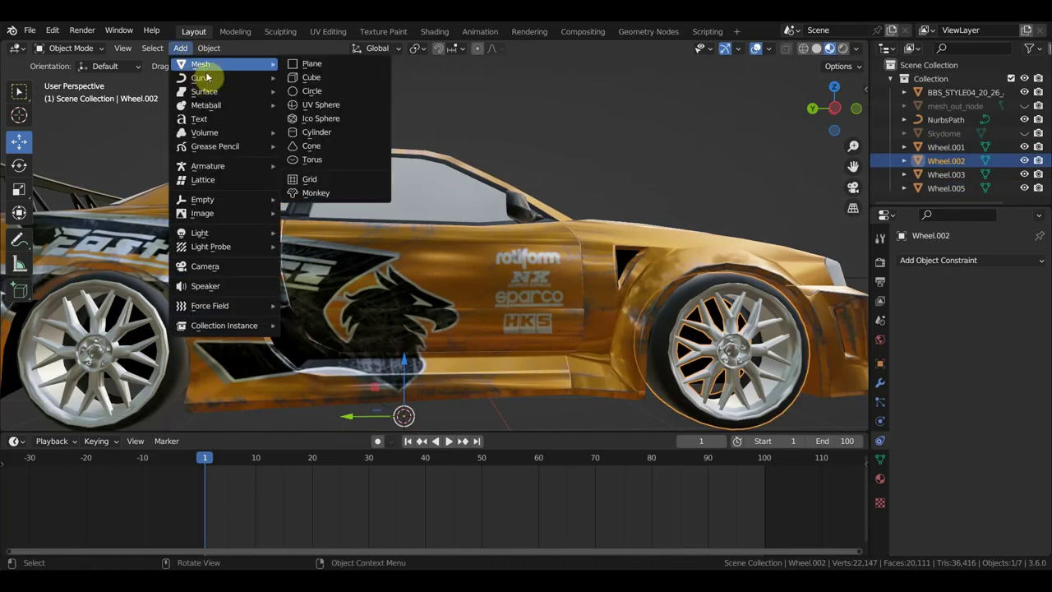
{"action": "mouse_move", "coordinate": [209, 48]}
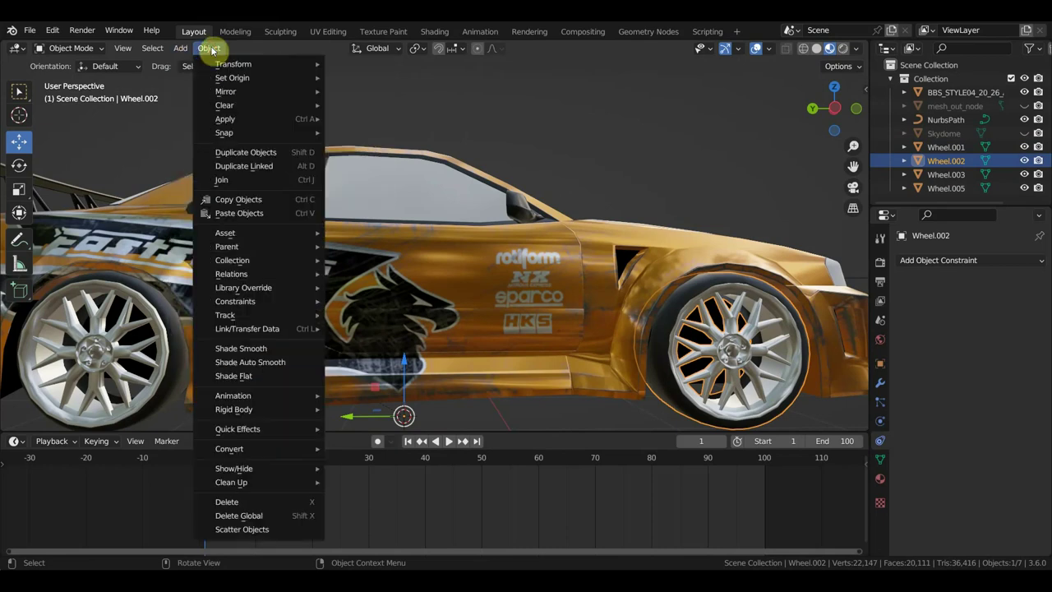
{"action": "left_click", "coordinate": [395, 93]}
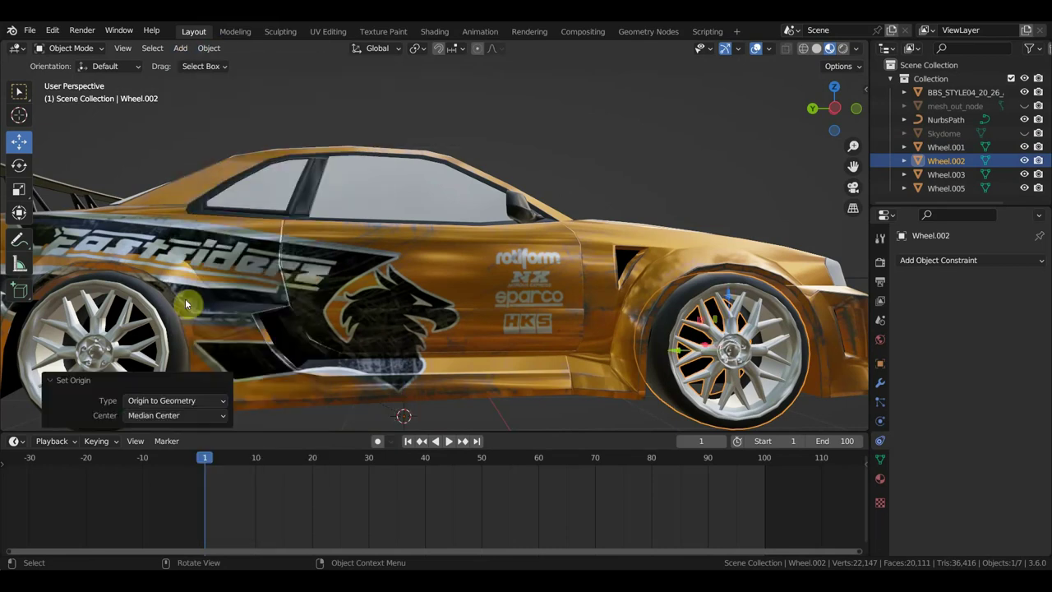
Centre Wheel.003's origin on its geometry and return to the right side view.
{"action": "left_click", "coordinate": [172, 326]}
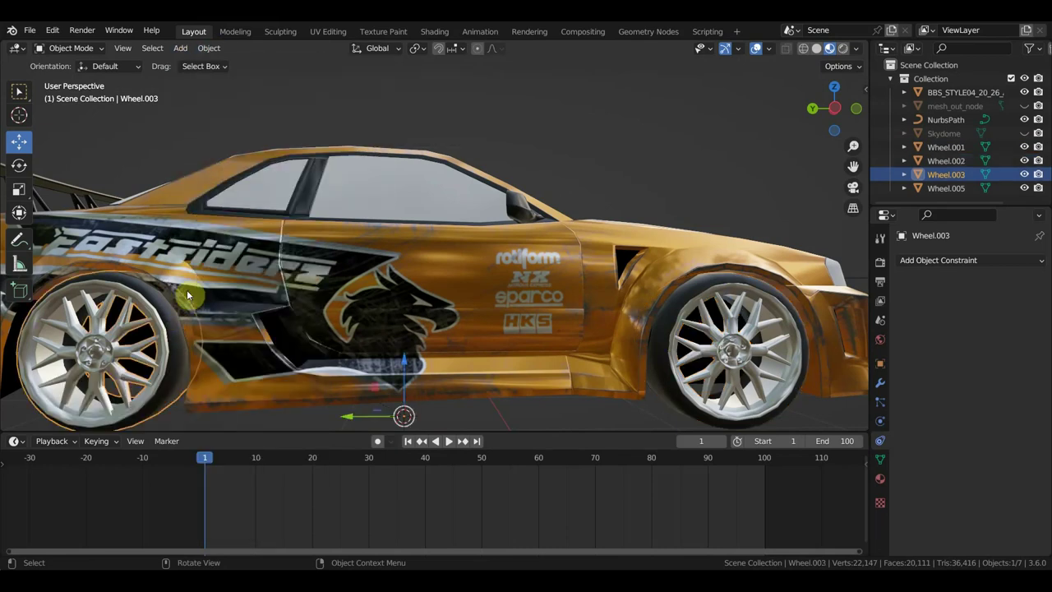
{"action": "left_click", "coordinate": [209, 47]}
{"action": "mouse_move", "coordinate": [233, 77]}
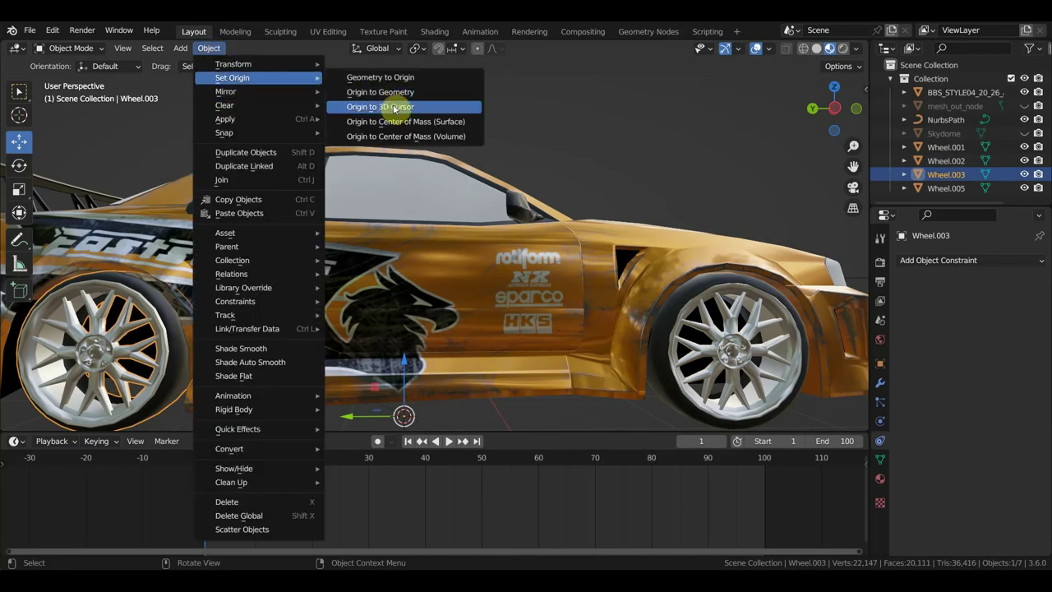
{"action": "left_click", "coordinate": [403, 93]}
{"action": "scroll", "coordinate": [387, 177], "scroll_direction": "down", "scroll_amount": 4}
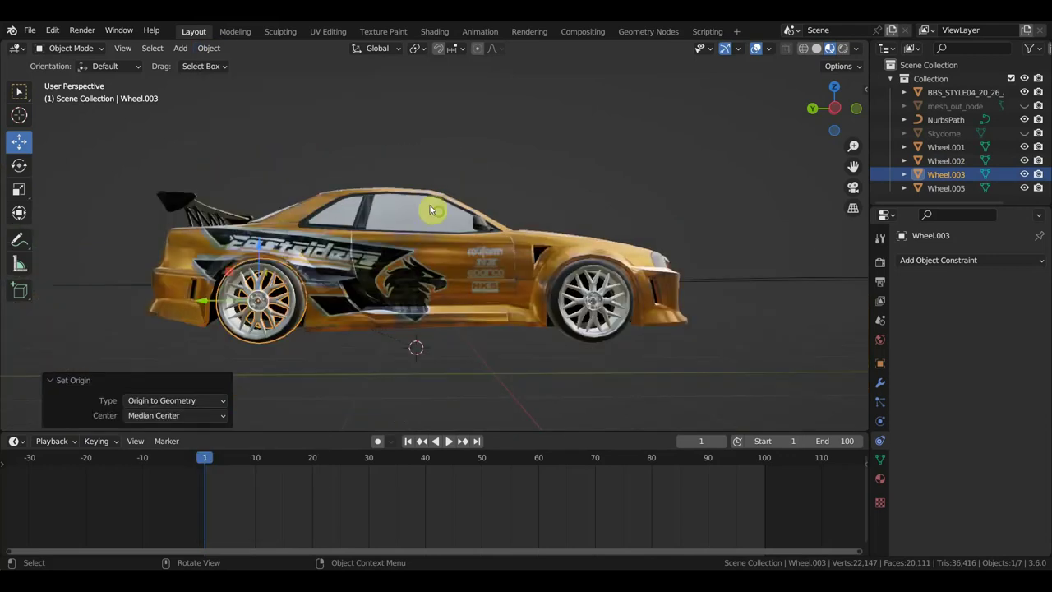
{"action": "mouse_move", "coordinate": [435, 206]}
{"action": "middle_mouse_down"}
{"action": "mouse_move", "coordinate": [258, 226]}
{"action": "mouse_move", "coordinate": [169, 222]}
{"action": "middle_mouse_up"}
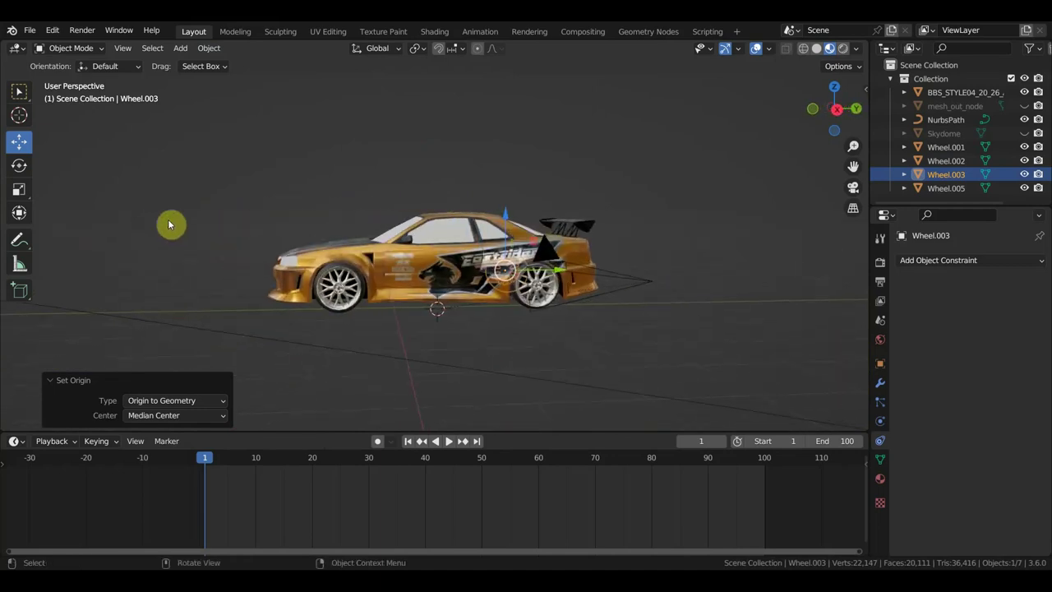
{"action": "key", "text": "KP_3"}
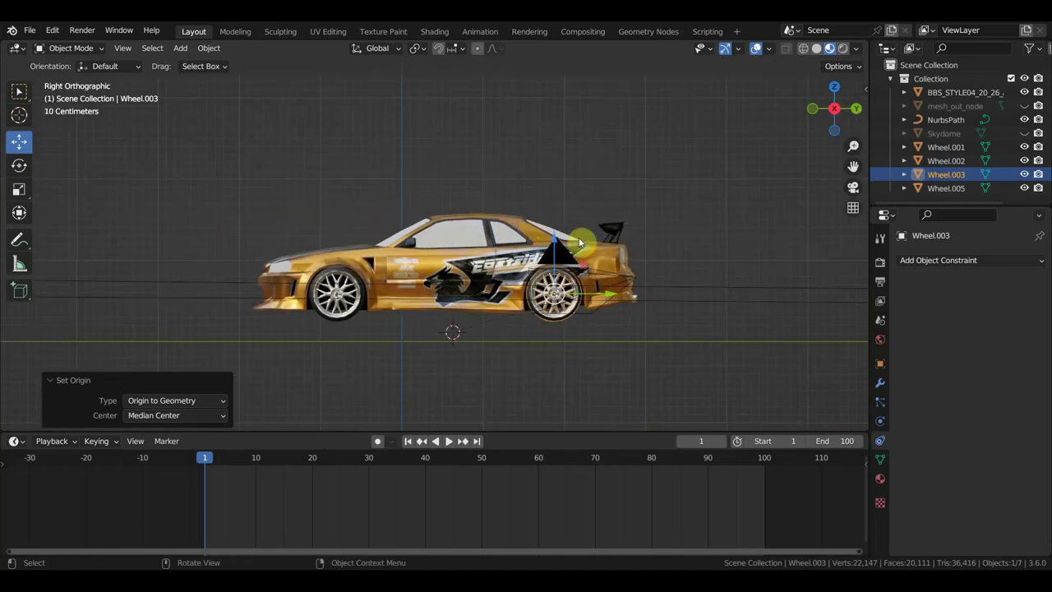
Open the Add-ons preferences and browse Downloads for an add-on file, then cancel the install.
{"action": "left_click", "coordinate": [54, 30]}
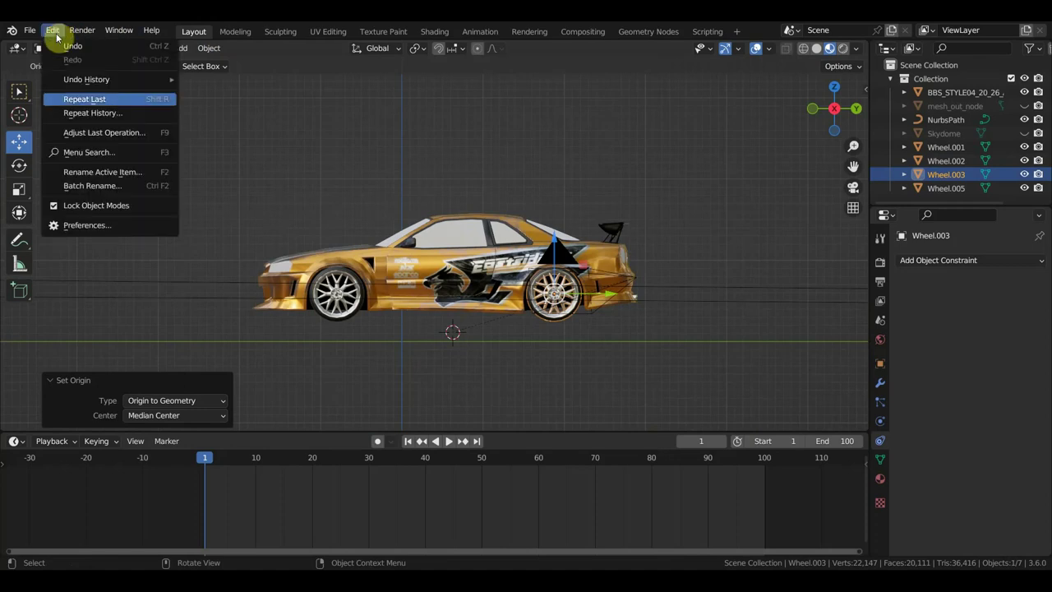
{"action": "left_click", "coordinate": [97, 225]}
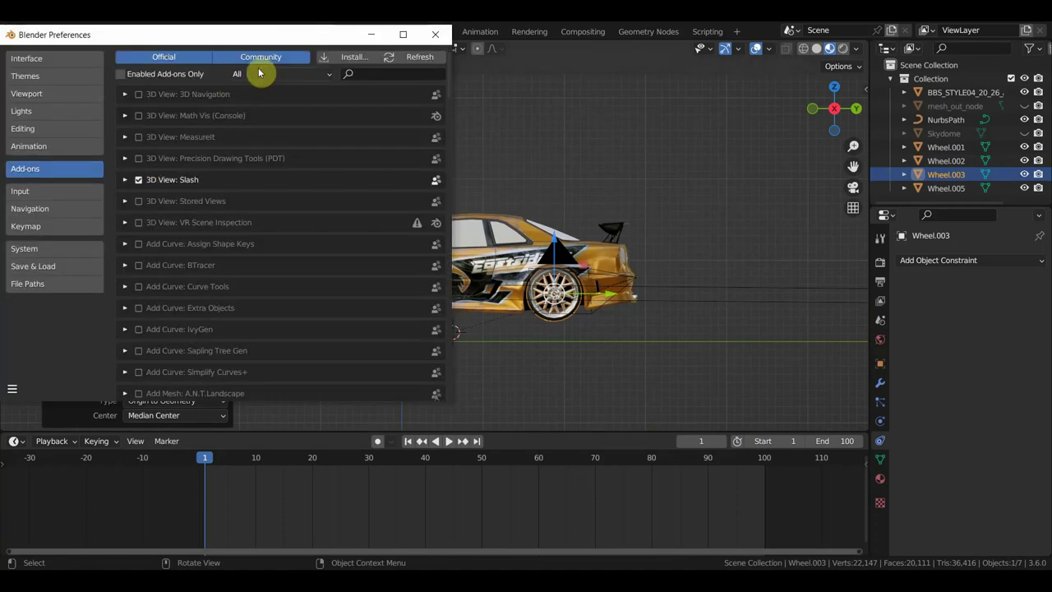
{"action": "left_click", "coordinate": [353, 56]}
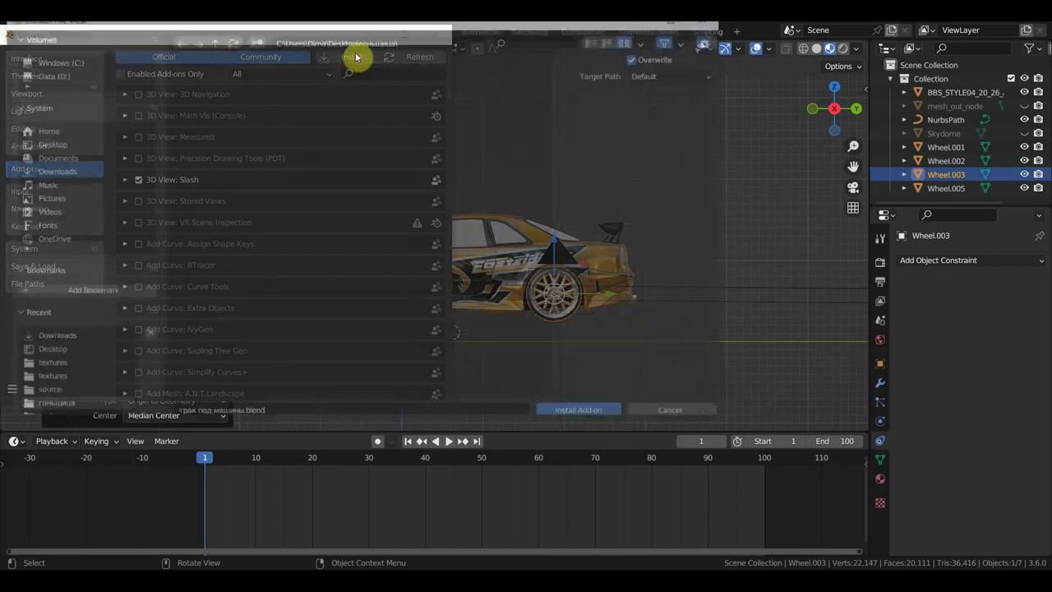
{"action": "left_click", "coordinate": [52, 167]}
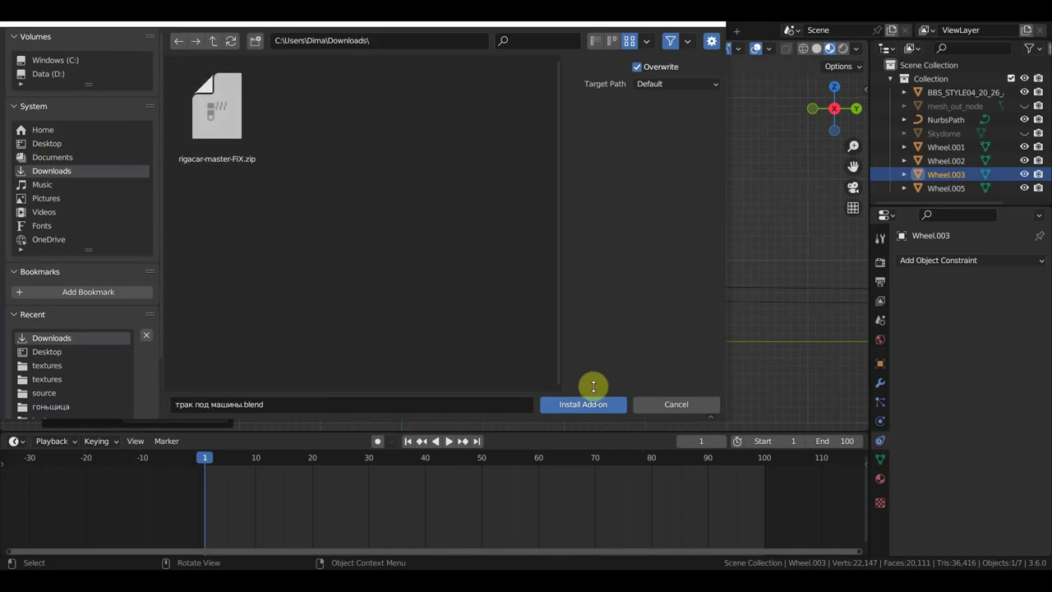
{"action": "left_click", "coordinate": [682, 408]}
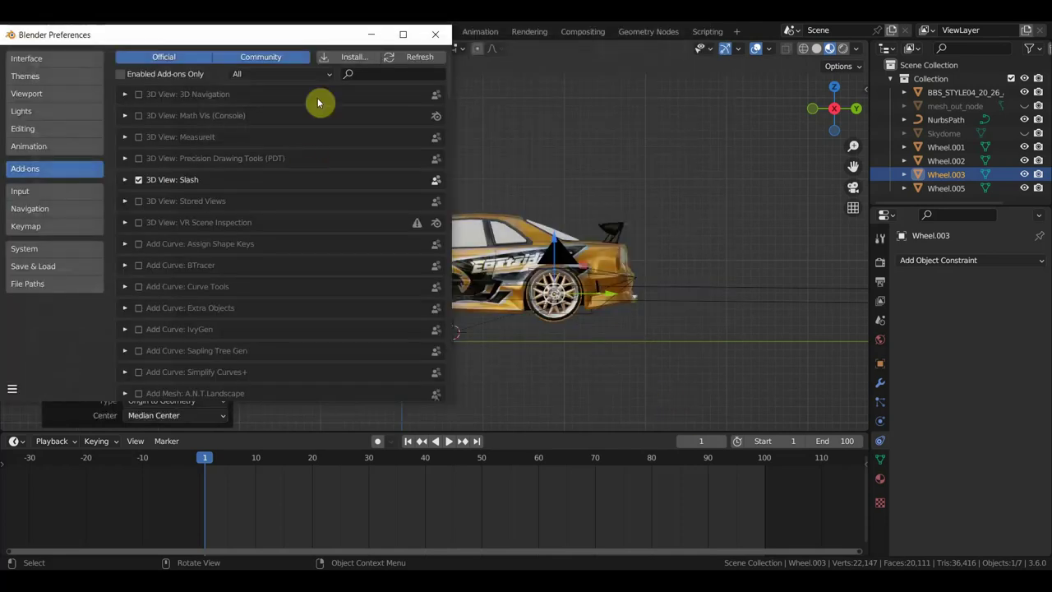
Search the add-ons for 'iiga' and enable Rigacar.
{"action": "left_click", "coordinate": [375, 72]}
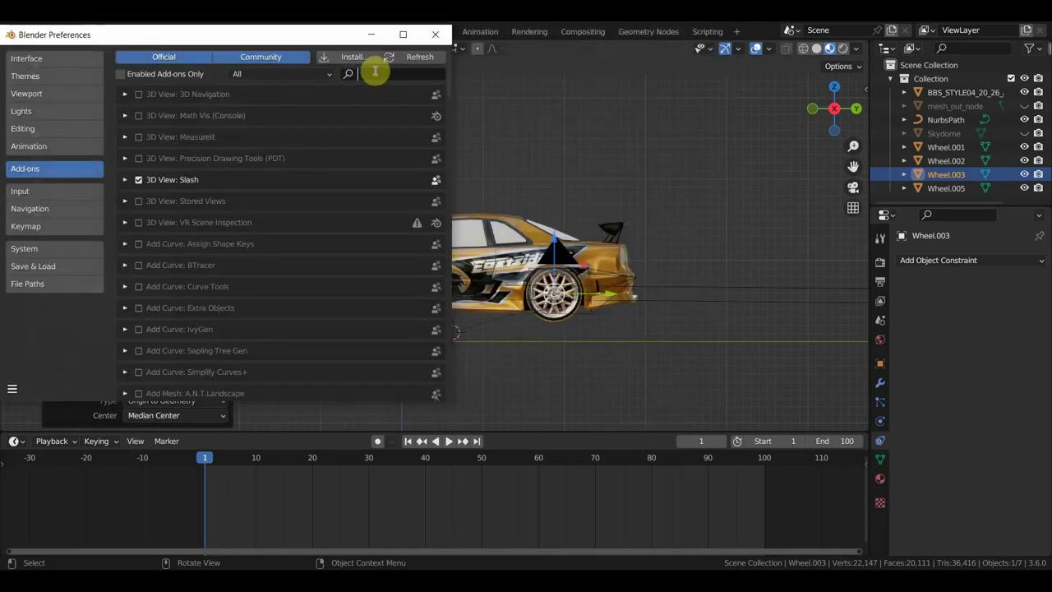
{"action": "type", "text": "ri"}
{"action": "type", "text": "ig"}
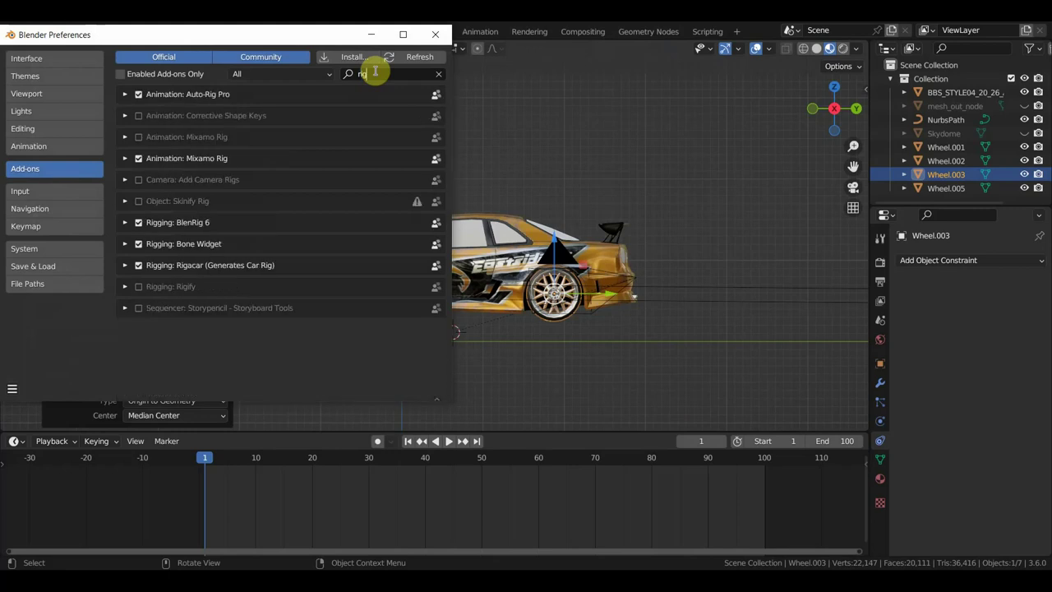
{"action": "type", "text": "a"}
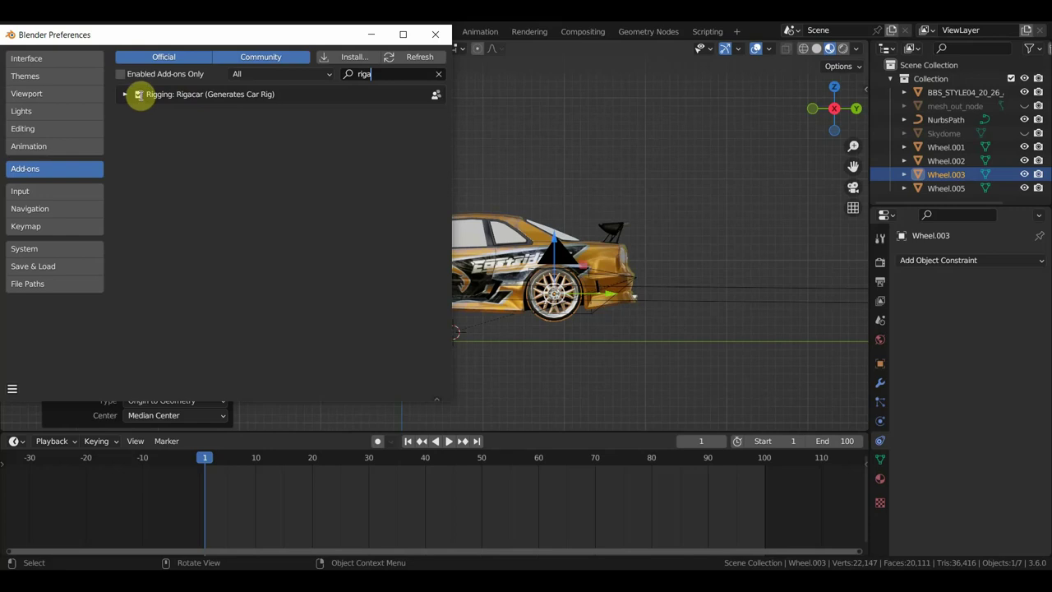
{"action": "left_click", "coordinate": [138, 96]}
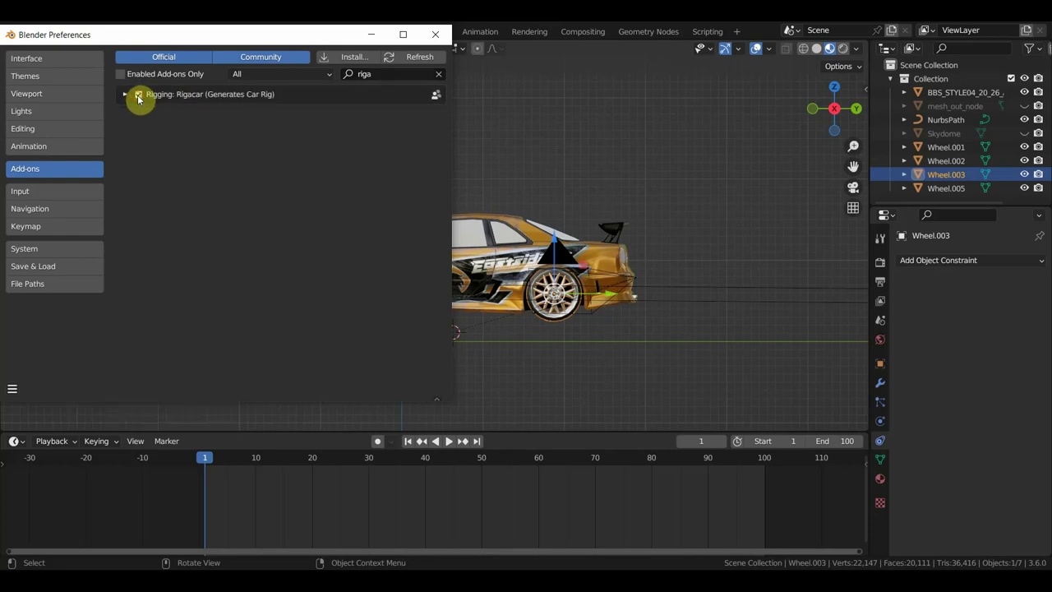
Save the preferences and close the Preferences window.
{"action": "left_click", "coordinate": [13, 389]}
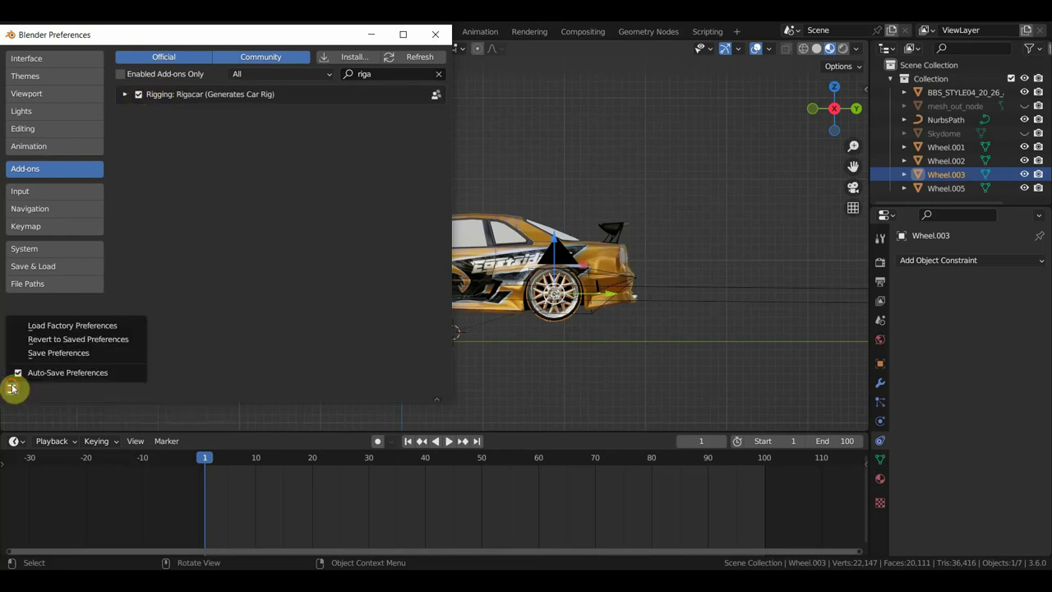
{"action": "left_click", "coordinate": [58, 353]}
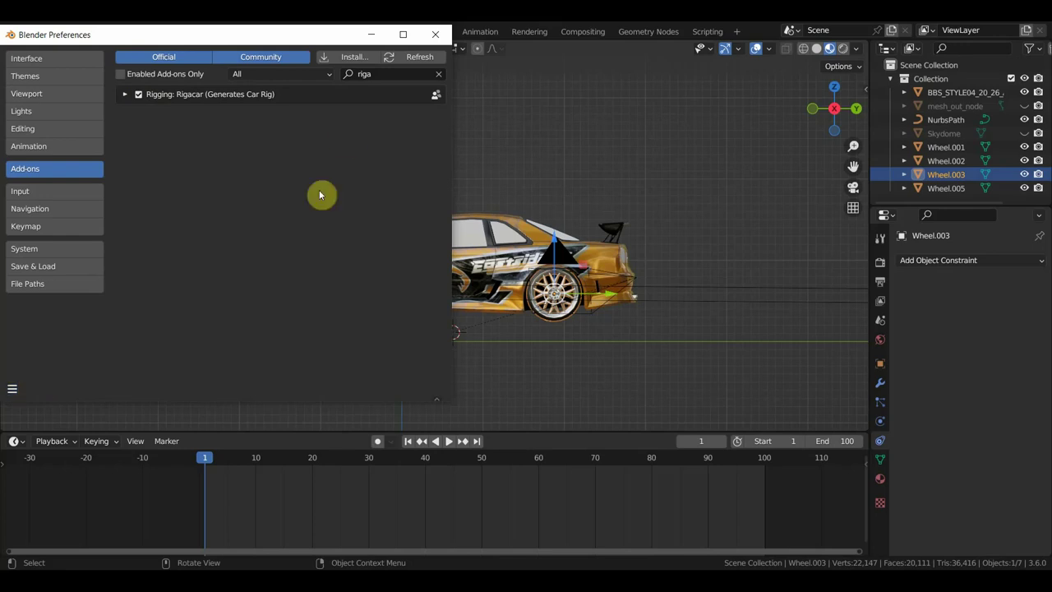
{"action": "left_click", "coordinate": [438, 34]}
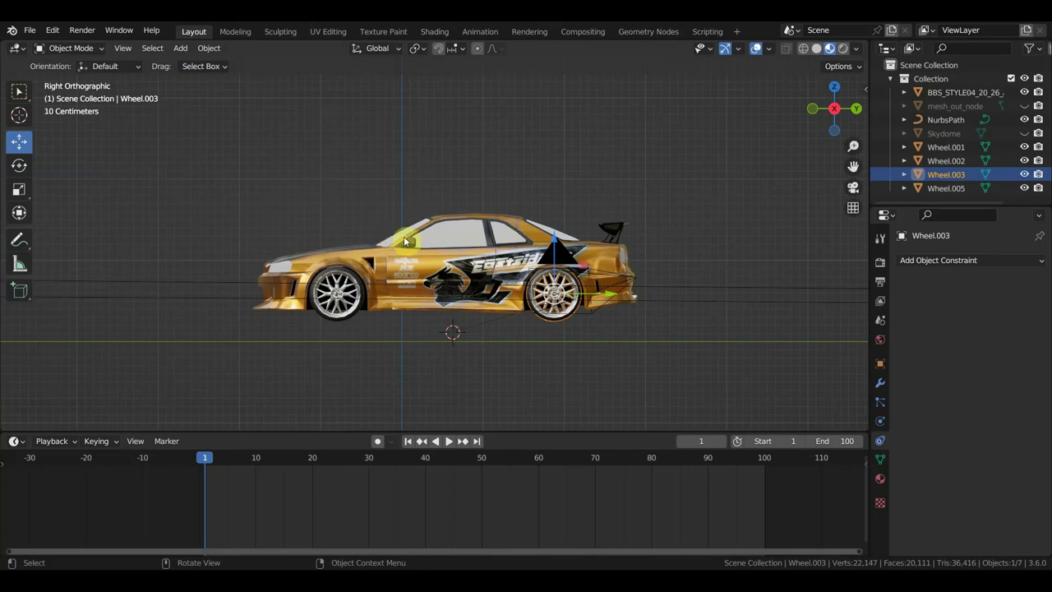
Add a Car deformation rig and draw its bones In Front.
{"action": "left_click", "coordinate": [180, 47]}
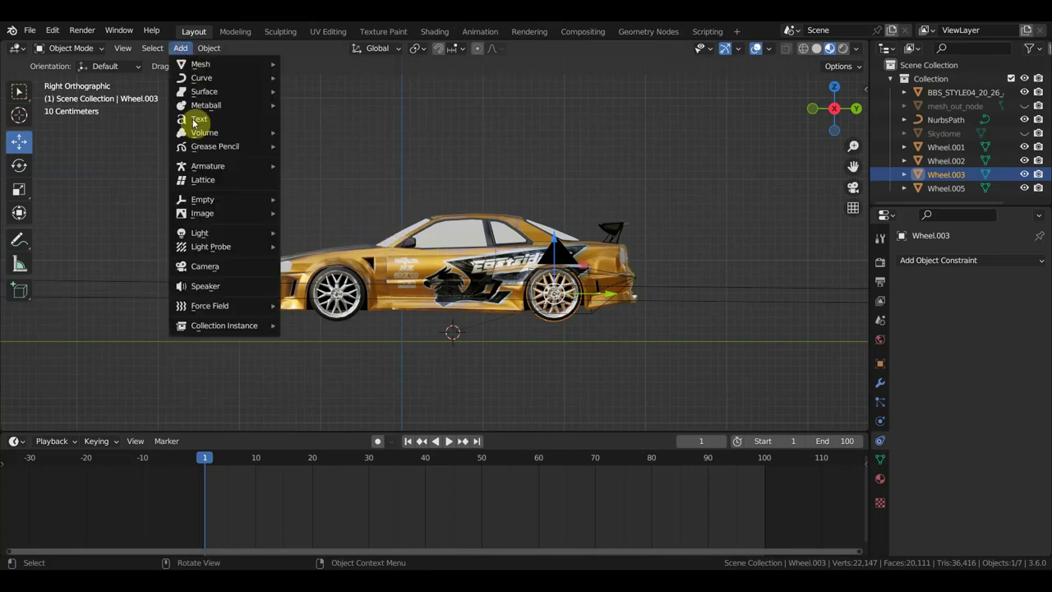
{"action": "mouse_move", "coordinate": [208, 166]}
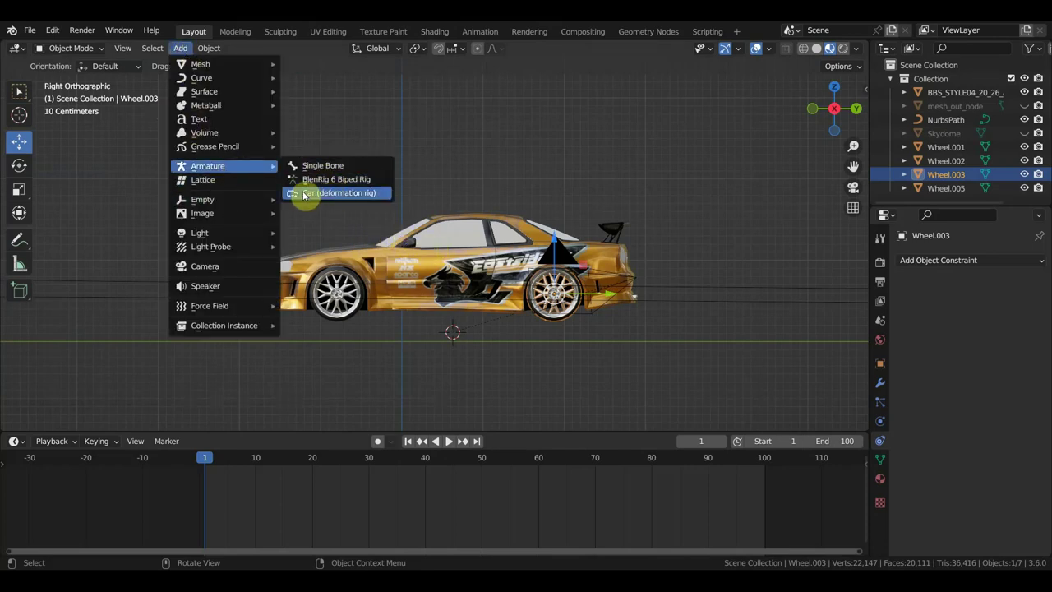
{"action": "left_click", "coordinate": [331, 195]}
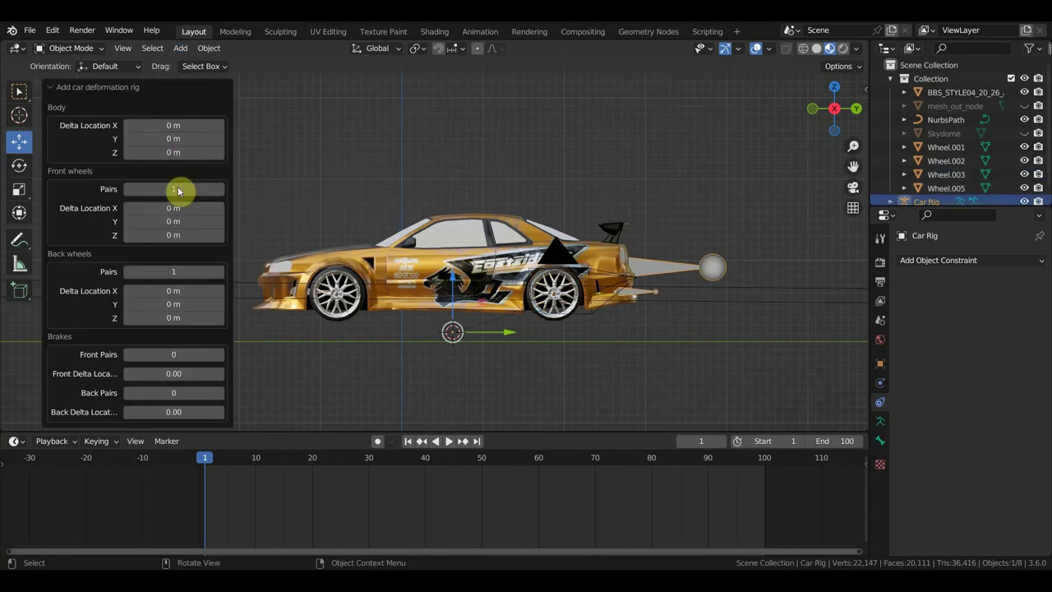
{"action": "left_click", "coordinate": [881, 421]}
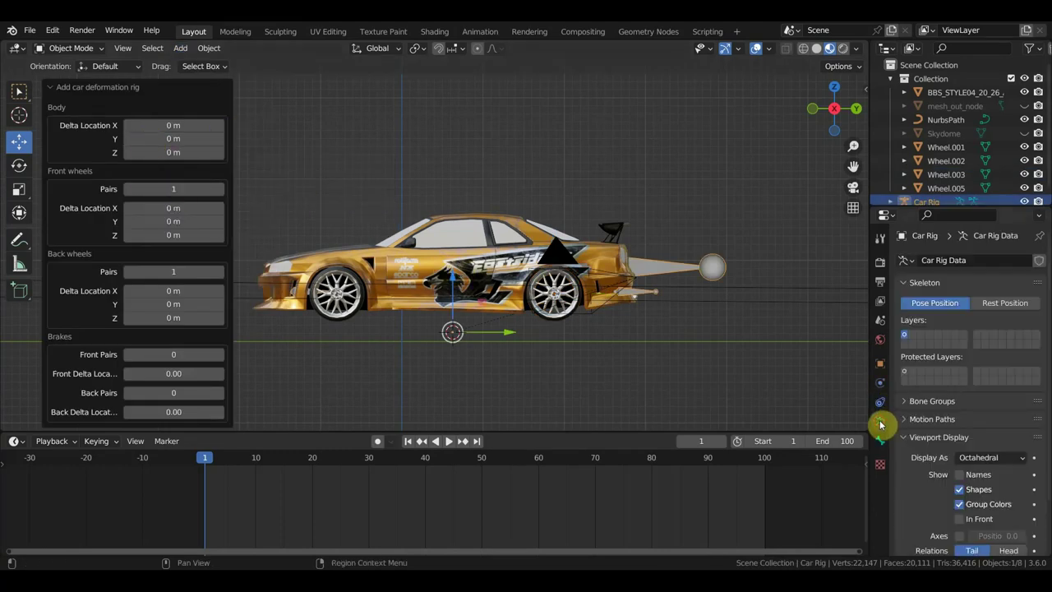
{"action": "left_click", "coordinate": [960, 519]}
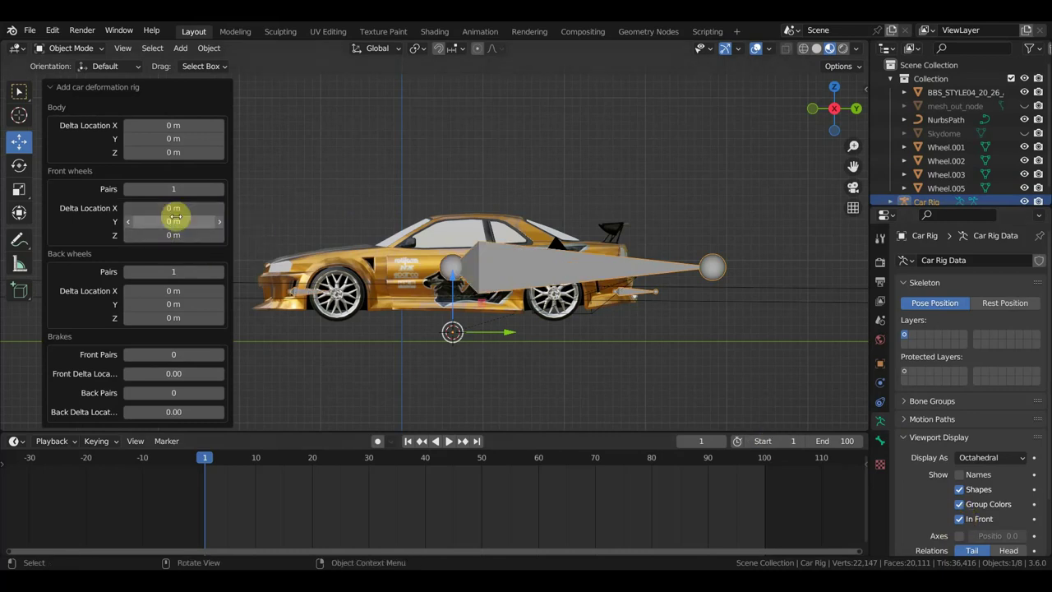
Offset the front wheel bones to deltas -0.07, 0.51, -0.04 m using a top wireframe view.
{"action": "left_click_drag", "start_coordinate": [175, 220], "coordinate": [440, 356]}
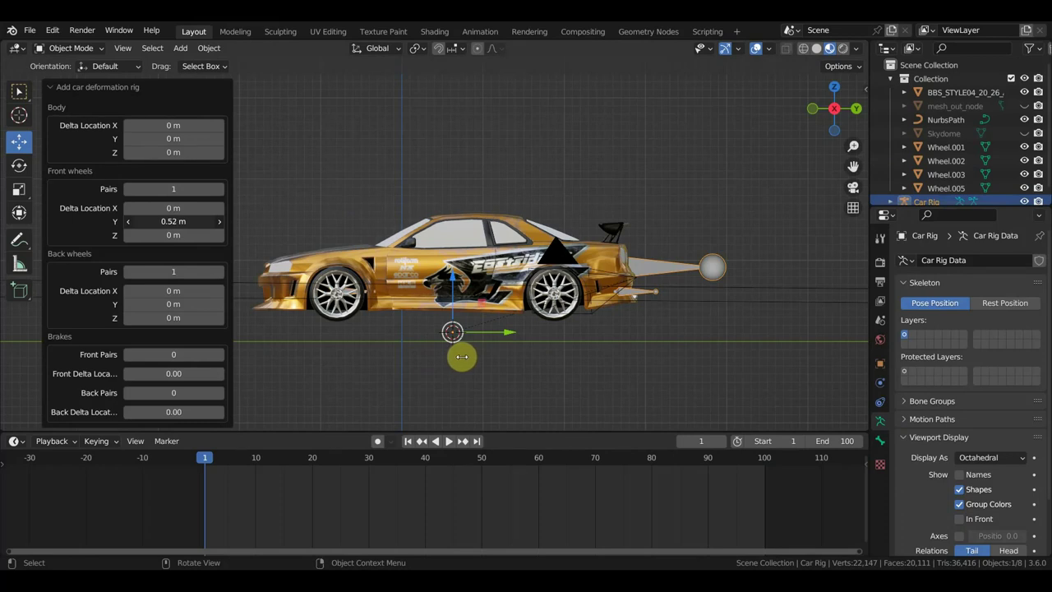
{"action": "left_click_drag", "start_coordinate": [462, 356], "coordinate": [458, 356]}
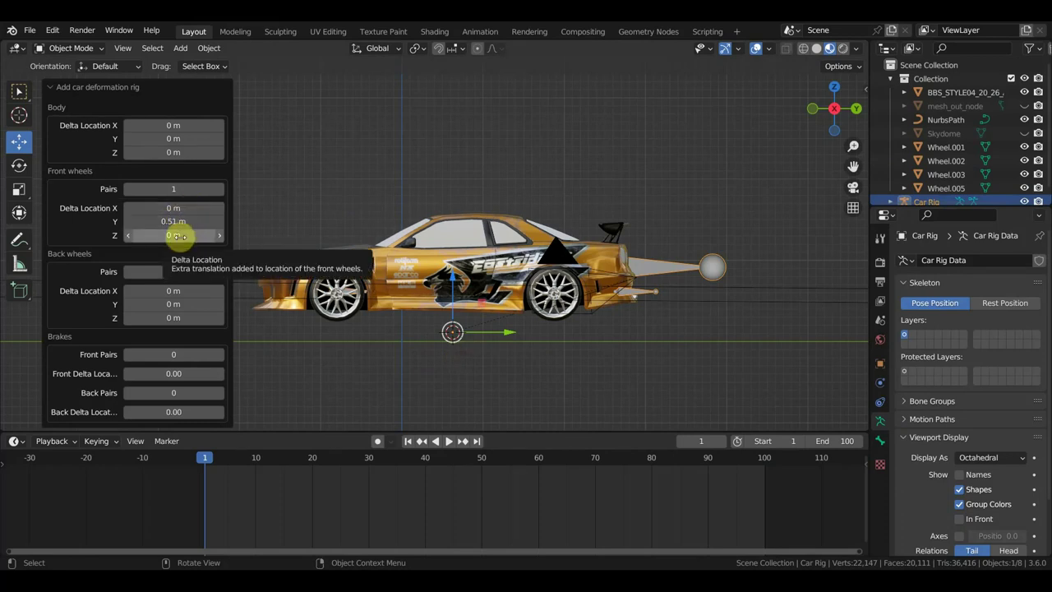
{"action": "left_click_drag", "start_coordinate": [177, 236], "coordinate": [177, 236]}
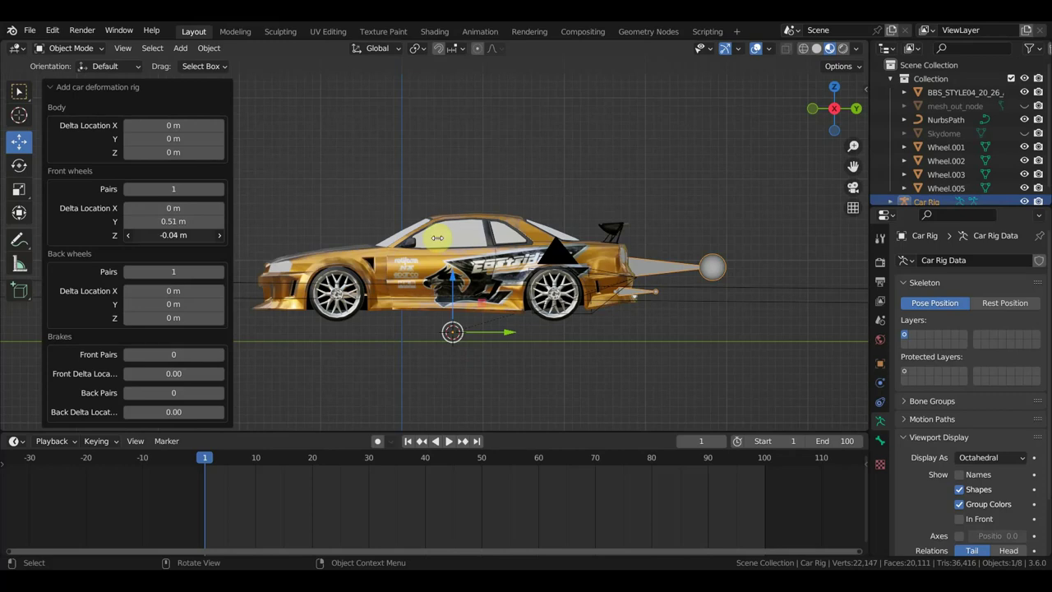
{"action": "key", "text": "KP_7"}
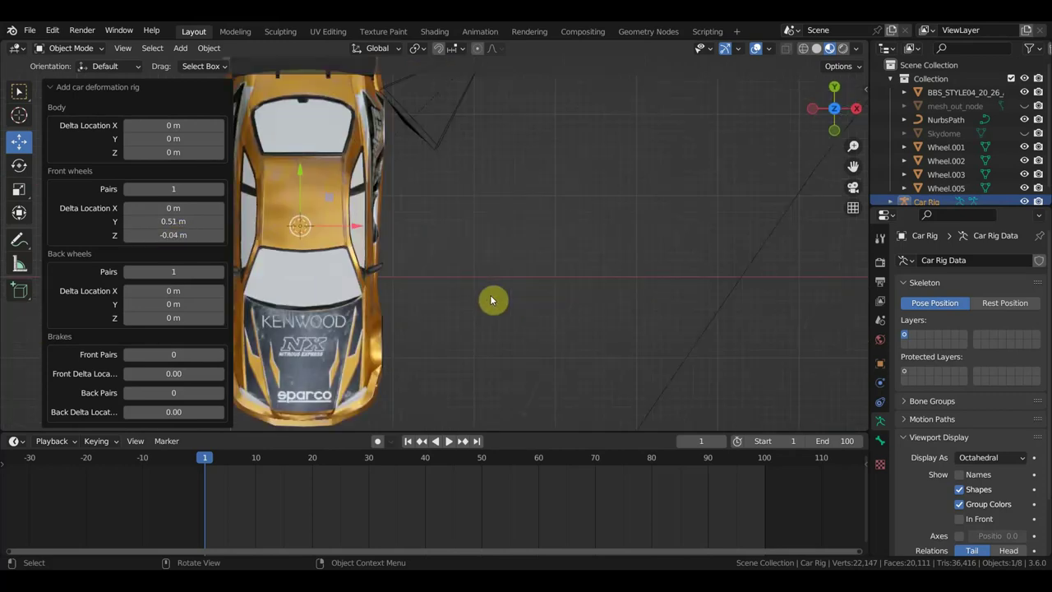
{"action": "left_click", "coordinate": [804, 48]}
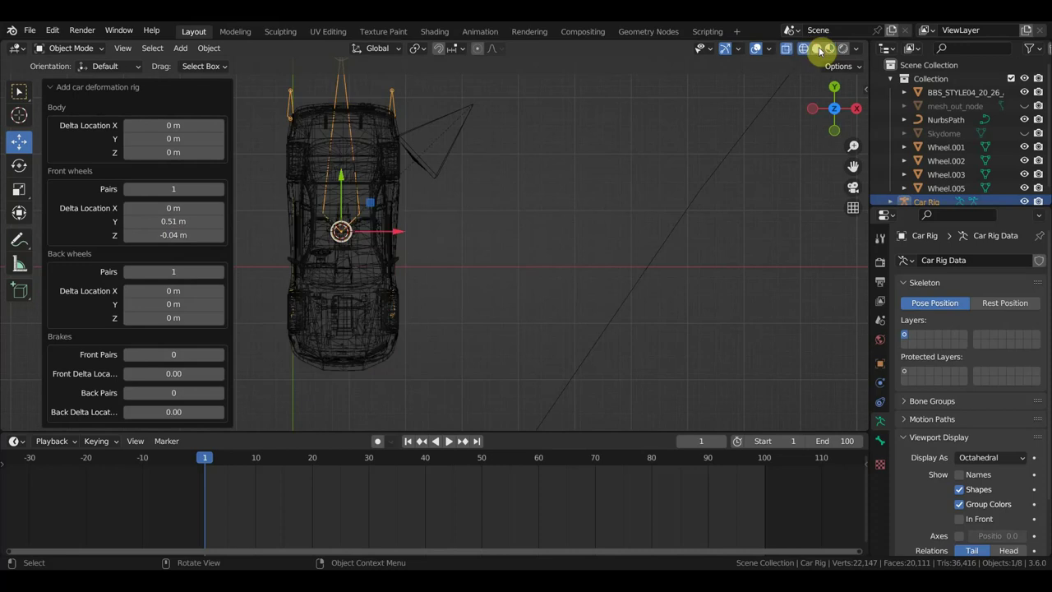
{"action": "middle_click_drag", "start_coordinate": [472, 254], "coordinate": [621, 265], "text": "shift"}
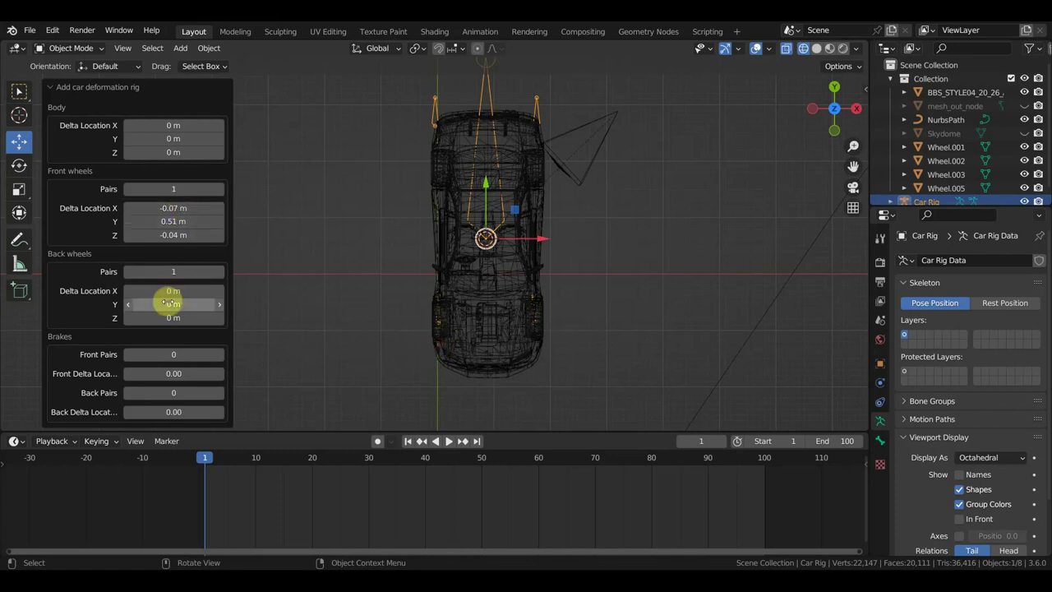
{"action": "key", "text": "ctrl+v"}
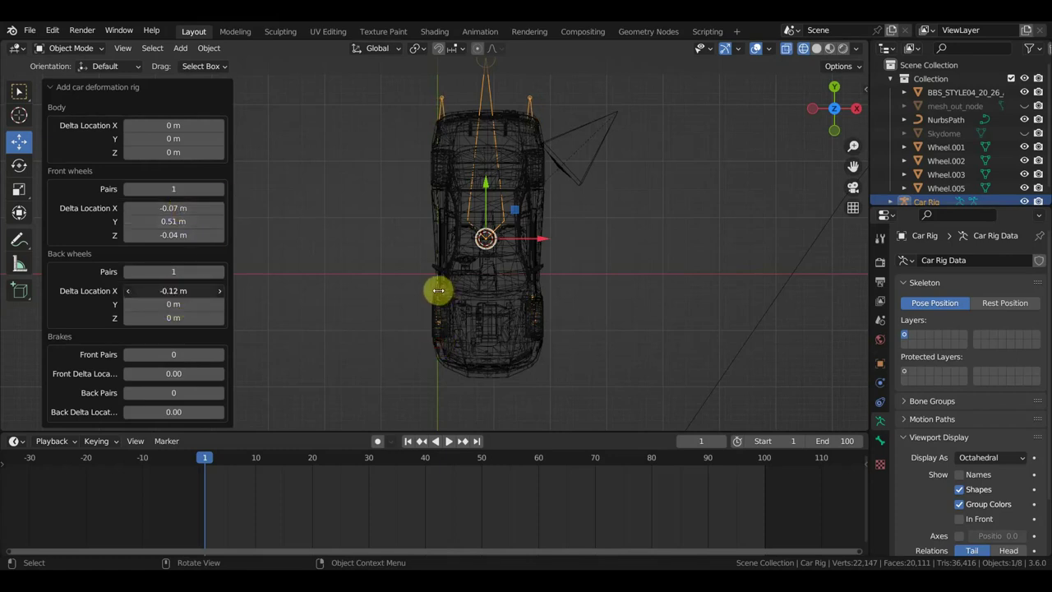
Offset the back wheel bones by -0.14 and -0.77 m, then return to a zoomed side view.
{"action": "left_click", "coordinate": [173, 303]}
{"action": "type", "text": "0.02"}
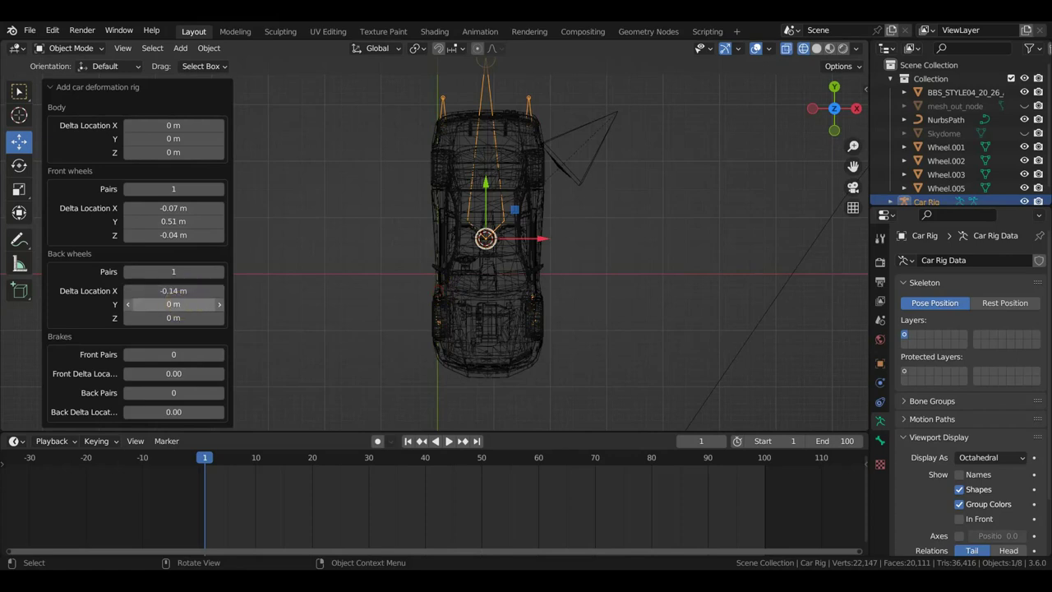
{"action": "key", "text": "Return"}
{"action": "left_click_drag", "start_coordinate": [448, 303], "coordinate": [211, 298]}
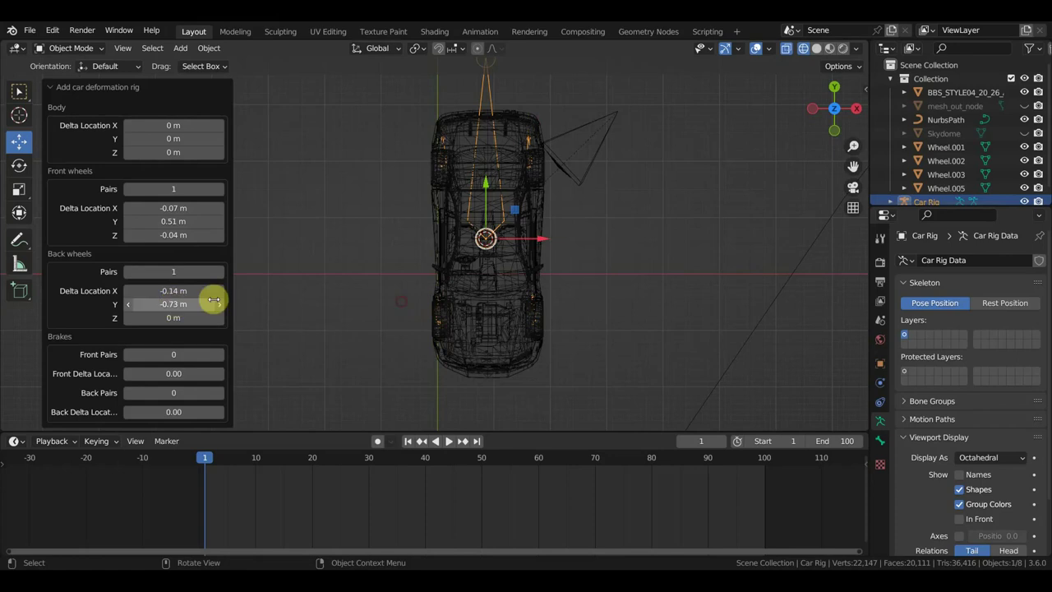
{"action": "scroll", "coordinate": [435, 285], "scroll_direction": "up", "scroll_amount": 2}
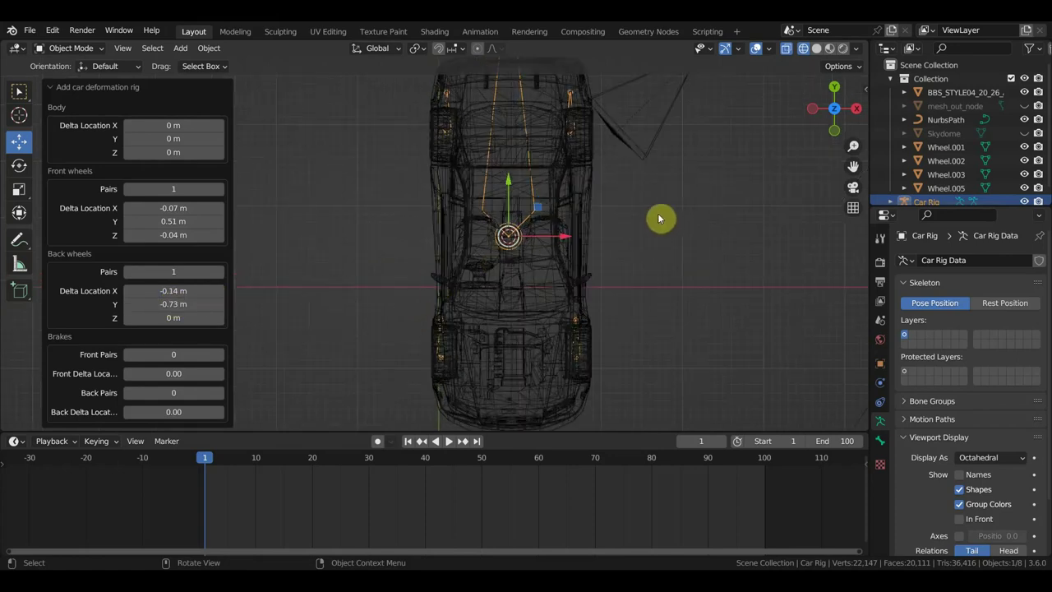
{"action": "middle_click_drag", "start_coordinate": [663, 219], "coordinate": [582, 261], "text": "shift"}
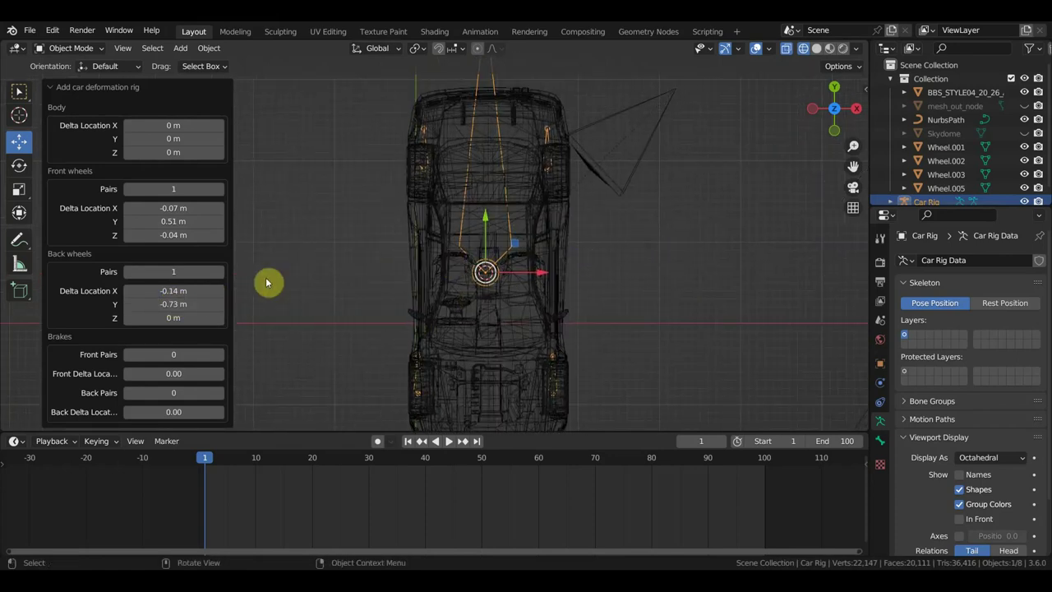
{"action": "left_click_drag", "start_coordinate": [172, 304], "coordinate": [444, 304]}
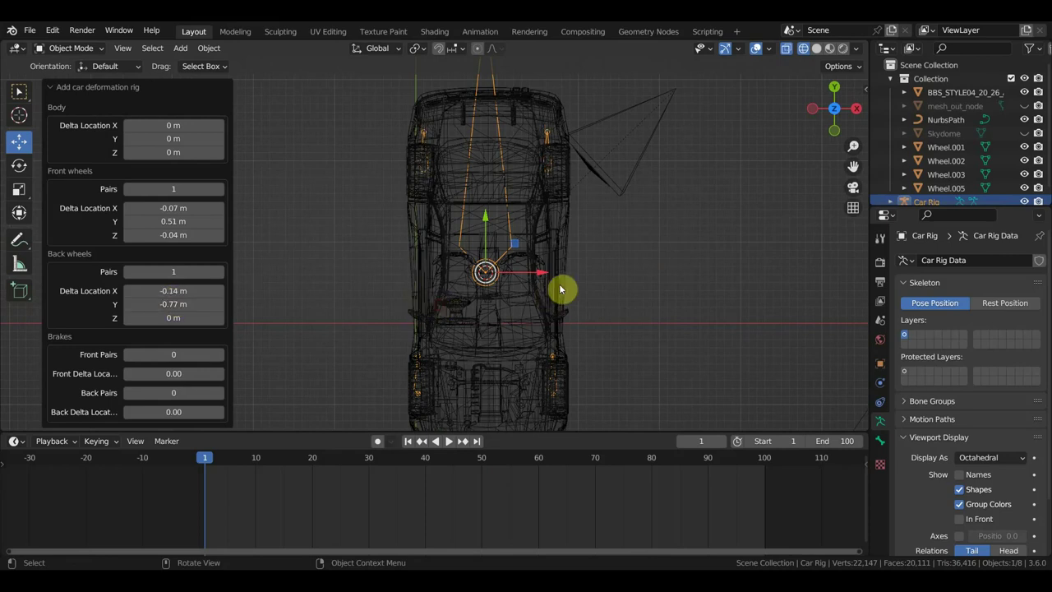
{"action": "key", "text": "KP_3"}
{"action": "scroll", "coordinate": [496, 291], "scroll_direction": "up", "scroll_amount": 2}
{"action": "scroll", "coordinate": [486, 299], "scroll_direction": "up", "scroll_amount": 1}
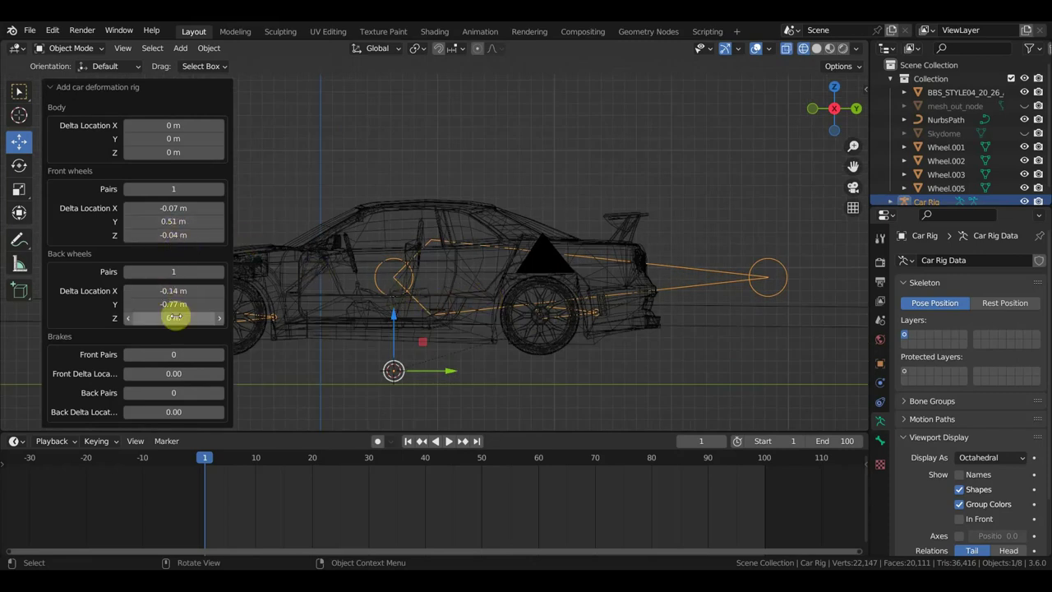
Set the back wheels' Z offset to -0.02 m and Y offset to -0.75 m.
{"action": "left_click_drag", "start_coordinate": [173, 318], "coordinate": [434, 316]}
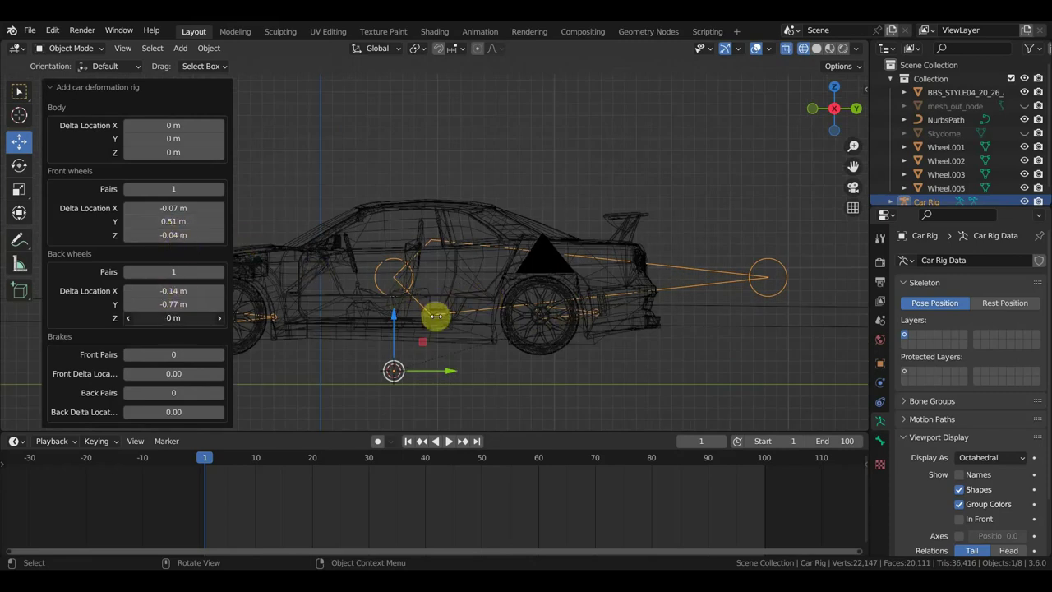
{"action": "left_click_drag", "start_coordinate": [174, 304], "coordinate": [435, 313]}
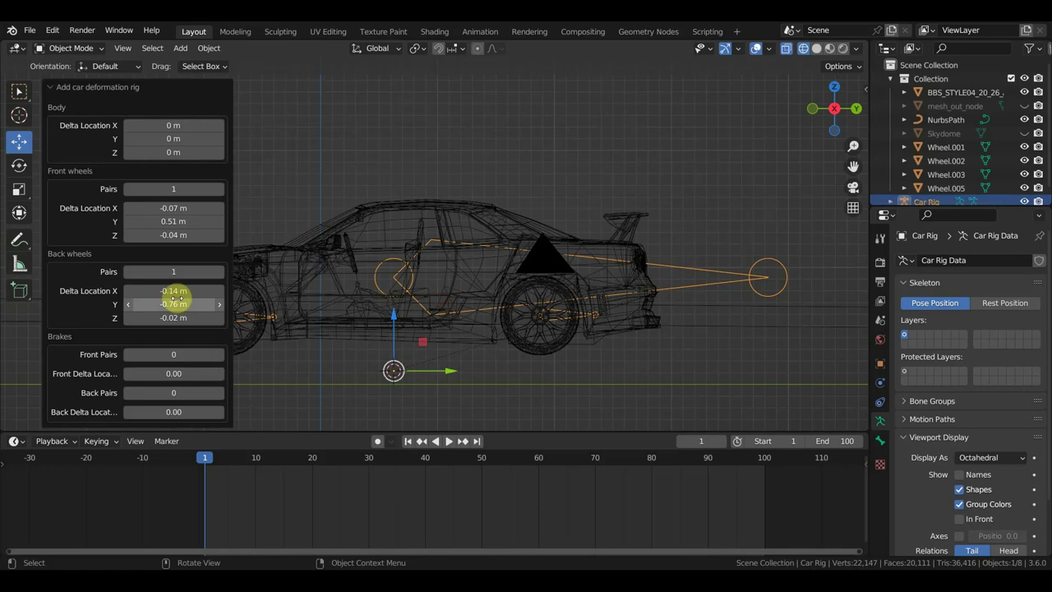
{"action": "scroll", "coordinate": [512, 340], "scroll_direction": "up", "scroll_amount": 2}
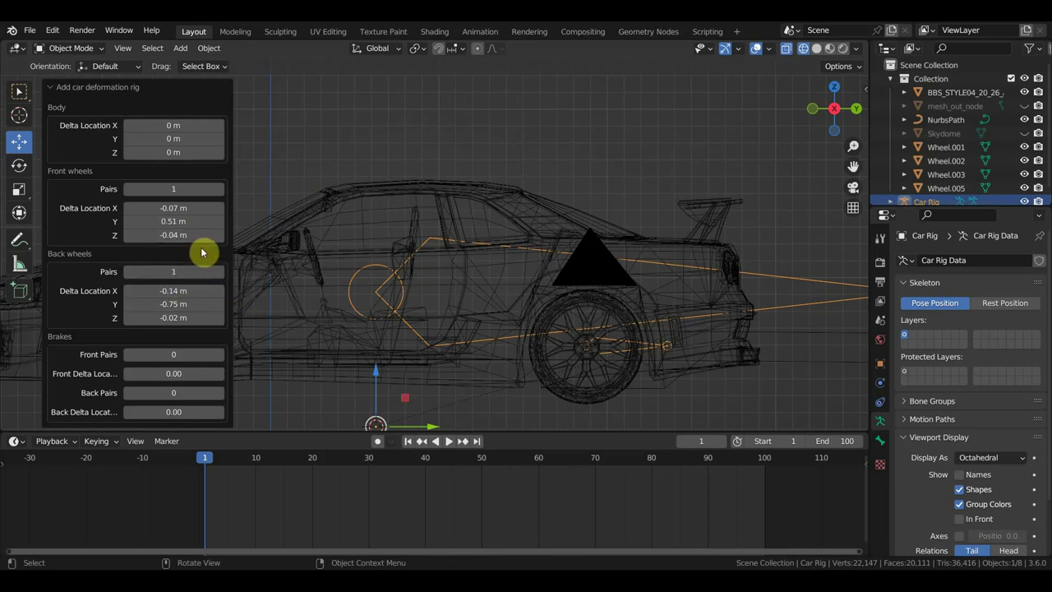
{"action": "scroll", "coordinate": [395, 240], "scroll_direction": "down", "scroll_amount": 2}
{"action": "scroll", "coordinate": [394, 240], "scroll_direction": "down", "scroll_amount": 1}
{"action": "scroll", "coordinate": [391, 242], "scroll_direction": "down", "scroll_amount": 1}
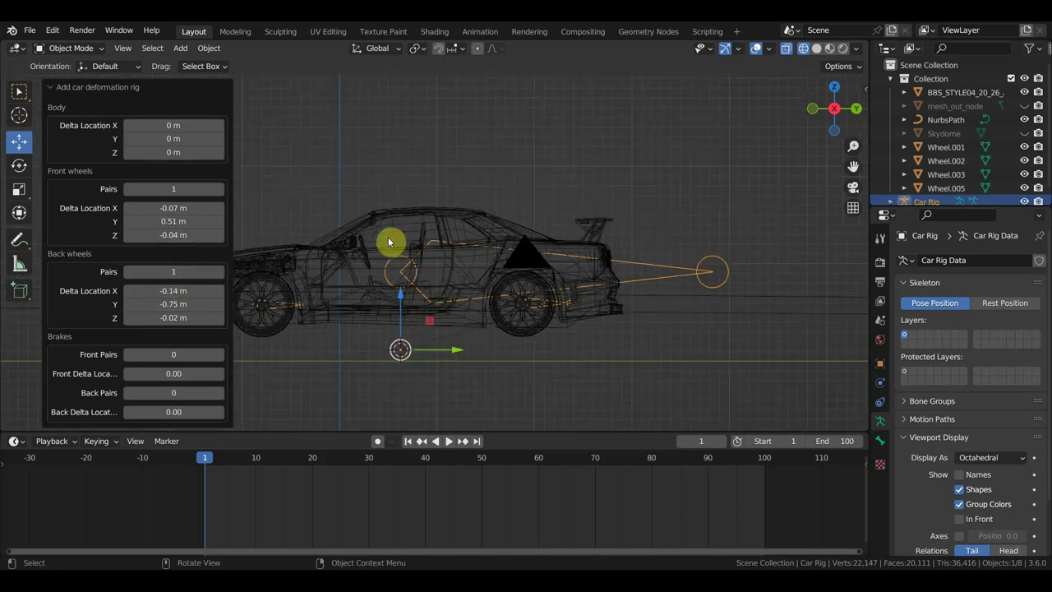
{"action": "middle_click_drag", "start_coordinate": [326, 188], "coordinate": [530, 180], "text": "shift"}
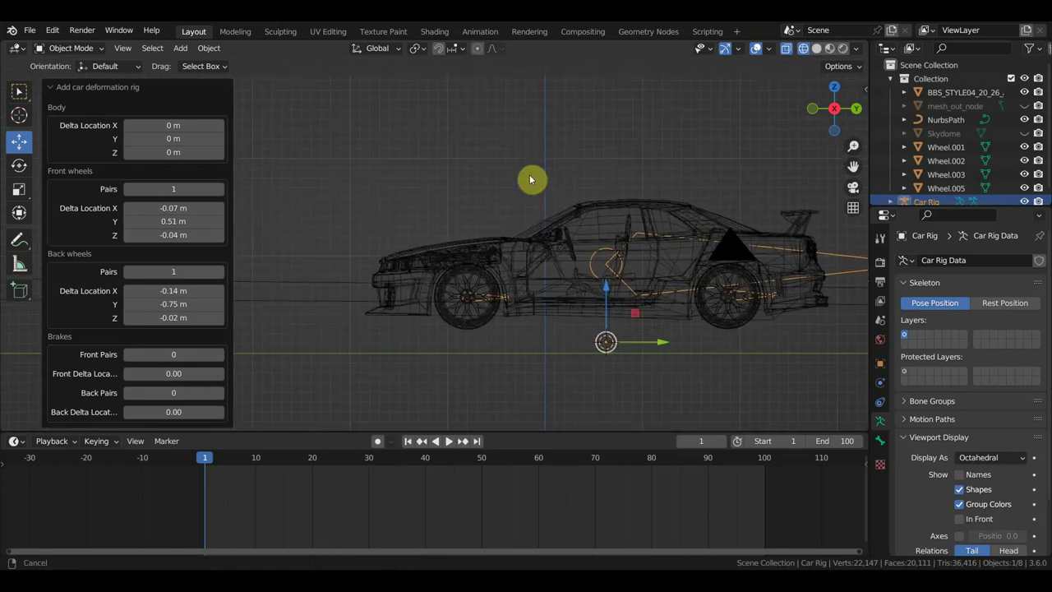
{"action": "scroll", "coordinate": [526, 183], "scroll_direction": "up", "scroll_amount": 2}
{"action": "scroll", "coordinate": [530, 209], "scroll_direction": "up", "scroll_amount": 1}
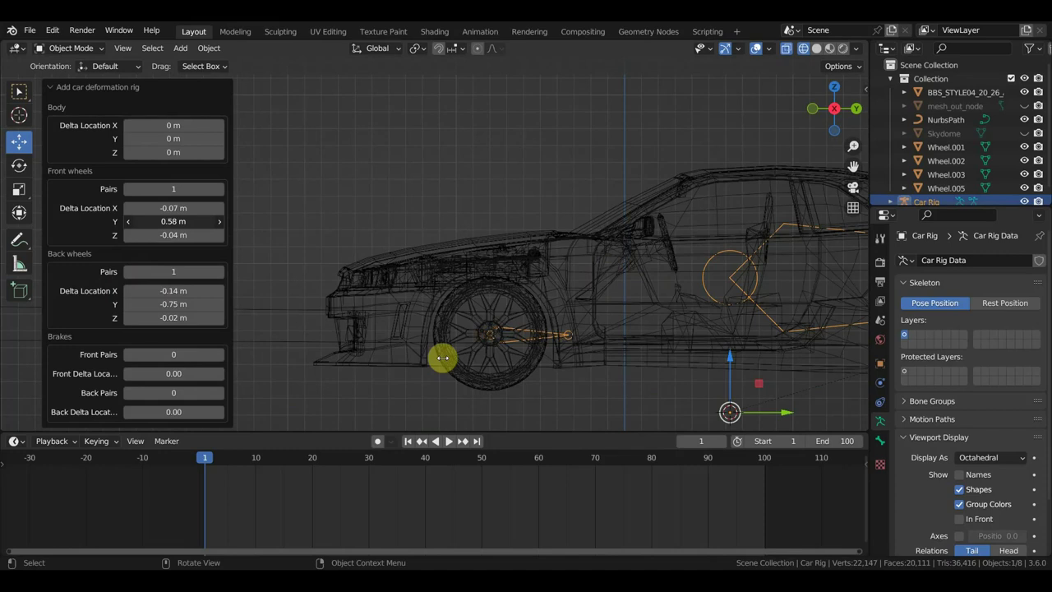
Change the front wheels' Y offset to 0.58 m.
{"action": "left_click_drag", "start_coordinate": [443, 357], "coordinate": [174, 221]}
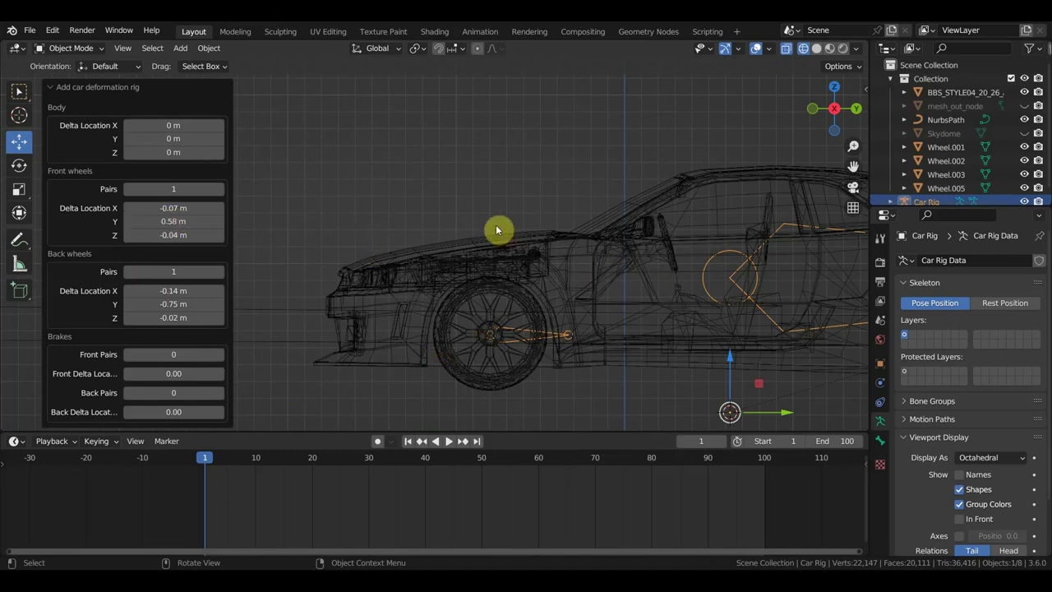
{"action": "scroll", "coordinate": [537, 265], "scroll_direction": "down", "scroll_amount": 2}
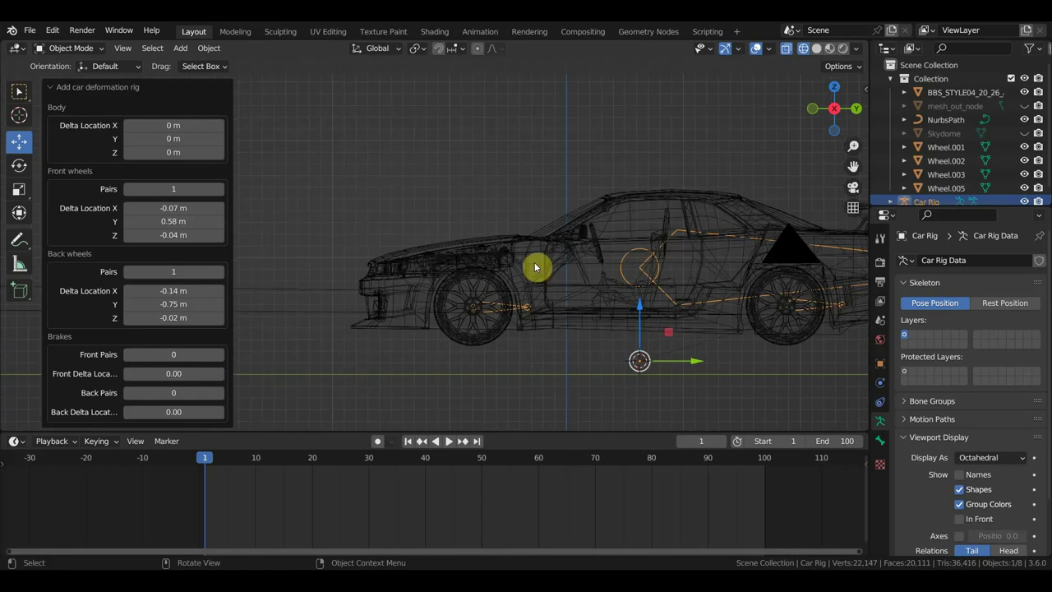
{"action": "scroll", "coordinate": [535, 266], "scroll_direction": "down", "scroll_amount": 1}
{"action": "scroll", "coordinate": [535, 267], "scroll_direction": "down", "scroll_amount": 1}
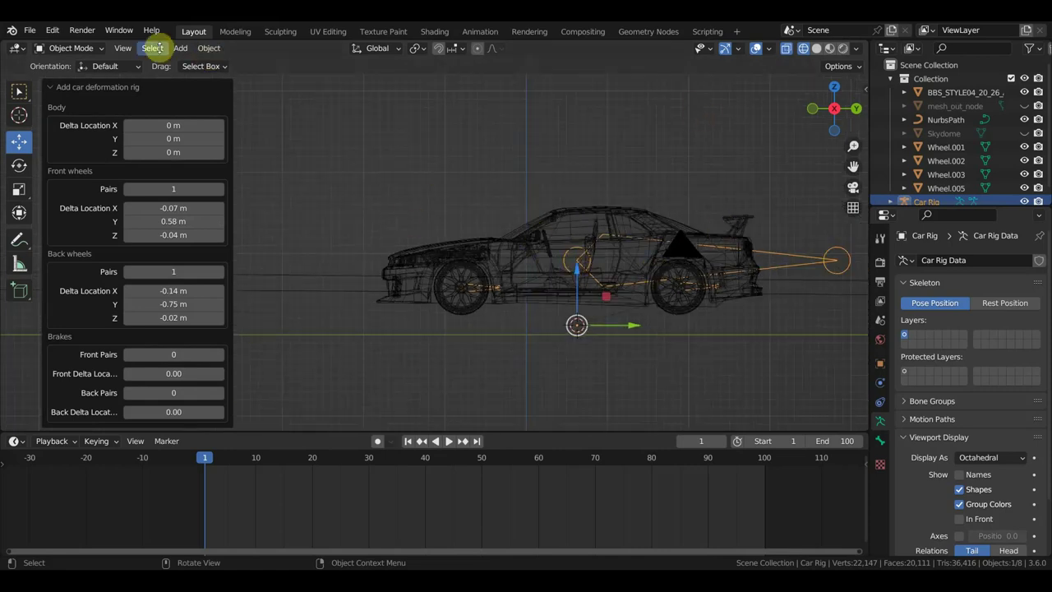
Switch to Solid shading and draw the Car Rig bones In Front.
{"action": "left_click", "coordinate": [816, 48]}
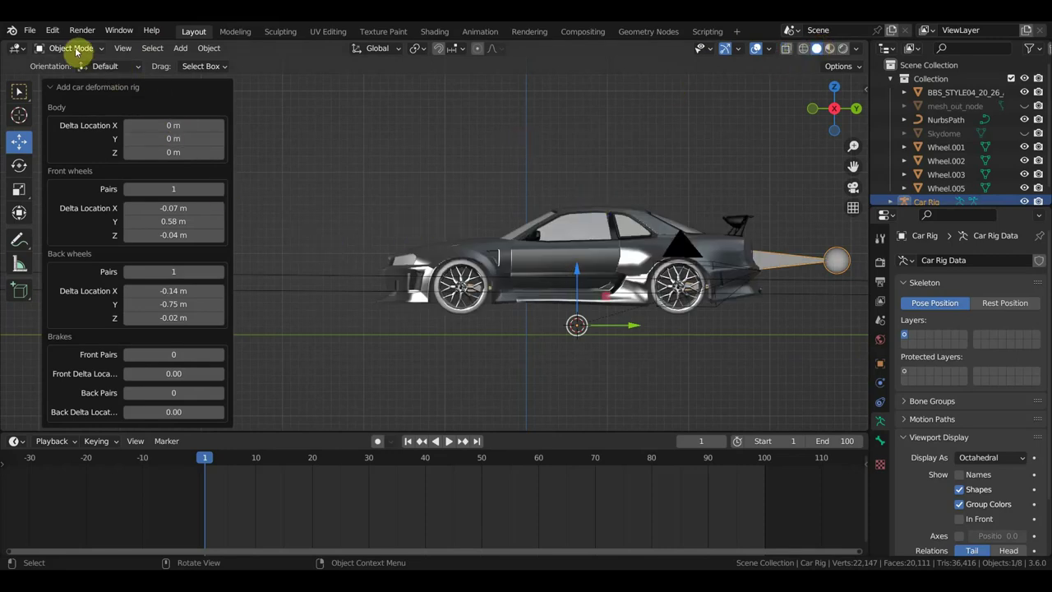
{"action": "left_click", "coordinate": [570, 208]}
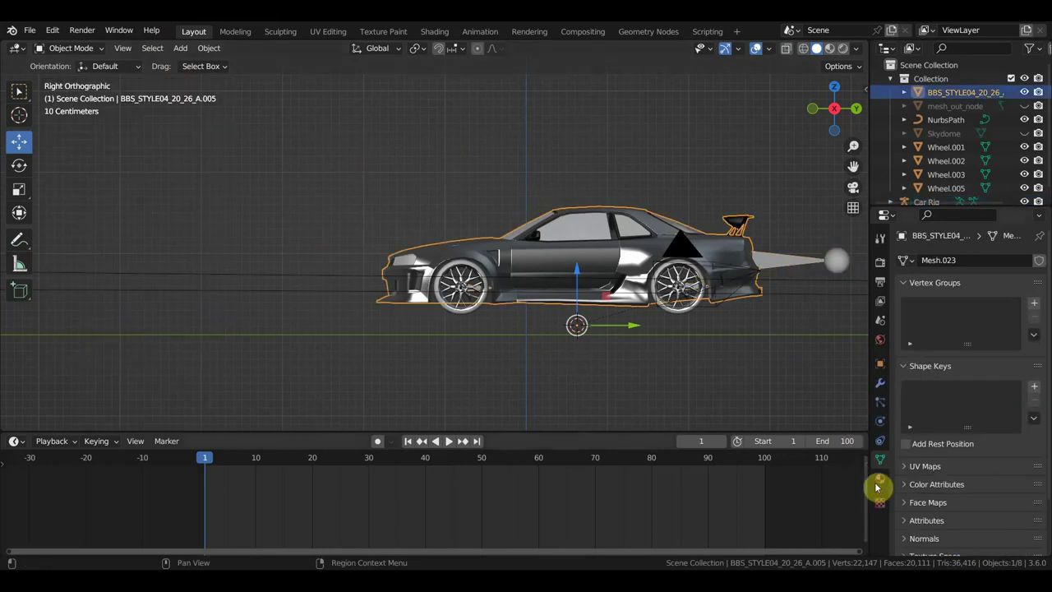
{"action": "left_click", "coordinate": [774, 257]}
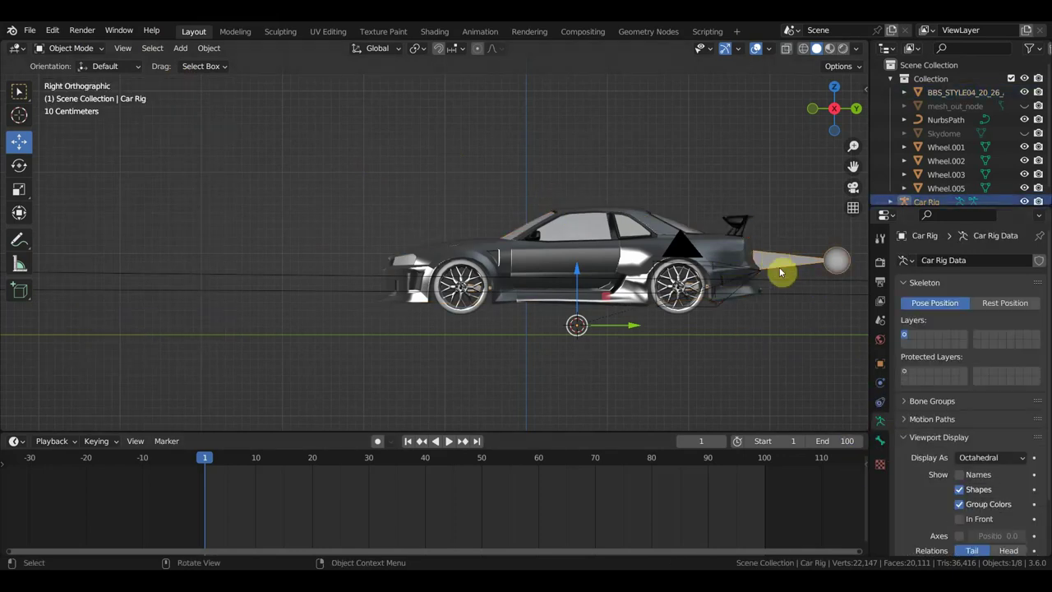
{"action": "left_click", "coordinate": [959, 519]}
{"action": "mouse_move", "coordinate": [702, 331]}
{"action": "middle_mouse_down", "text": "shift"}
{"action": "mouse_move", "coordinate": [306, 278]}
{"action": "mouse_move", "coordinate": [333, 263]}
{"action": "middle_mouse_up", "text": "shift"}
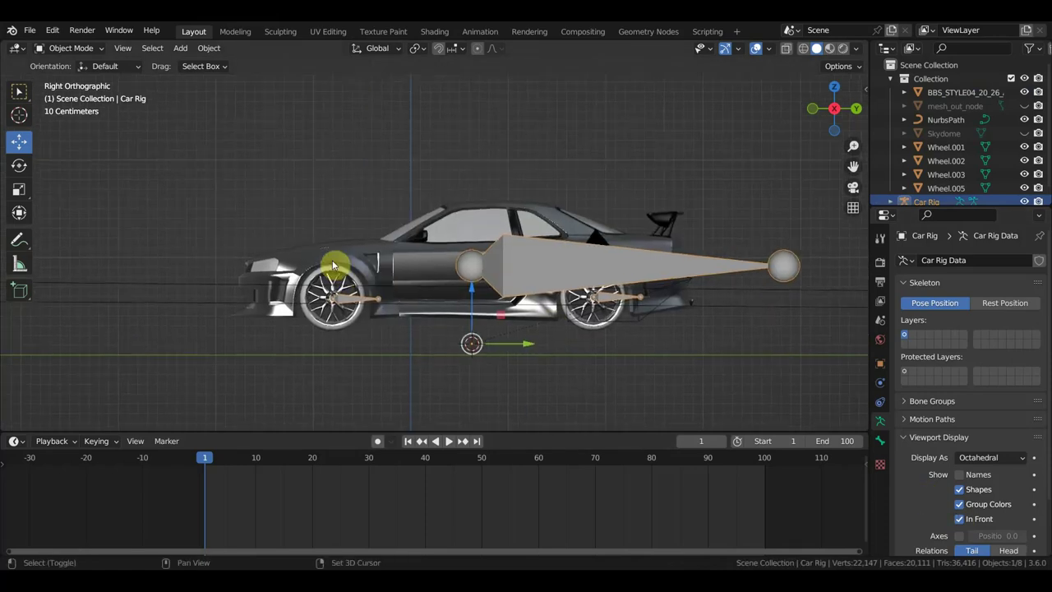
Bone-parent the car body to the Car Rig's DEF-Body bone in Pose Mode.
{"action": "left_click", "coordinate": [495, 216]}
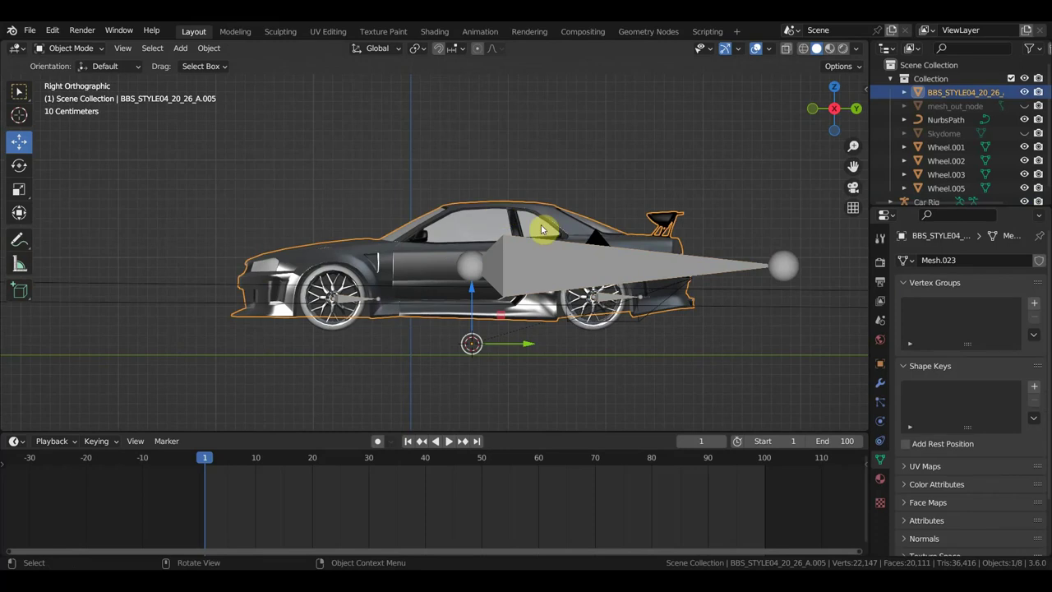
{"action": "left_click", "coordinate": [564, 253]}
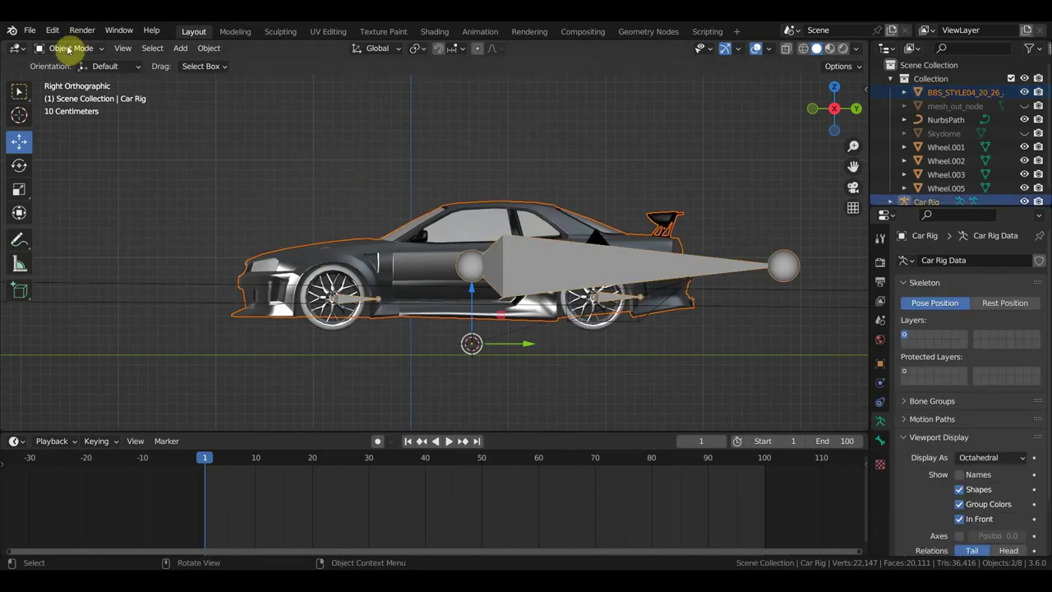
{"action": "left_click", "coordinate": [71, 48]}
{"action": "left_click", "coordinate": [70, 94]}
{"action": "left_click", "coordinate": [533, 264]}
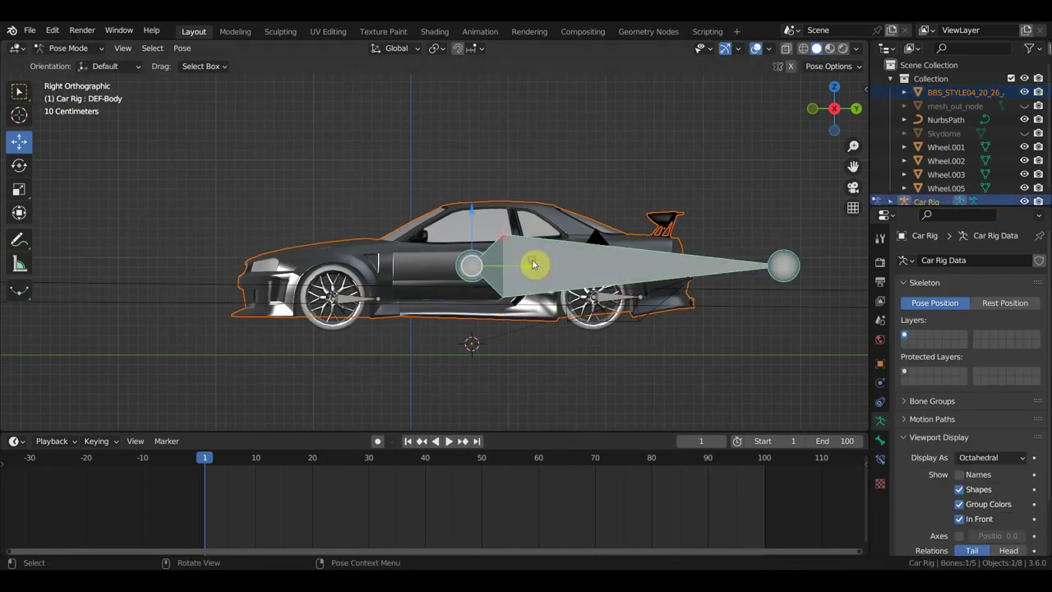
{"action": "key", "text": "ctrl+p"}
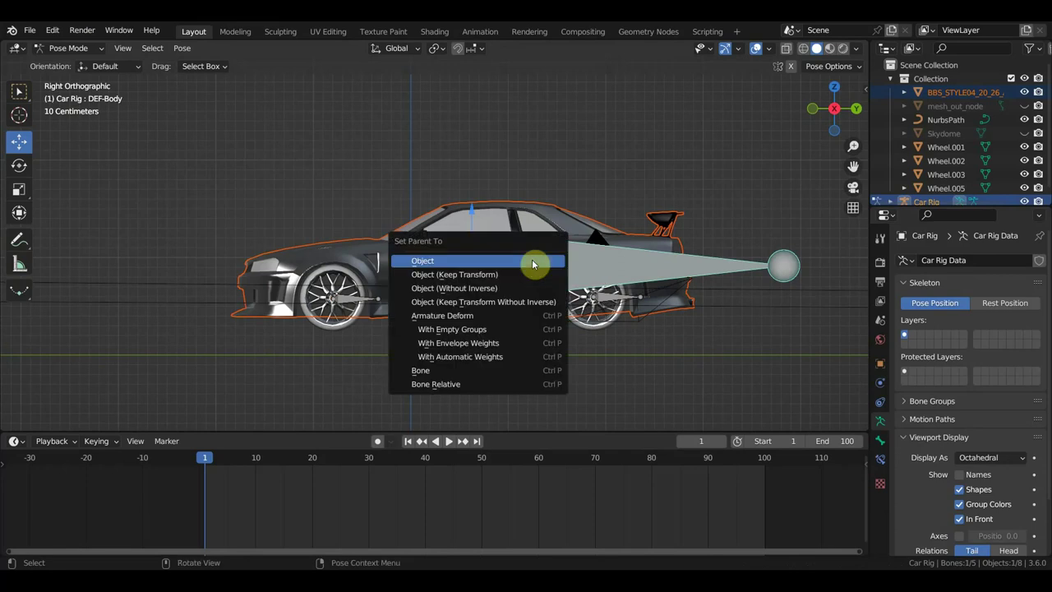
{"action": "left_click", "coordinate": [481, 371]}
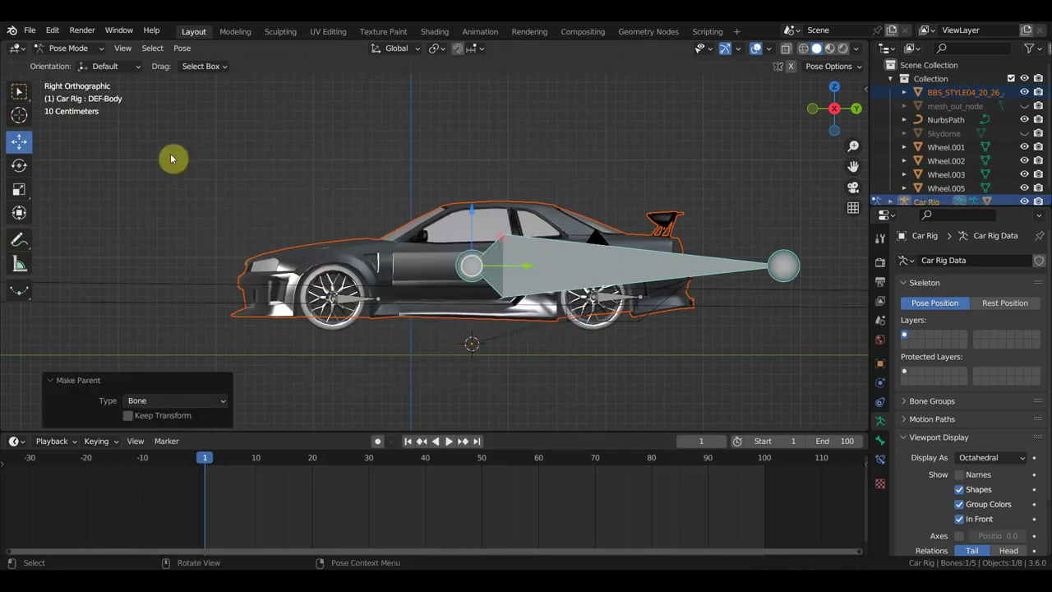
Clear the bone selection and return to Object Mode.
{"action": "left_click", "coordinate": [68, 48]}
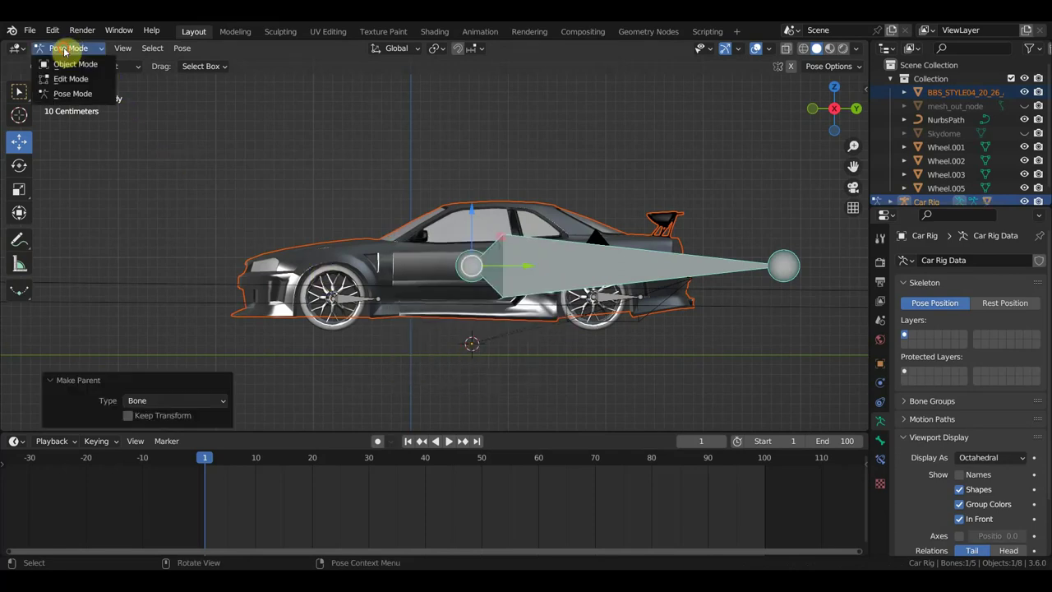
{"action": "left_click", "coordinate": [73, 94]}
{"action": "left_click", "coordinate": [347, 274]}
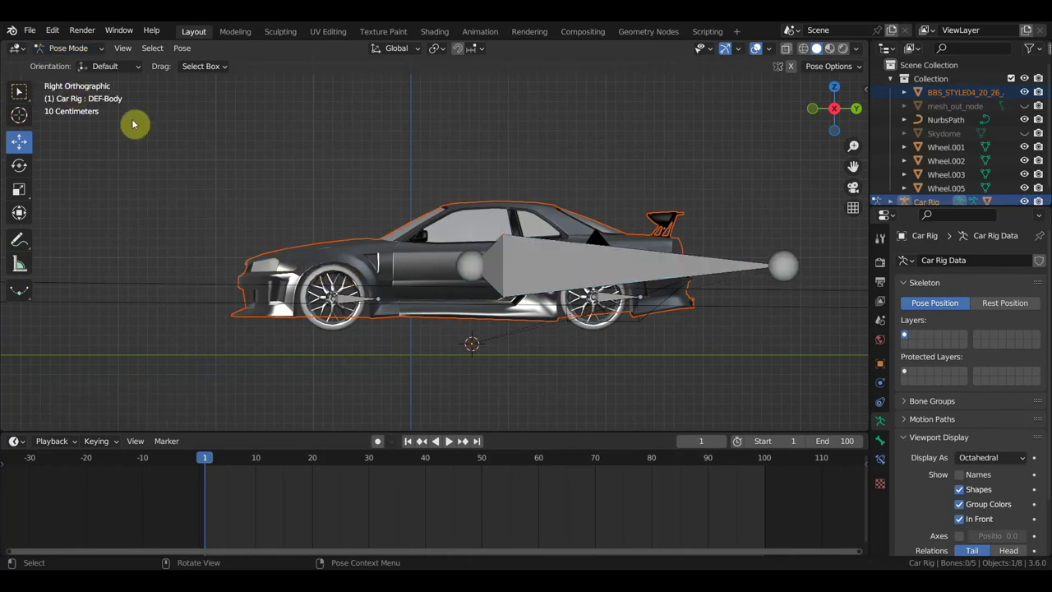
{"action": "left_click", "coordinate": [74, 49]}
{"action": "left_click", "coordinate": [82, 65]}
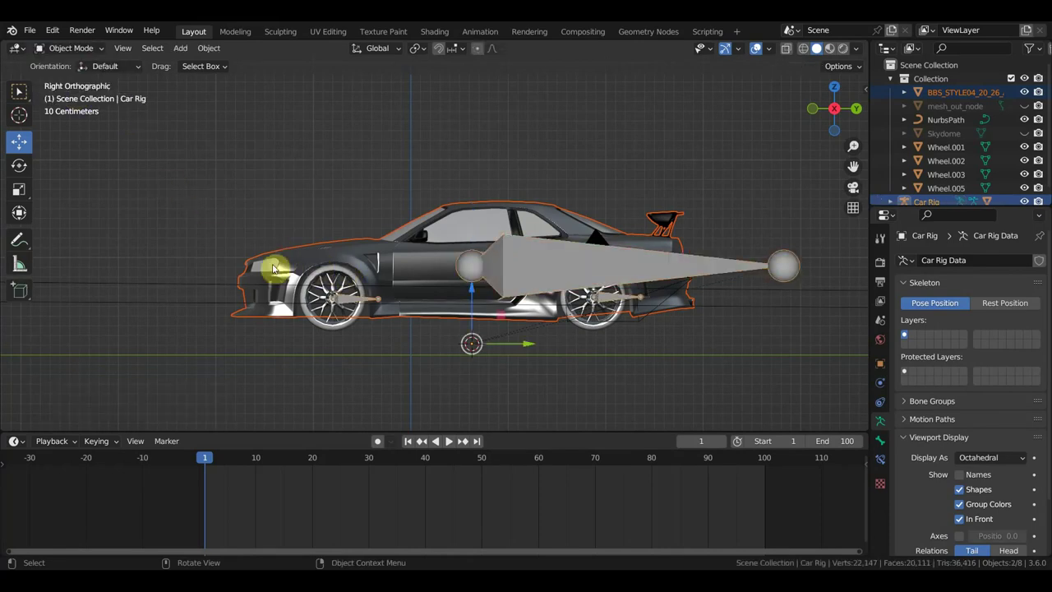
{"action": "left_click", "coordinate": [349, 279]}
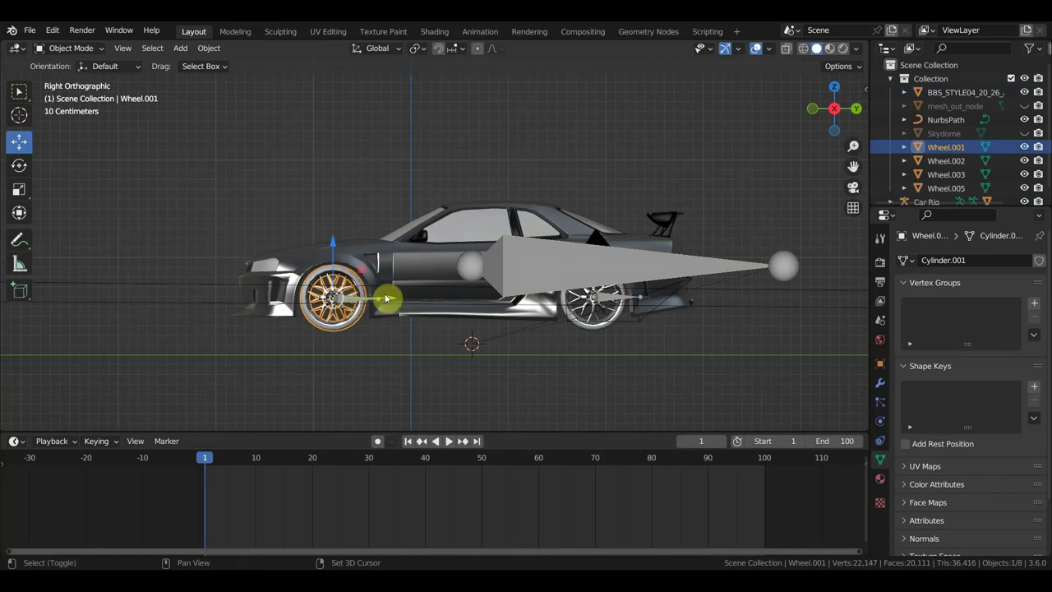
Parent Wheel.001 to the DEF-Wheel.Ft.L bone and return to Object Mode.
{"action": "left_click", "coordinate": [538, 274], "text": "shift"}
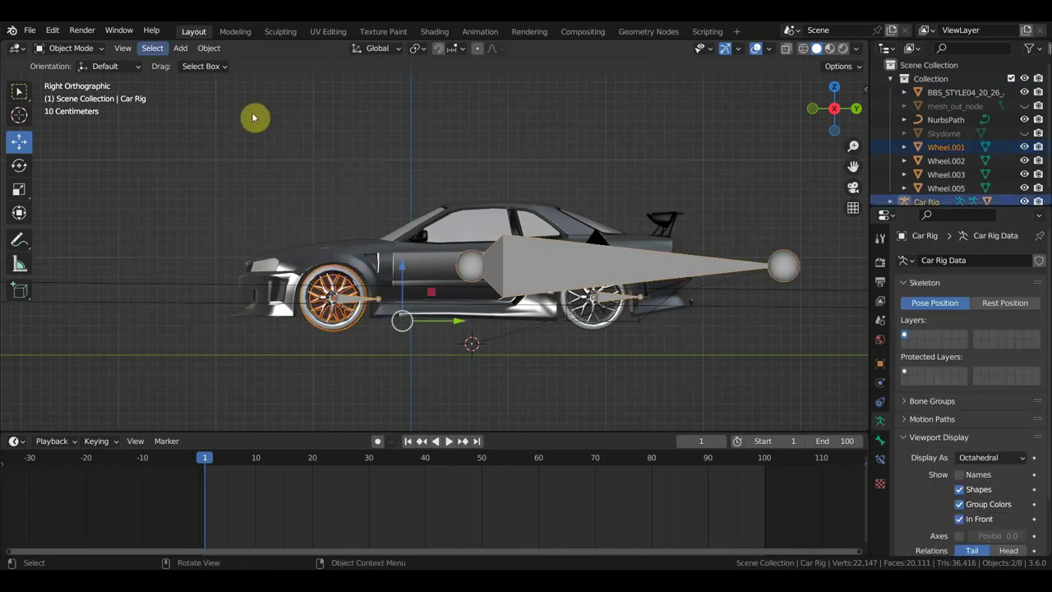
{"action": "left_click", "coordinate": [82, 48]}
{"action": "left_click", "coordinate": [72, 94]}
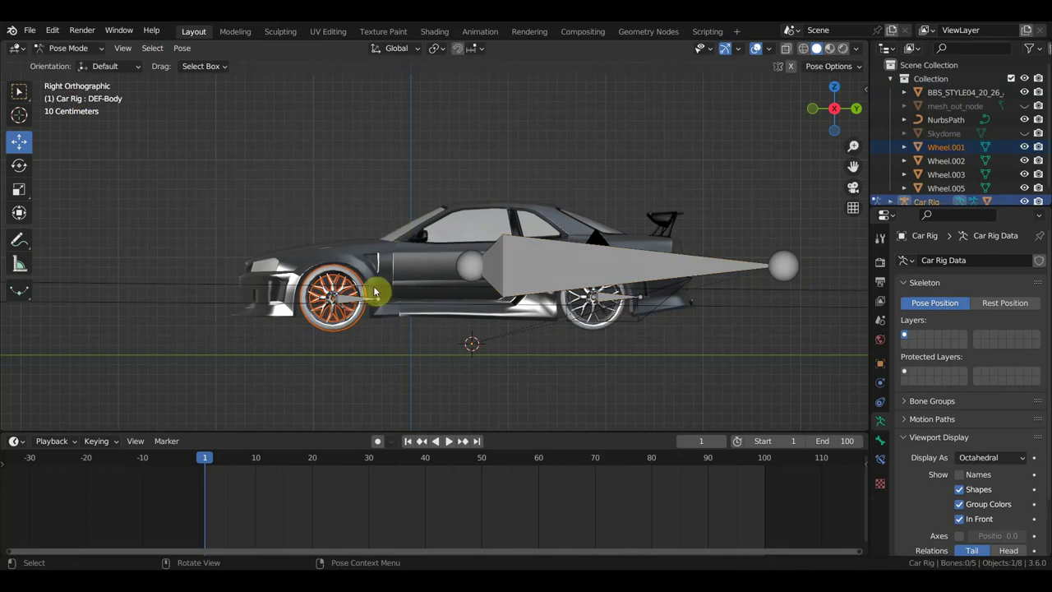
{"action": "scroll", "coordinate": [376, 293], "scroll_direction": "up", "scroll_amount": 2}
{"action": "scroll", "coordinate": [341, 301], "scroll_direction": "up", "scroll_amount": 1}
{"action": "left_click", "coordinate": [279, 341]}
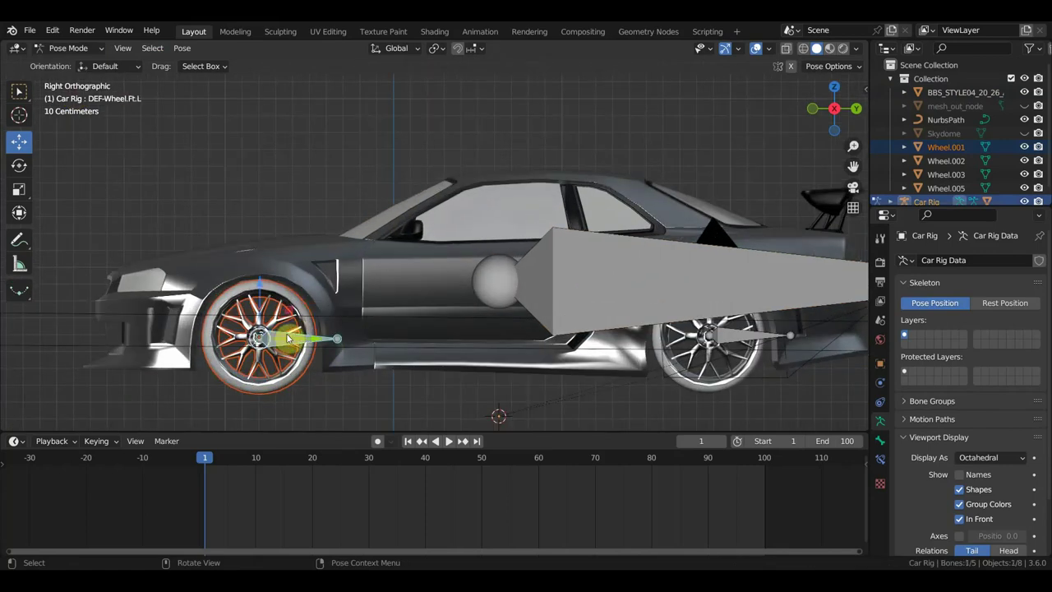
{"action": "key", "text": "ctrl+p"}
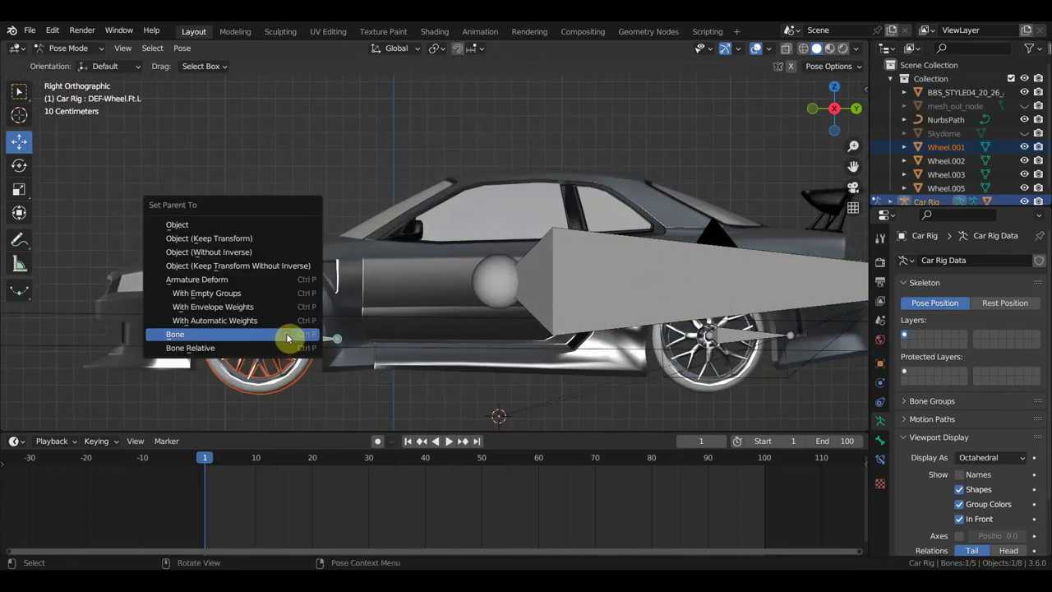
{"action": "left_click", "coordinate": [286, 333]}
{"action": "left_click", "coordinate": [83, 48]}
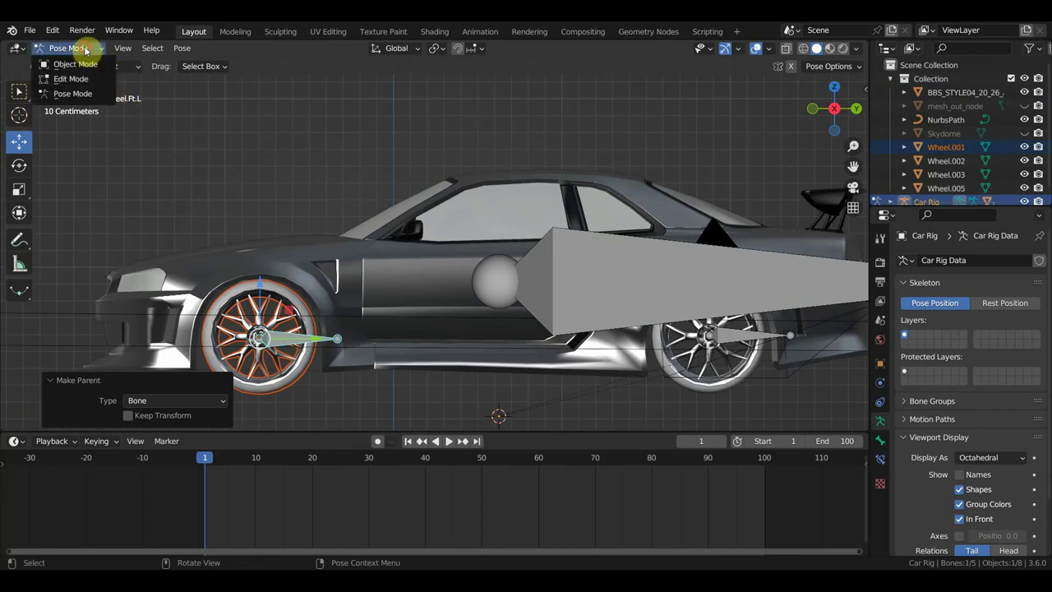
{"action": "left_click", "coordinate": [78, 51]}
Parent Wheel.005 to the DEF-Wheel.Bk.L bone, then return to Object Mode.
{"action": "left_click", "coordinate": [723, 388]}
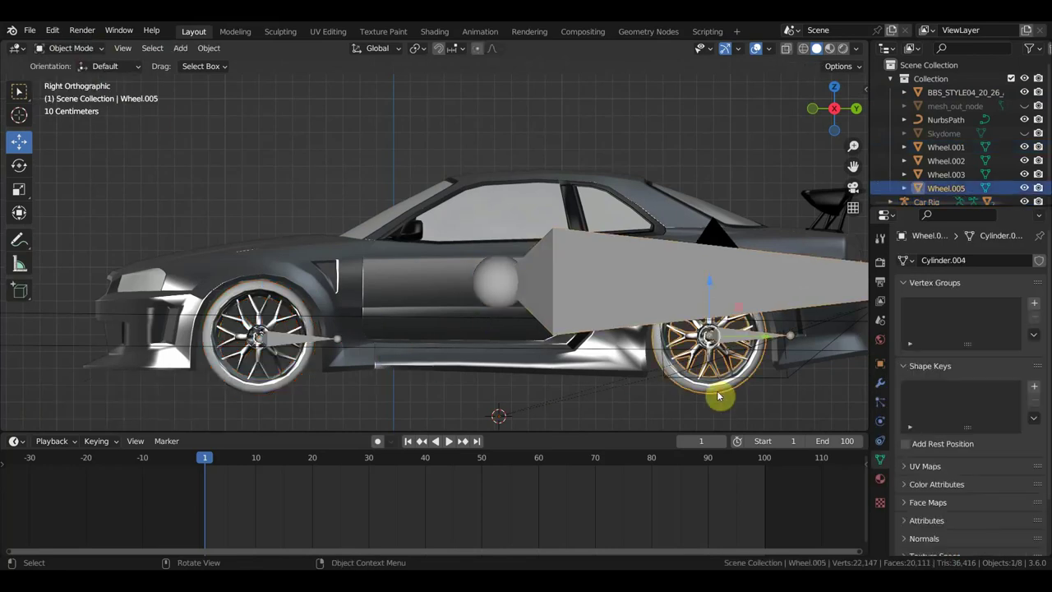
{"action": "left_click", "coordinate": [746, 339], "text": "shift"}
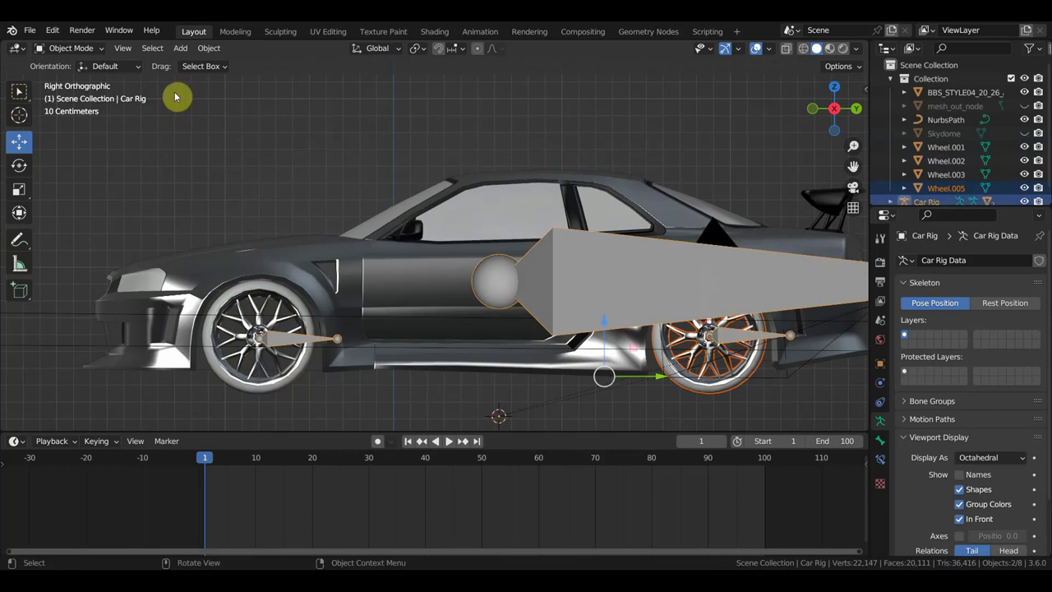
{"action": "left_click", "coordinate": [70, 47]}
{"action": "left_click", "coordinate": [80, 94]}
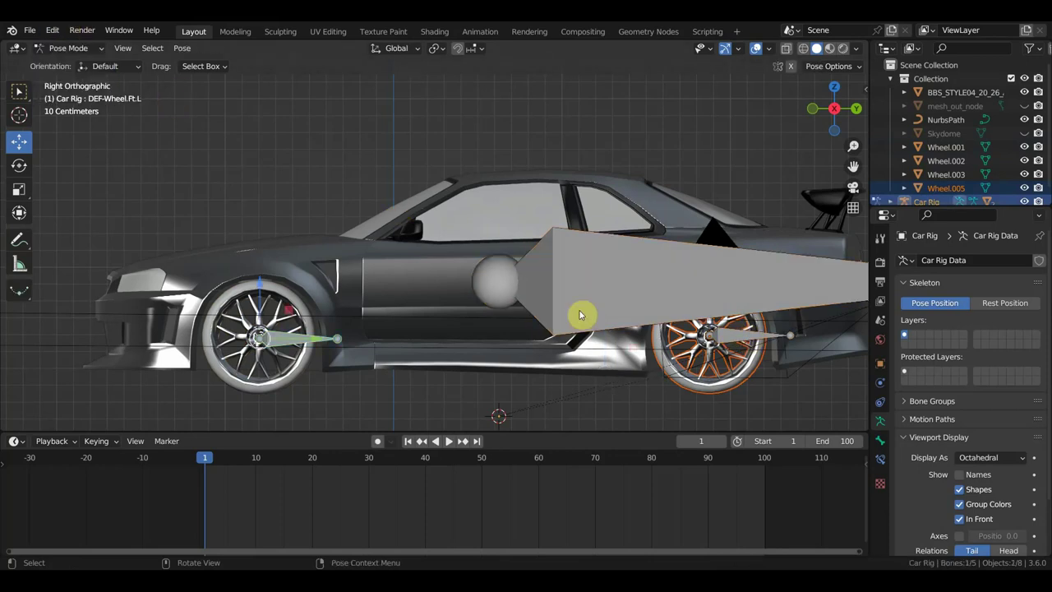
{"action": "left_click", "coordinate": [745, 337]}
{"action": "key", "text": "ctrl+p"}
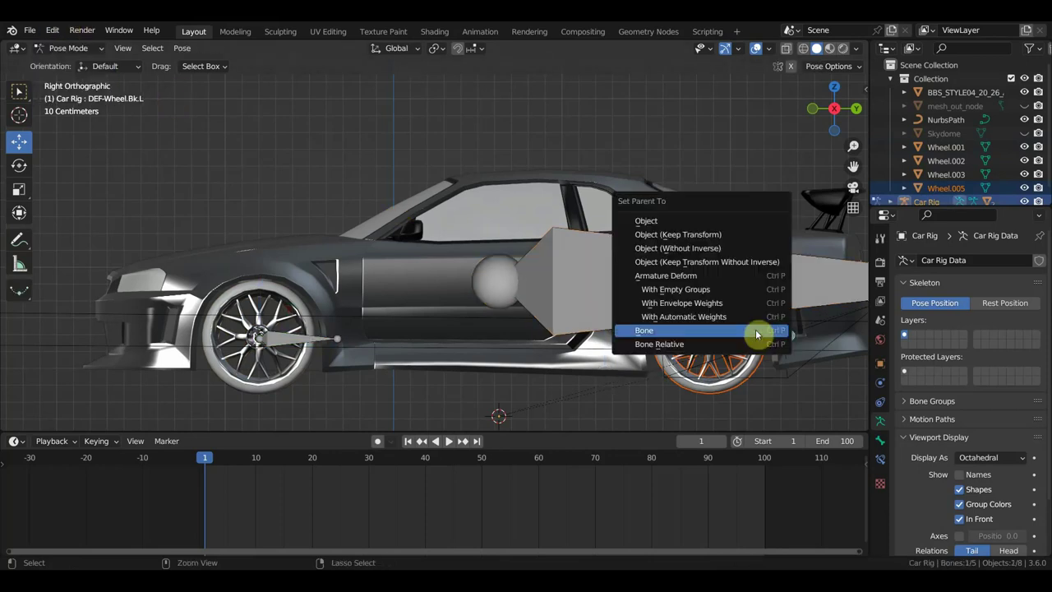
{"action": "left_click", "coordinate": [755, 329]}
{"action": "scroll", "coordinate": [671, 323], "scroll_direction": "down", "scroll_amount": 3}
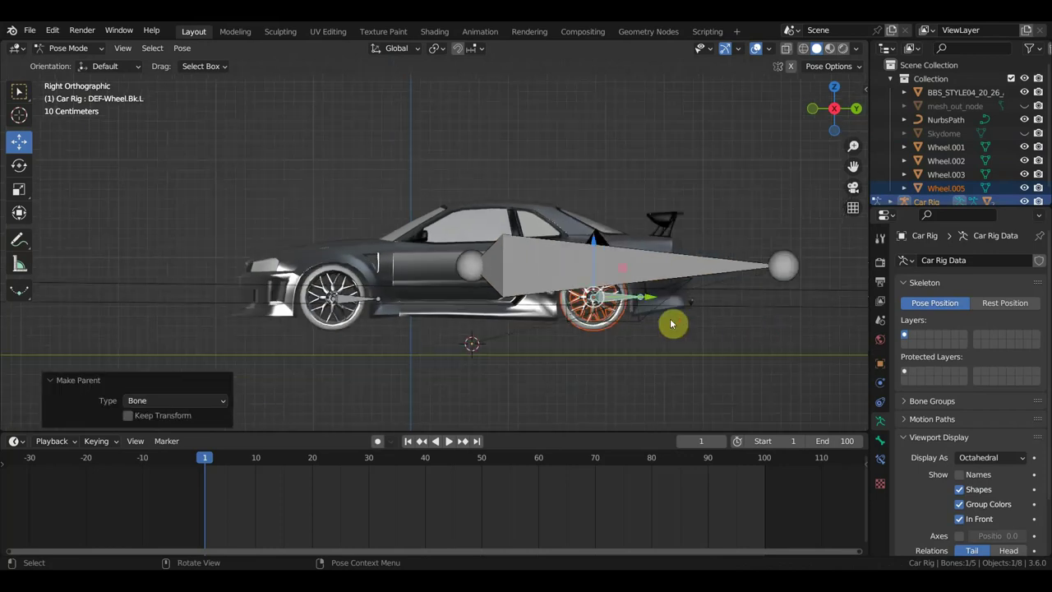
{"action": "key", "text": "KP_7"}
{"action": "scroll", "coordinate": [674, 210], "scroll_direction": "down", "scroll_amount": 2}
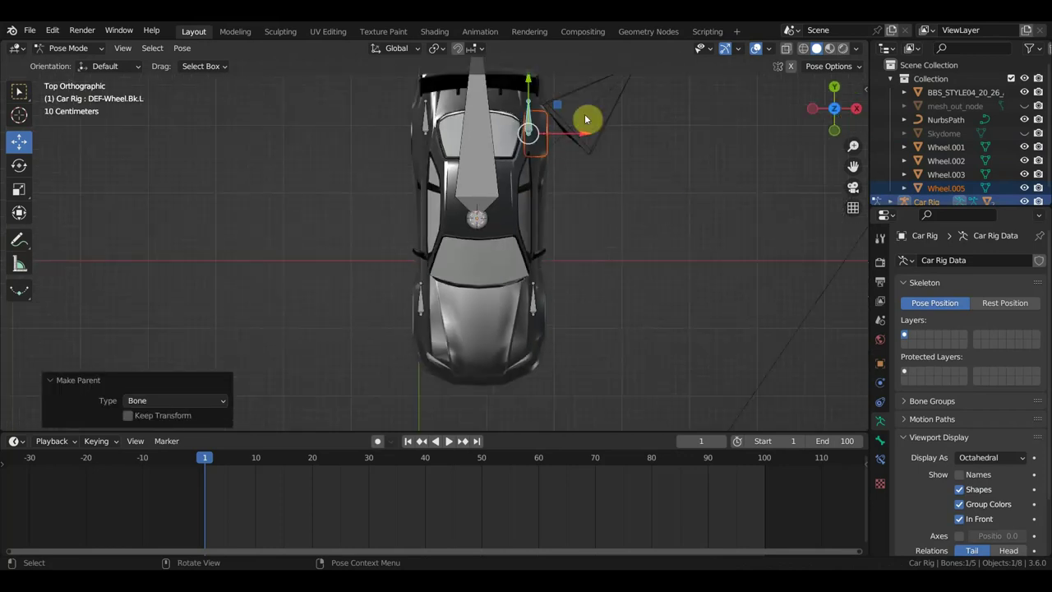
{"action": "left_click", "coordinate": [68, 47]}
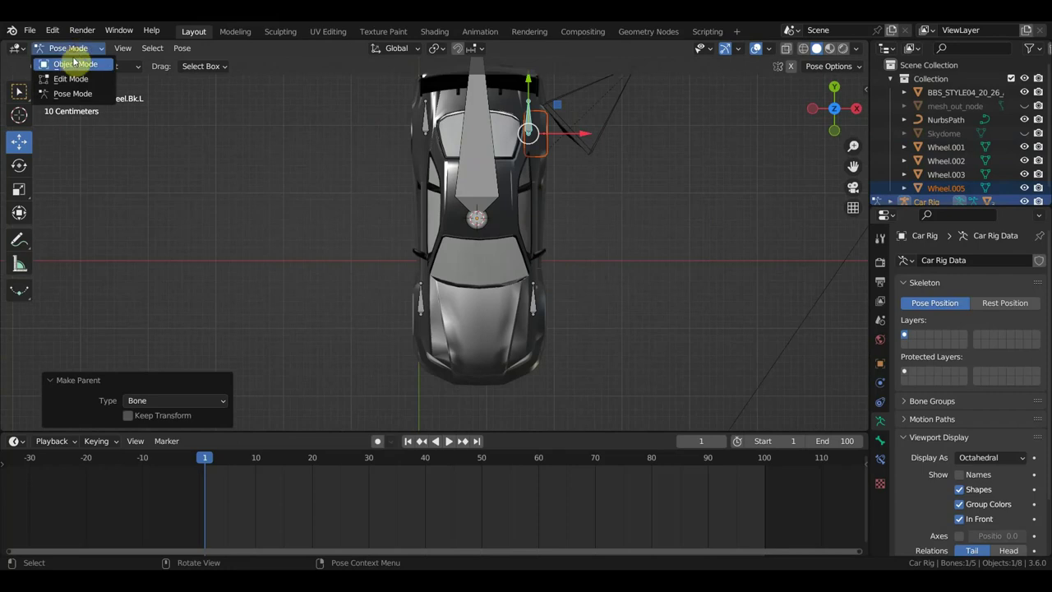
{"action": "left_click", "coordinate": [70, 64]}
Parent Wheel.002 to the DEF-Wheel.Ft.R bone, then return to Object Mode.
{"action": "mouse_move", "coordinate": [219, 156]}
{"action": "middle_mouse_down"}
{"action": "mouse_move", "coordinate": [435, 140]}
{"action": "mouse_move", "coordinate": [491, 190]}
{"action": "mouse_move", "coordinate": [446, 200]}
{"action": "mouse_move", "coordinate": [425, 183]}
{"action": "mouse_move", "coordinate": [456, 266]}
{"action": "mouse_move", "coordinate": [399, 252]}
{"action": "mouse_move", "coordinate": [444, 271]}
{"action": "middle_mouse_up"}
{"action": "left_click", "coordinate": [499, 297]}
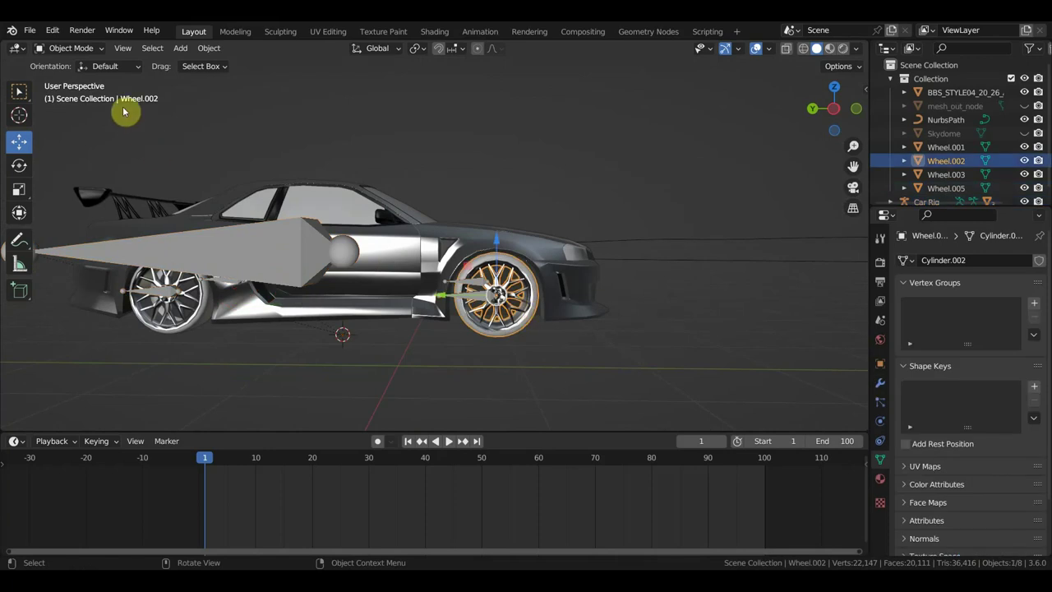
{"action": "left_click", "coordinate": [221, 220], "text": "shift"}
{"action": "left_click", "coordinate": [65, 48]}
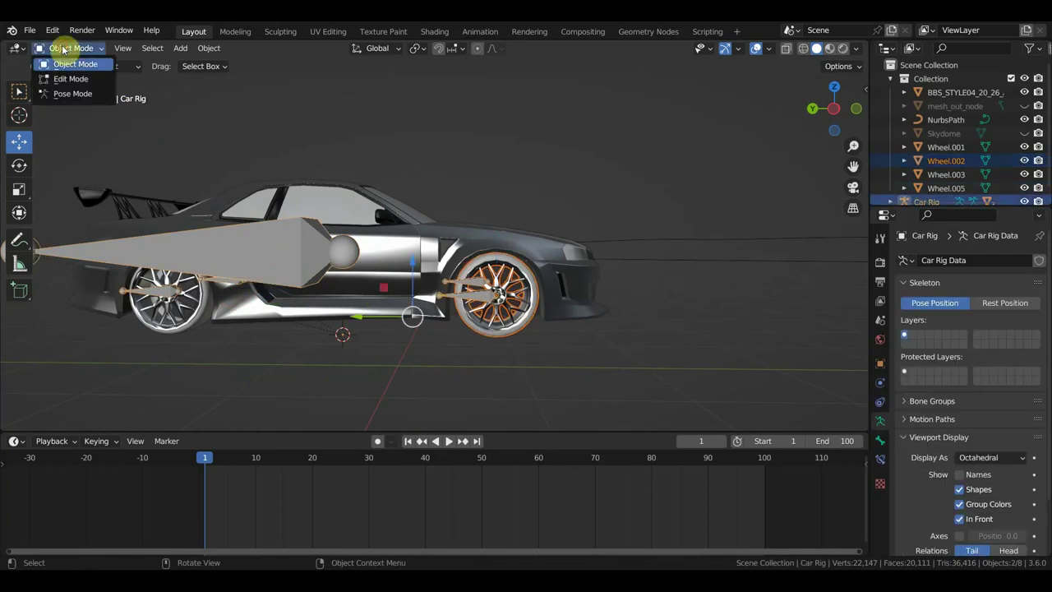
{"action": "left_click", "coordinate": [74, 95]}
{"action": "left_click", "coordinate": [485, 302]}
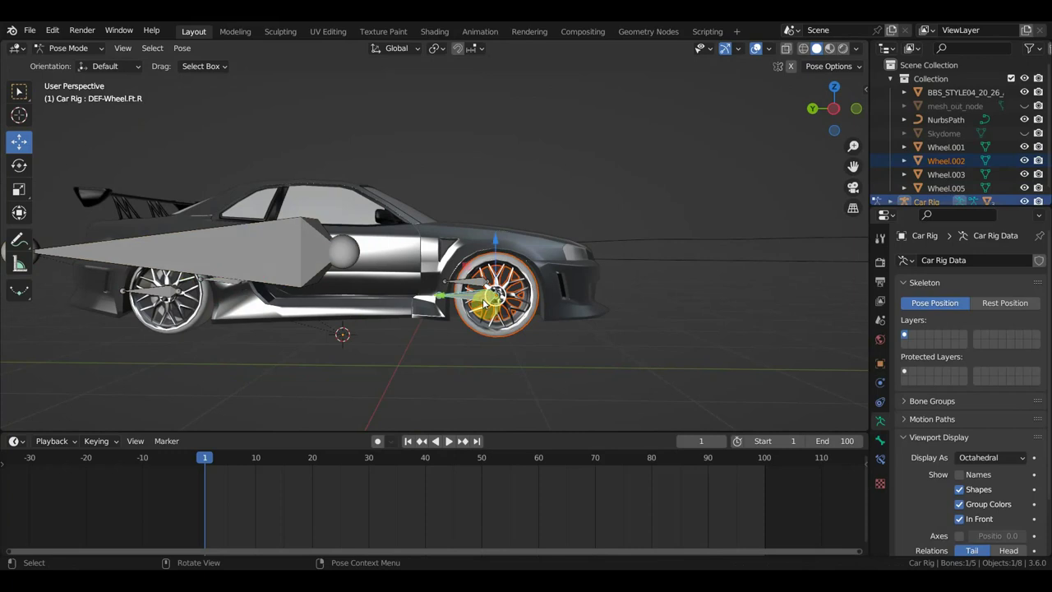
{"action": "key", "text": "ctrl+p"}
{"action": "left_click", "coordinate": [484, 303]}
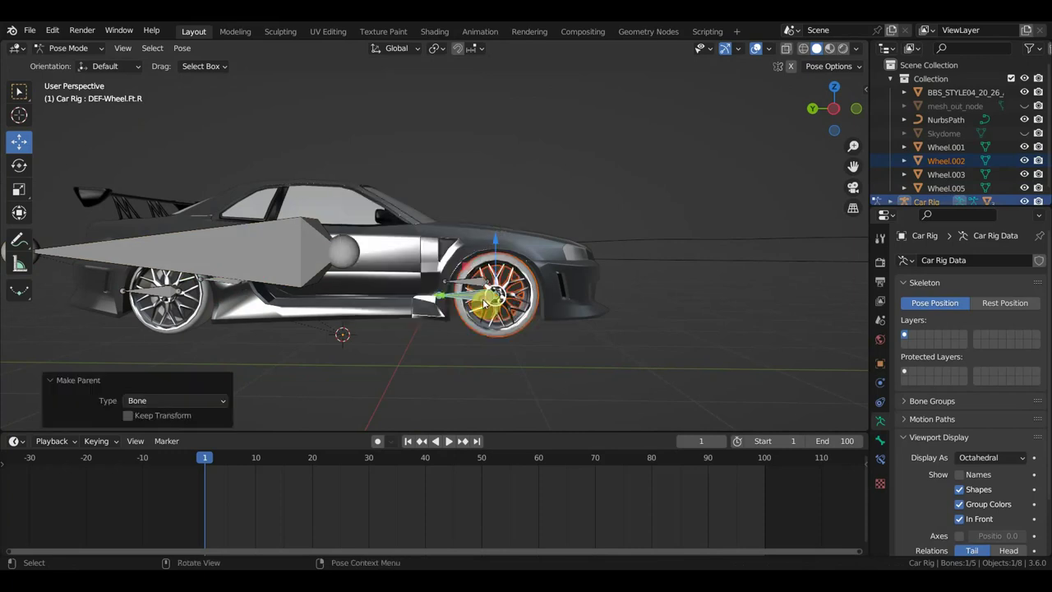
{"action": "left_click", "coordinate": [71, 49]}
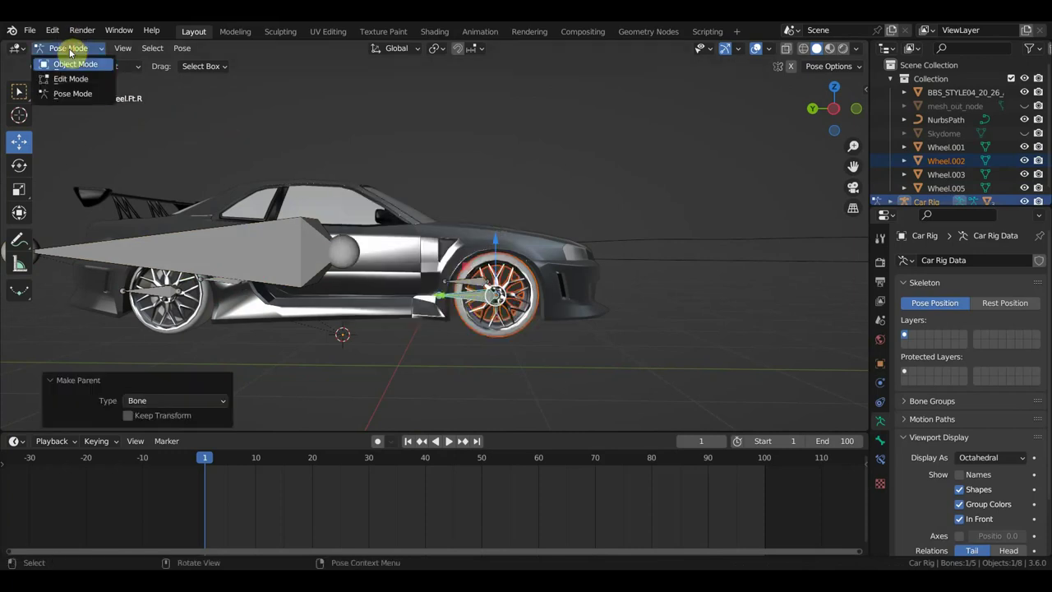
{"action": "left_click", "coordinate": [74, 64]}
Parent Wheel.003 to the DEF-Wheel.Bk.R bone and return to Object Mode.
{"action": "left_click", "coordinate": [198, 301]}
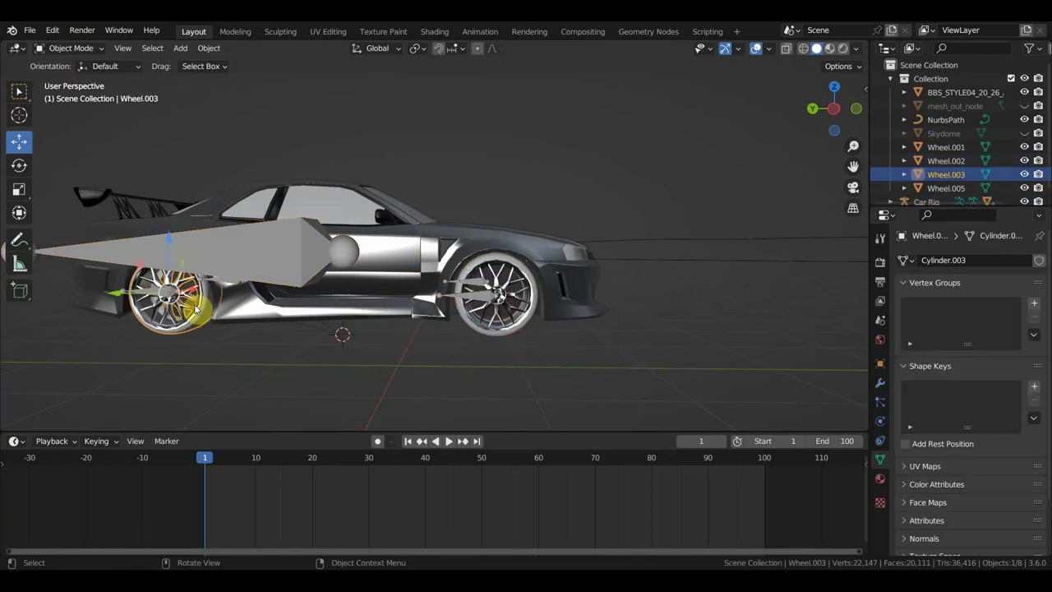
{"action": "left_click", "coordinate": [154, 298], "text": "shift"}
{"action": "left_click", "coordinate": [71, 48]}
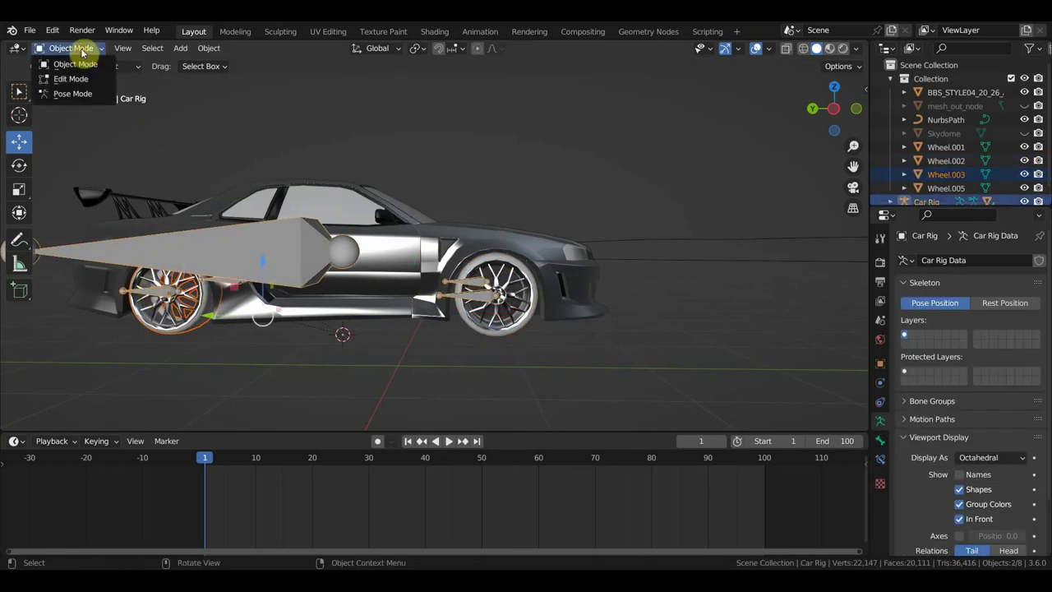
{"action": "left_click", "coordinate": [89, 97]}
{"action": "left_click", "coordinate": [167, 292]}
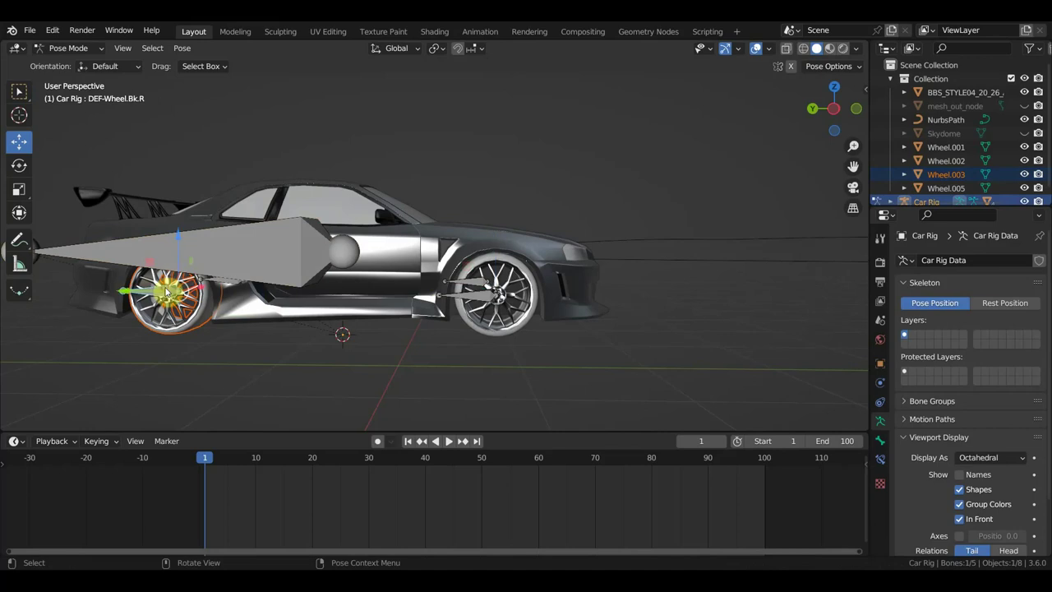
{"action": "key", "text": "ctrl+p"}
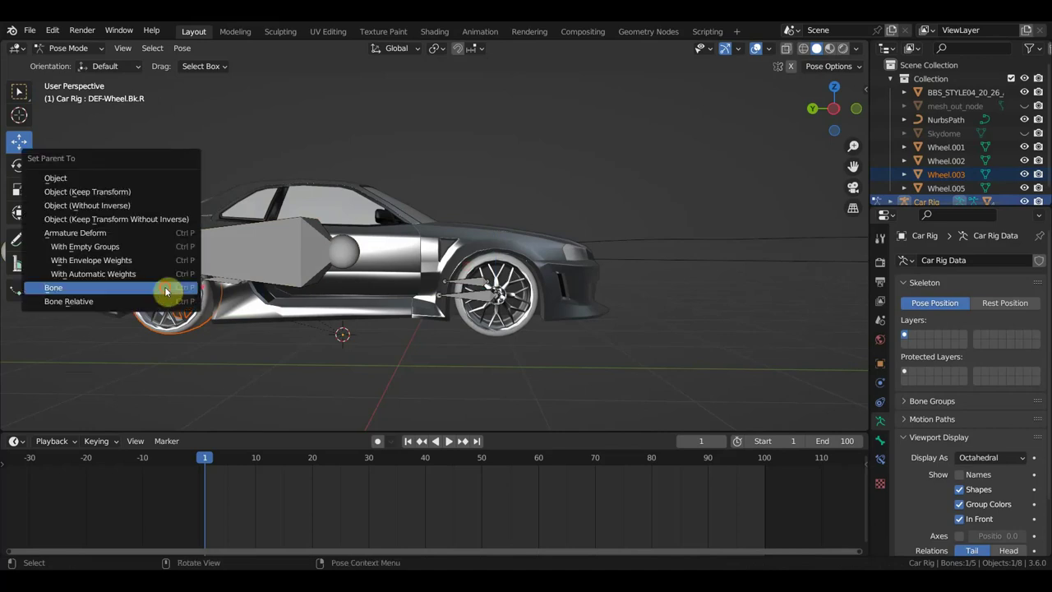
{"action": "left_click", "coordinate": [166, 290]}
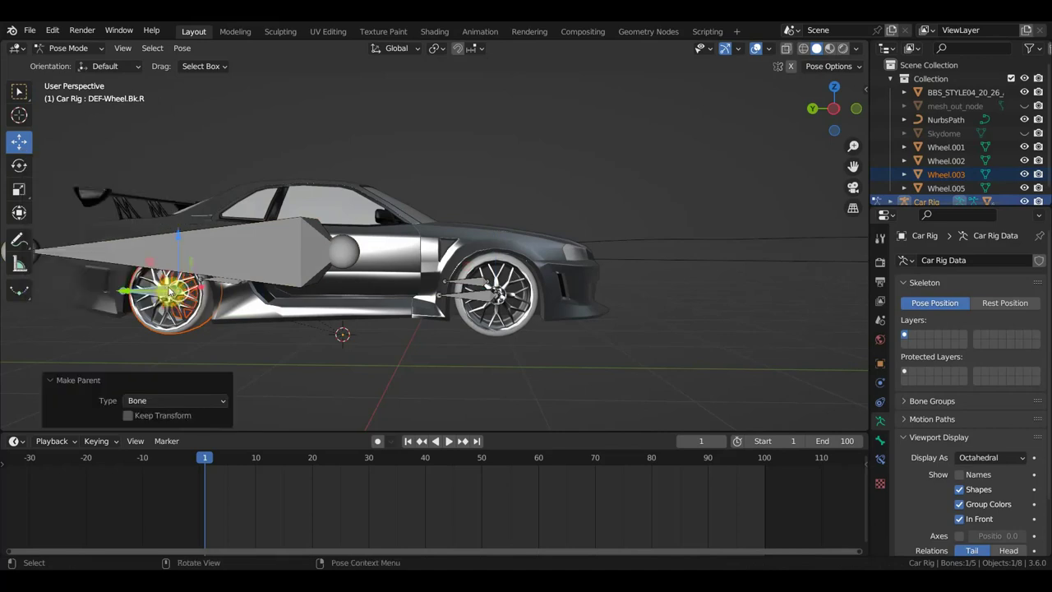
{"action": "left_click", "coordinate": [78, 48]}
{"action": "left_click", "coordinate": [87, 62]}
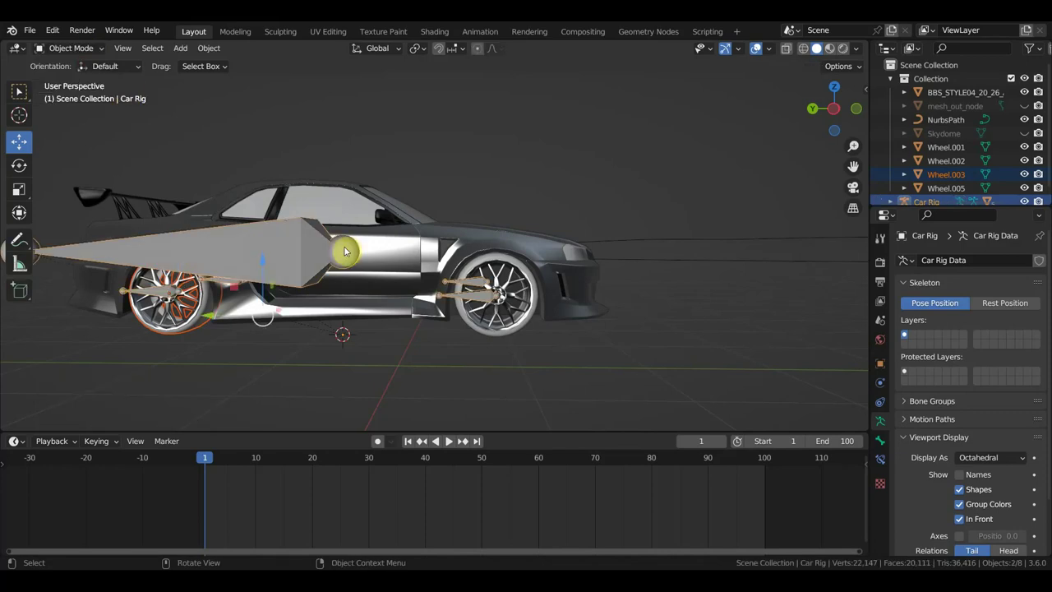
{"action": "key", "text": "KP_5"}
In Right Orthographic view, put Car Rig in Pose Mode and select all its bones.
{"action": "key", "text": "KP_3"}
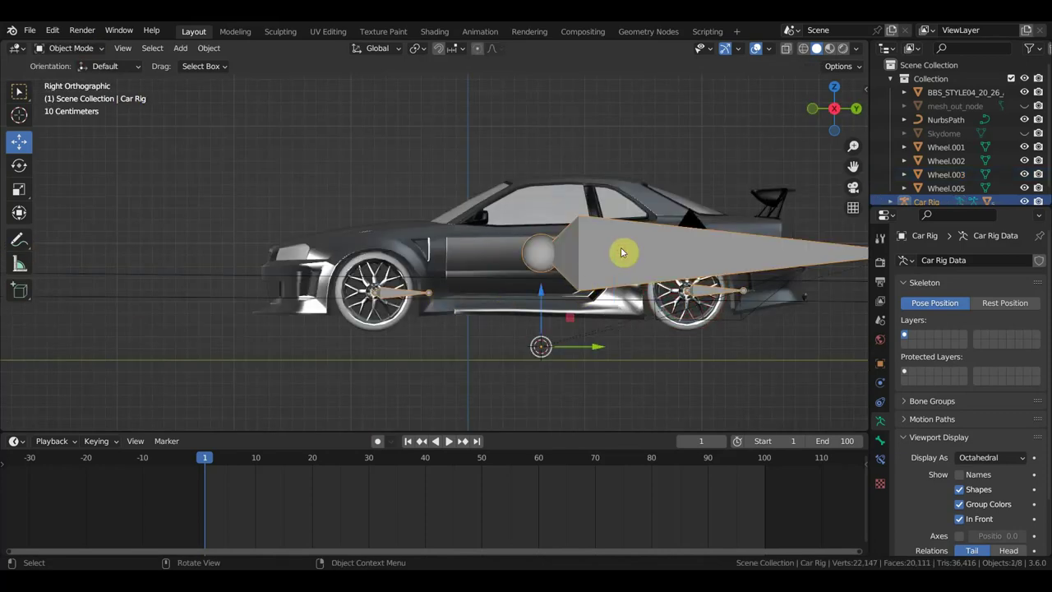
{"action": "left_click", "coordinate": [77, 49]}
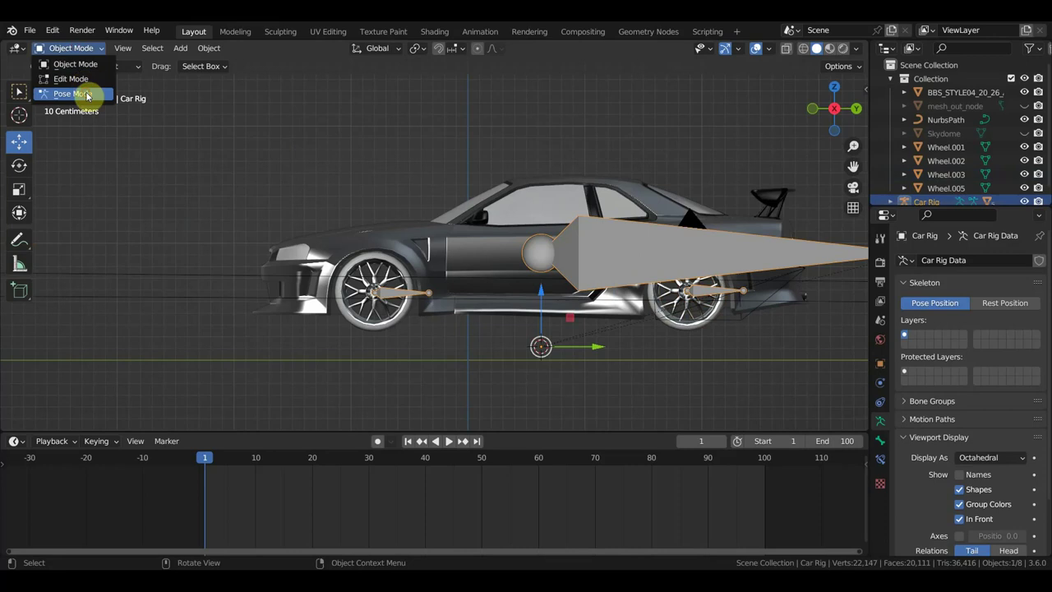
{"action": "left_click", "coordinate": [87, 95]}
{"action": "scroll", "coordinate": [637, 333], "scroll_direction": "down", "scroll_amount": 2}
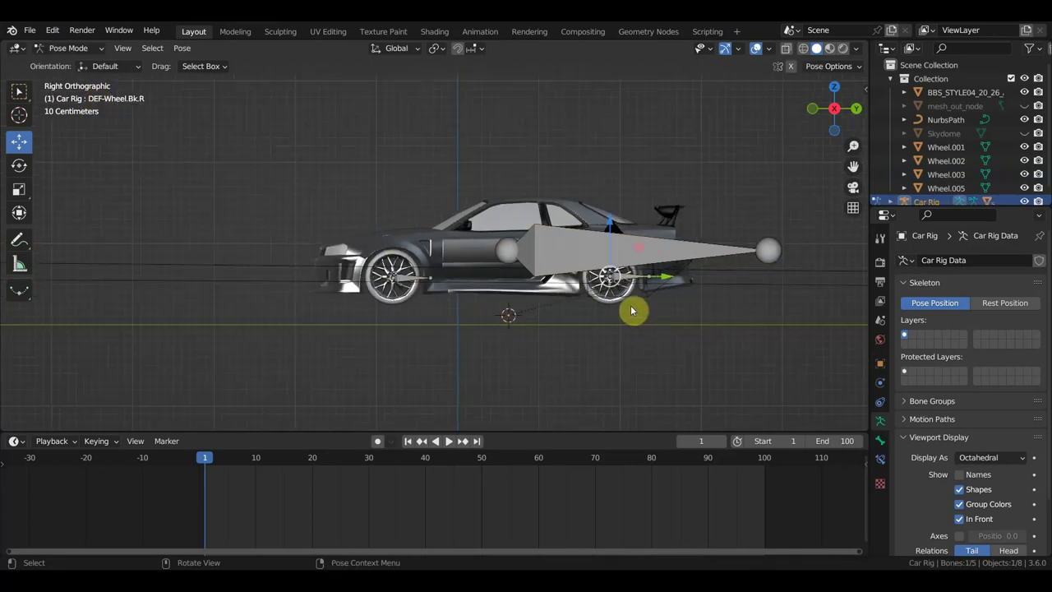
{"action": "key", "text": "a"}
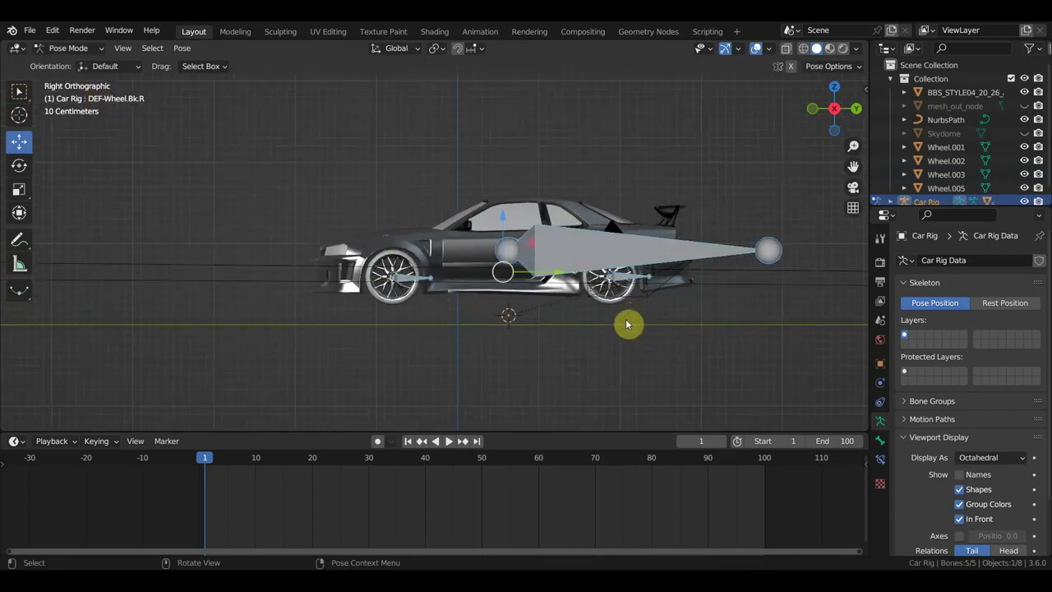
Generate the Rigacar animation rig from the selected bones in the sidebar's Rigacar panel.
{"action": "key", "text": "n"}
{"action": "left_click", "coordinate": [863, 411]}
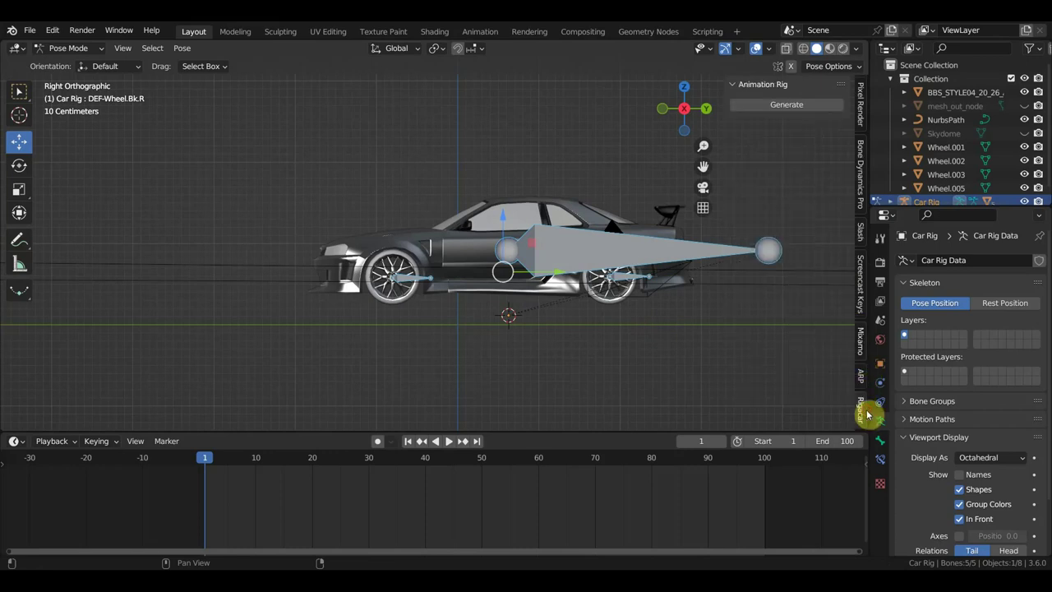
{"action": "left_click", "coordinate": [807, 106]}
{"action": "scroll", "coordinate": [481, 291], "scroll_direction": "up", "scroll_amount": 3}
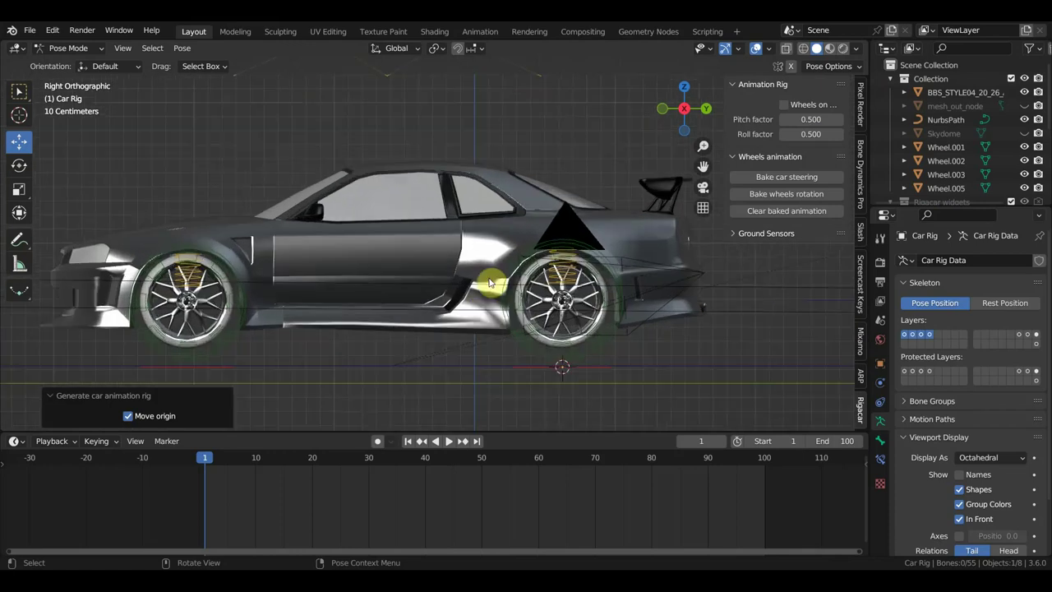
Select the Root bone and move the whole car along Y, undoing the first test move.
{"action": "left_click", "coordinate": [349, 367]}
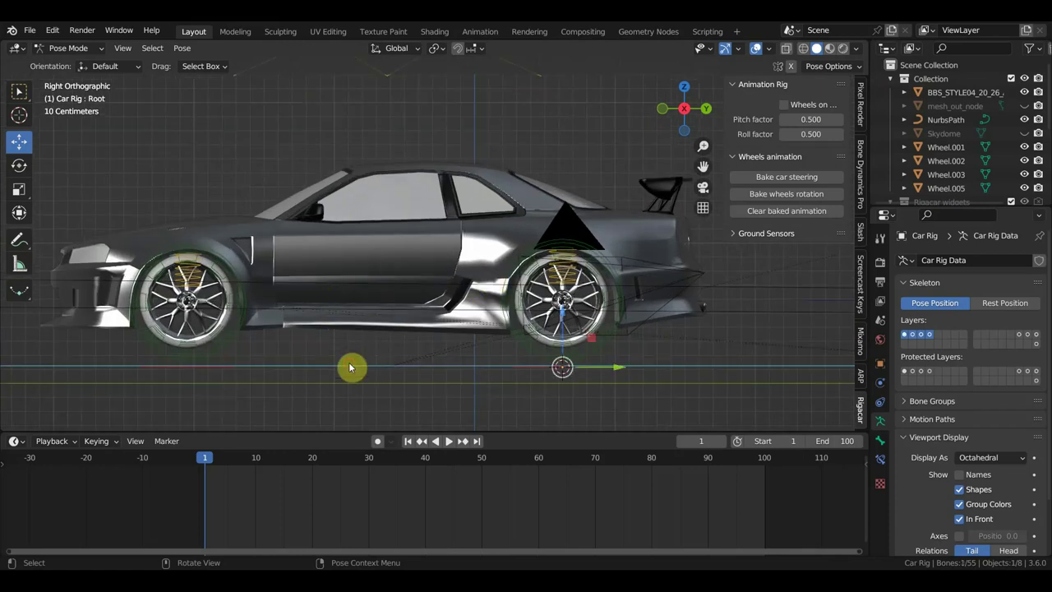
{"action": "left_click_drag", "start_coordinate": [620, 371], "coordinate": [613, 376]}
{"action": "key", "text": "ctrl+z"}
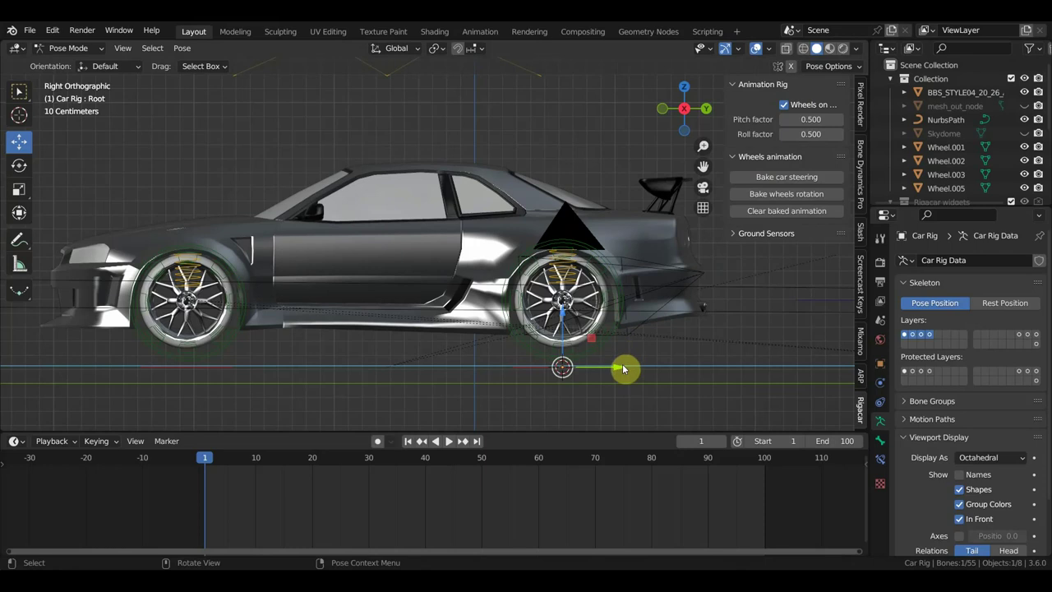
{"action": "mouse_move", "coordinate": [624, 369]}
{"action": "left_mouse_down"}
{"action": "mouse_move", "coordinate": [500, 368]}
{"action": "mouse_move", "coordinate": [725, 425]}
{"action": "mouse_move", "coordinate": [648, 421]}
{"action": "left_mouse_up"}
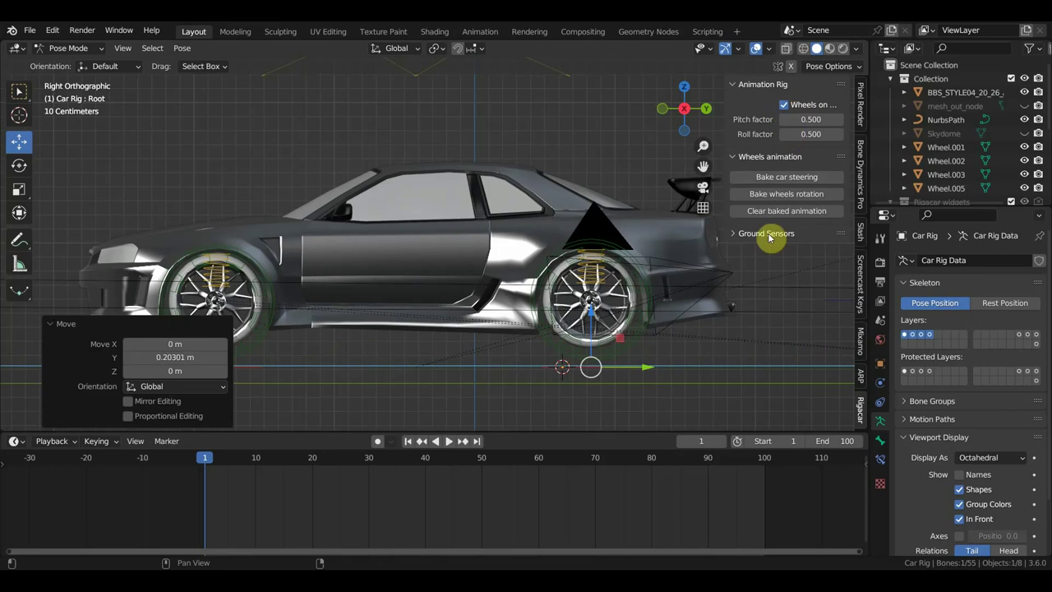
{"action": "scroll", "coordinate": [613, 294], "scroll_direction": "down", "scroll_amount": 2}
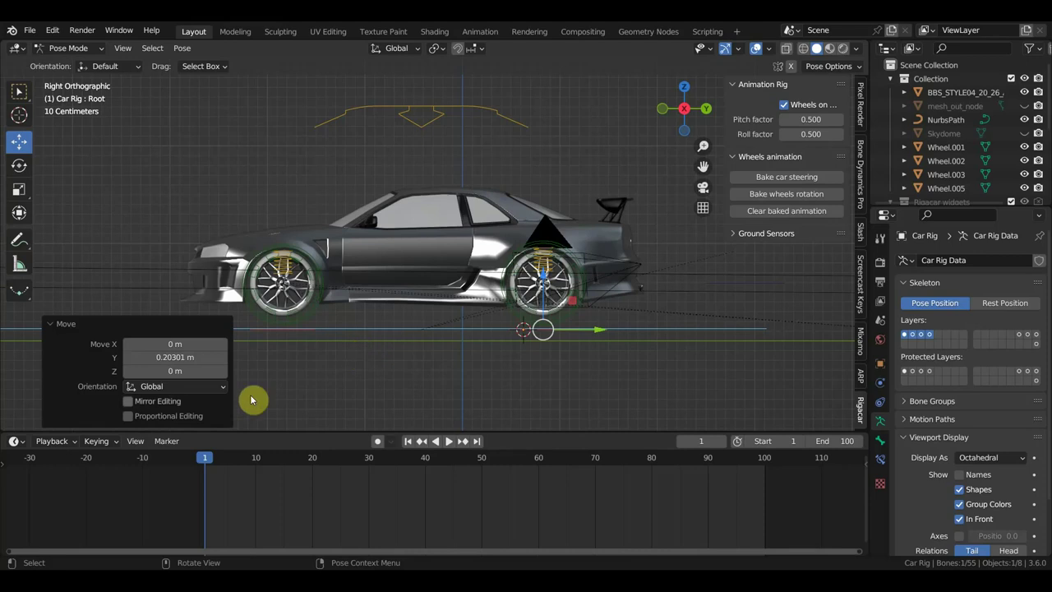
Try a projected proportional-editing move of the car along Y, then undo the deformation.
{"action": "left_click", "coordinate": [129, 417]}
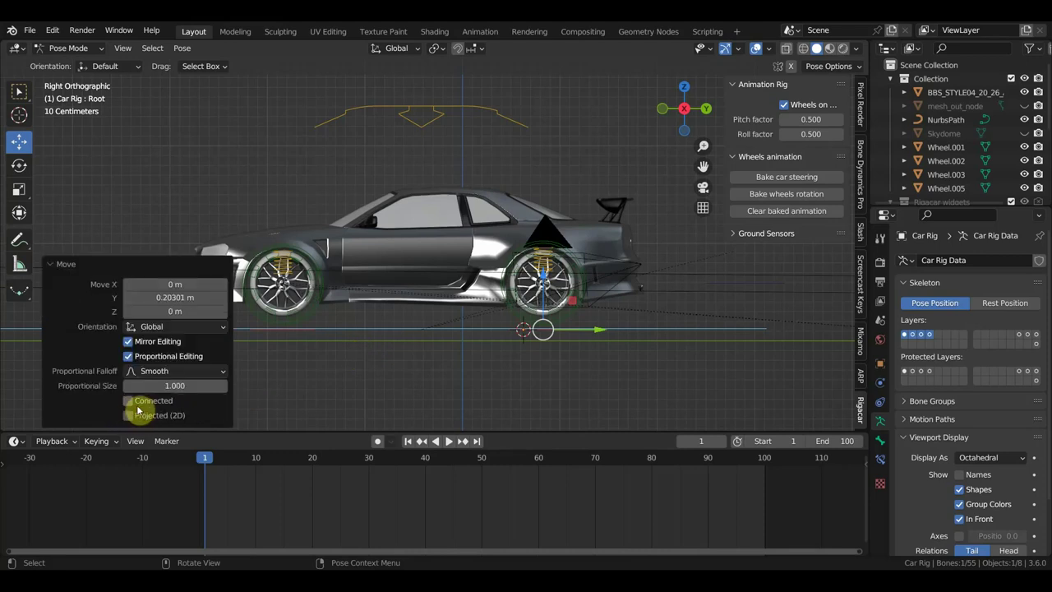
{"action": "left_click", "coordinate": [129, 416]}
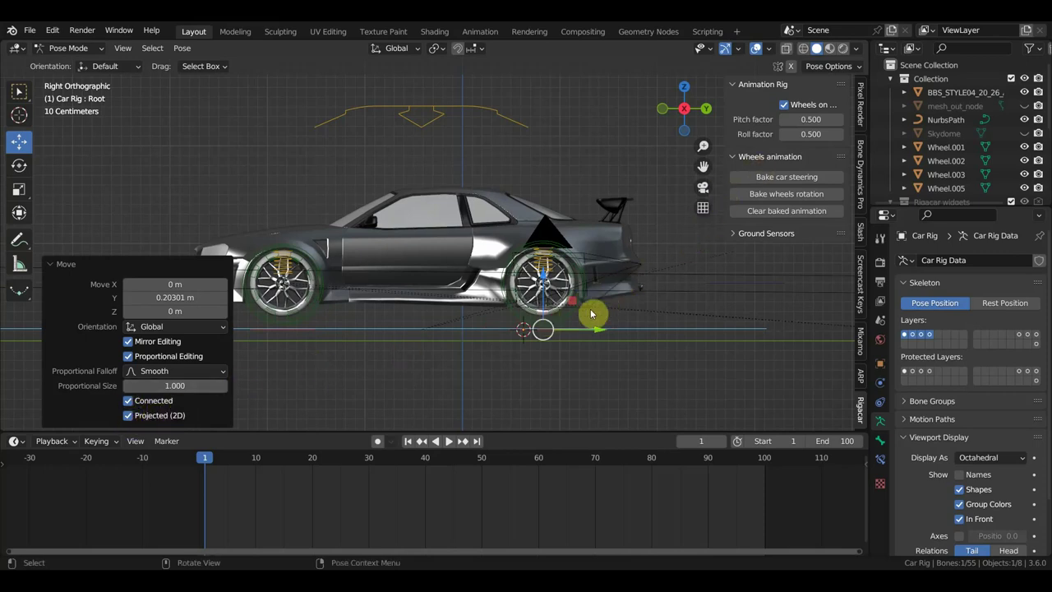
{"action": "mouse_move", "coordinate": [596, 329]}
{"action": "left_mouse_down"}
{"action": "mouse_move", "coordinate": [641, 332]}
{"action": "mouse_move", "coordinate": [536, 328]}
{"action": "mouse_move", "coordinate": [642, 357]}
{"action": "left_mouse_up"}
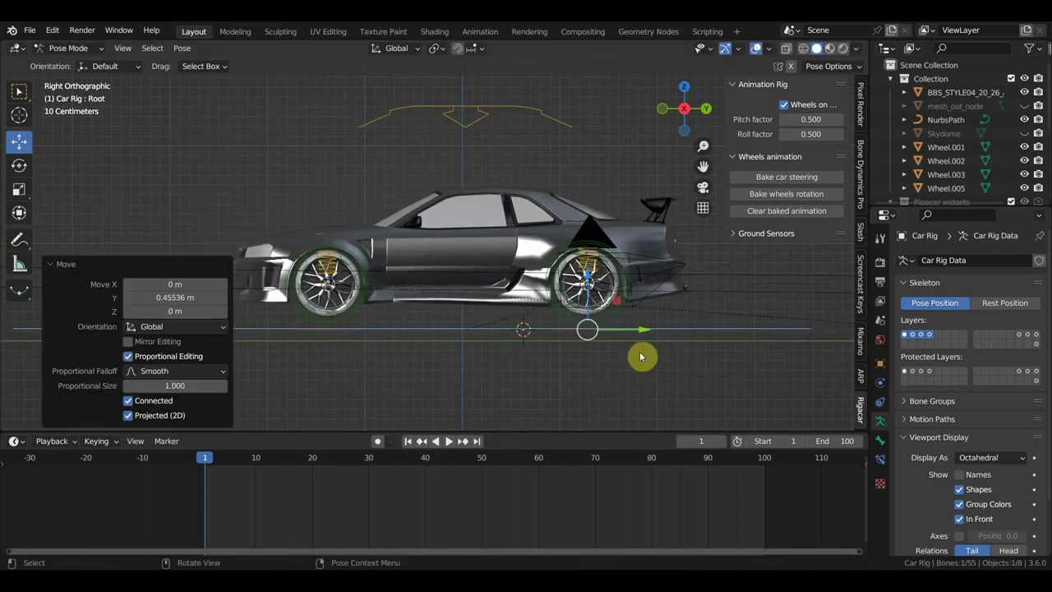
{"action": "key", "text": "ctrl+z"}
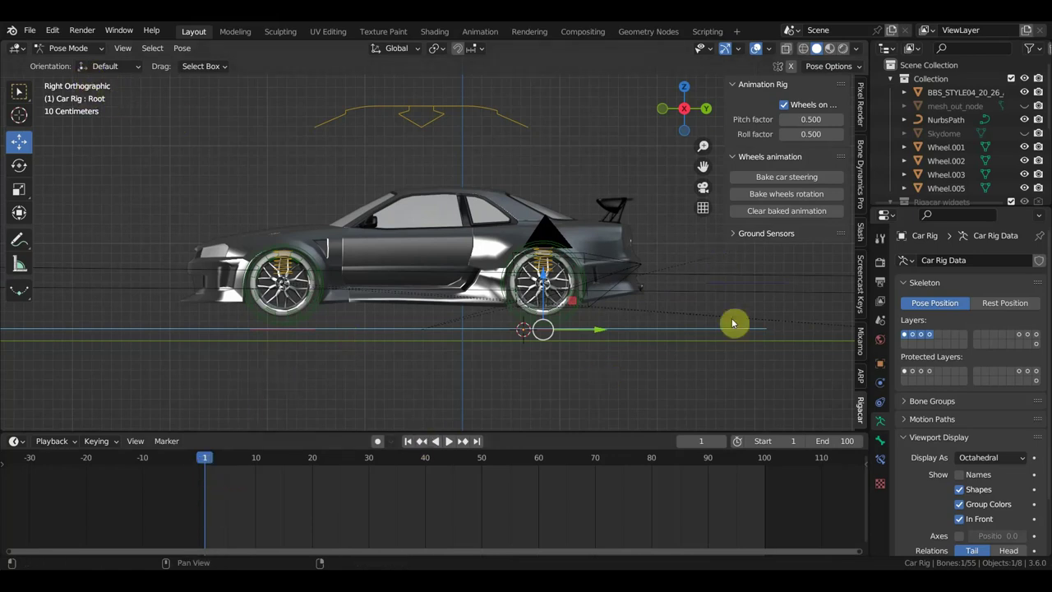
Bake the car steering over frames 1–100.
{"action": "left_click", "coordinate": [780, 177]}
{"action": "left_click_drag", "start_coordinate": [773, 198], "coordinate": [815, 192]}
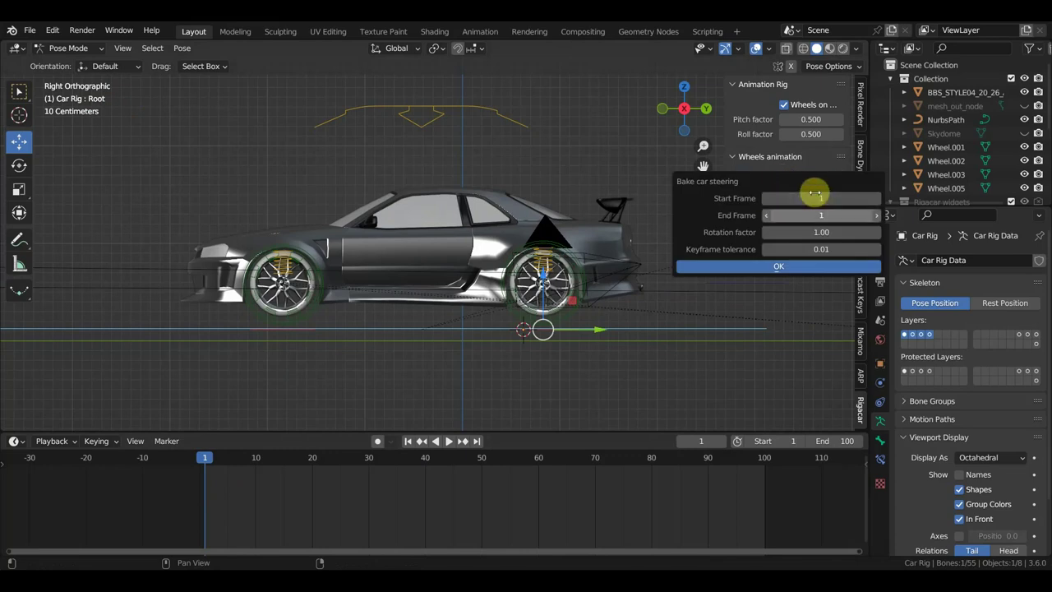
{"action": "left_click", "coordinate": [821, 214]}
{"action": "type", "text": "00"}
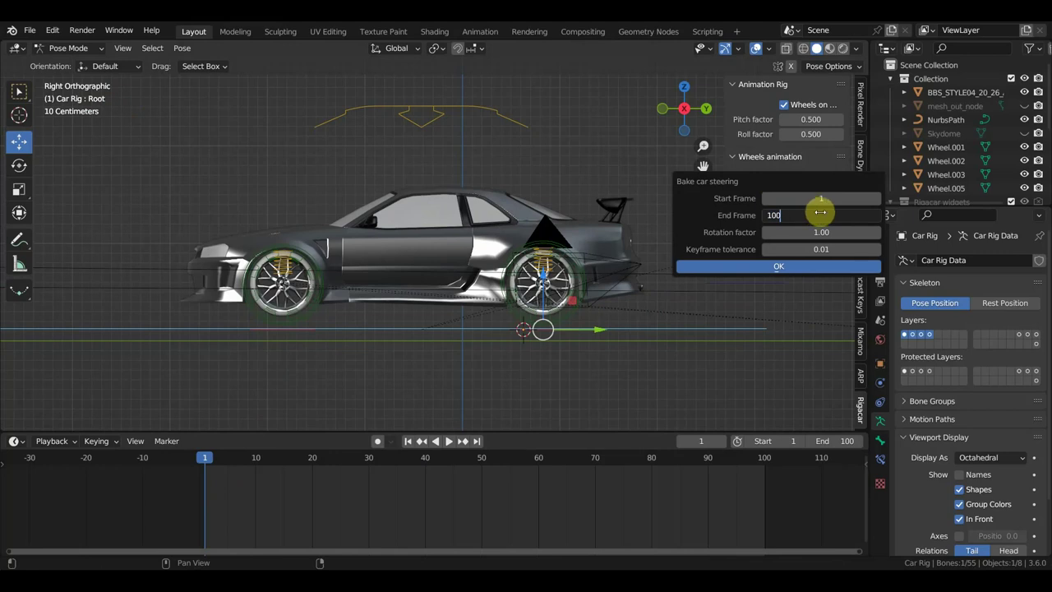
{"action": "key", "text": "Return"}
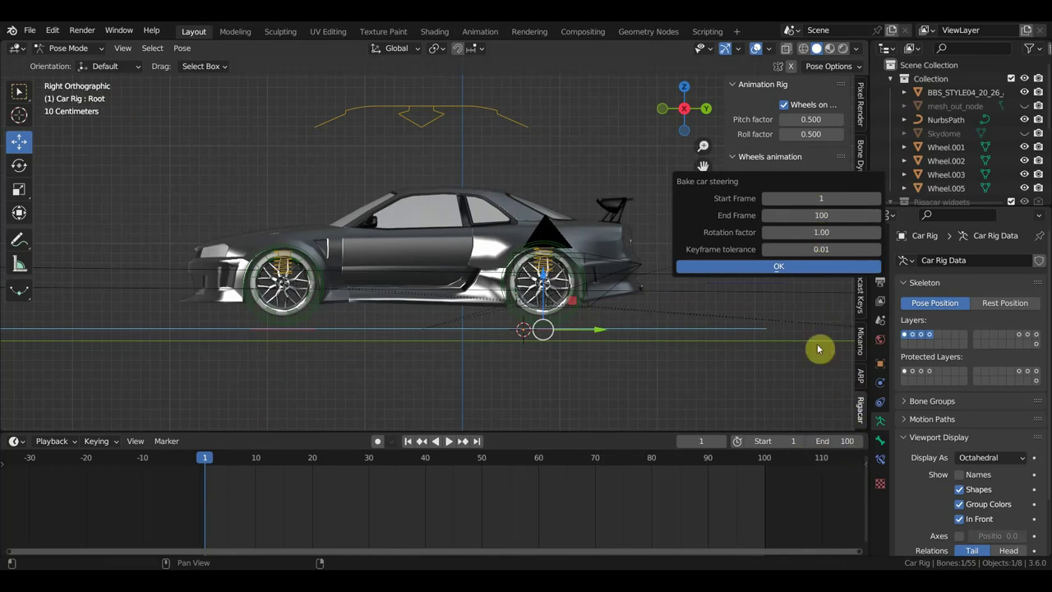
{"action": "left_click", "coordinate": [787, 266]}
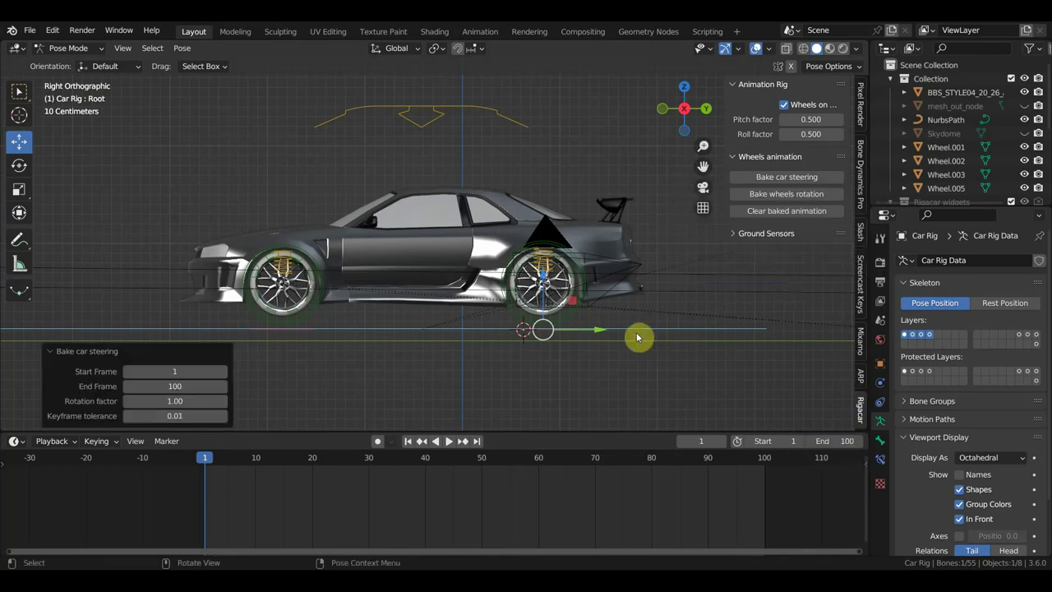
Bake wheel rotation over frames 1–100, then play the animation and return to frame 1.
{"action": "left_click", "coordinate": [781, 194]}
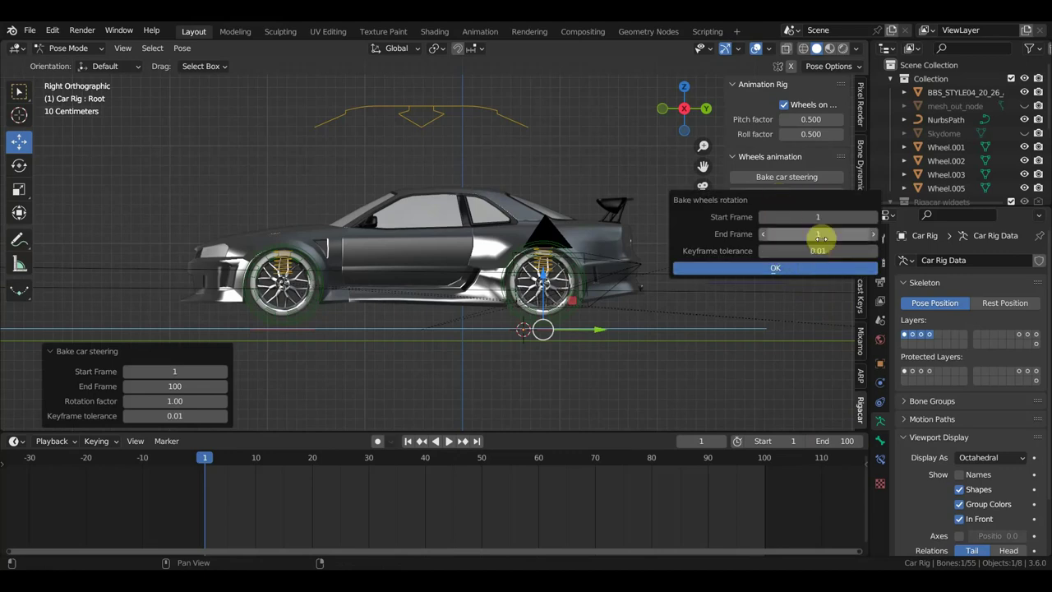
{"action": "left_click", "coordinate": [820, 238]}
{"action": "type", "text": "00"}
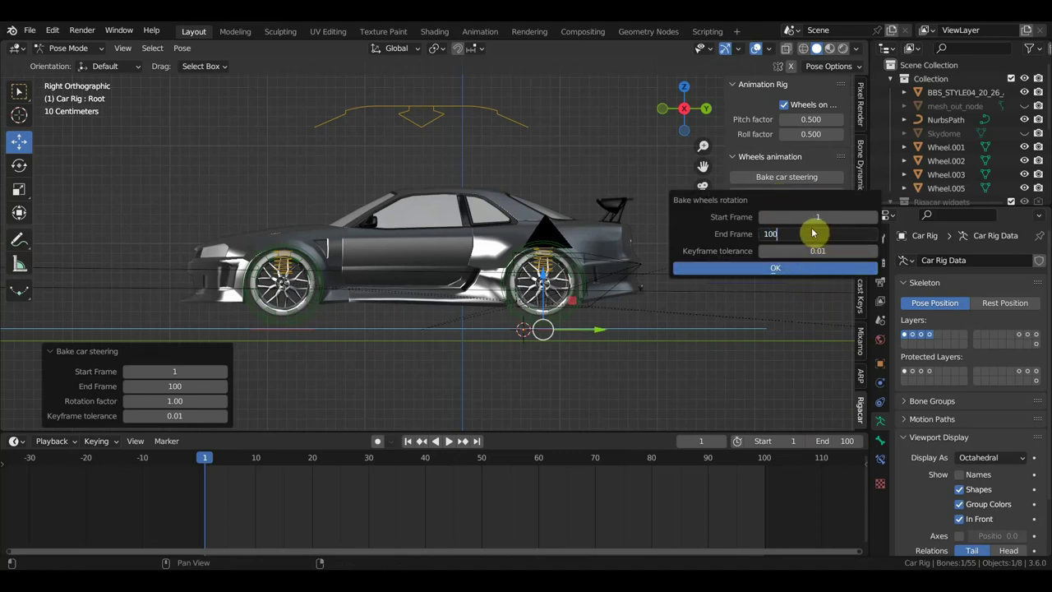
{"action": "key", "text": "Return"}
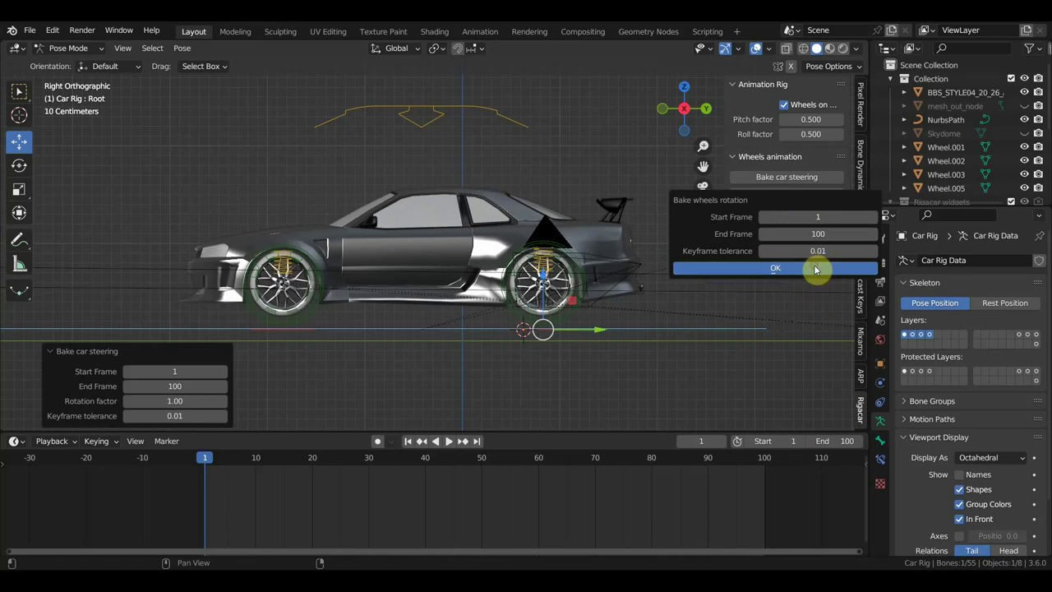
{"action": "left_click", "coordinate": [815, 270]}
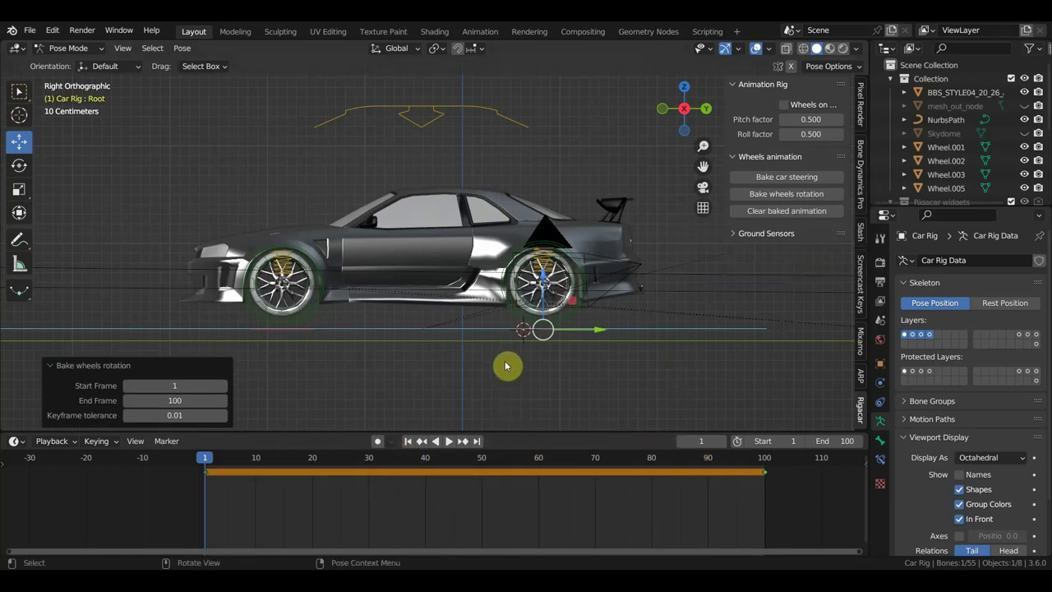
{"action": "key", "text": "space"}
{"action": "key", "text": "space"}
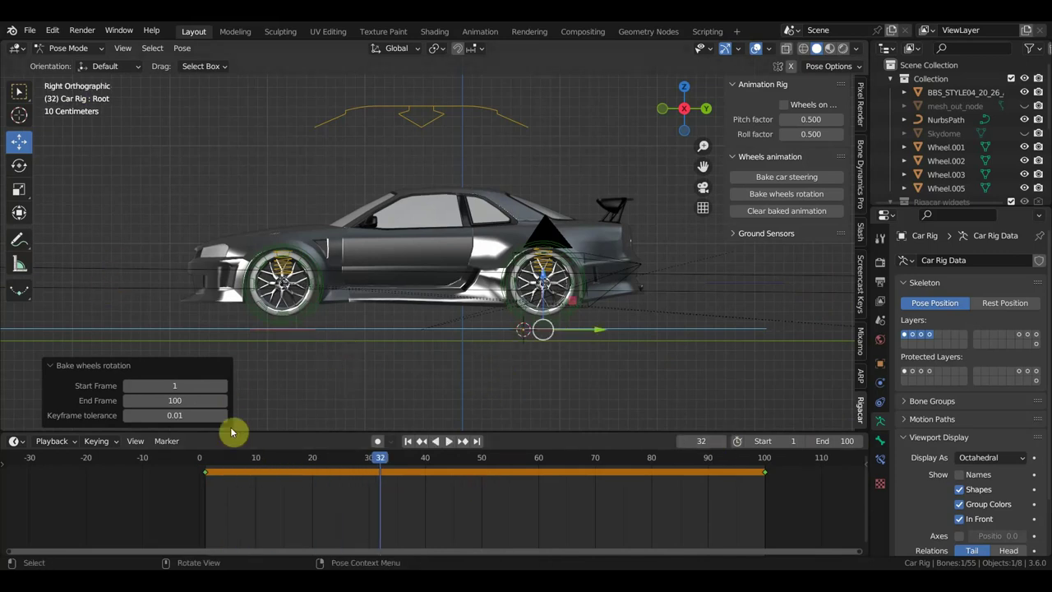
{"action": "left_click", "coordinate": [206, 461]}
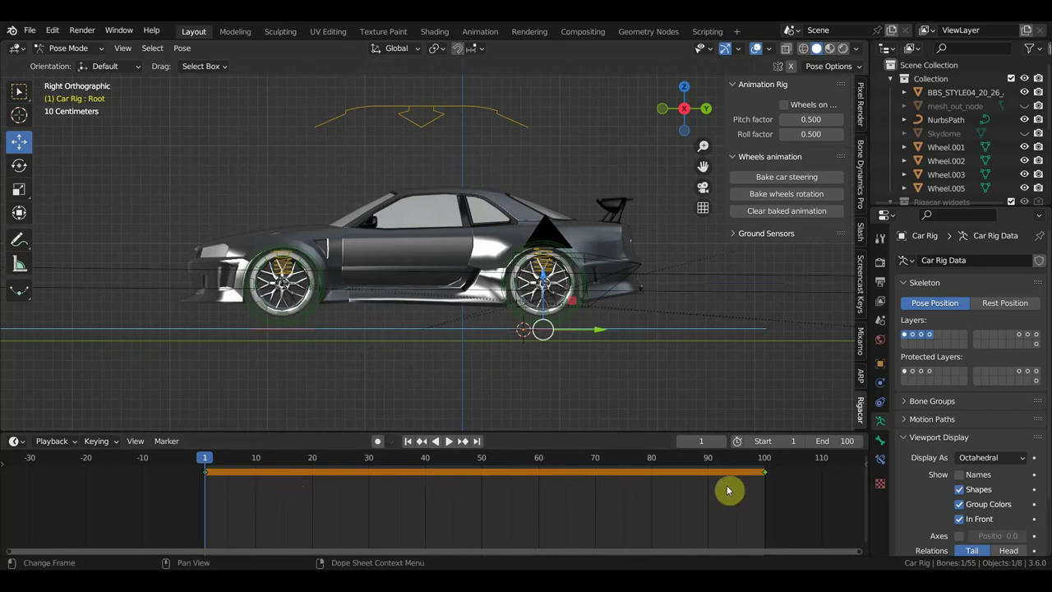
{"action": "left_click", "coordinate": [70, 47]}
Switch the rig to Object Mode and bake car steering and wheel rotation.
{"action": "left_click", "coordinate": [78, 64]}
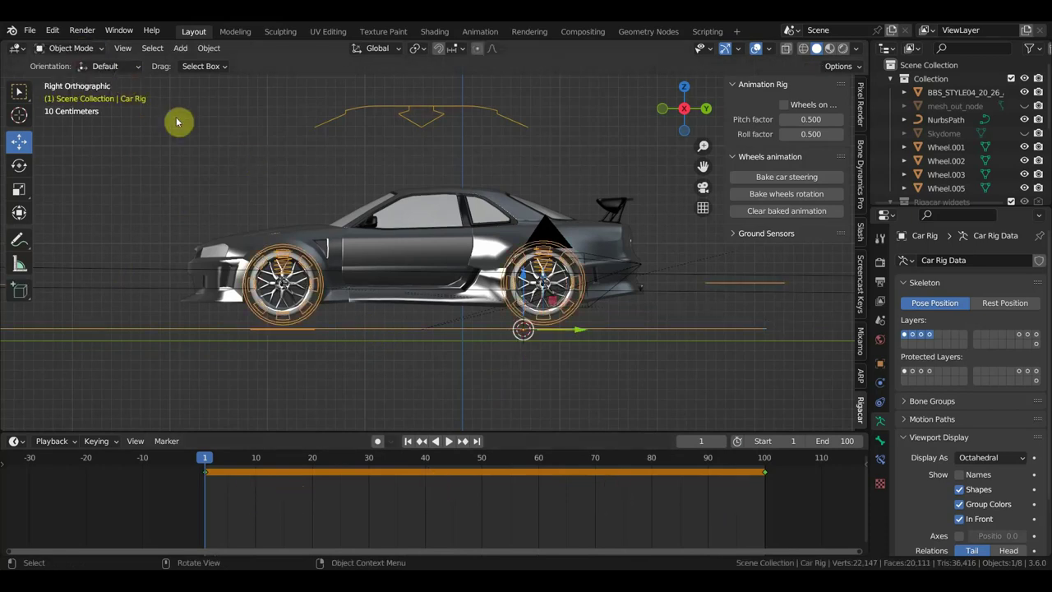
{"action": "left_click", "coordinate": [775, 178]}
{"action": "left_click", "coordinate": [793, 270]}
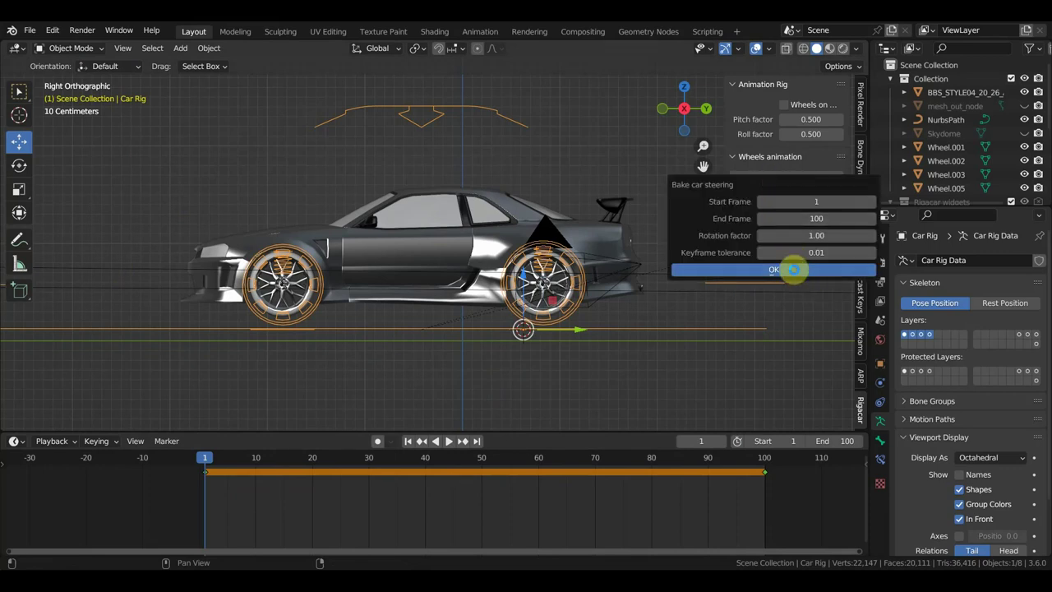
{"action": "left_click", "coordinate": [794, 195]}
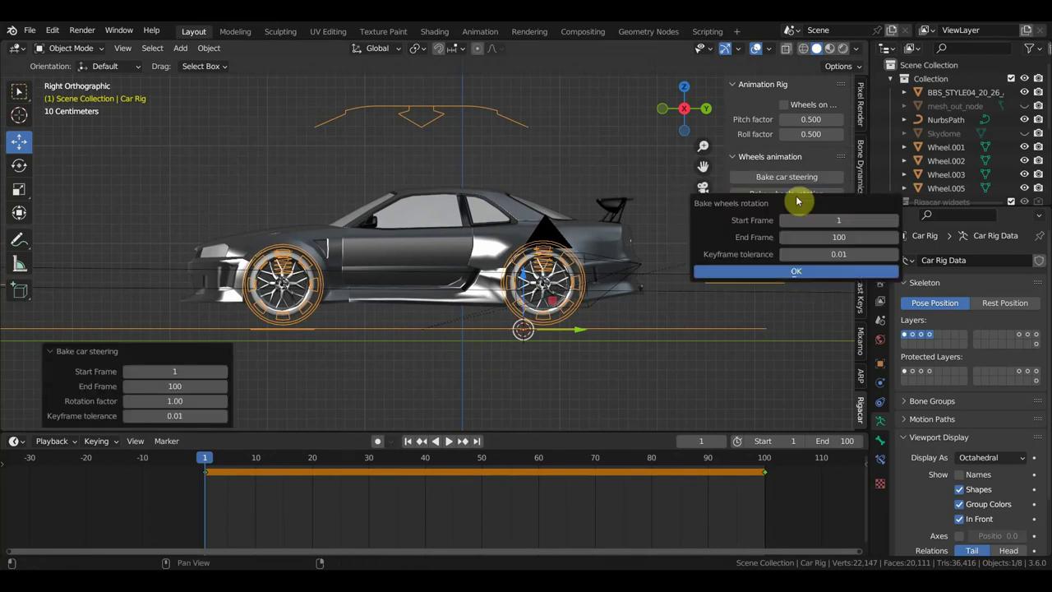
{"action": "left_click", "coordinate": [794, 273]}
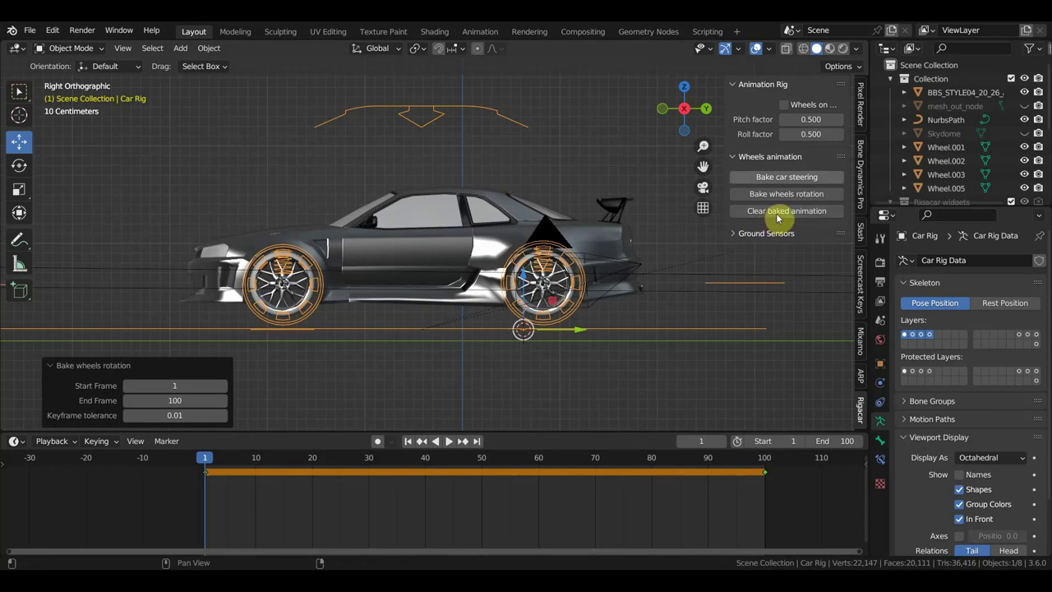
With Wheels on ground enabled, re-bake steering and wheel rotation, leaving Wheels on ground ticked.
{"action": "left_click", "coordinate": [783, 105]}
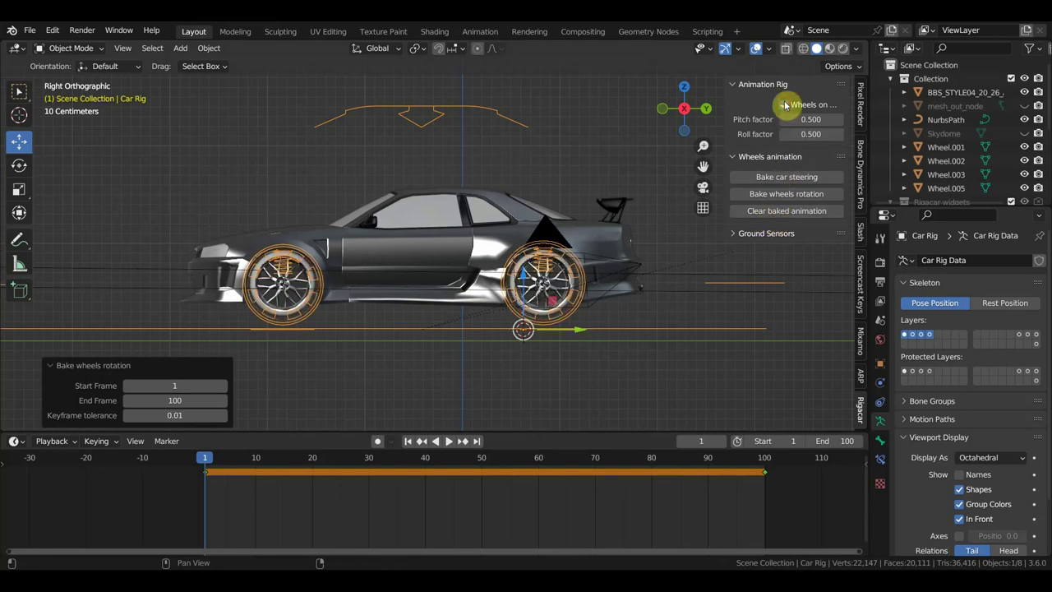
{"action": "left_click", "coordinate": [787, 177]}
{"action": "left_click", "coordinate": [794, 274]}
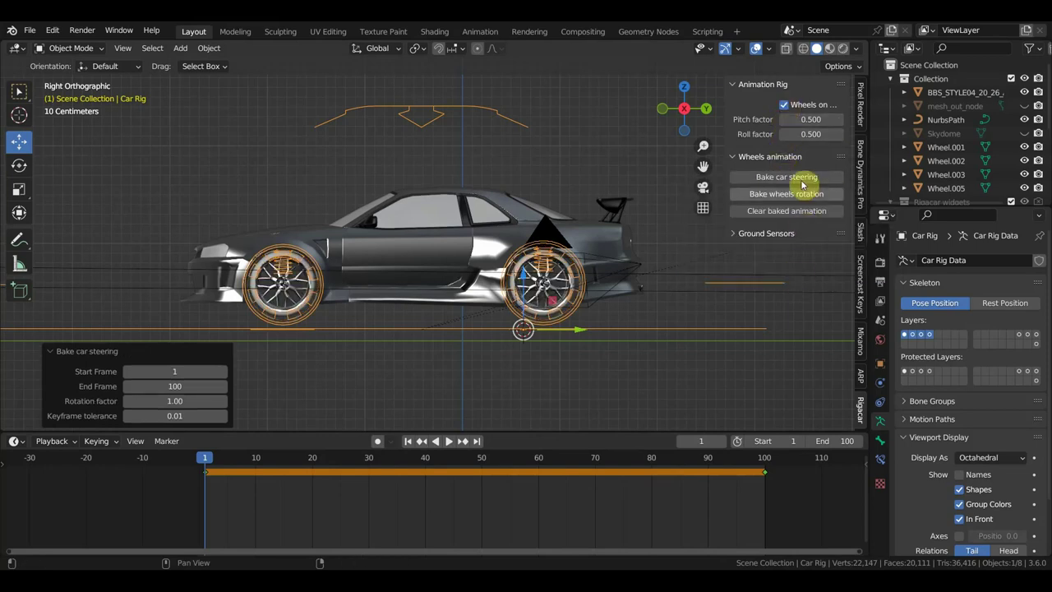
{"action": "left_click", "coordinate": [794, 194]}
{"action": "left_click", "coordinate": [809, 269]}
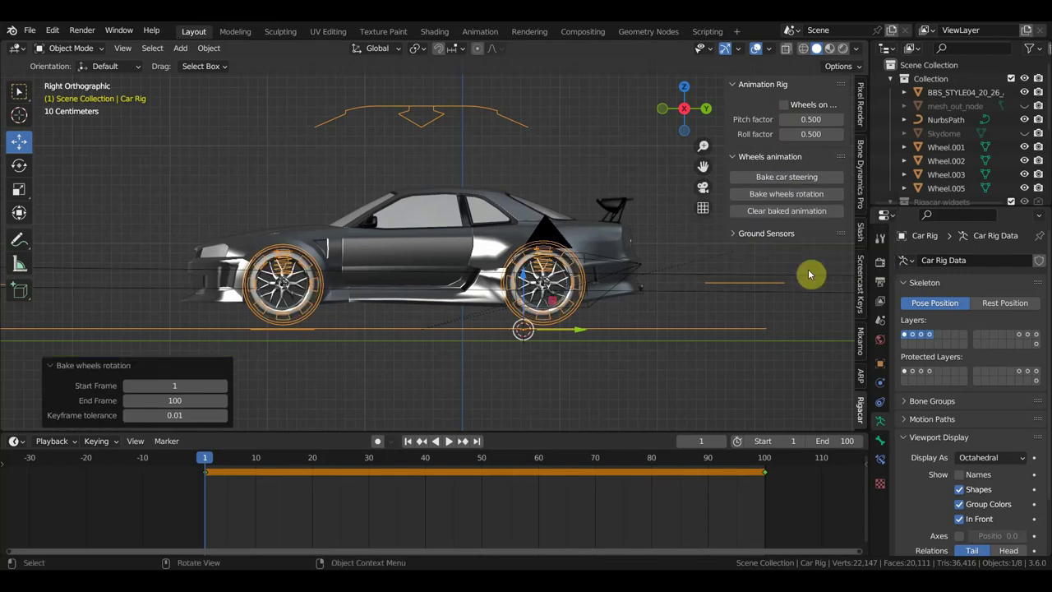
{"action": "left_click", "coordinate": [785, 105]}
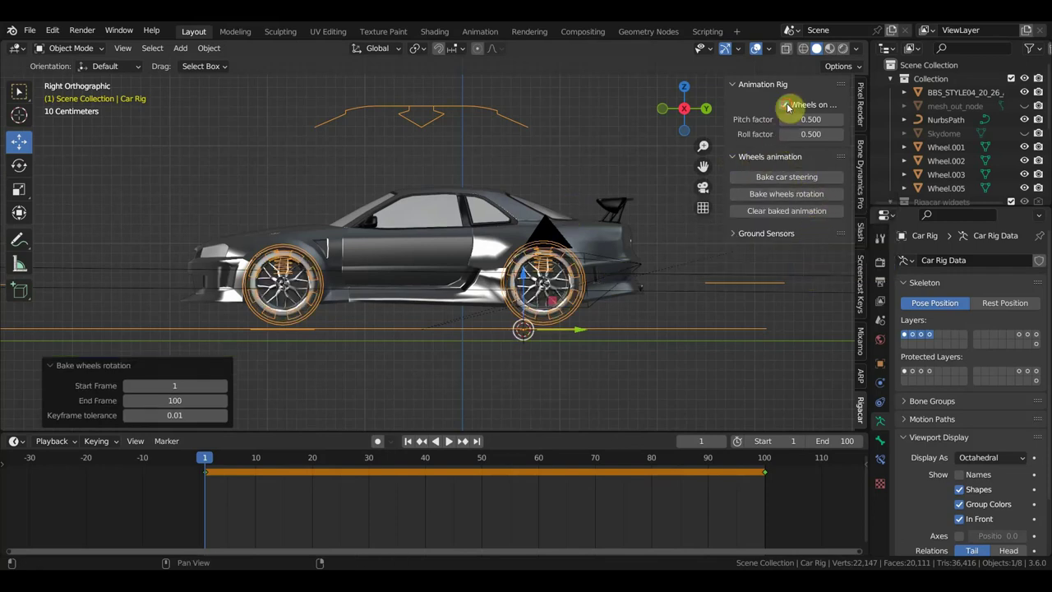
Put the rig in Pose Mode and bake car steering and wheel rotation again.
{"action": "left_click", "coordinate": [627, 331]}
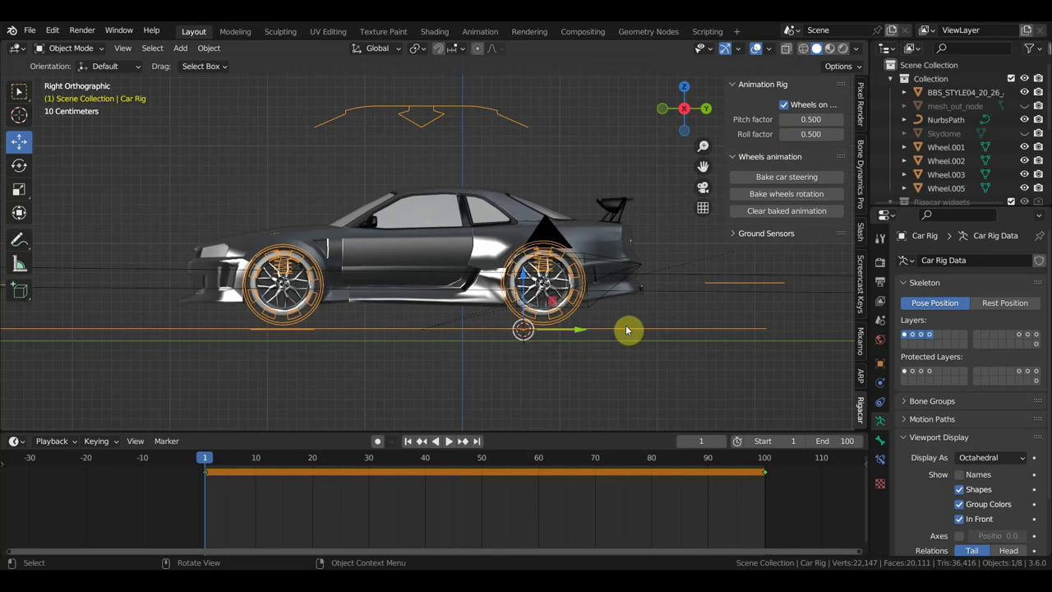
{"action": "left_click", "coordinate": [72, 47]}
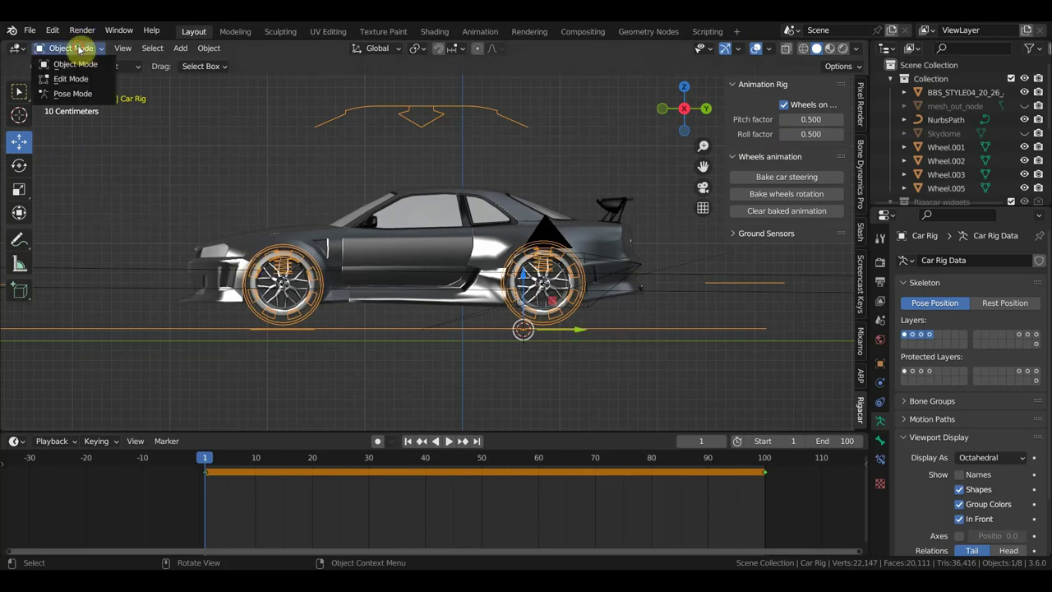
{"action": "left_click", "coordinate": [80, 94]}
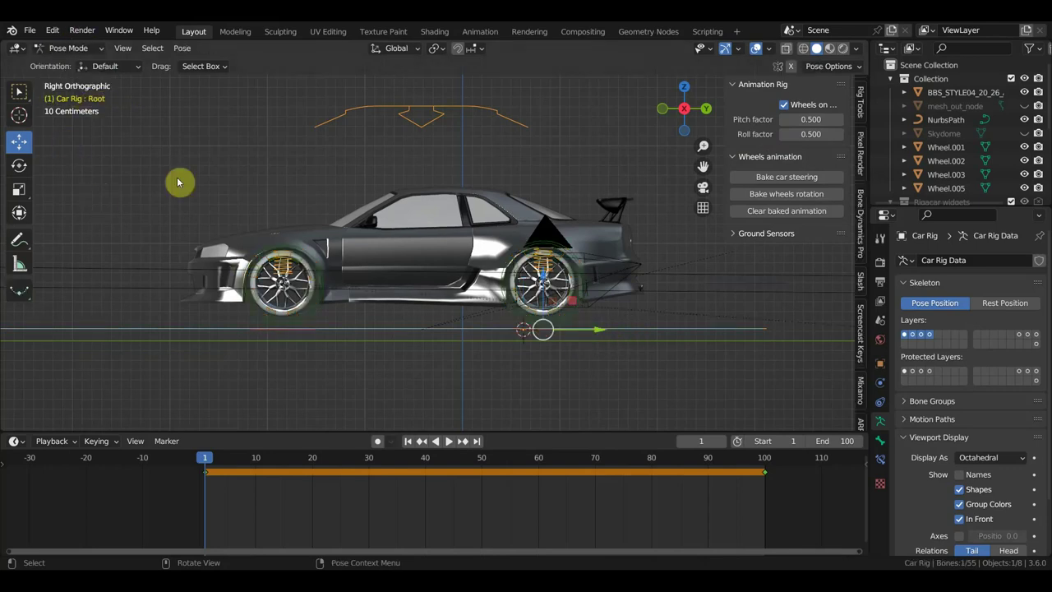
{"action": "left_click", "coordinate": [775, 177]}
{"action": "left_click", "coordinate": [798, 274]}
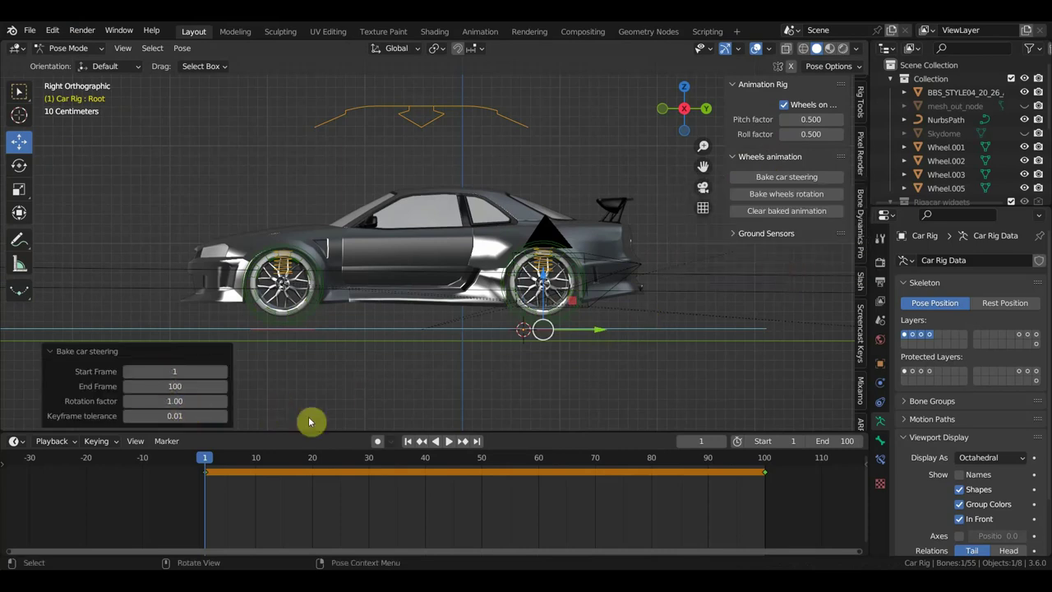
{"action": "left_click", "coordinate": [796, 195]}
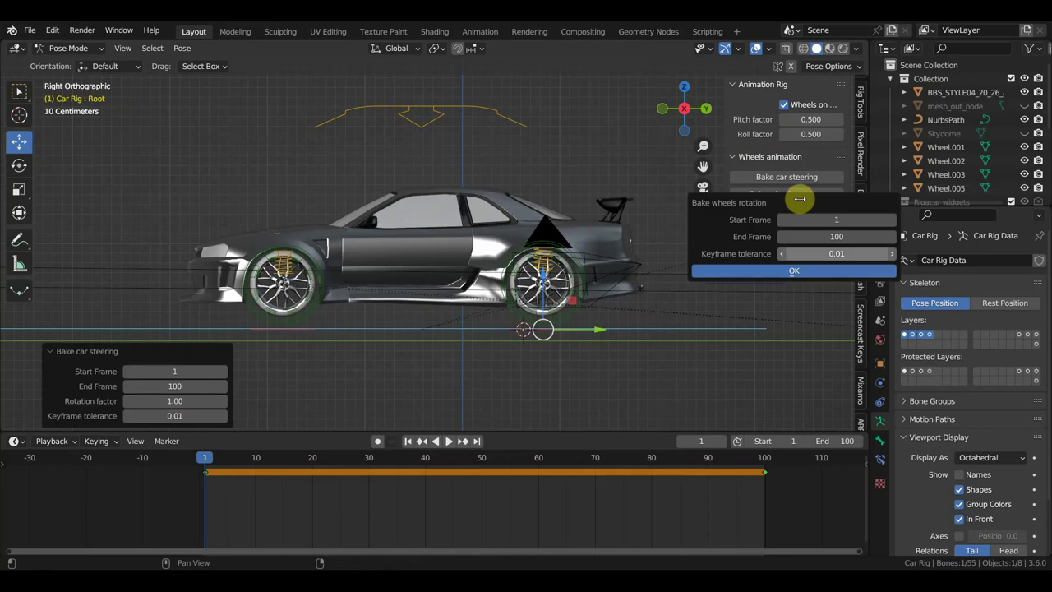
{"action": "left_click", "coordinate": [798, 271]}
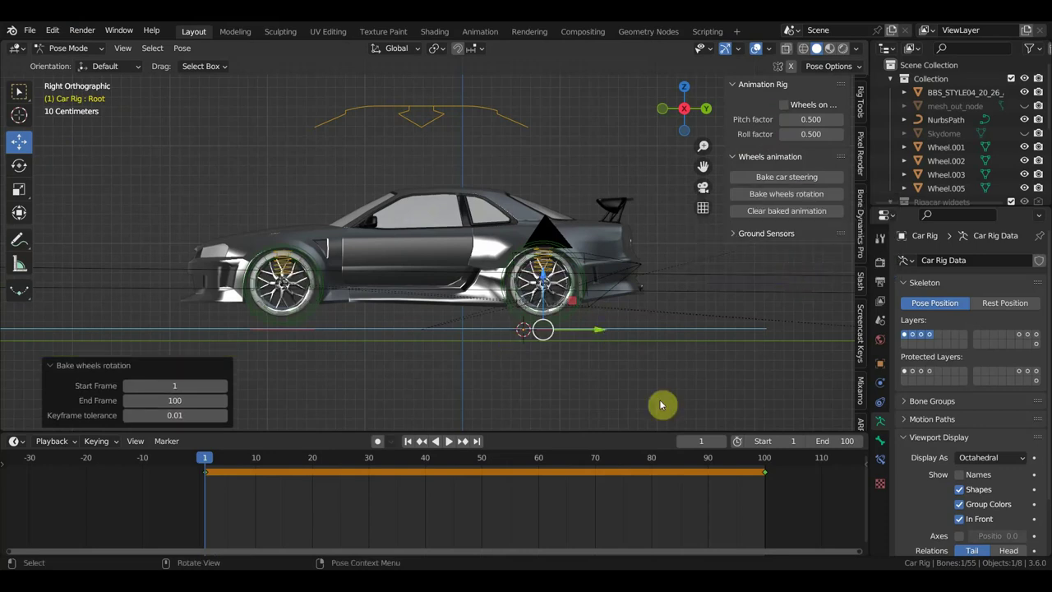
Go to frame 100 and delete all baked keyframes from the timeline.
{"action": "left_click", "coordinate": [767, 462]}
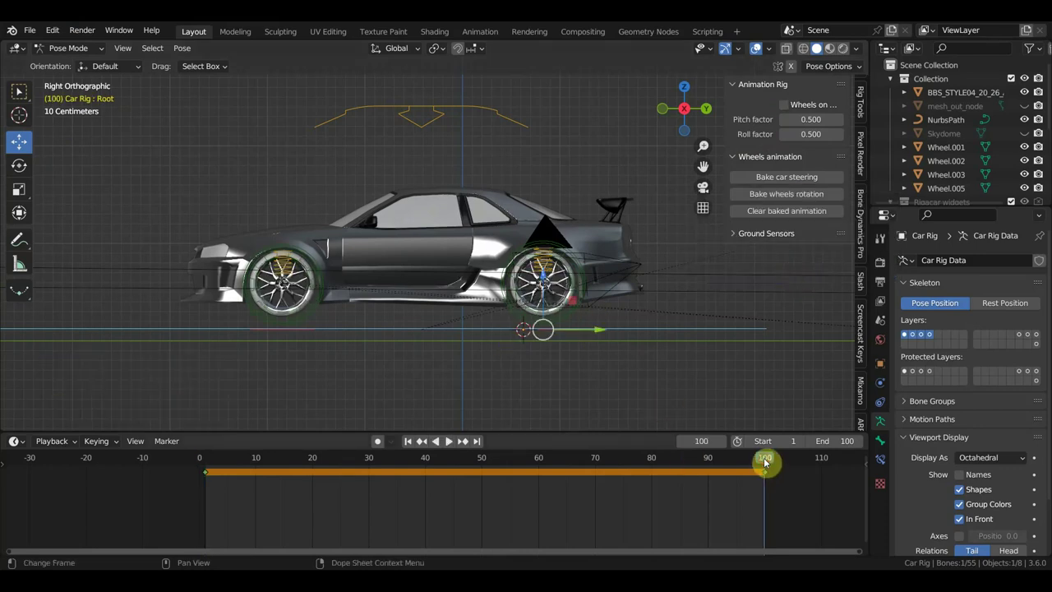
{"action": "mouse_move", "coordinate": [791, 492]}
{"action": "left_mouse_down"}
{"action": "mouse_move", "coordinate": [462, 469]}
{"action": "mouse_move", "coordinate": [150, 482]}
{"action": "left_mouse_up"}
{"action": "key", "text": "Delete"}
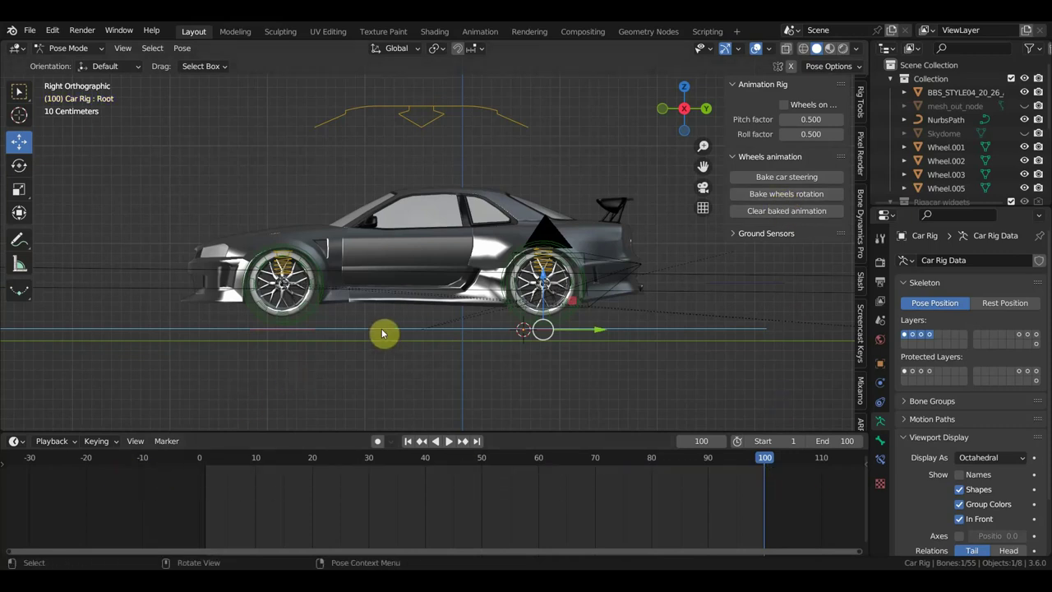
Select the wheel bones and bake car steering with End Frame 100.
{"action": "left_click", "coordinate": [382, 333]}
{"action": "left_click", "coordinate": [755, 177]}
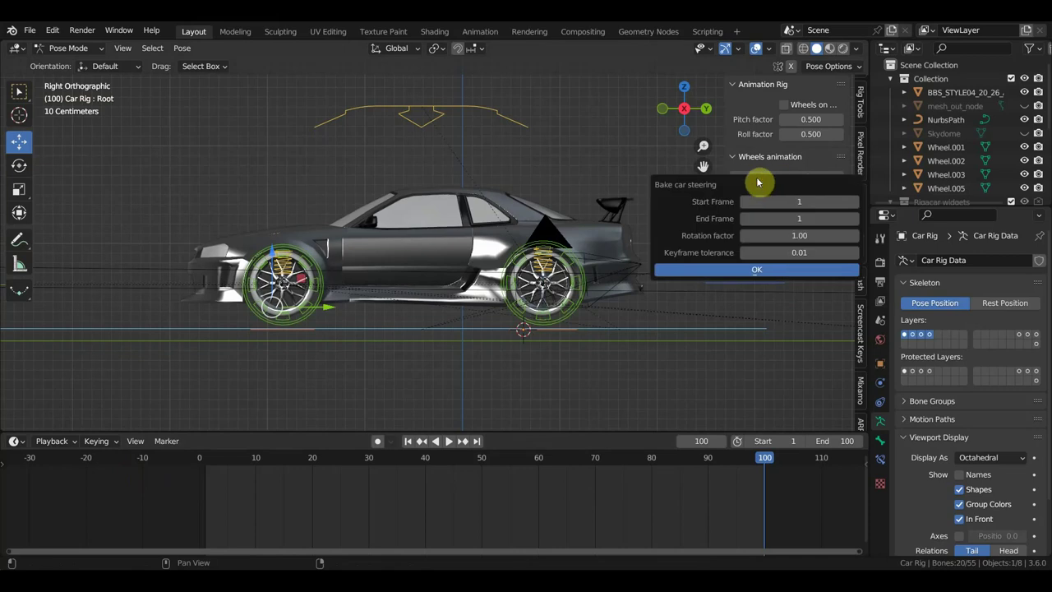
{"action": "left_click", "coordinate": [800, 219]}
{"action": "type", "text": "00"}
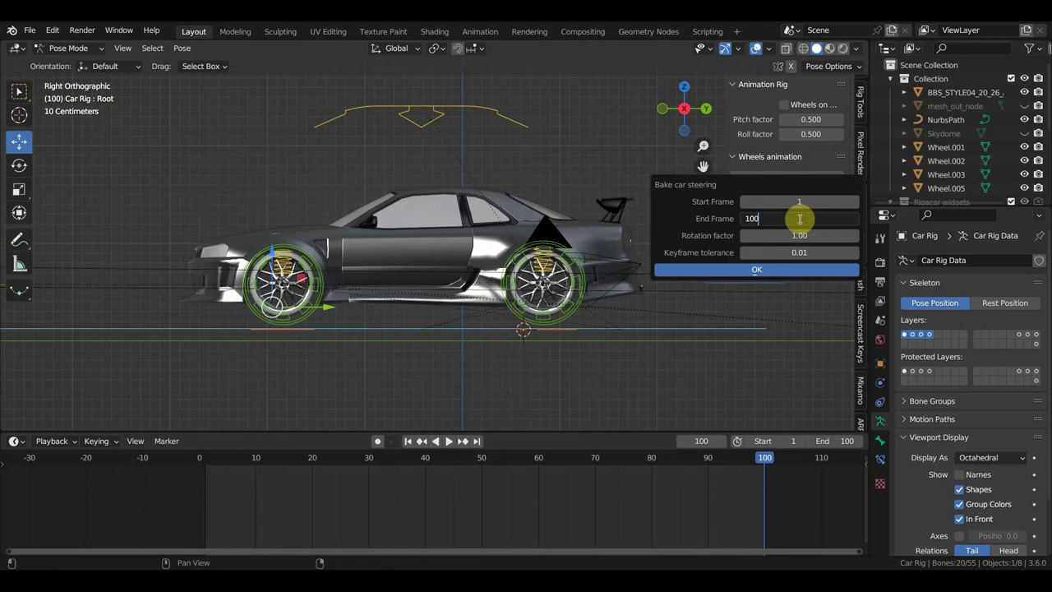
{"action": "key", "text": "Return"}
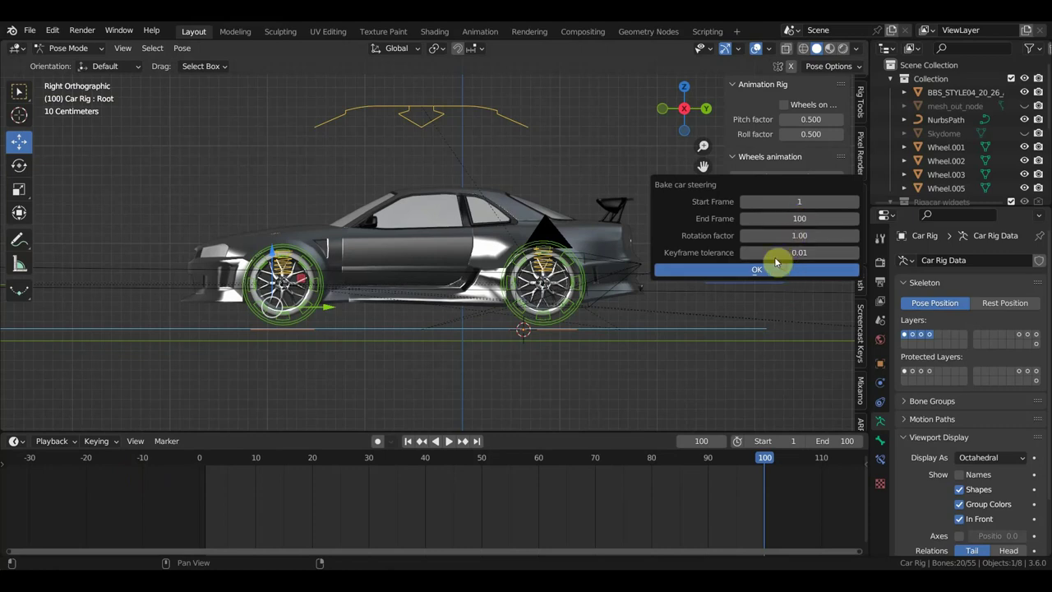
{"action": "left_click", "coordinate": [785, 270]}
Bake wheel rotation with End Frame 100, then return to frame 1.
{"action": "left_click", "coordinate": [785, 194]}
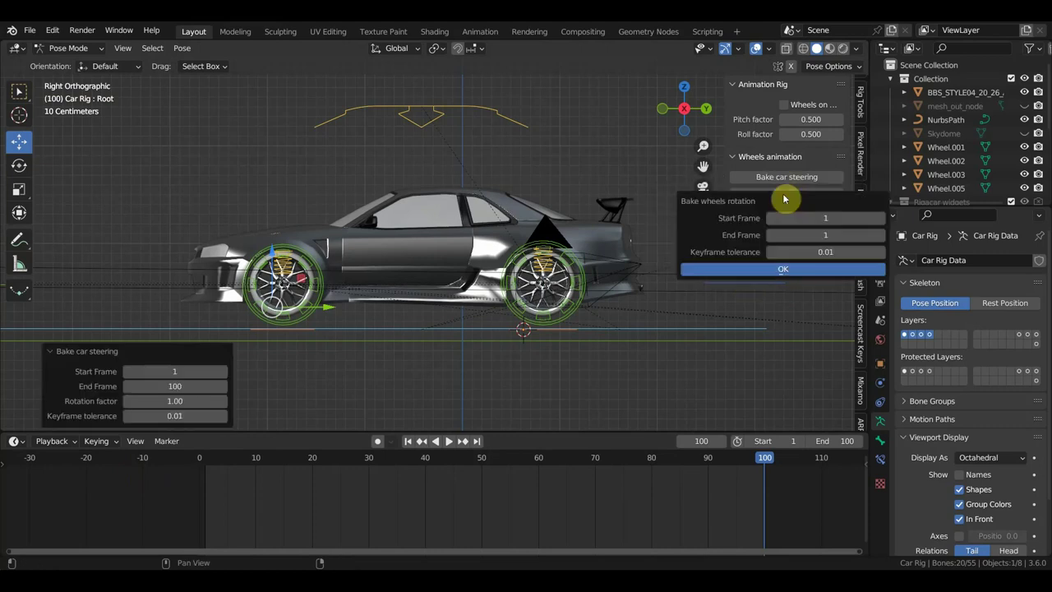
{"action": "left_click", "coordinate": [803, 236]}
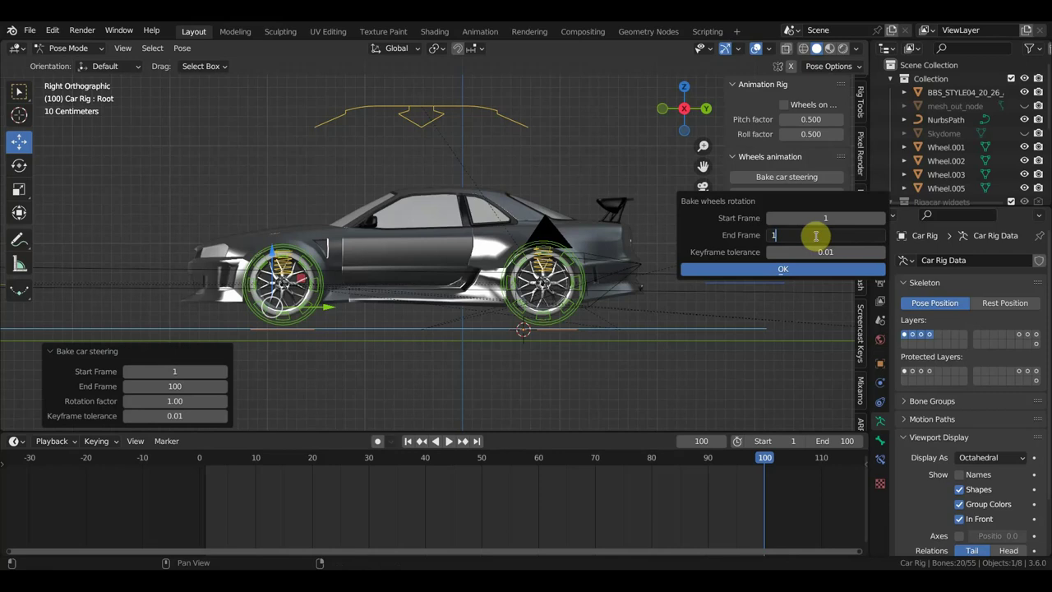
{"action": "type", "text": "00"}
{"action": "key", "text": "Return"}
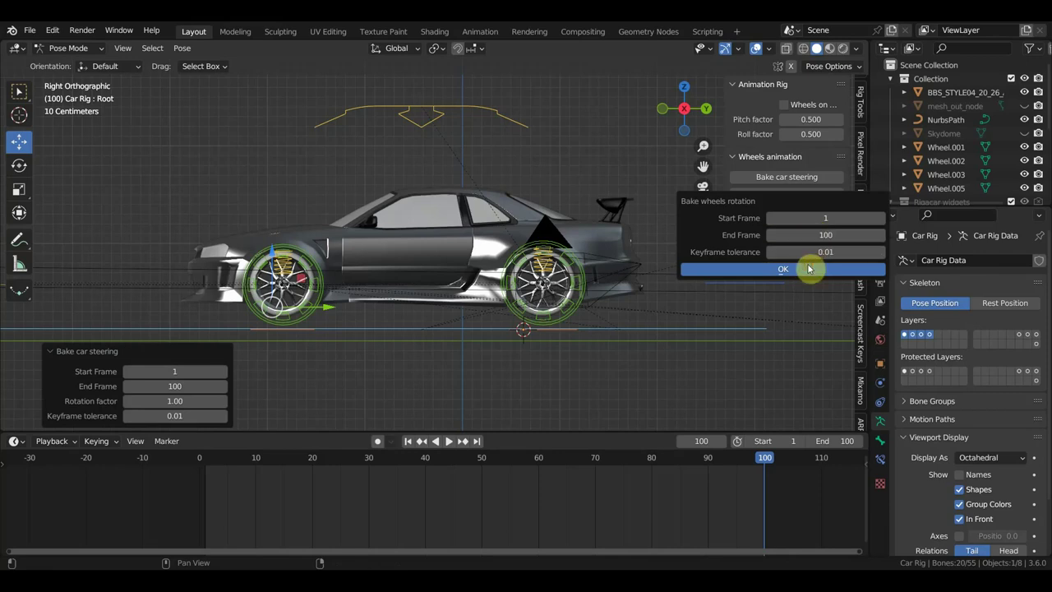
{"action": "left_click", "coordinate": [810, 268]}
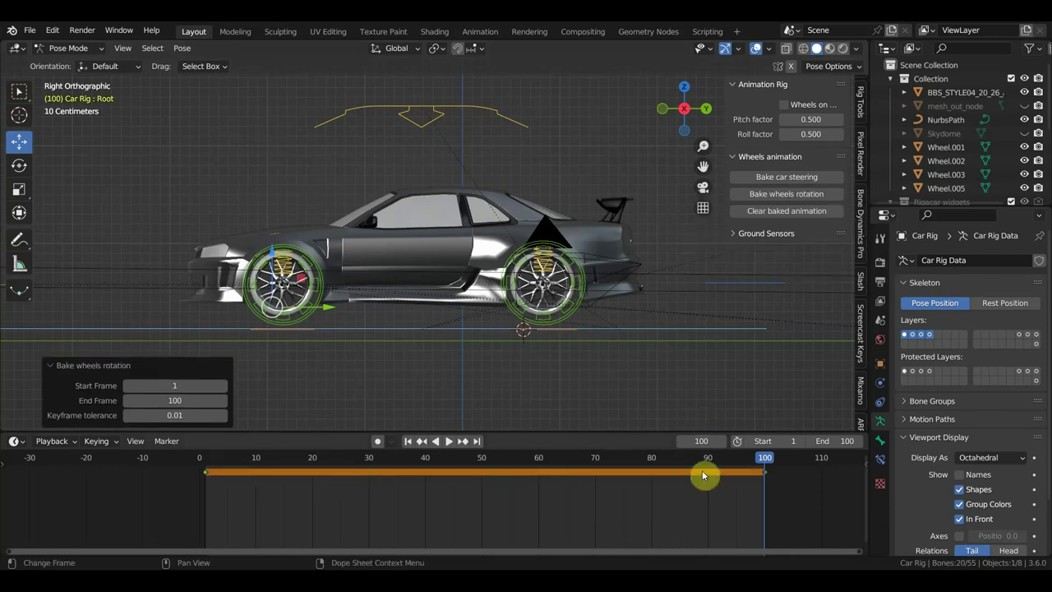
{"action": "left_click", "coordinate": [205, 466]}
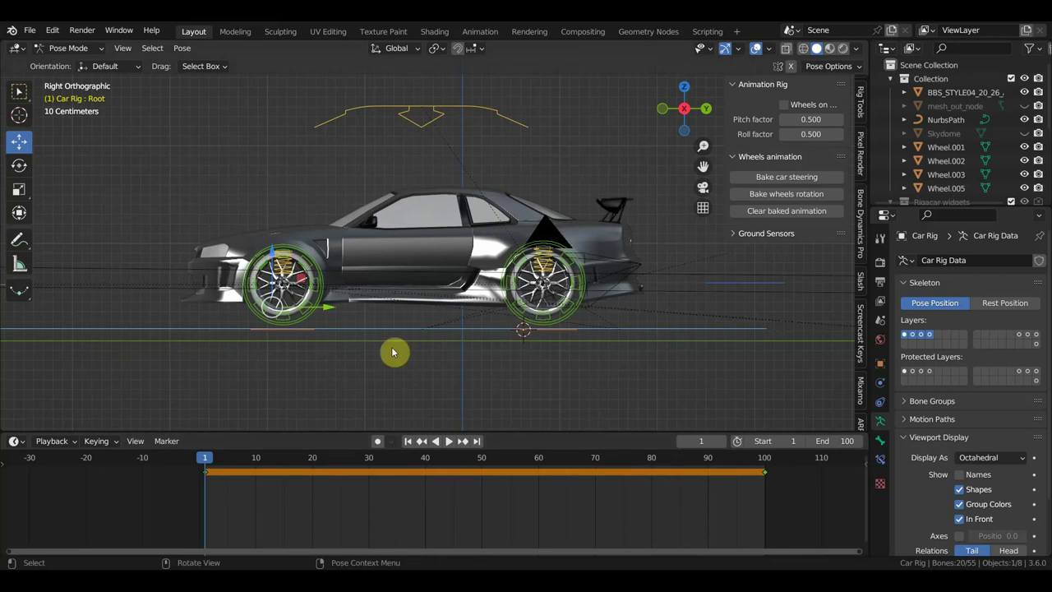
Move the Root bone 0.21363 m along Y, enable Wheels on ground, and undo a second test move.
{"action": "left_click", "coordinate": [416, 329]}
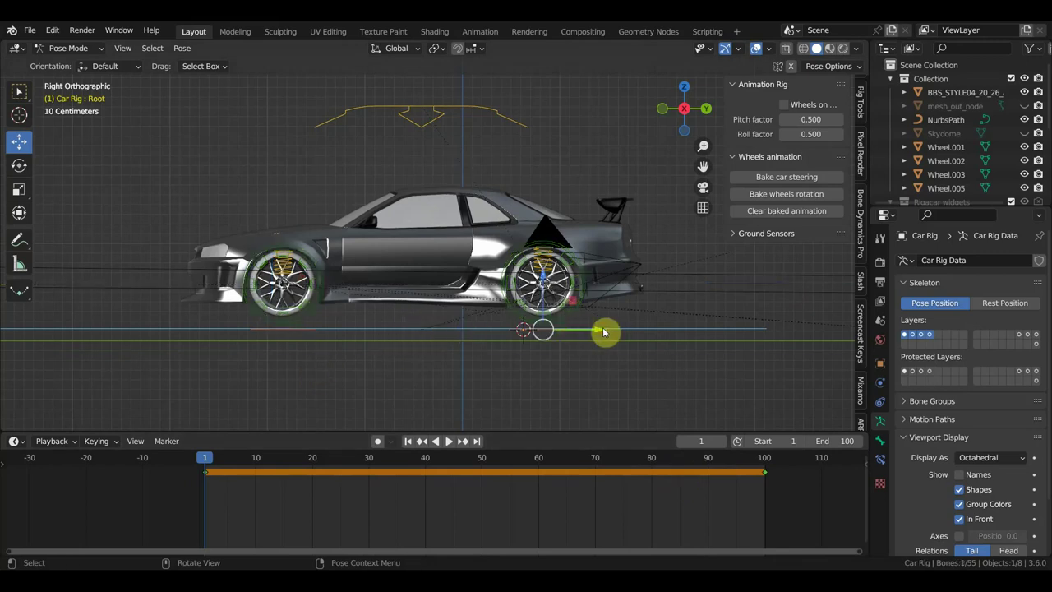
{"action": "key", "text": "g"}
{"action": "left_click", "coordinate": [637, 329]}
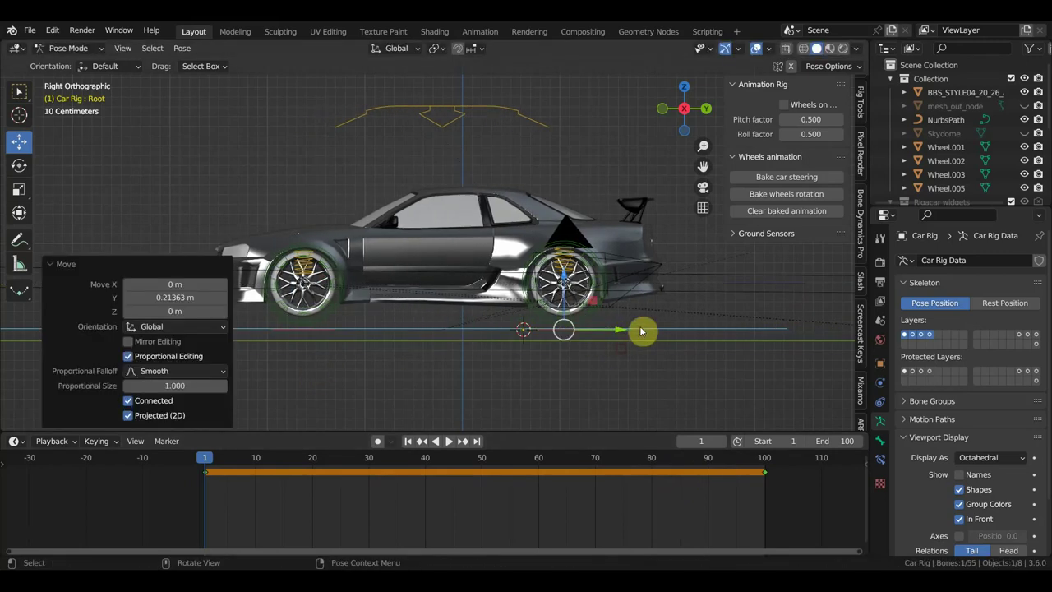
{"action": "left_click", "coordinate": [786, 108]}
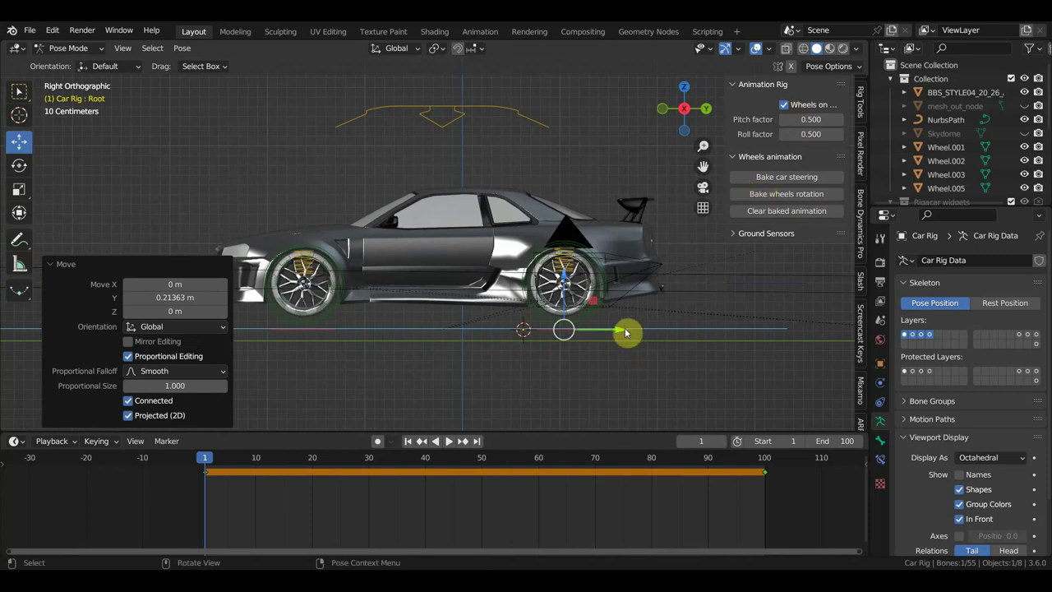
{"action": "key", "text": "g"}
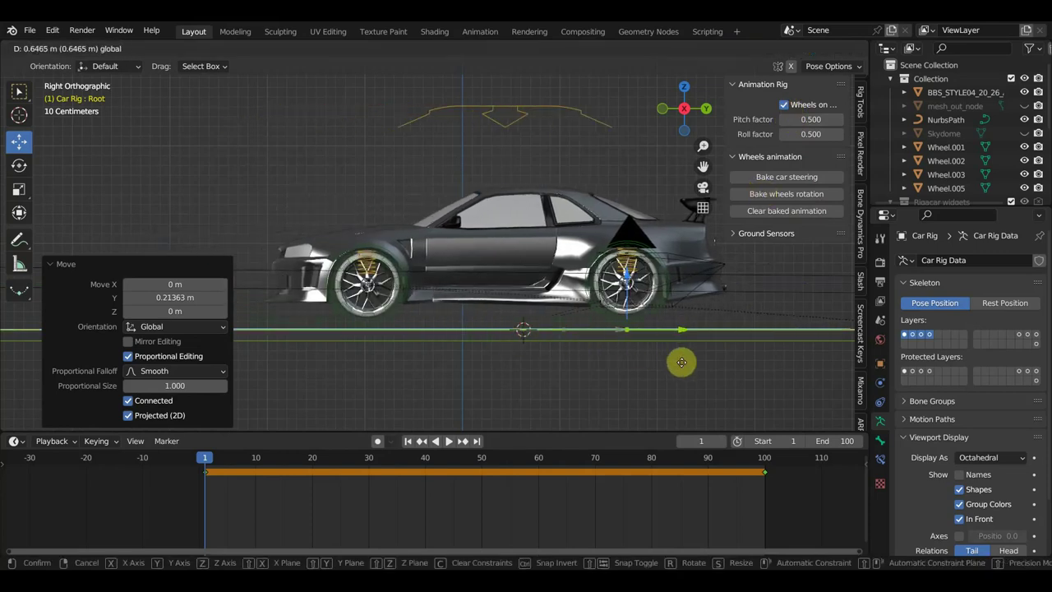
{"action": "left_click", "coordinate": [623, 363]}
{"action": "key", "text": "ctrl+z"}
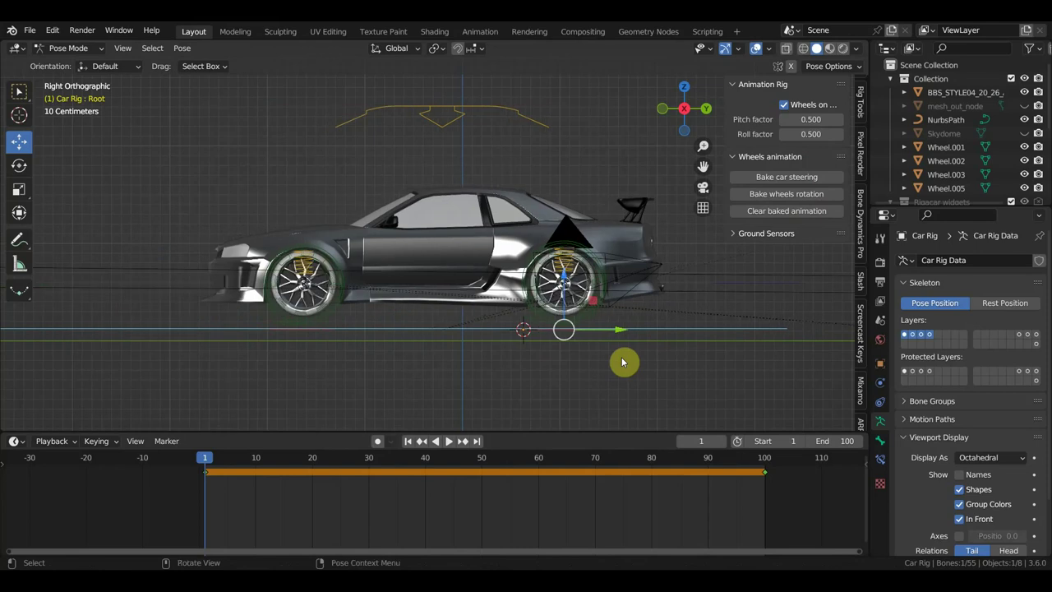
Return the Car Rig to Object Mode, orbit to a perspective view, and reselect the rig.
{"action": "left_click", "coordinate": [67, 49]}
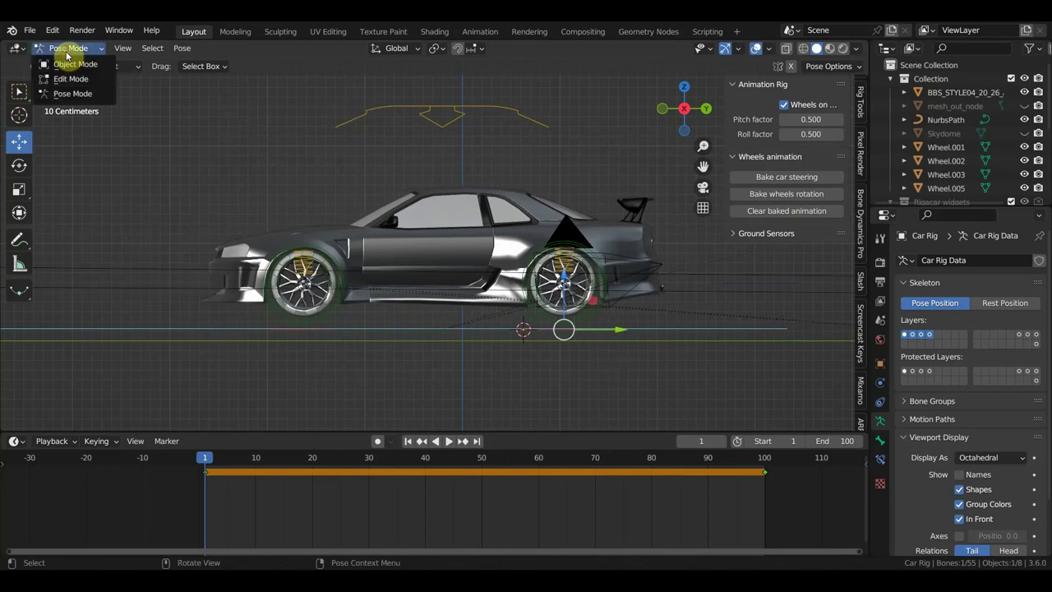
{"action": "left_click", "coordinate": [71, 64]}
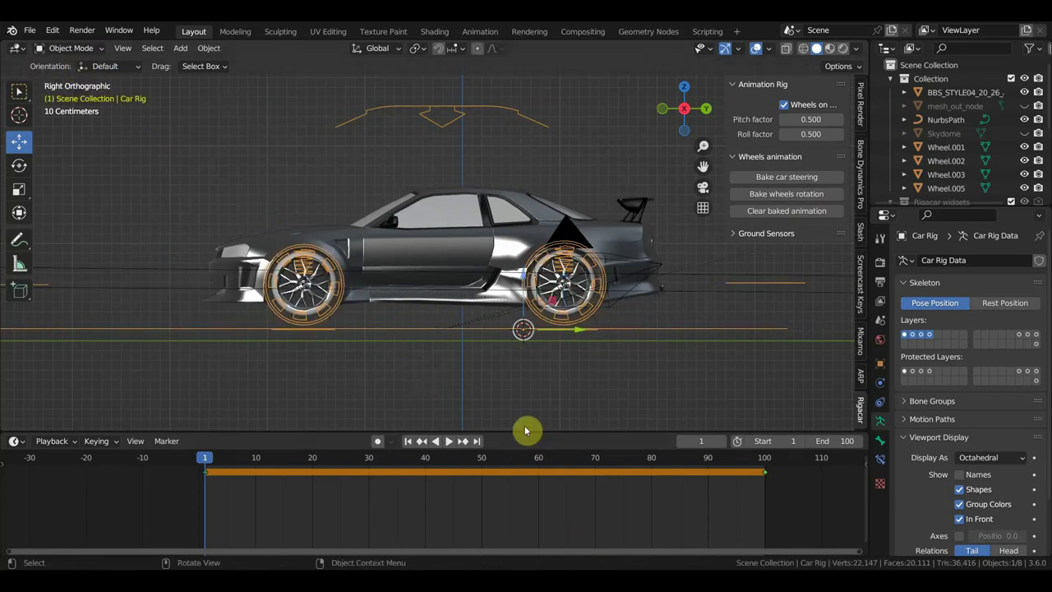
{"action": "scroll", "coordinate": [569, 427], "scroll_direction": "down", "scroll_amount": 1}
{"action": "middle_click_drag", "start_coordinate": [585, 399], "coordinate": [662, 365]}
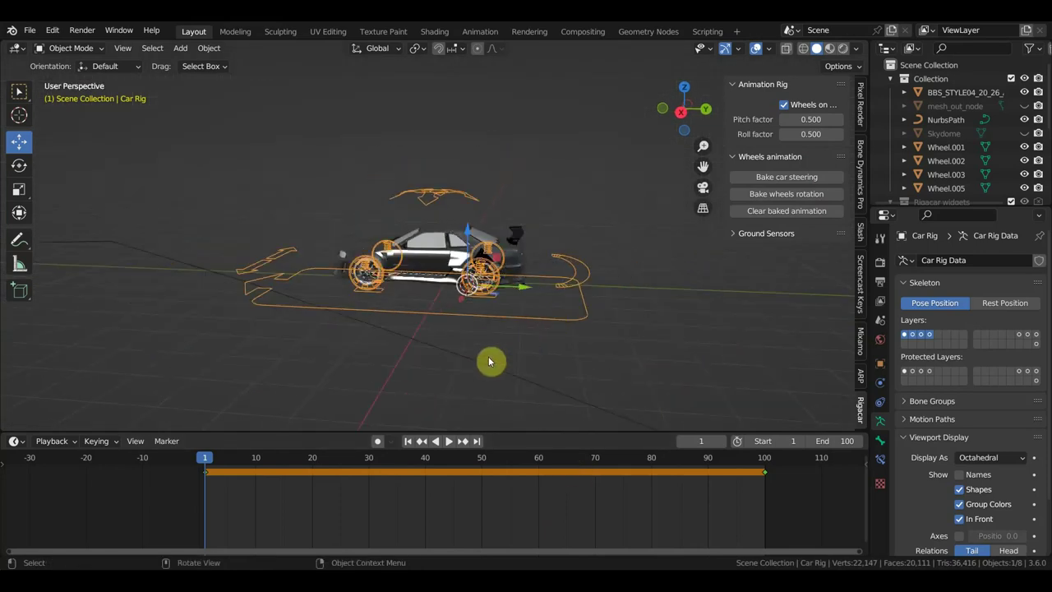
{"action": "left_click", "coordinate": [462, 357]}
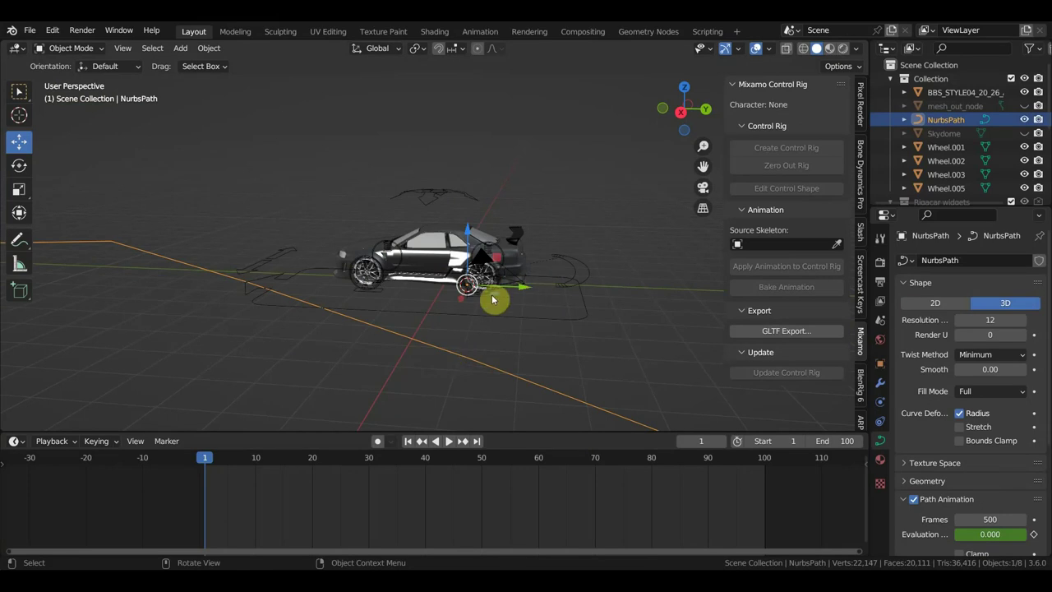
{"action": "left_click", "coordinate": [571, 272]}
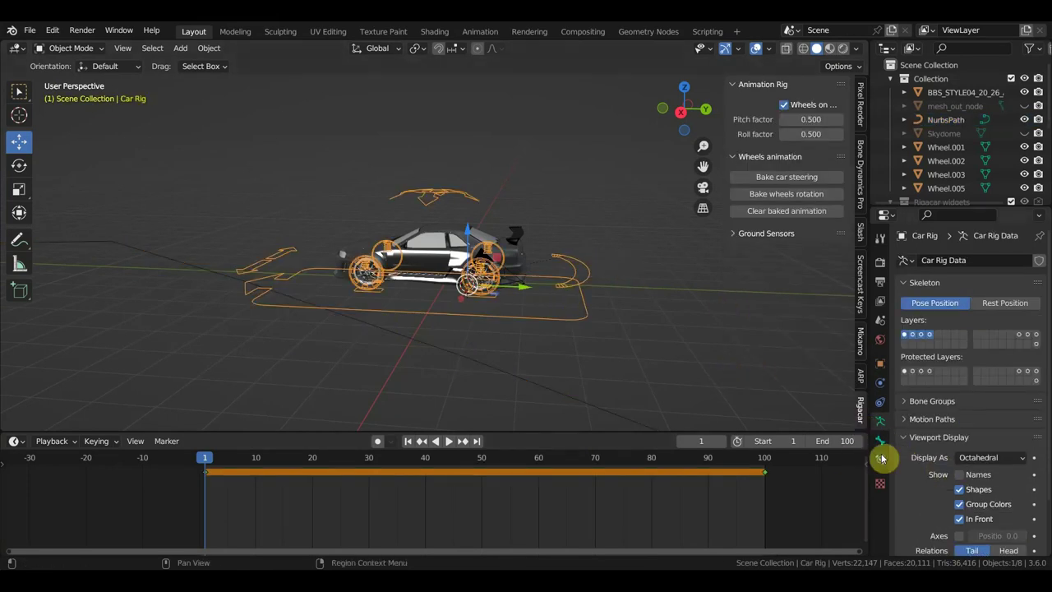
Give the Car Rig a Follow Path constraint on NurbsPath with forward axis -Y and Follow Curve.
{"action": "left_click", "coordinate": [882, 403]}
{"action": "left_click", "coordinate": [954, 260]}
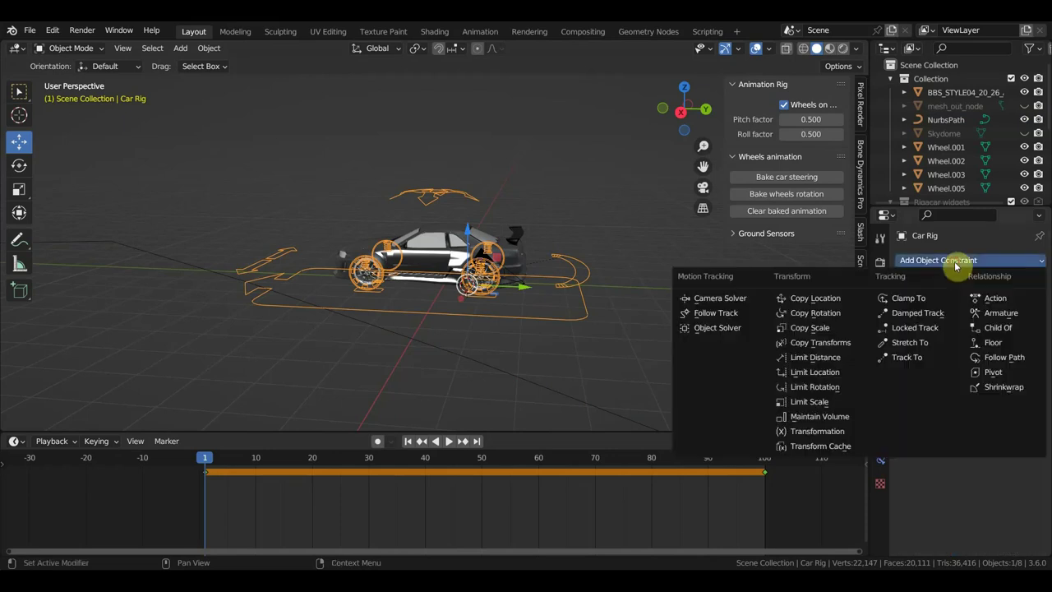
{"action": "left_click", "coordinate": [1008, 362]}
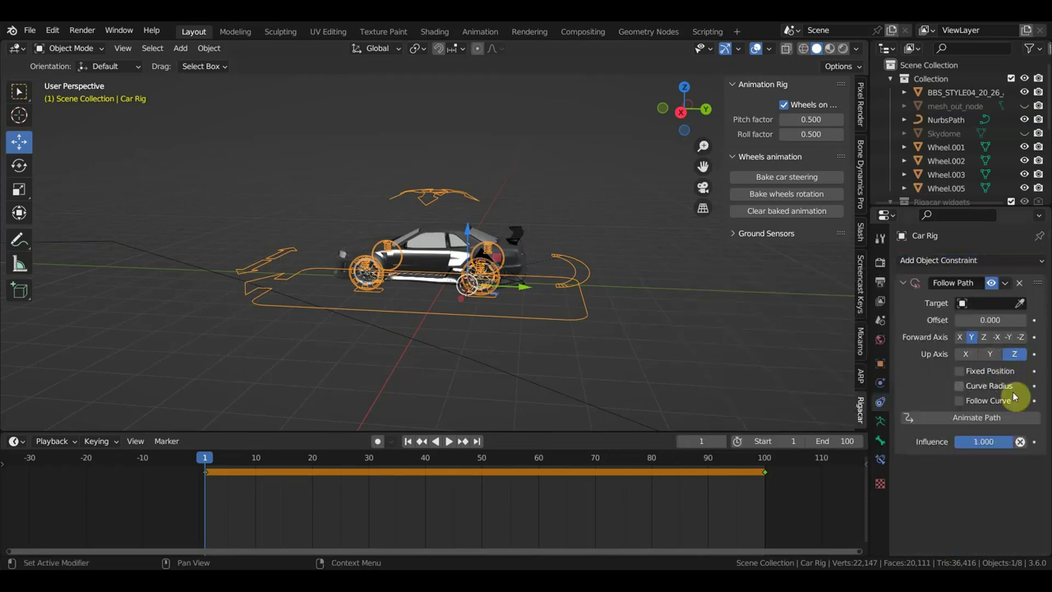
{"action": "left_click", "coordinate": [1019, 303]}
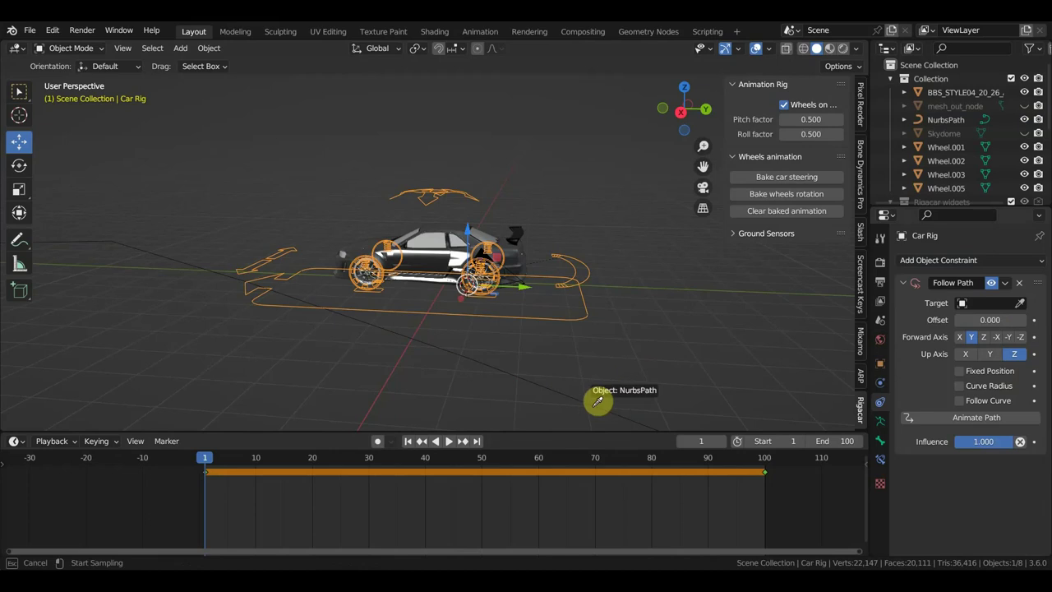
{"action": "left_click", "coordinate": [596, 403]}
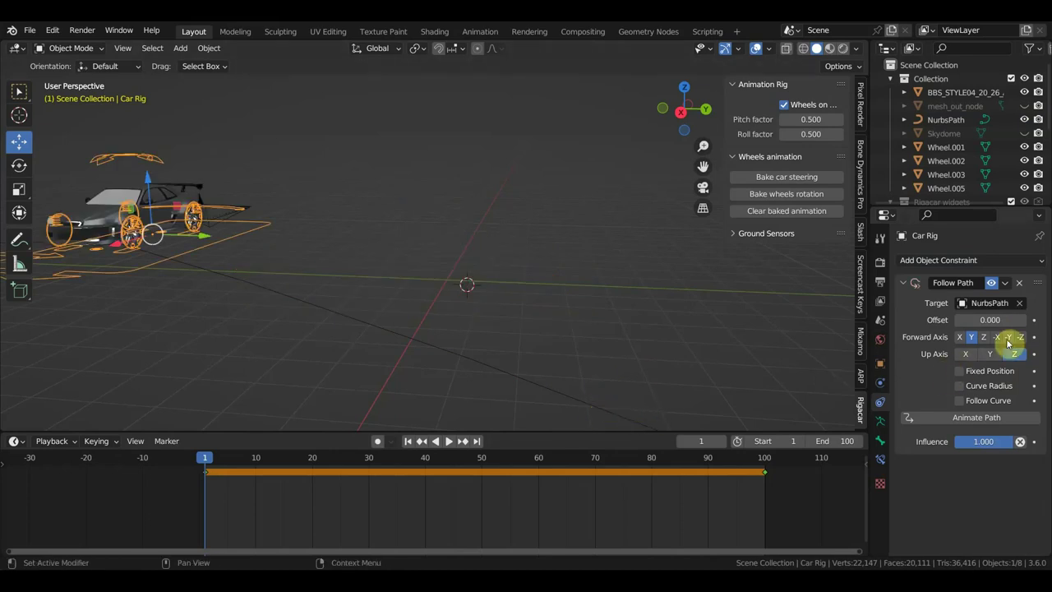
{"action": "left_click", "coordinate": [959, 401]}
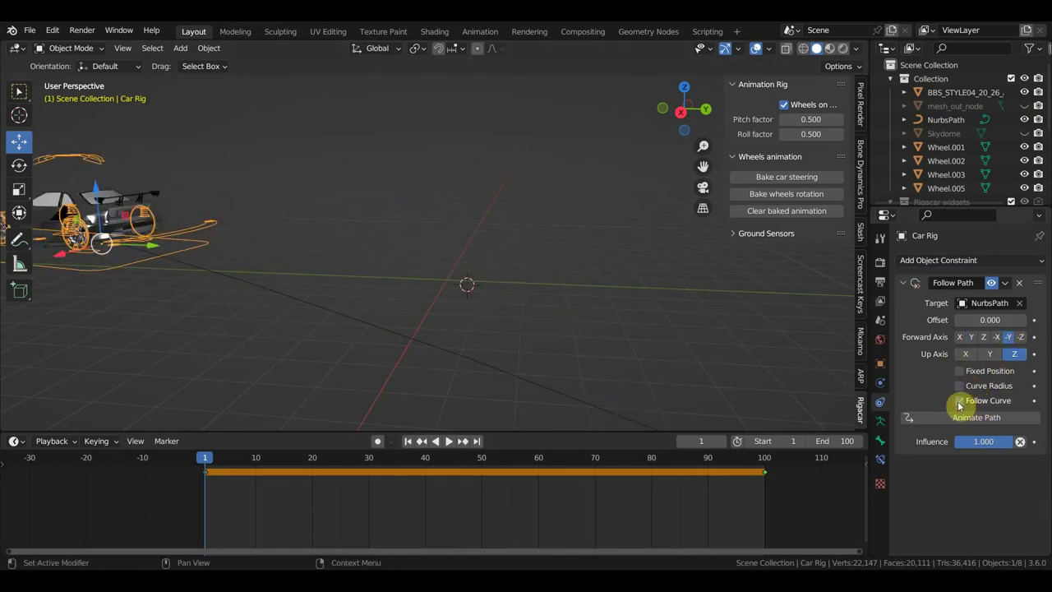
{"action": "mouse_move", "coordinate": [511, 364]}
{"action": "middle_mouse_down"}
{"action": "mouse_move", "coordinate": [447, 348]}
{"action": "mouse_move", "coordinate": [676, 366]}
{"action": "mouse_move", "coordinate": [721, 386]}
{"action": "mouse_move", "coordinate": [536, 339]}
{"action": "middle_mouse_up"}
Play the animation through the scene camera to watch the car travel the path.
{"action": "key", "text": "space"}
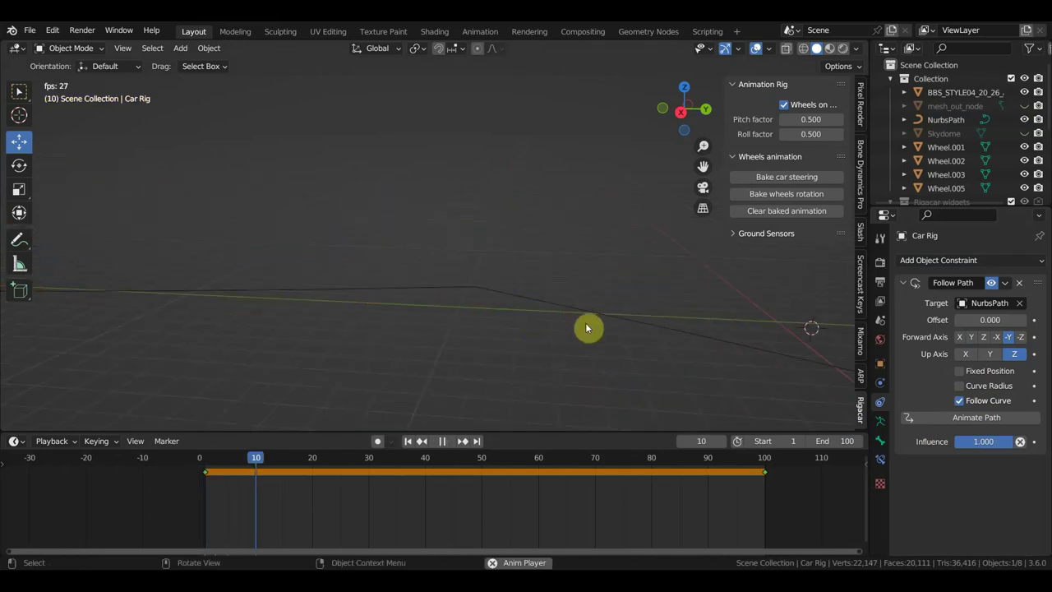
{"action": "key", "text": "space"}
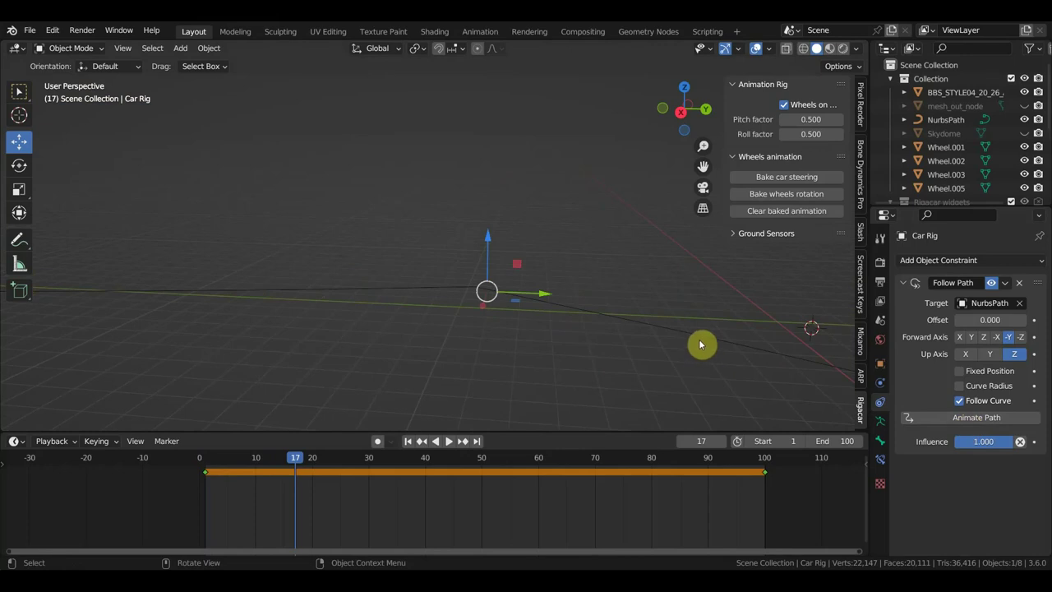
{"action": "key", "text": "KP_0"}
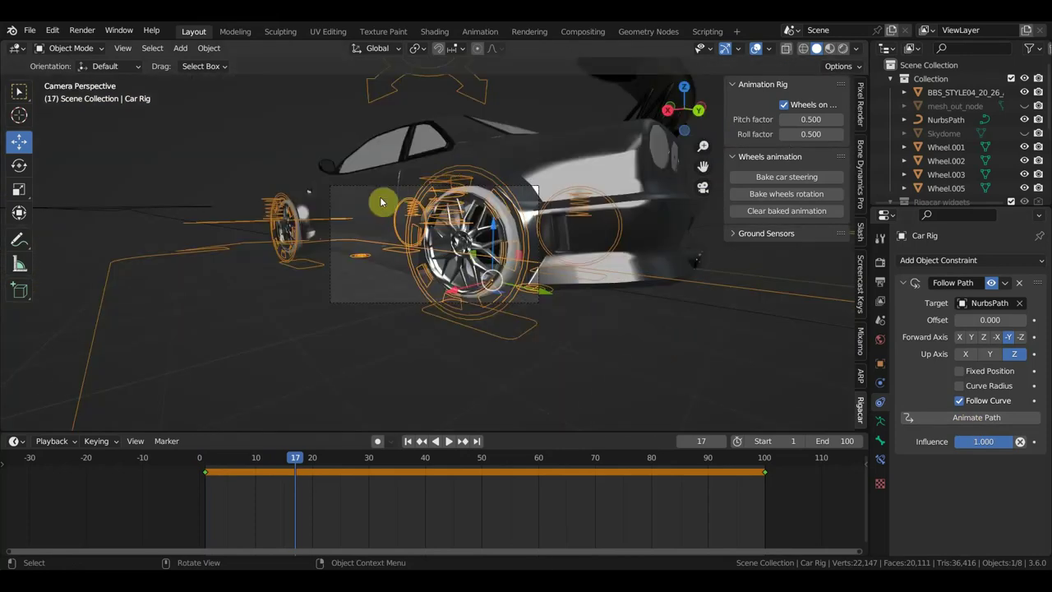
{"action": "key", "text": "space"}
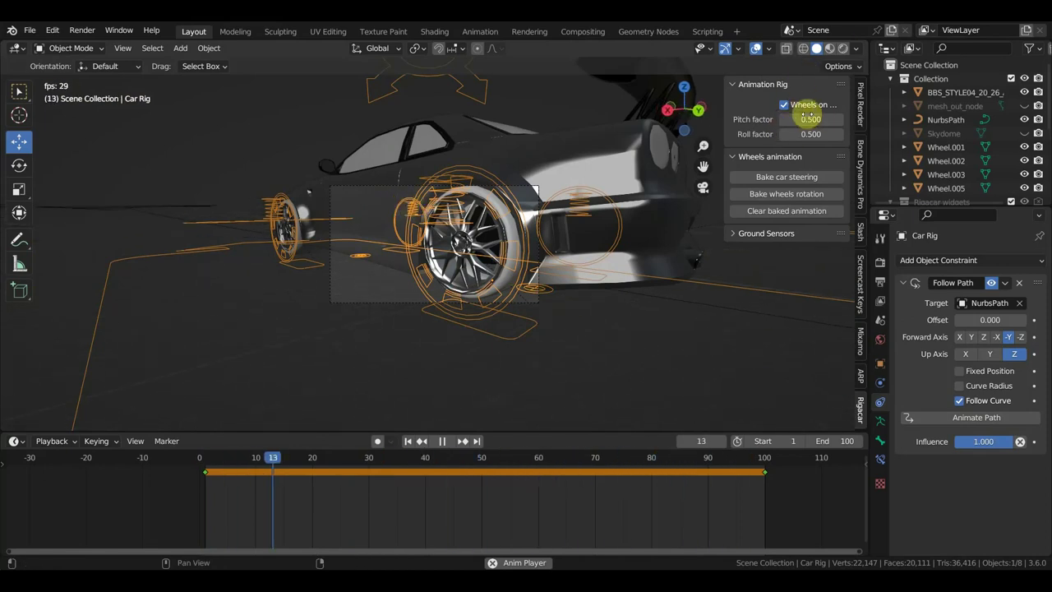
Test Fixed Position and various axes, settling on Forward Axis Y and Up Axis Z.
{"action": "left_click", "coordinate": [959, 371]}
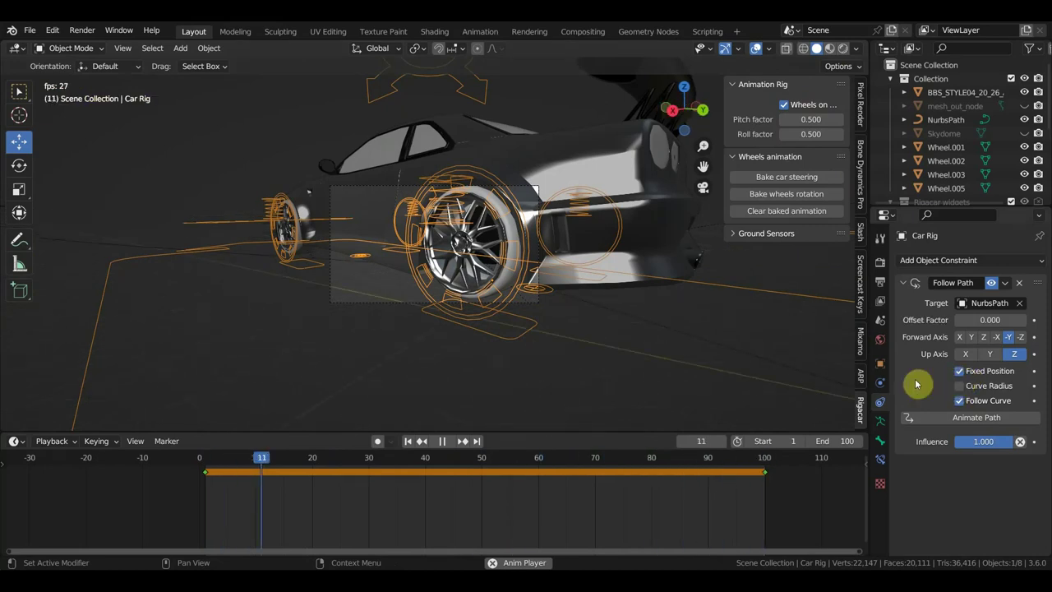
{"action": "left_click", "coordinate": [959, 372]}
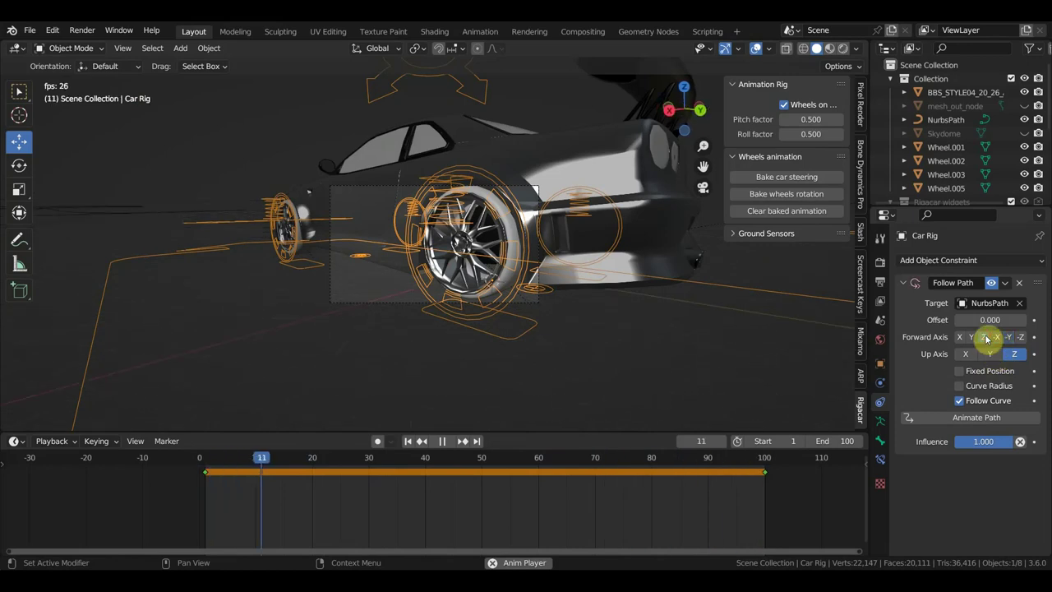
{"action": "left_click", "coordinate": [989, 354]}
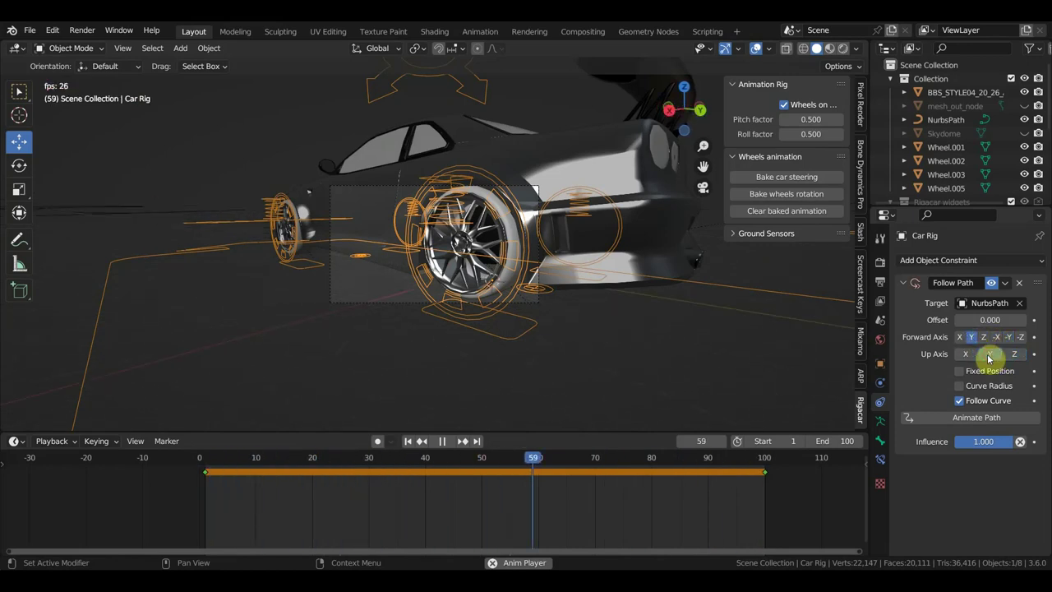
{"action": "left_click", "coordinate": [1017, 356]}
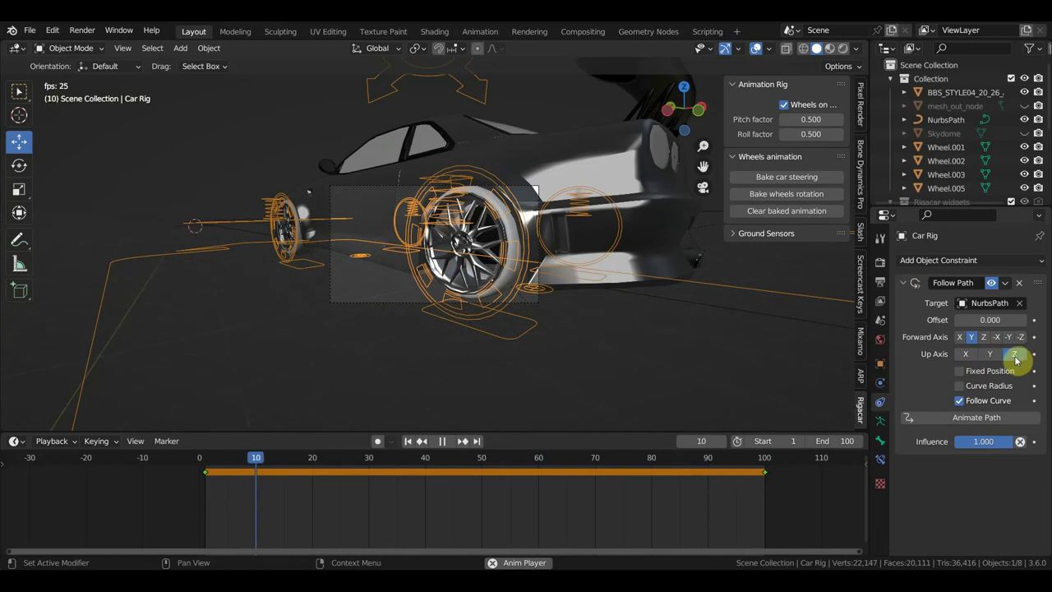
{"action": "left_click", "coordinate": [1021, 338]}
{"action": "left_click", "coordinate": [989, 355]}
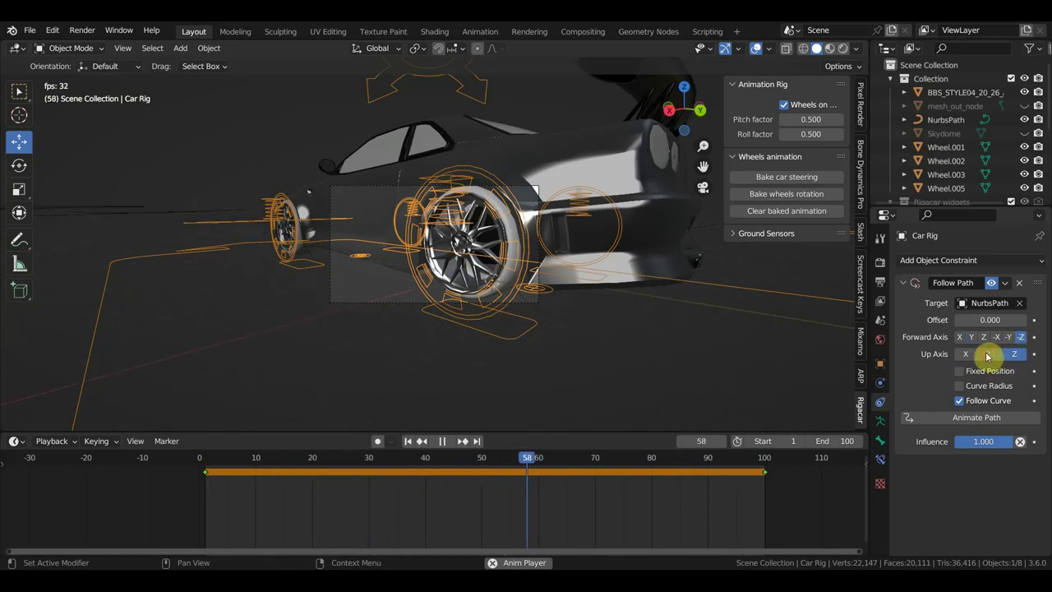
{"action": "left_click", "coordinate": [1009, 338]}
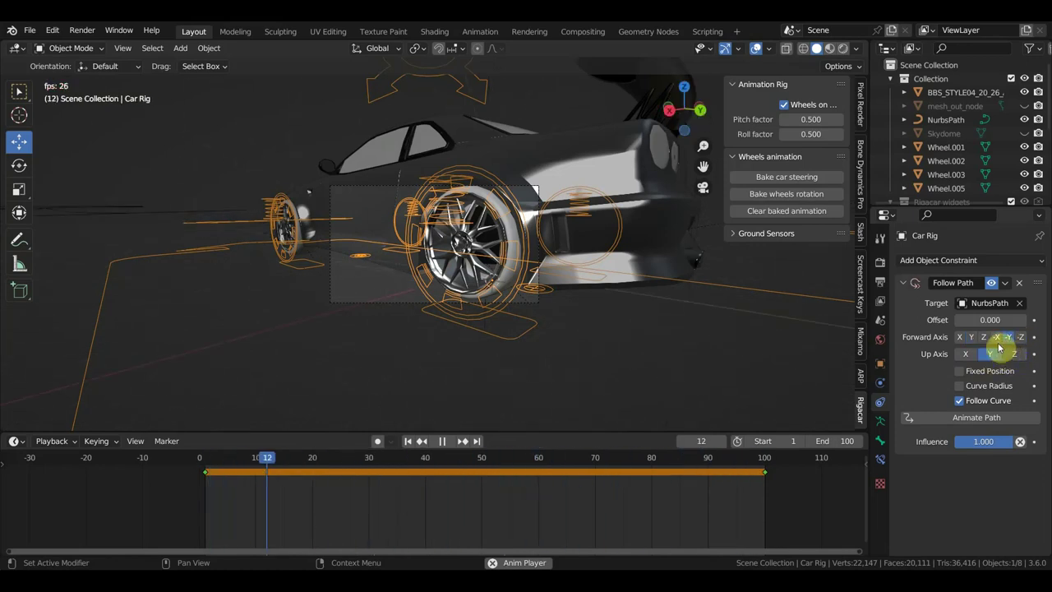
{"action": "left_click", "coordinate": [997, 337]}
{"action": "left_click", "coordinate": [1014, 354]}
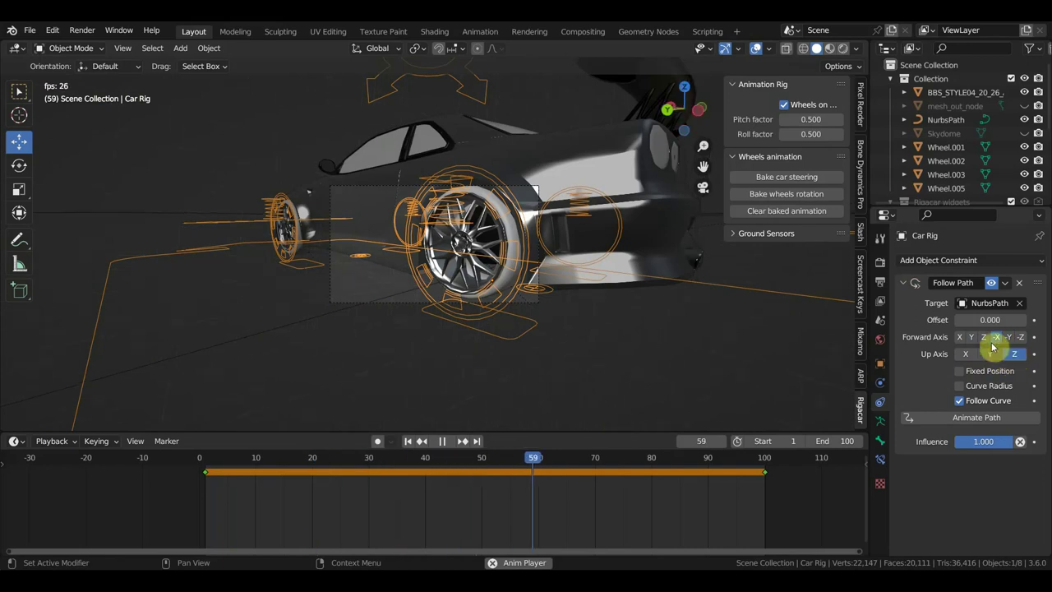
{"action": "left_click", "coordinate": [1015, 355]}
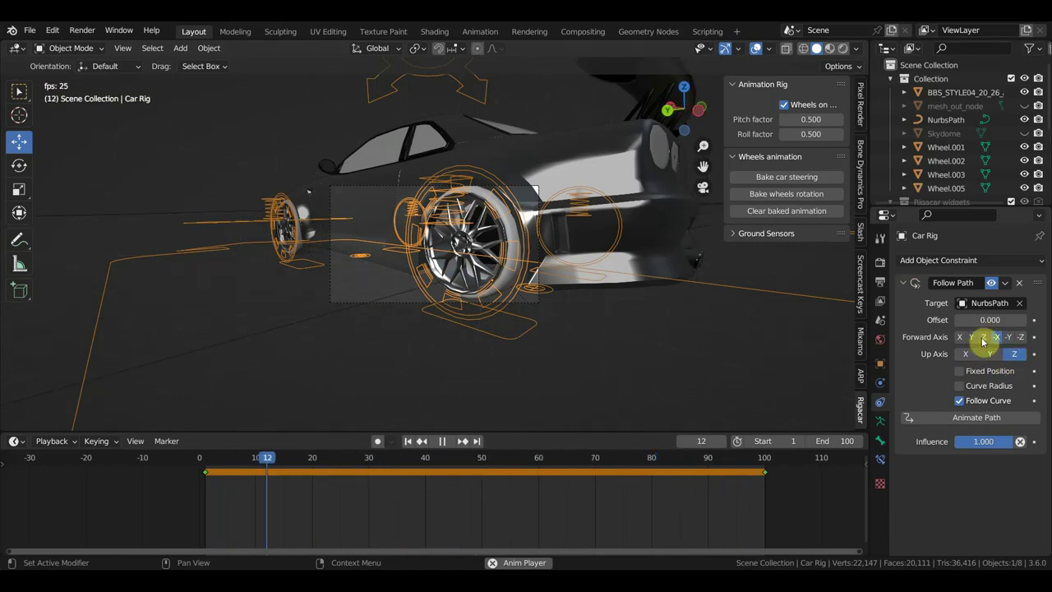
{"action": "left_click", "coordinate": [972, 340]}
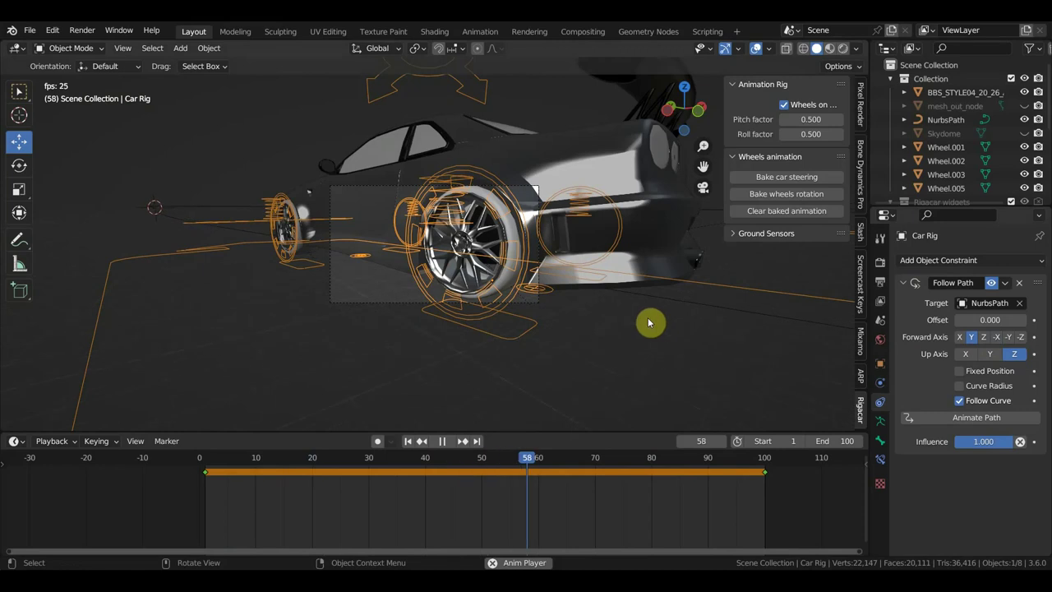
From frame 1, bake car steering and wheel rotation, then play the baked animation.
{"action": "key", "text": "space"}
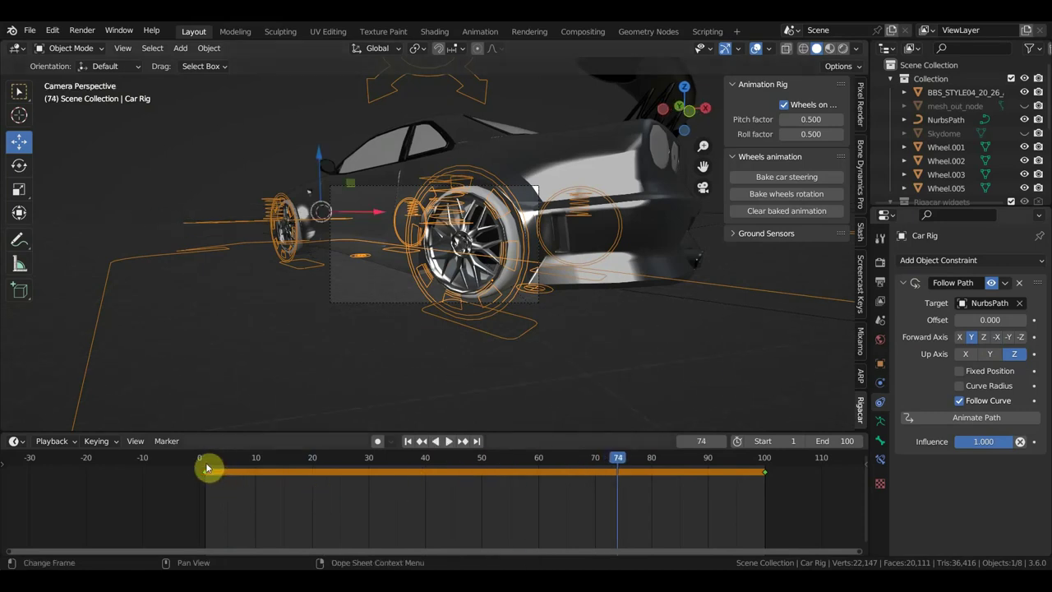
{"action": "left_click", "coordinate": [205, 466]}
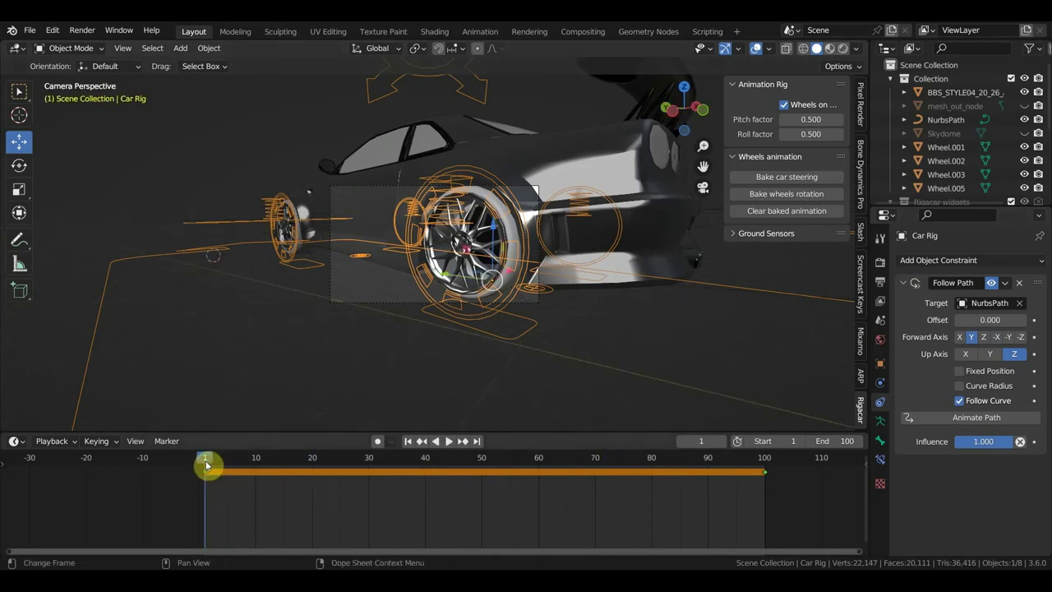
{"action": "left_click", "coordinate": [787, 177]}
{"action": "left_click", "coordinate": [802, 269]}
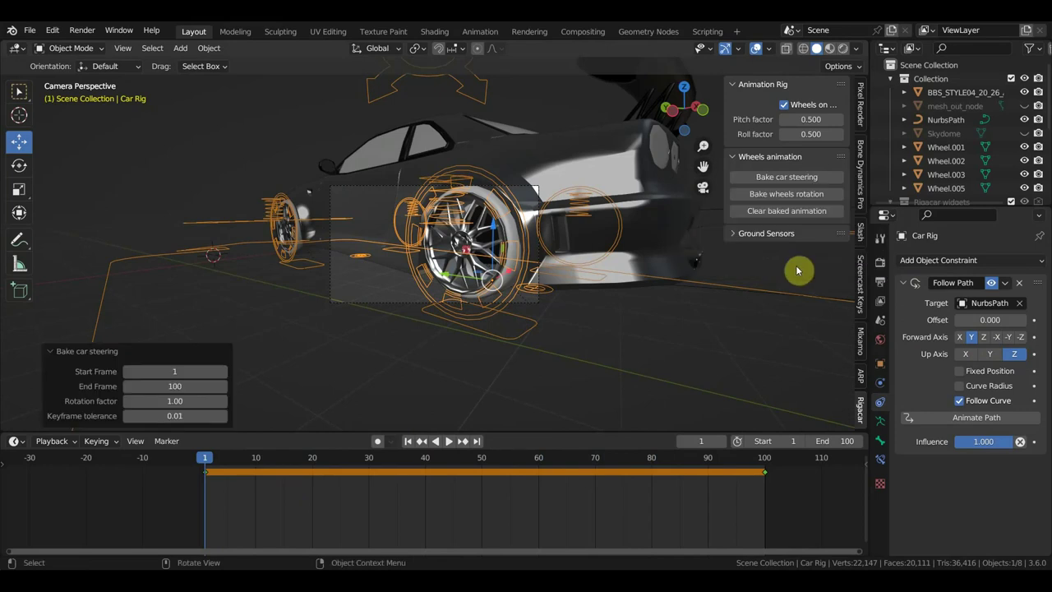
{"action": "left_click", "coordinate": [789, 194]}
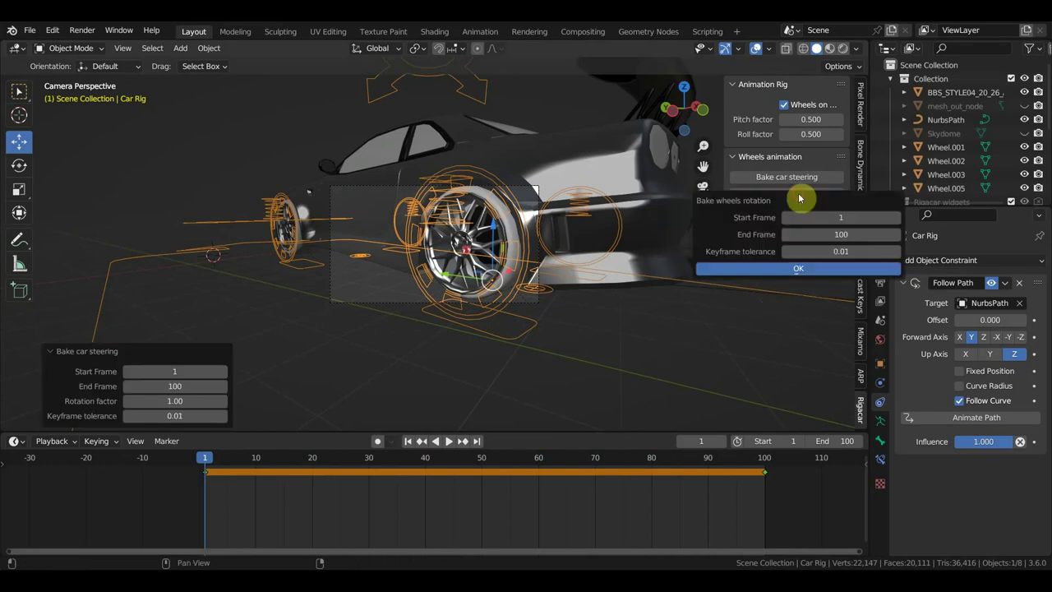
{"action": "left_click", "coordinate": [799, 273]}
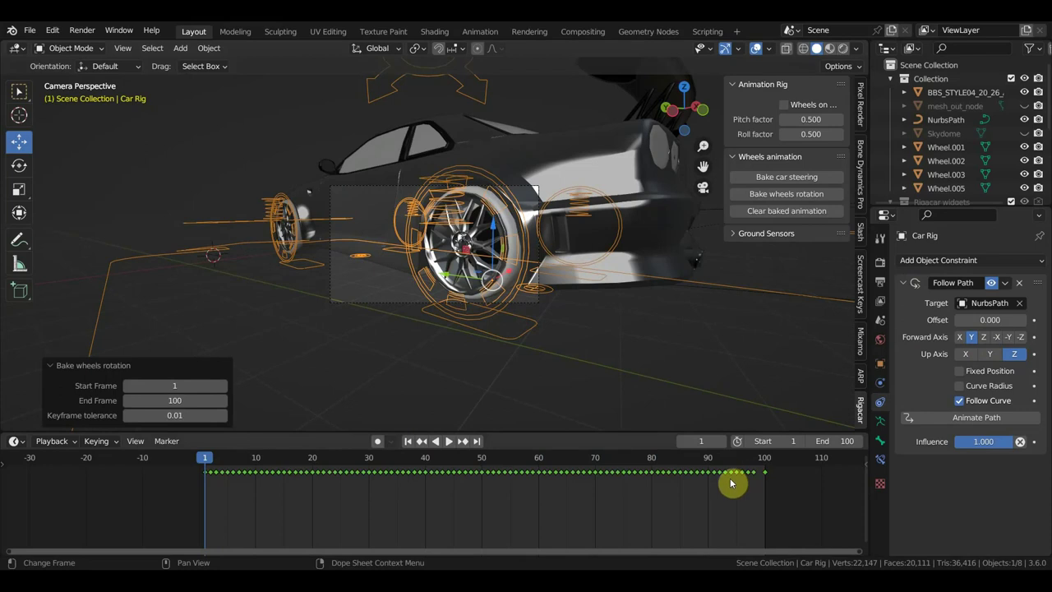
{"action": "key", "text": "space"}
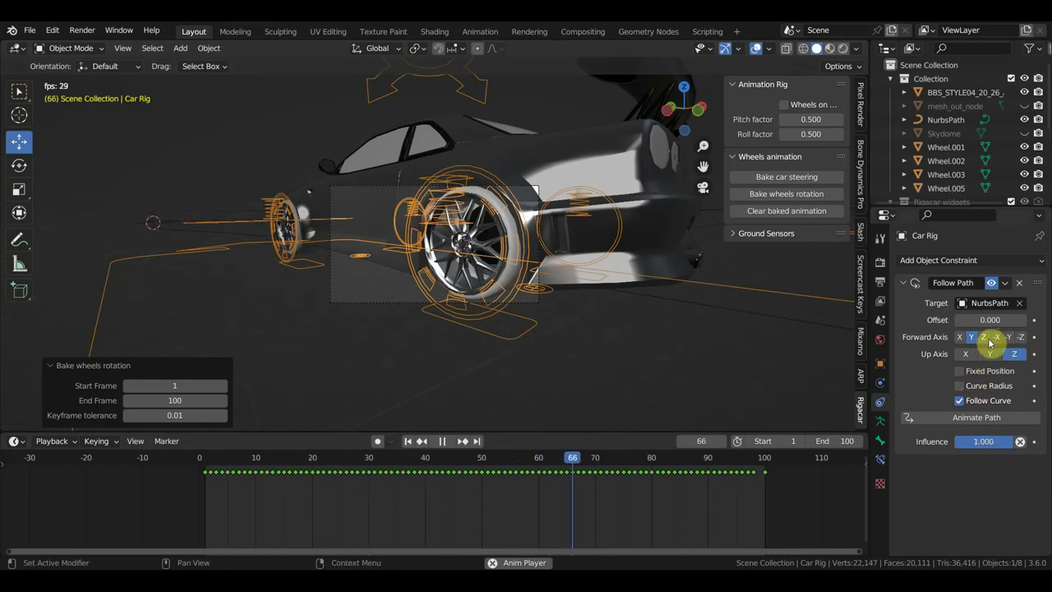
Keep the Follow Path forward axis at Y and turn Follow Curve off.
{"action": "left_click", "coordinate": [1008, 337]}
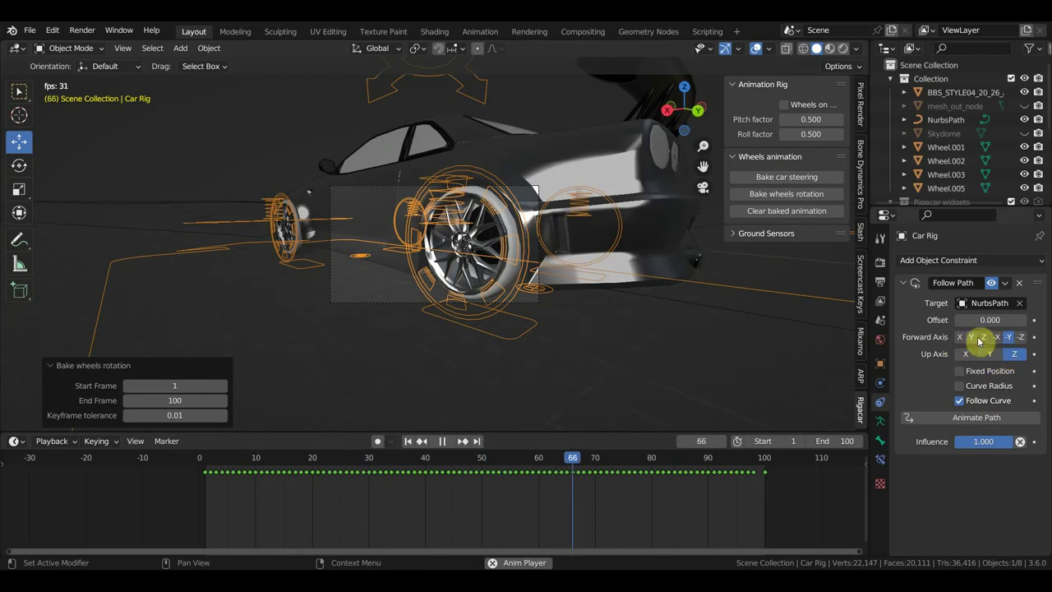
{"action": "left_click", "coordinate": [975, 337]}
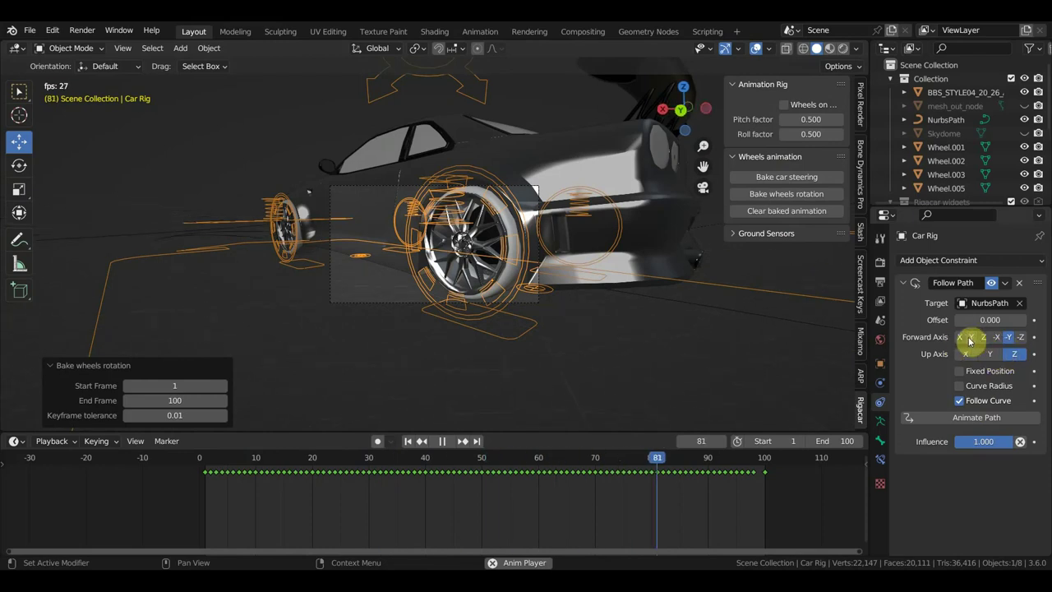
{"action": "left_click", "coordinate": [991, 417]}
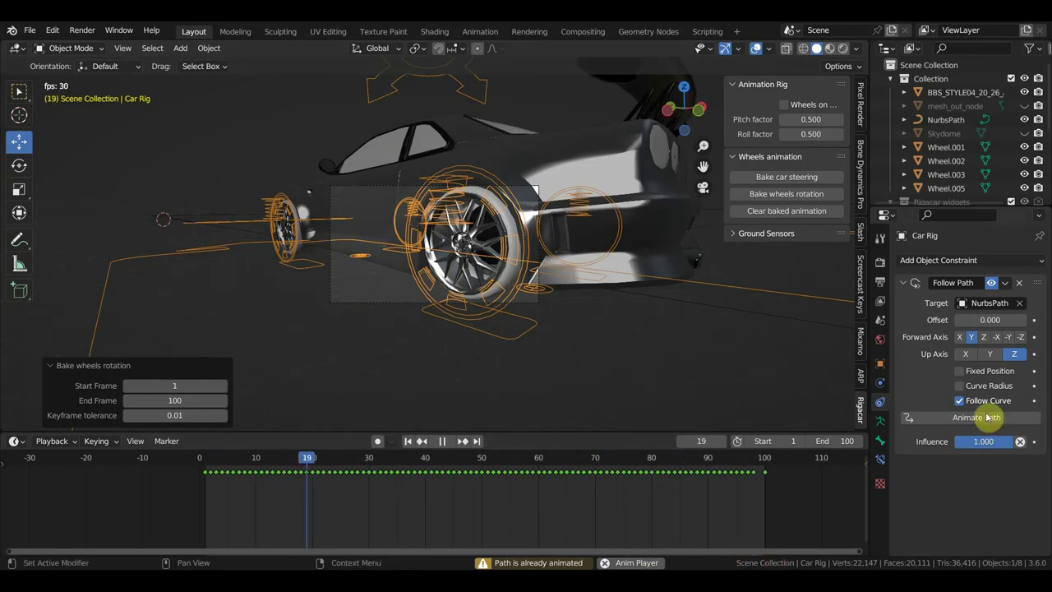
{"action": "left_click", "coordinate": [959, 400]}
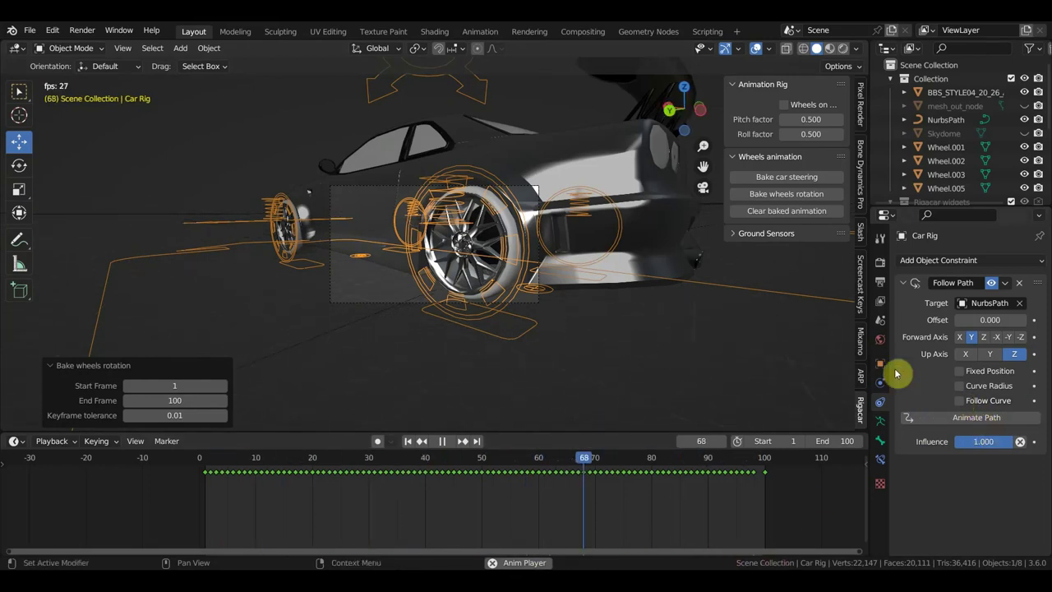
Toggle wheels-on-ground on and back off, then orbit around the front wheel to inspect.
{"action": "left_click", "coordinate": [784, 105]}
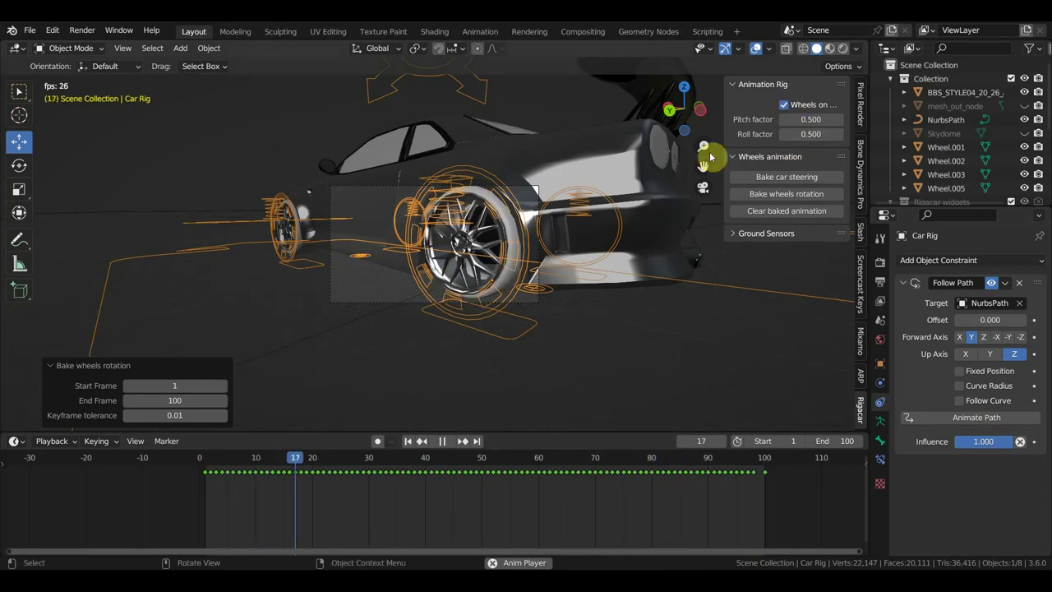
{"action": "left_click", "coordinate": [784, 105]}
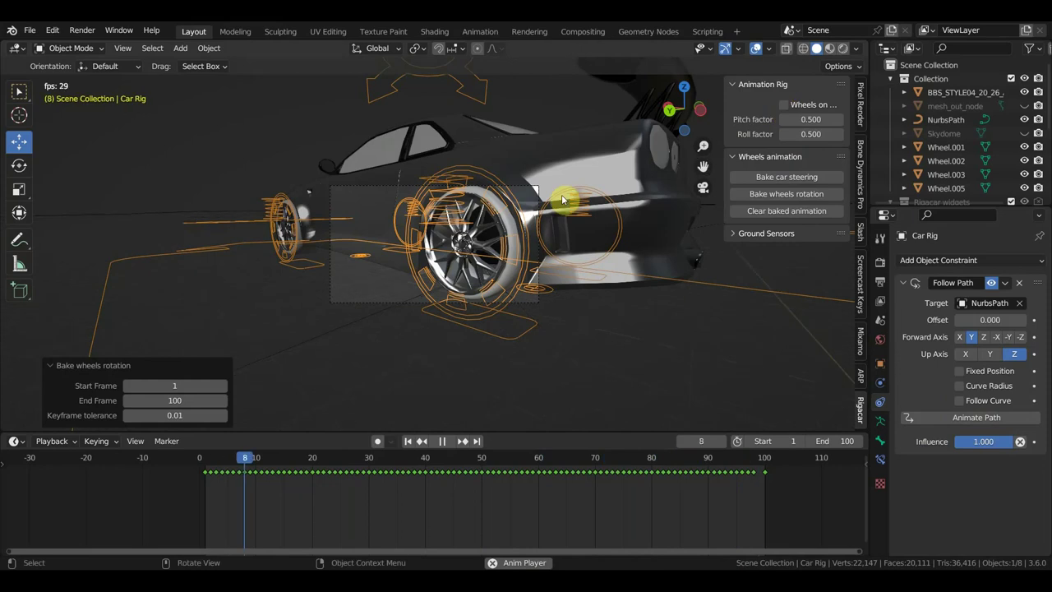
{"action": "scroll", "coordinate": [533, 284], "scroll_direction": "up", "scroll_amount": 4}
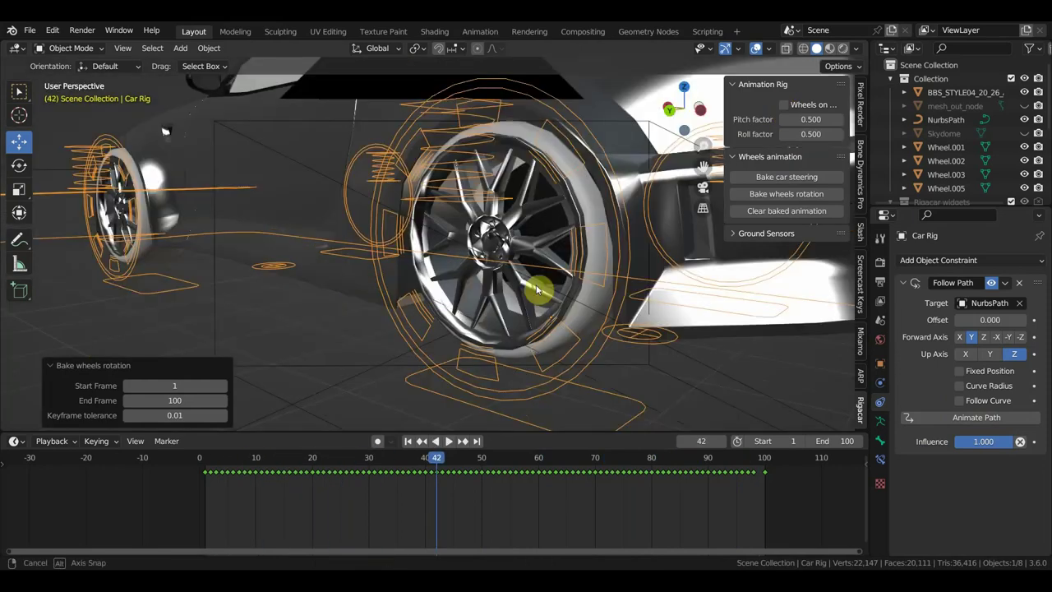
{"action": "mouse_move", "coordinate": [535, 294]}
{"action": "middle_mouse_down"}
{"action": "mouse_move", "coordinate": [606, 306]}
{"action": "mouse_move", "coordinate": [513, 321]}
{"action": "mouse_move", "coordinate": [692, 313]}
{"action": "mouse_move", "coordinate": [641, 305]}
{"action": "mouse_move", "coordinate": [750, 320]}
{"action": "middle_mouse_up"}
{"action": "scroll", "coordinate": [512, 320], "scroll_direction": "down", "scroll_amount": 3}
{"action": "scroll", "coordinate": [498, 327], "scroll_direction": "down", "scroll_amount": 2}
{"action": "scroll", "coordinate": [686, 312], "scroll_direction": "up", "scroll_amount": 2}
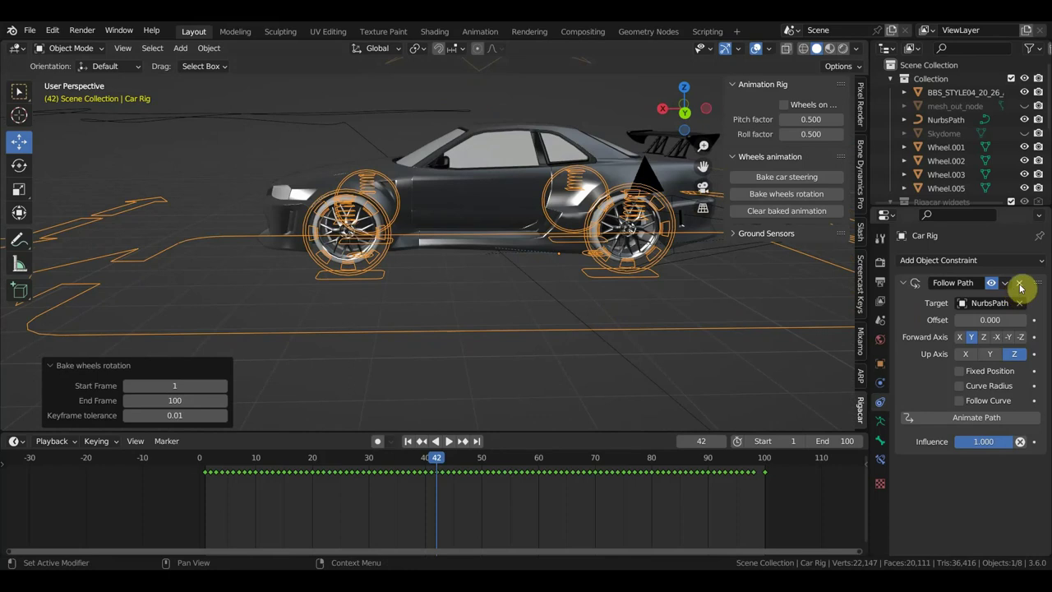
At frame 1, delete the car rig's Follow Path constraint.
{"action": "left_click", "coordinate": [204, 466]}
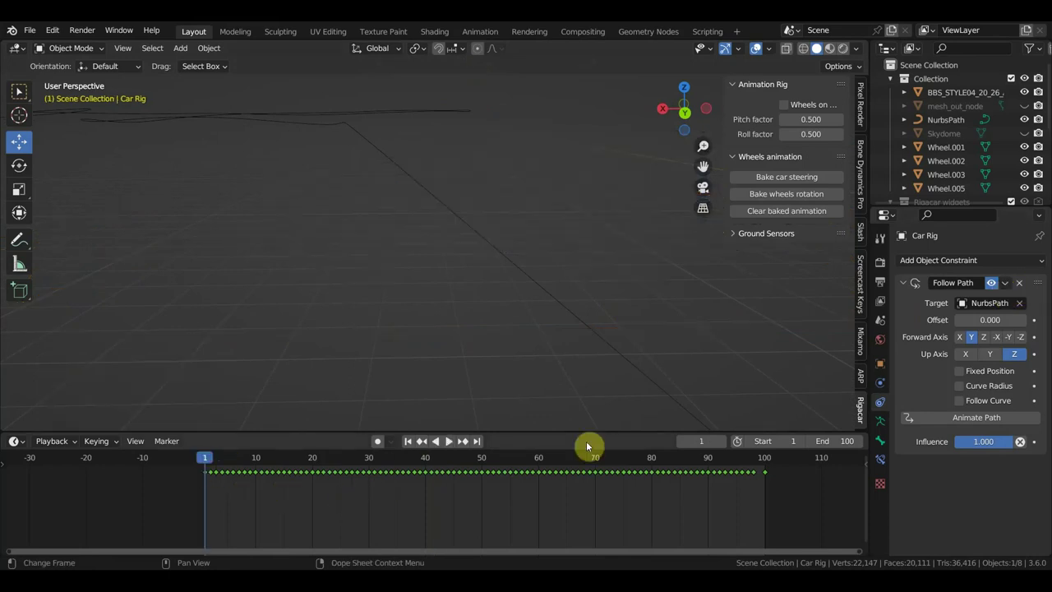
{"action": "left_click", "coordinate": [1019, 283]}
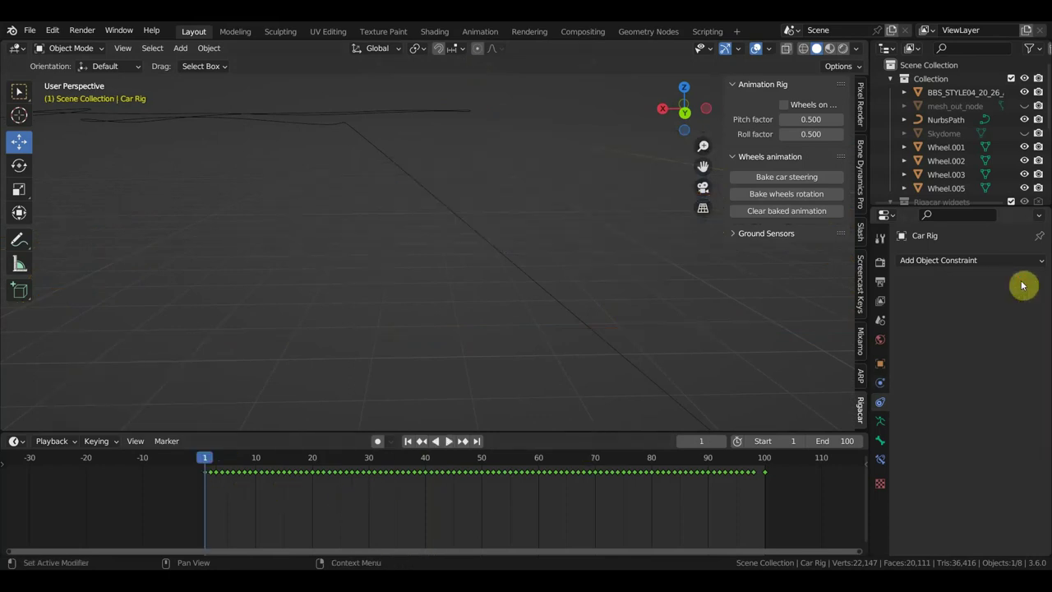
{"action": "scroll", "coordinate": [603, 294], "scroll_direction": "down", "scroll_amount": 3}
{"action": "scroll", "coordinate": [606, 300], "scroll_direction": "down", "scroll_amount": 2}
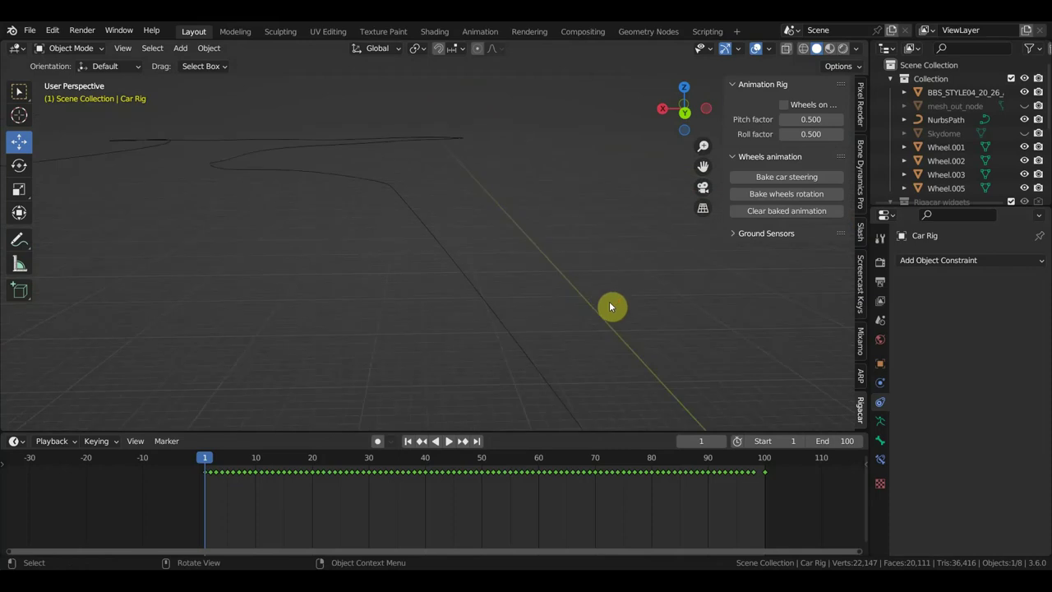
In Right Ortho view, frame the car and add NurbsPath to the selection.
{"action": "key", "text": "KP_3"}
{"action": "middle_click_drag", "start_coordinate": [674, 320], "coordinate": [434, 355], "text": "shift"}
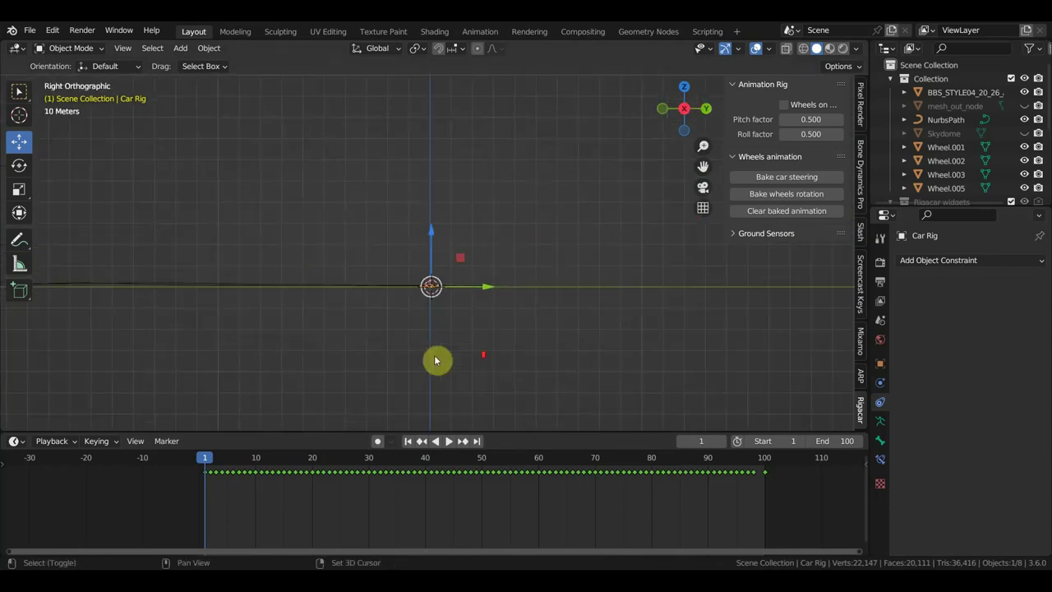
{"action": "scroll", "coordinate": [460, 358], "scroll_direction": "up", "scroll_amount": 5}
{"action": "scroll", "coordinate": [479, 357], "scroll_direction": "up", "scroll_amount": 5}
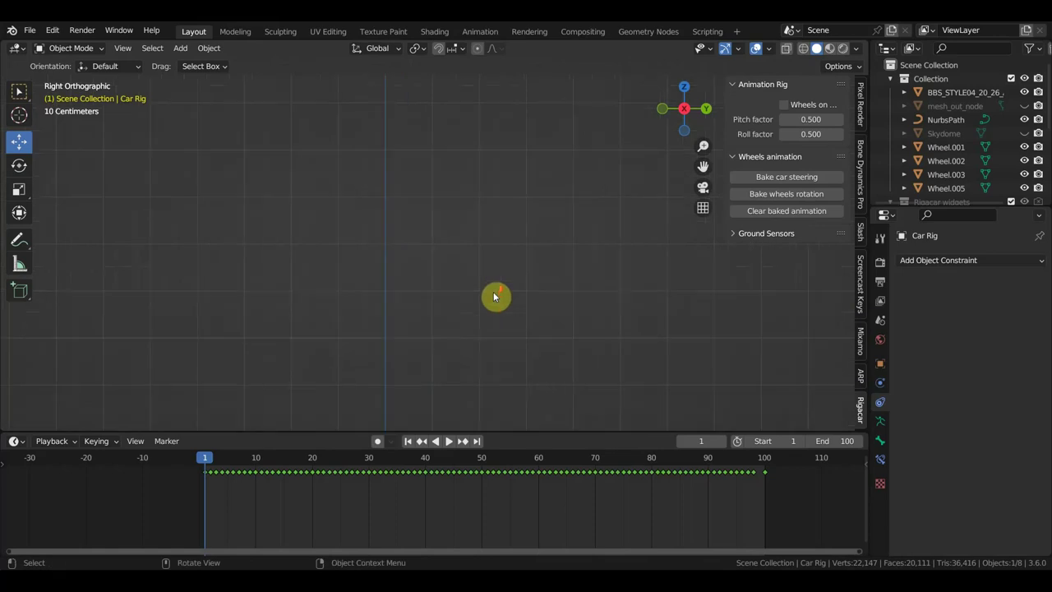
{"action": "middle_click_drag", "start_coordinate": [493, 381], "coordinate": [507, 235], "text": "shift"}
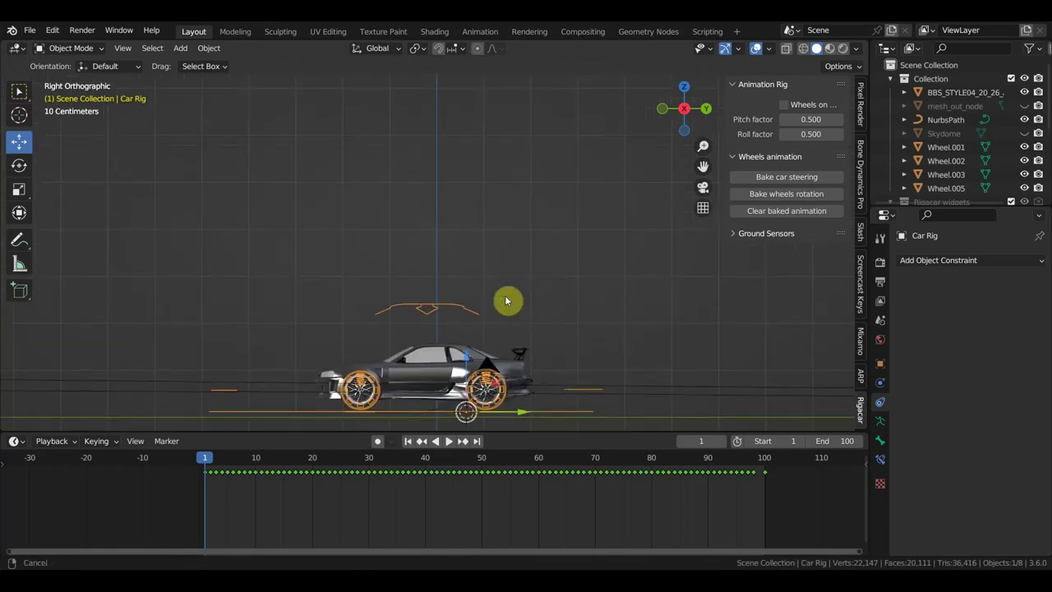
{"action": "middle_click_drag", "start_coordinate": [507, 301], "coordinate": [512, 216], "text": "shift"}
{"action": "scroll", "coordinate": [502, 279], "scroll_direction": "up", "scroll_amount": 2}
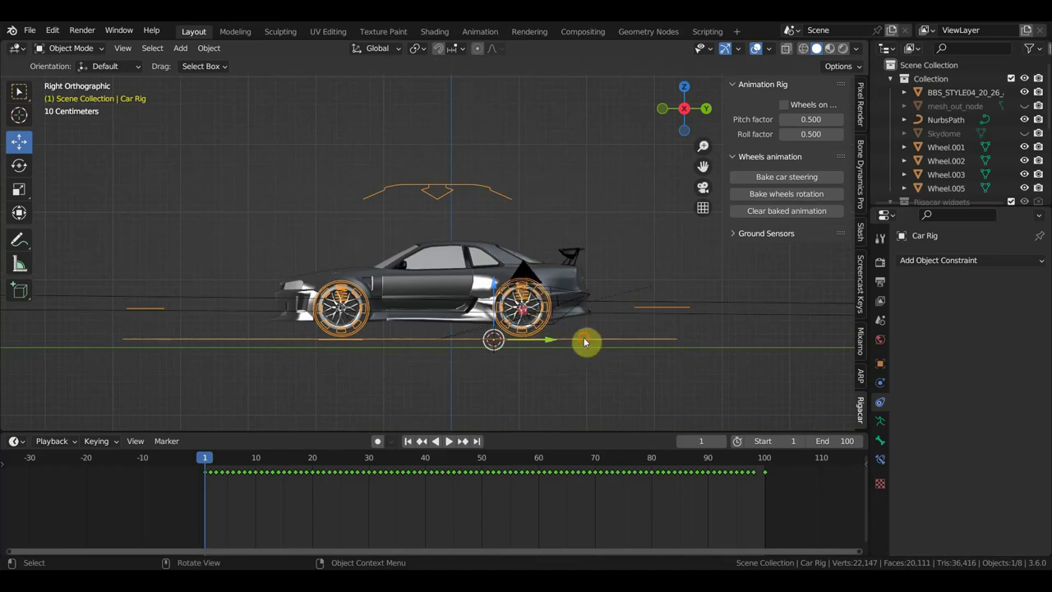
{"action": "left_click", "coordinate": [732, 306], "text": "shift"}
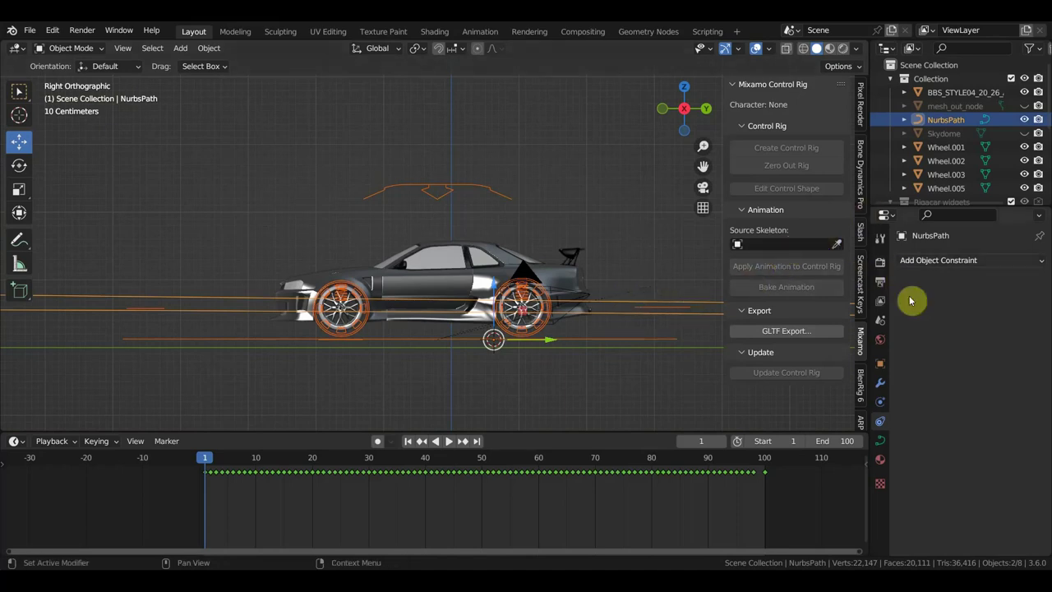
Parent the car rig to NurbsPath with Follow Path, then reselect the rig.
{"action": "key", "text": "ctrl+p"}
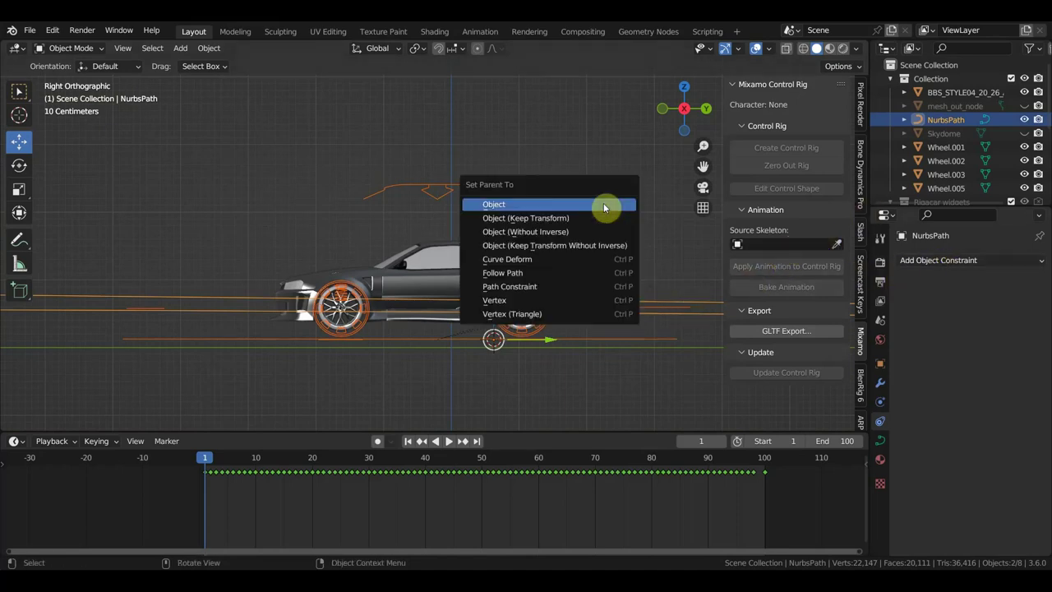
{"action": "left_click", "coordinate": [564, 273]}
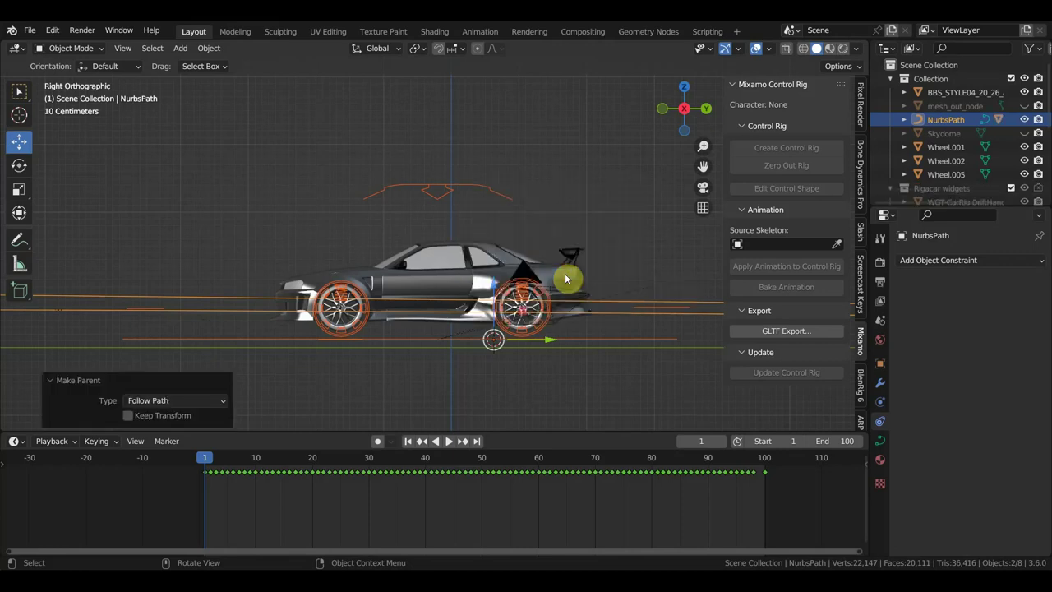
{"action": "left_click", "coordinate": [563, 285]}
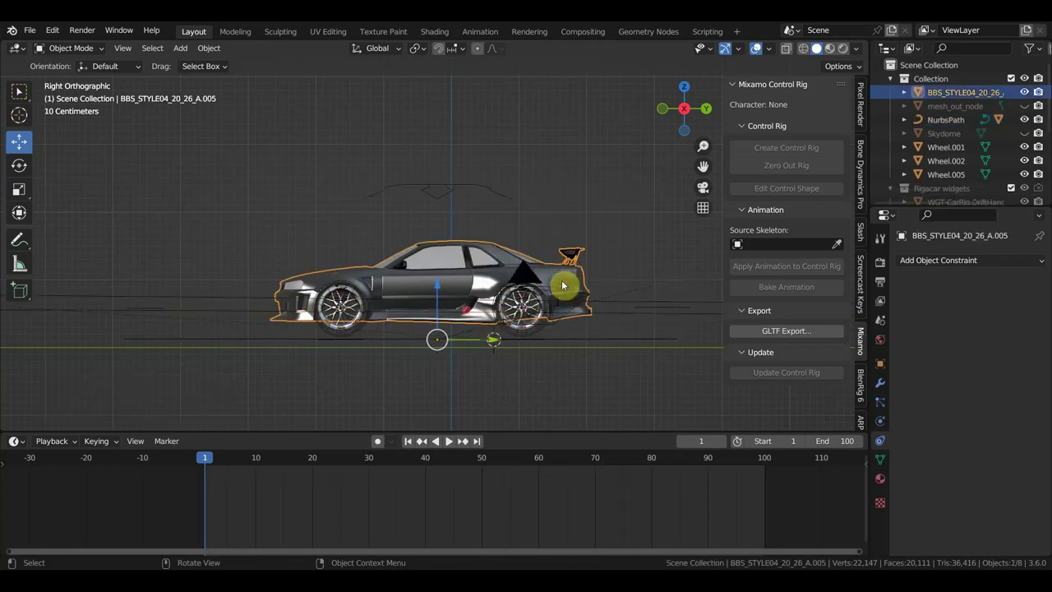
{"action": "left_click", "coordinate": [553, 338]}
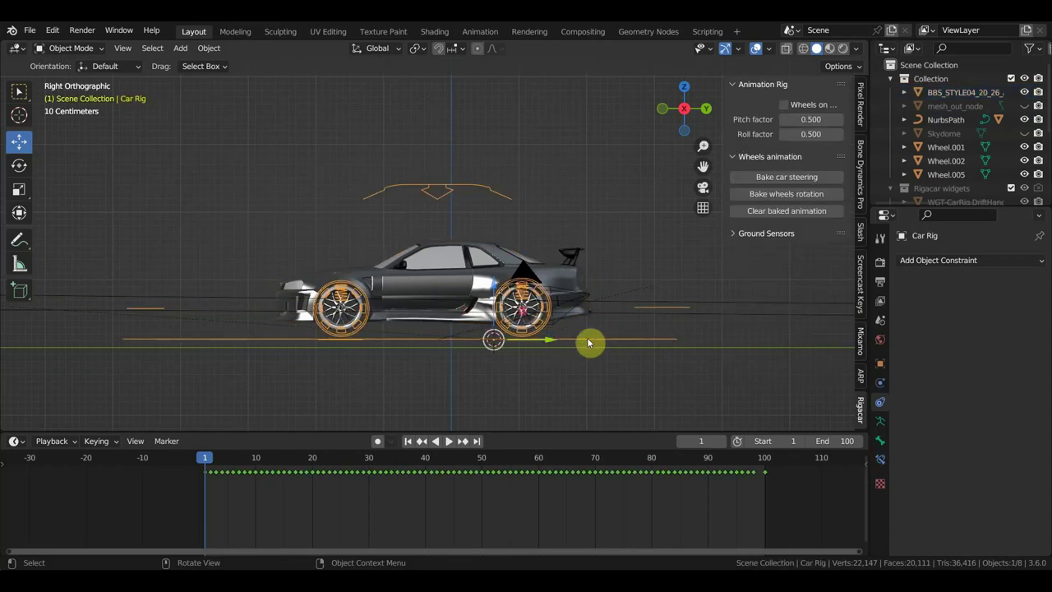
Check the rig's Bone, Bone Constraint, Armature, Object Constraint and Physics tabs, then play.
{"action": "left_click", "coordinate": [881, 442]}
{"action": "left_click", "coordinate": [883, 461]}
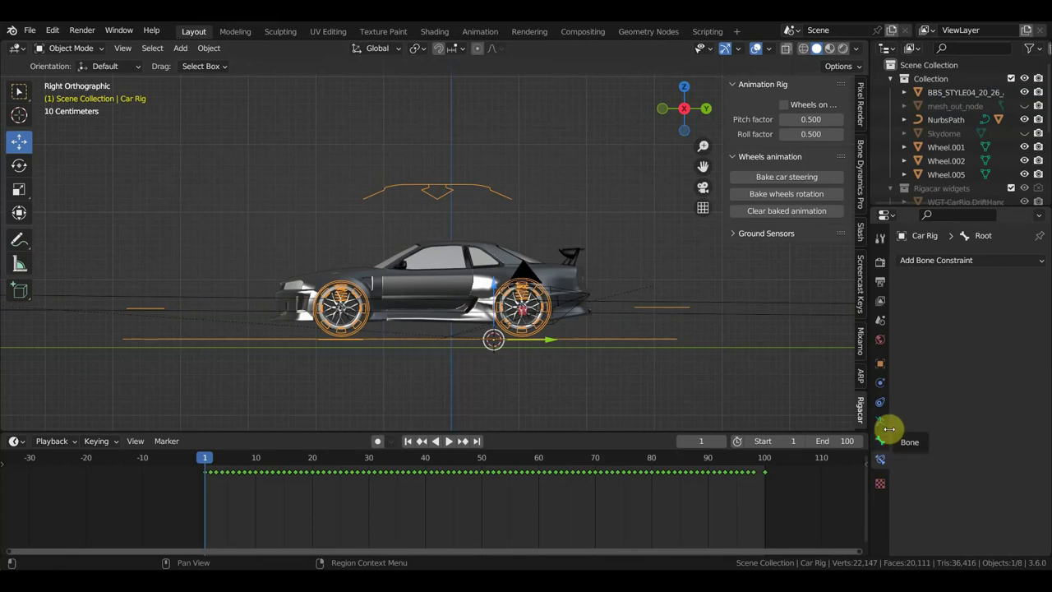
{"action": "left_click", "coordinate": [882, 429]}
{"action": "left_click", "coordinate": [881, 401]}
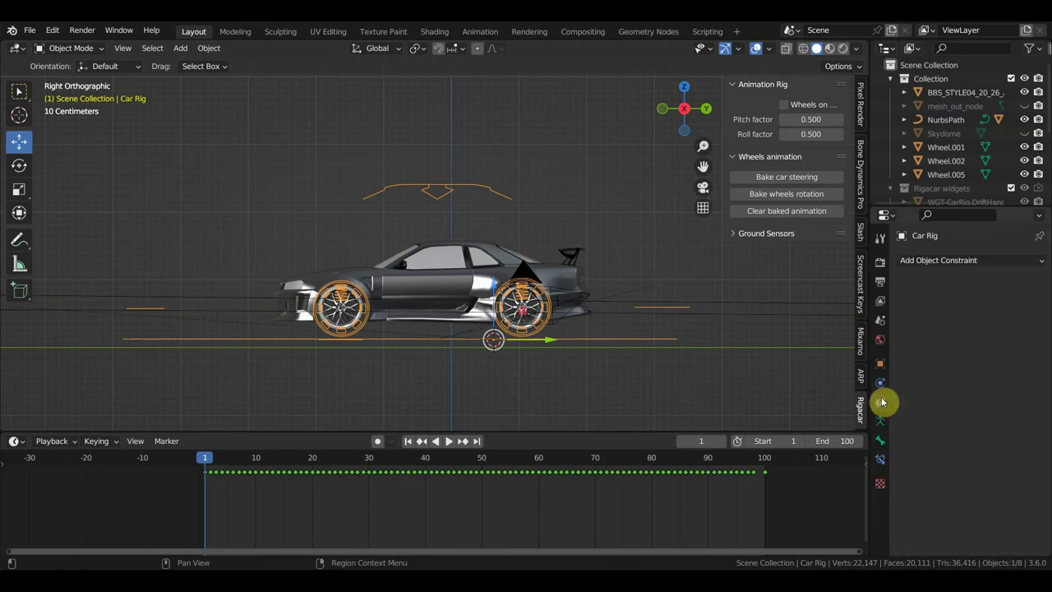
{"action": "left_click", "coordinate": [880, 364]}
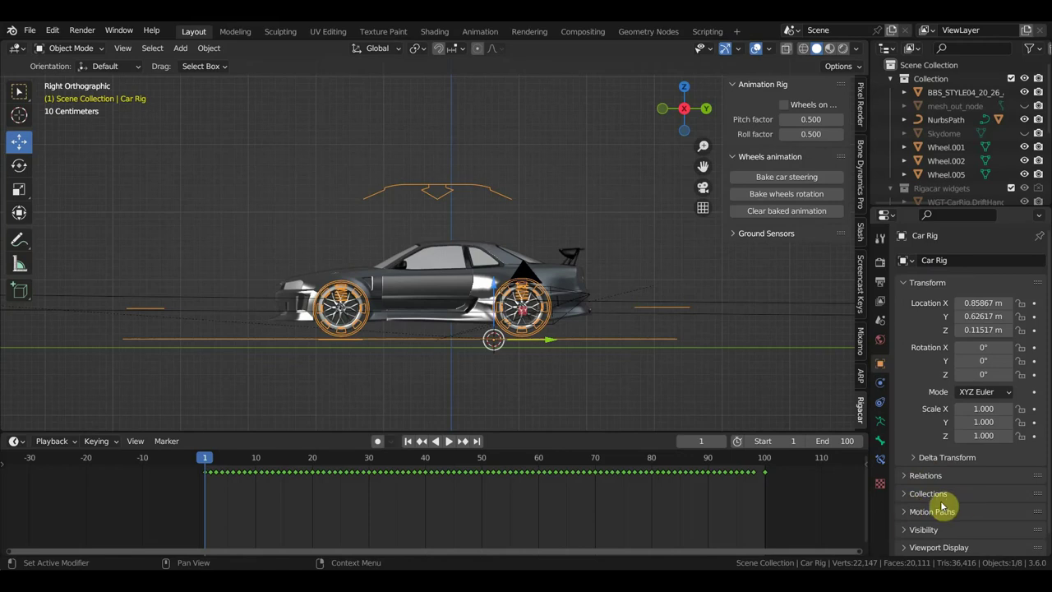
{"action": "left_click", "coordinate": [880, 422]}
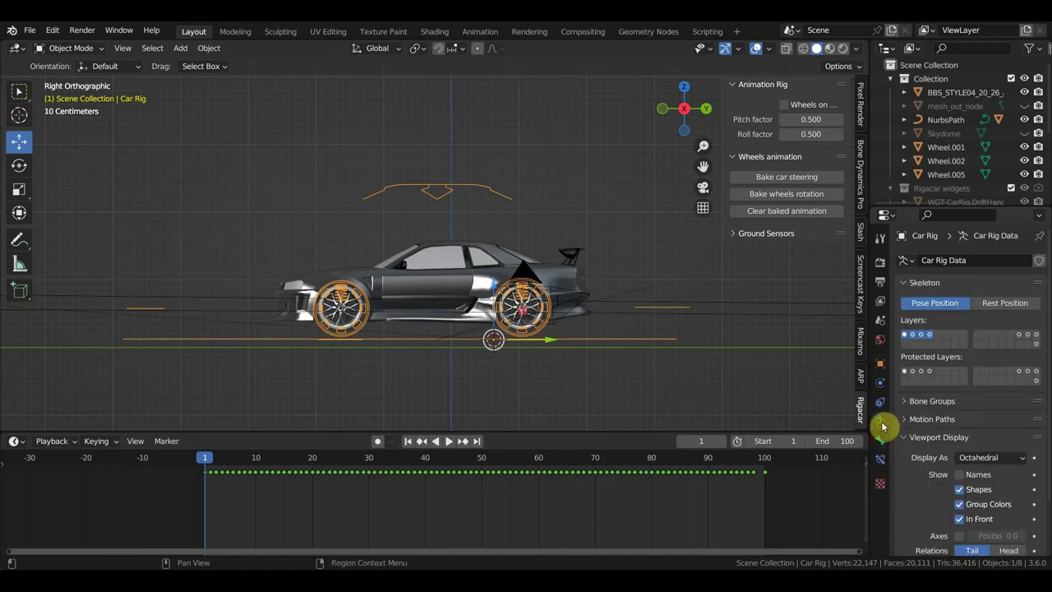
{"action": "left_click", "coordinate": [881, 405]}
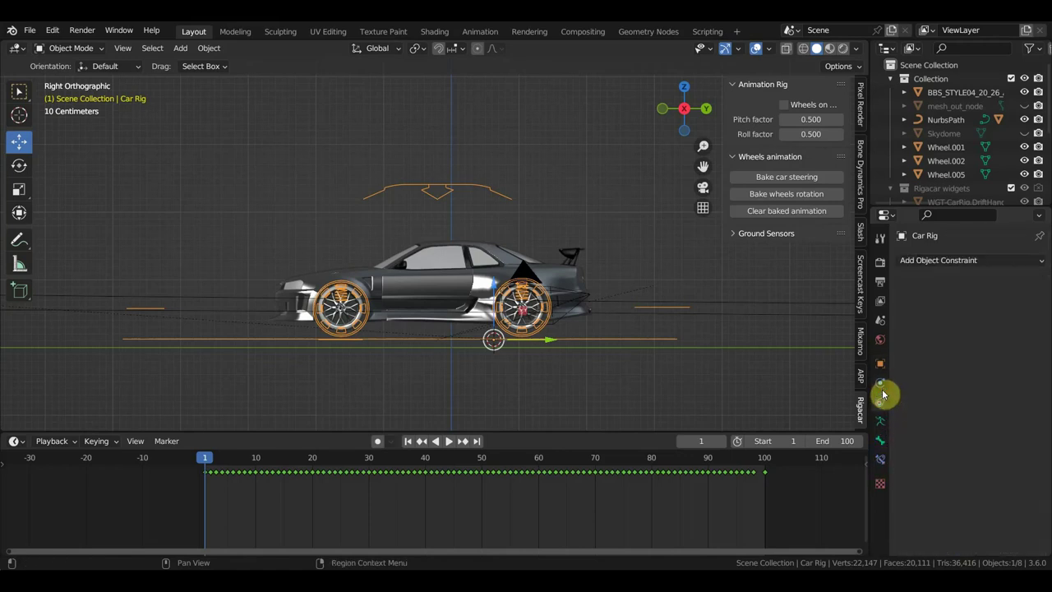
{"action": "left_click", "coordinate": [882, 389]}
{"action": "key", "text": "space"}
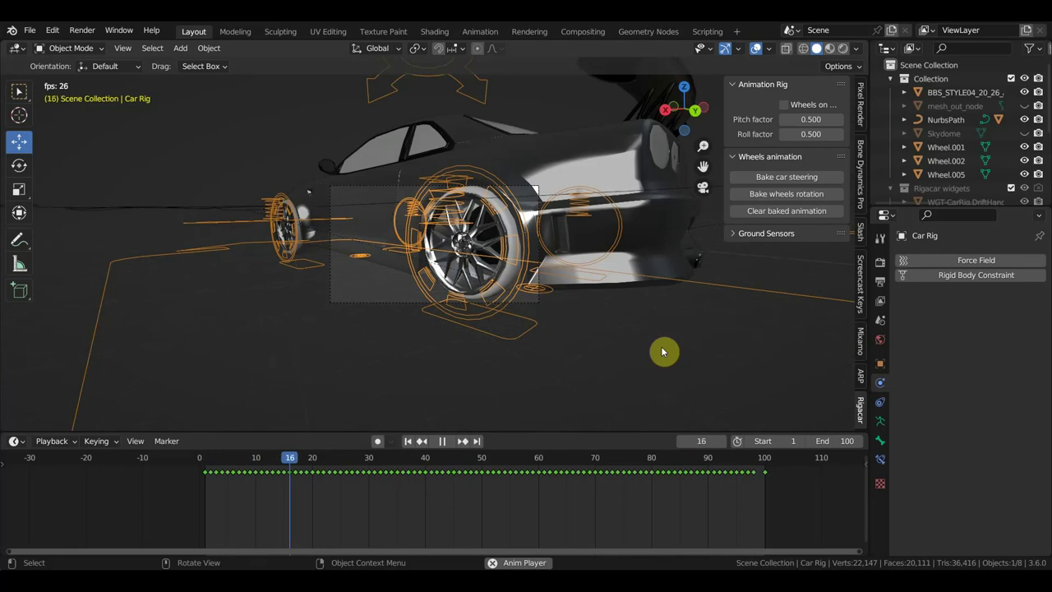
Review the Bone tabs, stop playback at frame 26, and select the NurbsPath curve.
{"action": "left_click", "coordinate": [882, 433]}
{"action": "left_click", "coordinate": [882, 441]}
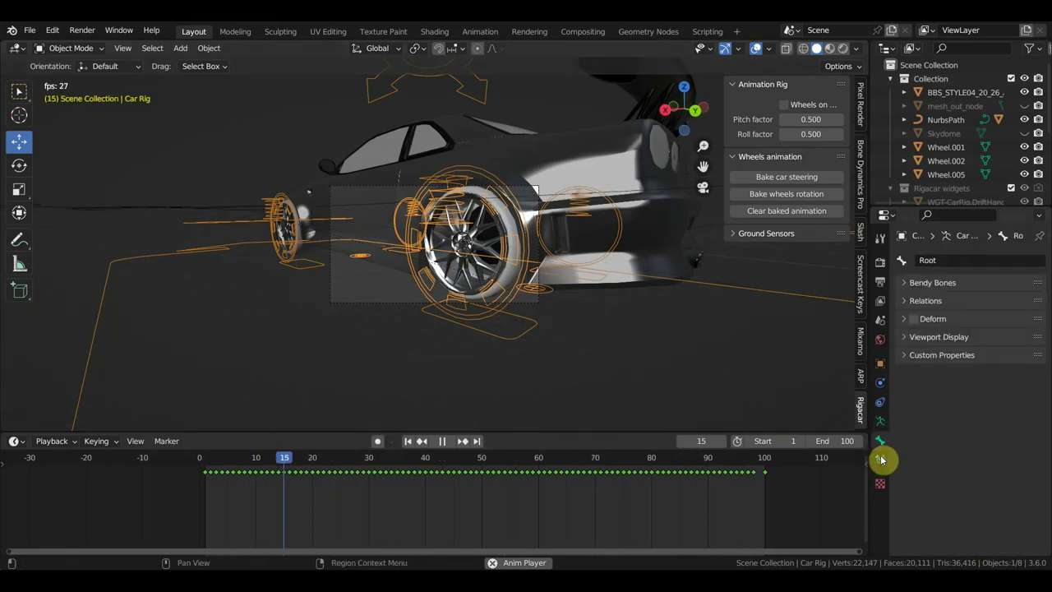
{"action": "left_click", "coordinate": [882, 460]}
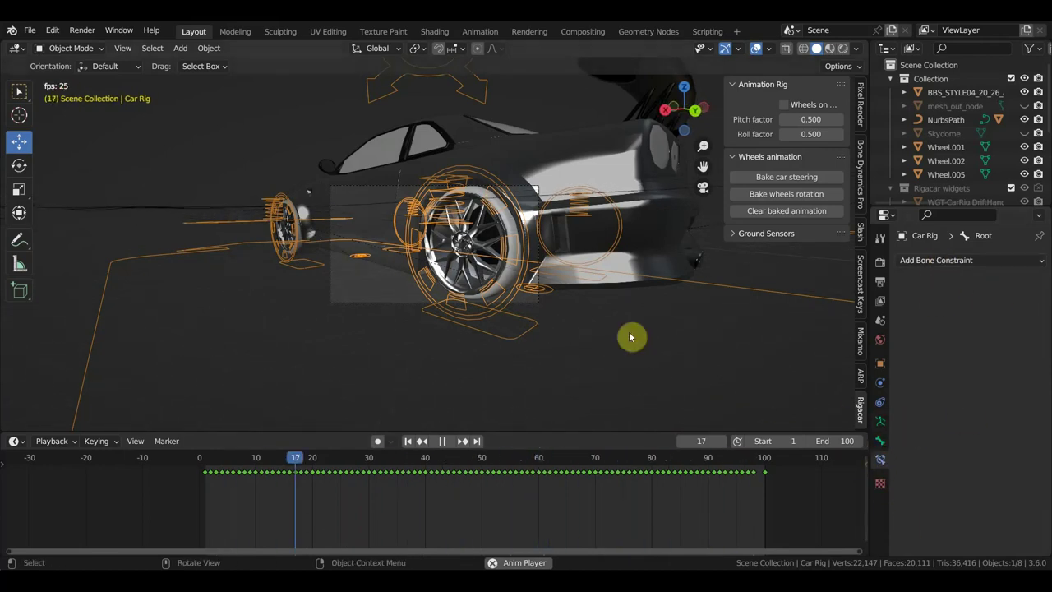
{"action": "key", "text": "space"}
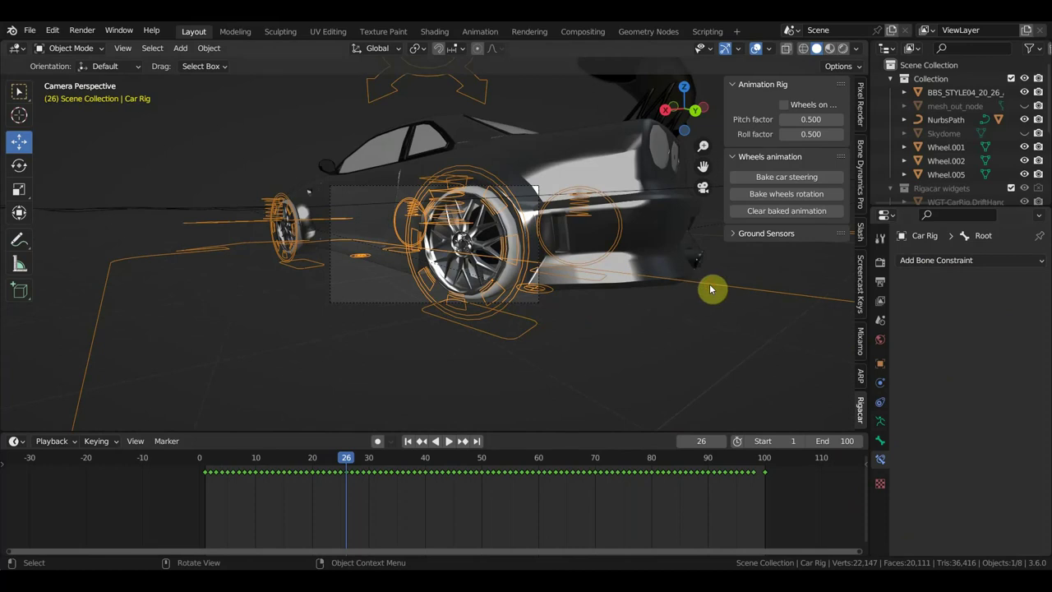
{"action": "left_click", "coordinate": [192, 213]}
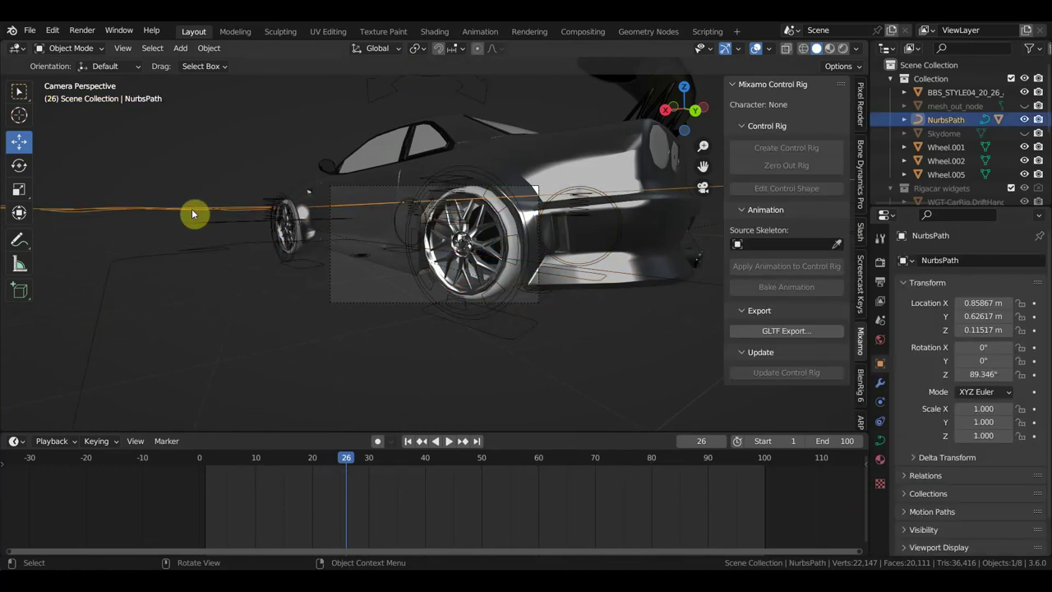
Set NurbsPath's Path Animation to 100 frames with Follow on, previewing the motion.
{"action": "left_click", "coordinate": [881, 445]}
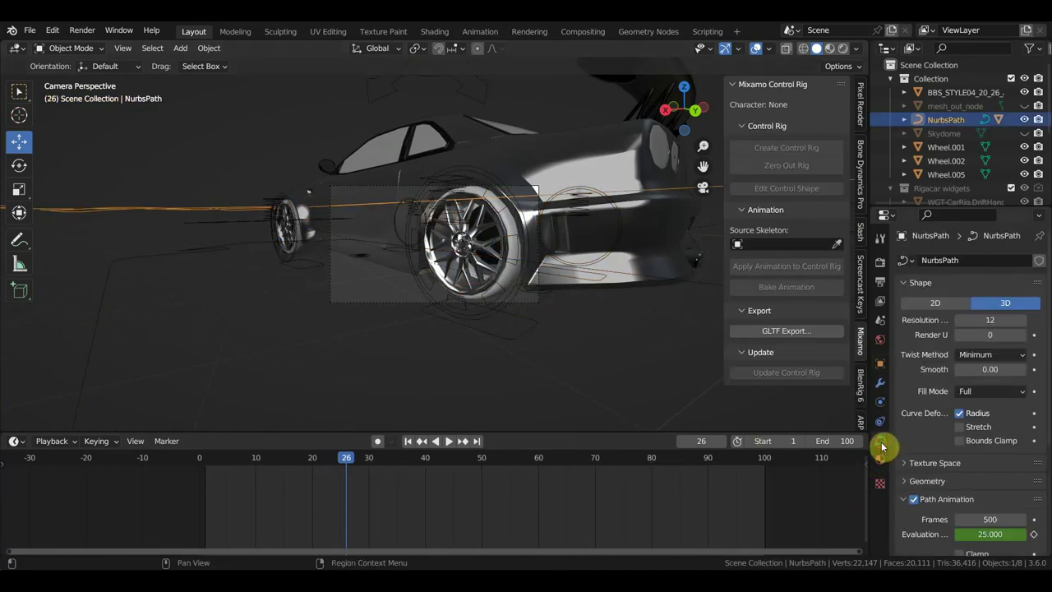
{"action": "scroll", "coordinate": [1000, 539], "scroll_direction": "down", "scroll_amount": 2}
{"action": "type", "text": "100"}
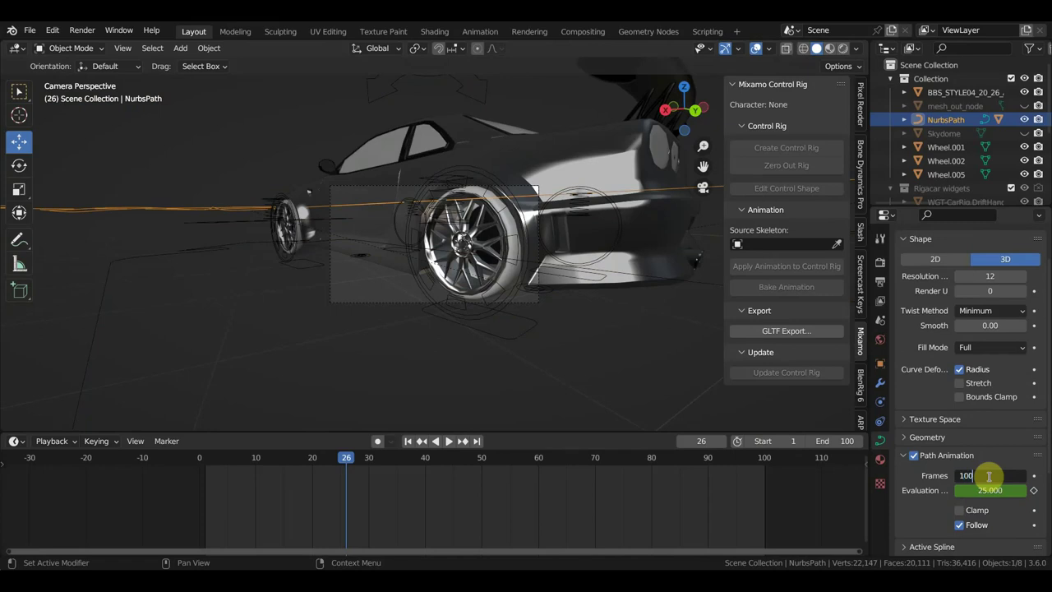
{"action": "key", "text": "Return"}
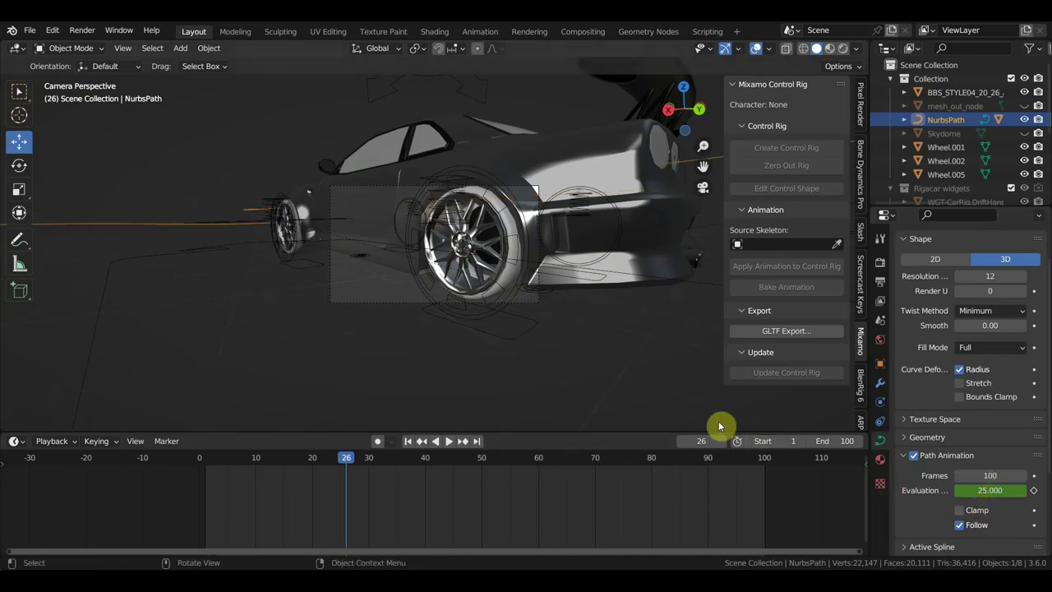
{"action": "key", "text": "space"}
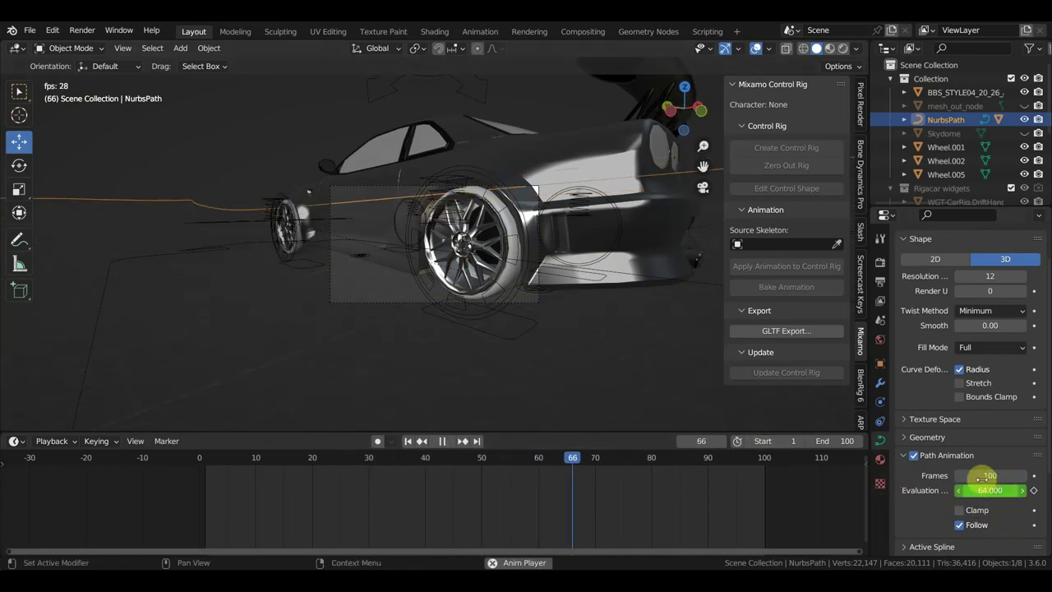
{"action": "left_click", "coordinate": [961, 526]}
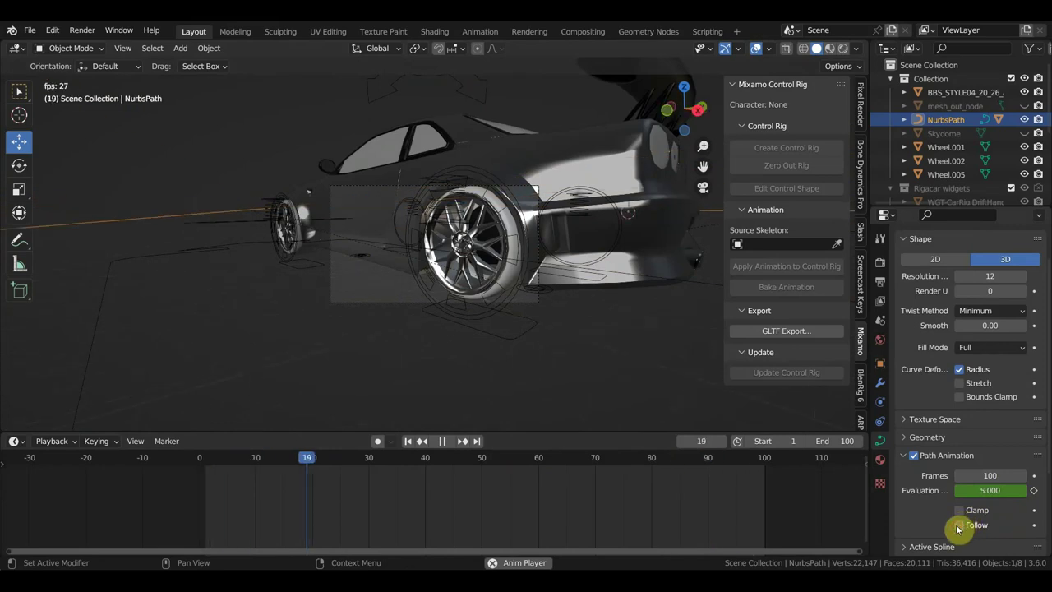
{"action": "key", "text": "space"}
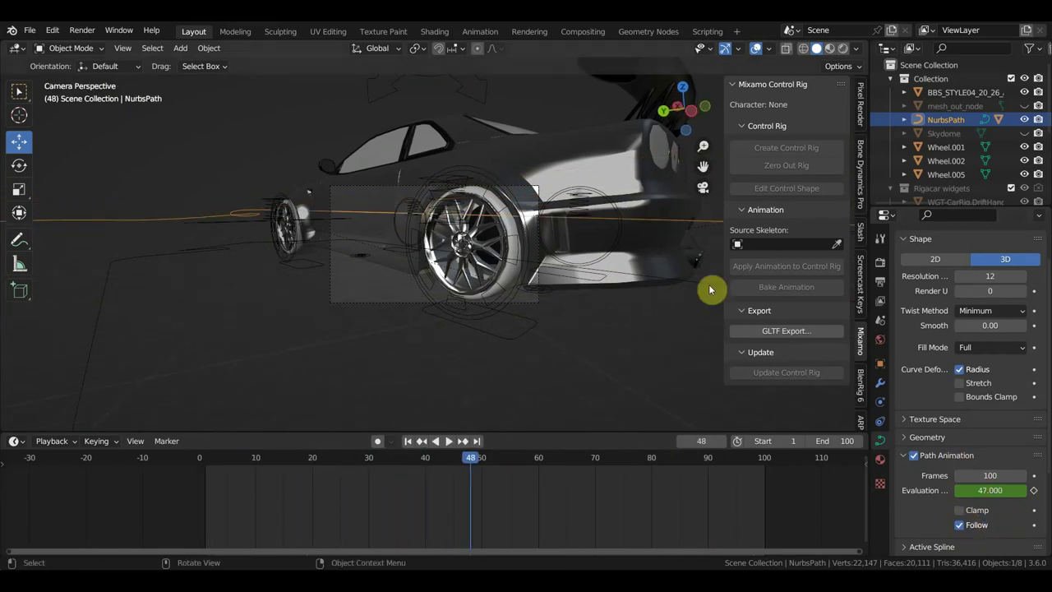
{"action": "scroll", "coordinate": [271, 215], "scroll_direction": "down", "scroll_amount": 1}
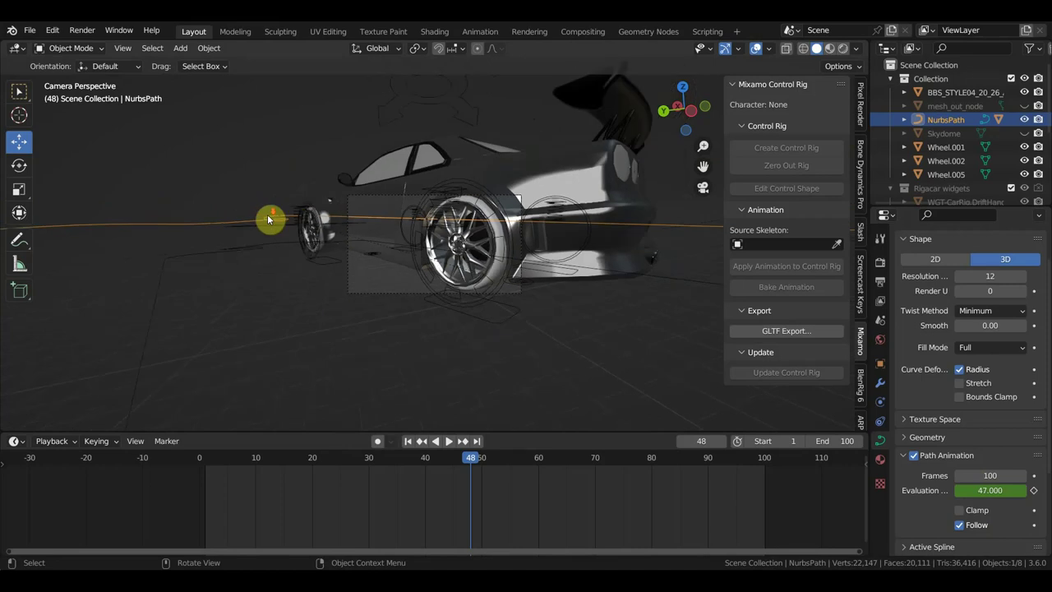
{"action": "scroll", "coordinate": [272, 222], "scroll_direction": "down", "scroll_amount": 1}
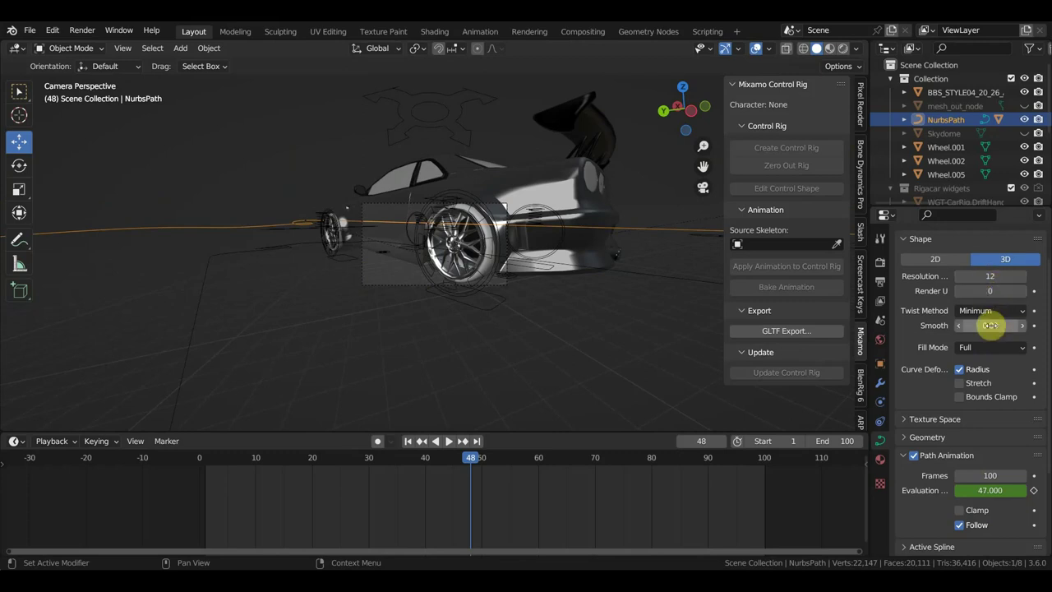
{"action": "scroll", "coordinate": [976, 374], "scroll_direction": "down", "scroll_amount": 2}
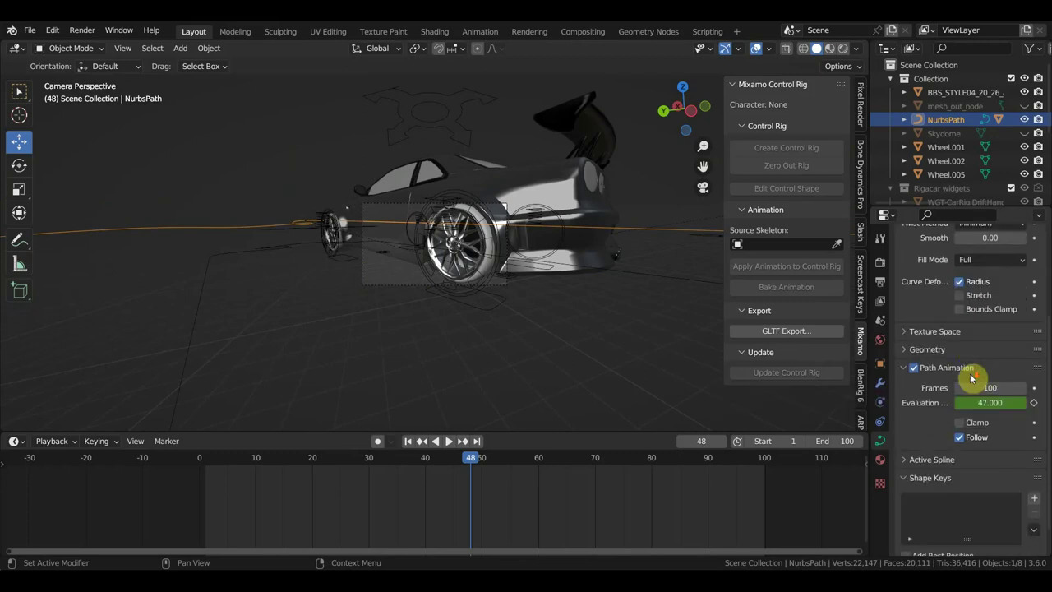
{"action": "scroll", "coordinate": [982, 429], "scroll_direction": "down", "scroll_amount": 2}
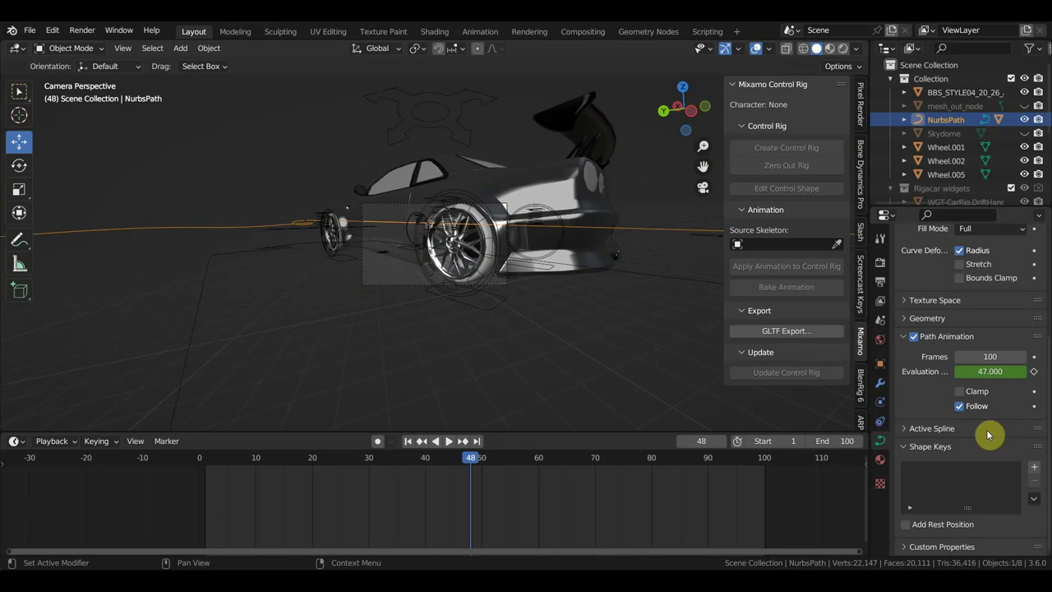
{"action": "scroll", "coordinate": [989, 436], "scroll_direction": "up", "scroll_amount": 3}
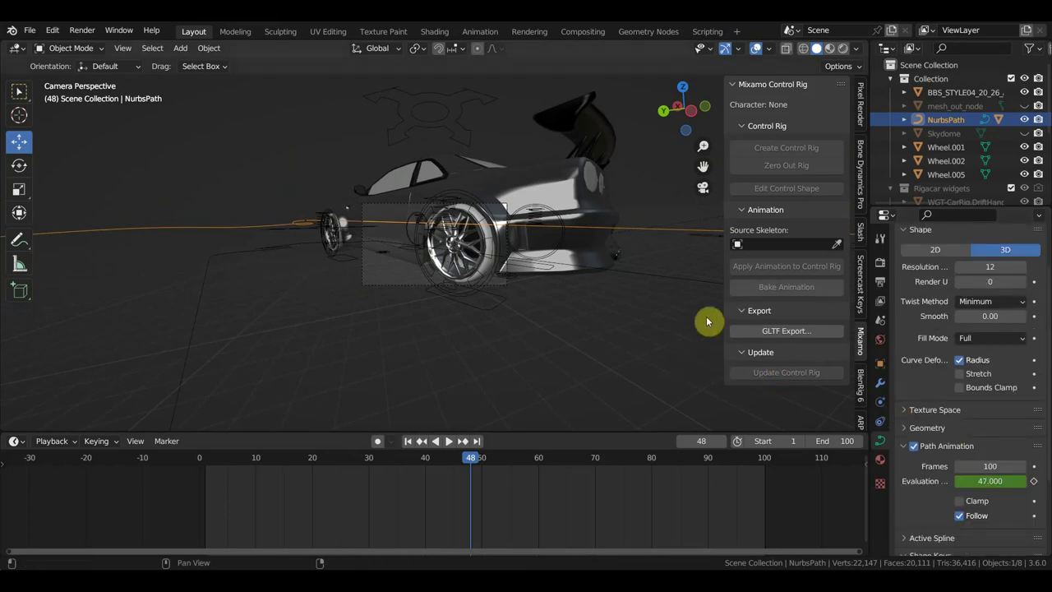
With the ARP tab open, select Car Rig then NurbsPath and apply Follow Path parenting.
{"action": "left_click", "coordinate": [860, 424]}
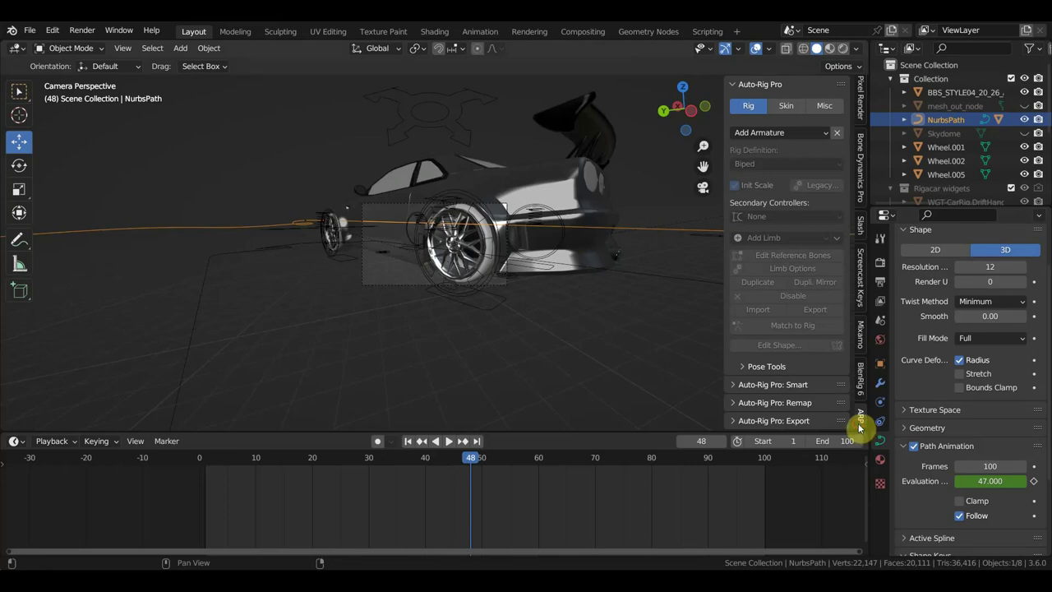
{"action": "left_click", "coordinate": [477, 305]}
{"action": "middle_click_drag", "start_coordinate": [477, 305], "coordinate": [533, 321]}
{"action": "scroll", "coordinate": [533, 321], "scroll_direction": "down", "scroll_amount": 5}
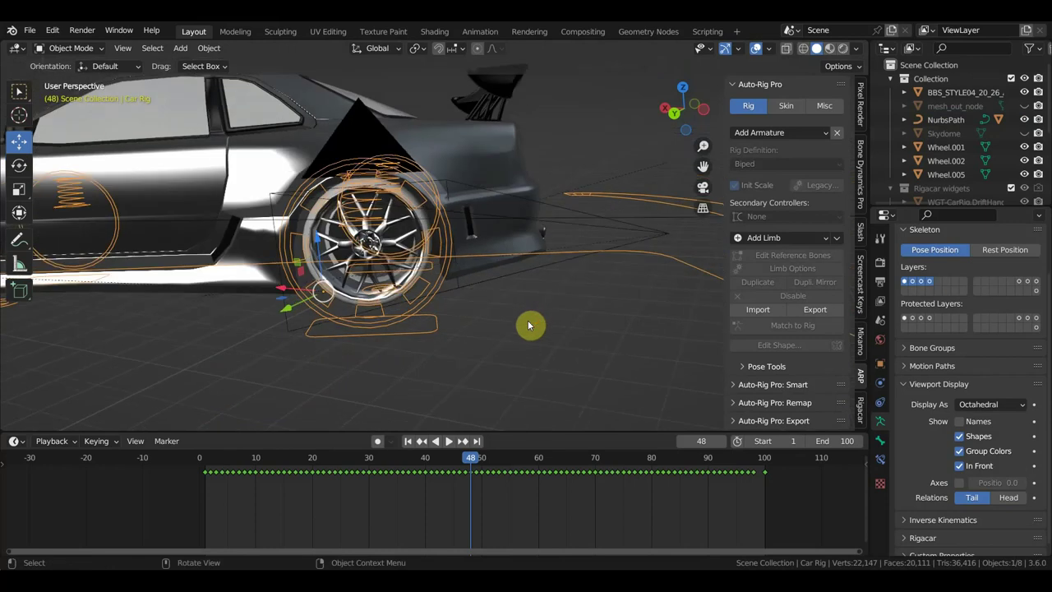
{"action": "scroll", "coordinate": [528, 320], "scroll_direction": "down", "scroll_amount": 3}
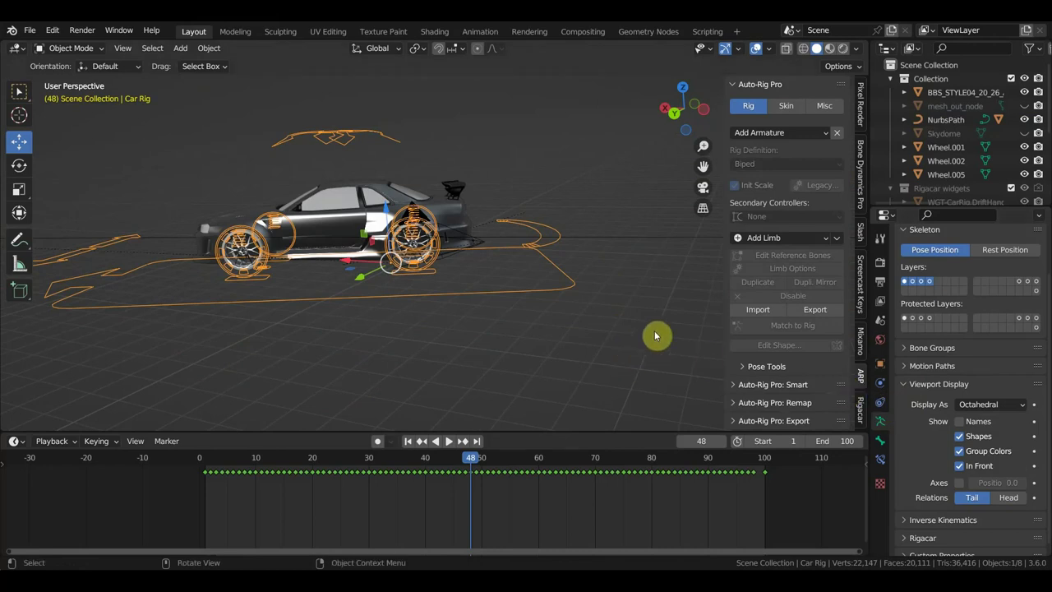
{"action": "left_click", "coordinate": [618, 236]}
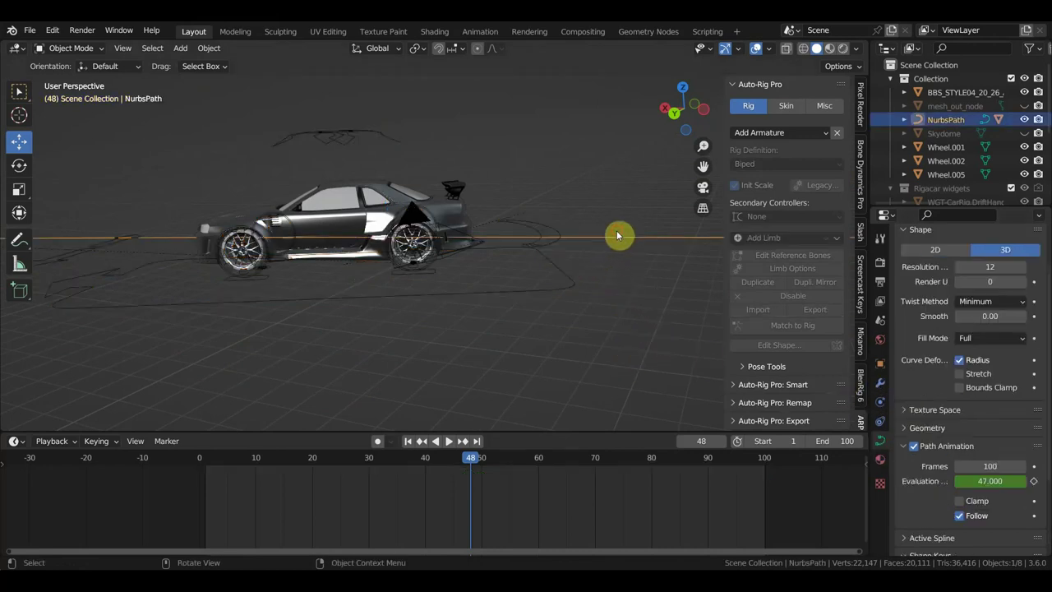
{"action": "key", "text": "ctrl+p"}
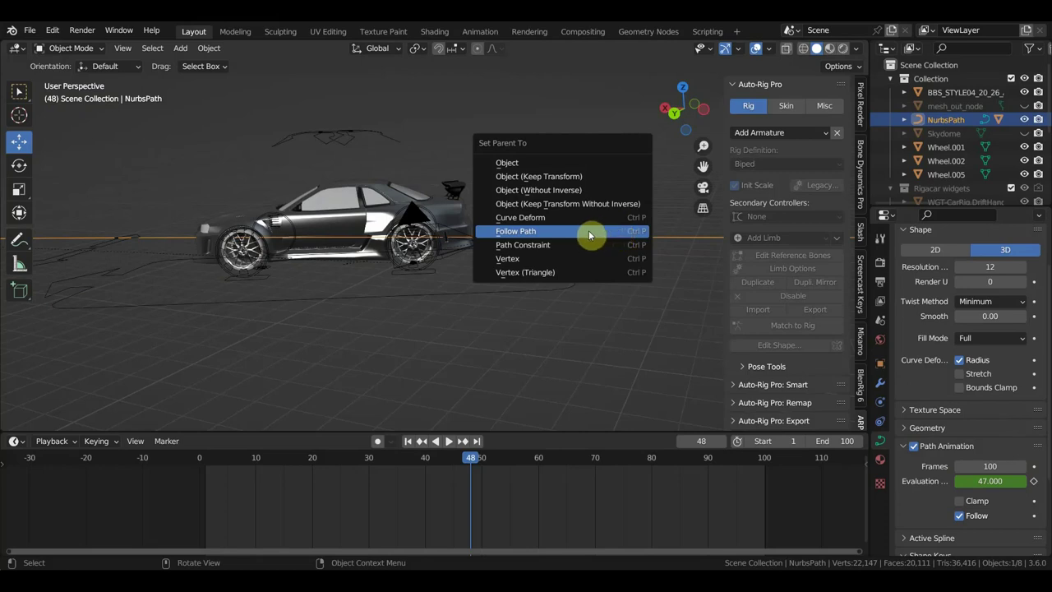
{"action": "left_click", "coordinate": [582, 233]}
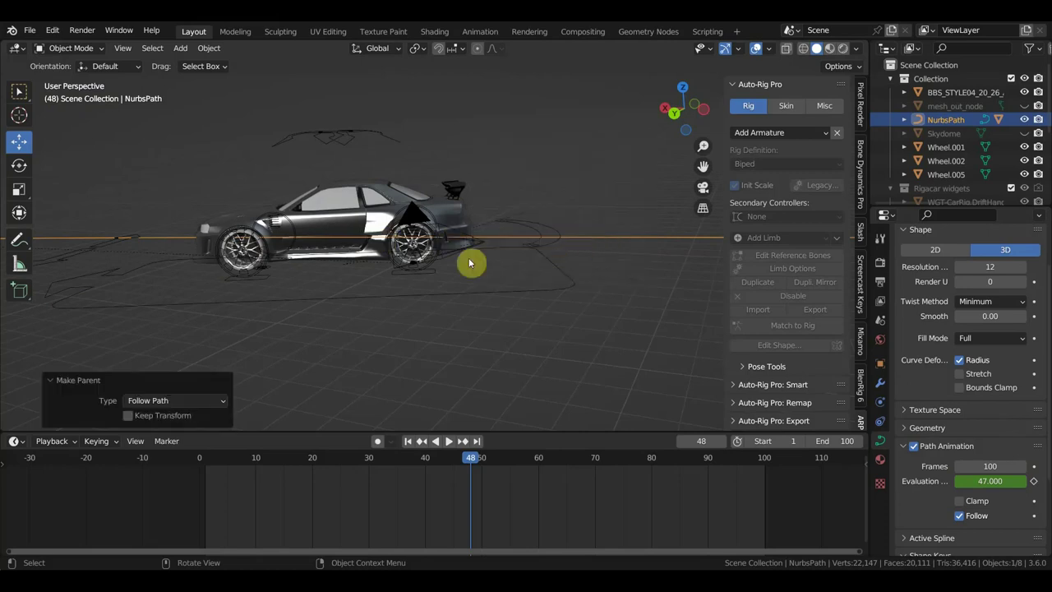
{"action": "left_click", "coordinate": [564, 255]}
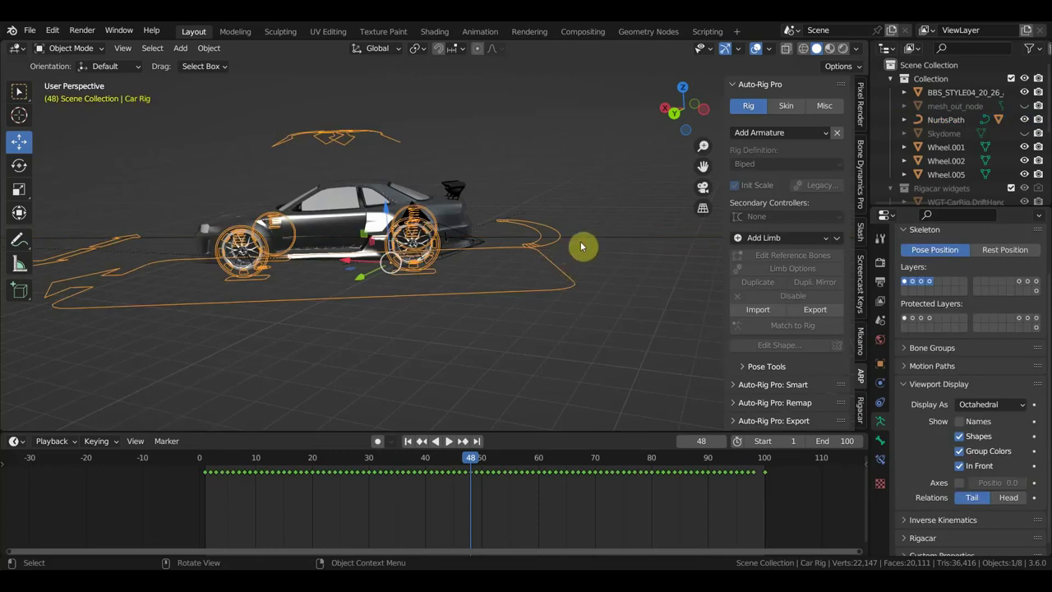
Add a Follow Path object constraint to Car Rig with NurbsPath as target.
{"action": "left_click", "coordinate": [881, 421]}
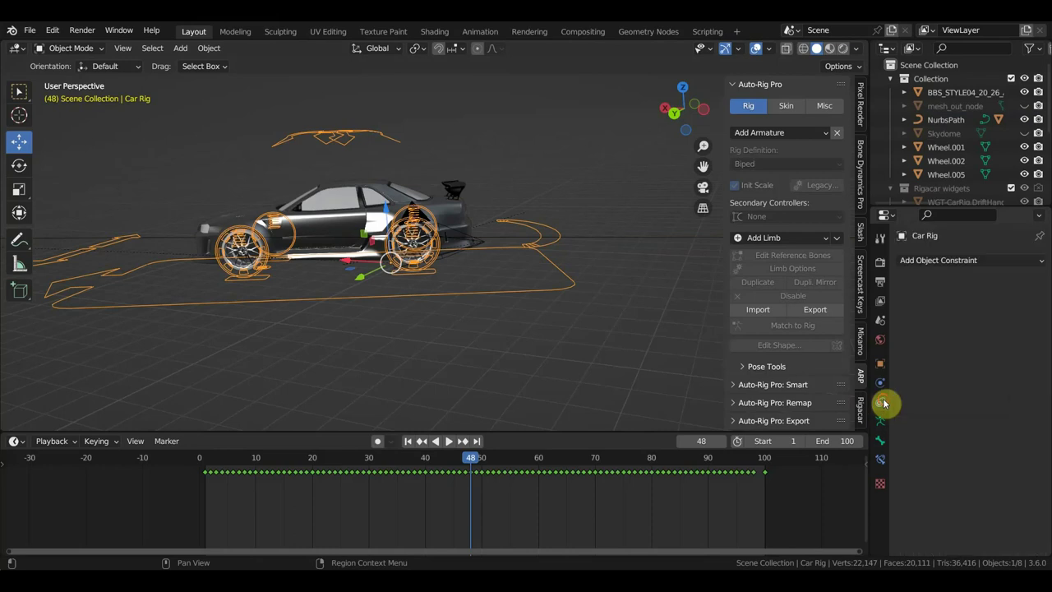
{"action": "left_click", "coordinate": [952, 262]}
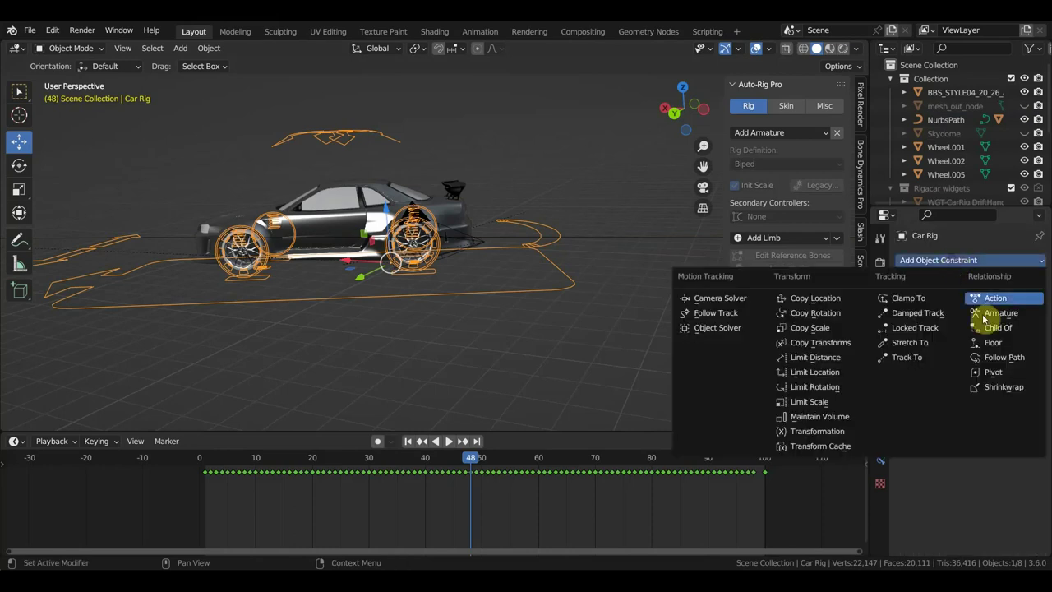
{"action": "left_click", "coordinate": [1010, 357]}
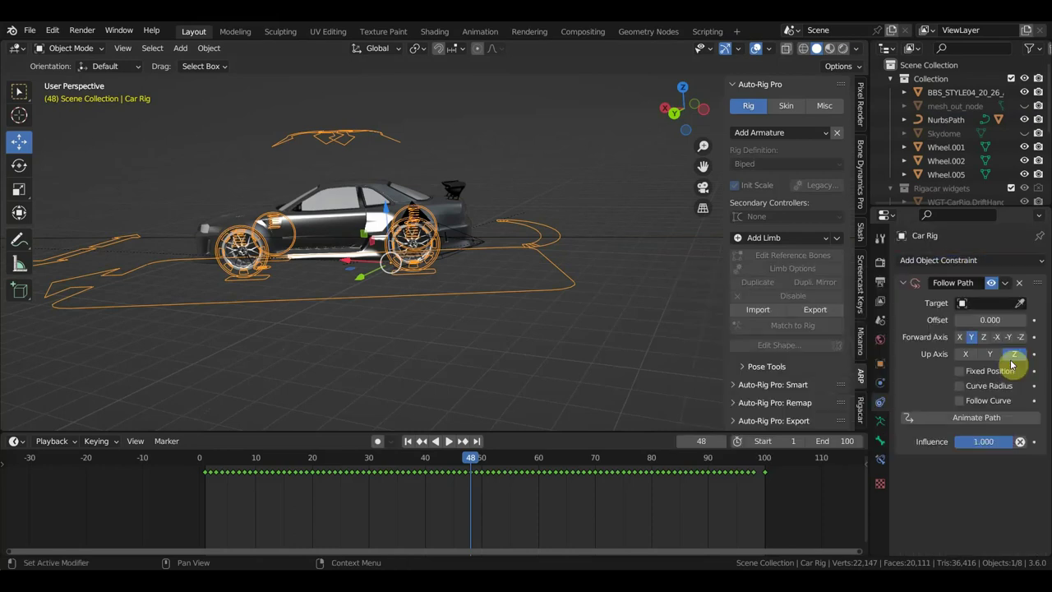
{"action": "left_click", "coordinate": [1019, 303]}
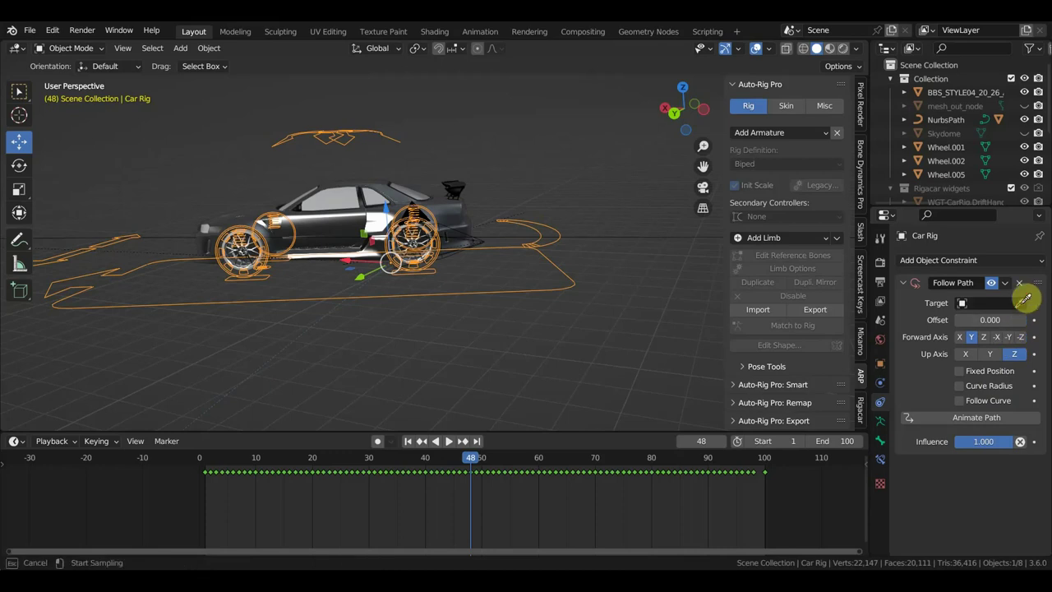
{"action": "left_click", "coordinate": [656, 239]}
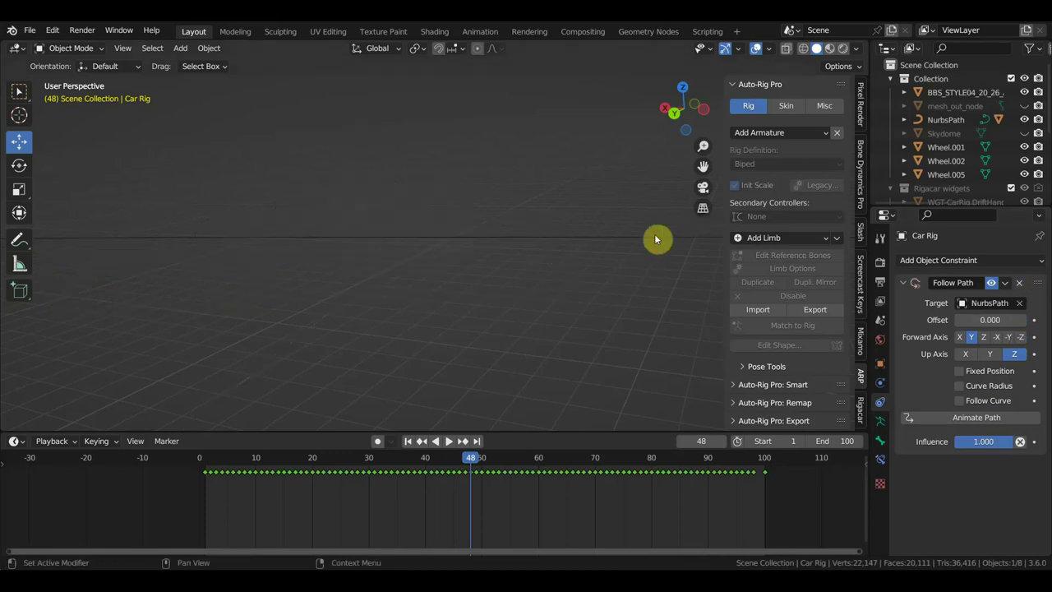
From frame 1, look through the scene camera and play the car's motion.
{"action": "left_click", "coordinate": [207, 464]}
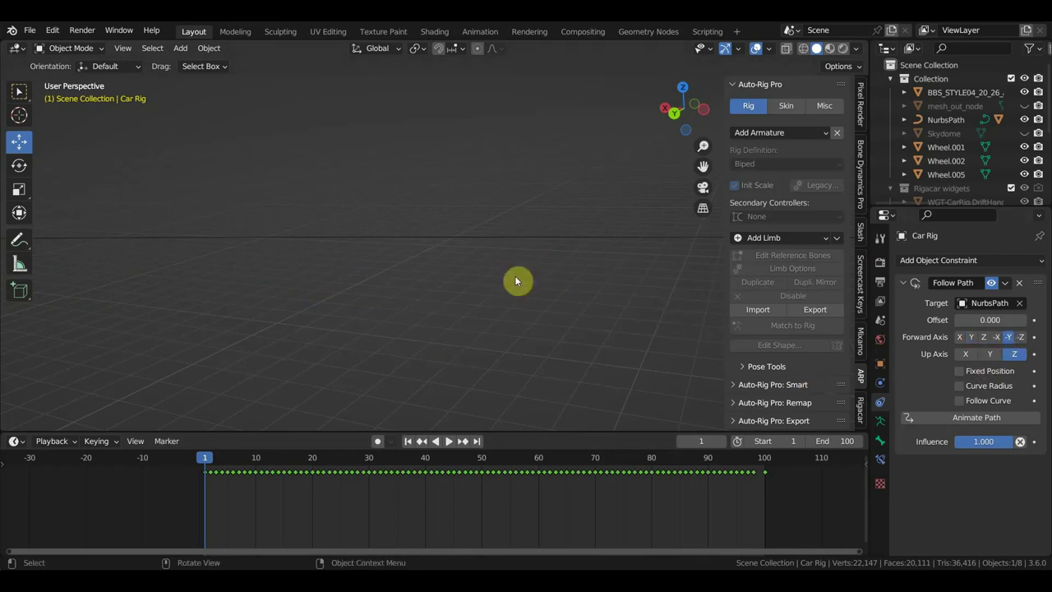
{"action": "key", "text": "KP_0"}
{"action": "key", "text": "space"}
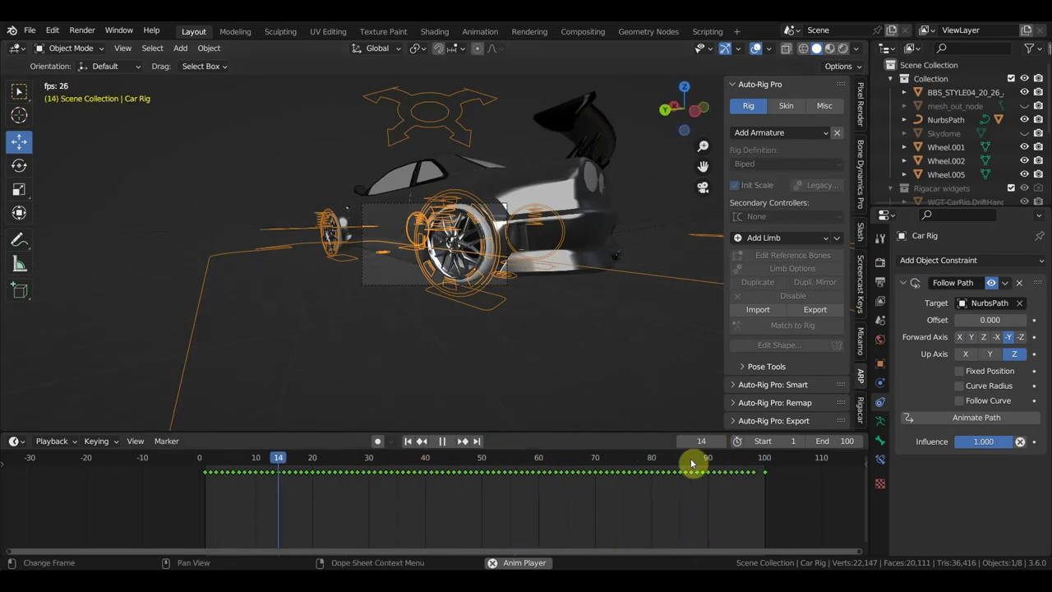
Enable wheels on the ground in the Rigacar sidebar and play to check.
{"action": "key", "text": "space"}
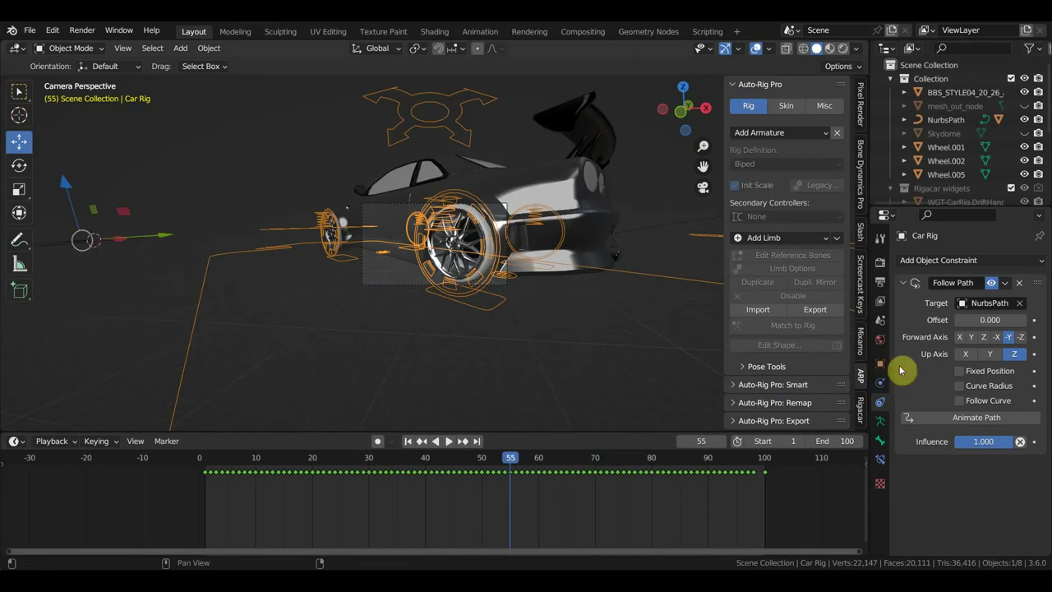
{"action": "left_click", "coordinate": [862, 415]}
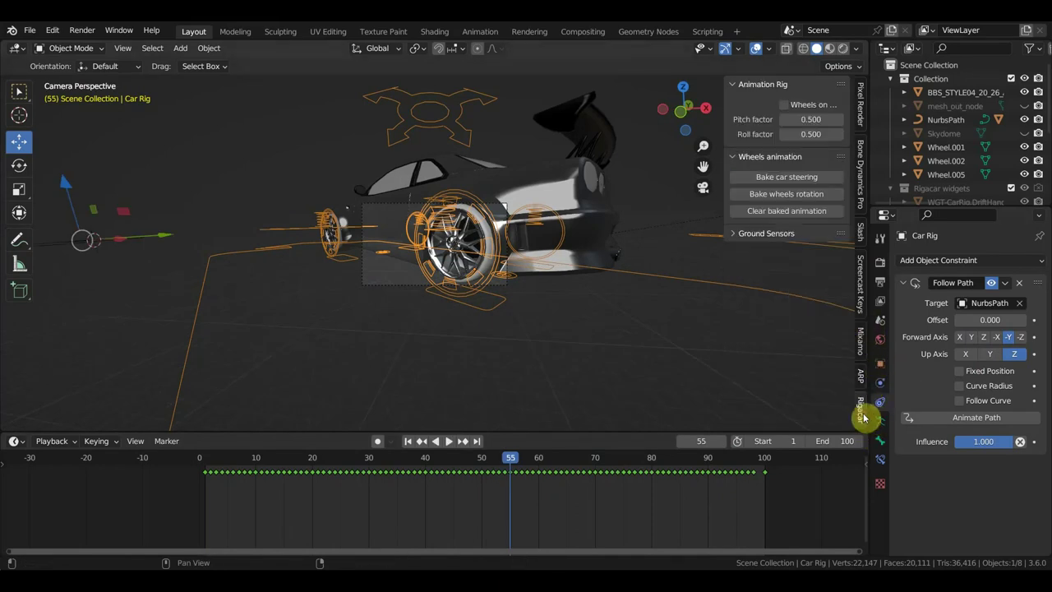
{"action": "left_click", "coordinate": [803, 105]}
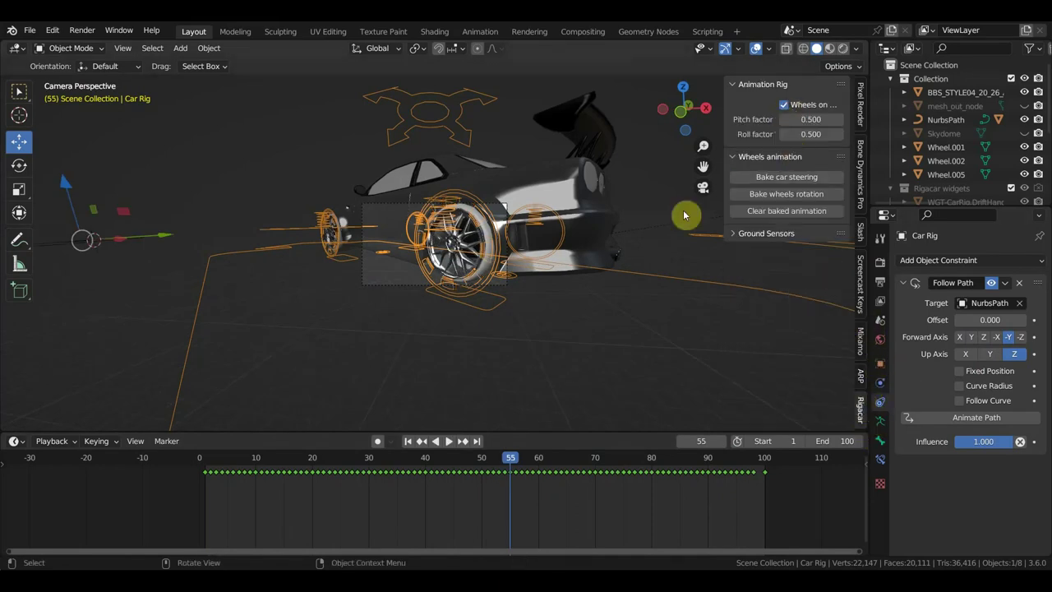
{"action": "key", "text": "space"}
{"action": "key", "text": "space"}
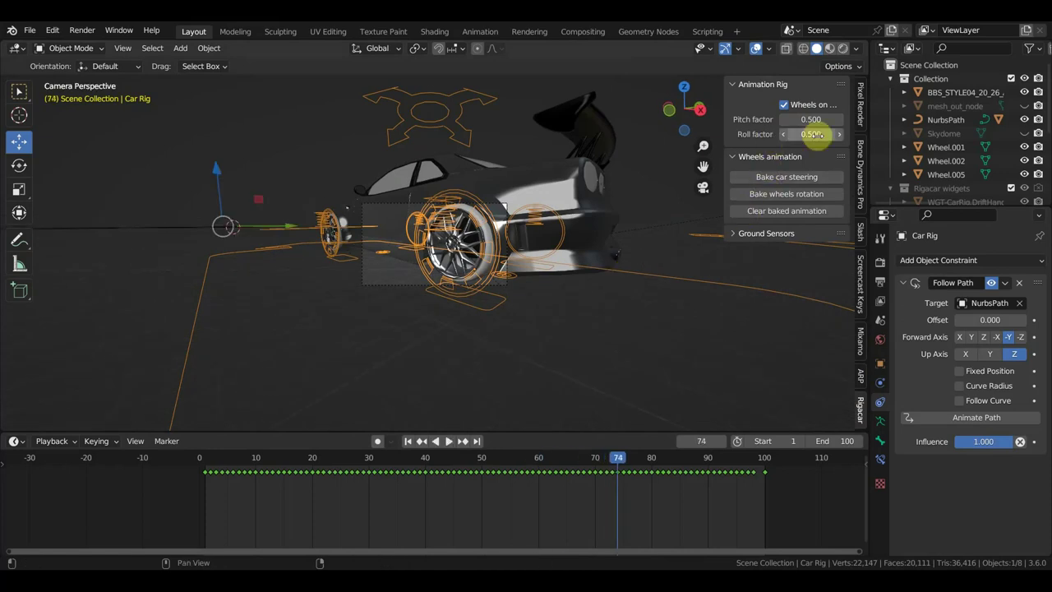
Try pitch and roll factors of 0.000, previewing the playback.
{"action": "left_click_drag", "start_coordinate": [810, 119], "coordinate": [811, 120]}
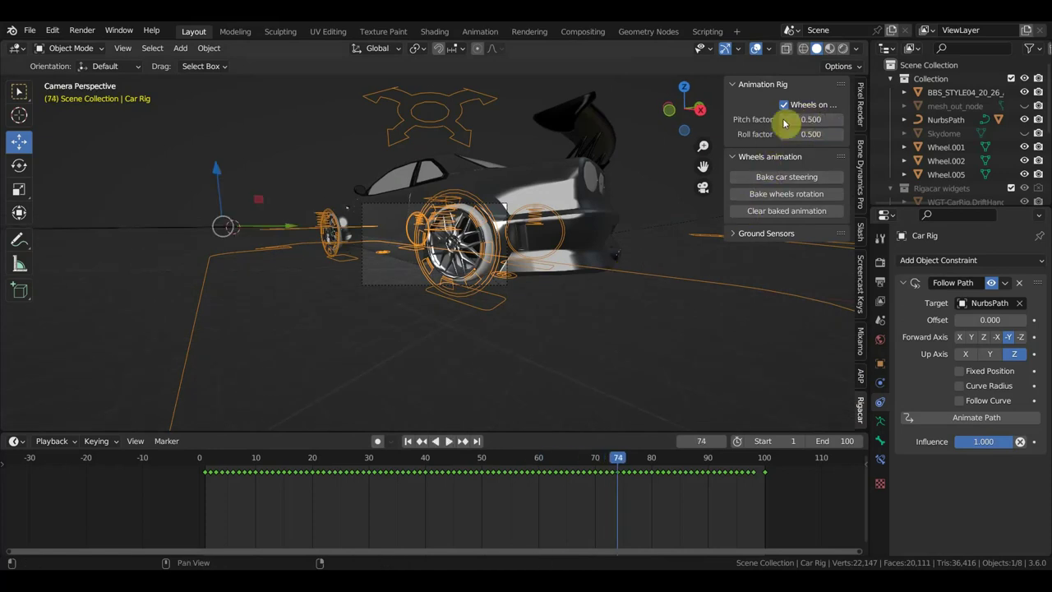
{"action": "left_click", "coordinate": [813, 120]}
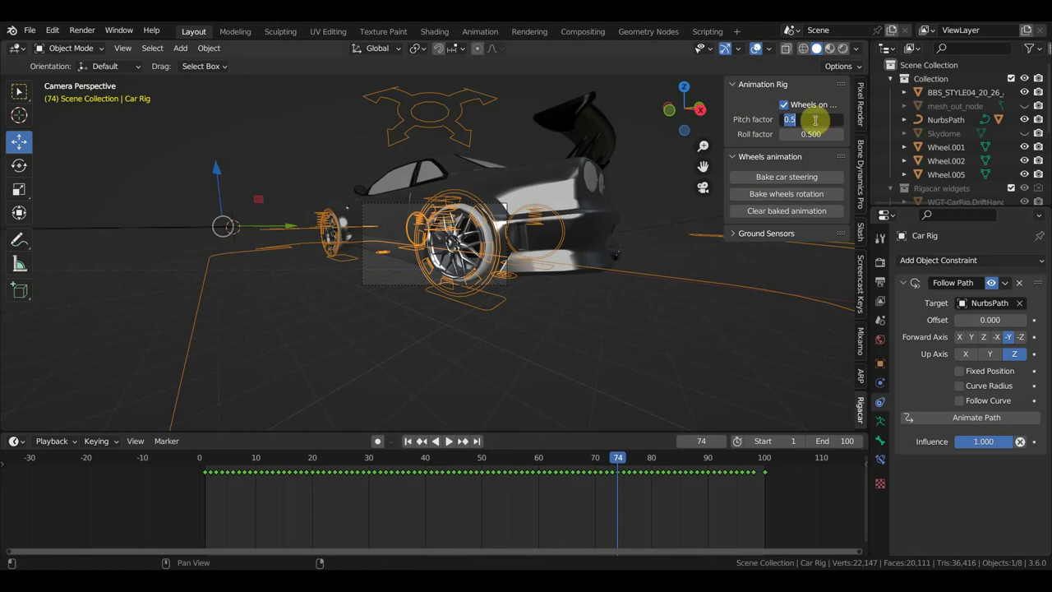
{"action": "type", "text": "000"}
{"action": "key", "text": "Return"}
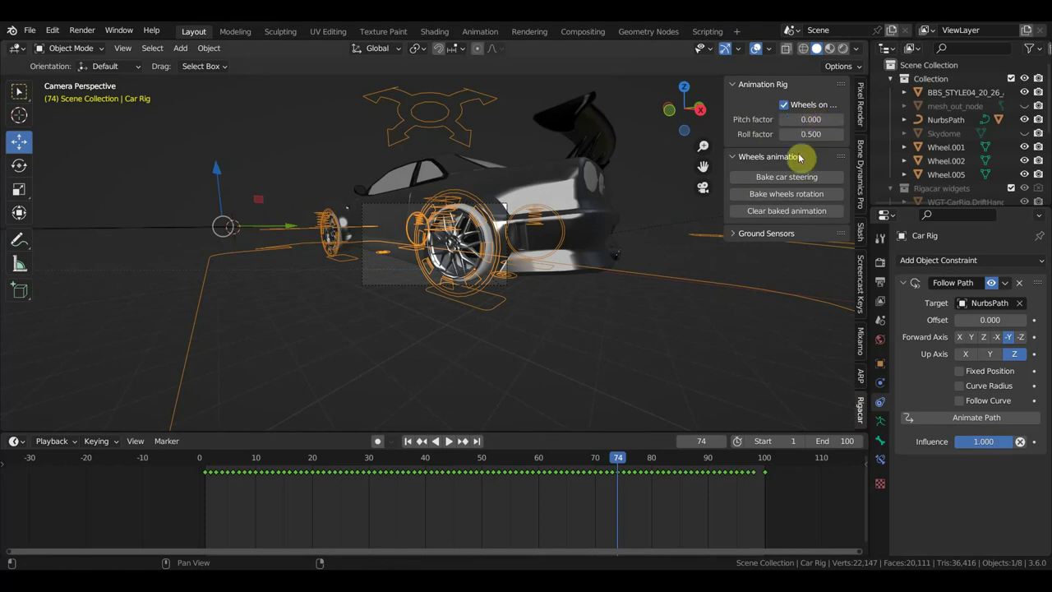
{"action": "type", "text": "0.000"}
{"action": "key", "text": "Return"}
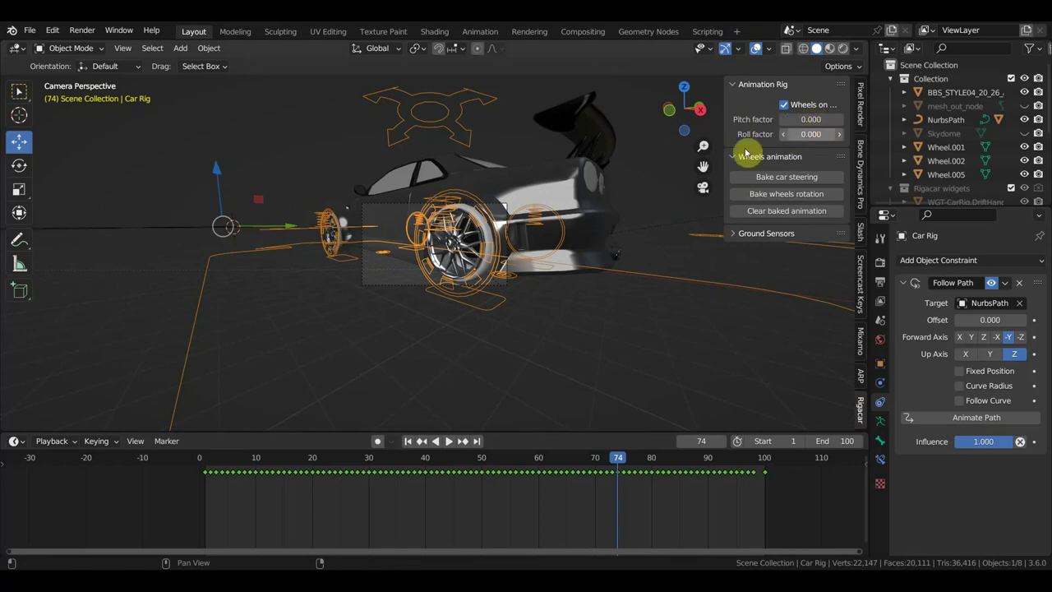
{"action": "key", "text": "space"}
{"action": "left_click", "coordinate": [787, 176]}
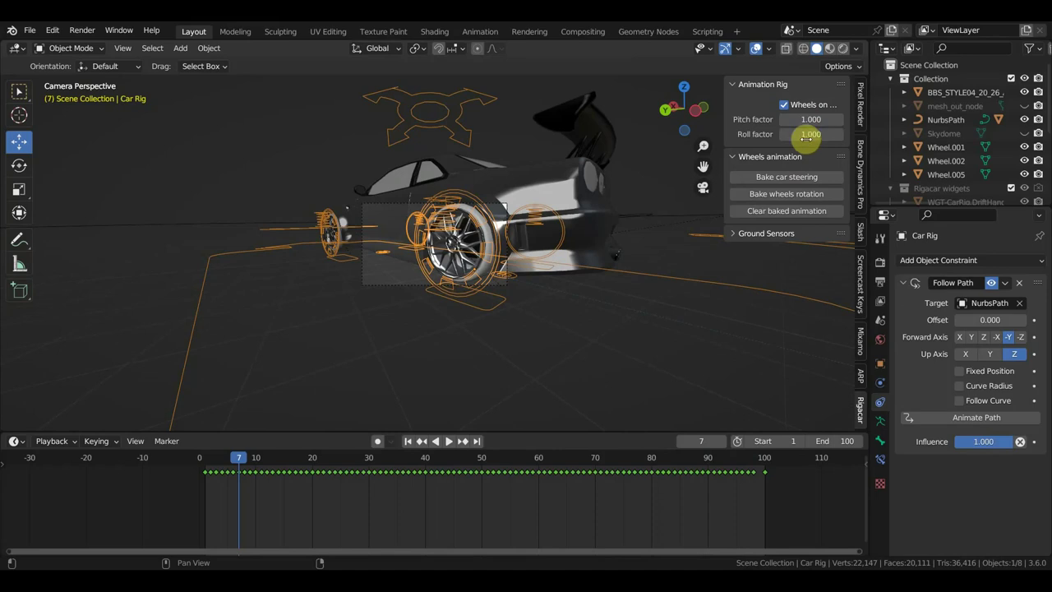
{"action": "key", "text": "space"}
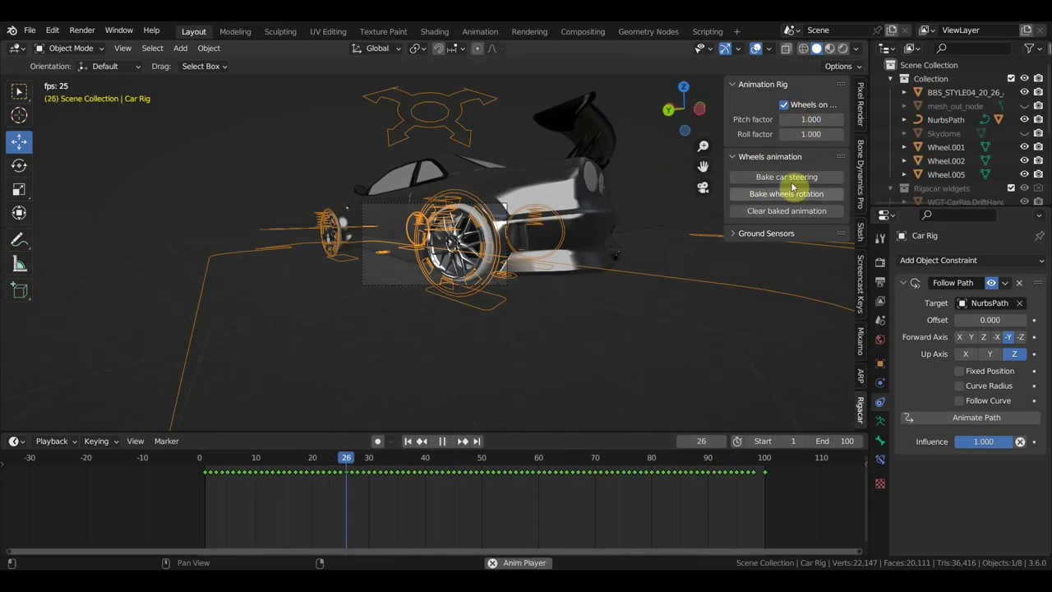
{"action": "key", "text": "space"}
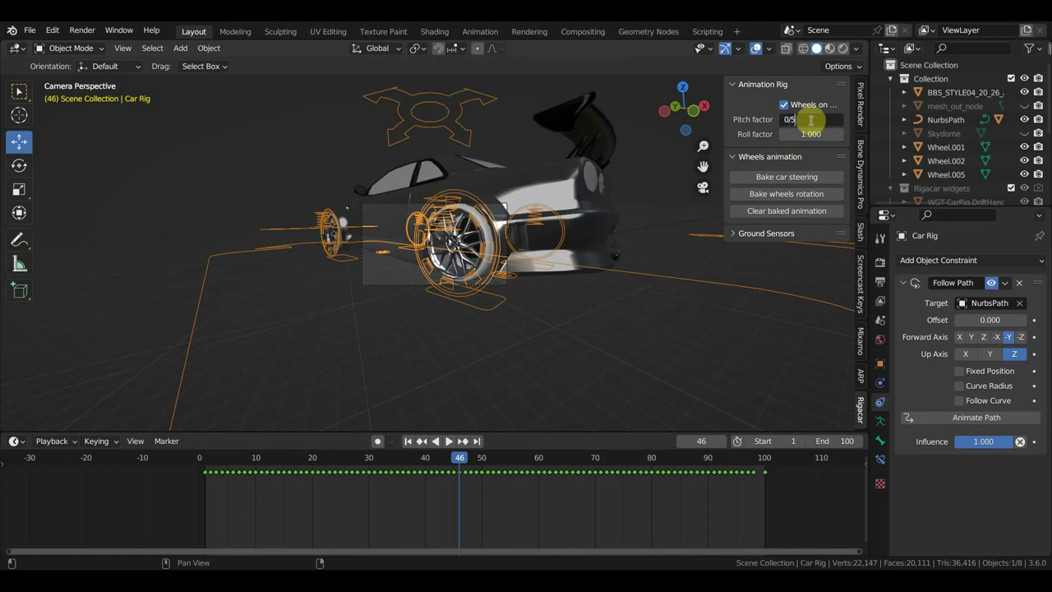
Set pitch and roll factors to 0.500 and preview the motion.
{"action": "left_click_drag", "start_coordinate": [810, 119], "coordinate": [810, 119]}
{"action": "type", "text": "0.5"}
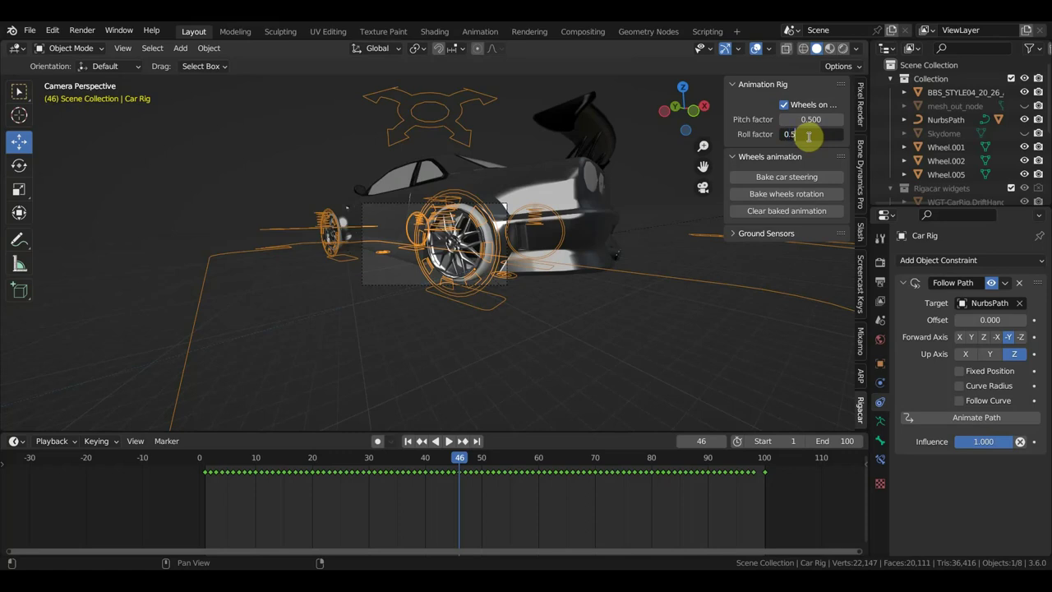
{"action": "key", "text": "Return"}
{"action": "key", "text": "space"}
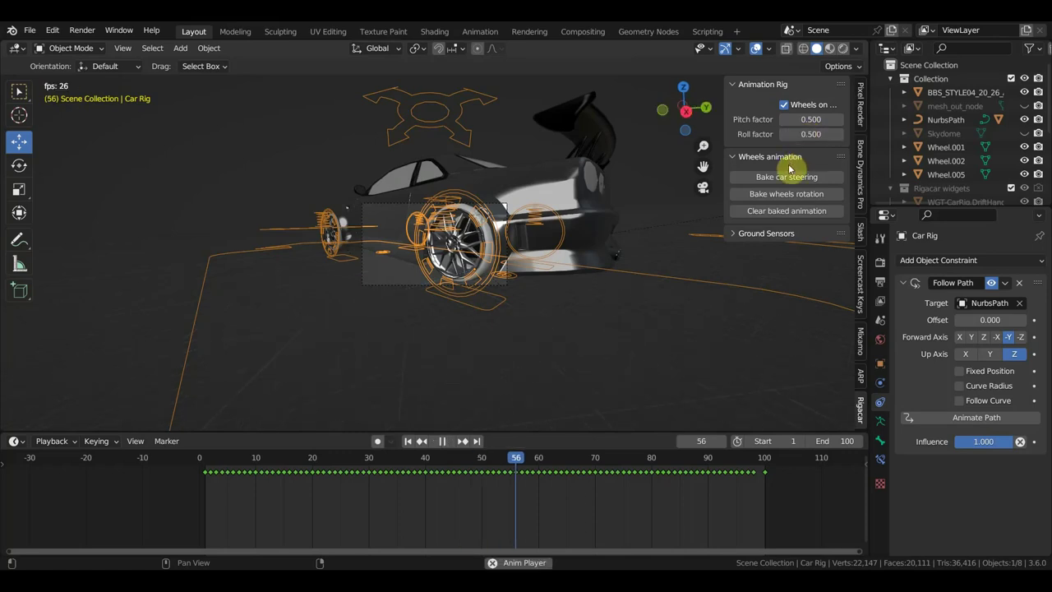
{"action": "key", "text": "space"}
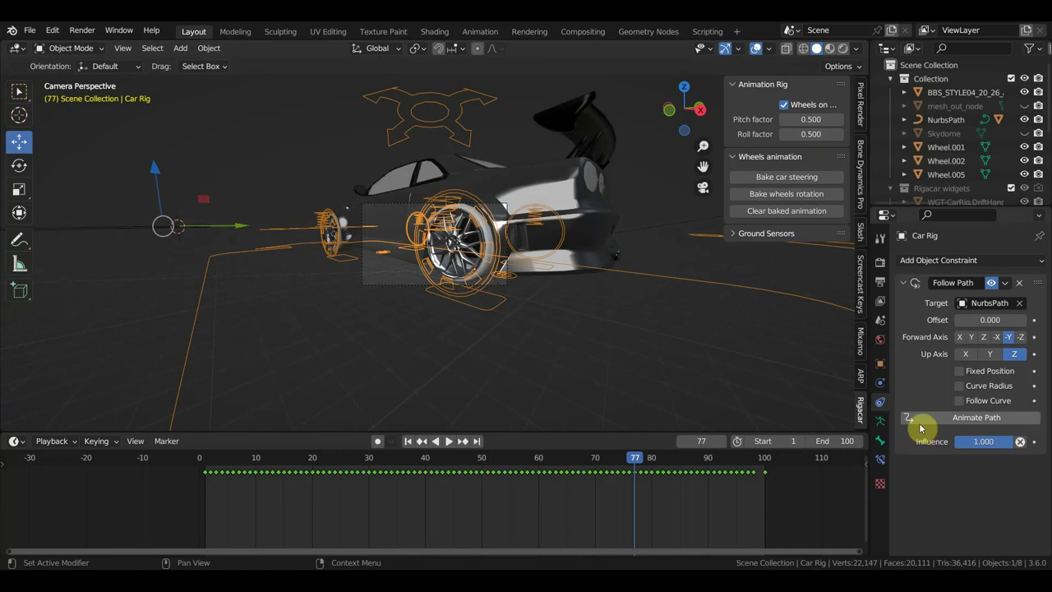
Enable Follow Curve and keyframe a path offset of 1.000 at frame 100.
{"action": "left_click", "coordinate": [960, 400]}
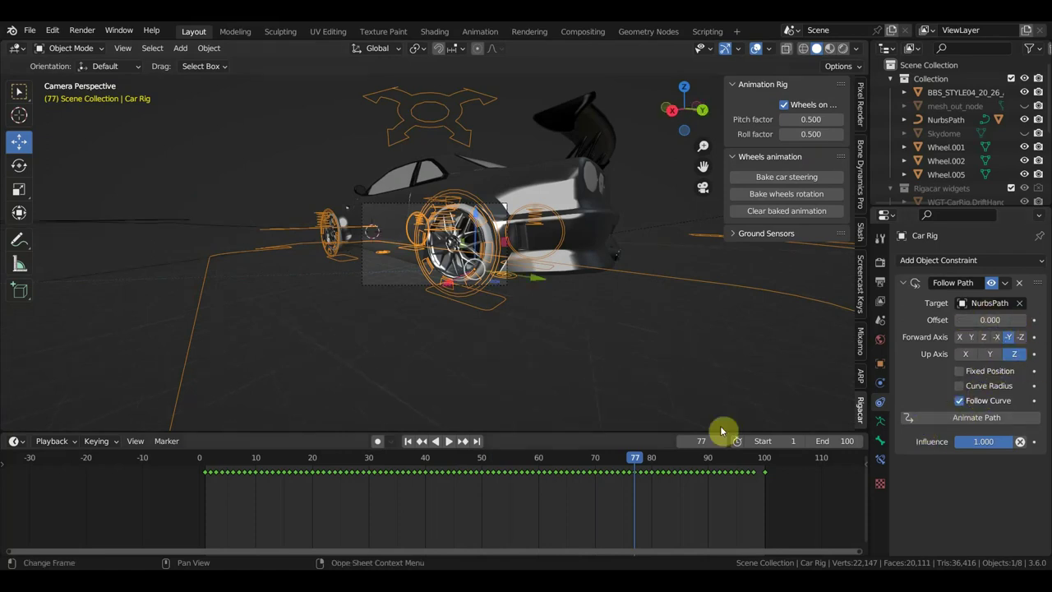
{"action": "left_click", "coordinate": [769, 462]}
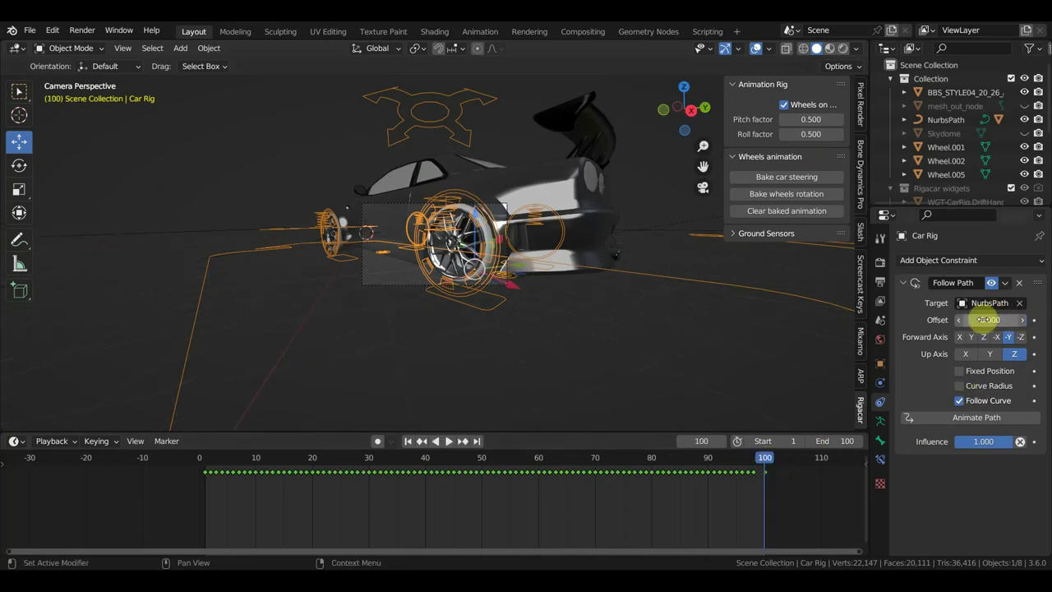
{"action": "left_click_drag", "start_coordinate": [991, 319], "coordinate": [991, 319]}
{"action": "type", "text": "1"}
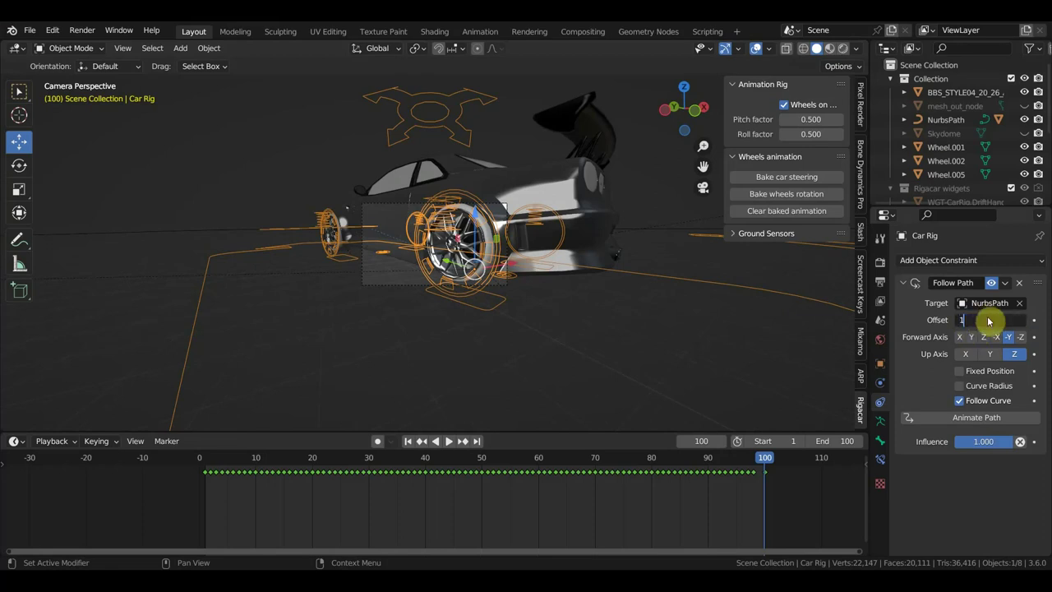
{"action": "key", "text": "Return"}
{"action": "left_click", "coordinate": [1034, 320]}
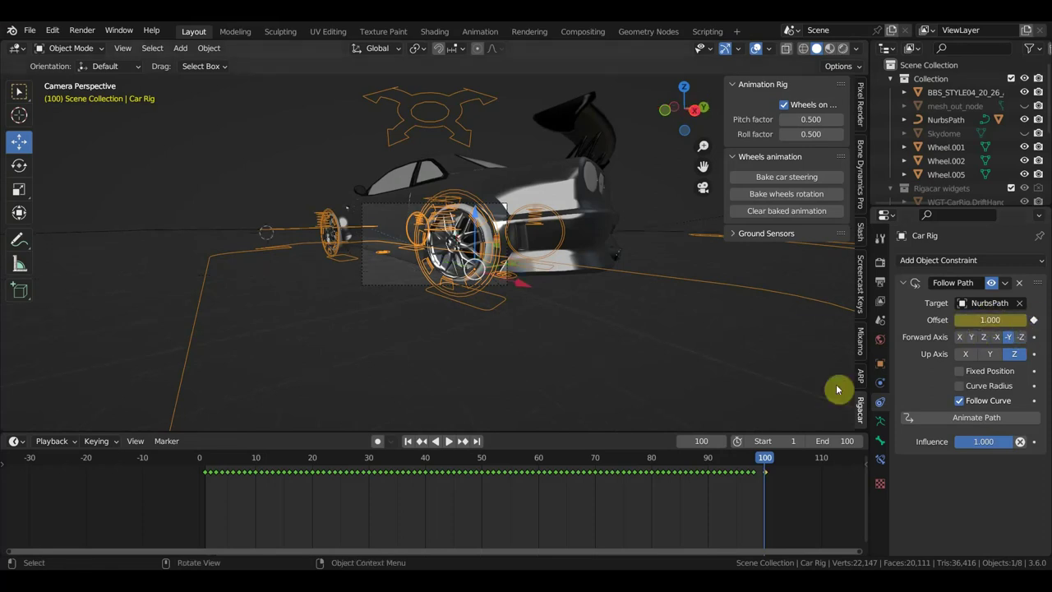
{"action": "key", "text": "space"}
{"action": "key", "text": "space"}
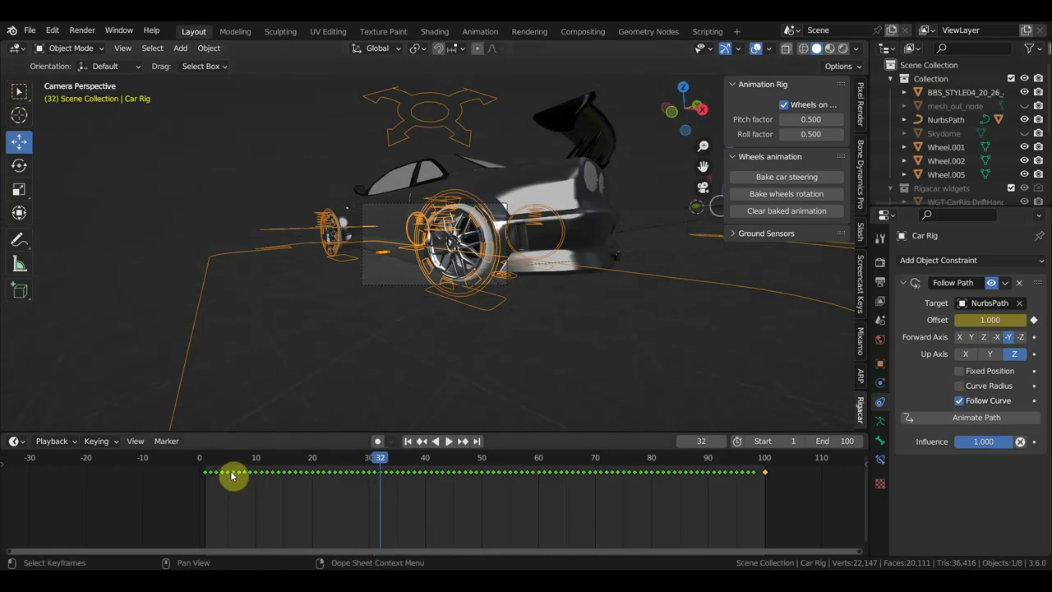
Keyframe path offset 0.000 at frame 1, play, and toggle wheels-on-ground on then off.
{"action": "left_click", "coordinate": [206, 463]}
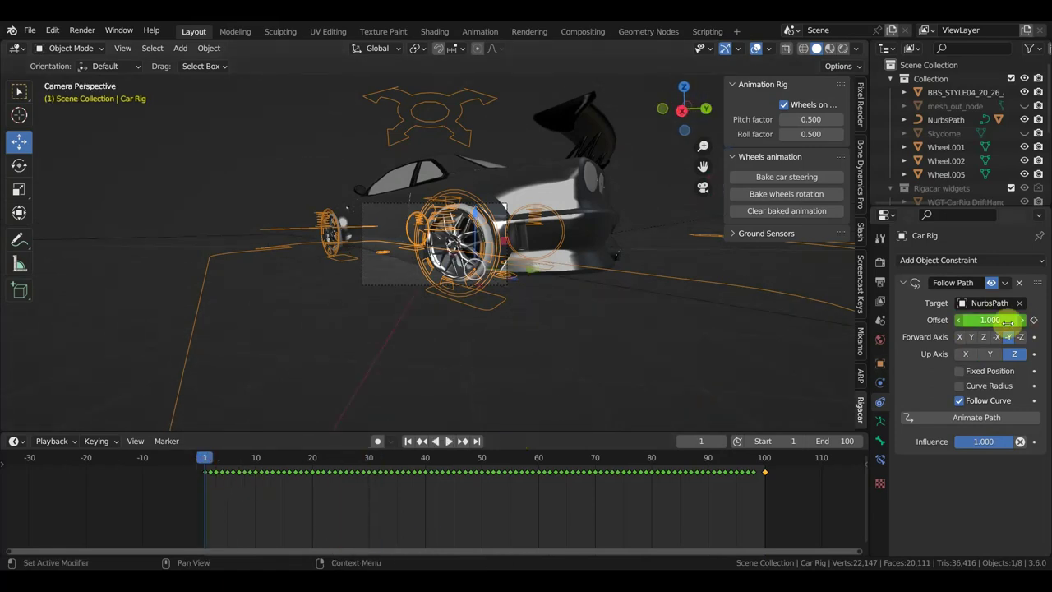
{"action": "left_click", "coordinate": [992, 320]}
{"action": "type", "text": "0"}
{"action": "key", "text": "Return"}
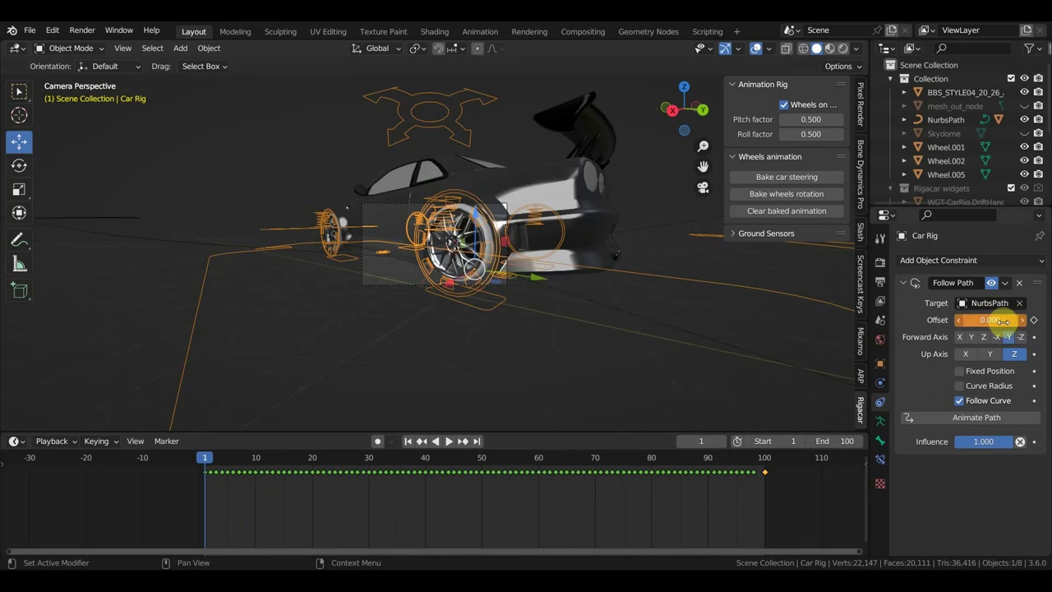
{"action": "left_click", "coordinate": [1034, 320]}
{"action": "key", "text": "space"}
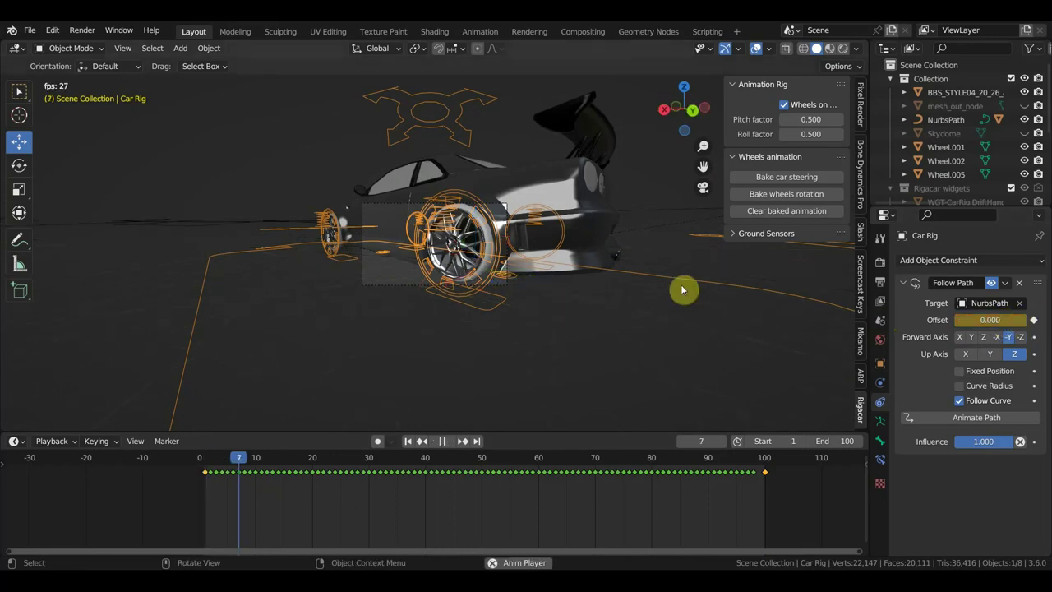
{"action": "left_click", "coordinate": [784, 106]}
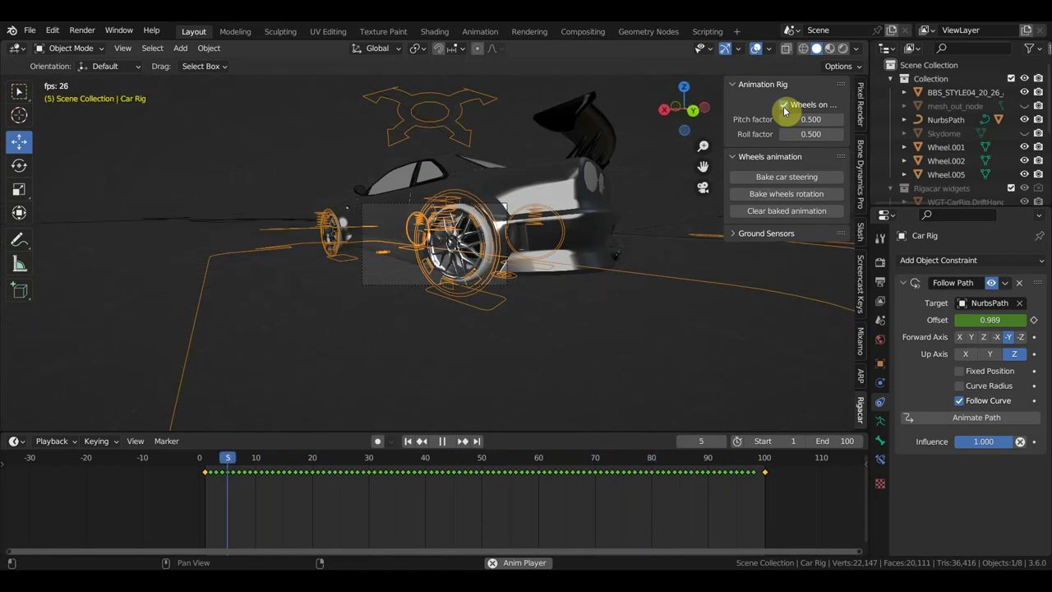
{"action": "left_click", "coordinate": [784, 106]}
{"action": "key", "text": "space"}
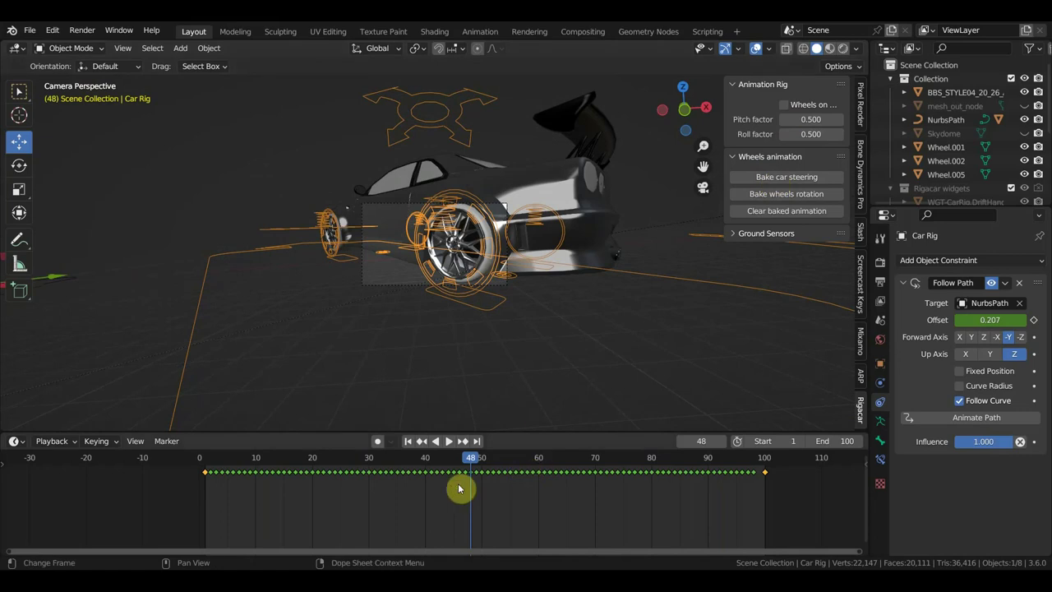
Bake the car steering and wheel rotation over frames 1–100.
{"action": "left_click", "coordinate": [764, 466]}
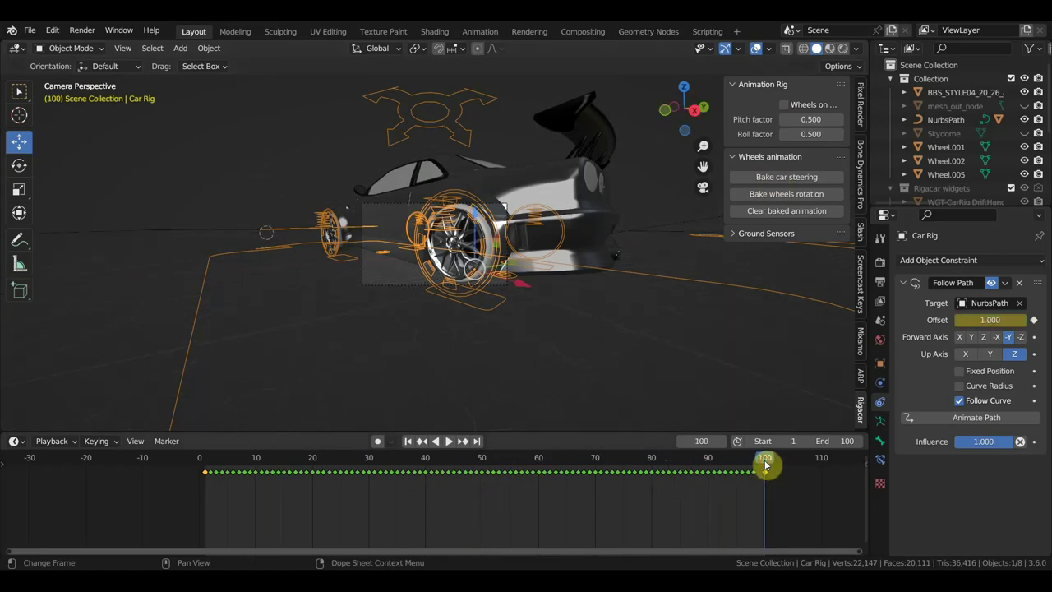
{"action": "left_click", "coordinate": [786, 177]}
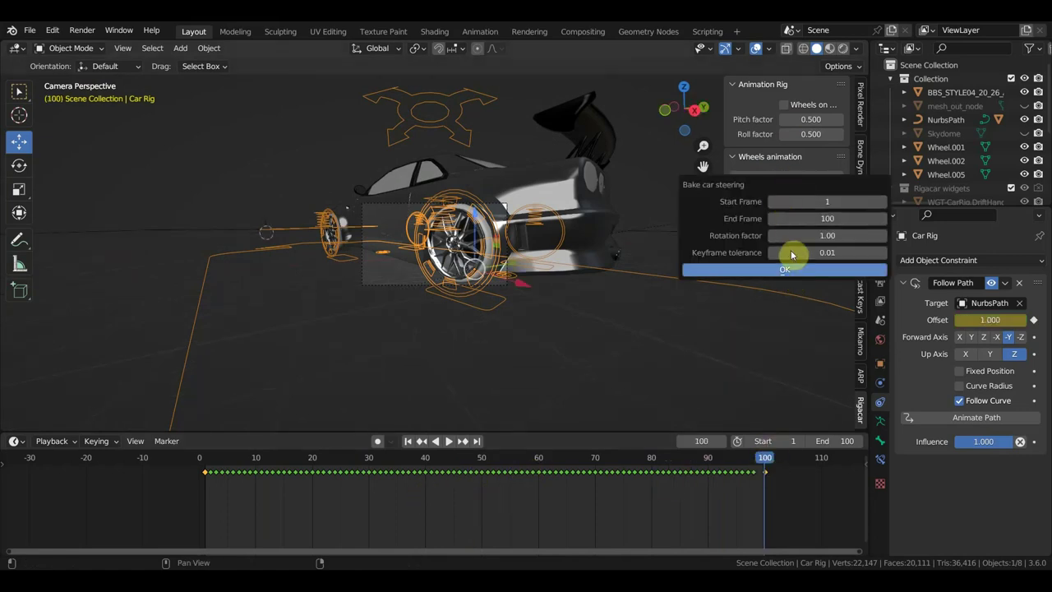
{"action": "left_click", "coordinate": [802, 271]}
{"action": "left_click", "coordinate": [809, 196]}
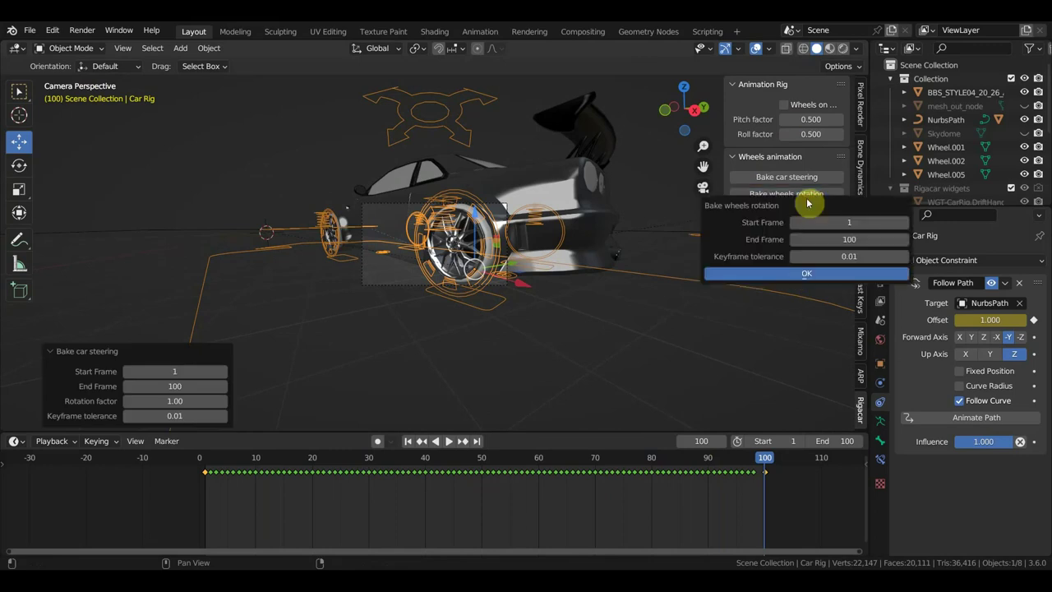
{"action": "left_click", "coordinate": [807, 275]}
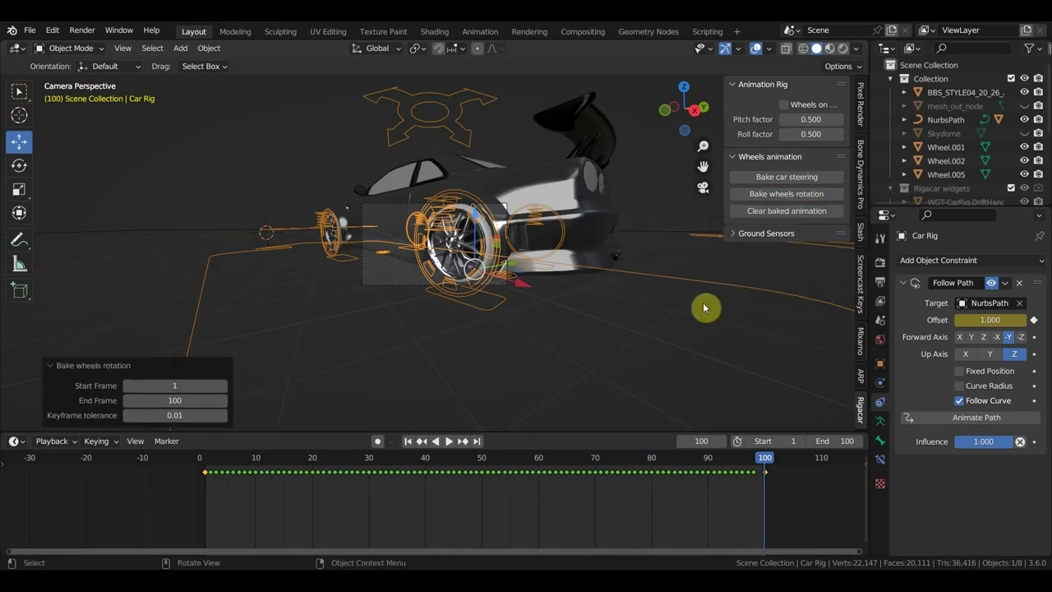
Play the baked animation, then delete all the path offset keyframes from the timeline.
{"action": "key", "text": "space"}
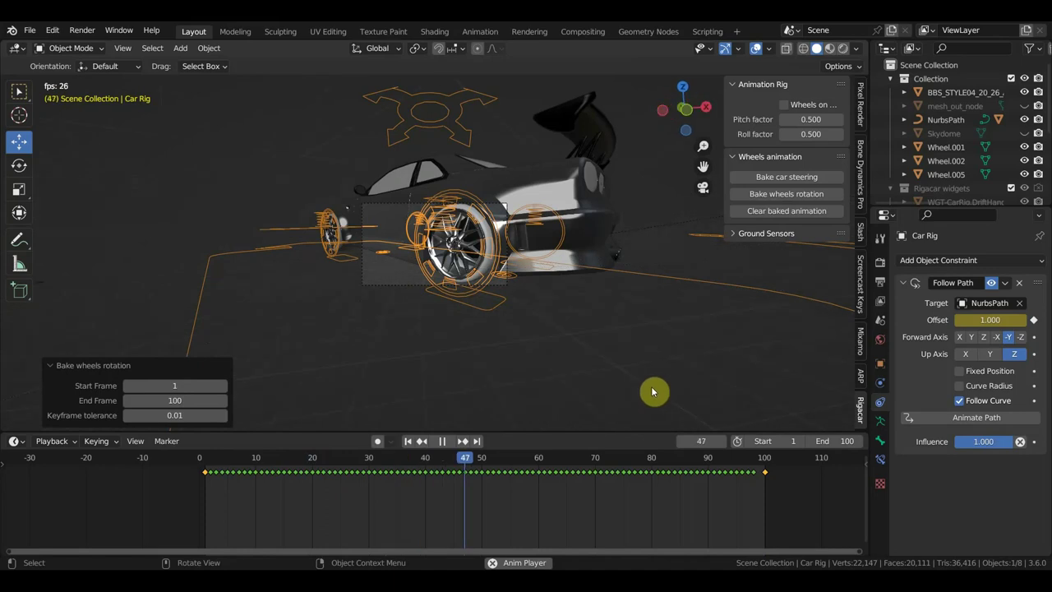
{"action": "key", "text": "space"}
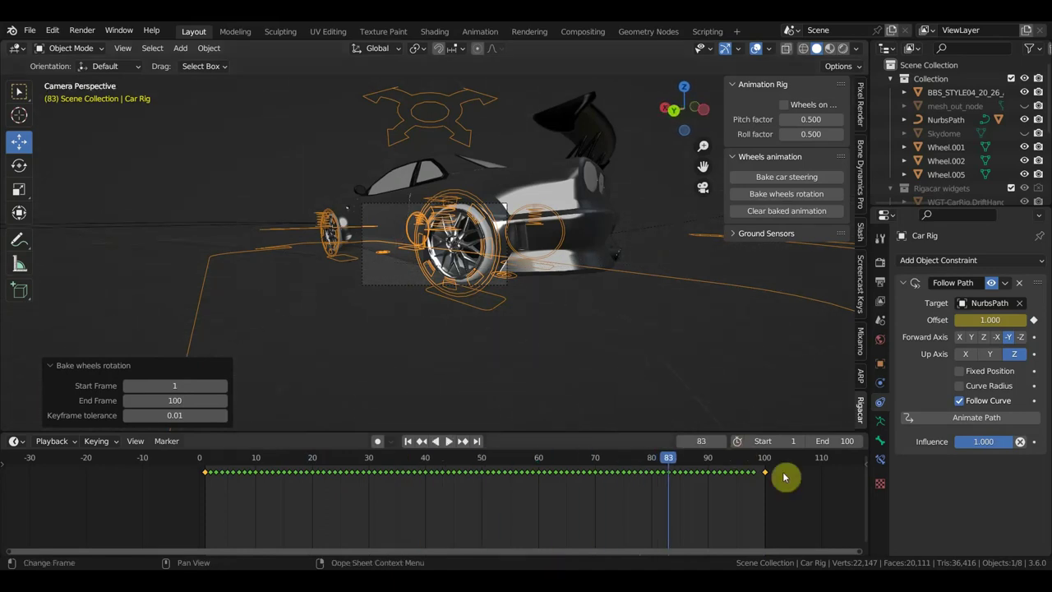
{"action": "left_click_drag", "start_coordinate": [787, 496], "coordinate": [190, 466]}
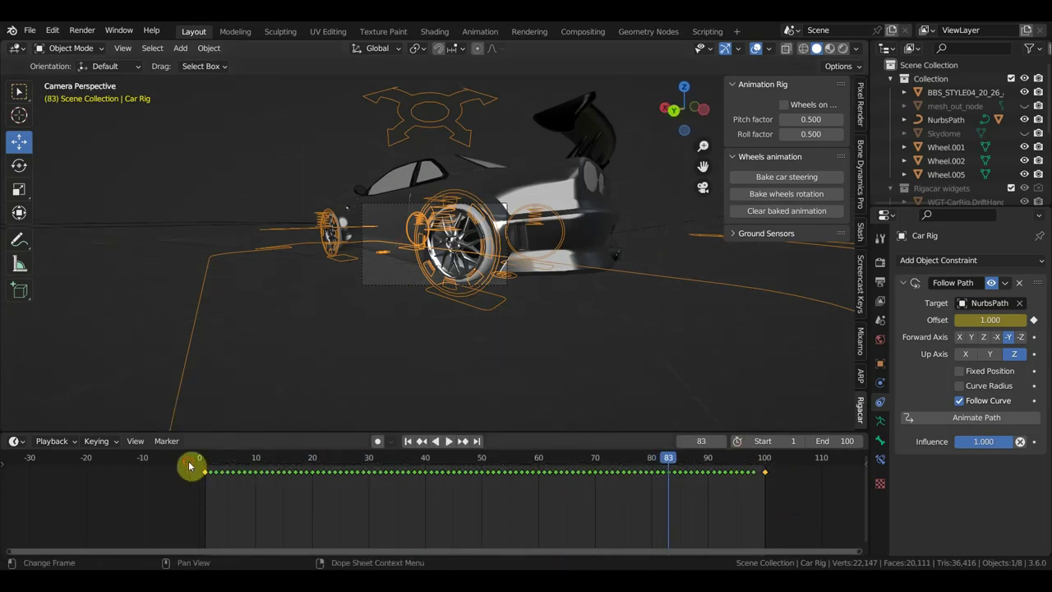
{"action": "key", "text": "Delete"}
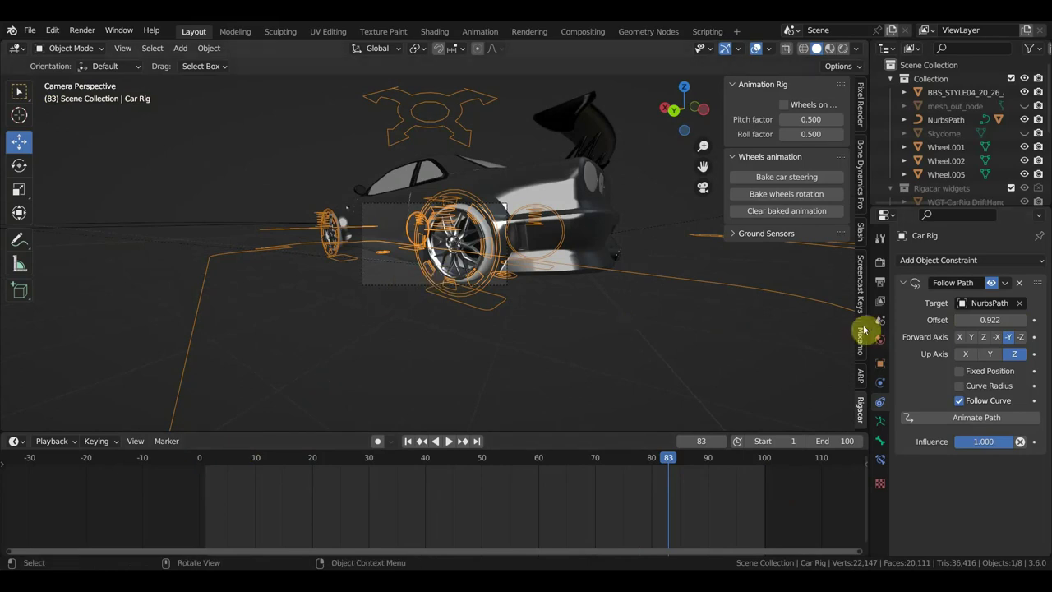
Put the car rig into Pose Mode and switch to the right orthographic view.
{"action": "left_click", "coordinate": [86, 49]}
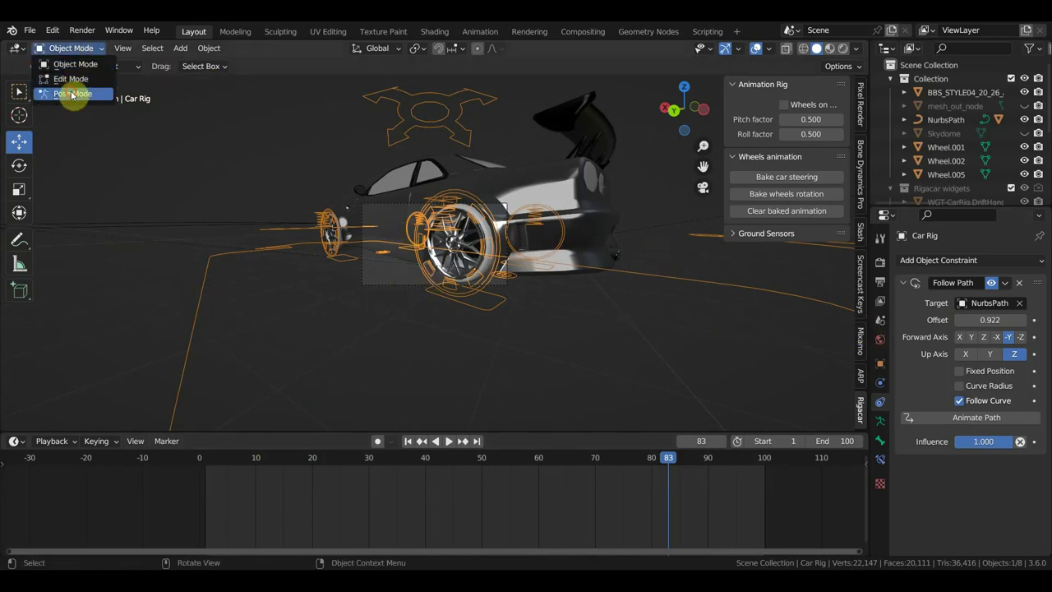
{"action": "left_click", "coordinate": [72, 93]}
{"action": "left_click", "coordinate": [206, 466]}
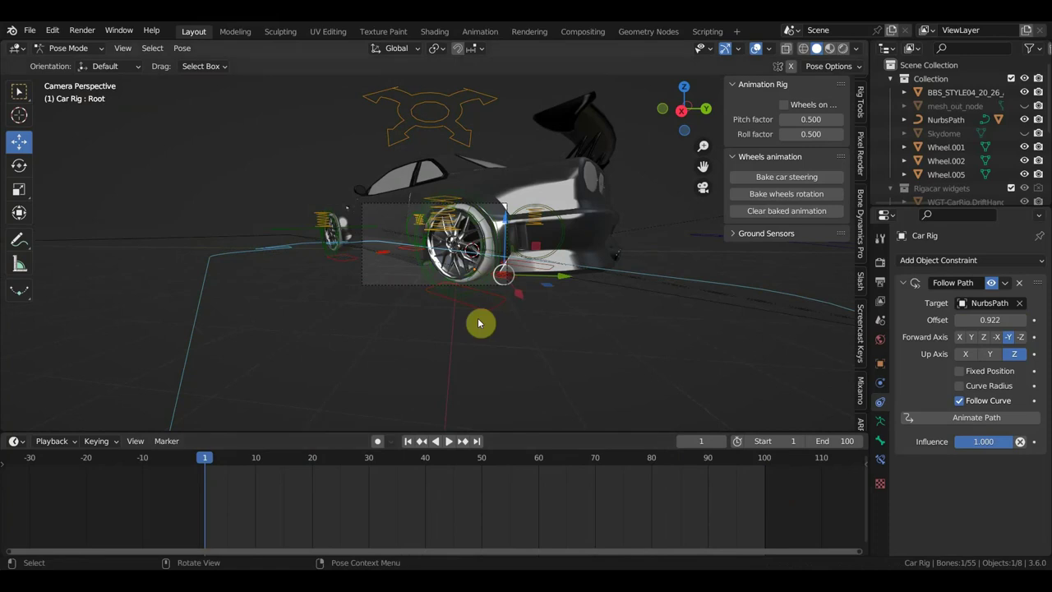
{"action": "key", "text": "KP_3"}
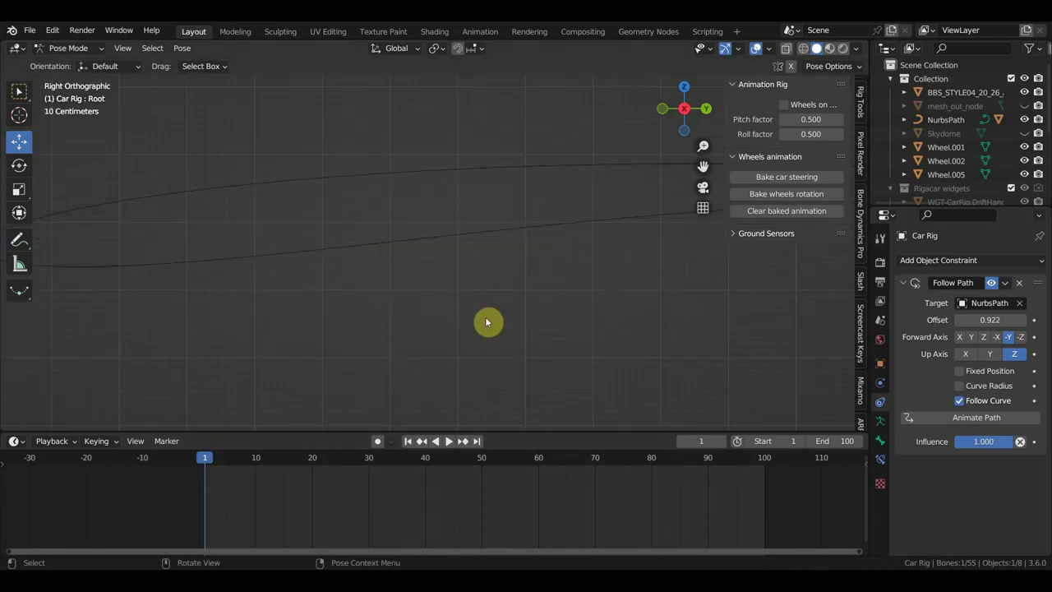
Frame the car in the side view, select all its bones, and bring up the Insert Keyframe menu.
{"action": "scroll", "coordinate": [468, 320], "scroll_direction": "down", "scroll_amount": 4}
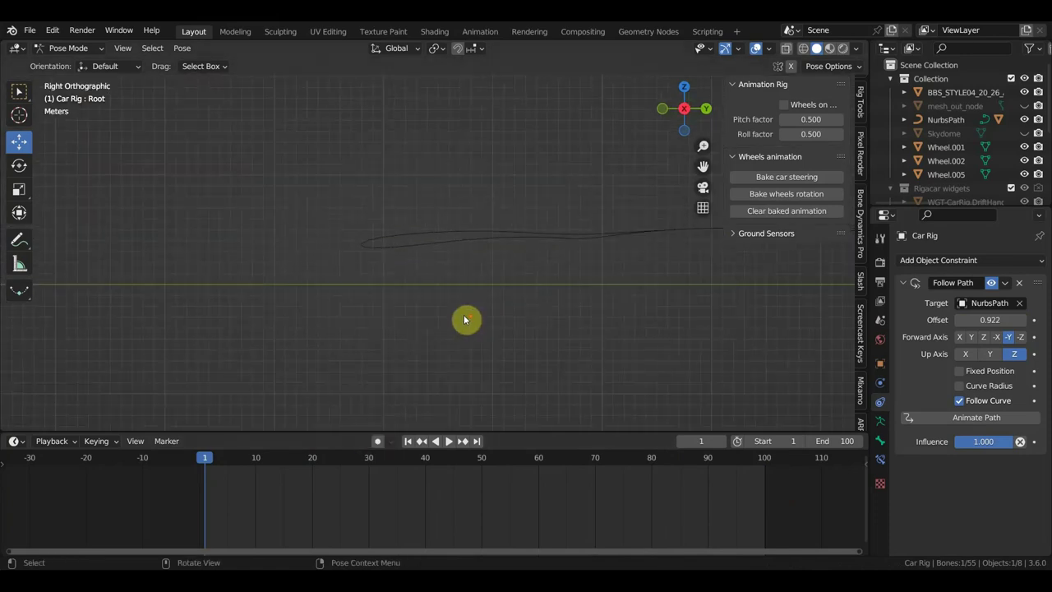
{"action": "mouse_move", "coordinate": [571, 291]}
{"action": "middle_mouse_down", "text": "shift"}
{"action": "mouse_move", "coordinate": [165, 313]}
{"action": "mouse_move", "coordinate": [954, 328]}
{"action": "middle_mouse_up", "text": "shift"}
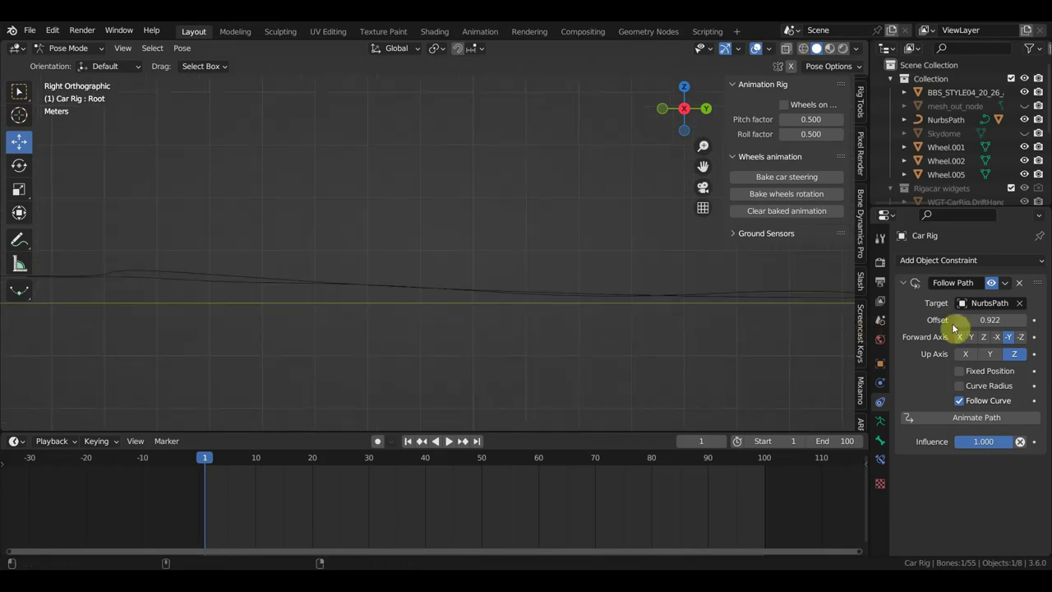
{"action": "scroll", "coordinate": [679, 346], "scroll_direction": "down", "scroll_amount": 3}
{"action": "mouse_move", "coordinate": [700, 317]}
{"action": "middle_mouse_down", "text": "shift"}
{"action": "mouse_move", "coordinate": [364, 351]}
{"action": "mouse_move", "coordinate": [395, 348]}
{"action": "middle_mouse_up", "text": "shift"}
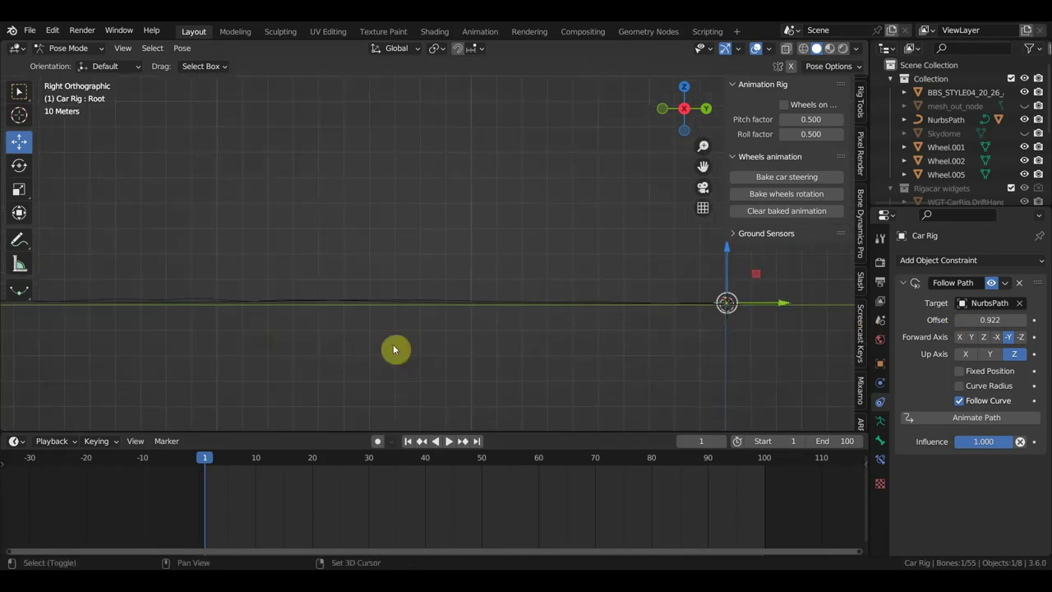
{"action": "mouse_move", "coordinate": [706, 340]}
{"action": "middle_mouse_down", "text": "shift"}
{"action": "mouse_move", "coordinate": [390, 337]}
{"action": "mouse_move", "coordinate": [390, 321]}
{"action": "mouse_move", "coordinate": [531, 235]}
{"action": "middle_mouse_up", "text": "shift"}
{"action": "scroll", "coordinate": [390, 321], "scroll_direction": "up", "scroll_amount": 5}
{"action": "scroll", "coordinate": [416, 309], "scroll_direction": "up", "scroll_amount": 2}
{"action": "scroll", "coordinate": [528, 238], "scroll_direction": "up", "scroll_amount": 1}
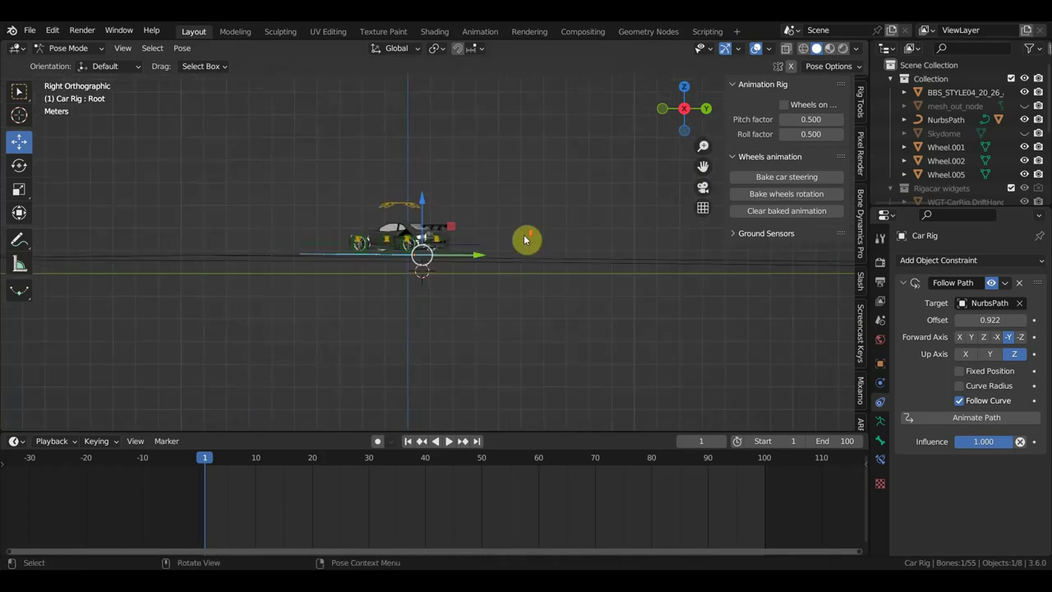
{"action": "scroll", "coordinate": [526, 240], "scroll_direction": "up", "scroll_amount": 3}
{"action": "scroll", "coordinate": [526, 239], "scroll_direction": "up", "scroll_amount": 3}
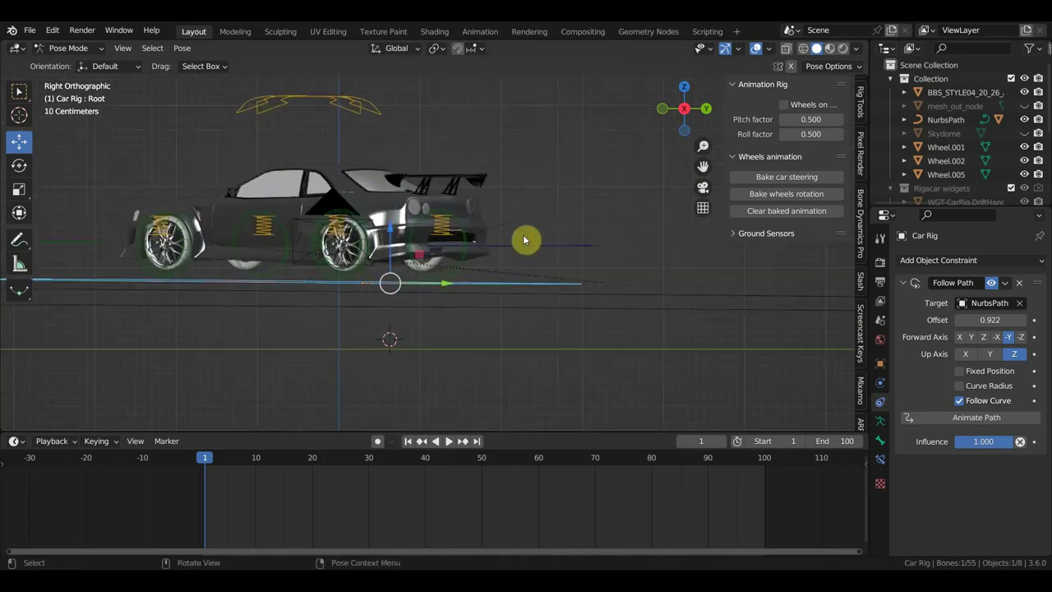
{"action": "key", "text": "a"}
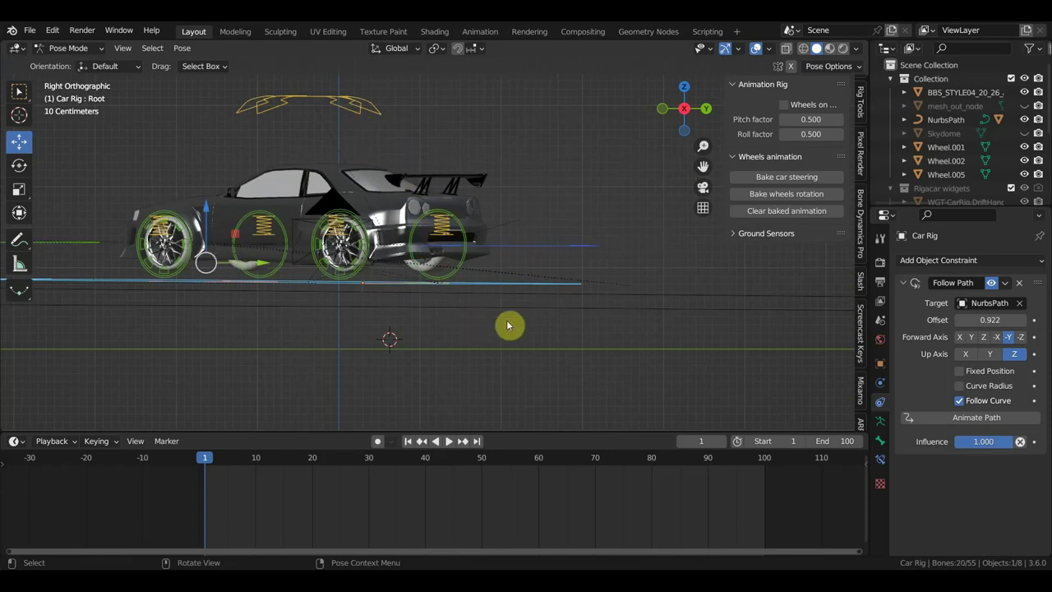
{"action": "key", "text": "i"}
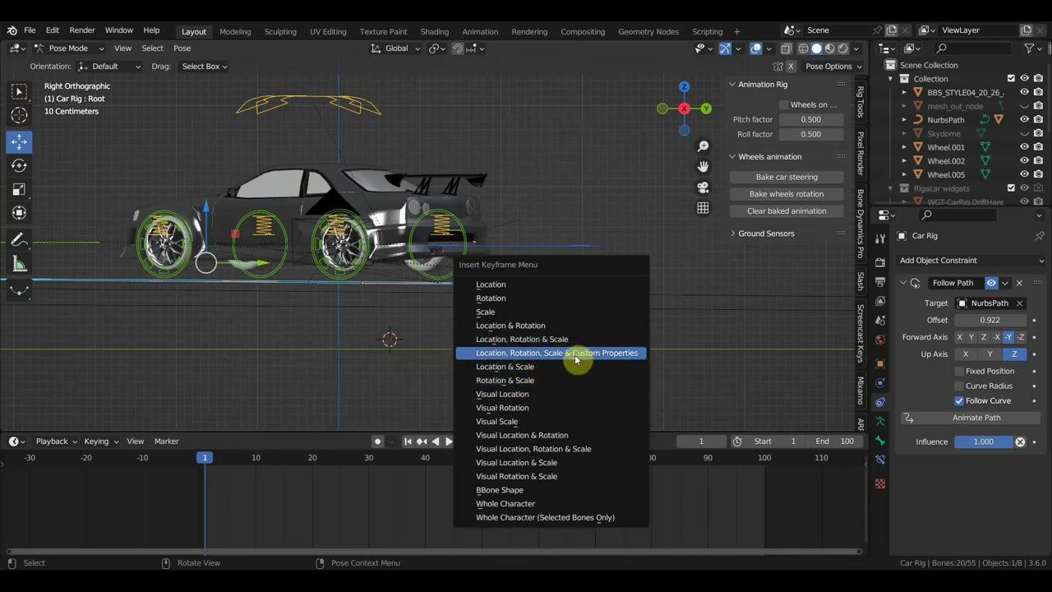
Key all rig bones with LocRotScale & Custom Props at frames 1 and 100.
{"action": "left_click", "coordinate": [576, 353]}
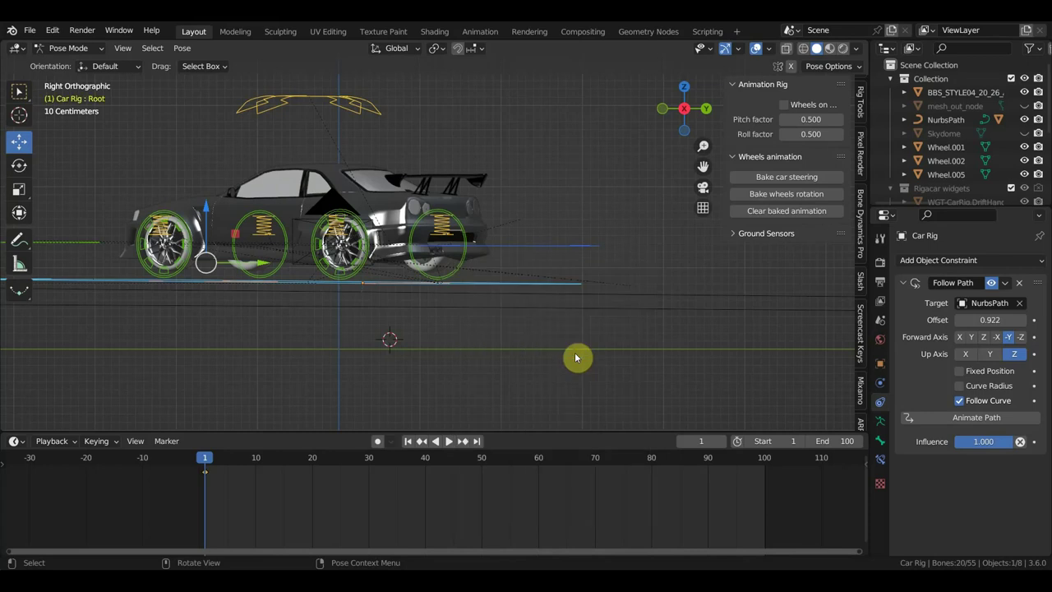
{"action": "left_click", "coordinate": [765, 459]}
{"action": "key", "text": "space"}
{"action": "scroll", "coordinate": [690, 401], "scroll_direction": "down", "scroll_amount": 3}
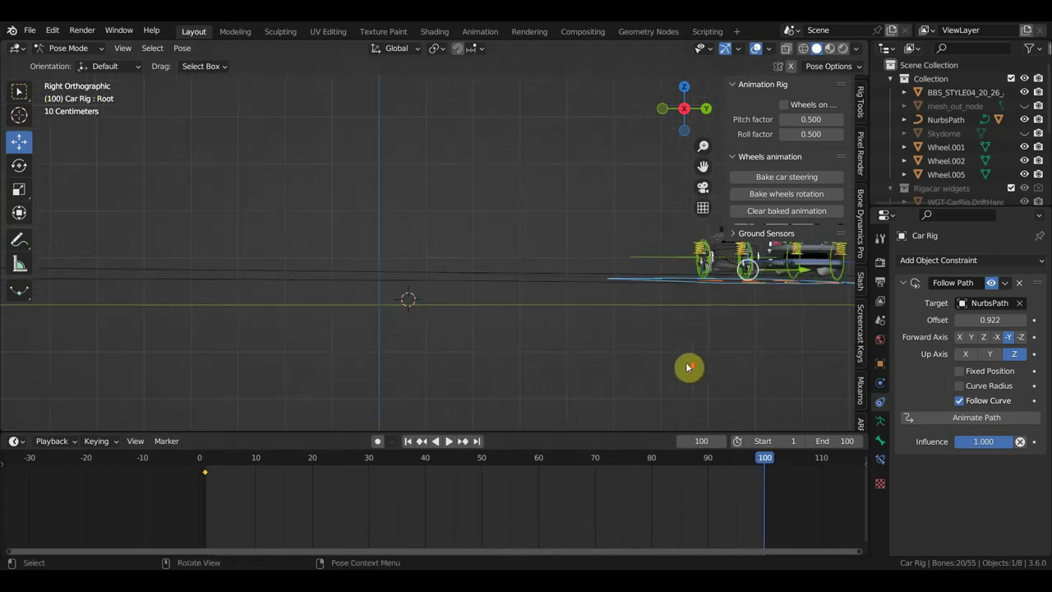
{"action": "scroll", "coordinate": [658, 321], "scroll_direction": "down", "scroll_amount": 1}
{"action": "key", "text": "i"}
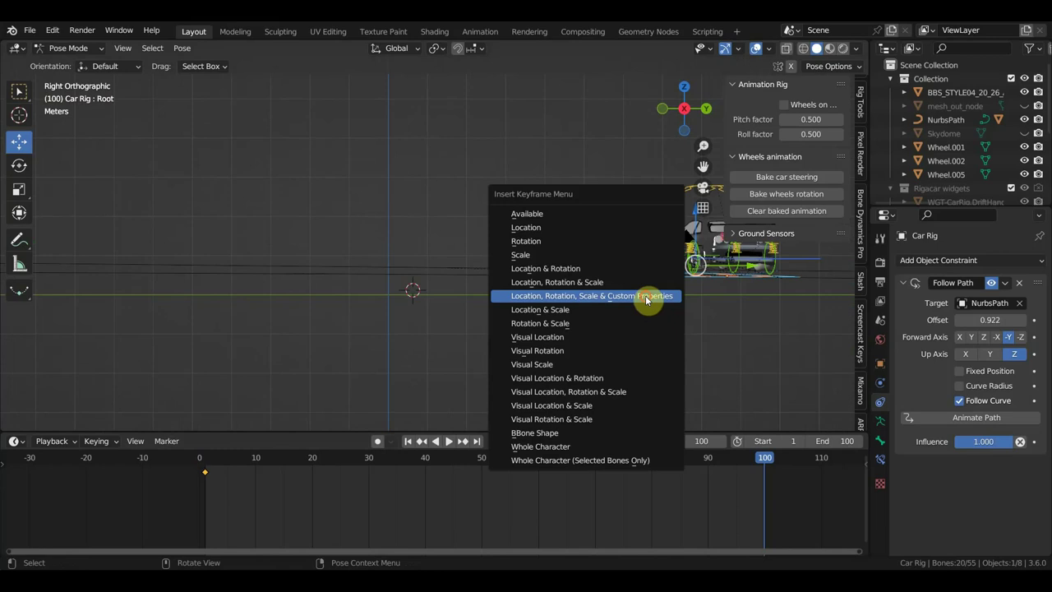
{"action": "left_click", "coordinate": [646, 298]}
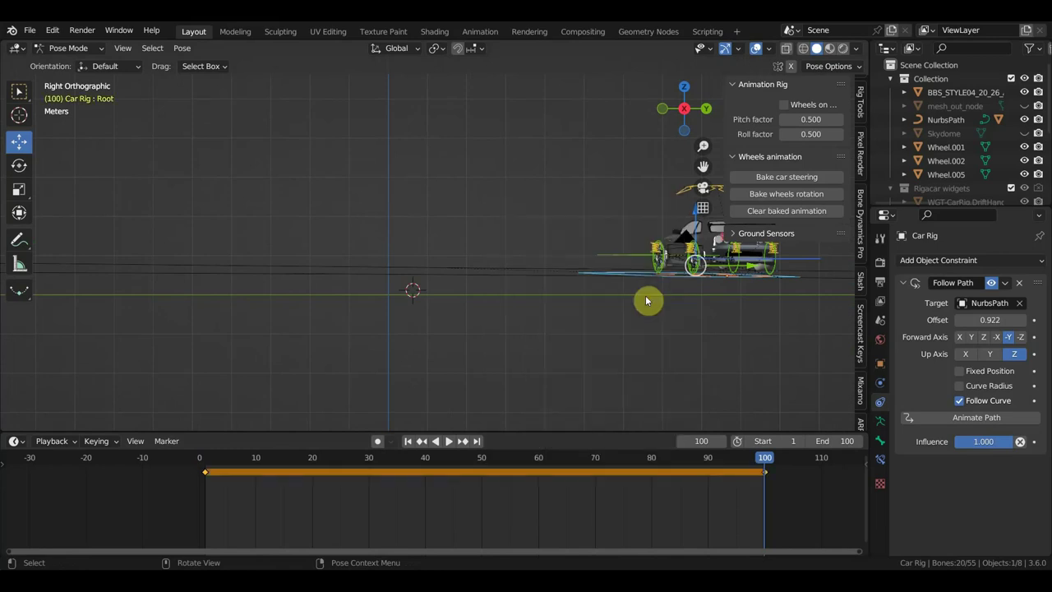
From frame 1, bake steering and wheel rotation over 1–100, then play it through the camera.
{"action": "left_click", "coordinate": [206, 459]}
{"action": "left_click", "coordinate": [802, 176]}
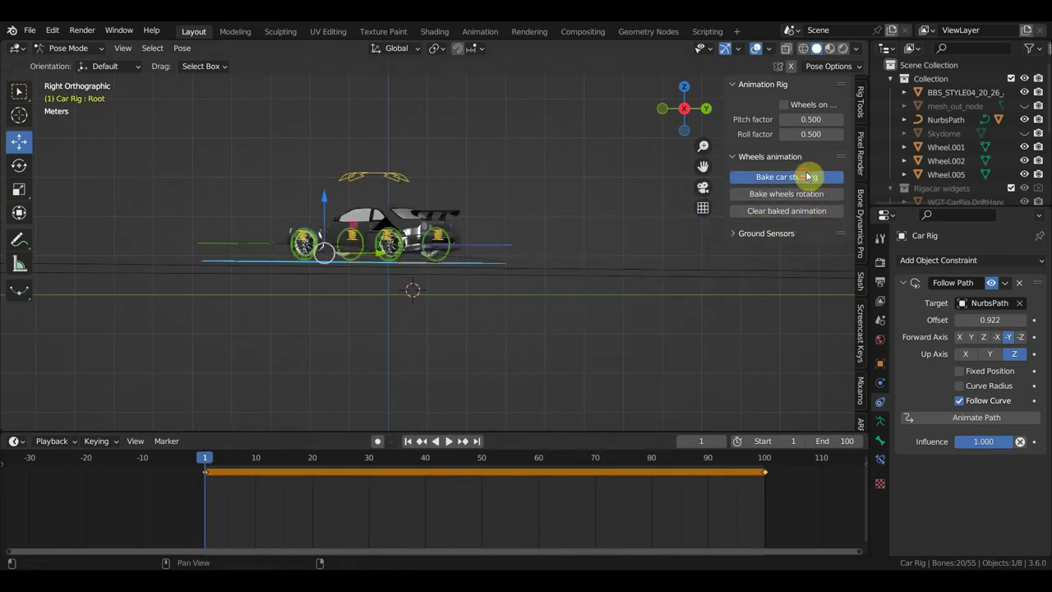
{"action": "left_click", "coordinate": [820, 270]}
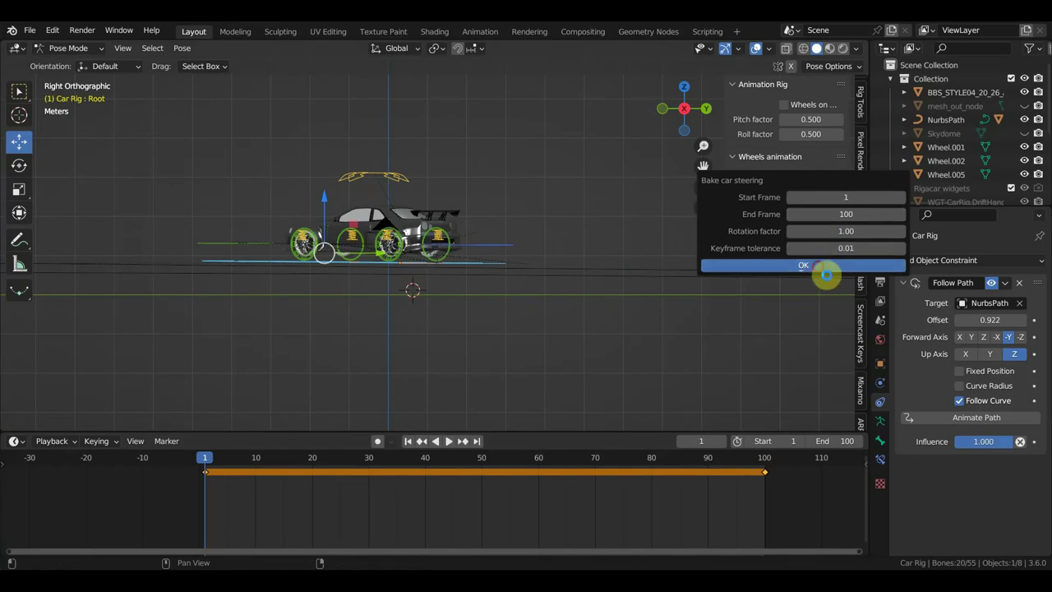
{"action": "left_click", "coordinate": [800, 196]}
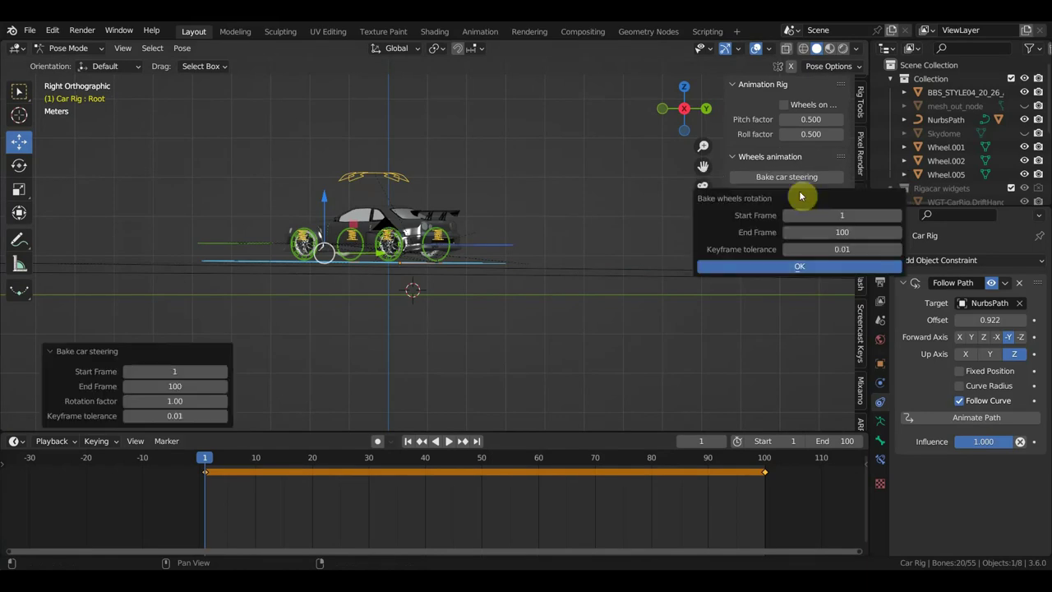
{"action": "left_click", "coordinate": [804, 266]}
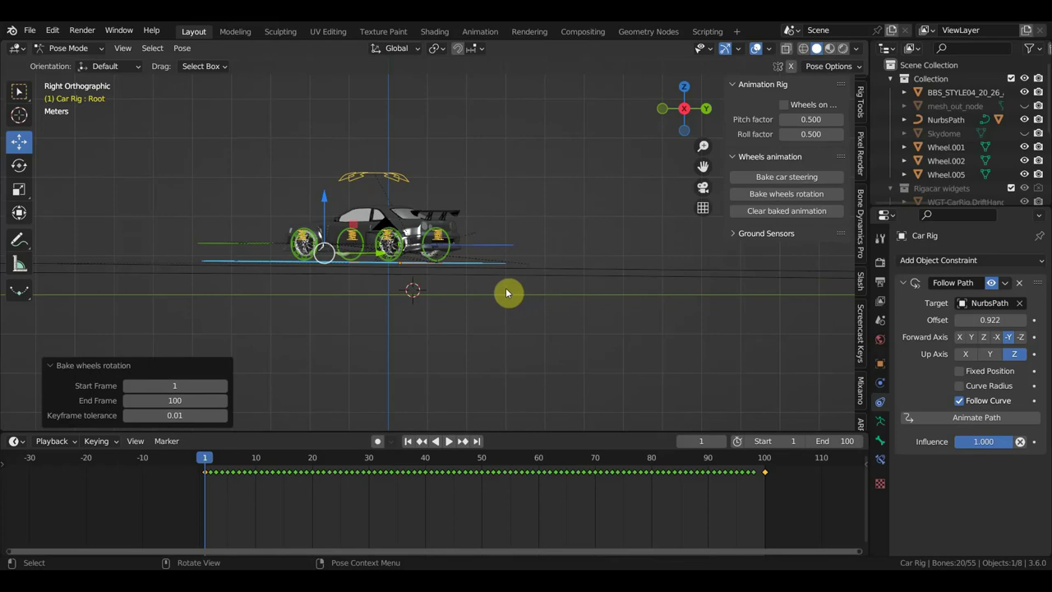
{"action": "key", "text": "space"}
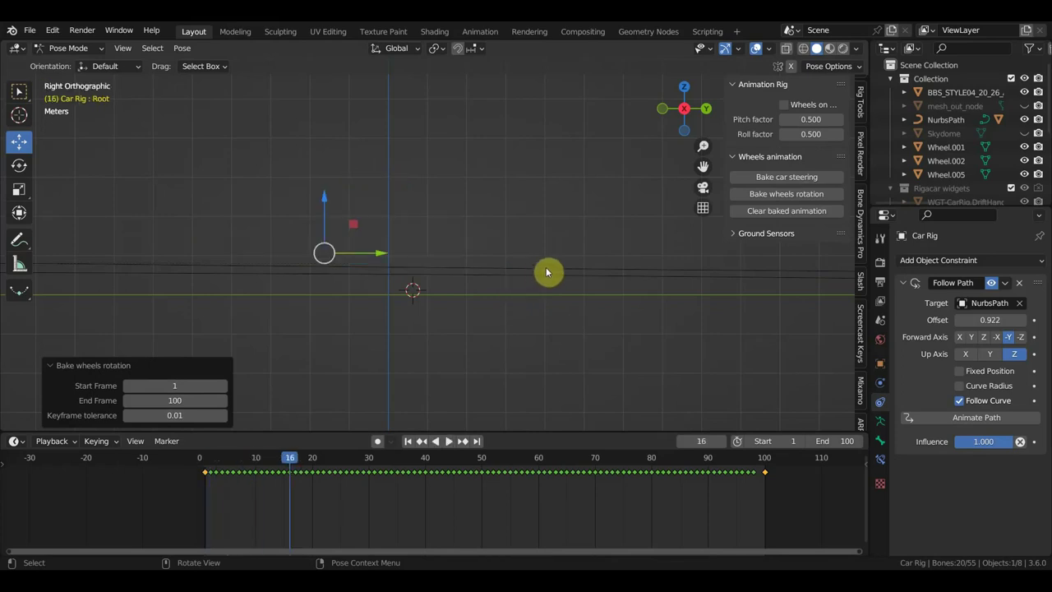
{"action": "key", "text": "KP_0"}
{"action": "key", "text": "space"}
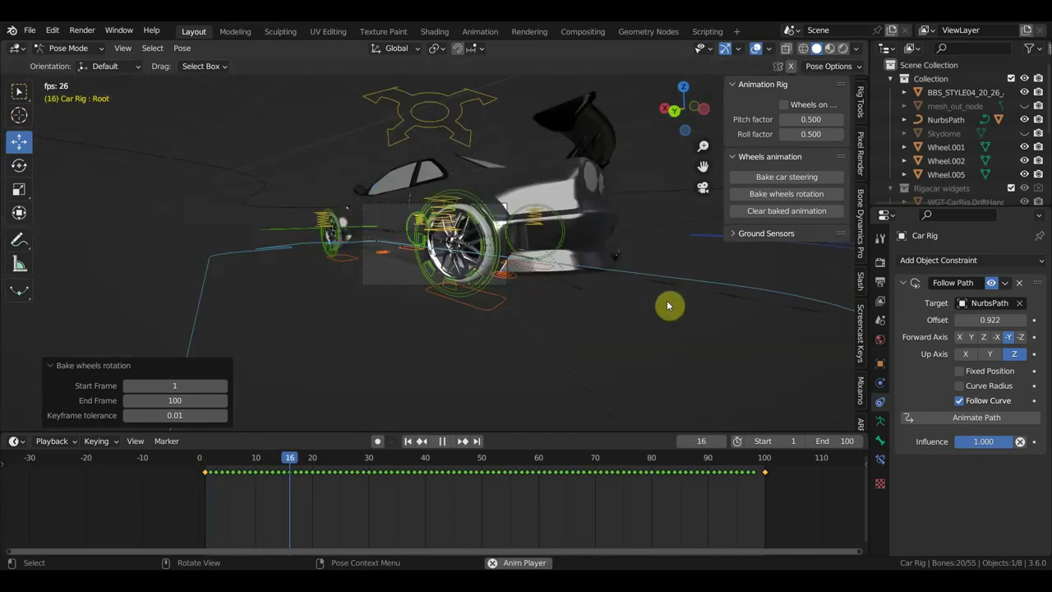
Enable 'Wheels on ground', toggle Ground Sensors, and scrub the timeline to frame 24.
{"action": "left_click", "coordinate": [783, 104]}
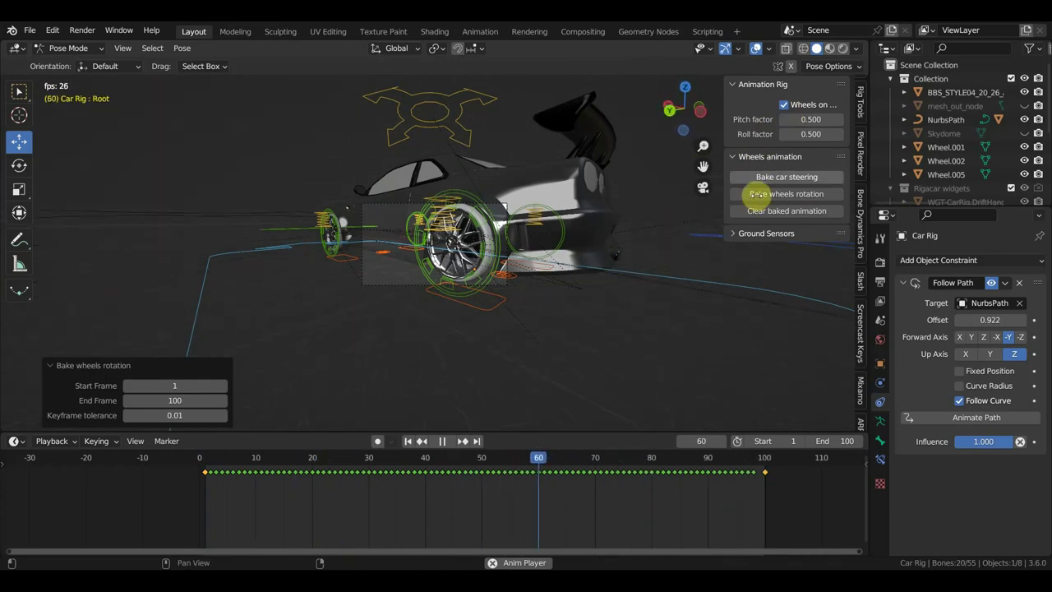
{"action": "left_click", "coordinate": [739, 234]}
{"action": "left_click", "coordinate": [737, 235]}
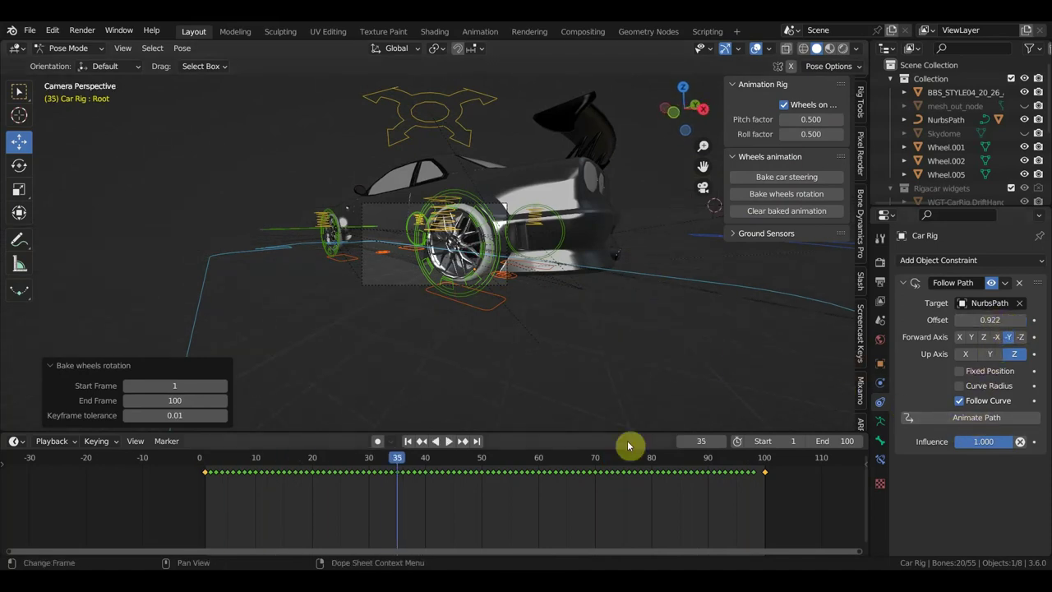
{"action": "mouse_move", "coordinate": [401, 458]}
{"action": "left_mouse_down"}
{"action": "mouse_move", "coordinate": [757, 466]}
{"action": "mouse_move", "coordinate": [504, 464]}
{"action": "left_mouse_up"}
{"action": "left_click_drag", "start_coordinate": [332, 467], "coordinate": [334, 467]}
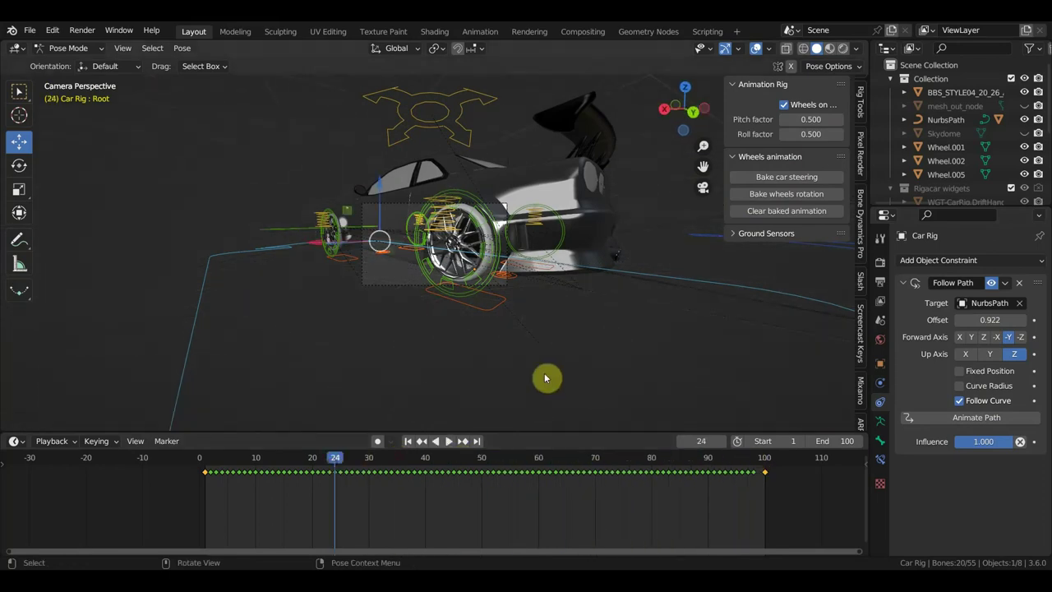
Inspect the car's baked drive from the front, camera and right side views.
{"action": "key", "text": "KP_1"}
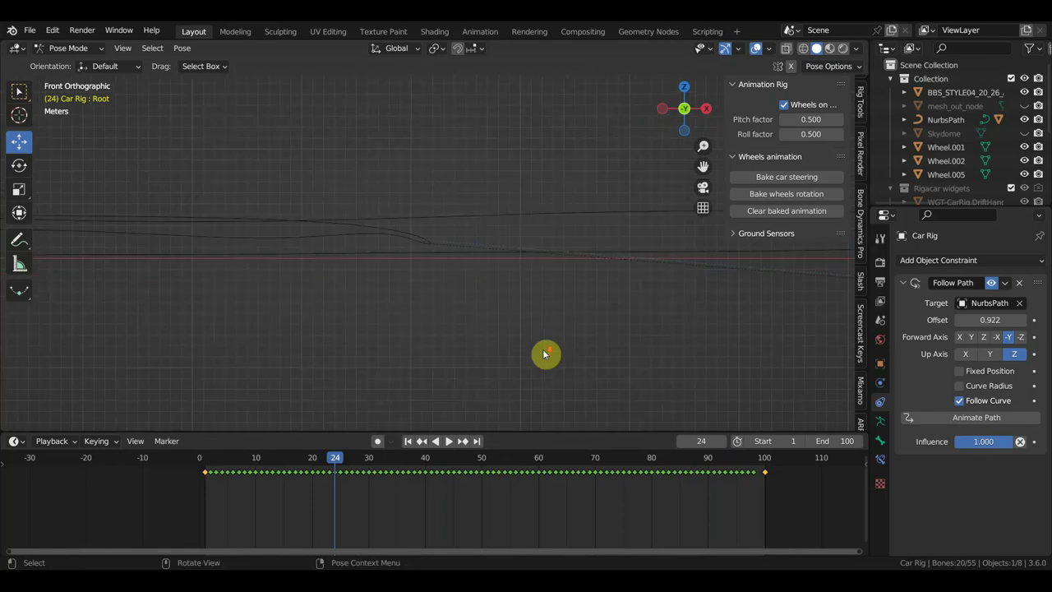
{"action": "mouse_move", "coordinate": [564, 345]}
{"action": "middle_mouse_down"}
{"action": "mouse_move", "coordinate": [254, 339]}
{"action": "mouse_move", "coordinate": [208, 305]}
{"action": "middle_mouse_up"}
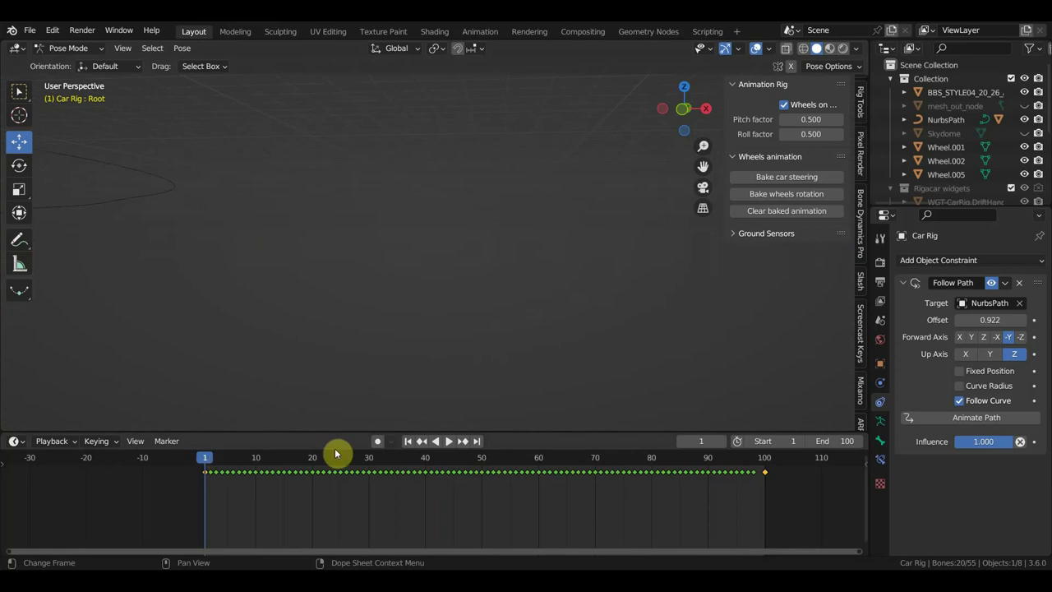
{"action": "key", "text": "KP_0"}
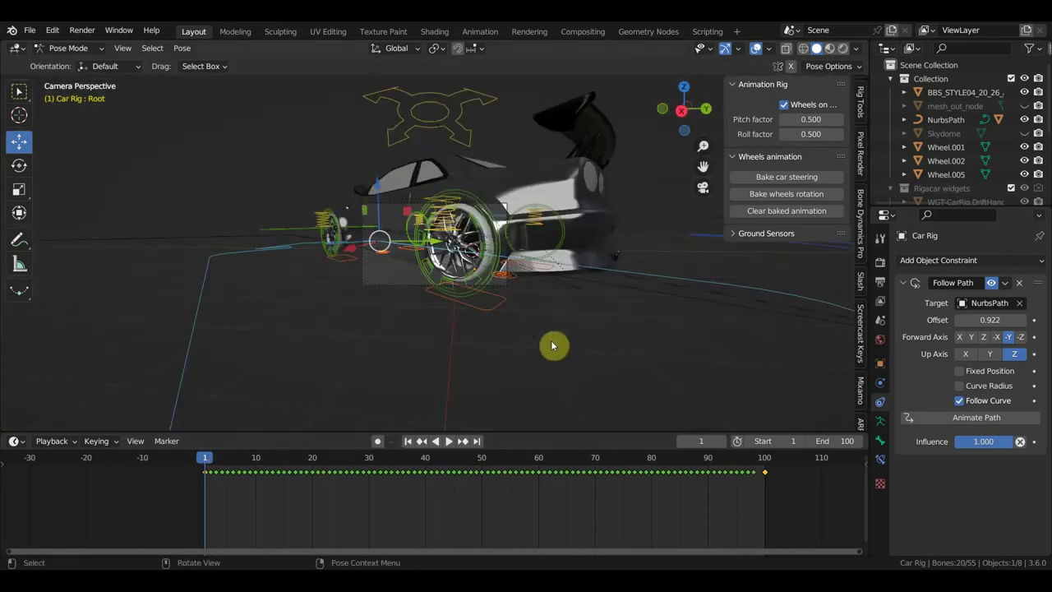
{"action": "key", "text": "KP_3"}
{"action": "middle_click_drag", "start_coordinate": [553, 345], "coordinate": [472, 272], "text": "shift"}
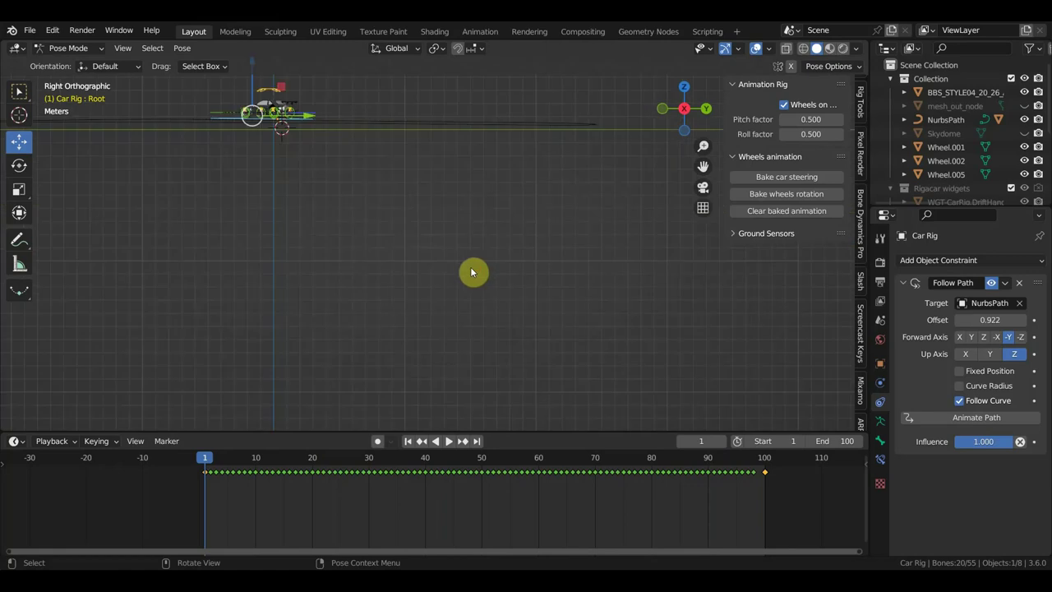
{"action": "scroll", "coordinate": [580, 394], "scroll_direction": "up", "scroll_amount": 3}
{"action": "mouse_move", "coordinate": [674, 63]}
{"action": "middle_mouse_down", "text": "shift"}
{"action": "mouse_move", "coordinate": [420, 157]}
{"action": "mouse_move", "coordinate": [576, 324]}
{"action": "middle_mouse_up", "text": "shift"}
{"action": "scroll", "coordinate": [567, 316], "scroll_direction": "up", "scroll_amount": 2}
{"action": "scroll", "coordinate": [549, 288], "scroll_direction": "up", "scroll_amount": 2}
{"action": "scroll", "coordinate": [538, 267], "scroll_direction": "up", "scroll_amount": 2}
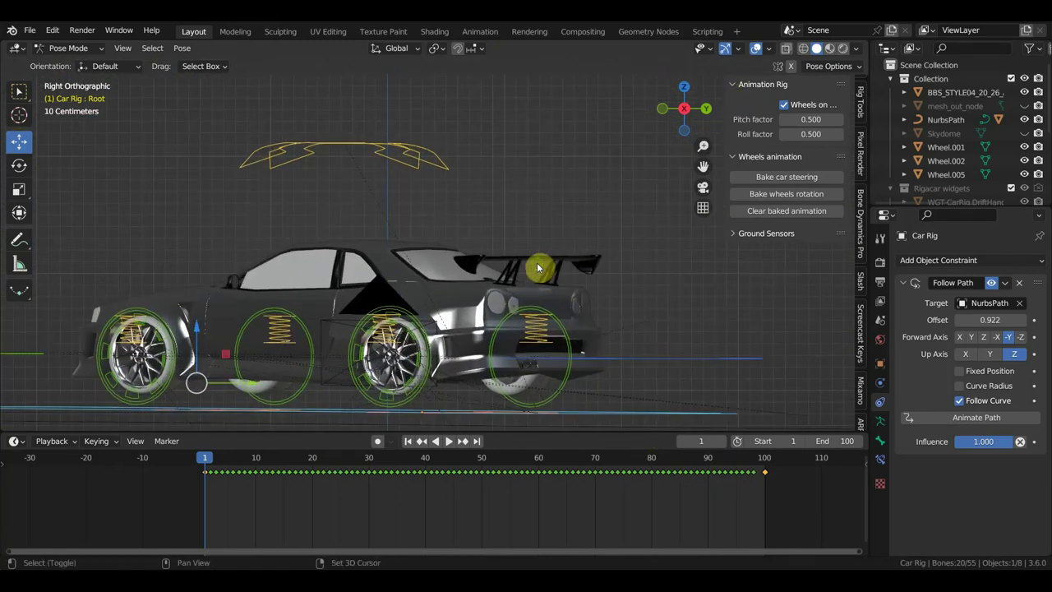
{"action": "middle_click_drag", "start_coordinate": [539, 267], "coordinate": [578, 227]}
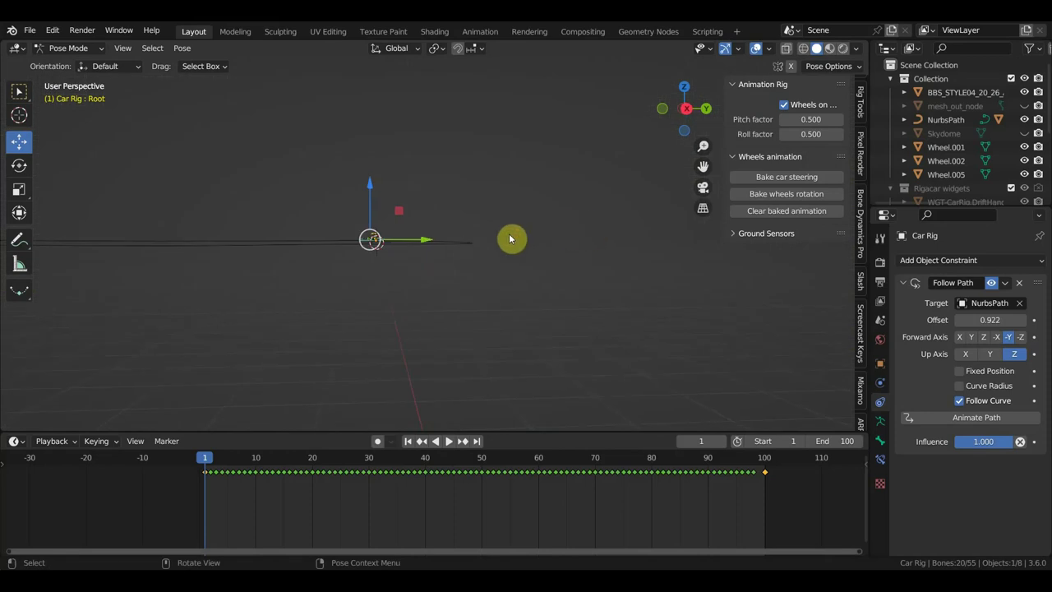
{"action": "key", "text": "KP_3"}
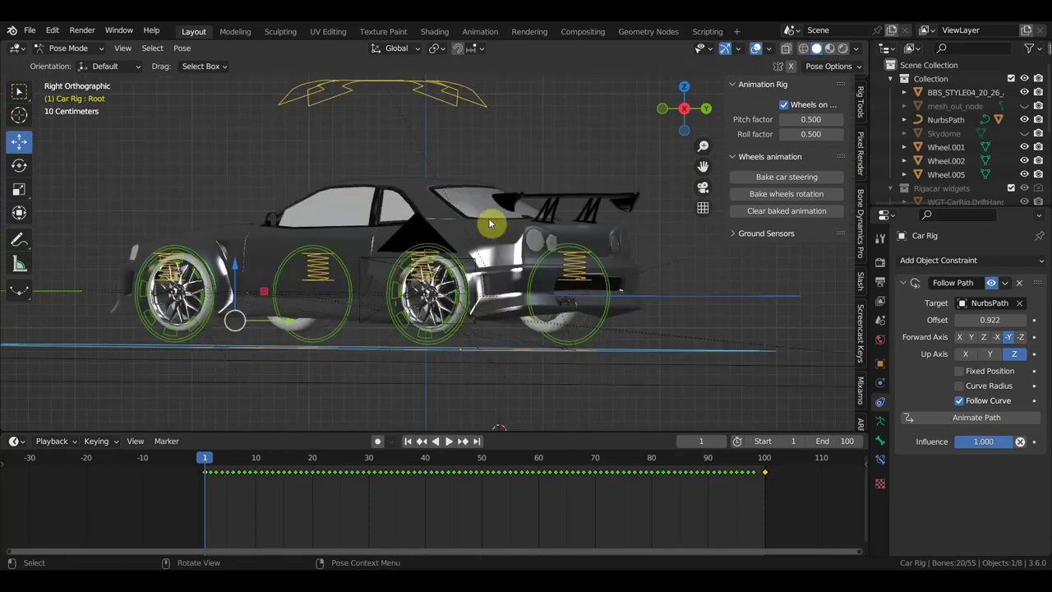
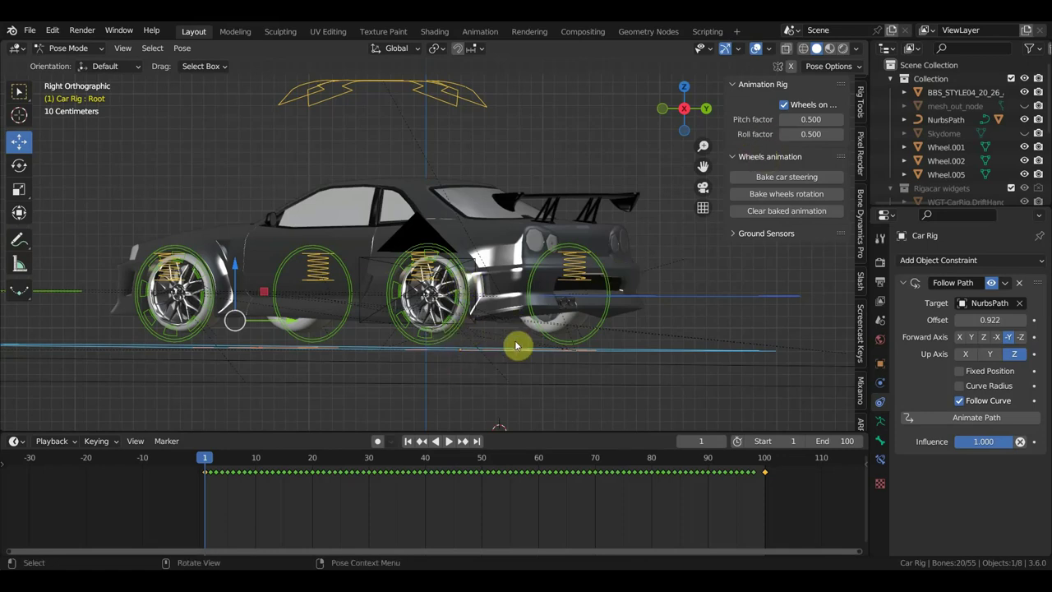
Slide the rig's root bone about 0.87 m along Y.
{"action": "left_click", "coordinate": [336, 348]}
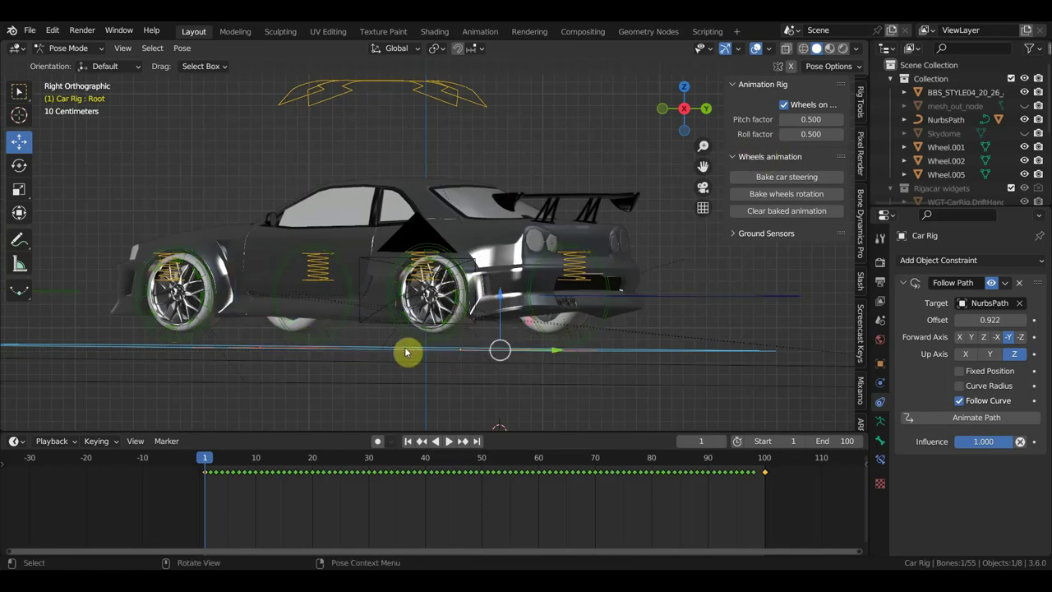
{"action": "key", "text": "g"}
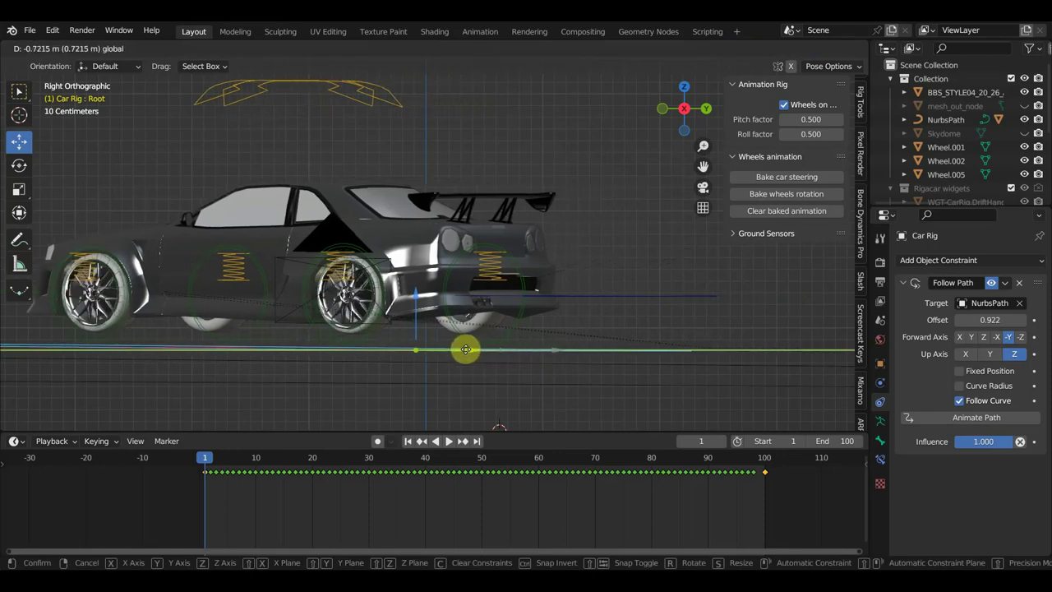
{"action": "left_click", "coordinate": [640, 378]}
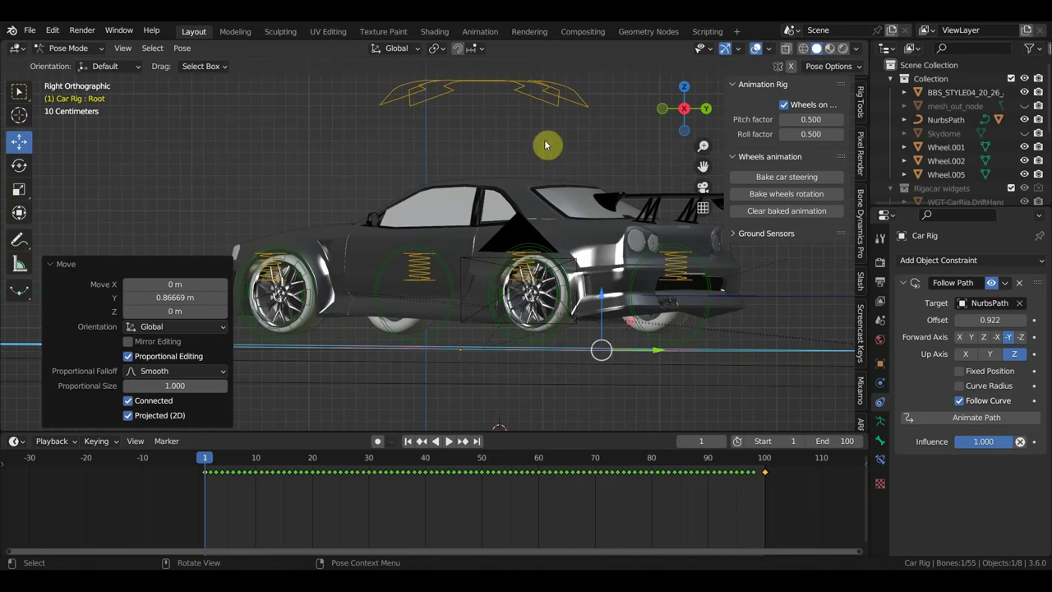
Lower the suspension bone slightly and tilt it by -5.6°, undoing the extra move.
{"action": "left_click", "coordinate": [552, 113]}
{"action": "scroll", "coordinate": [526, 111], "scroll_direction": "down", "scroll_amount": 1}
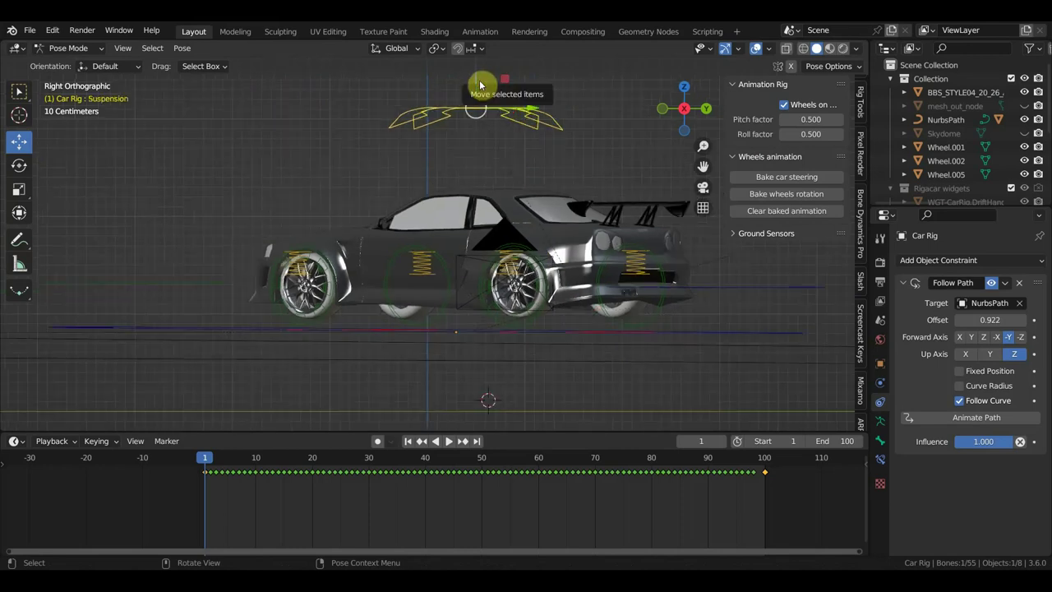
{"action": "scroll", "coordinate": [482, 88], "scroll_direction": "down", "scroll_amount": 1}
{"action": "left_click_drag", "start_coordinate": [470, 88], "coordinate": [473, 92]}
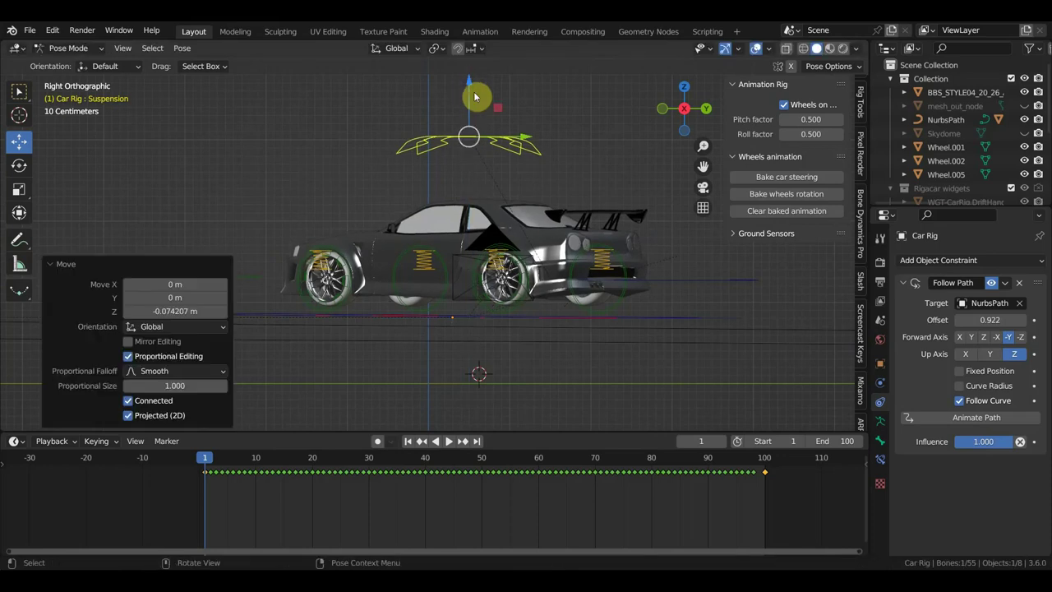
{"action": "key", "text": "r"}
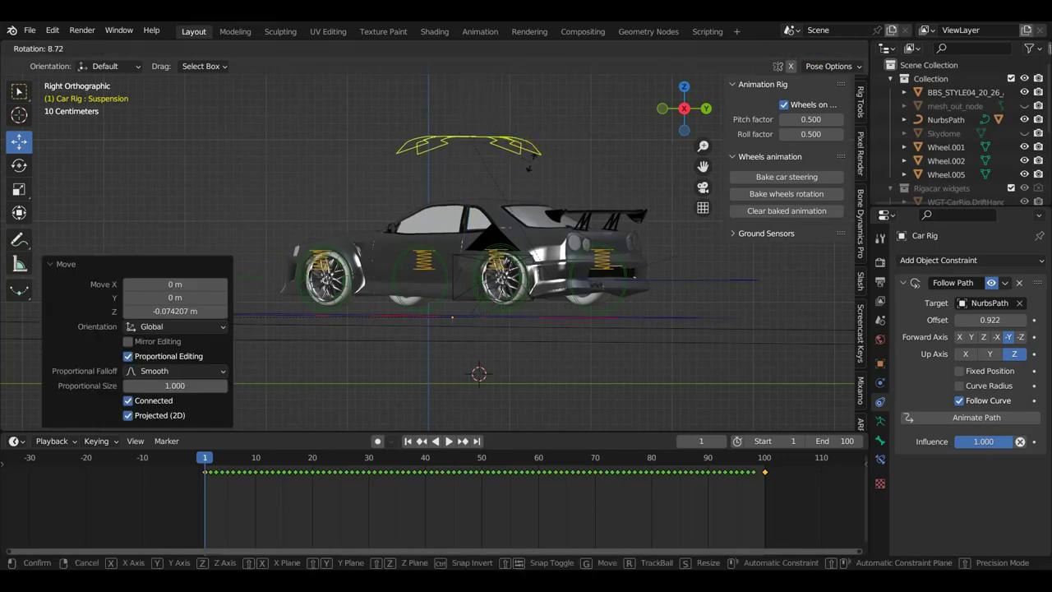
{"action": "left_click", "coordinate": [514, 145]}
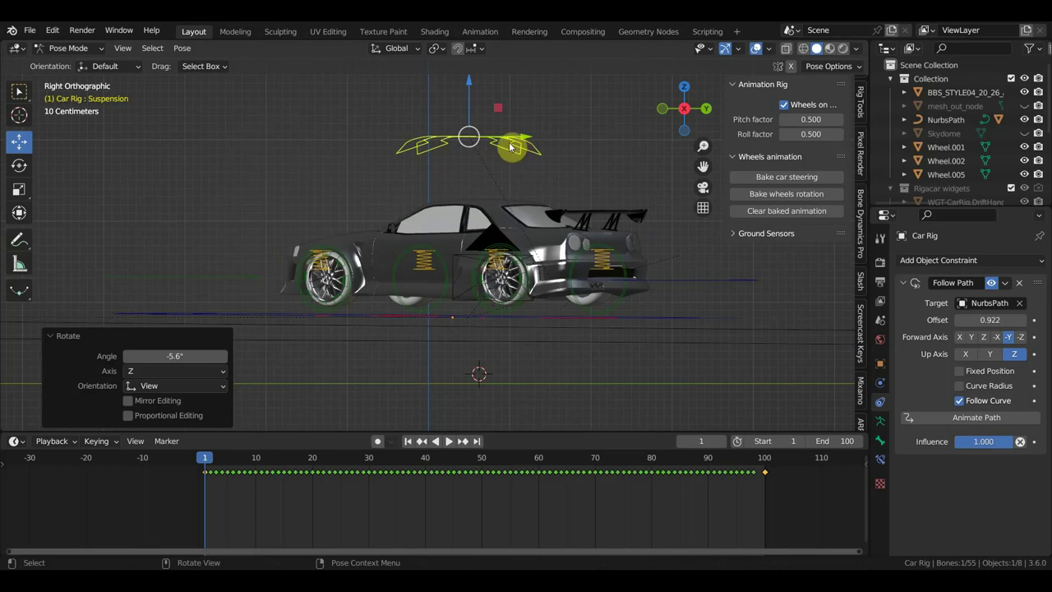
{"action": "mouse_move", "coordinate": [504, 141]}
{"action": "left_mouse_down"}
{"action": "mouse_move", "coordinate": [493, 128]}
{"action": "mouse_move", "coordinate": [523, 205]}
{"action": "left_mouse_up"}
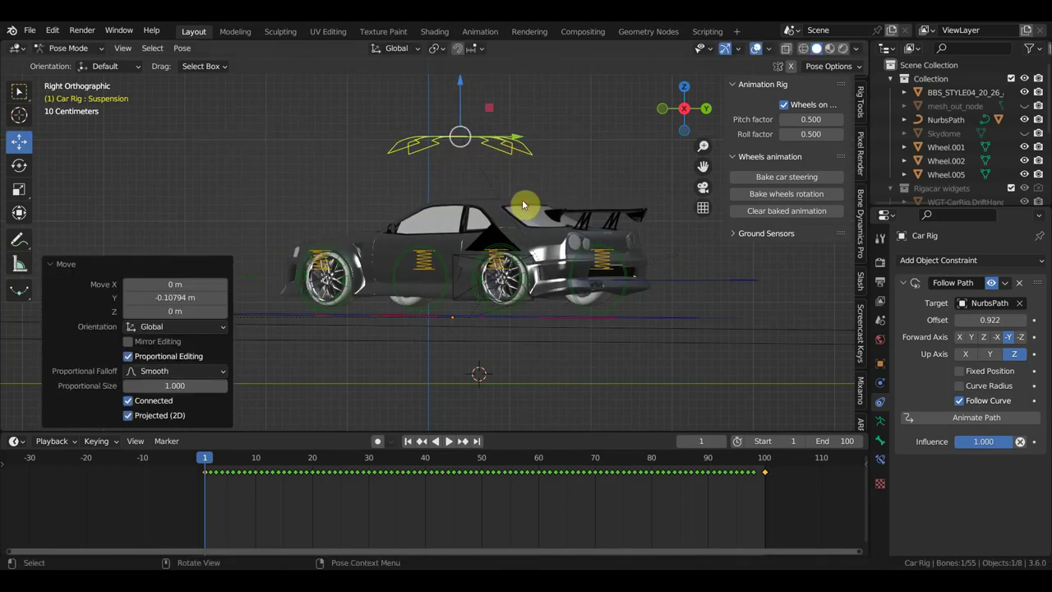
{"action": "key", "text": "ctrl+z"}
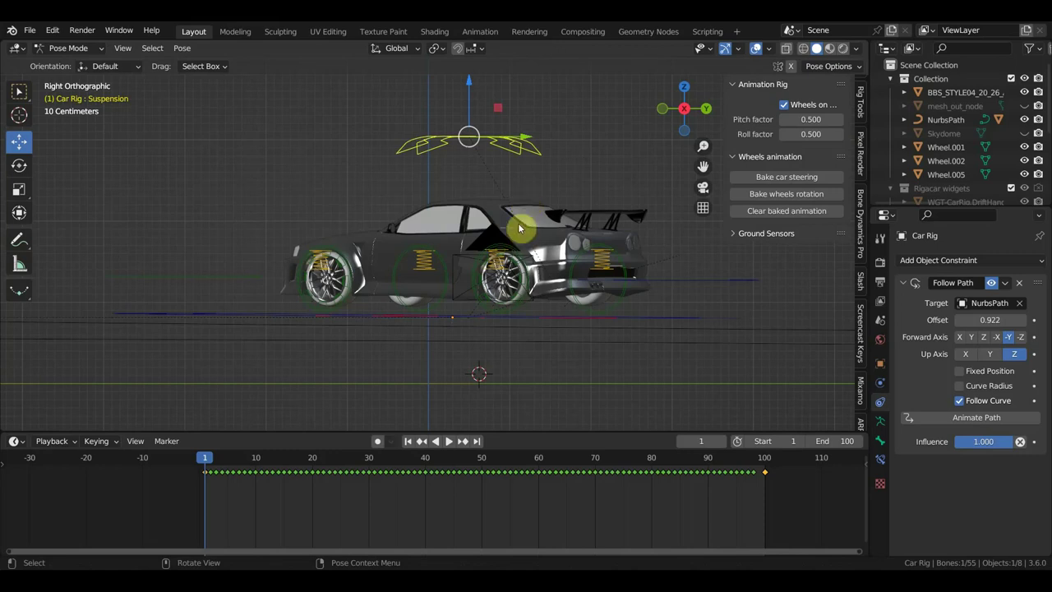
Delete the car rig's Follow Path constraint and switch to Object Mode.
{"action": "left_click", "coordinate": [1018, 285]}
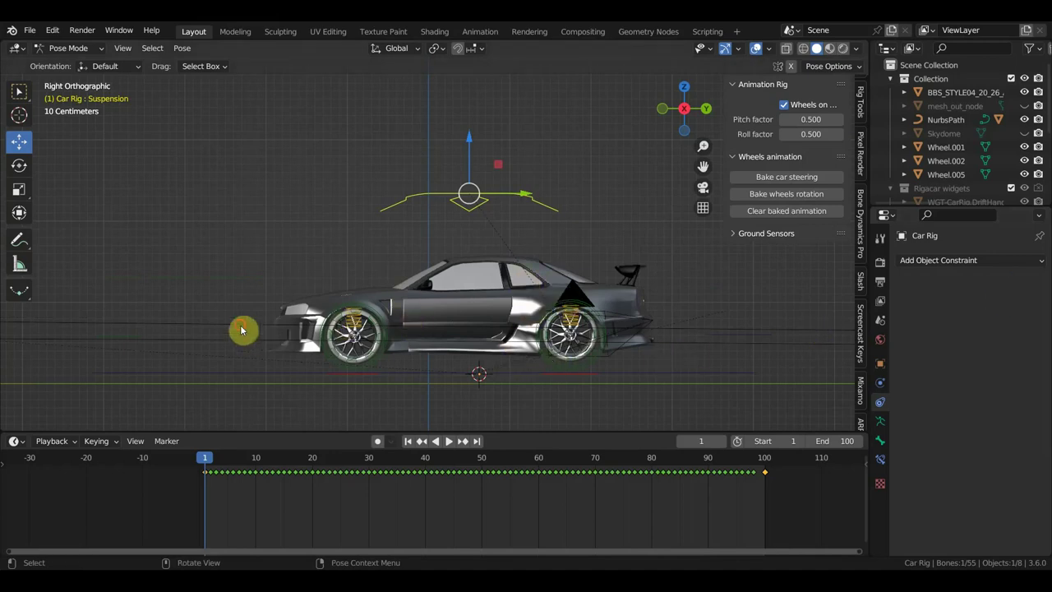
{"action": "left_click", "coordinate": [349, 324]}
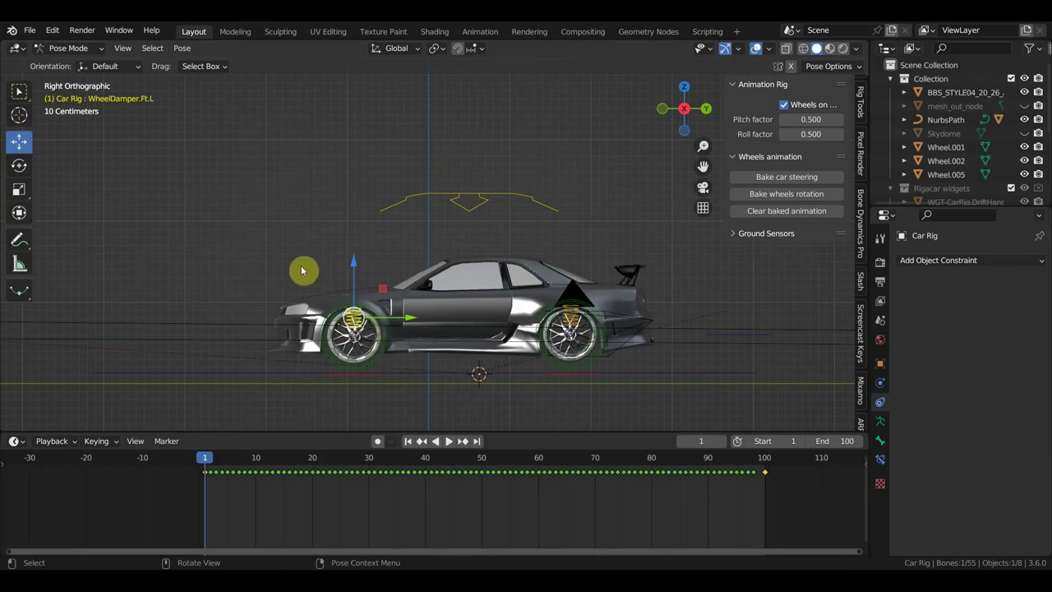
{"action": "left_click", "coordinate": [51, 46]}
{"action": "left_click", "coordinate": [70, 62]}
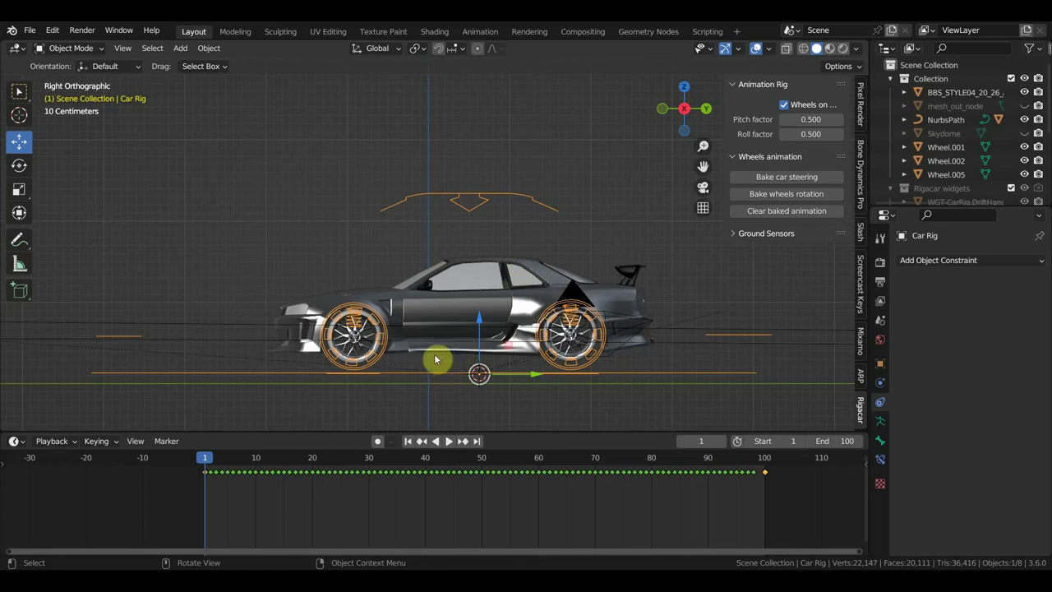
Take the NurbsPath curve into Edit Mode and back to Object Mode.
{"action": "left_click", "coordinate": [256, 326]}
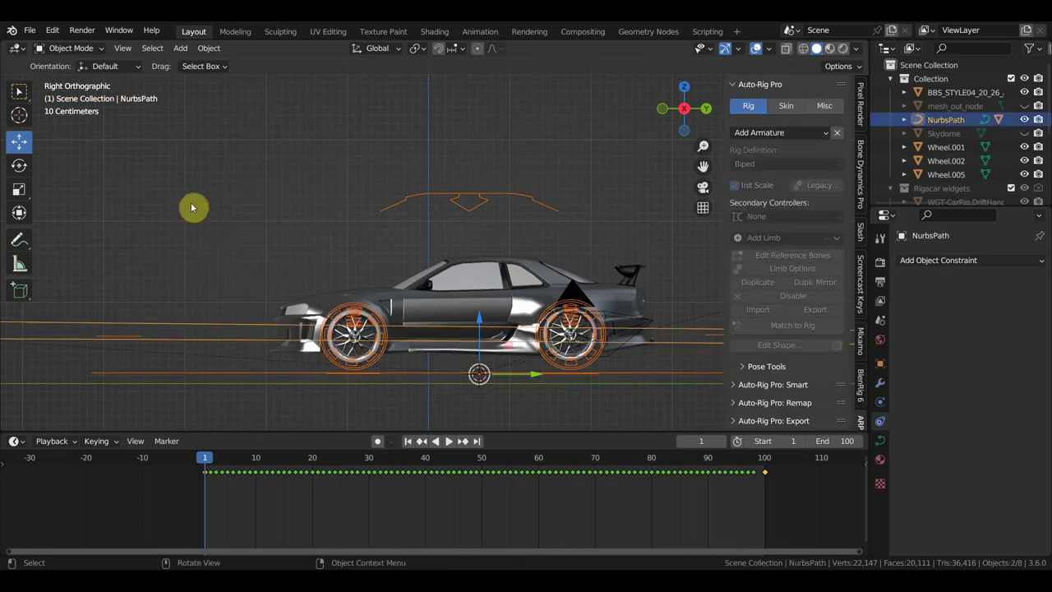
{"action": "left_click", "coordinate": [83, 49]}
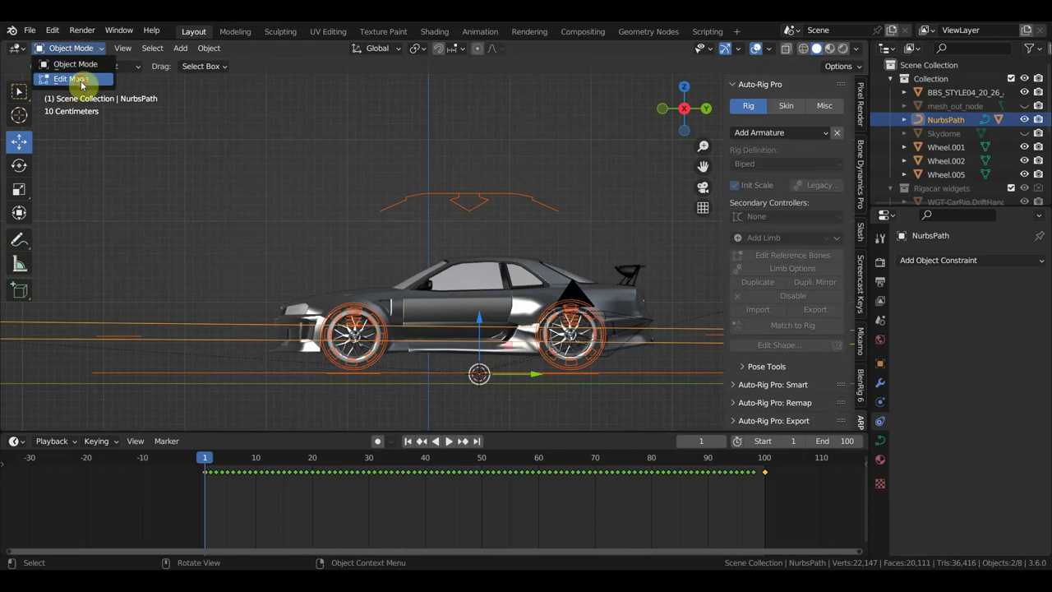
{"action": "left_click", "coordinate": [81, 74]}
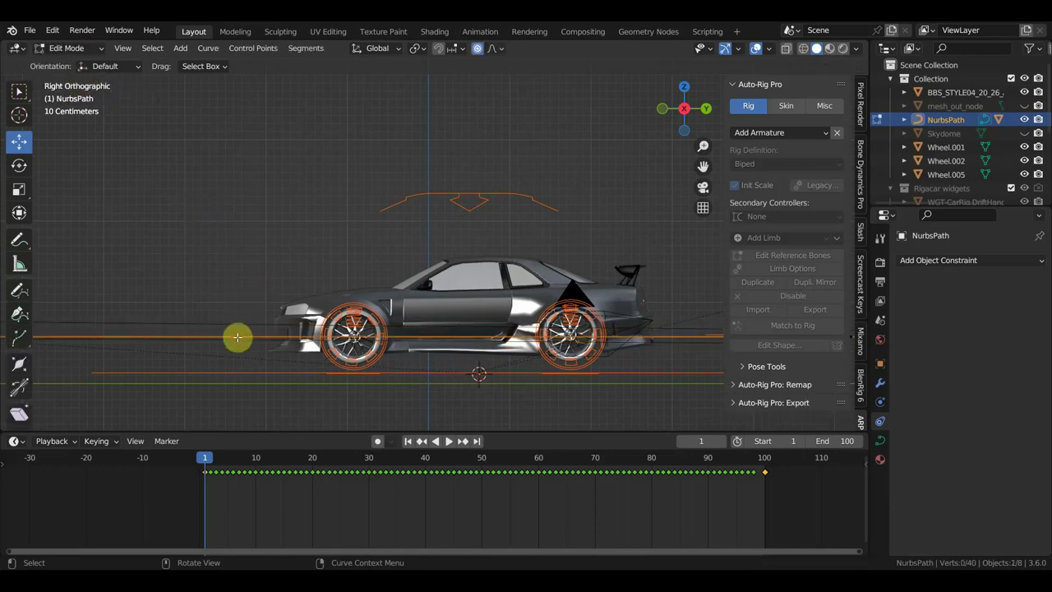
{"action": "key", "text": "ctrl+p"}
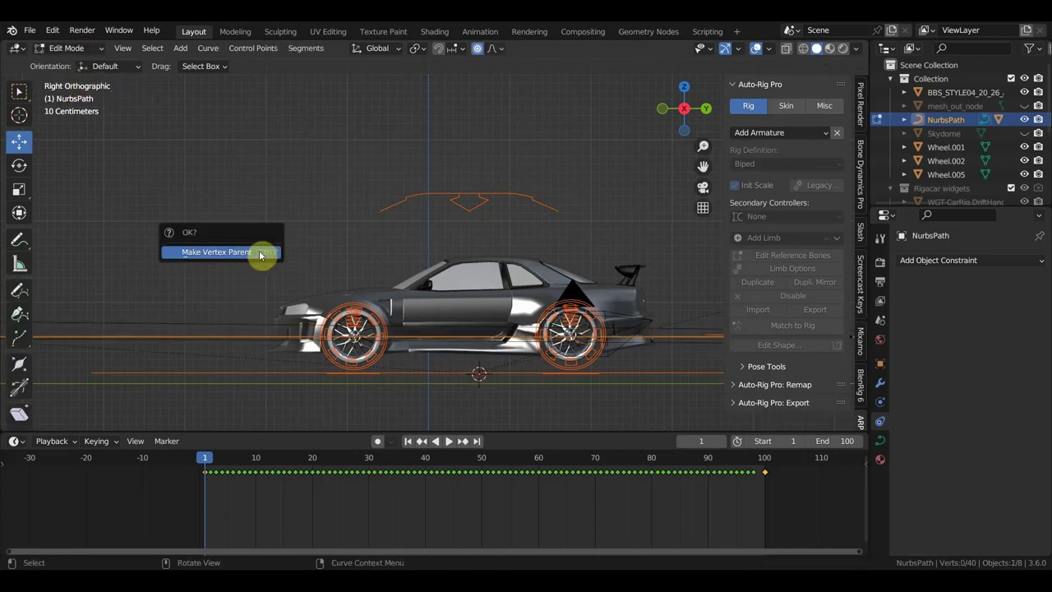
{"action": "left_click", "coordinate": [260, 256]}
{"action": "left_click", "coordinate": [59, 53]}
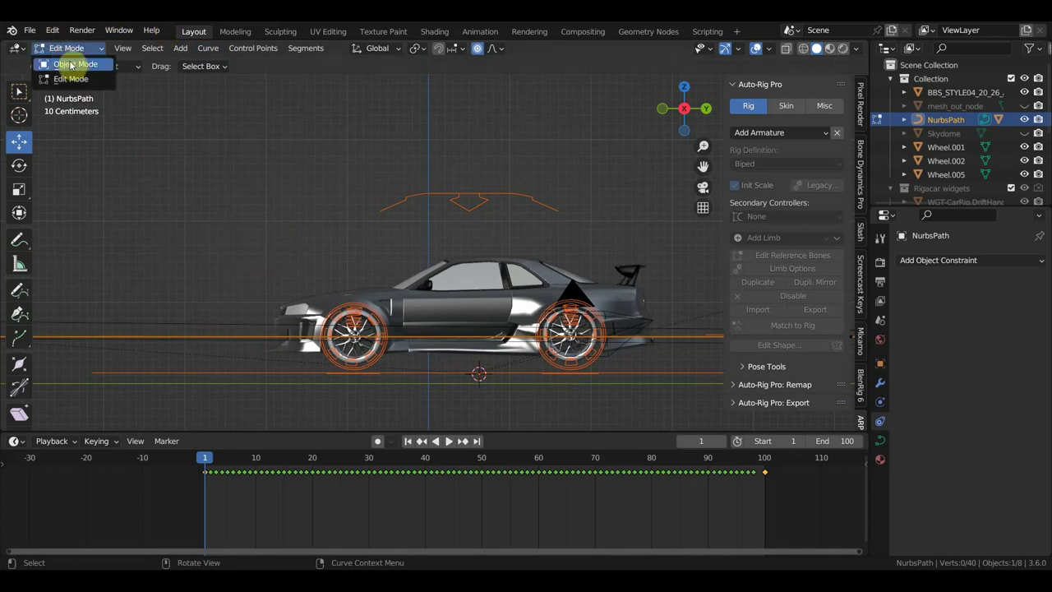
{"action": "left_click", "coordinate": [78, 76]}
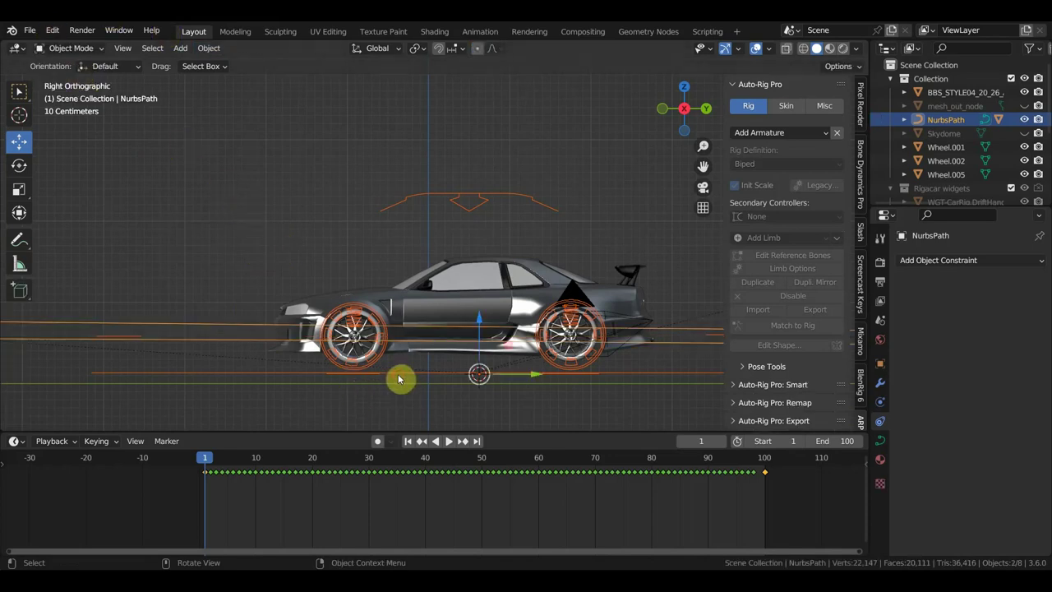
Make the Car Rig active and put it in Pose Mode.
{"action": "left_click", "coordinate": [376, 372]}
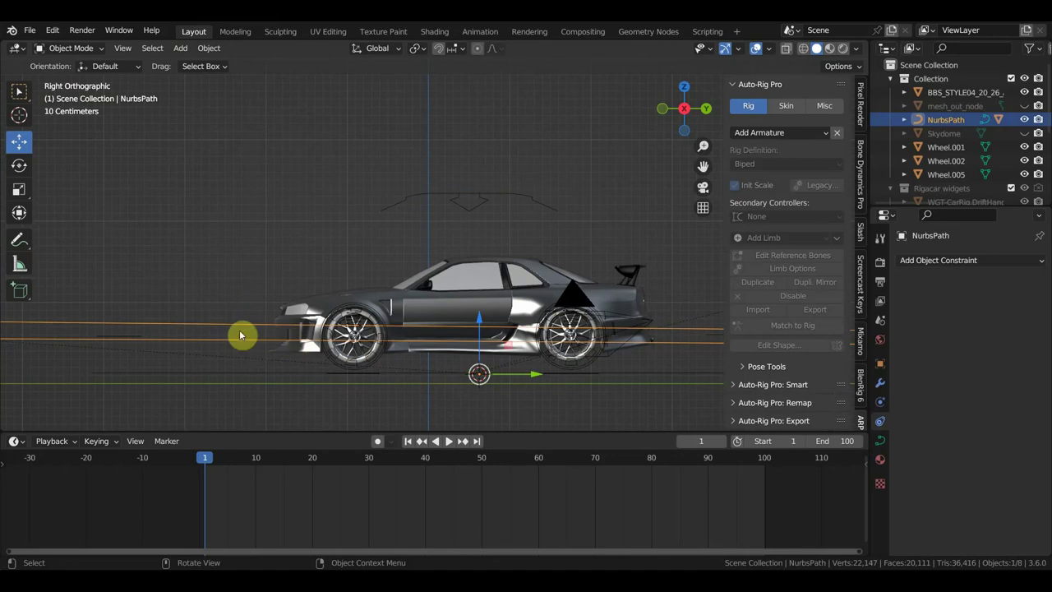
{"action": "left_click", "coordinate": [373, 377], "text": "shift"}
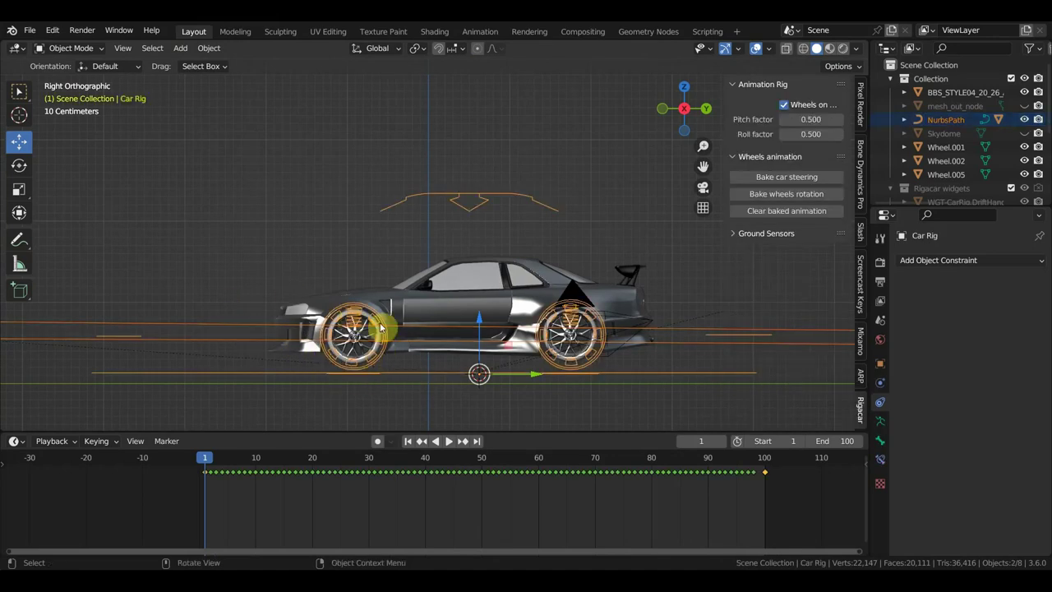
{"action": "left_click", "coordinate": [85, 49]}
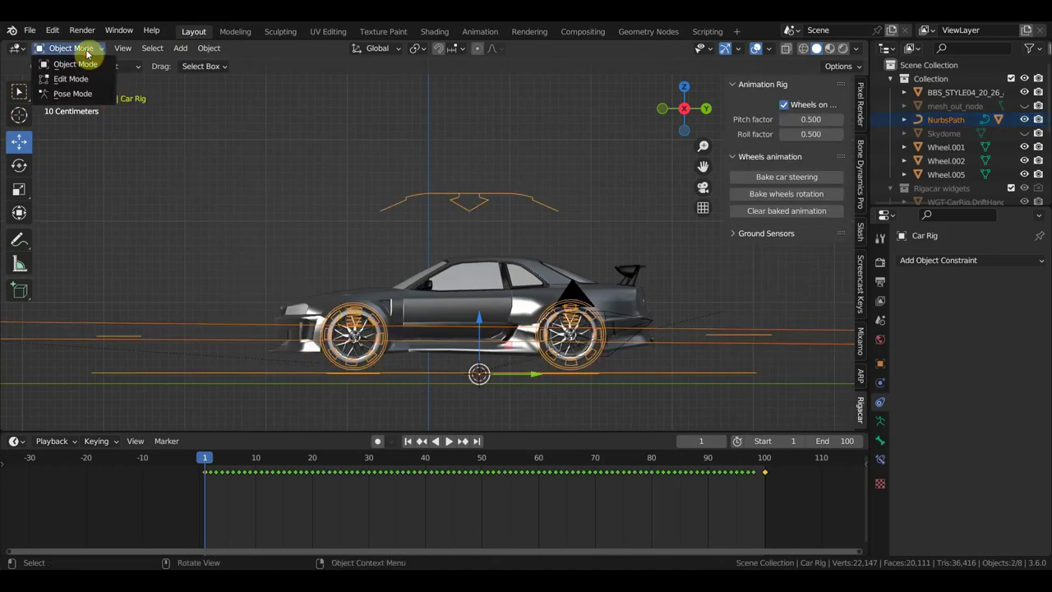
{"action": "left_click", "coordinate": [80, 95]}
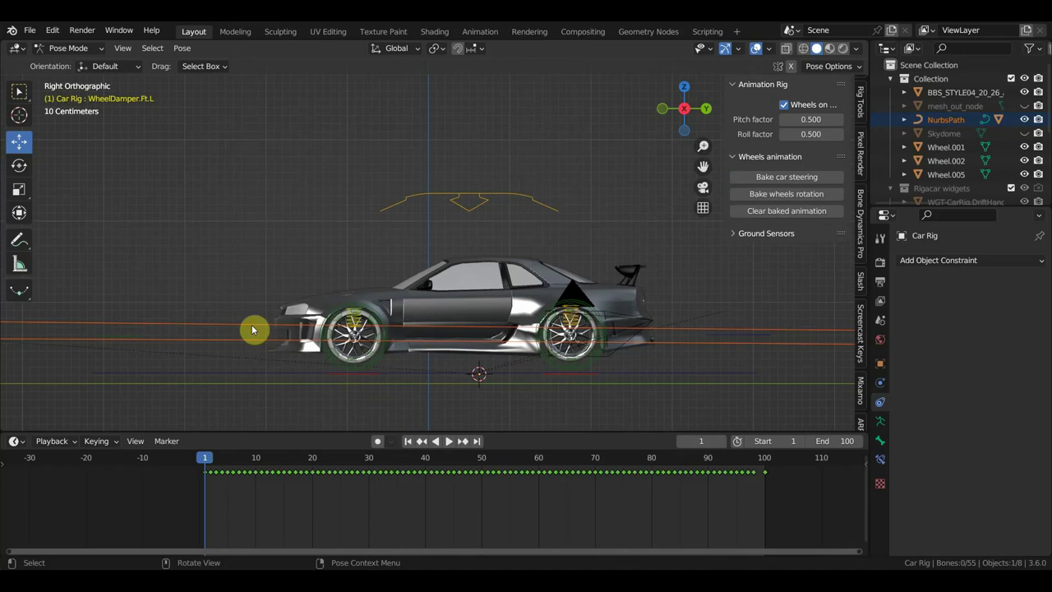
Add a Follow Path constraint targeting NurbsPath, with -Y forward axis and Follow Curve.
{"action": "left_click", "coordinate": [982, 260]}
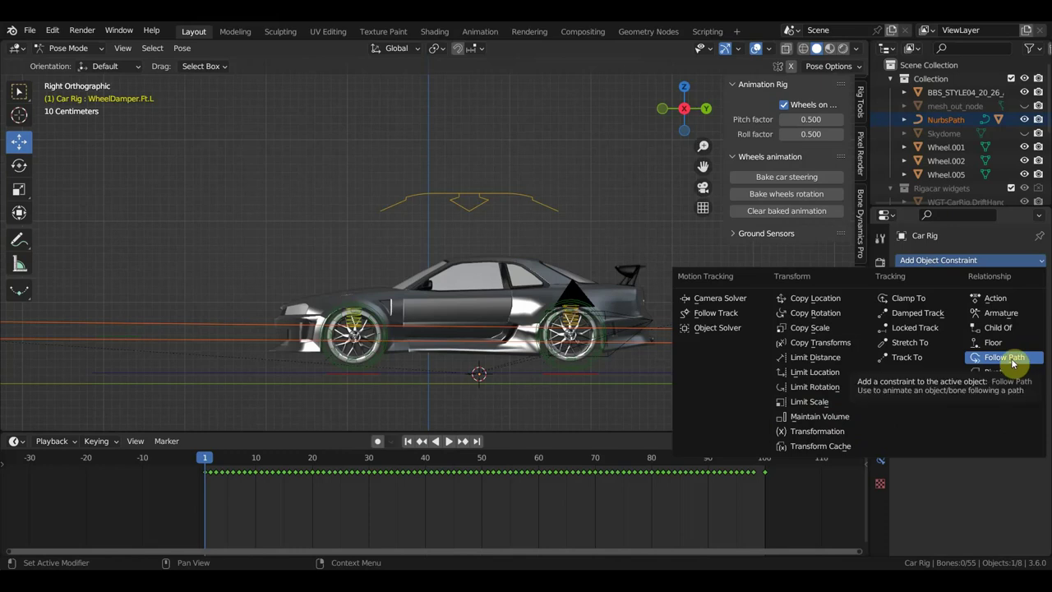
{"action": "left_click", "coordinate": [1012, 360]}
{"action": "left_click", "coordinate": [1020, 303]}
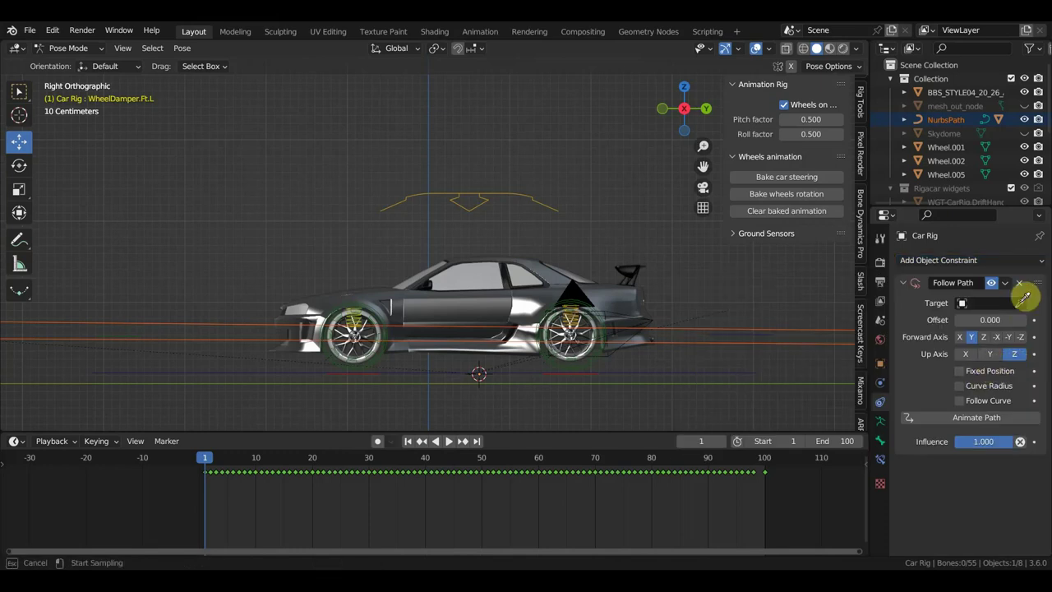
{"action": "left_click", "coordinate": [796, 333]}
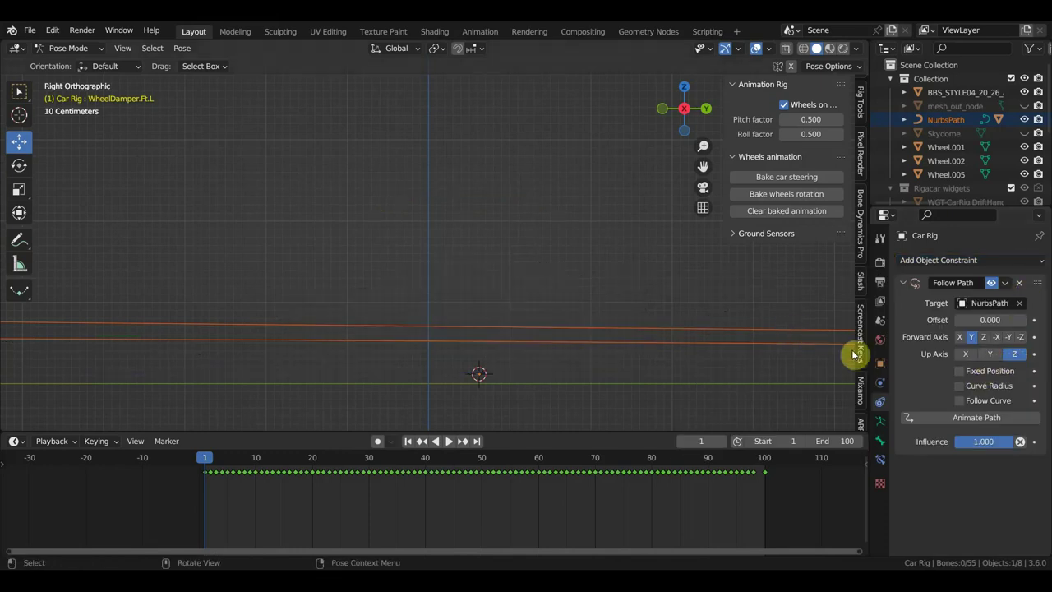
{"action": "left_click", "coordinate": [1009, 337]}
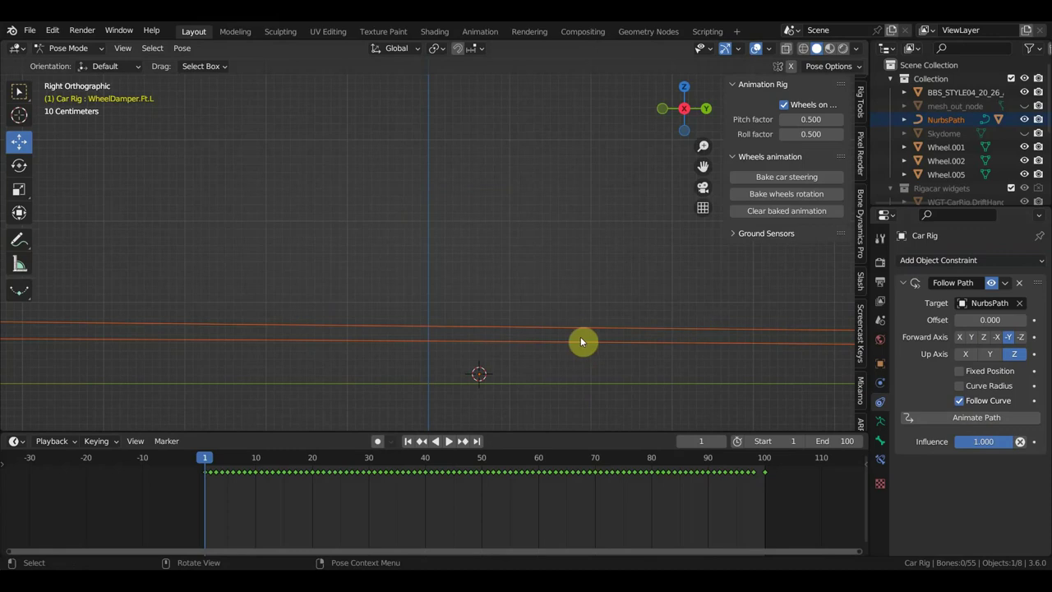
Look through the camera, start playback, turn off the rig's wheels option and stop.
{"action": "key", "text": "KP_0"}
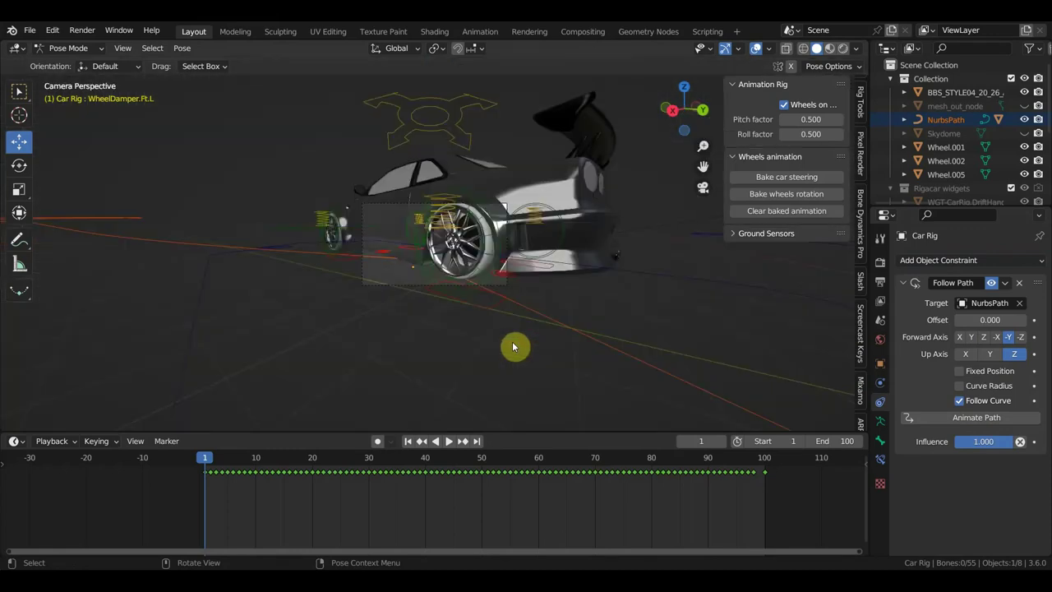
{"action": "key", "text": "space"}
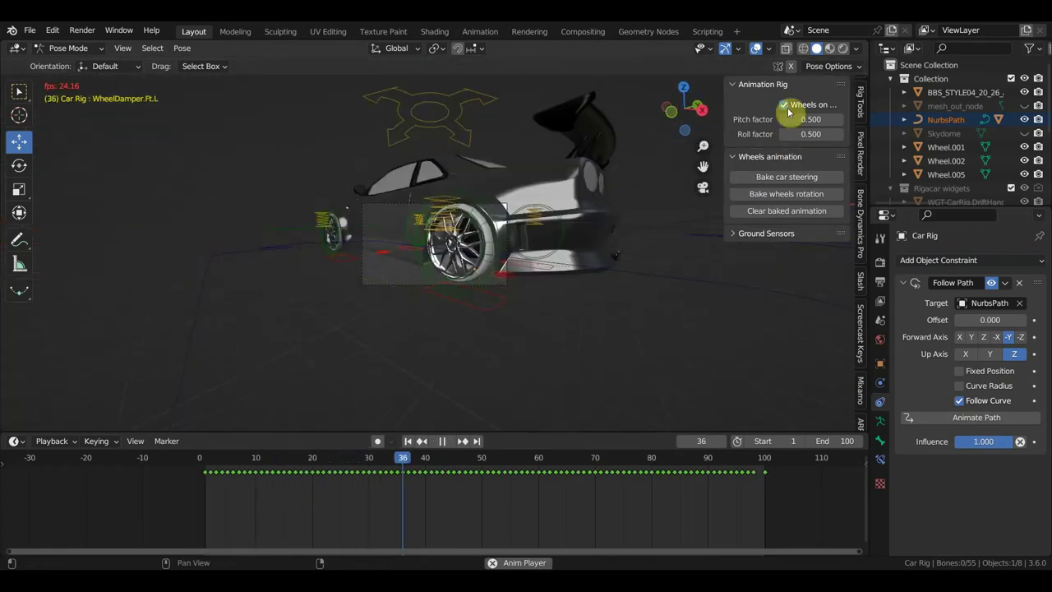
{"action": "left_click", "coordinate": [784, 105]}
{"action": "key", "text": "space"}
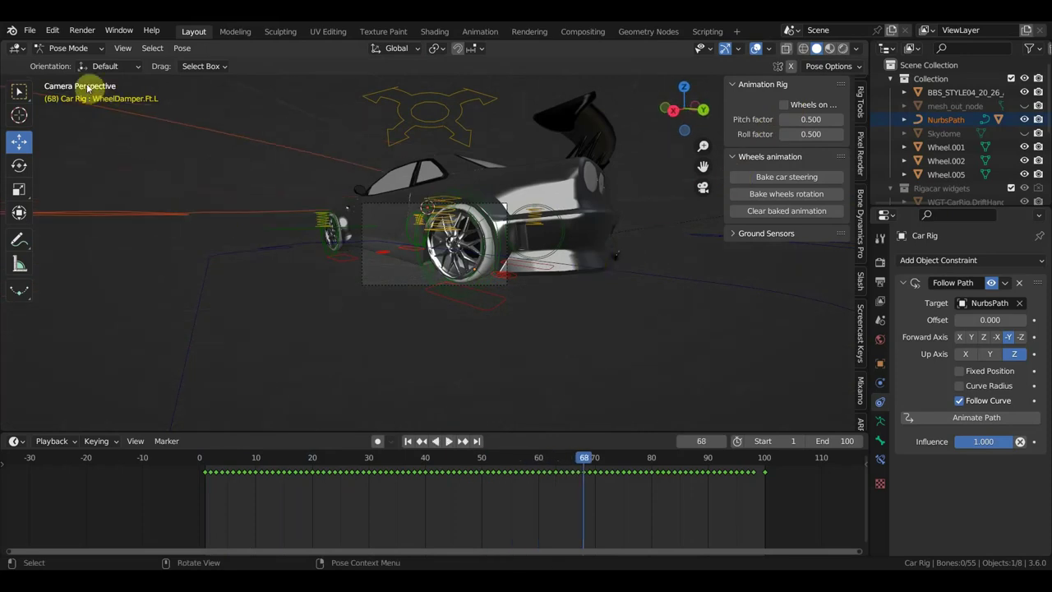
Switch the car rig to Object Mode and play the animation, stopping at frame 78.
{"action": "left_click", "coordinate": [68, 48]}
{"action": "left_click", "coordinate": [66, 62]}
{"action": "key", "text": "space"}
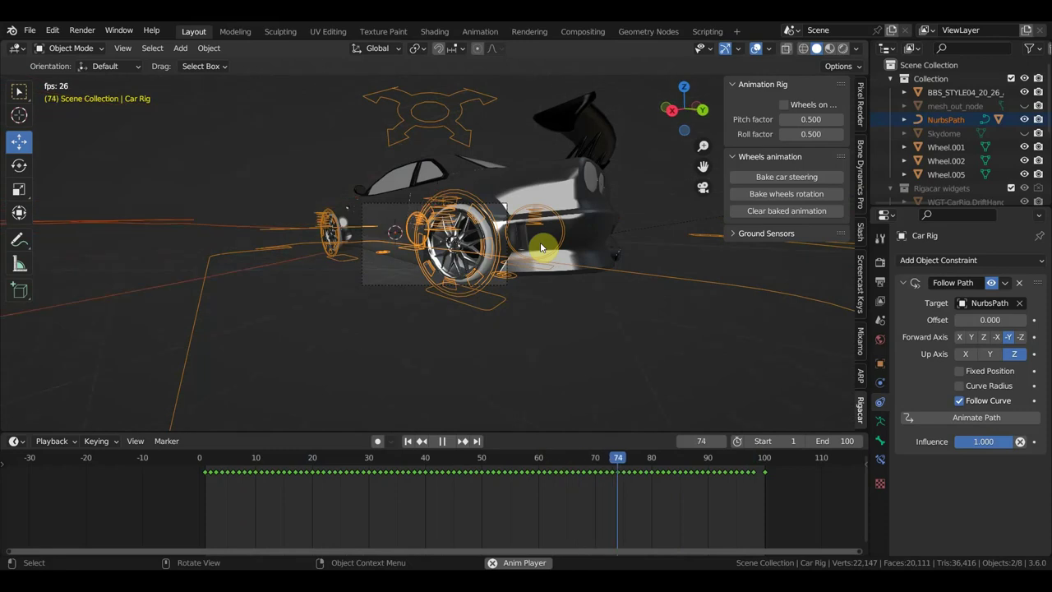
{"action": "key", "text": "space"}
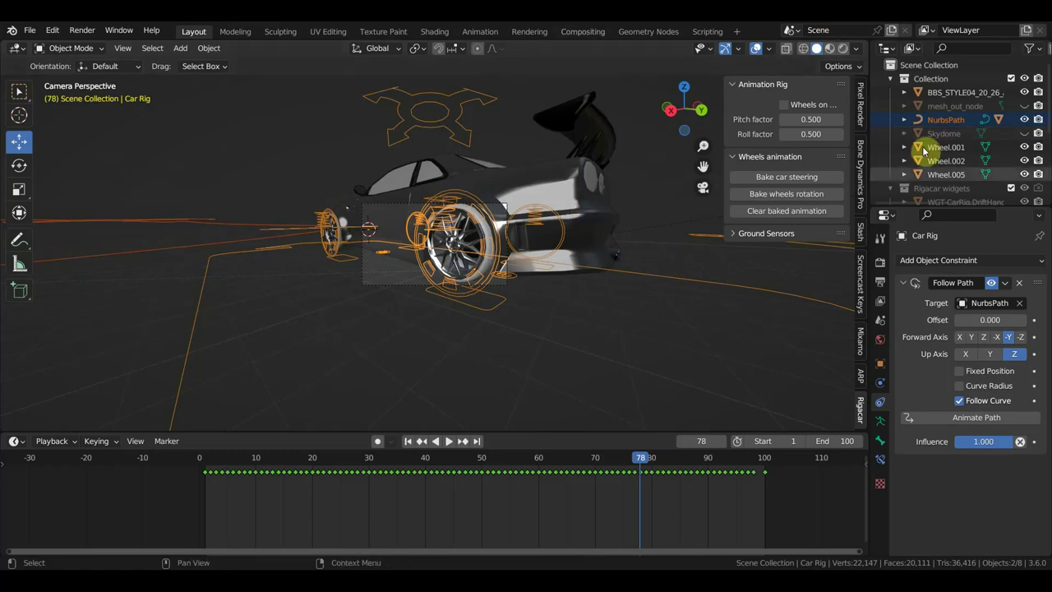
Remove the Car Rig's Follow Path constraint and view the path from the right side.
{"action": "left_click", "coordinate": [1020, 282]}
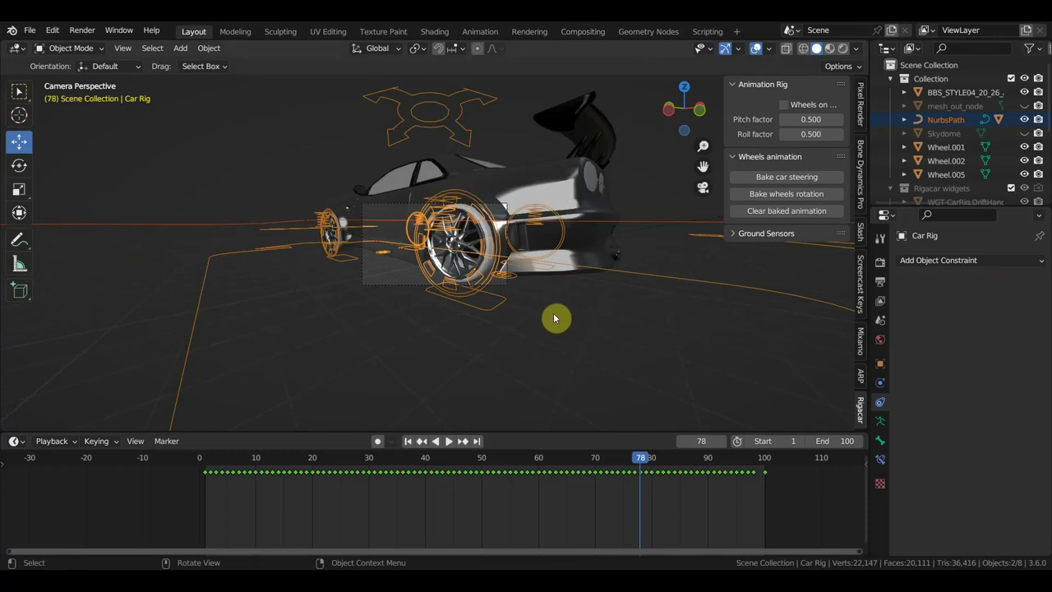
{"action": "middle_click_drag", "start_coordinate": [553, 318], "coordinate": [556, 317]}
{"action": "key", "text": "KP_3"}
{"action": "scroll", "coordinate": [565, 315], "scroll_direction": "up", "scroll_amount": 5}
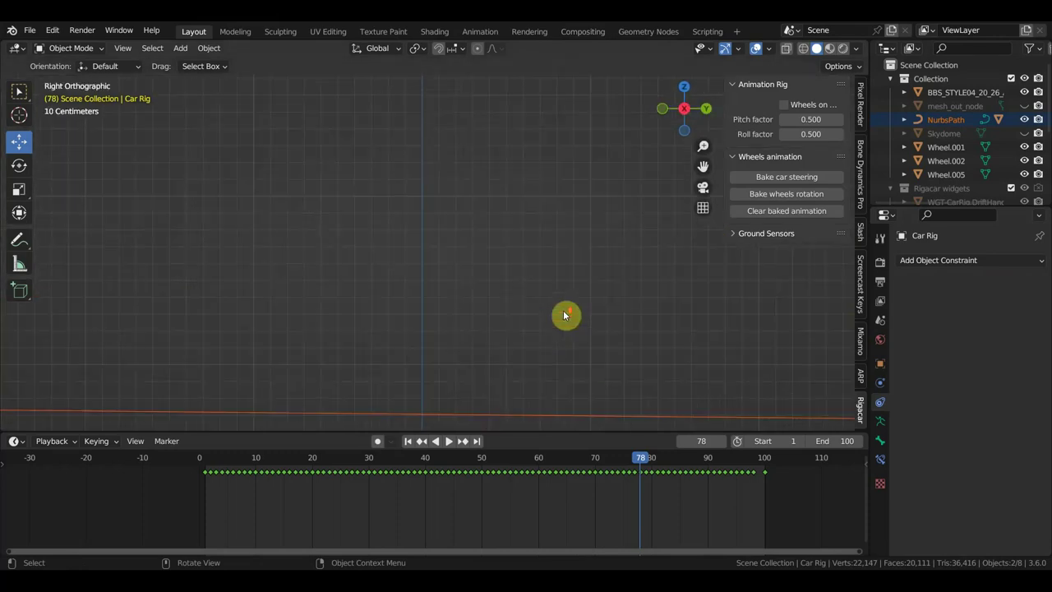
{"action": "scroll", "coordinate": [565, 315], "scroll_direction": "down", "scroll_amount": 4}
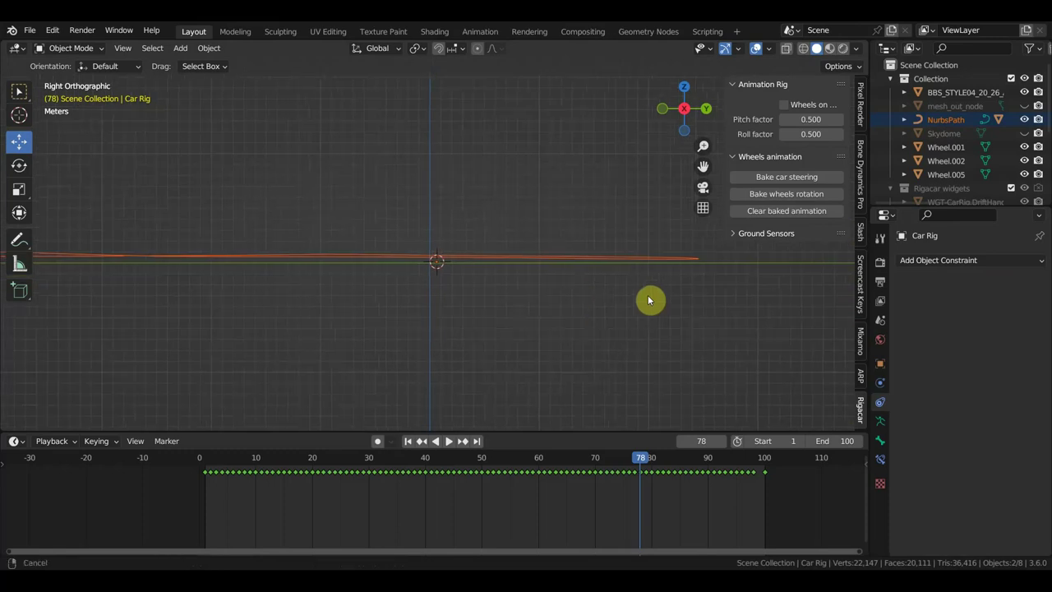
{"action": "middle_click_drag", "start_coordinate": [648, 295], "coordinate": [428, 299], "text": "shift"}
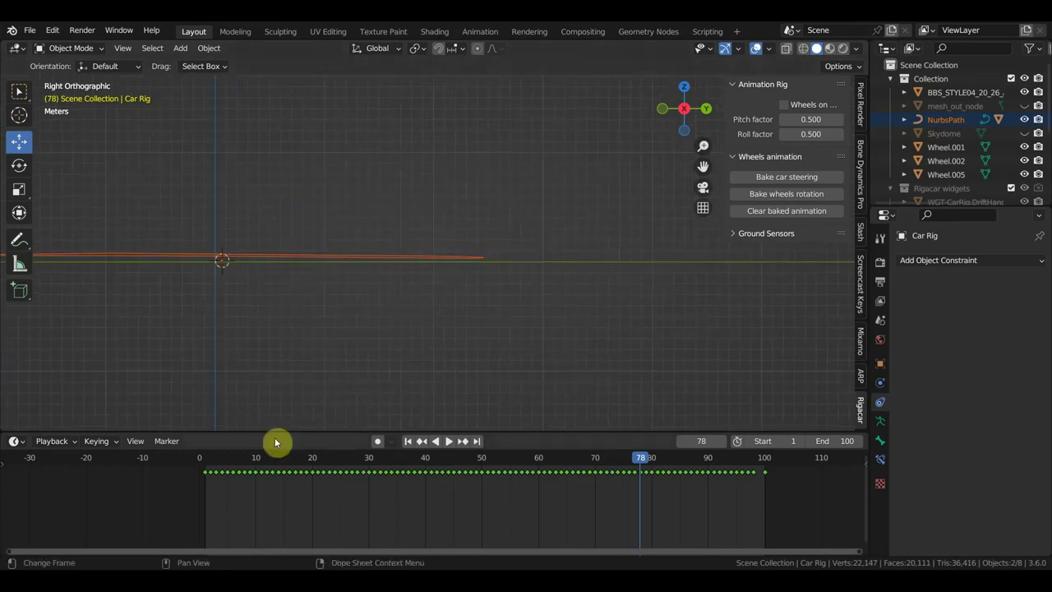
Rewind to frame 1, collapse the Rigacar widgets group, and zoom in on the car.
{"action": "left_click", "coordinate": [204, 465]}
{"action": "scroll", "coordinate": [364, 337], "scroll_direction": "up", "scroll_amount": 4}
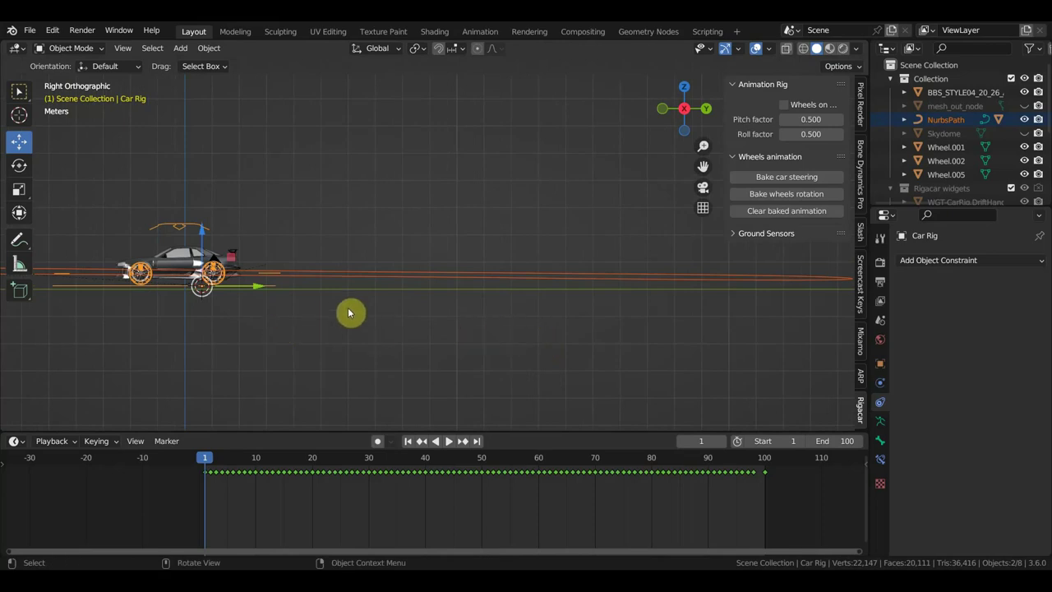
{"action": "scroll", "coordinate": [959, 146], "scroll_direction": "down", "scroll_amount": 3}
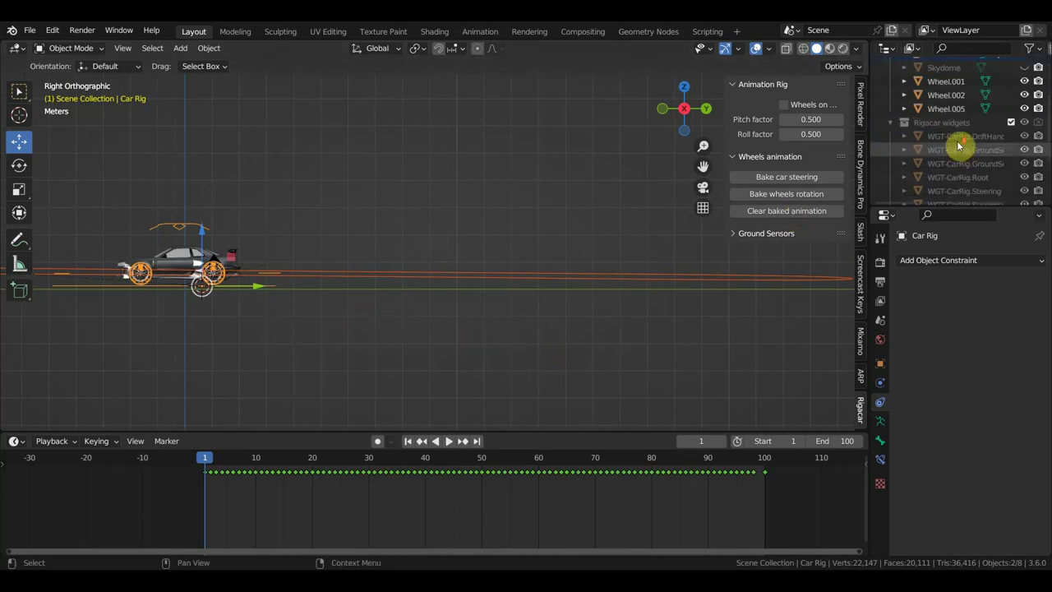
{"action": "left_click", "coordinate": [891, 122]}
{"action": "scroll", "coordinate": [913, 140], "scroll_direction": "up", "scroll_amount": 3}
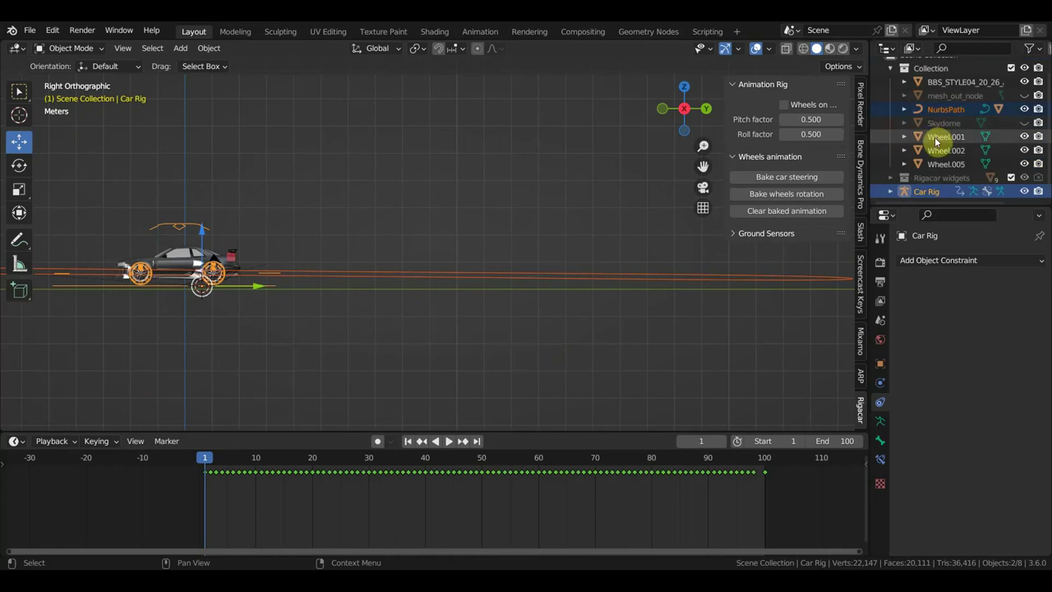
{"action": "scroll", "coordinate": [953, 138], "scroll_direction": "up", "scroll_amount": 1}
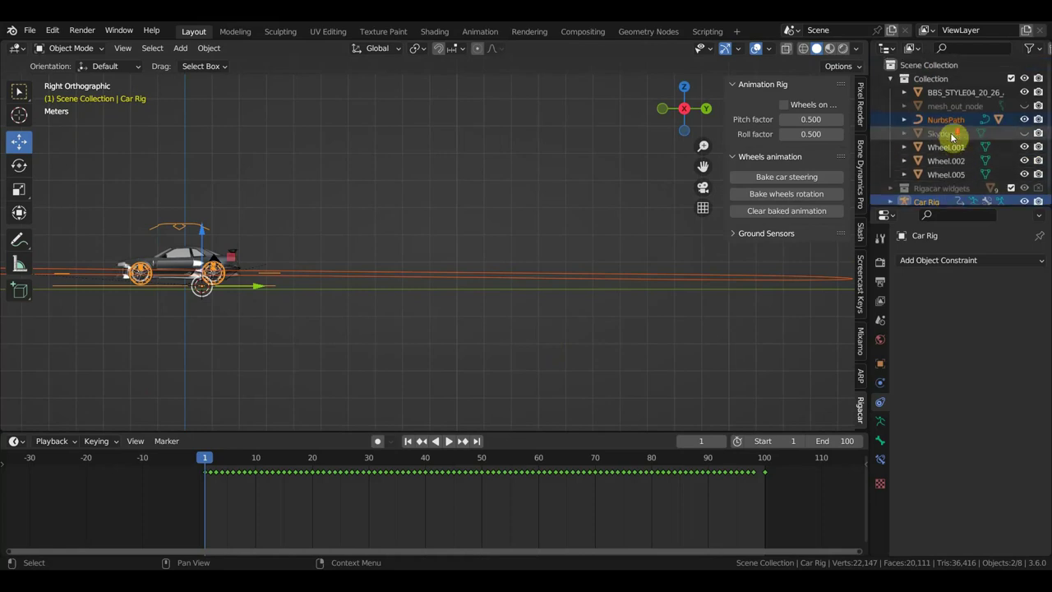
{"action": "middle_click_drag", "start_coordinate": [231, 302], "coordinate": [329, 286], "text": "ctrl"}
{"action": "scroll", "coordinate": [330, 286], "scroll_direction": "up", "scroll_amount": 3}
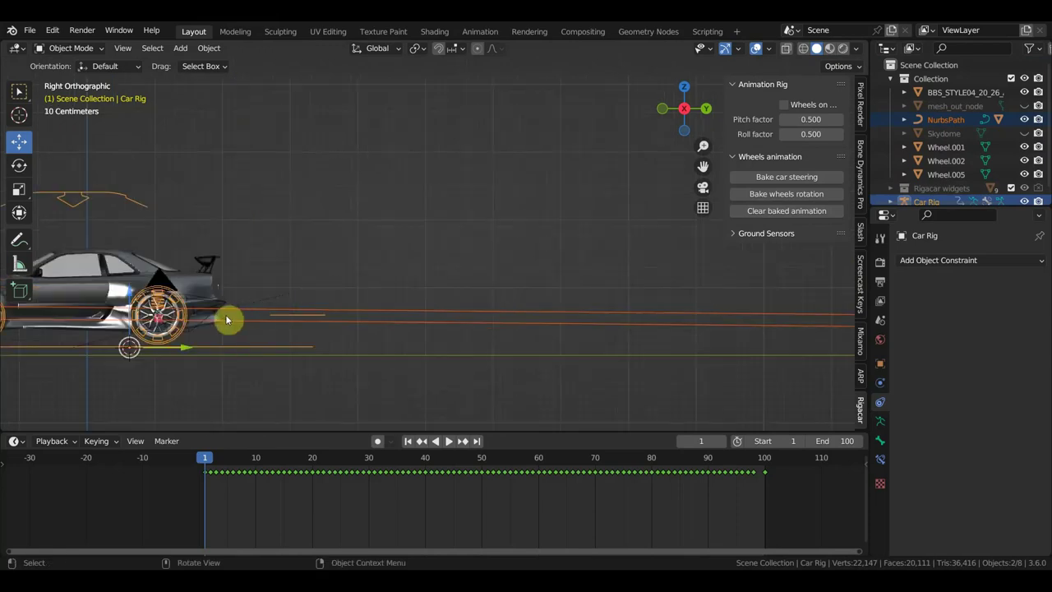
Select the camera, look through it, and start walk navigation.
{"action": "left_click", "coordinate": [249, 306]}
{"action": "left_click", "coordinate": [205, 301]}
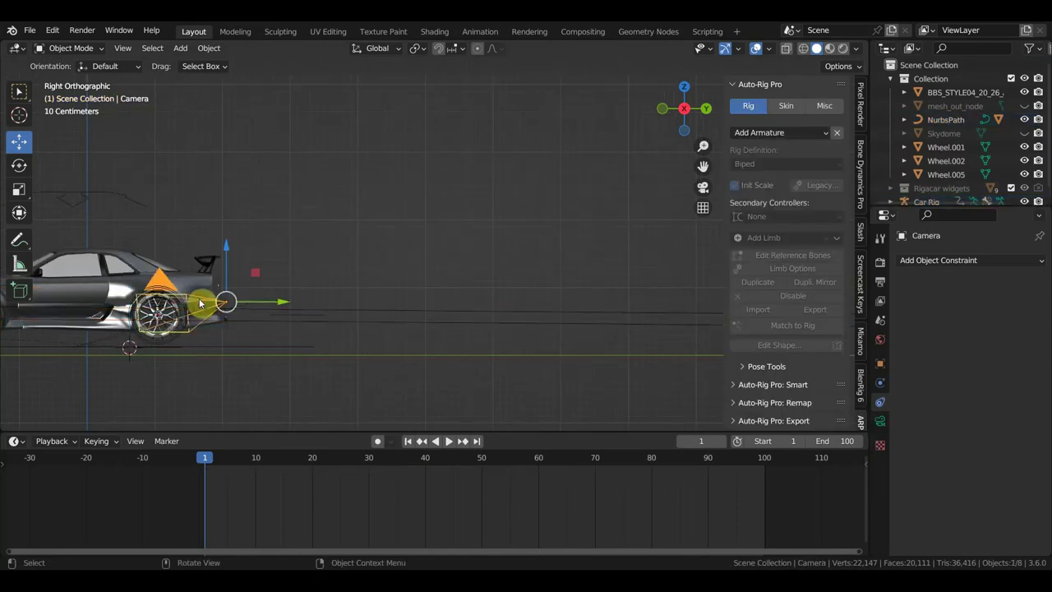
{"action": "key", "text": "KP_0"}
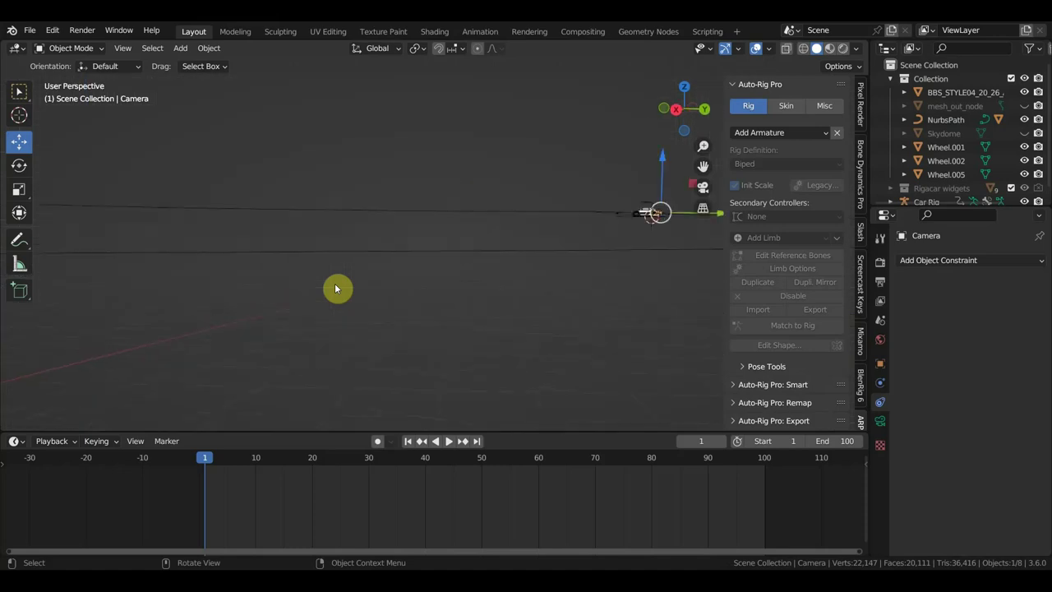
{"action": "key", "text": "shift+grave"}
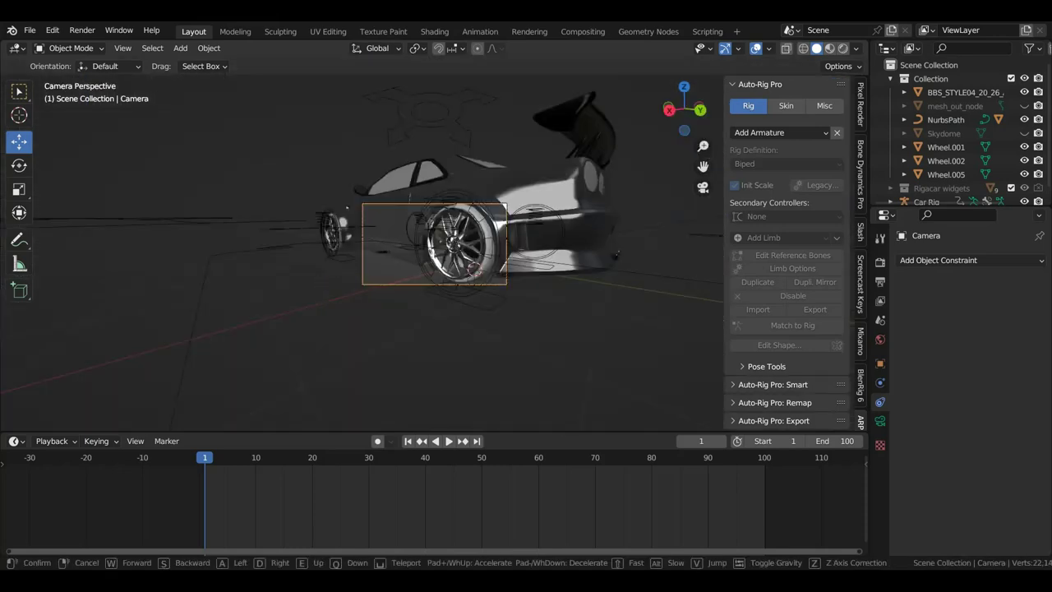
Walk the camera back, around and sideways until the car is centred, then confirm.
{"action": "key", "text": "s"}
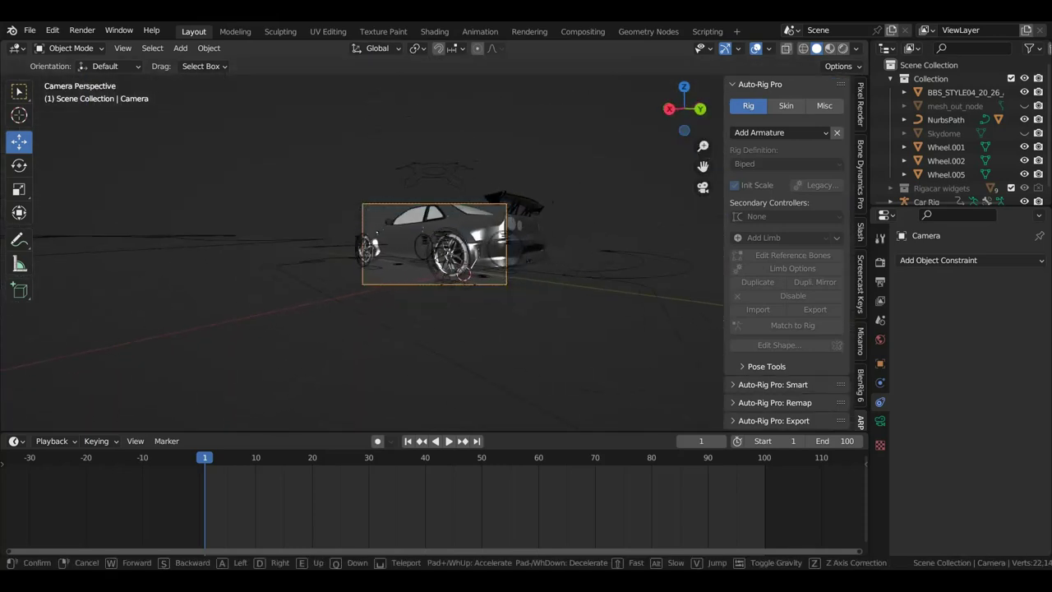
{"action": "key", "text": "a"}
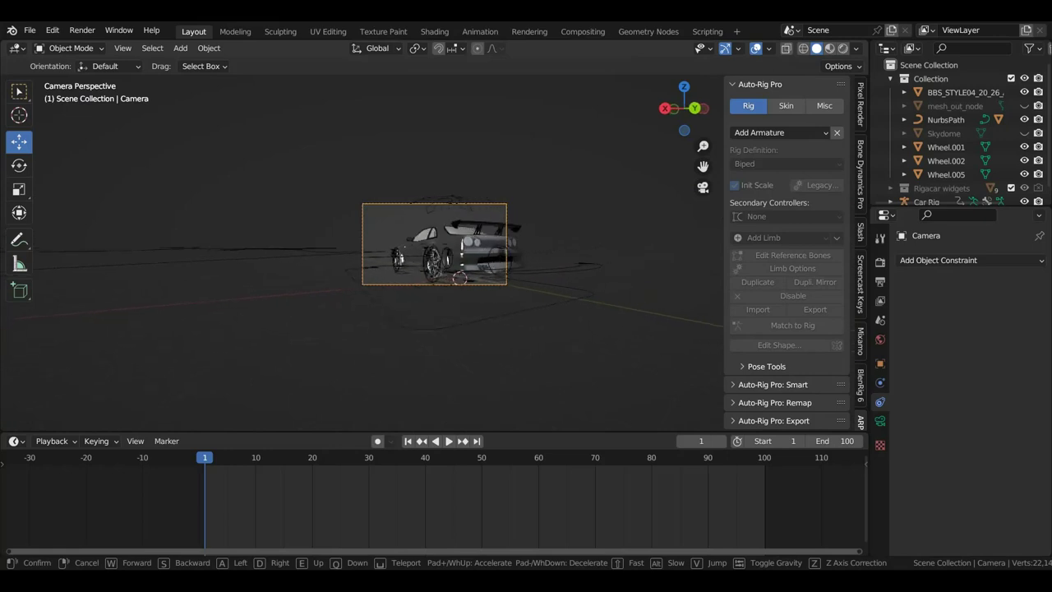
{"action": "key", "text": "e"}
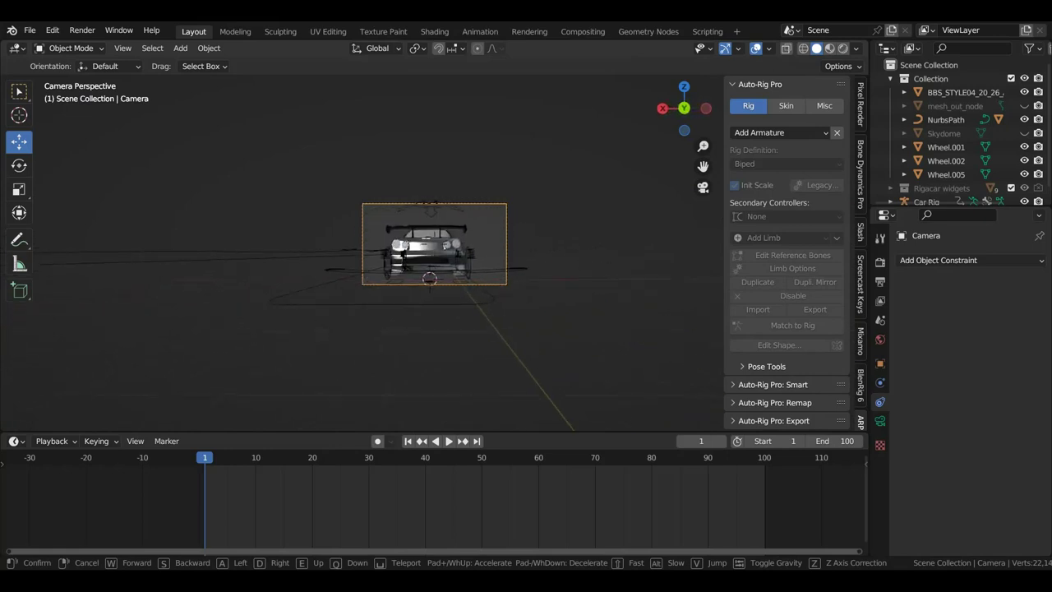
{"action": "key", "text": "q"}
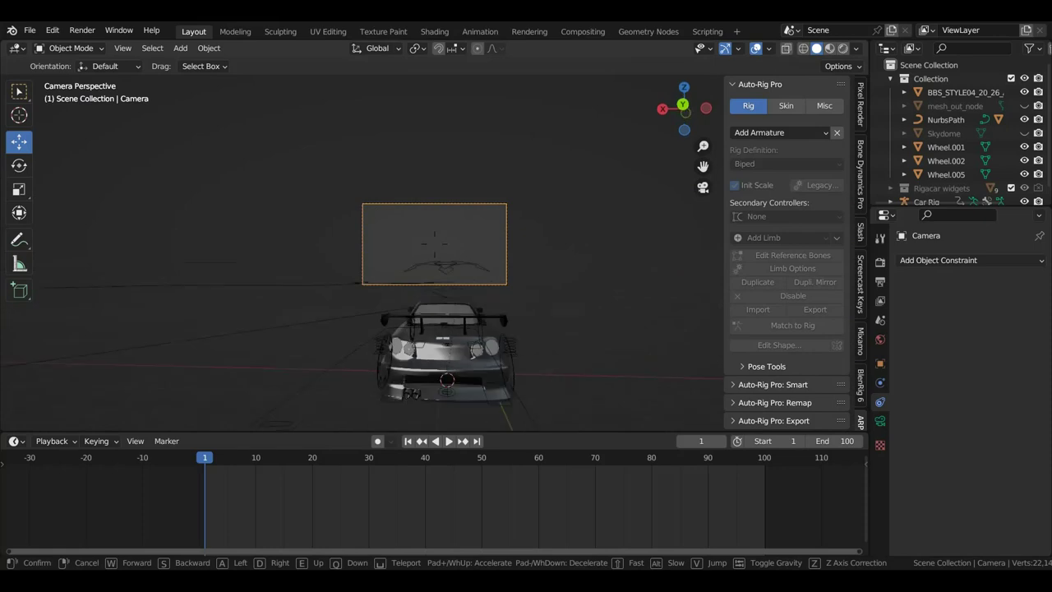
{"action": "key", "text": "s"}
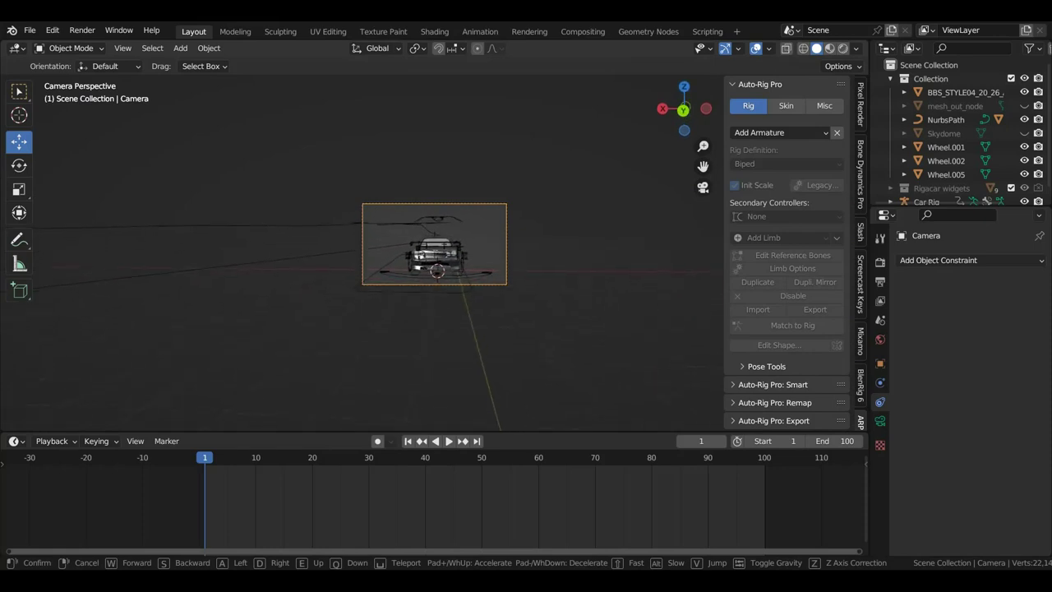
{"action": "key", "text": "a"}
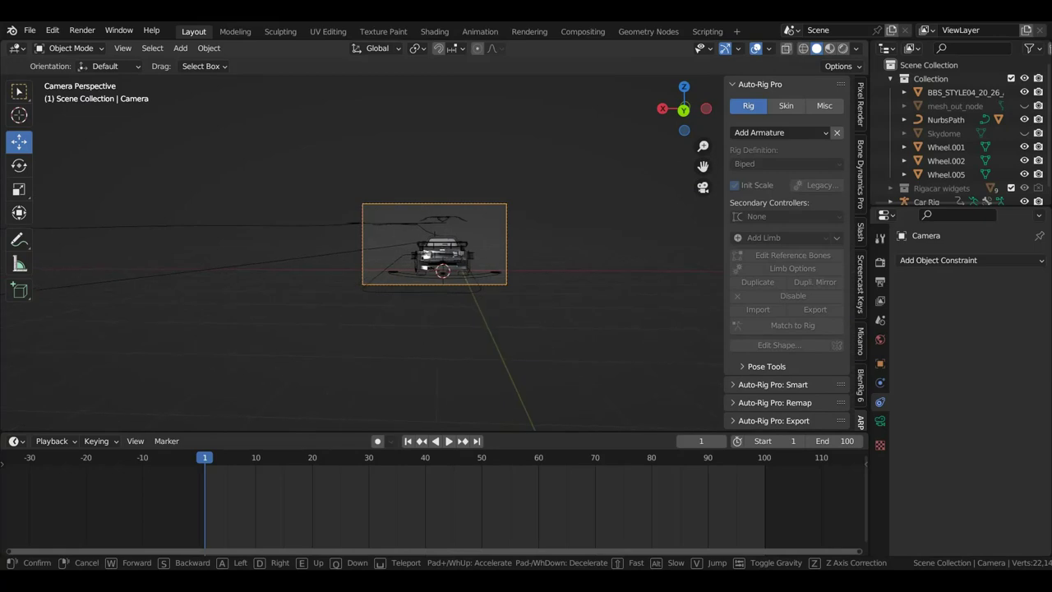
{"action": "left_click", "coordinate": [375, 277]}
Add the car body to the selection alongside the camera.
{"action": "scroll", "coordinate": [392, 277], "scroll_direction": "up", "scroll_amount": 2}
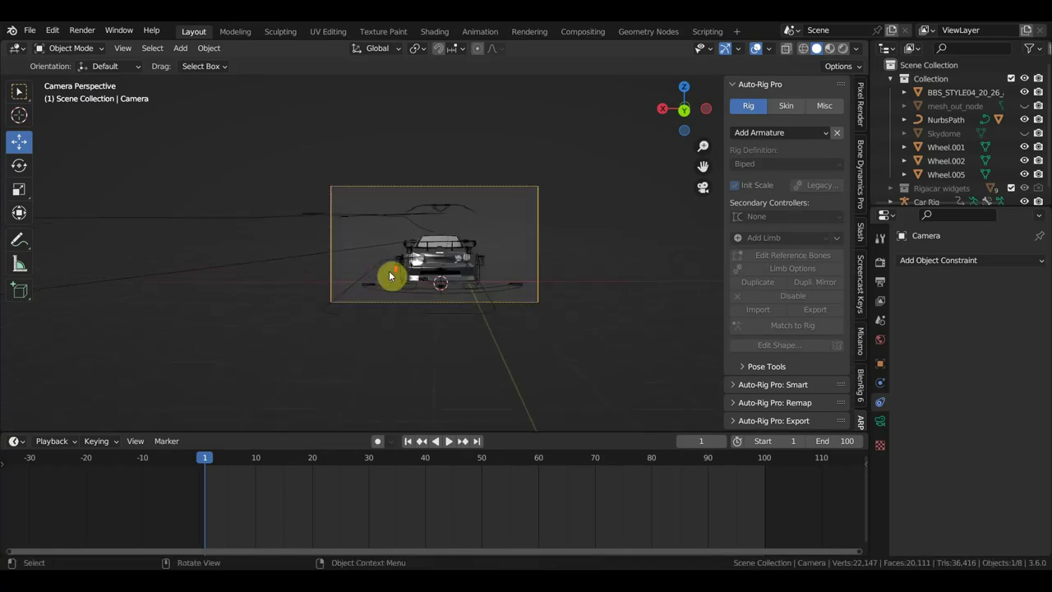
{"action": "scroll", "coordinate": [399, 238], "scroll_direction": "up", "scroll_amount": 2}
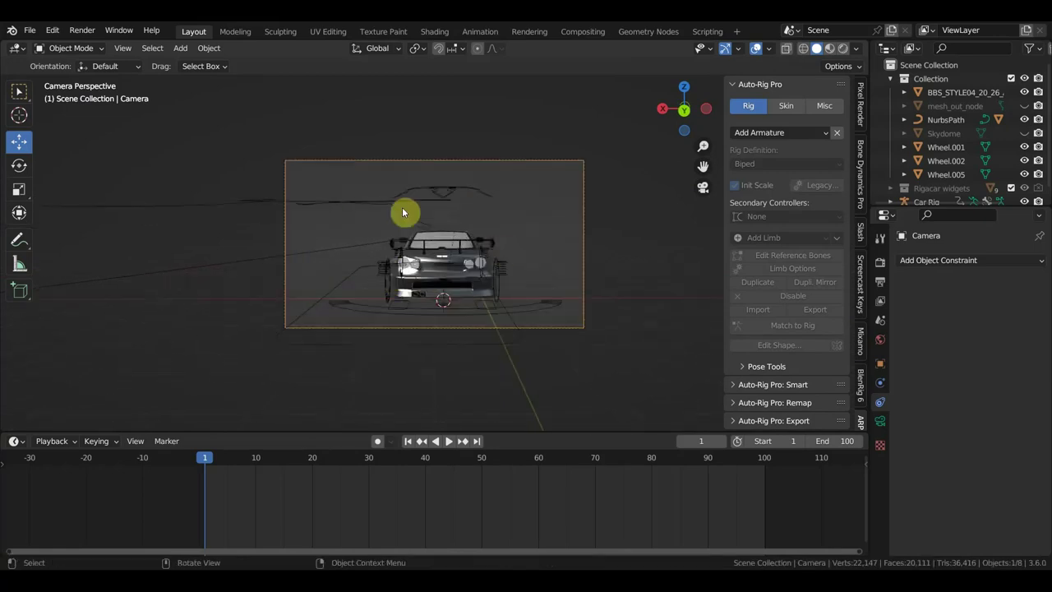
{"action": "left_click", "coordinate": [465, 230]}
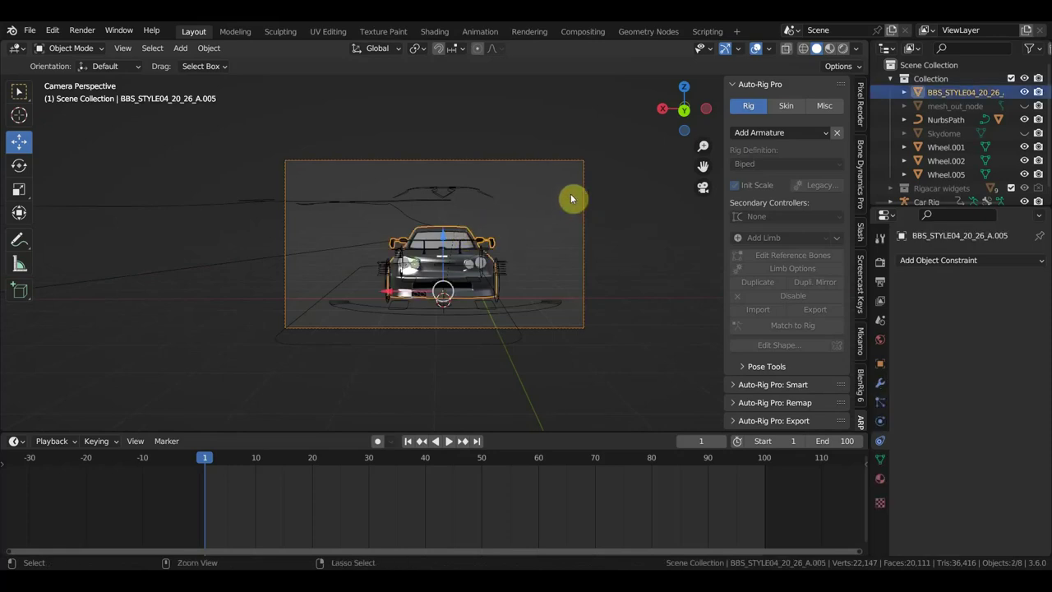
Parent the camera to the car body as Object, then clear the selection.
{"action": "key", "text": "ctrl+p"}
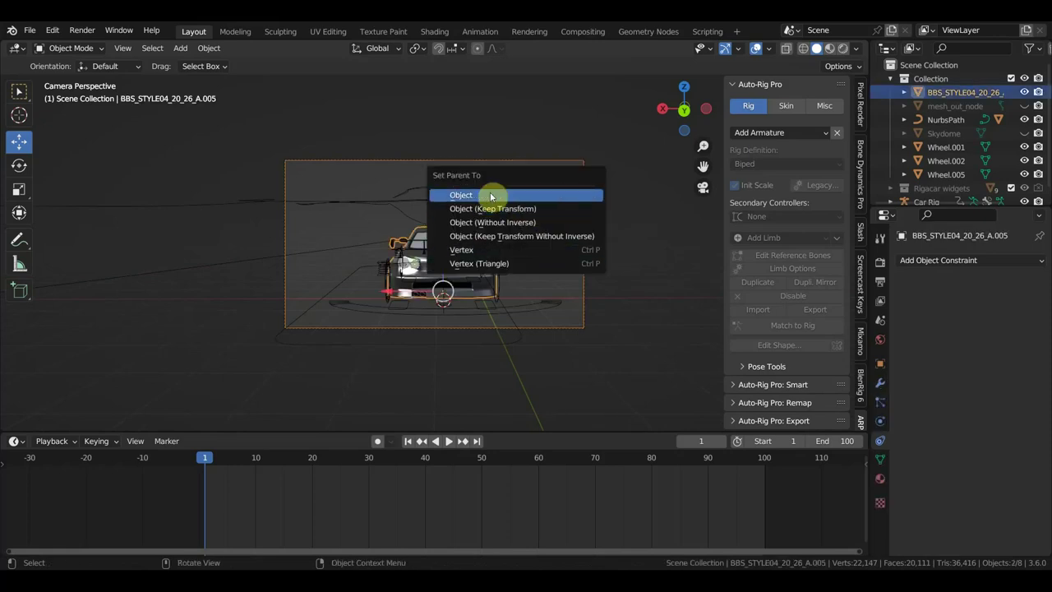
{"action": "left_click", "coordinate": [485, 195]}
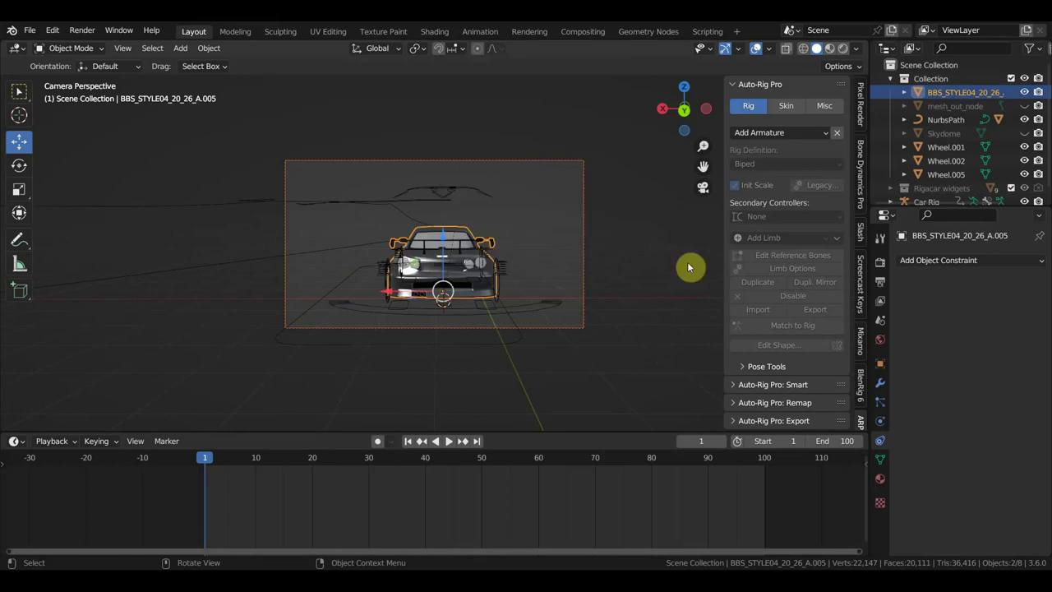
{"action": "left_click", "coordinate": [649, 282]}
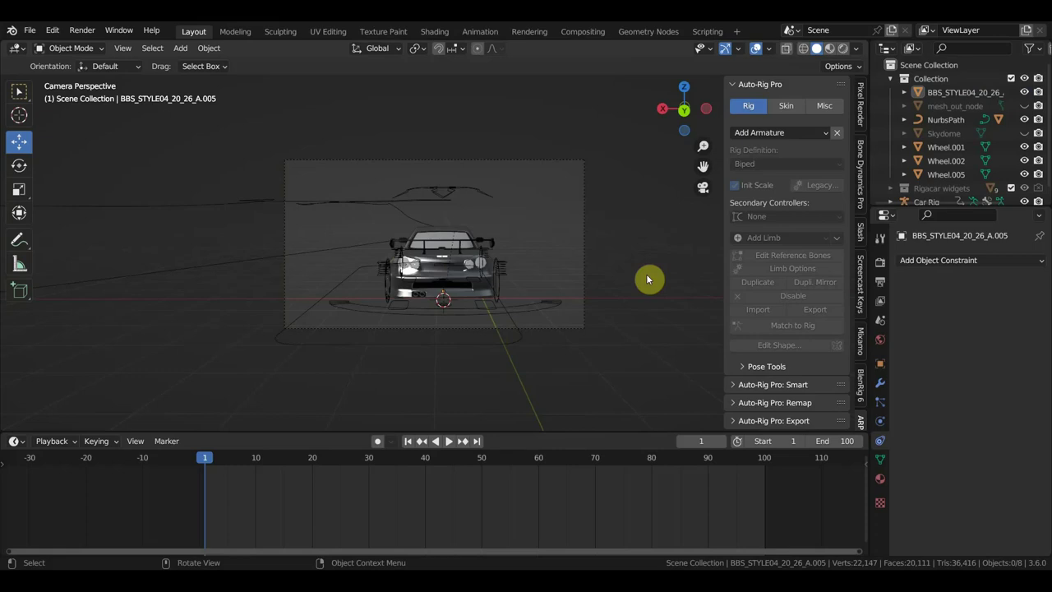
Play the animation, unhide Skydome and mesh_out_node, show material shading, and stop at frame 42.
{"action": "key", "text": "space"}
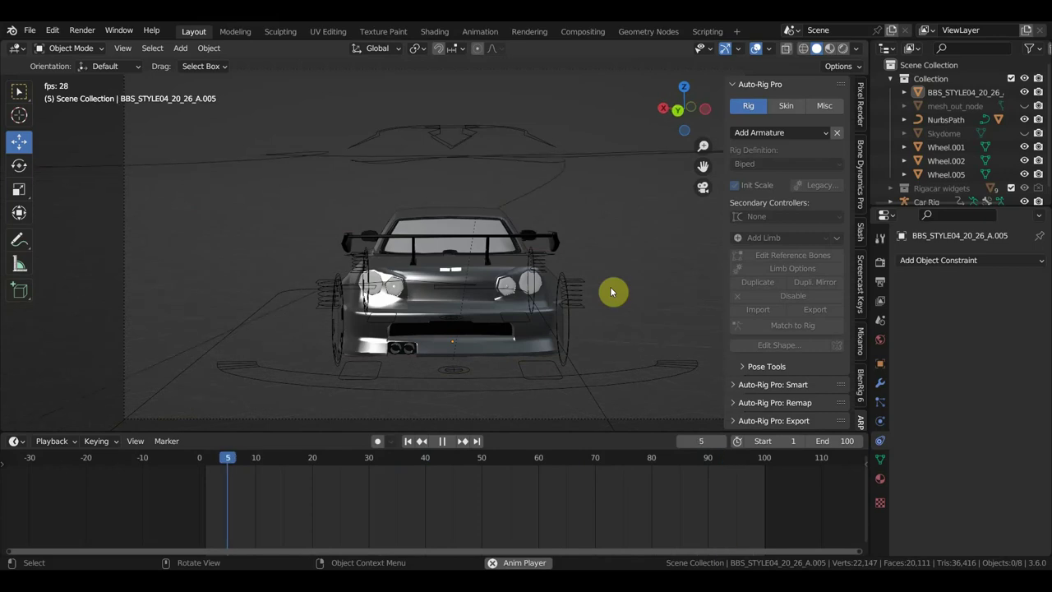
{"action": "key", "text": "alt+h"}
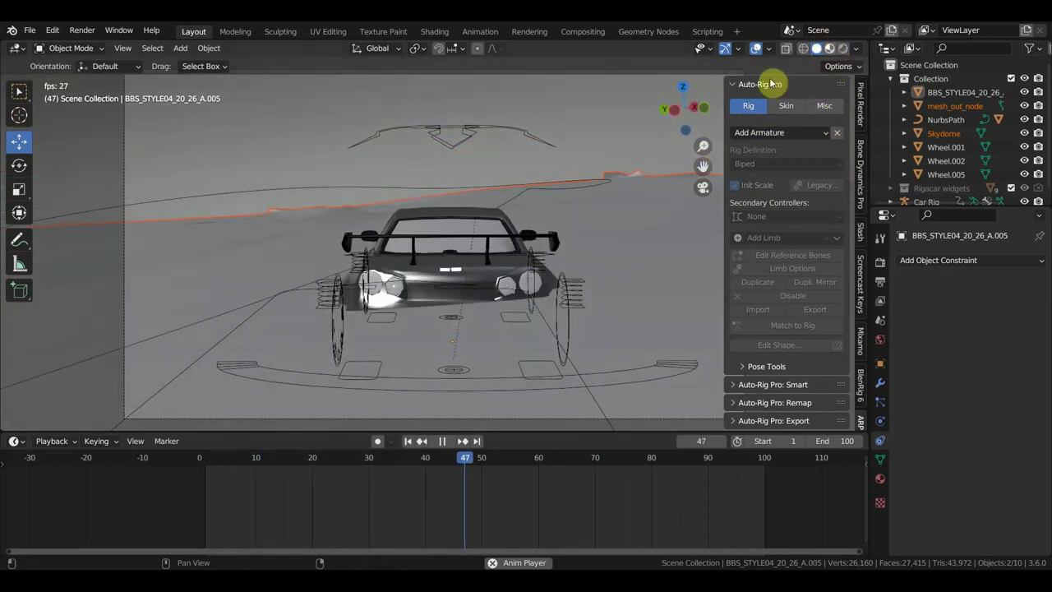
{"action": "key", "text": "z"}
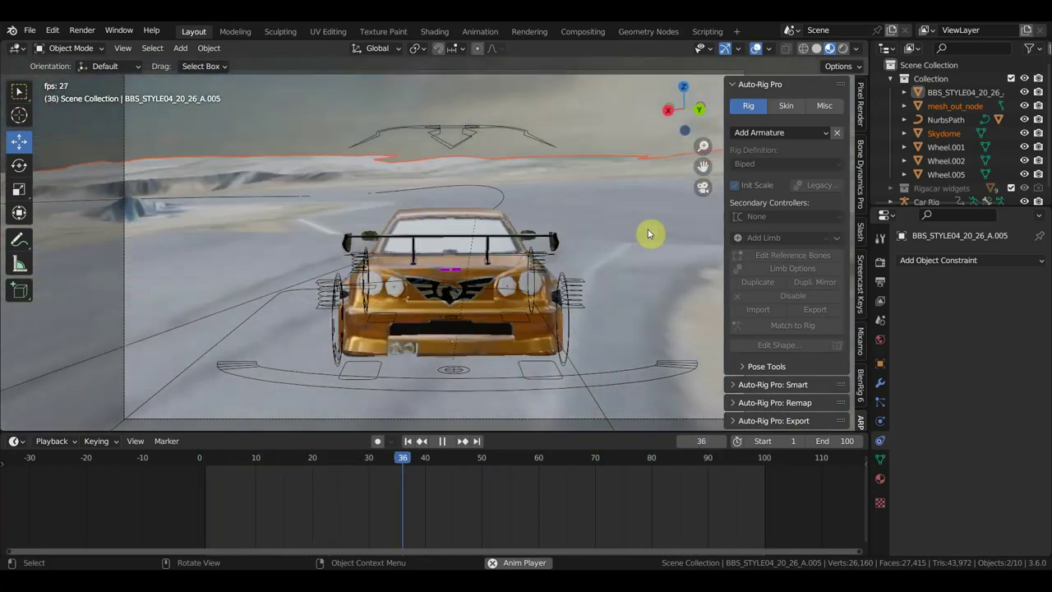
{"action": "key", "text": "space"}
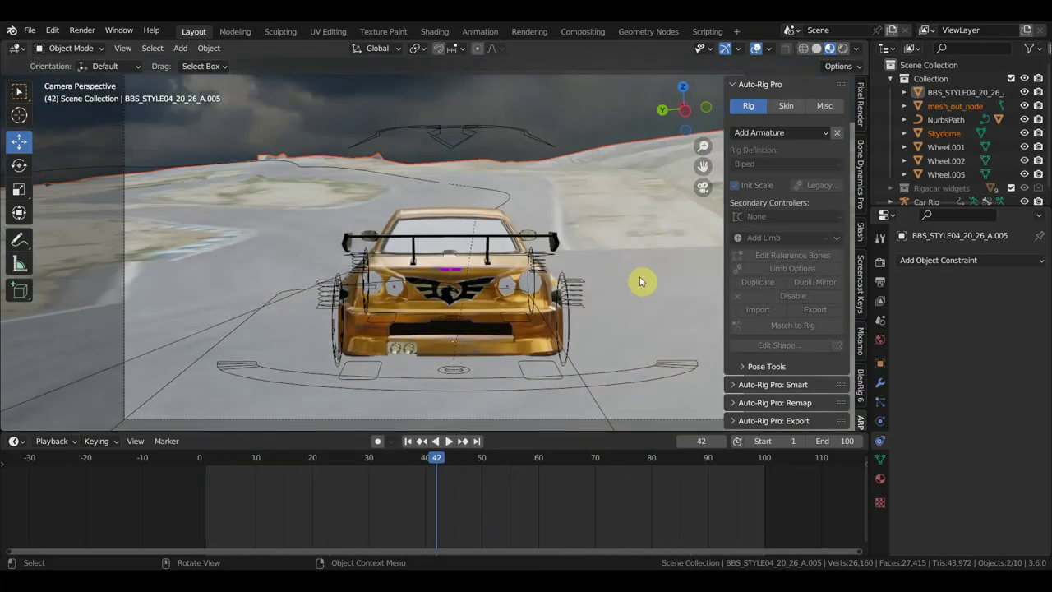
Hide the sidebar, enlarge the 3D view, leave camera view, and rewind to frame 1.
{"action": "key", "text": "n"}
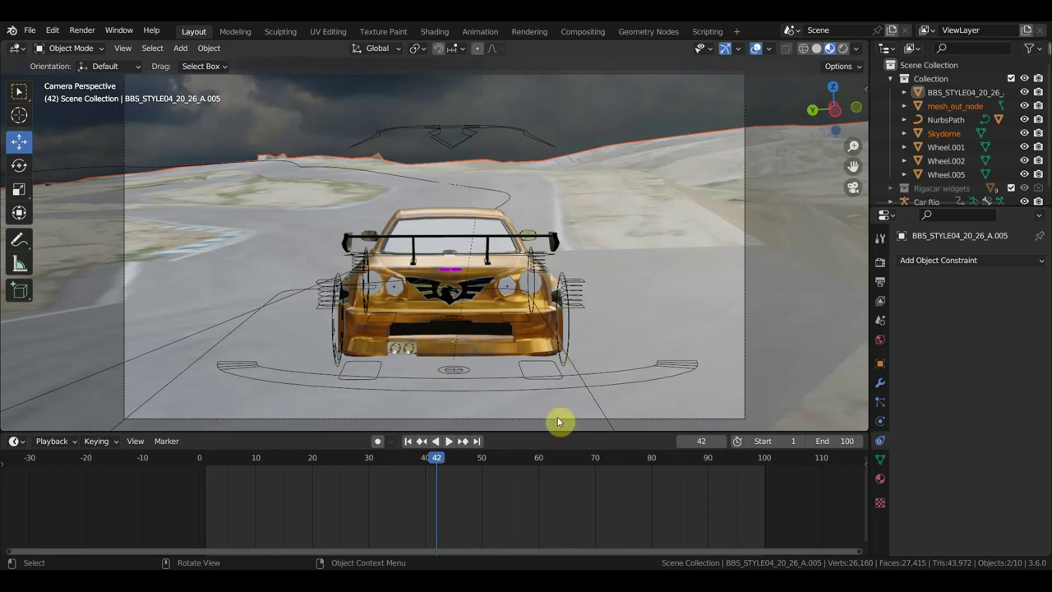
{"action": "left_click_drag", "start_coordinate": [549, 432], "coordinate": [550, 476]}
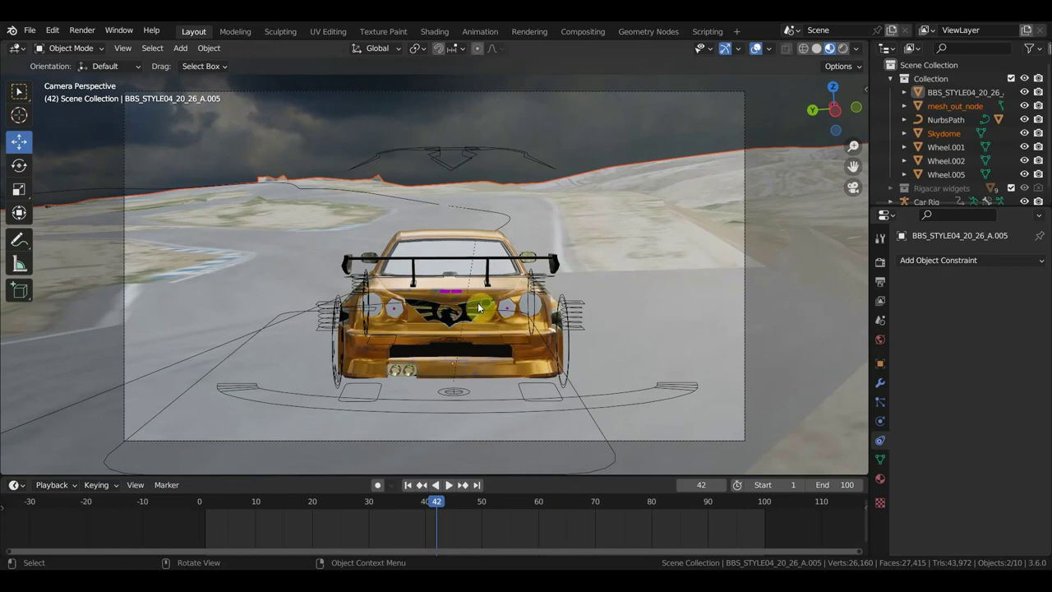
{"action": "mouse_move", "coordinate": [479, 308]}
{"action": "middle_mouse_down"}
{"action": "mouse_move", "coordinate": [620, 310]}
{"action": "mouse_move", "coordinate": [472, 313]}
{"action": "mouse_move", "coordinate": [348, 344]}
{"action": "middle_mouse_up"}
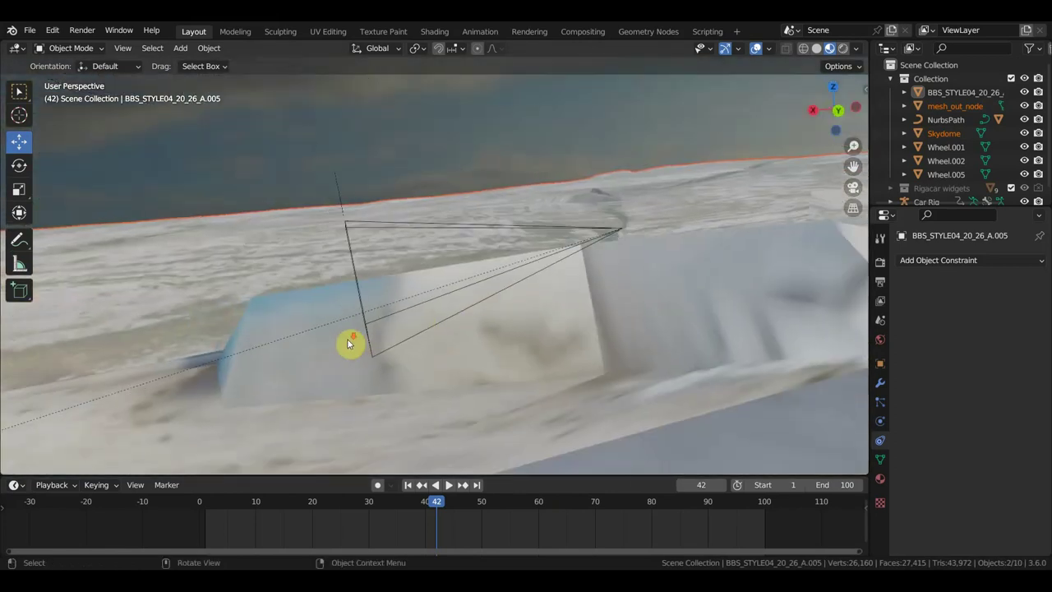
{"action": "scroll", "coordinate": [347, 344], "scroll_direction": "down", "scroll_amount": 3}
{"action": "scroll", "coordinate": [348, 344], "scroll_direction": "down", "scroll_amount": 2}
{"action": "scroll", "coordinate": [348, 344], "scroll_direction": "down", "scroll_amount": 2}
{"action": "scroll", "coordinate": [317, 337], "scroll_direction": "down", "scroll_amount": 2}
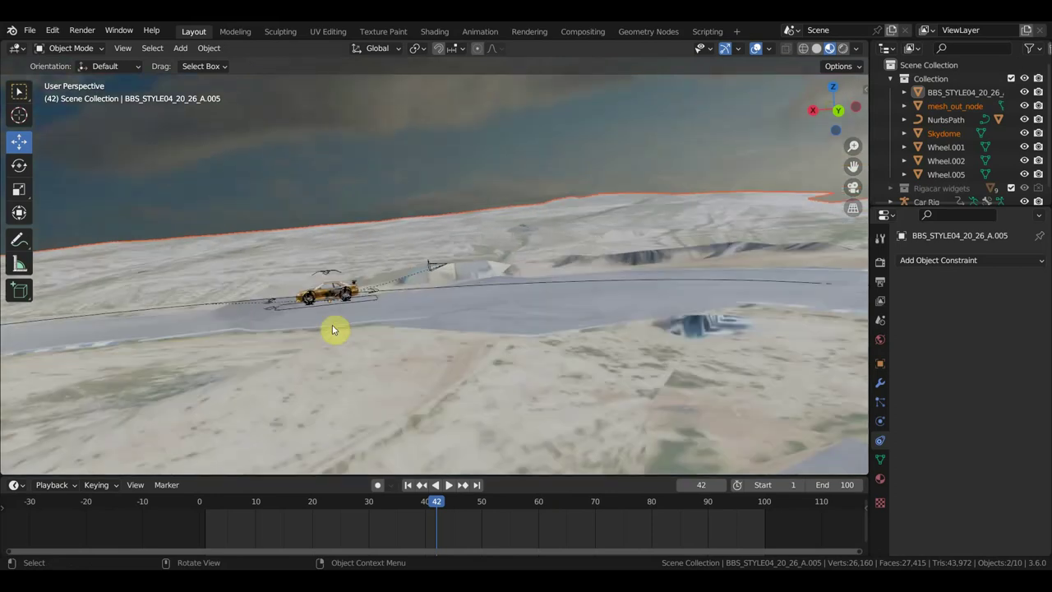
{"action": "left_click", "coordinate": [207, 509]}
{"action": "key", "text": "space"}
Orbit over the terrain to the road curve and delete the NurbsPath curve.
{"action": "mouse_move", "coordinate": [307, 326]}
{"action": "middle_mouse_down"}
{"action": "mouse_move", "coordinate": [122, 332]}
{"action": "mouse_move", "coordinate": [287, 322]}
{"action": "mouse_move", "coordinate": [383, 340]}
{"action": "mouse_move", "coordinate": [489, 327]}
{"action": "mouse_move", "coordinate": [418, 310]}
{"action": "mouse_move", "coordinate": [148, 312]}
{"action": "middle_mouse_up"}
{"action": "mouse_move", "coordinate": [441, 323]}
{"action": "middle_mouse_down"}
{"action": "mouse_move", "coordinate": [512, 320]}
{"action": "mouse_move", "coordinate": [272, 331]}
{"action": "mouse_move", "coordinate": [140, 365]}
{"action": "mouse_move", "coordinate": [98, 399]}
{"action": "mouse_move", "coordinate": [339, 426]}
{"action": "mouse_move", "coordinate": [641, 348]}
{"action": "mouse_move", "coordinate": [653, 331]}
{"action": "mouse_move", "coordinate": [411, 432]}
{"action": "mouse_move", "coordinate": [423, 383]}
{"action": "mouse_move", "coordinate": [510, 197]}
{"action": "middle_mouse_up"}
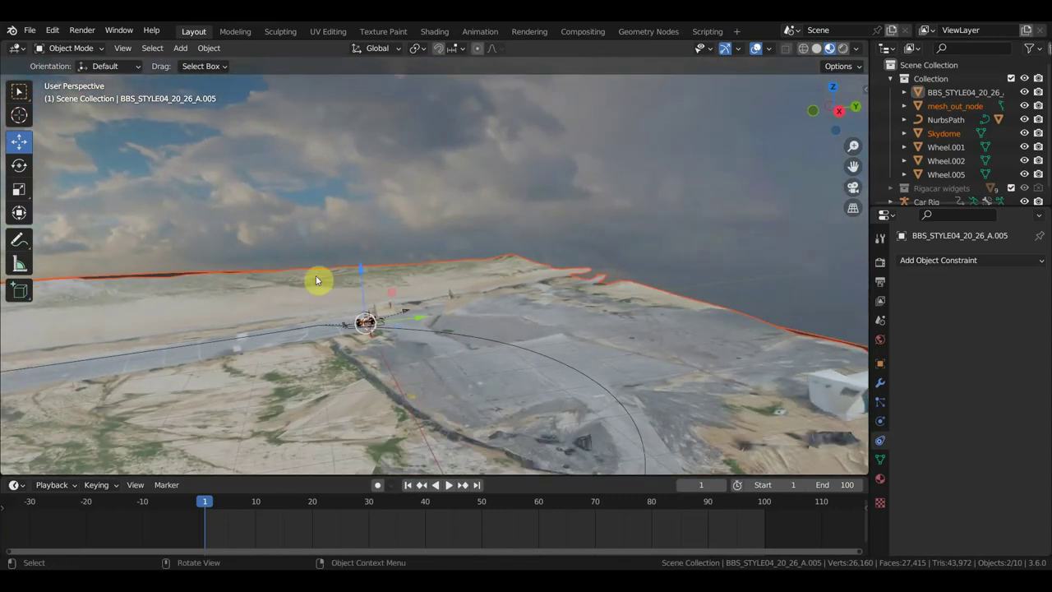
{"action": "mouse_move", "coordinate": [317, 280]}
{"action": "middle_mouse_down"}
{"action": "mouse_move", "coordinate": [369, 320]}
{"action": "mouse_move", "coordinate": [336, 343]}
{"action": "mouse_move", "coordinate": [500, 263]}
{"action": "mouse_move", "coordinate": [550, 198]}
{"action": "middle_mouse_up"}
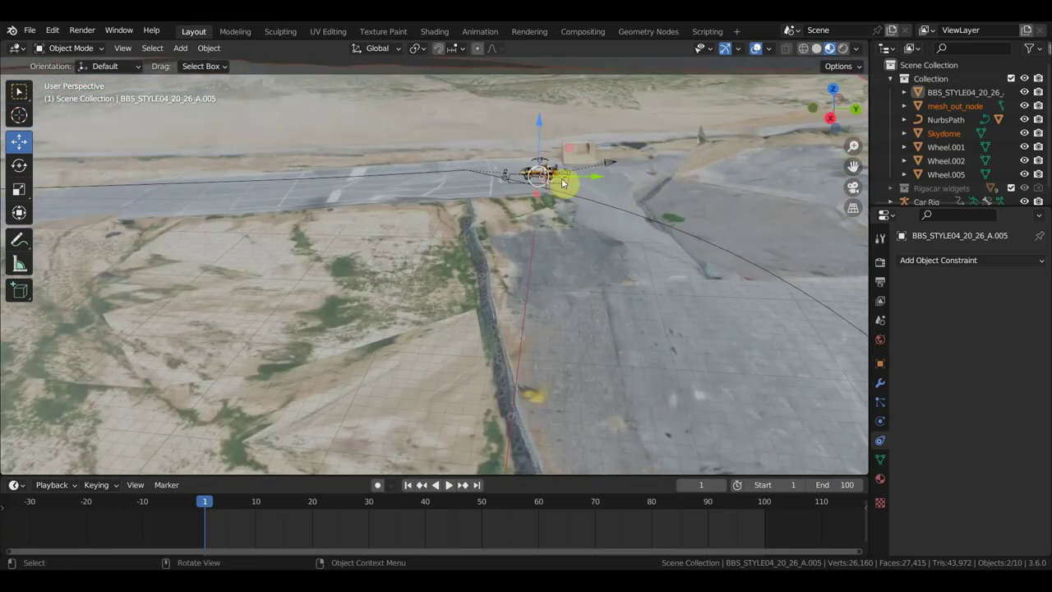
{"action": "left_click", "coordinate": [574, 197]}
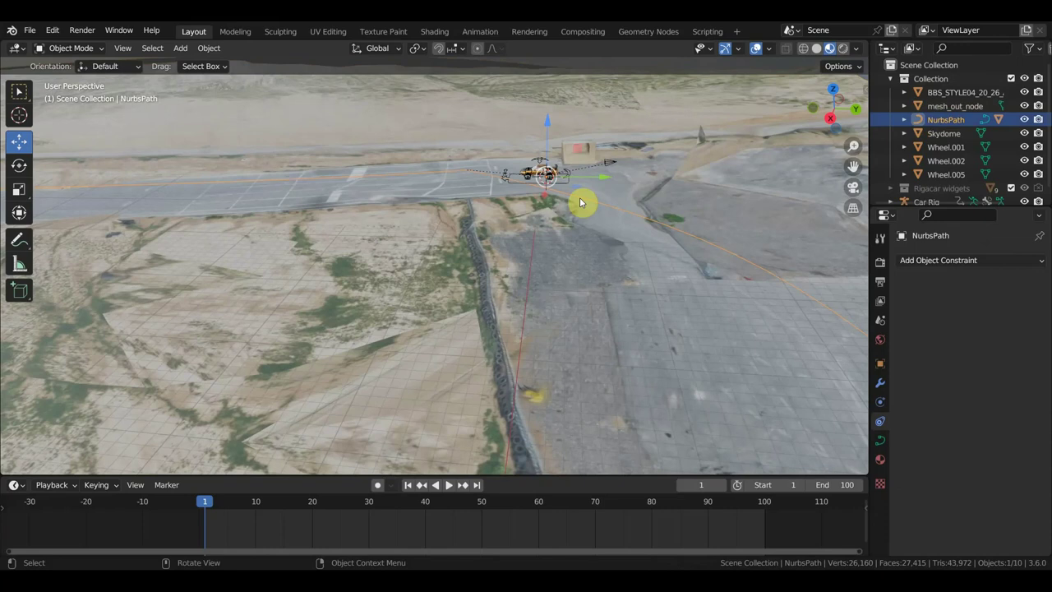
{"action": "key", "text": "Delete"}
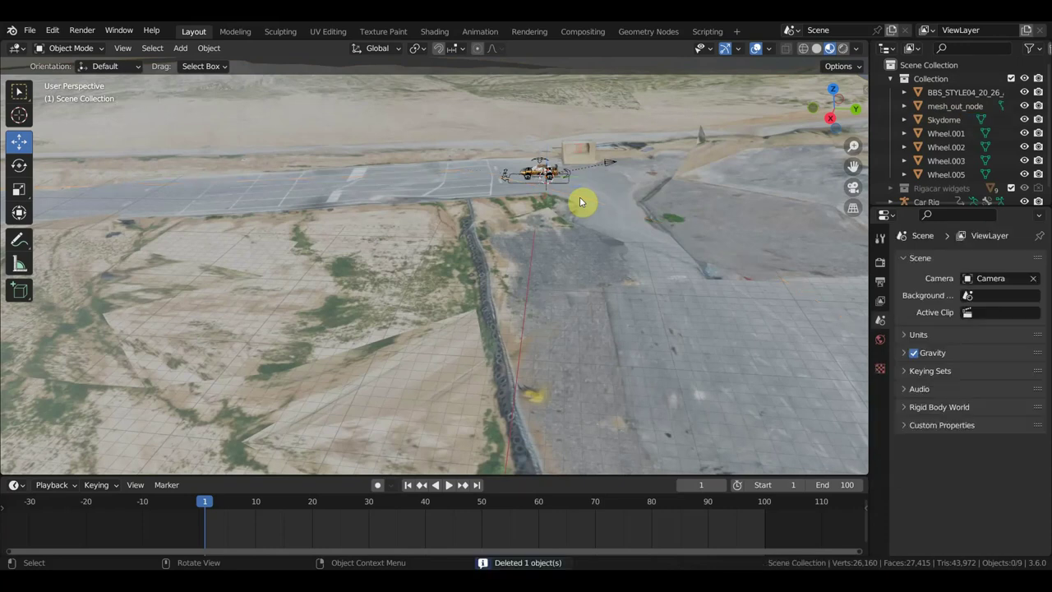
Orbit around the car rig toward the horizon and hide the Skydome.
{"action": "left_click", "coordinate": [569, 187]}
{"action": "mouse_move", "coordinate": [567, 181]}
{"action": "middle_mouse_down"}
{"action": "mouse_move", "coordinate": [601, 156]}
{"action": "mouse_move", "coordinate": [573, 202]}
{"action": "mouse_move", "coordinate": [554, 335]}
{"action": "middle_mouse_up"}
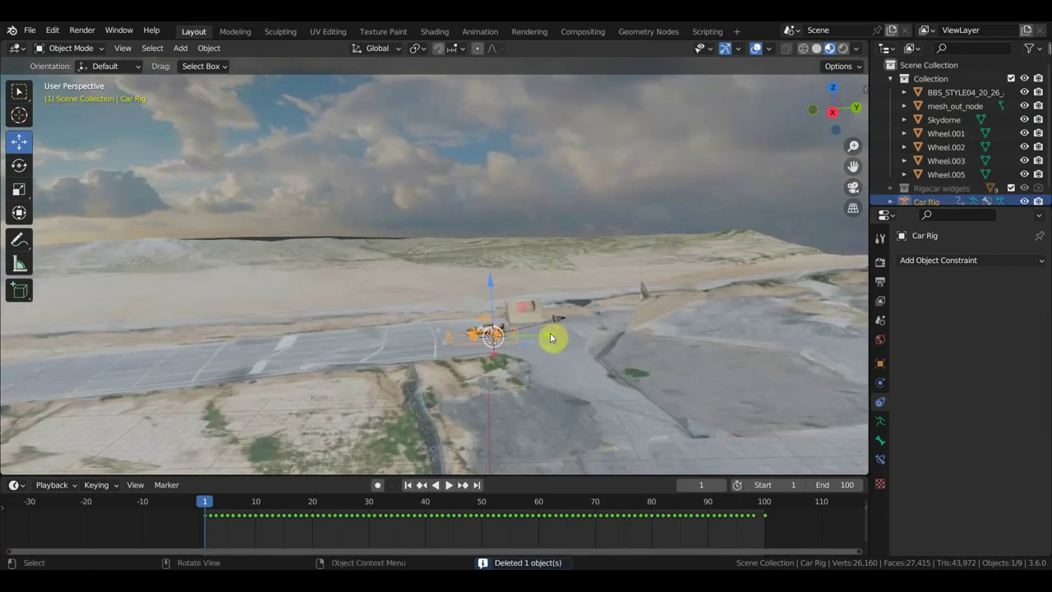
{"action": "scroll", "coordinate": [551, 337], "scroll_direction": "down", "scroll_amount": 1}
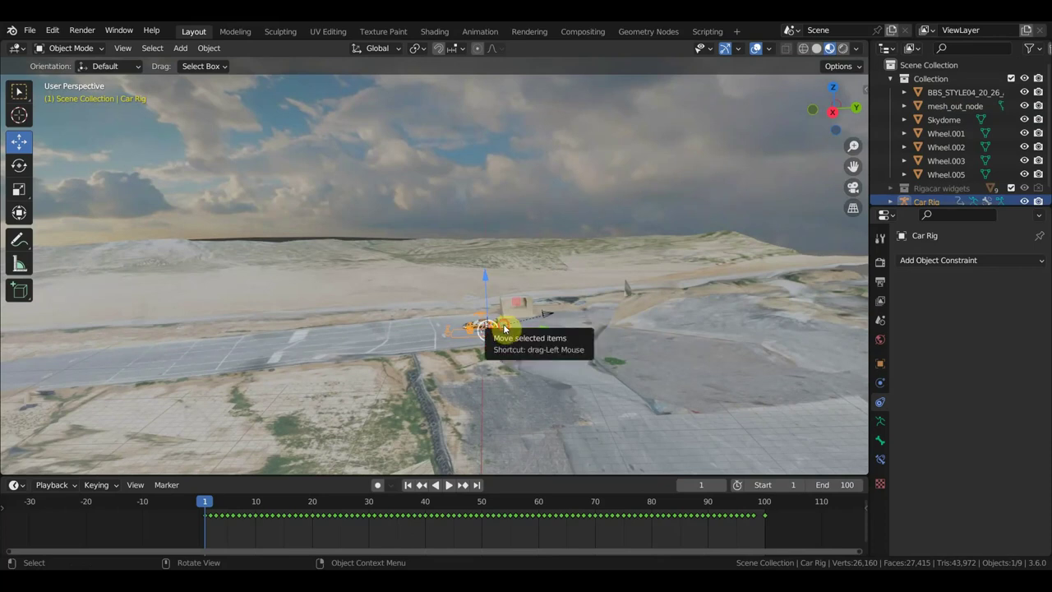
{"action": "middle_click_drag", "start_coordinate": [508, 329], "coordinate": [517, 336]}
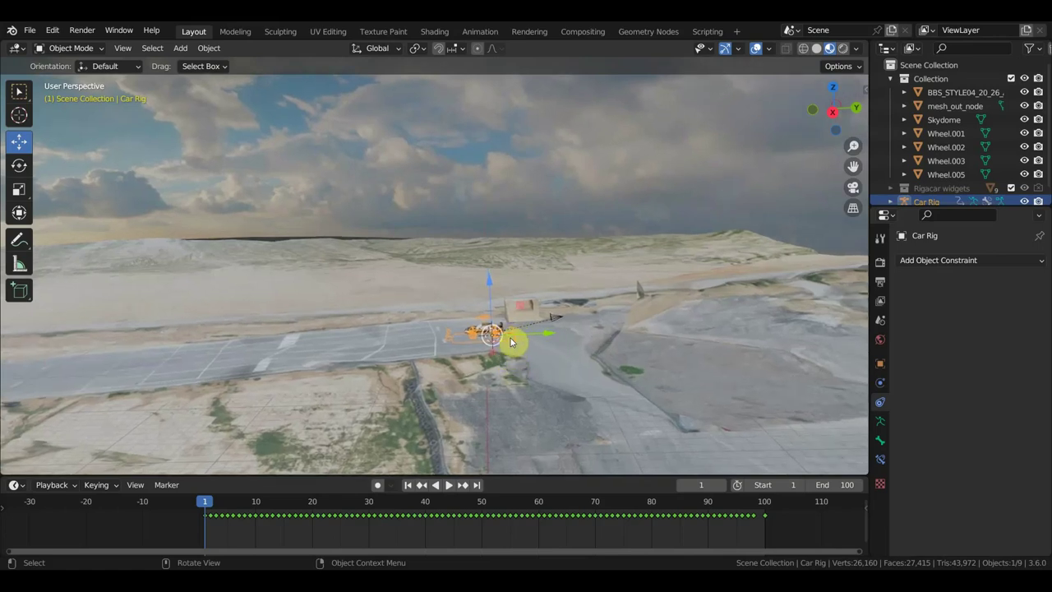
{"action": "mouse_move", "coordinate": [520, 340]}
{"action": "middle_mouse_down"}
{"action": "mouse_move", "coordinate": [477, 370]}
{"action": "mouse_move", "coordinate": [453, 369]}
{"action": "mouse_move", "coordinate": [559, 364]}
{"action": "mouse_move", "coordinate": [600, 345]}
{"action": "middle_mouse_up"}
{"action": "scroll", "coordinate": [600, 345], "scroll_direction": "down", "scroll_amount": 5}
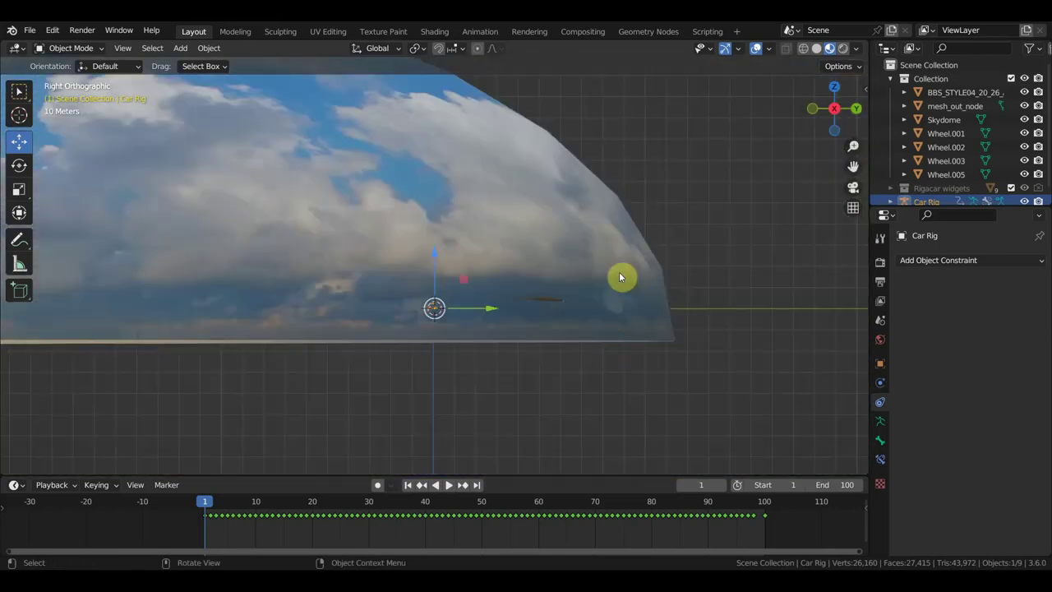
{"action": "left_click", "coordinate": [596, 255]}
{"action": "key", "text": "h"}
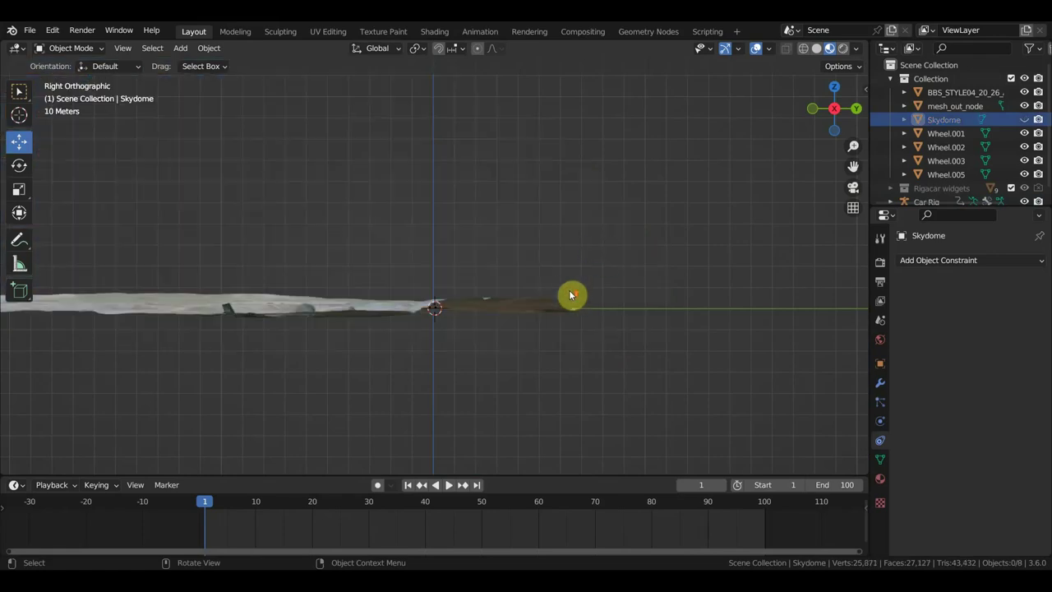
Hide the mesh_out_node terrain, pan closer to the car, and select the camera.
{"action": "scroll", "coordinate": [571, 296], "scroll_direction": "up", "scroll_amount": 3}
{"action": "scroll", "coordinate": [526, 297], "scroll_direction": "up", "scroll_amount": 2}
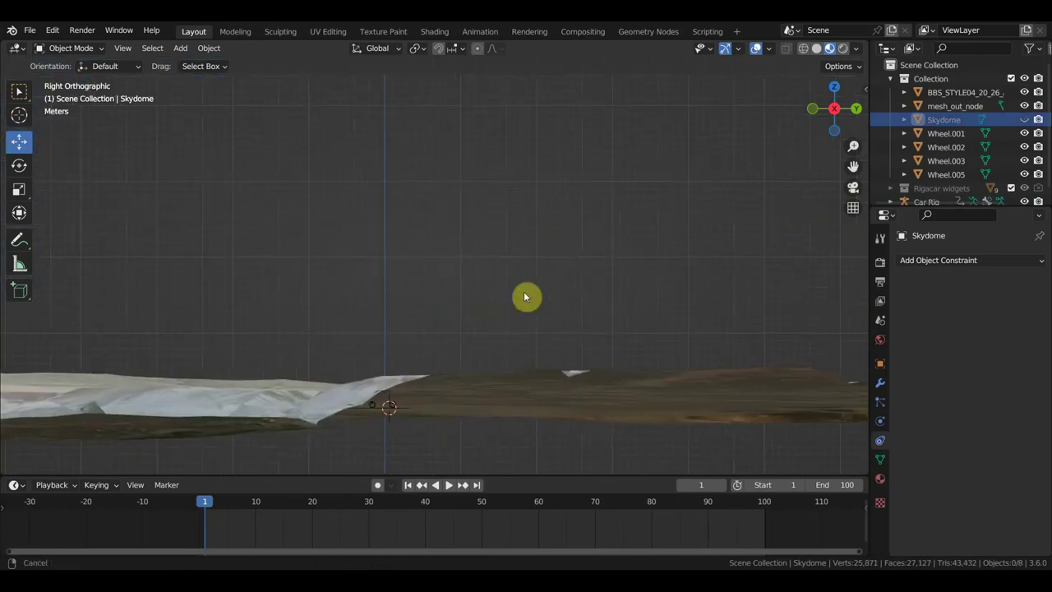
{"action": "left_click", "coordinate": [644, 395]}
{"action": "key", "text": "h"}
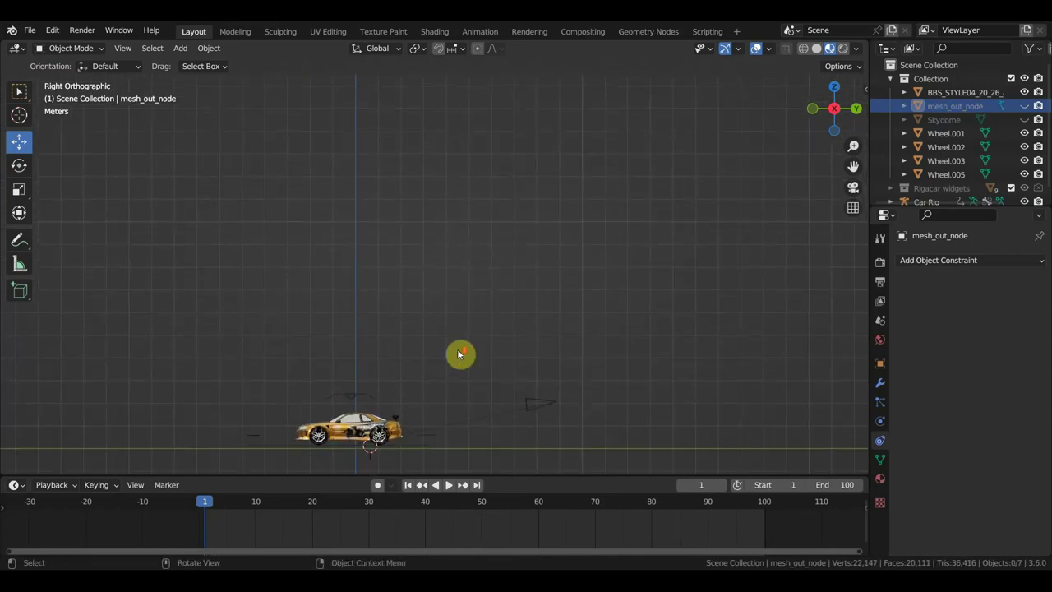
{"action": "scroll", "coordinate": [465, 356], "scroll_direction": "up", "scroll_amount": 2}
{"action": "middle_click_drag", "start_coordinate": [465, 357], "coordinate": [500, 257], "text": "shift"}
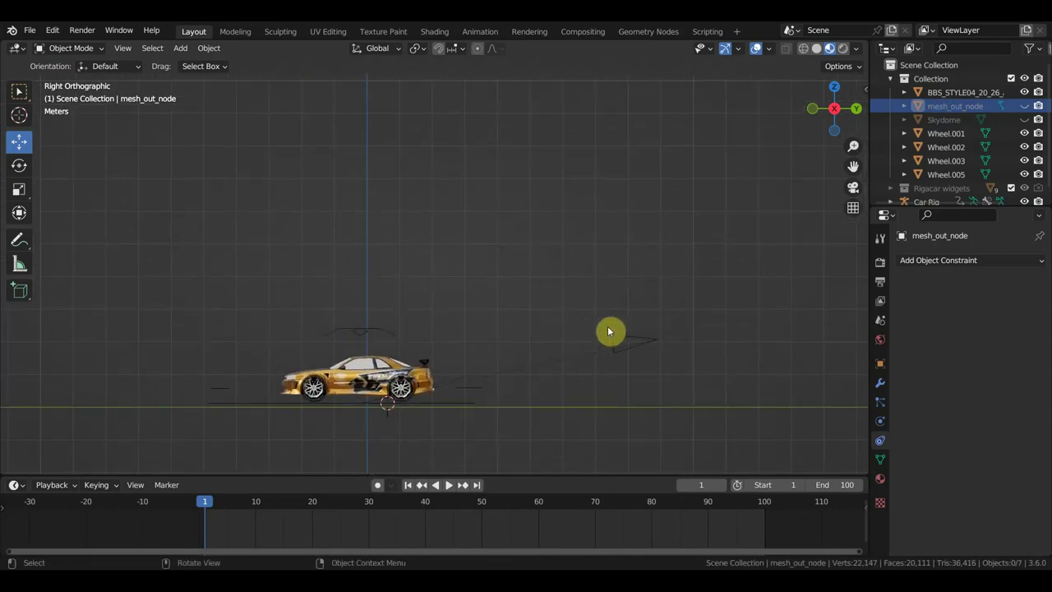
{"action": "left_click", "coordinate": [628, 340]}
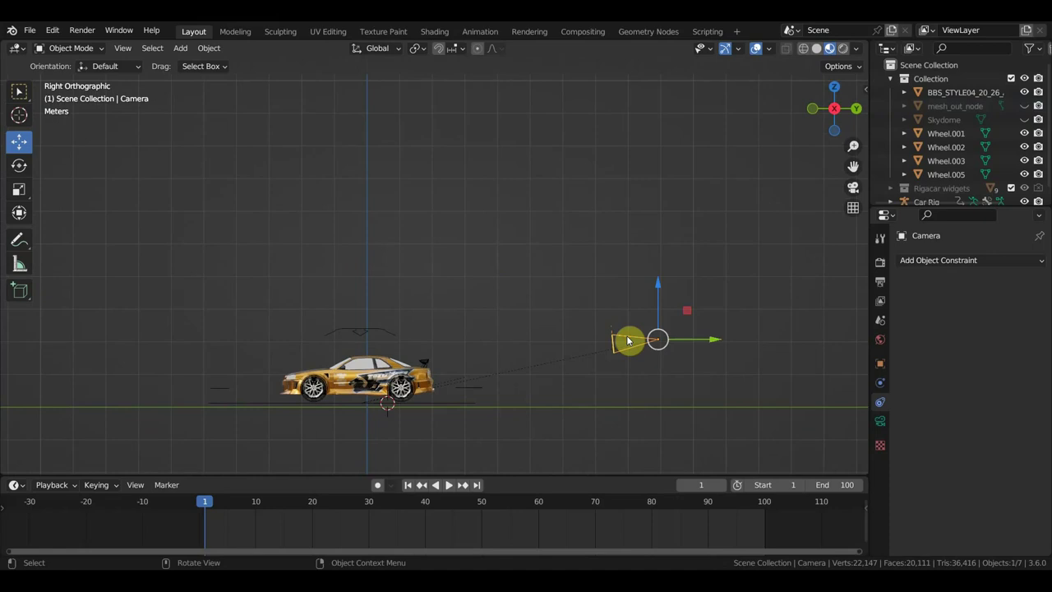
Walk-navigate the scene camera beside the car so it frames the full side profile.
{"action": "key", "text": "KP_0"}
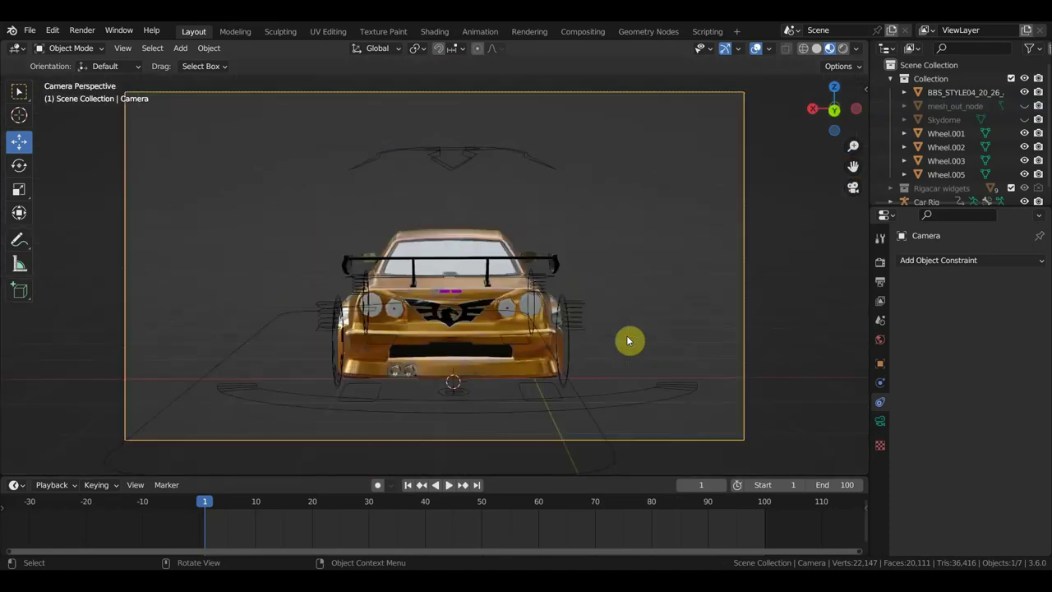
{"action": "key", "text": "shift+grave"}
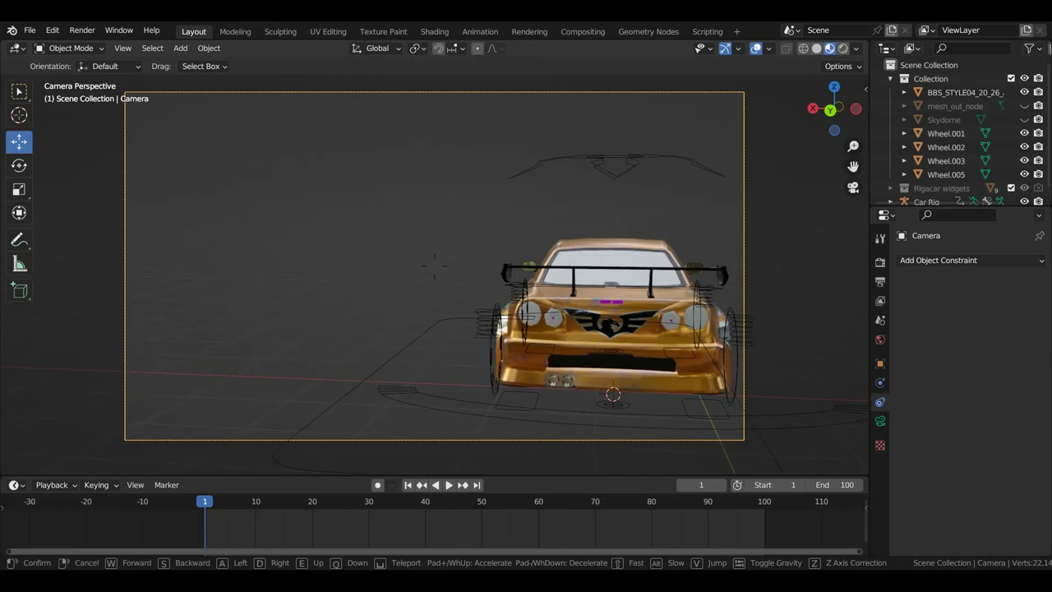
{"action": "key", "text": "d"}
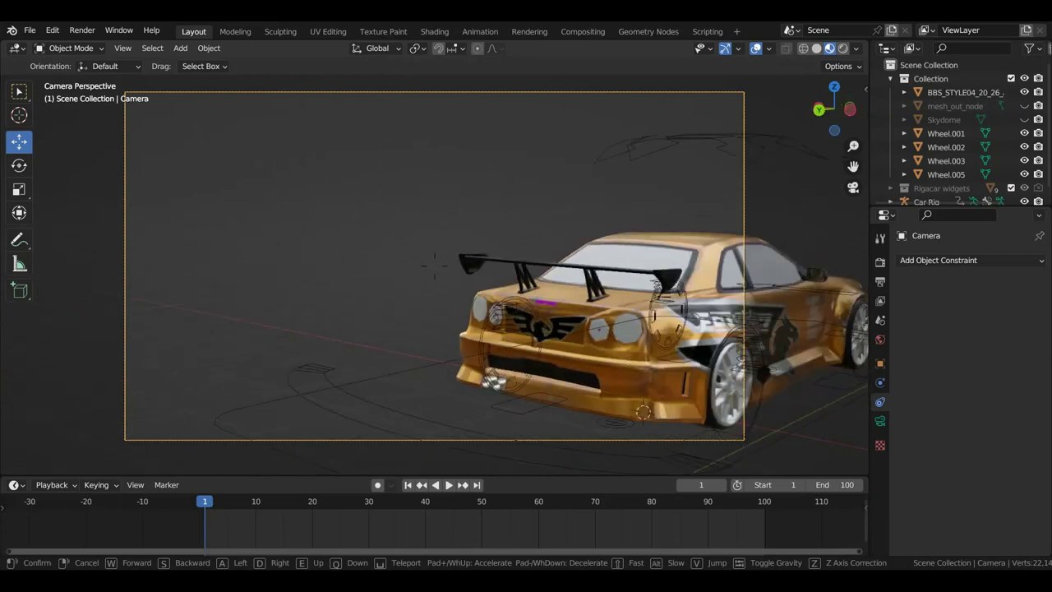
{"action": "key", "text": "d"}
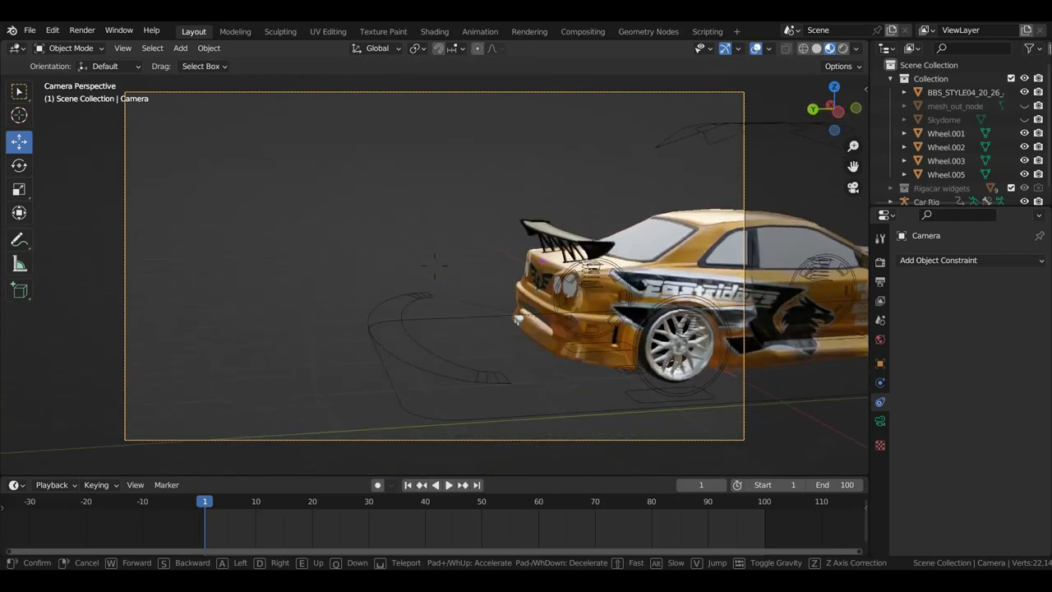
{"action": "key", "text": "d"}
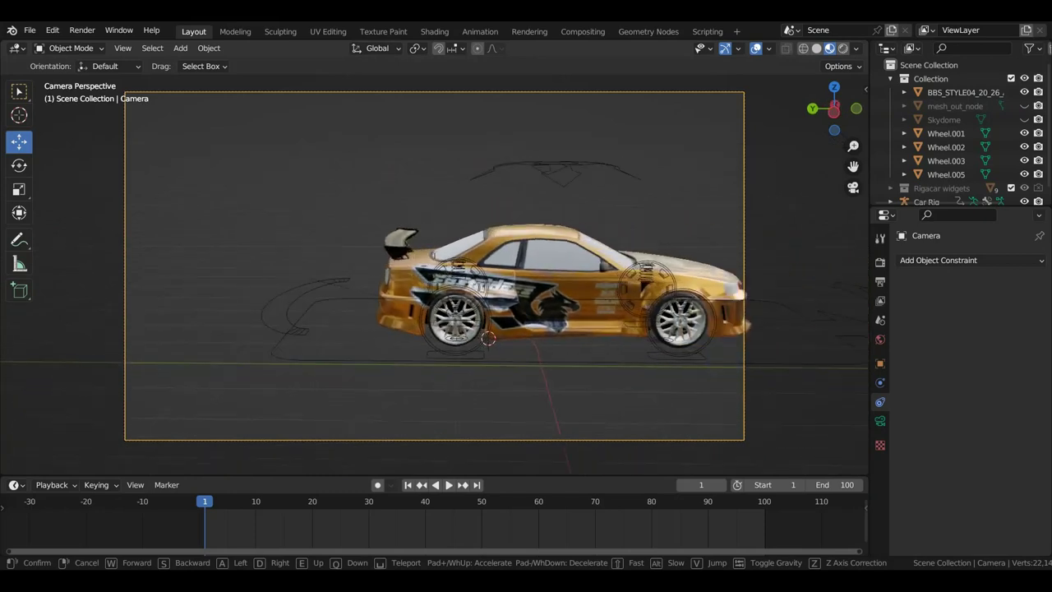
{"action": "key", "text": "d"}
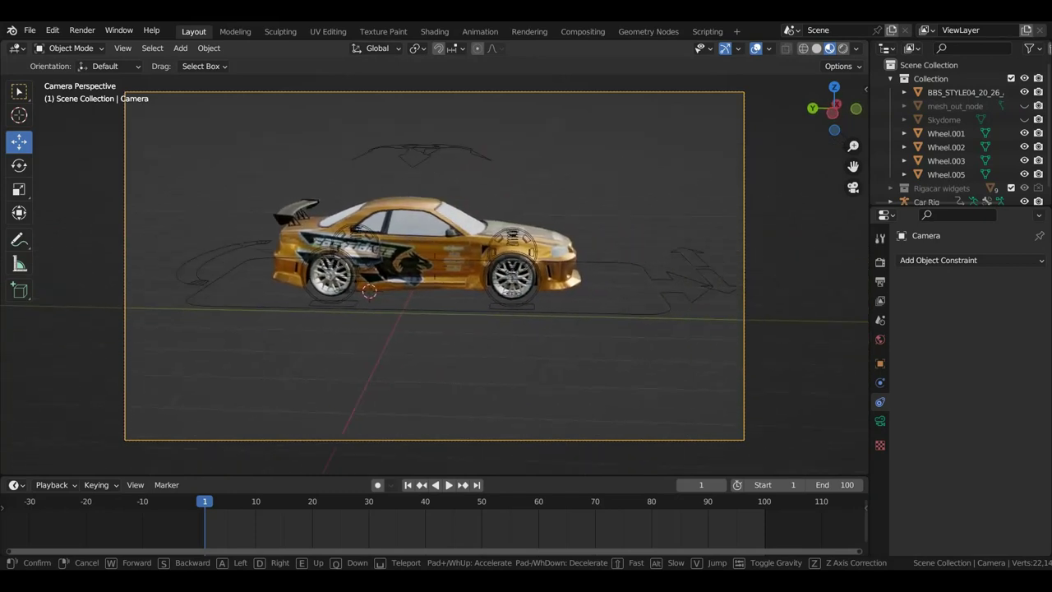
{"action": "key", "text": "w"}
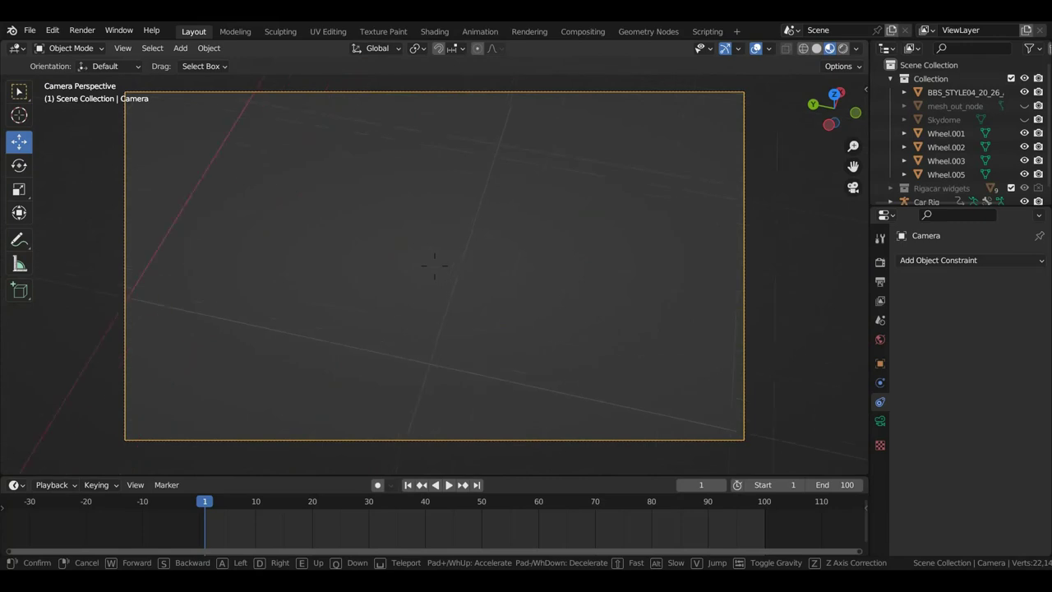
{"action": "key", "text": "e"}
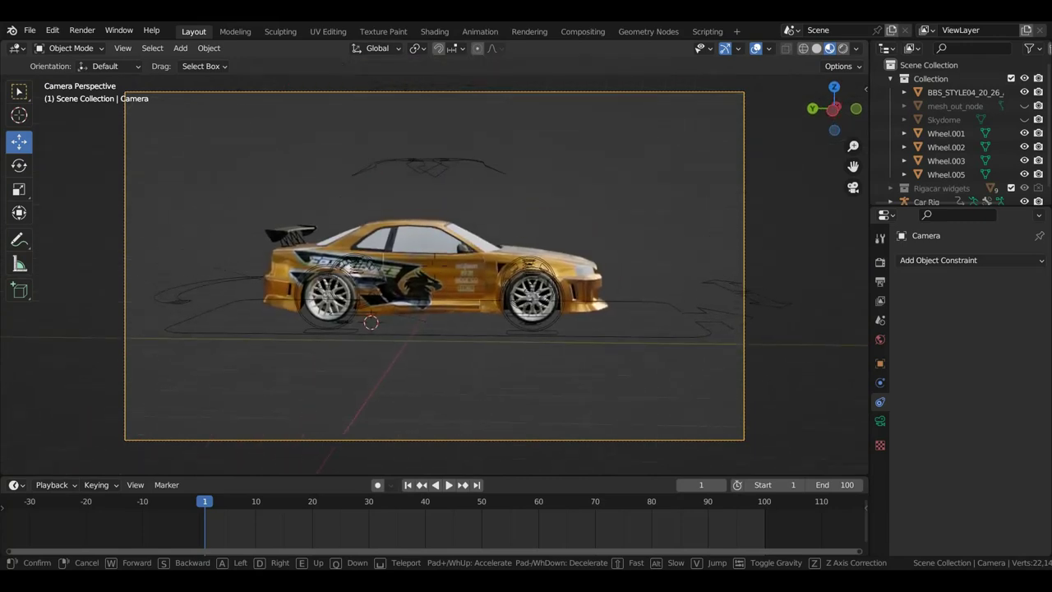
{"action": "key", "text": "w"}
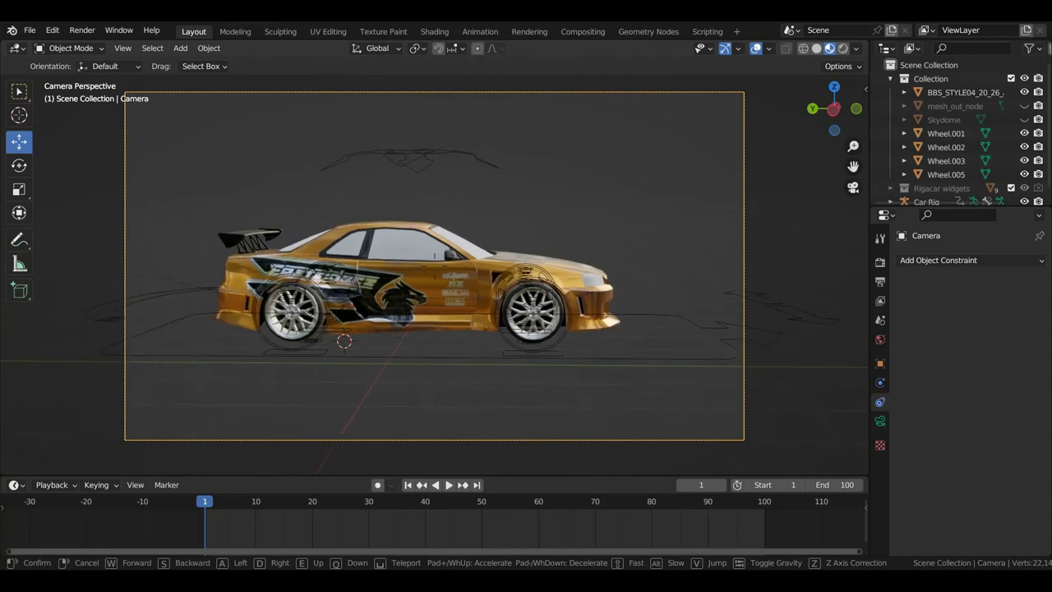
{"action": "left_click", "coordinate": [628, 340]}
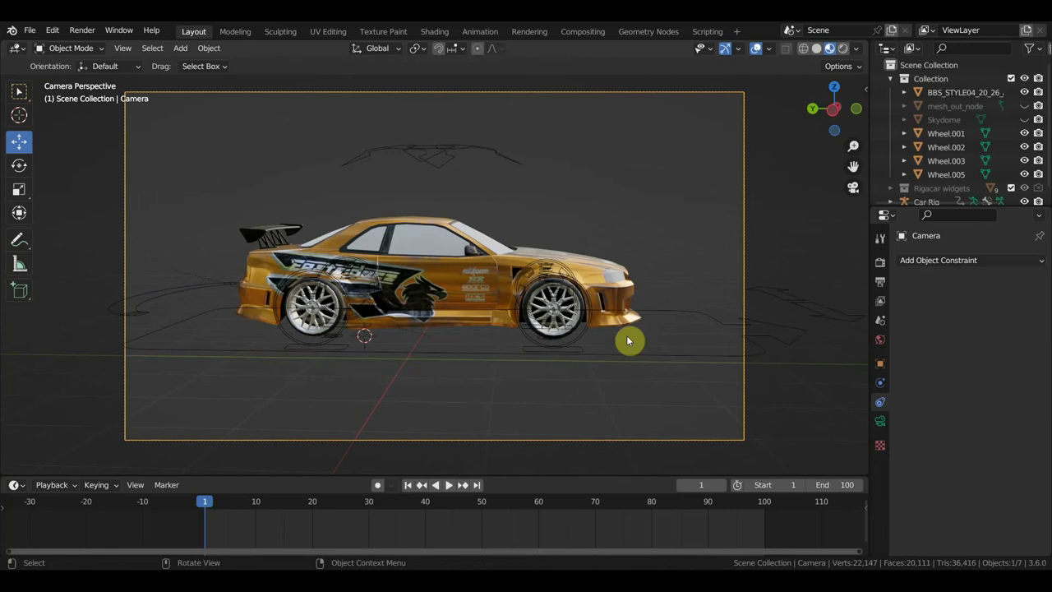
{"action": "key", "text": "KP_7"}
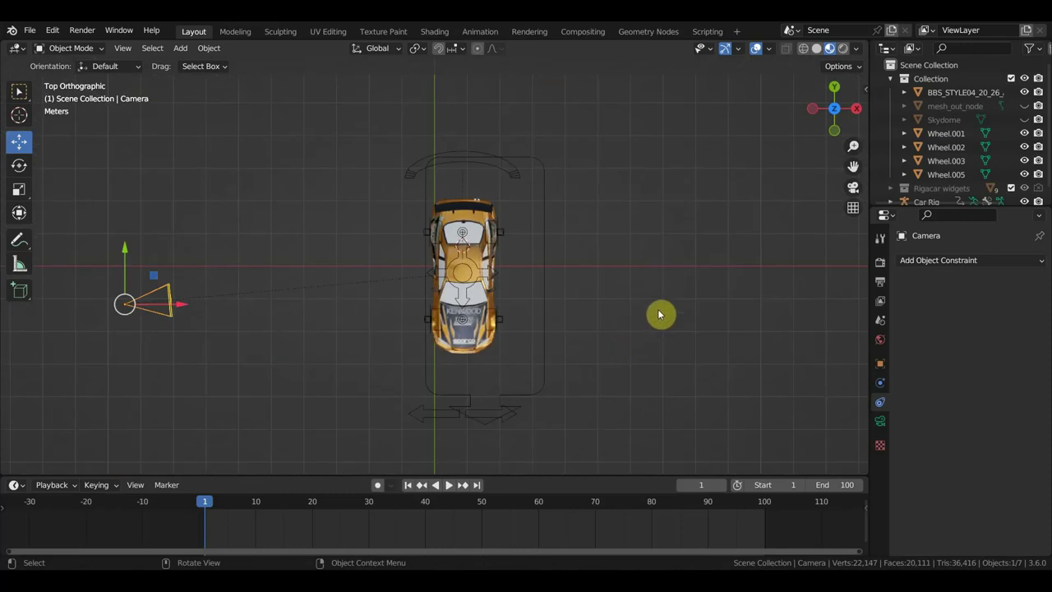
Unhide all objects, hide the Skydome again, and select mesh_out_node.
{"action": "key", "text": "alt+h"}
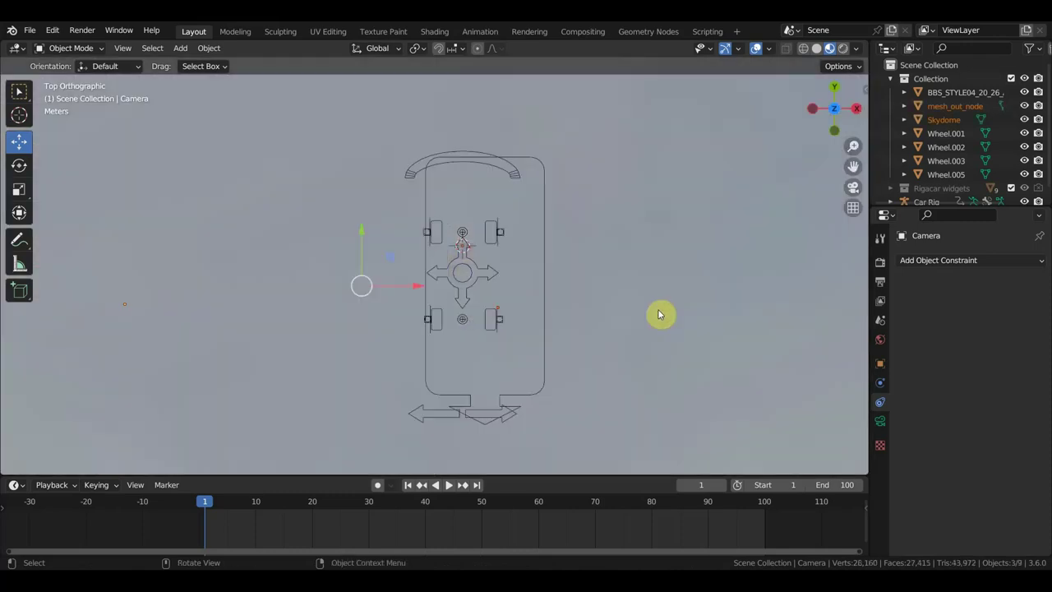
{"action": "left_click", "coordinate": [545, 311]}
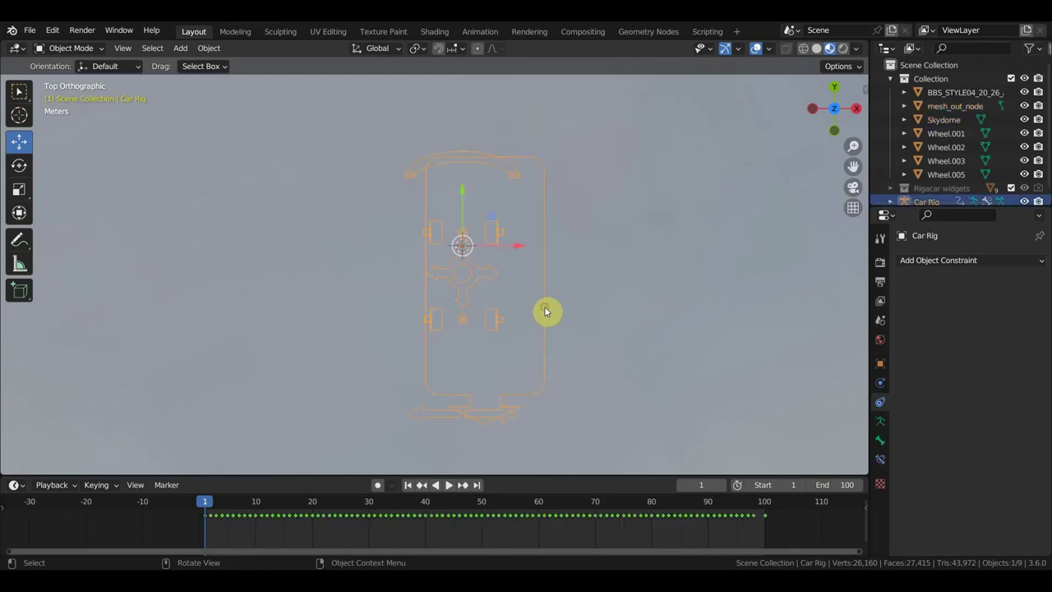
{"action": "left_click", "coordinate": [765, 307]}
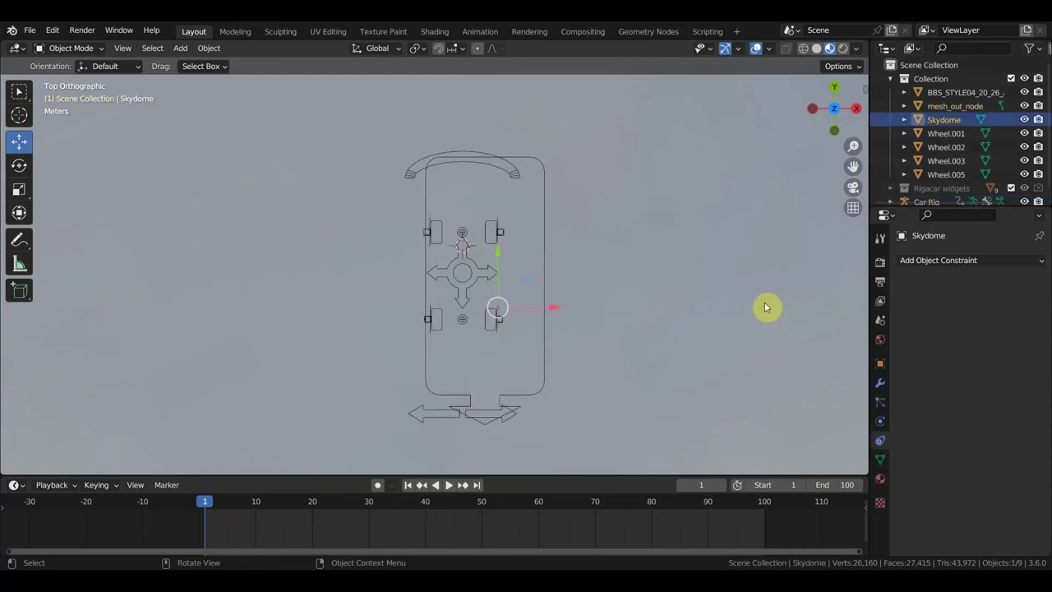
{"action": "key", "text": "h"}
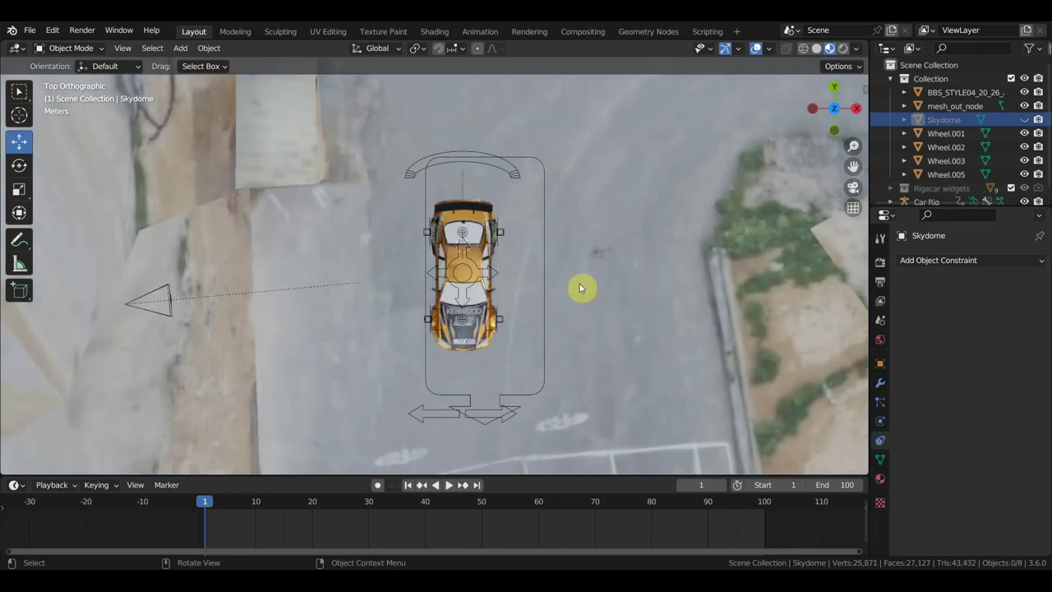
{"action": "scroll", "coordinate": [545, 287], "scroll_direction": "up", "scroll_amount": 2}
{"action": "scroll", "coordinate": [576, 290], "scroll_direction": "up", "scroll_amount": 1}
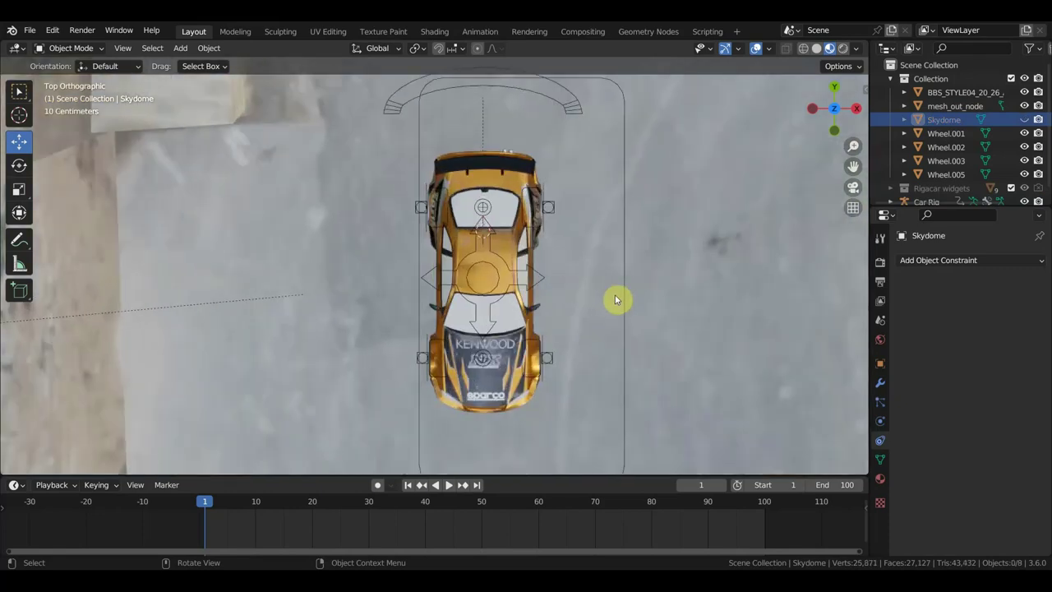
{"action": "left_click", "coordinate": [620, 303]}
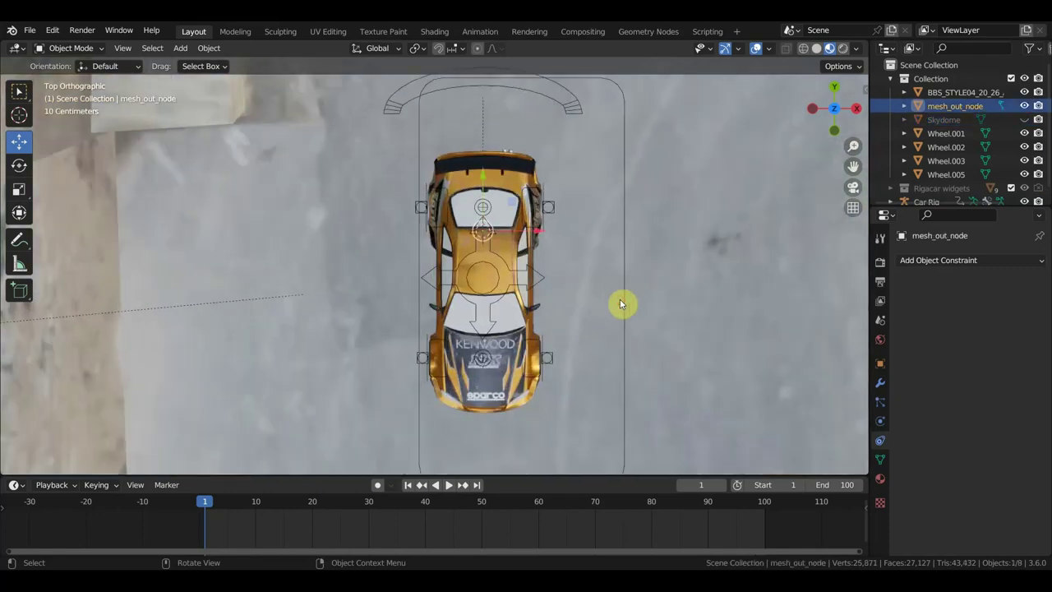
{"action": "left_click", "coordinate": [86, 52]}
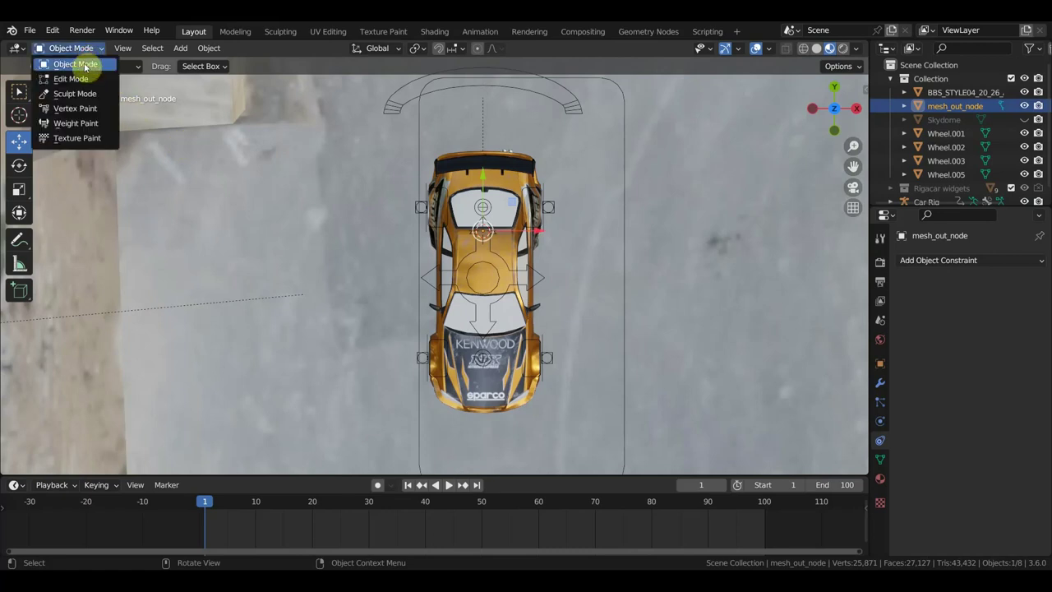
Select the Car Rig and switch it into Pose Mode.
{"action": "left_click", "coordinate": [624, 230]}
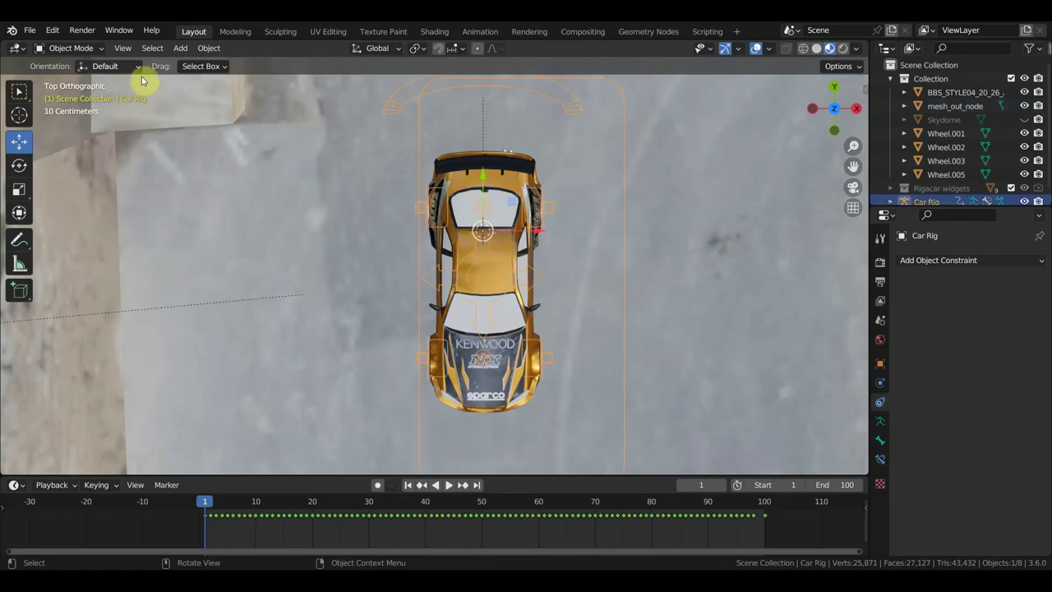
{"action": "left_click", "coordinate": [72, 49]}
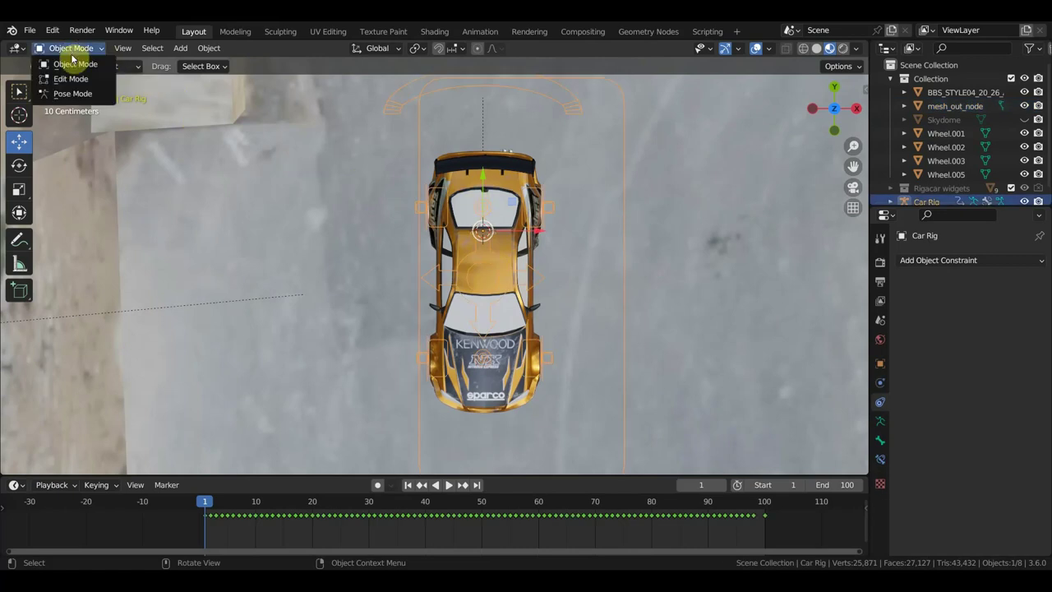
{"action": "left_click", "coordinate": [74, 63]}
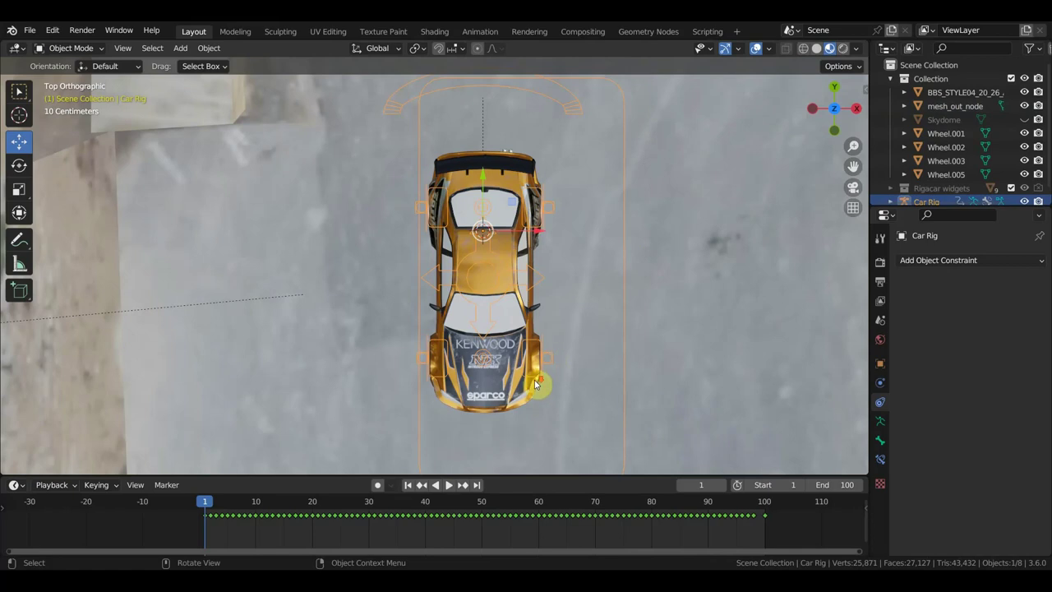
{"action": "scroll", "coordinate": [539, 384], "scroll_direction": "down", "scroll_amount": 2}
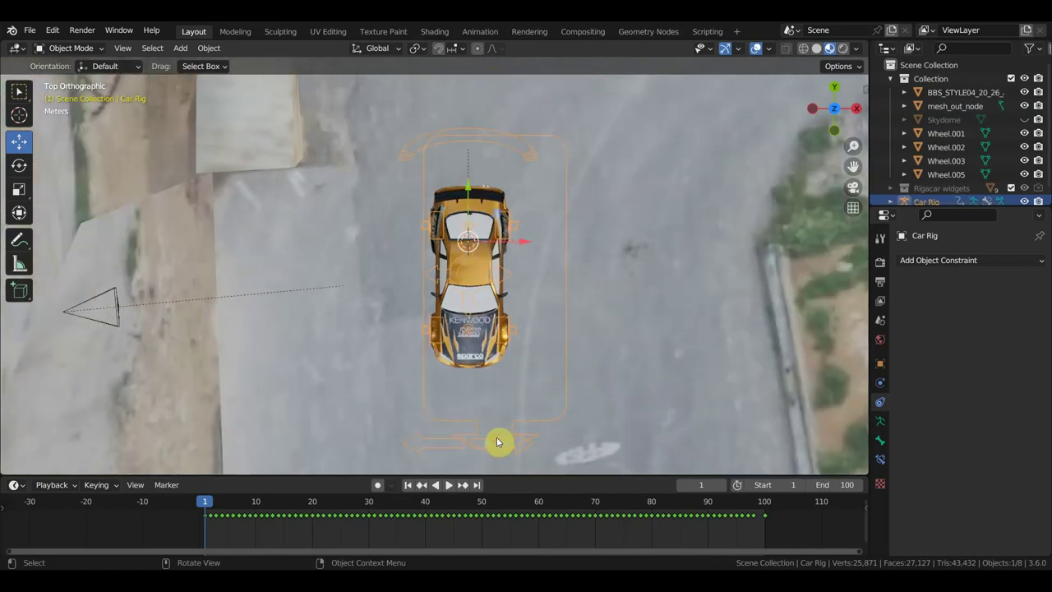
{"action": "left_click", "coordinate": [72, 48]}
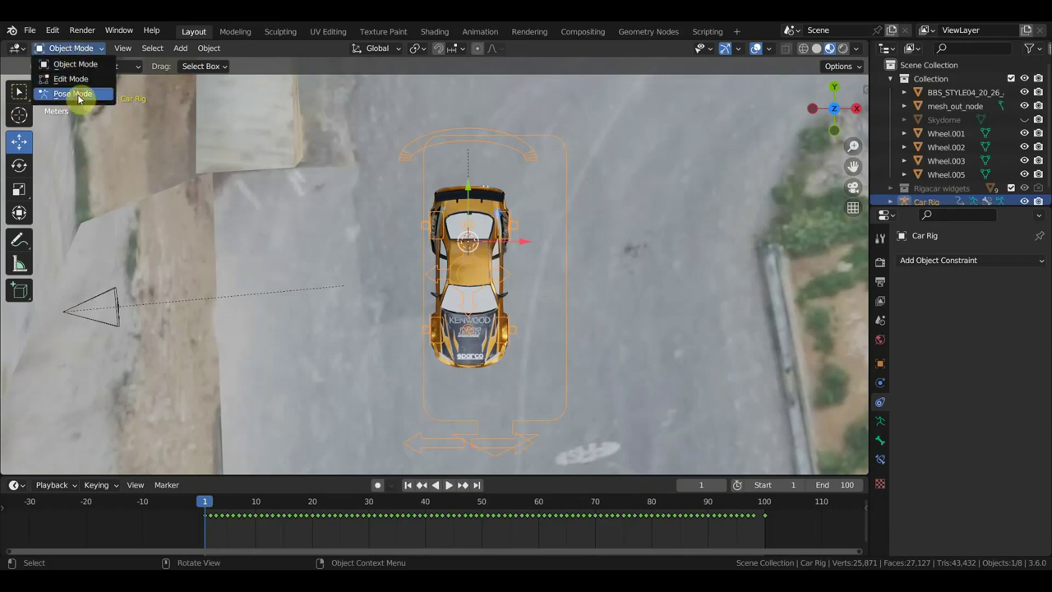
{"action": "left_click", "coordinate": [76, 94]}
Trial-move the Steering bone along X, undo it, and view the rig from the right.
{"action": "left_click", "coordinate": [512, 442]}
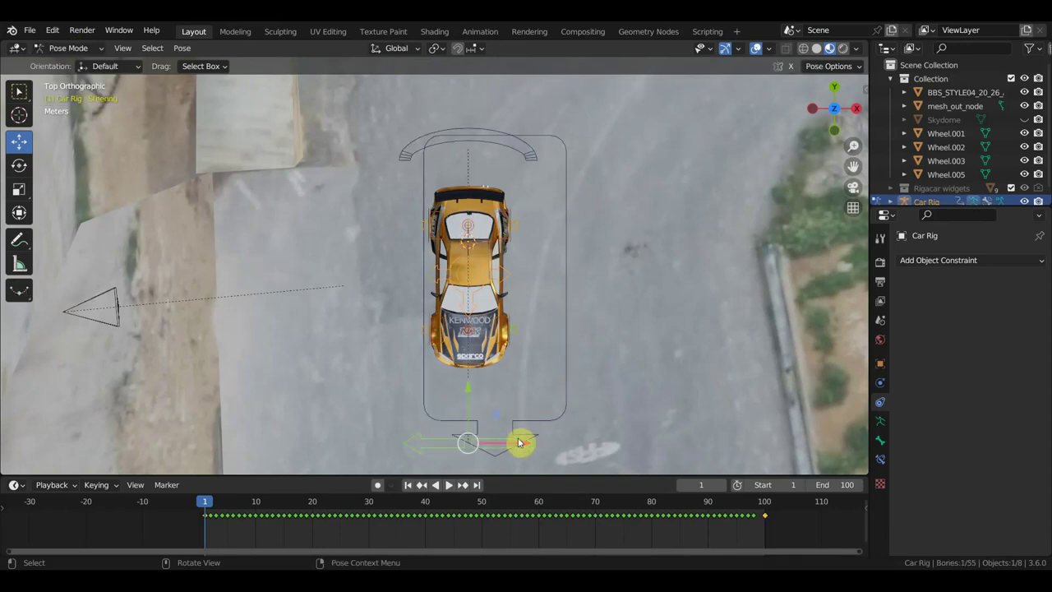
{"action": "mouse_move", "coordinate": [524, 444]}
{"action": "left_mouse_down"}
{"action": "mouse_move", "coordinate": [429, 449]}
{"action": "mouse_move", "coordinate": [536, 455]}
{"action": "left_mouse_up"}
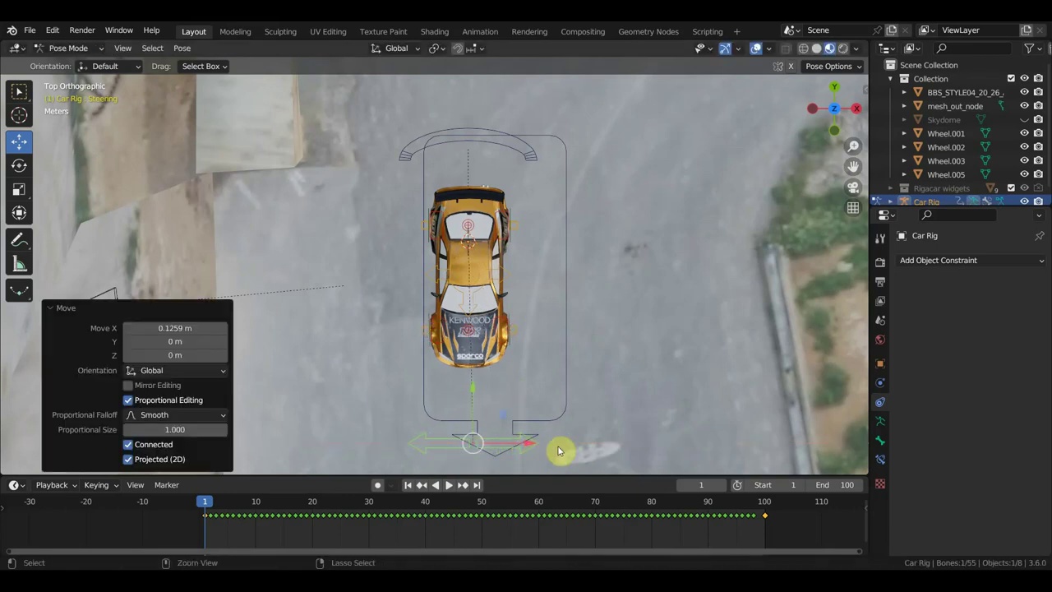
{"action": "key", "text": "ctrl+z"}
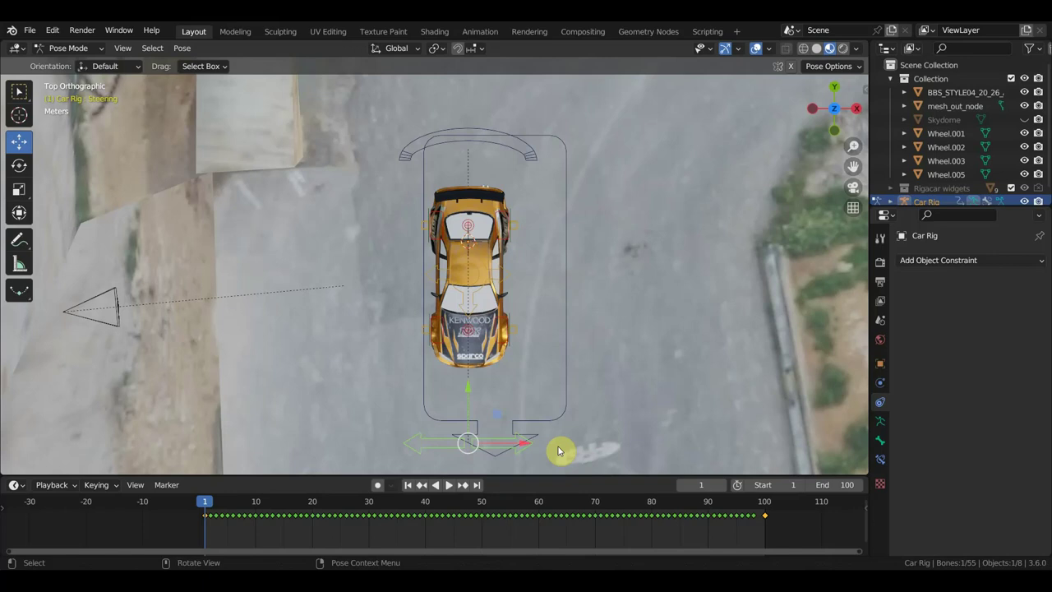
{"action": "left_click", "coordinate": [559, 451]}
{"action": "key", "text": "KP_3"}
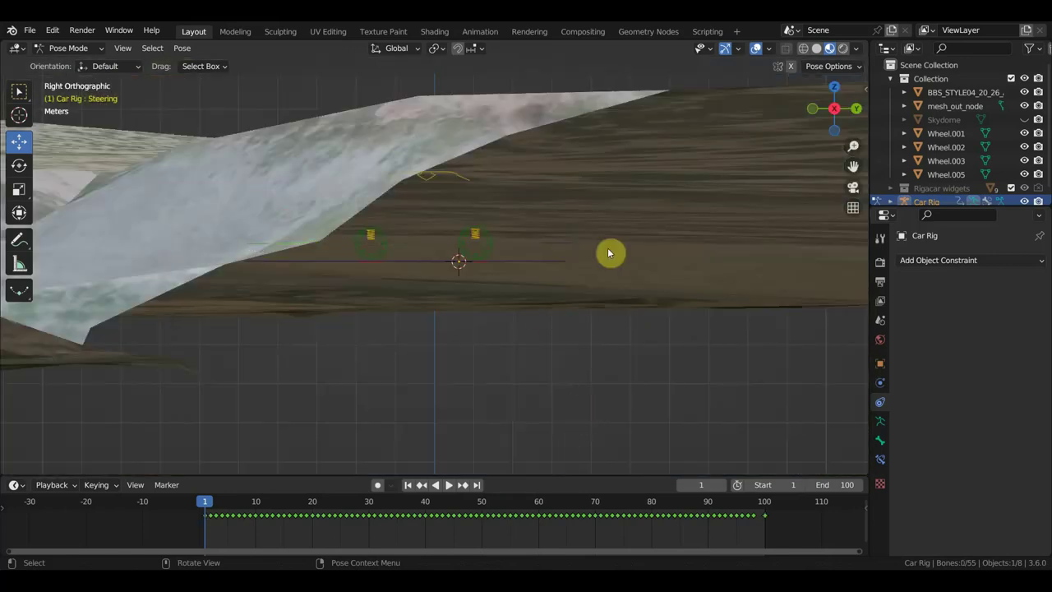
Raise the rig's Root bone 0.356 m along Z.
{"action": "mouse_move", "coordinate": [512, 249]}
{"action": "middle_mouse_down"}
{"action": "mouse_move", "coordinate": [563, 269]}
{"action": "mouse_move", "coordinate": [430, 242]}
{"action": "middle_mouse_up"}
{"action": "scroll", "coordinate": [441, 244], "scroll_direction": "up", "scroll_amount": 2}
{"action": "scroll", "coordinate": [409, 252], "scroll_direction": "up", "scroll_amount": 1}
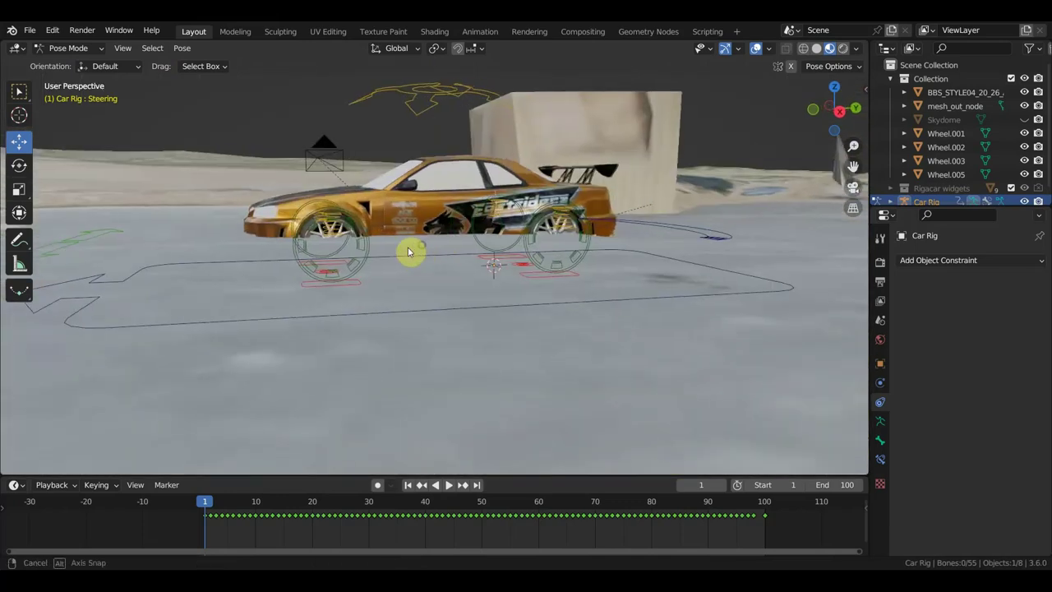
{"action": "scroll", "coordinate": [422, 284], "scroll_direction": "up", "scroll_amount": 1}
{"action": "left_click", "coordinate": [416, 315]}
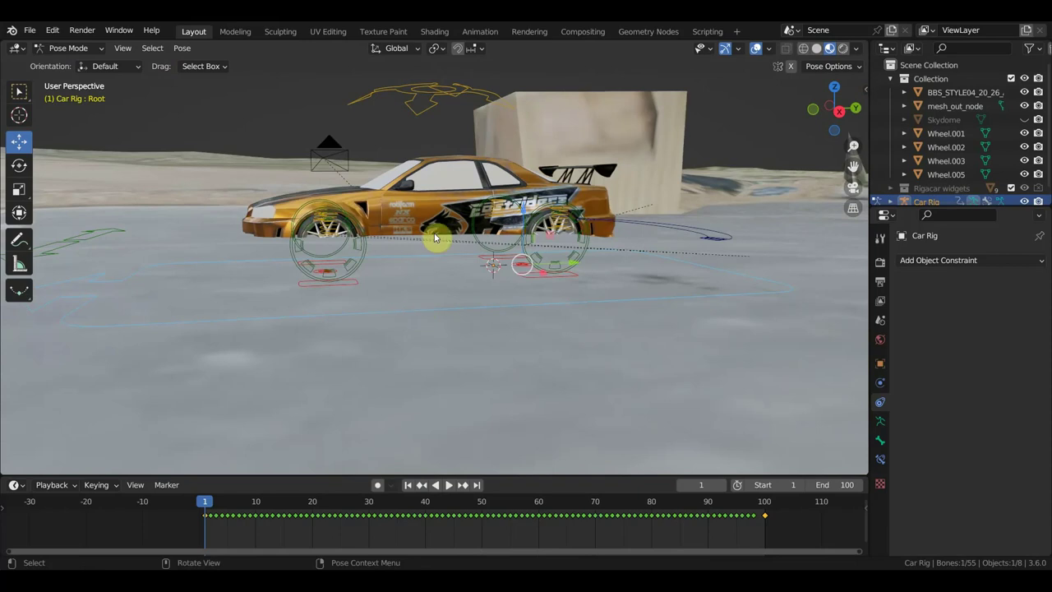
{"action": "key", "text": "g"}
{"action": "key", "text": "z"}
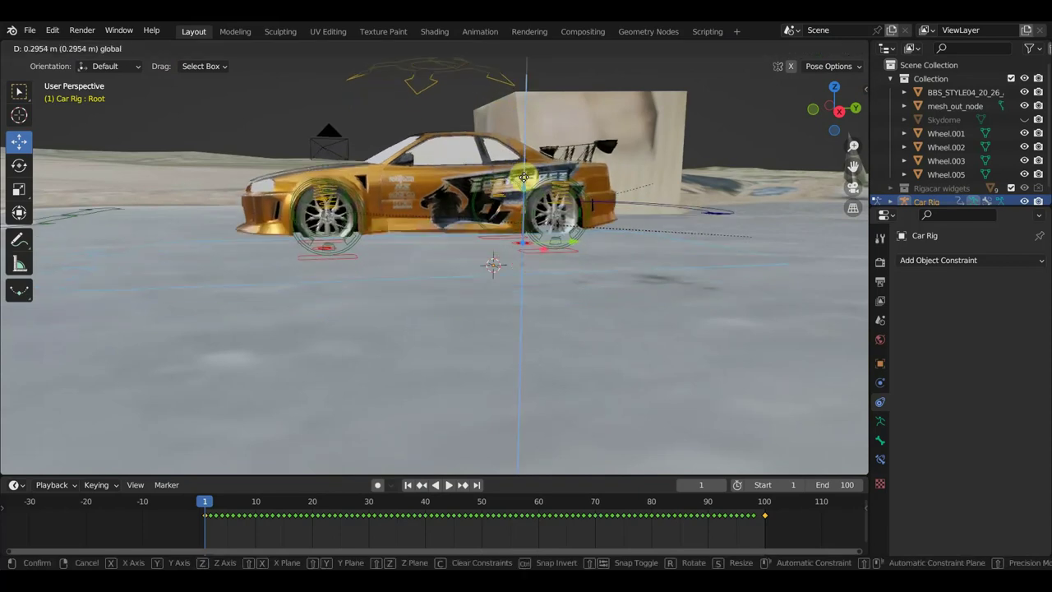
{"action": "left_click", "coordinate": [524, 176]}
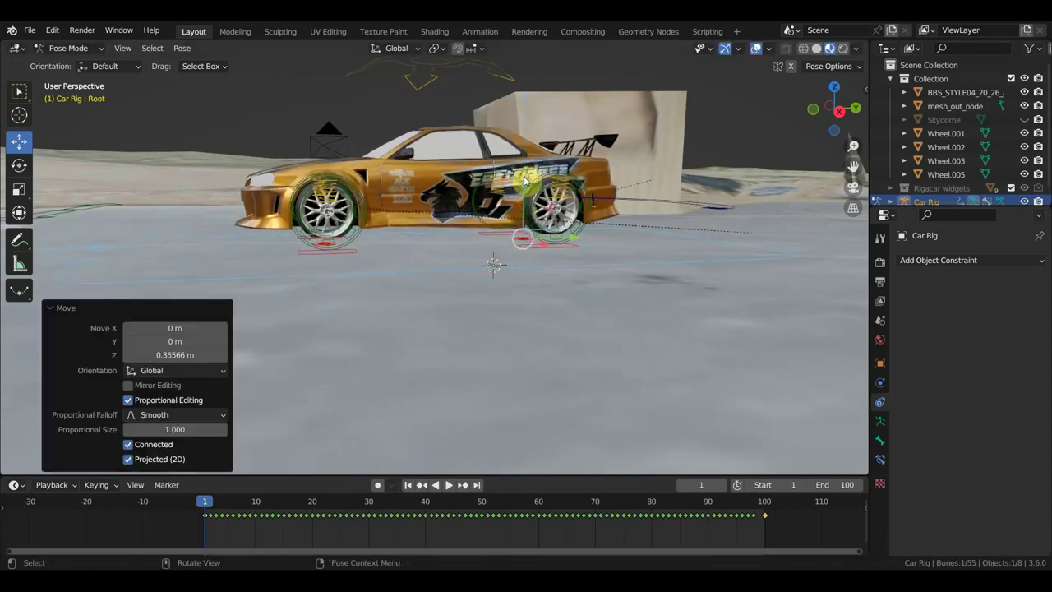
Key the Root's location and rotation at frame 1 and enable Rigacar's Wheels on ground.
{"action": "key", "text": "KP_0"}
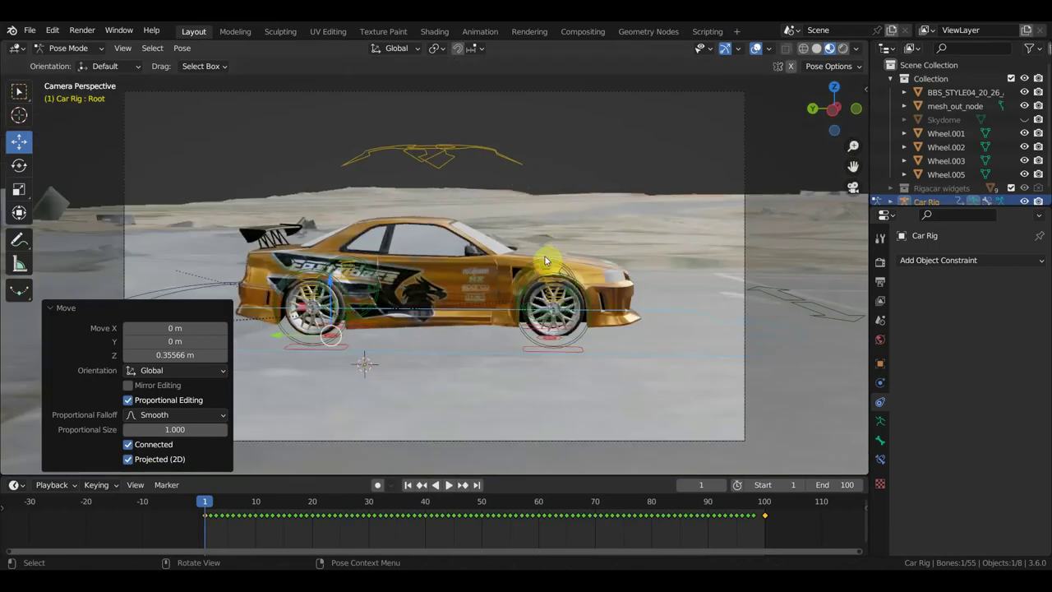
{"action": "key", "text": "i"}
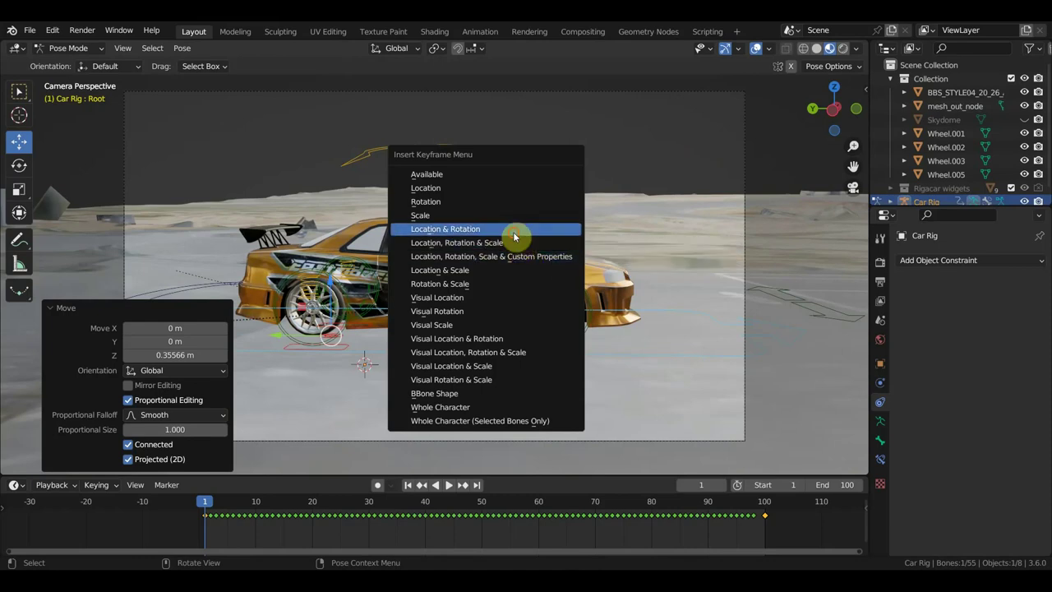
{"action": "left_click", "coordinate": [513, 232]}
{"action": "key", "text": "n"}
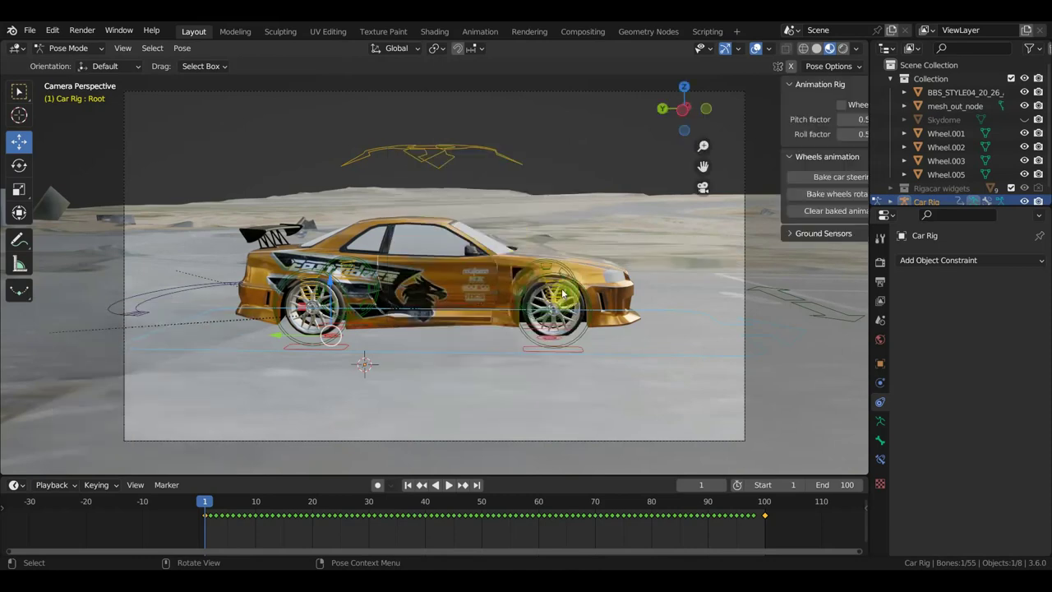
{"action": "left_click", "coordinate": [784, 105]}
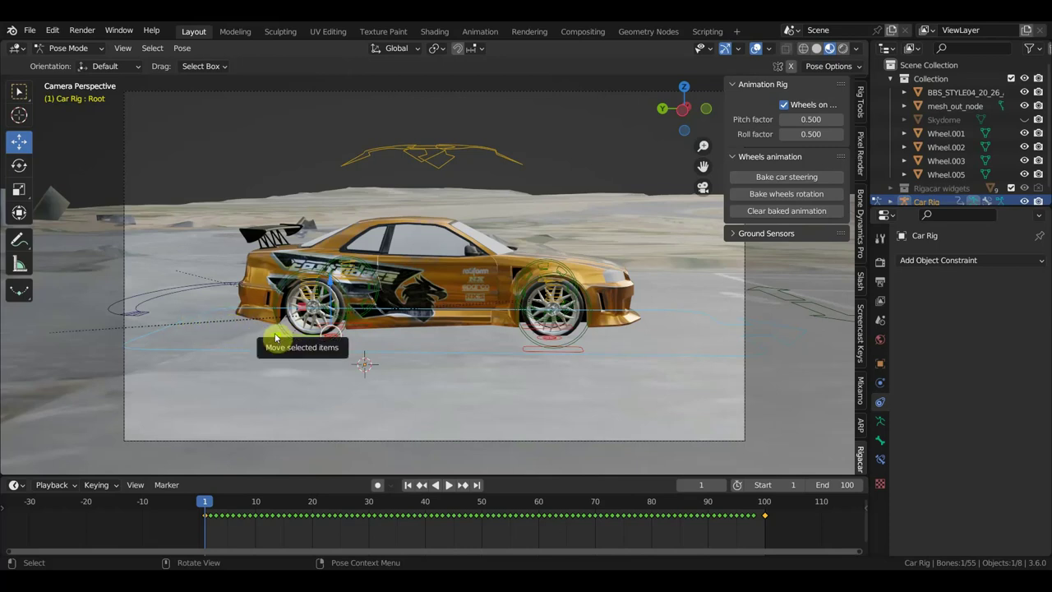
Key location and rotation for the wheel and body control bones at frame 1.
{"action": "left_click", "coordinate": [378, 330]}
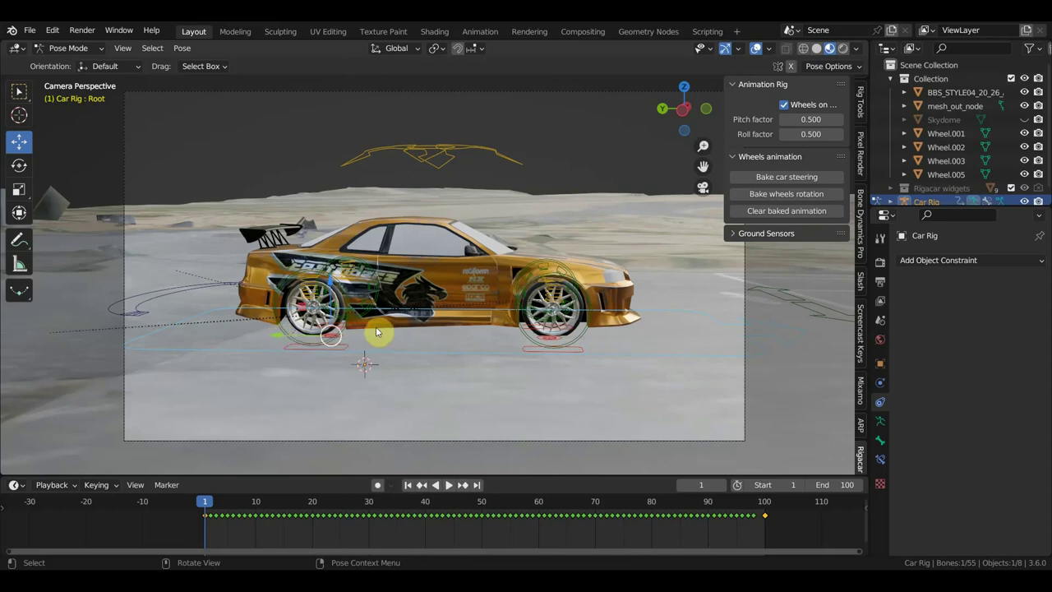
{"action": "key", "text": "i"}
{"action": "left_click", "coordinate": [432, 332]}
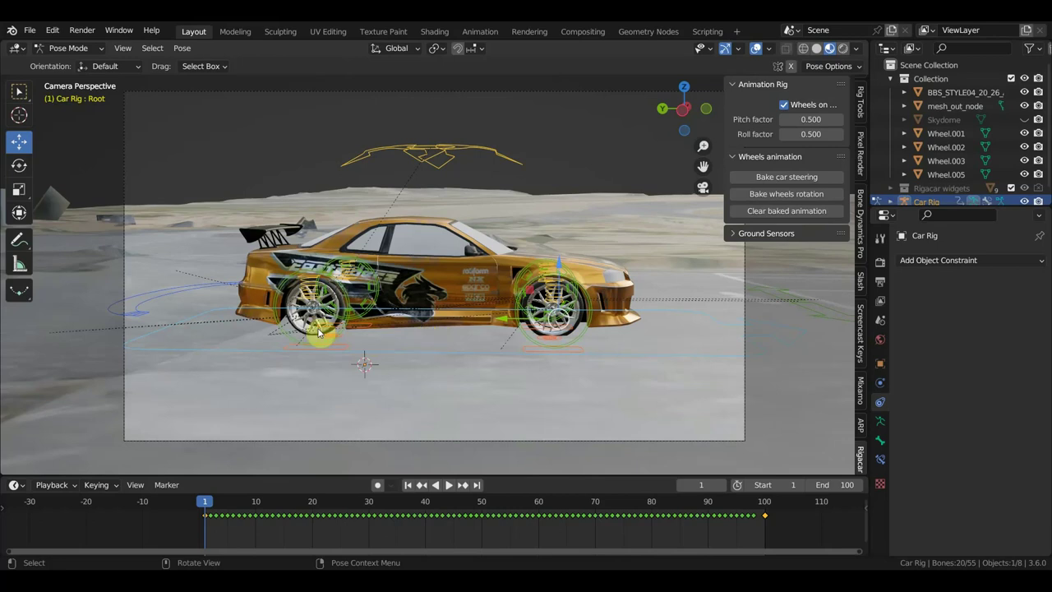
{"action": "left_click", "coordinate": [197, 315]}
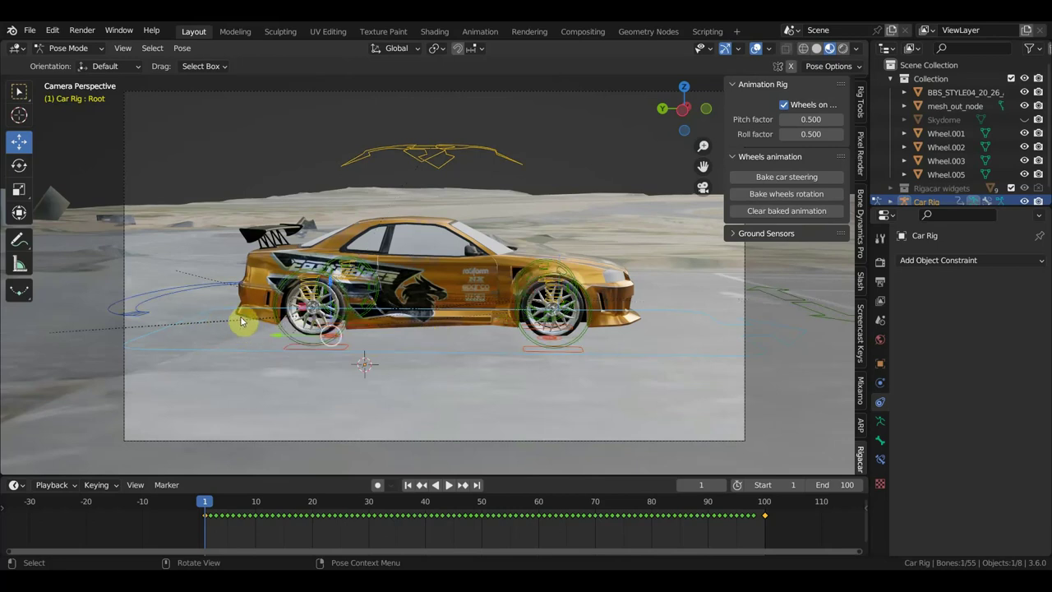
{"action": "key", "text": "KP_7"}
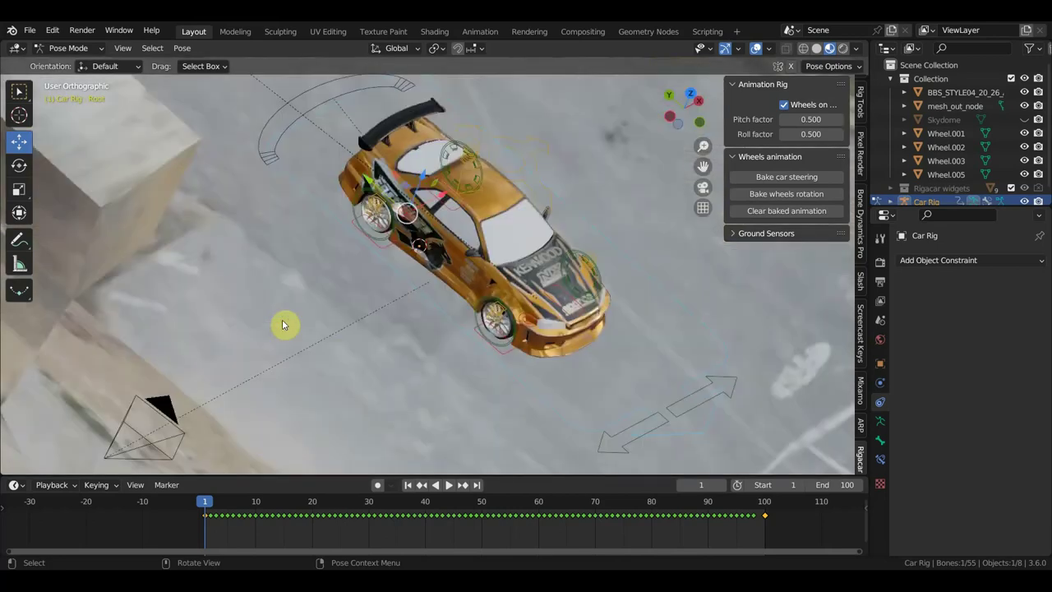
{"action": "scroll", "coordinate": [312, 324], "scroll_direction": "down", "scroll_amount": 5}
Switch to the Transform tool and frame the car rig over the road.
{"action": "scroll", "coordinate": [402, 332], "scroll_direction": "down", "scroll_amount": 3}
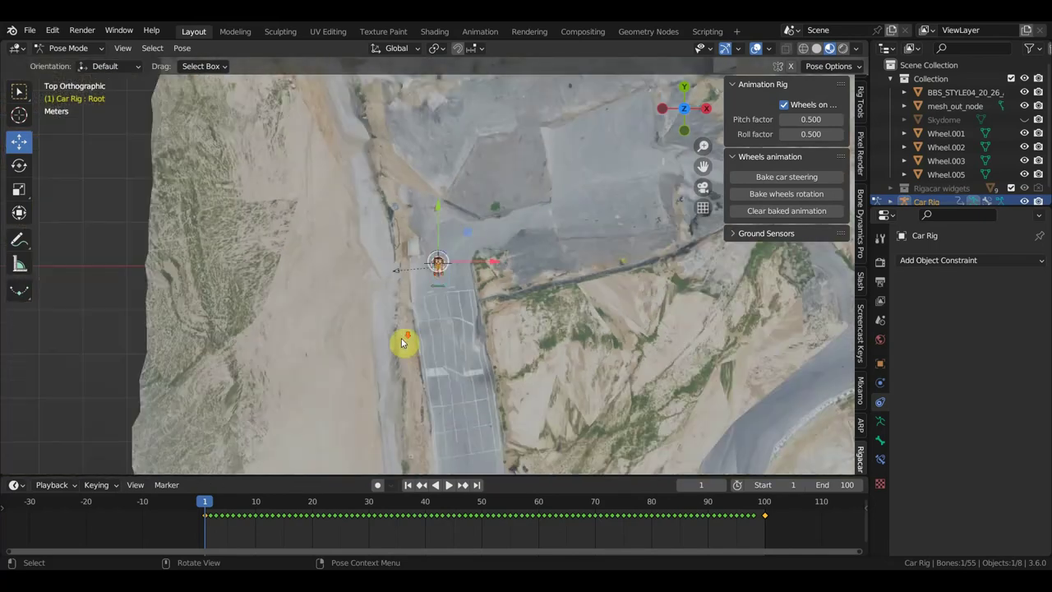
{"action": "scroll", "coordinate": [415, 345], "scroll_direction": "down", "scroll_amount": 2}
{"action": "middle_click_drag", "start_coordinate": [415, 345], "coordinate": [406, 265], "text": "shift"}
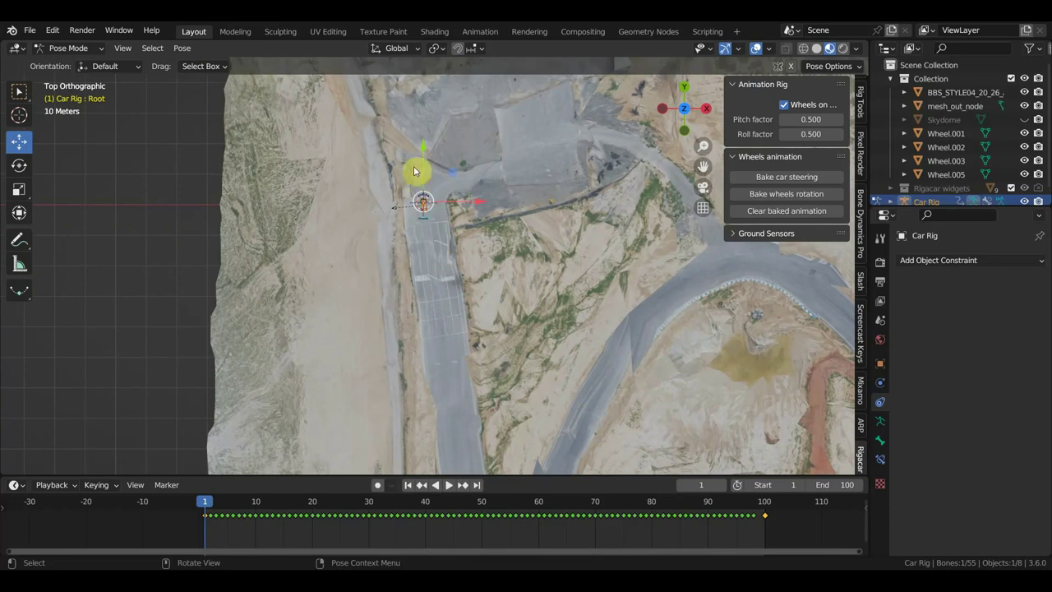
{"action": "left_click", "coordinate": [20, 214]}
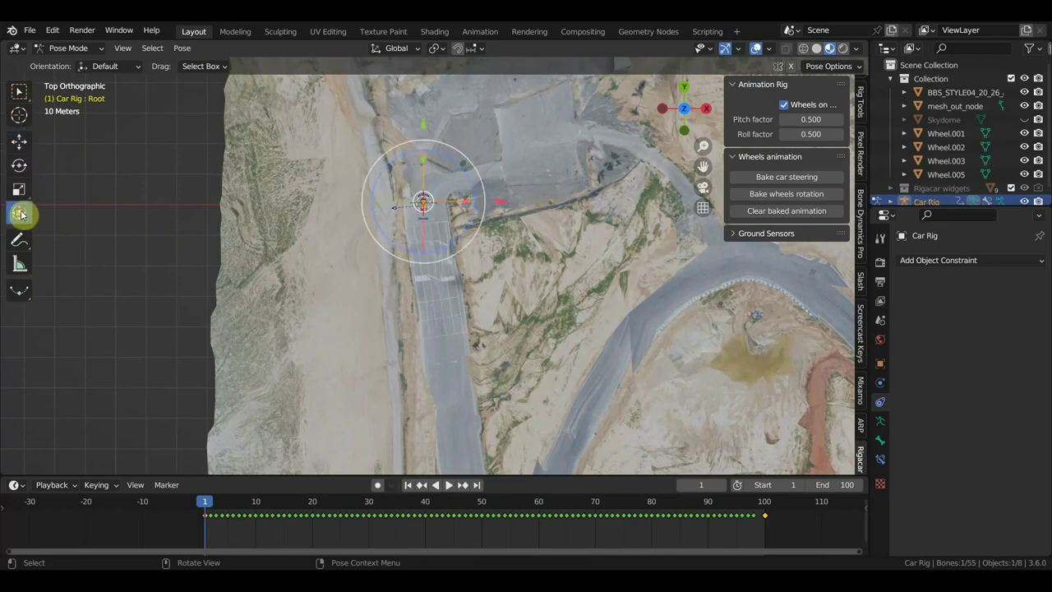
{"action": "left_click_drag", "start_coordinate": [485, 182], "coordinate": [478, 196]}
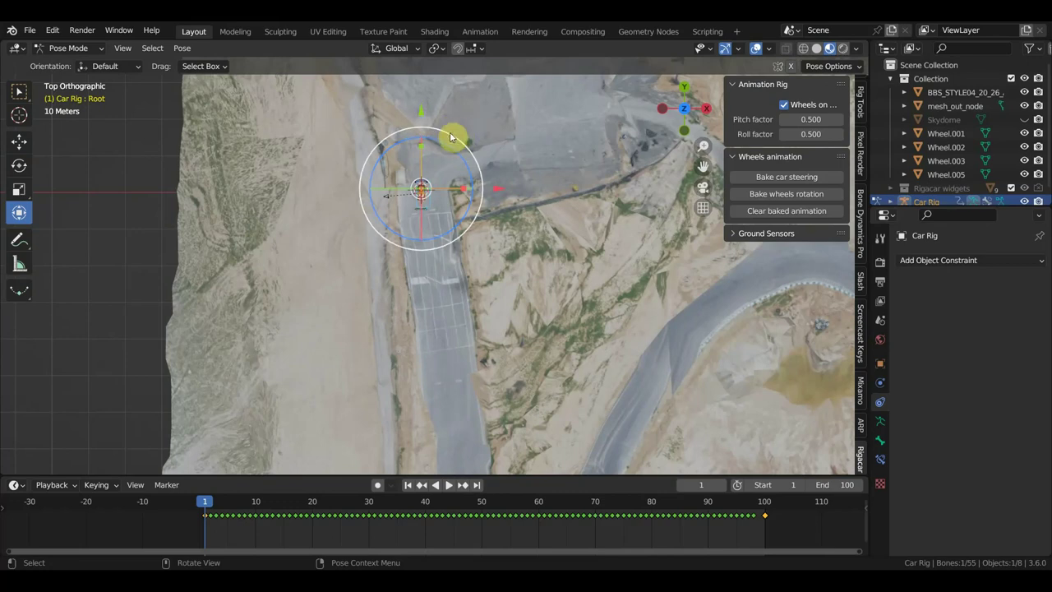
{"action": "left_click_drag", "start_coordinate": [420, 108], "coordinate": [423, 126]}
At frame 10, move the car 22.9 m down the road, turn it about 11°, and key all bones.
{"action": "left_click", "coordinate": [256, 505]}
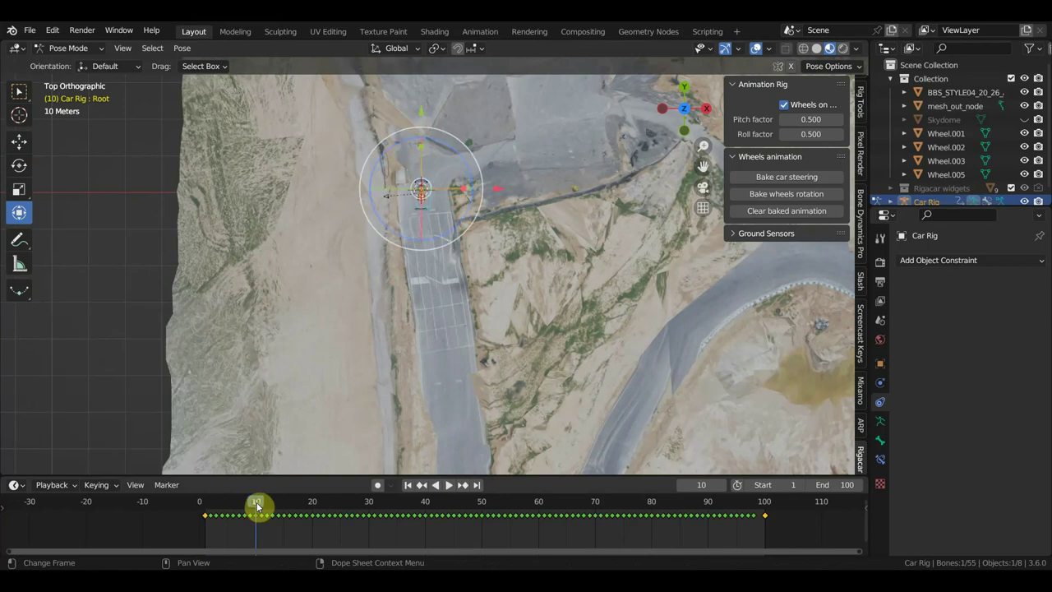
{"action": "left_click_drag", "start_coordinate": [421, 118], "coordinate": [437, 212]}
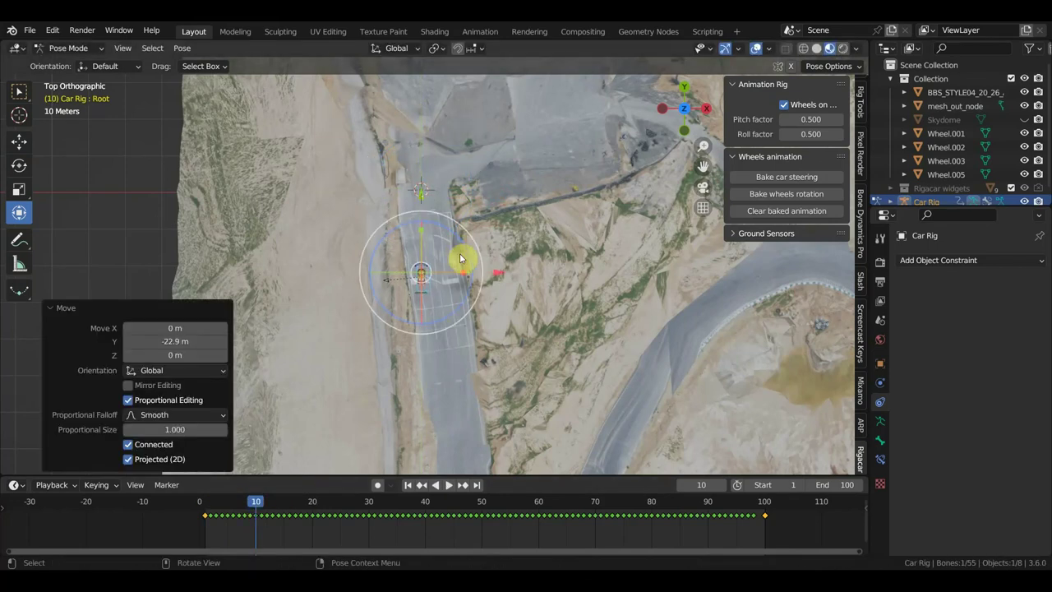
{"action": "left_click_drag", "start_coordinate": [480, 255], "coordinate": [480, 247]}
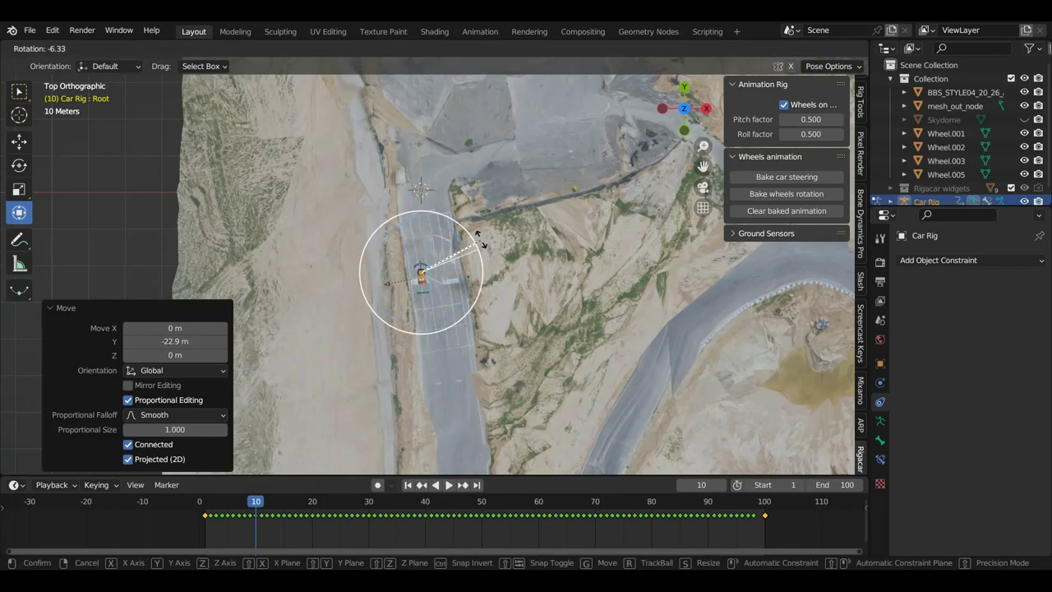
{"action": "left_click_drag", "start_coordinate": [480, 236], "coordinate": [482, 236]}
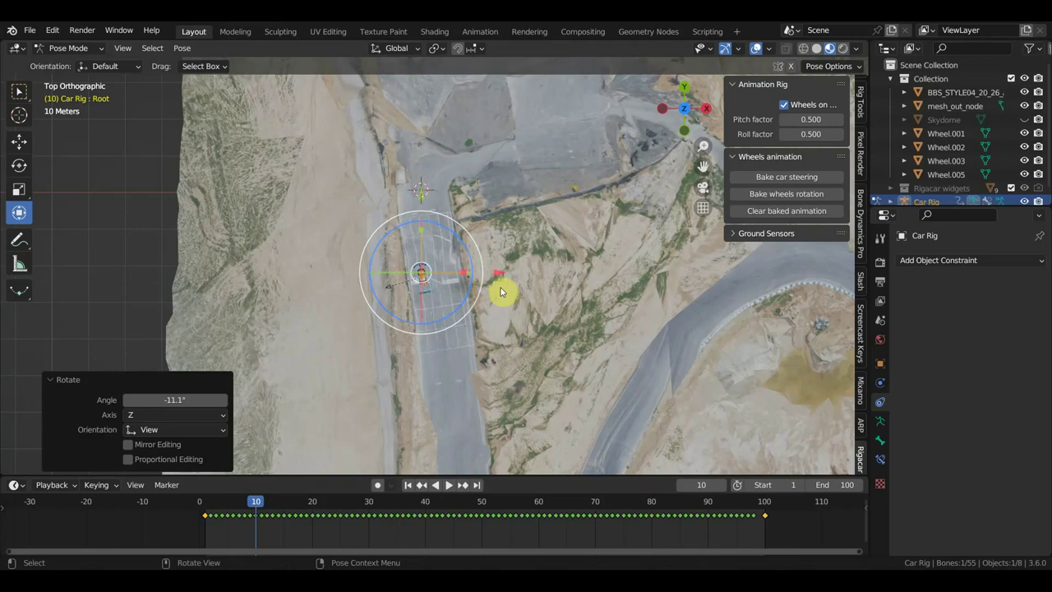
{"action": "key", "text": "a"}
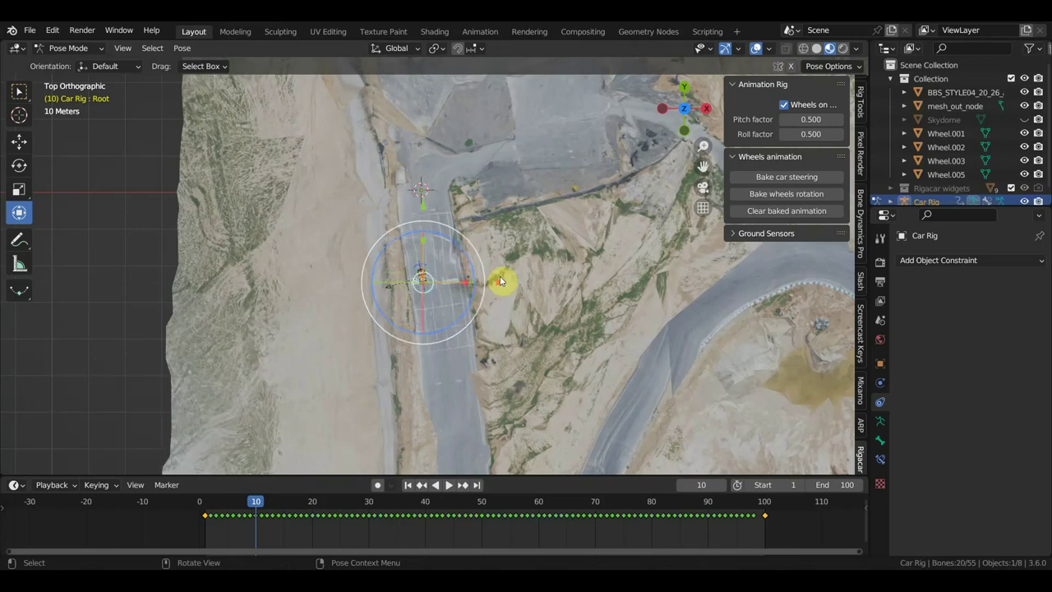
{"action": "key", "text": "i"}
{"action": "left_click", "coordinate": [500, 278]}
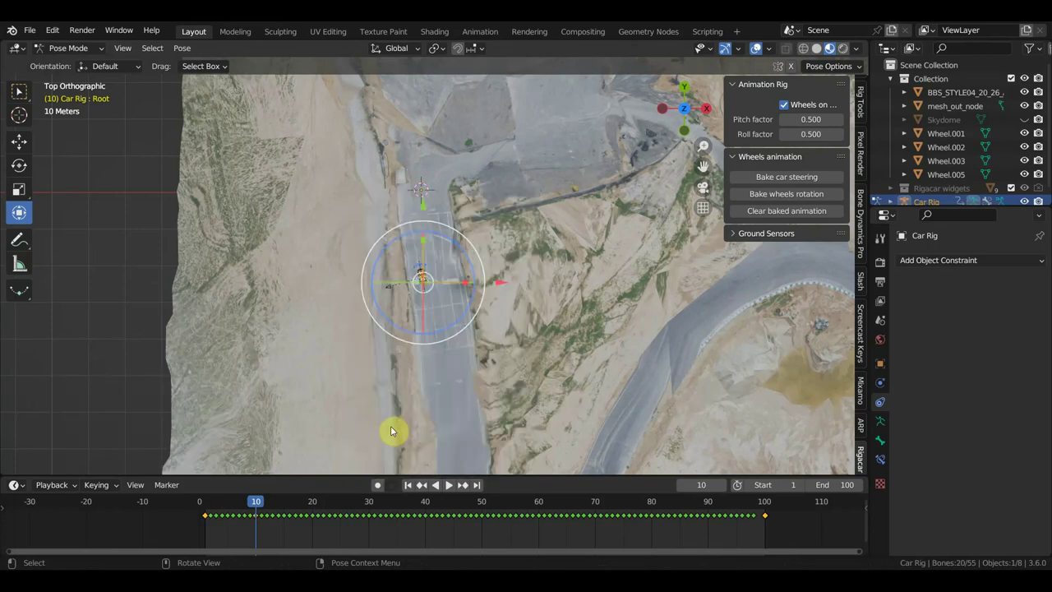
At frame 20, move the car about 28.9 m further down the road and key location and rotation.
{"action": "left_click", "coordinate": [311, 506]}
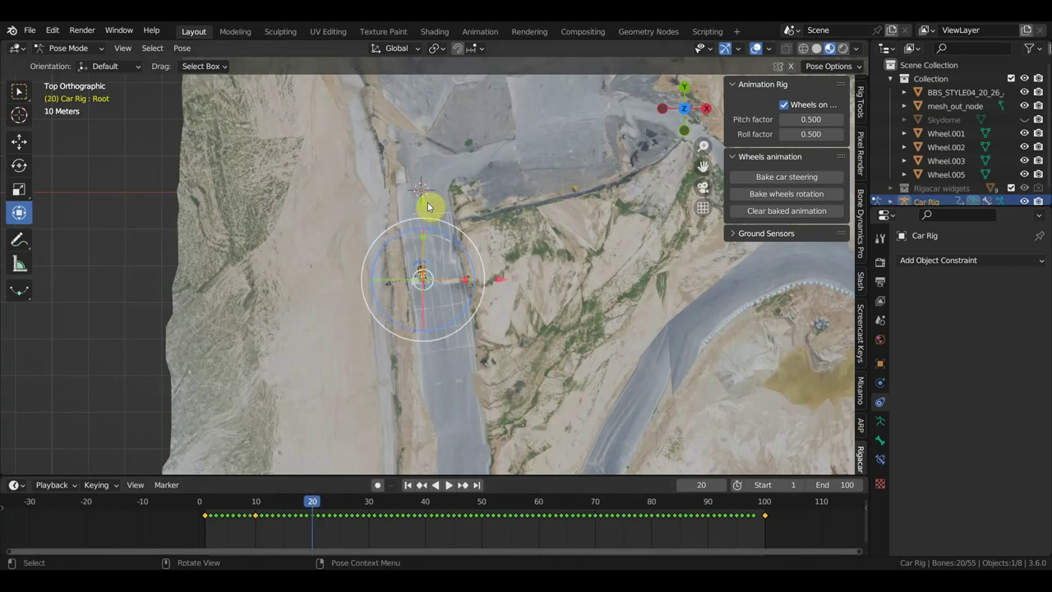
{"action": "mouse_move", "coordinate": [424, 204]}
{"action": "left_mouse_down"}
{"action": "mouse_move", "coordinate": [468, 357]}
{"action": "mouse_move", "coordinate": [505, 387]}
{"action": "left_mouse_up"}
{"action": "key", "text": "i"}
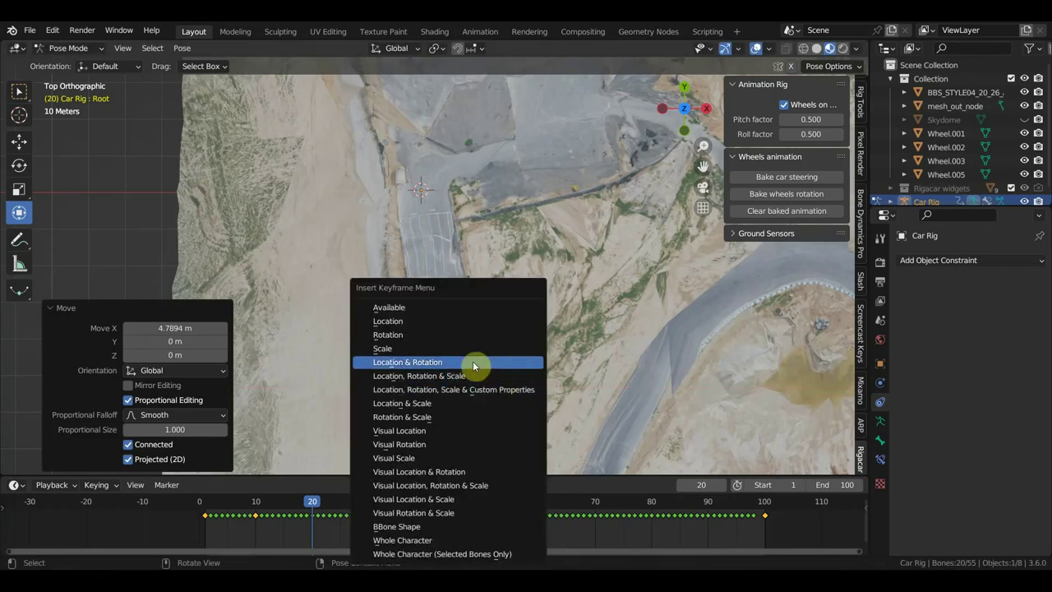
{"action": "left_click", "coordinate": [472, 362]}
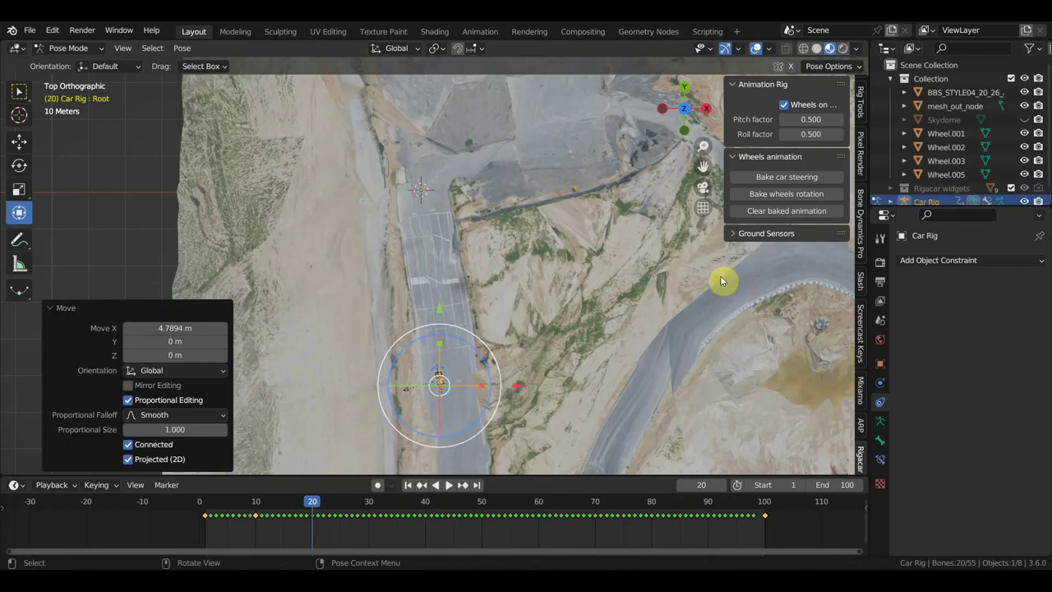
Key all bones, then at frame 30 move the car about 34 m forward and 3.4 m sideways.
{"action": "key", "text": "i"}
{"action": "left_click", "coordinate": [557, 342]}
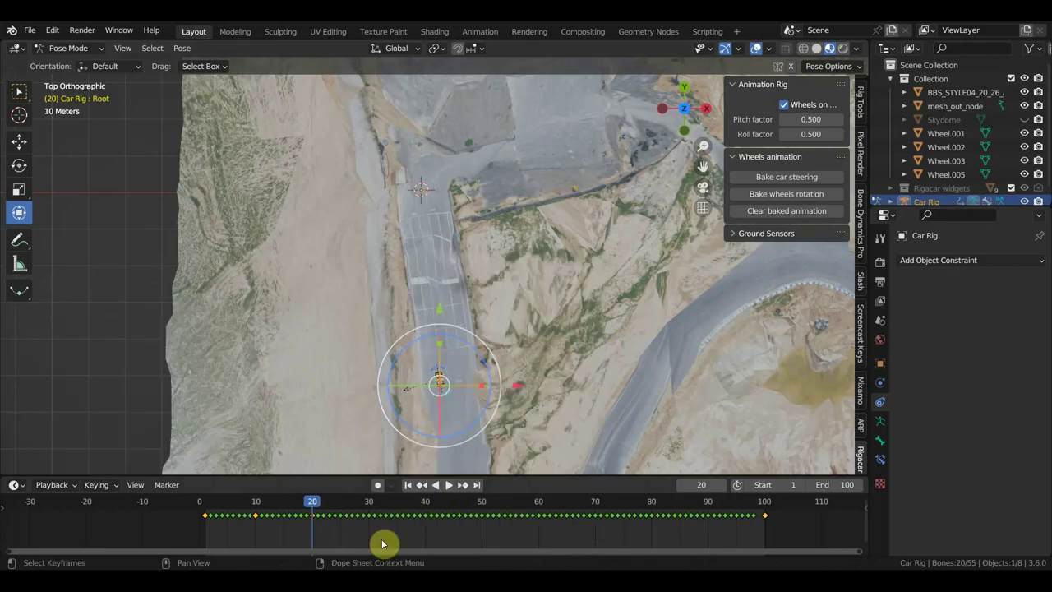
{"action": "left_click", "coordinate": [371, 504]}
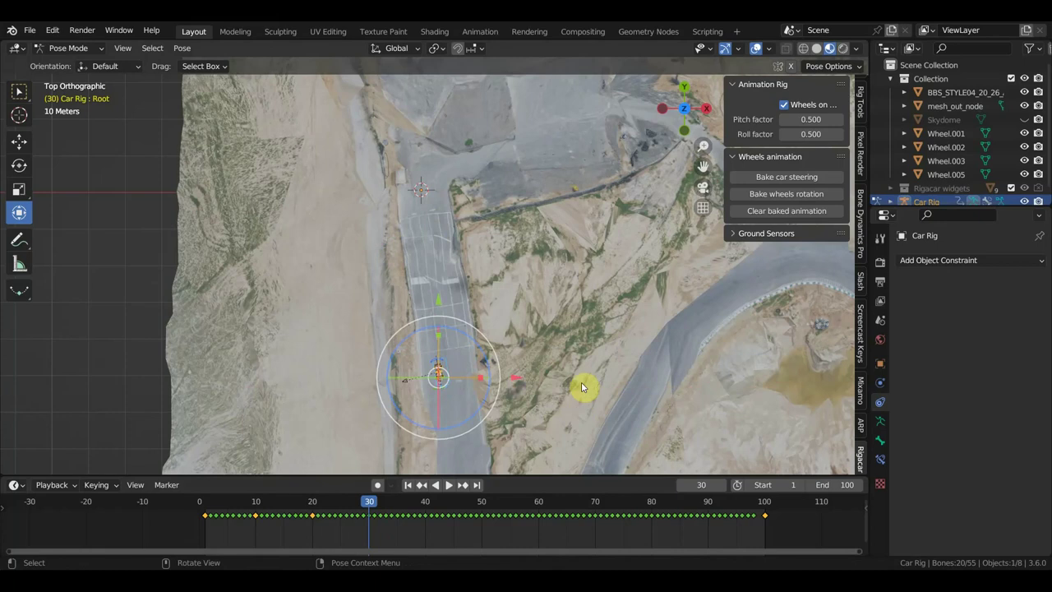
{"action": "middle_click_drag", "start_coordinate": [582, 387], "coordinate": [448, 189], "text": "shift"}
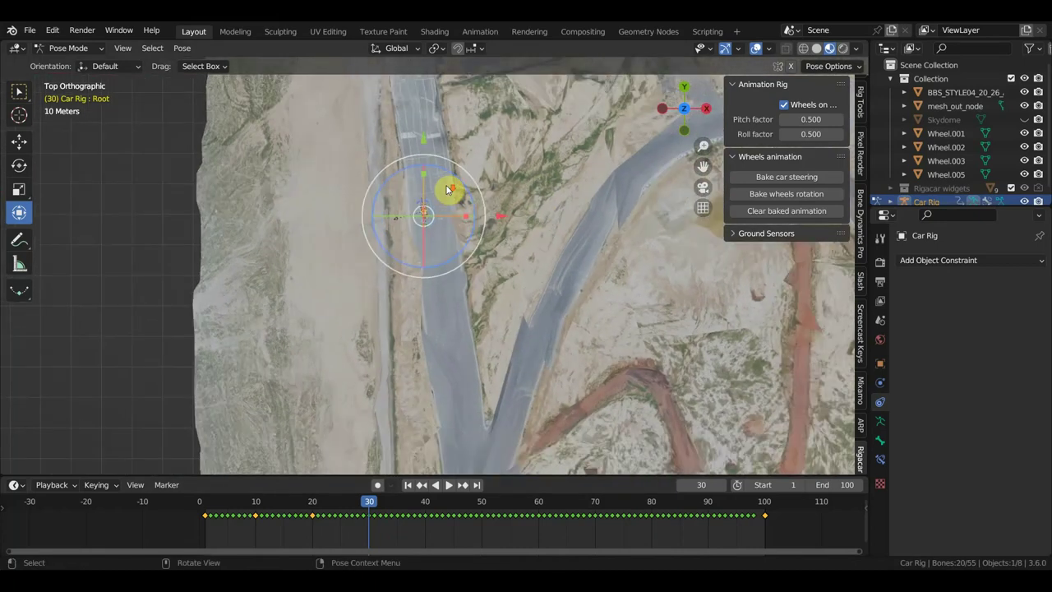
{"action": "left_click_drag", "start_coordinate": [422, 138], "coordinate": [434, 244]}
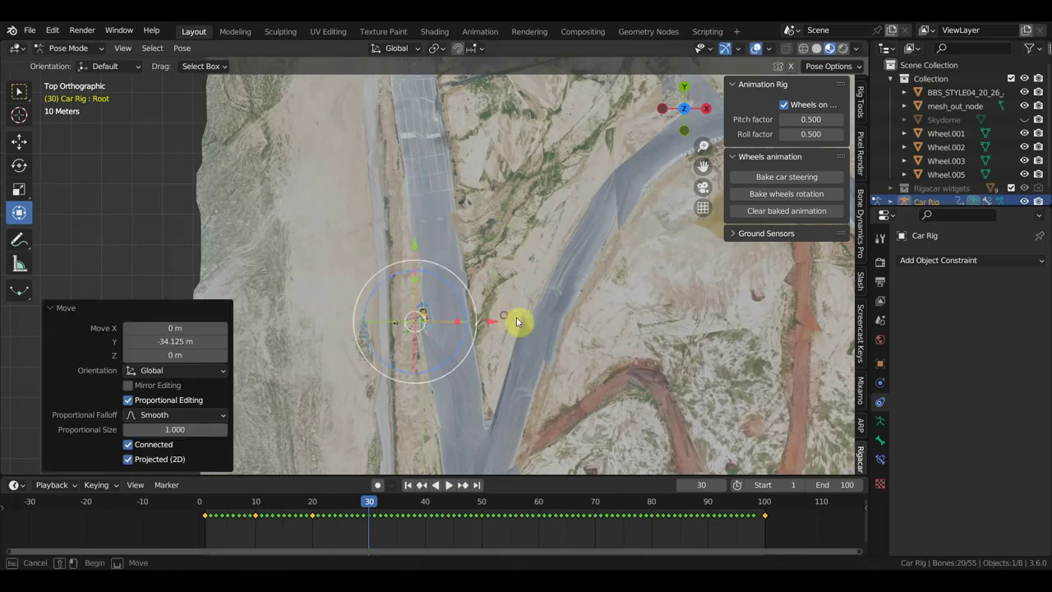
{"action": "left_click", "coordinate": [499, 326]}
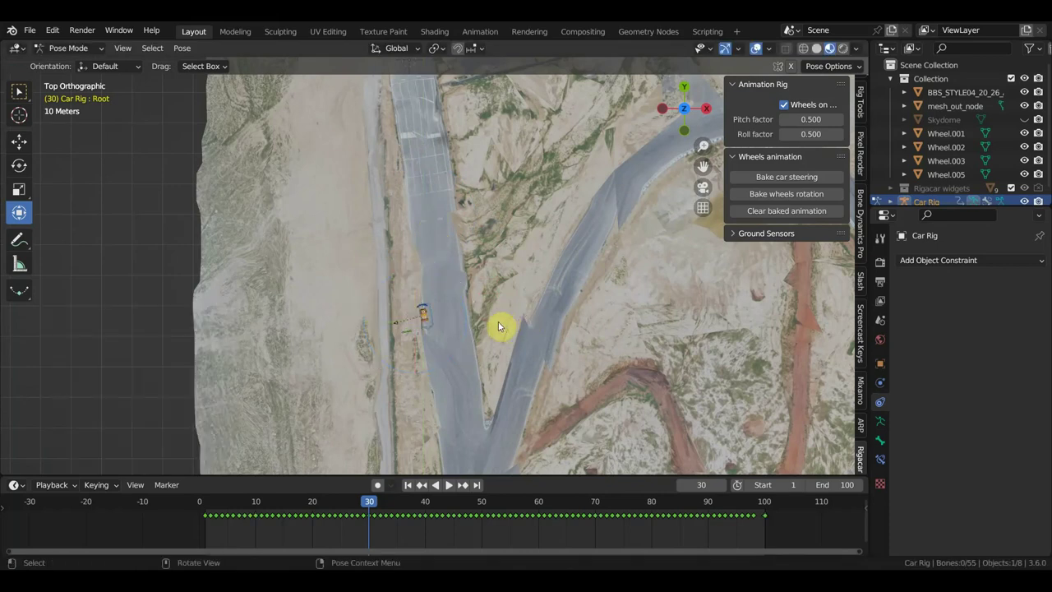
{"action": "left_click", "coordinate": [434, 322]}
{"action": "left_click_drag", "start_coordinate": [502, 311], "coordinate": [514, 309]}
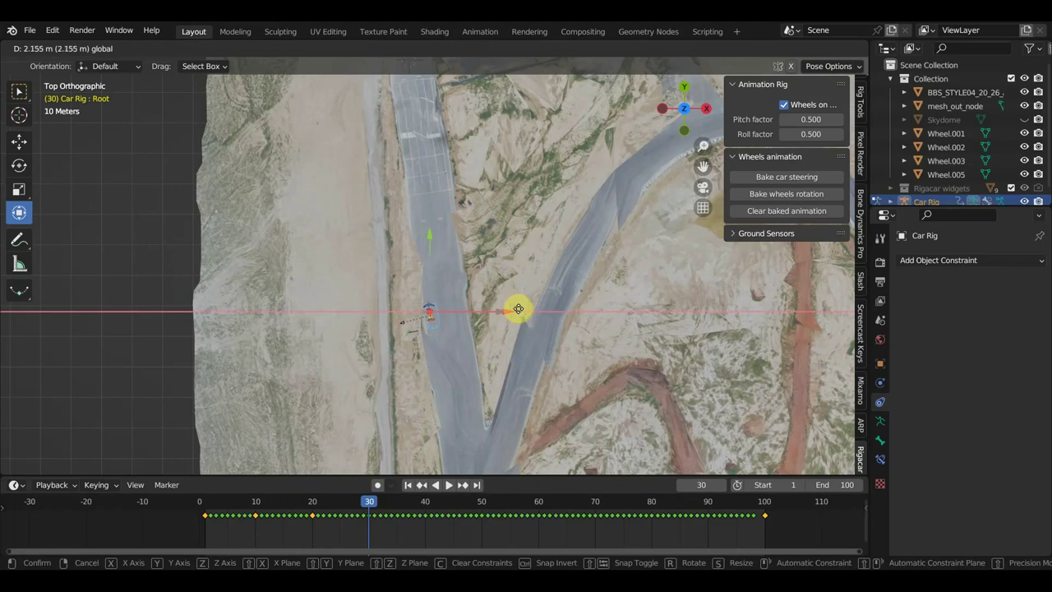
{"action": "left_click", "coordinate": [519, 308]}
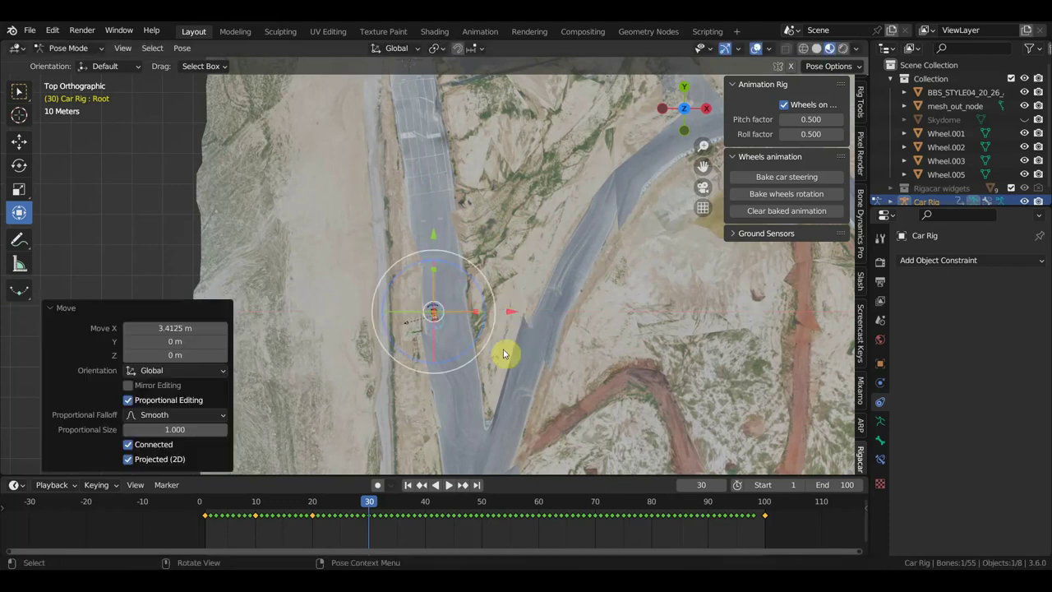
{"action": "middle_click_drag", "start_coordinate": [523, 367], "coordinate": [523, 277], "text": "shift"}
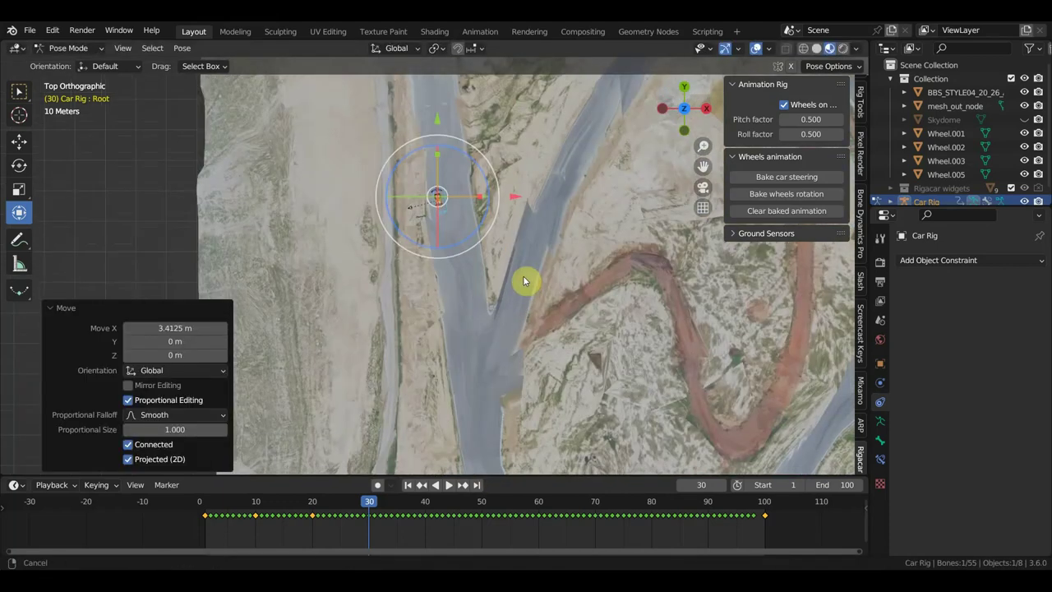
At frame 50, move the car toward the bend and 16 m along X, then key all bones.
{"action": "left_click", "coordinate": [483, 507]}
{"action": "scroll", "coordinate": [468, 338], "scroll_direction": "down", "scroll_amount": 2}
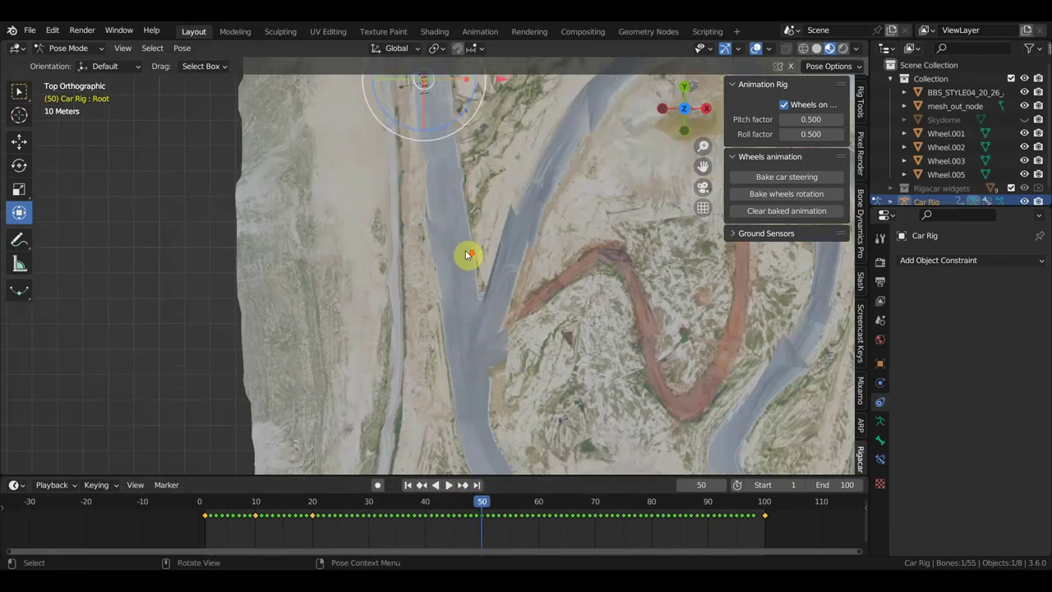
{"action": "scroll", "coordinate": [462, 246], "scroll_direction": "down", "scroll_amount": 2}
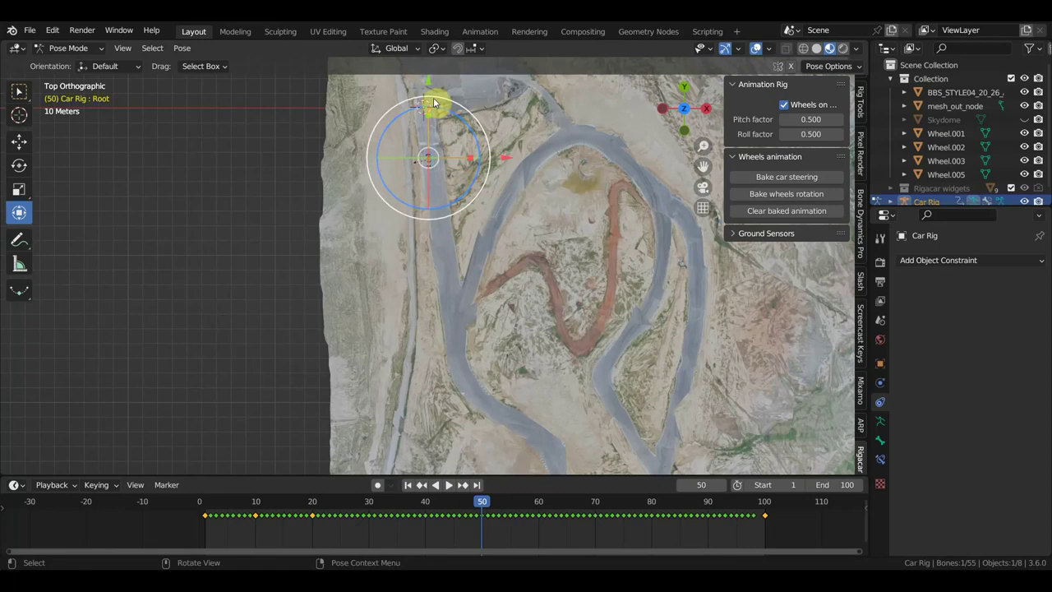
{"action": "mouse_move", "coordinate": [428, 86]}
{"action": "left_mouse_down"}
{"action": "mouse_move", "coordinate": [459, 261]}
{"action": "mouse_move", "coordinate": [487, 294]}
{"action": "left_mouse_up"}
{"action": "key", "text": "g"}
{"action": "key", "text": "x"}
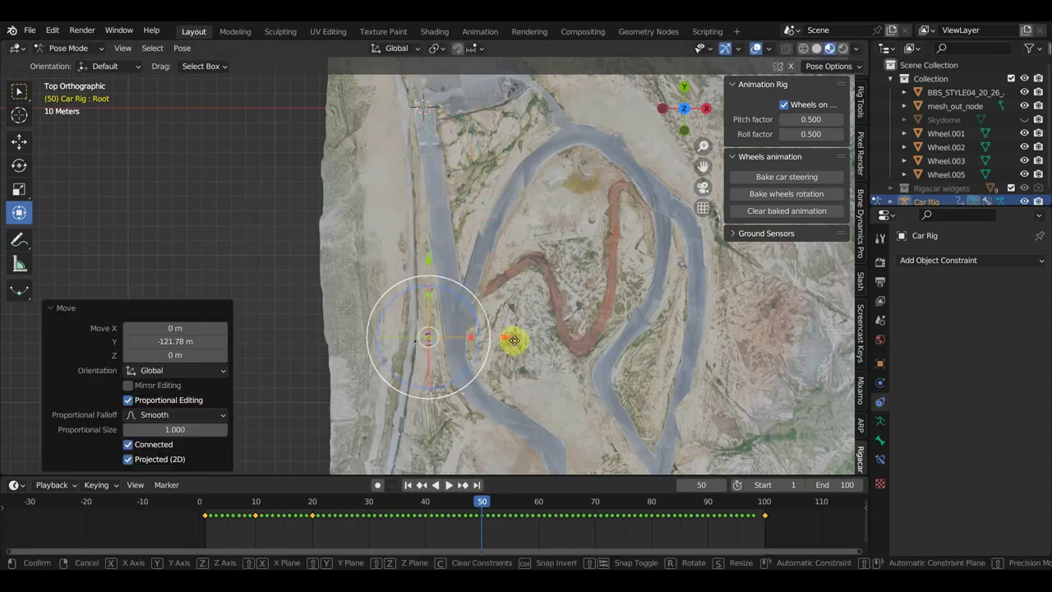
{"action": "left_click", "coordinate": [536, 335]}
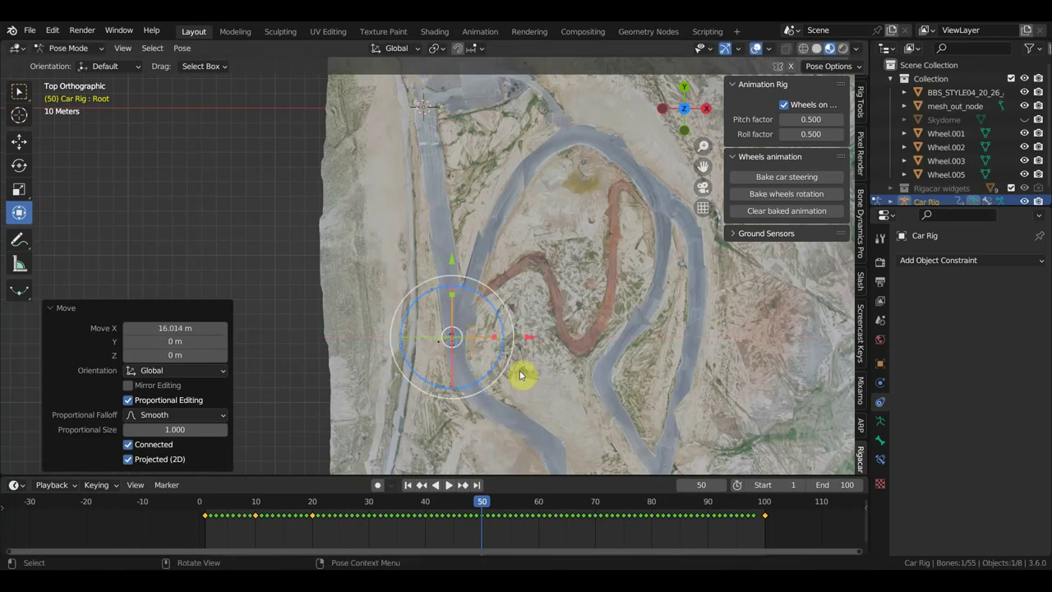
{"action": "key", "text": "a"}
{"action": "key", "text": "i"}
{"action": "left_click", "coordinate": [585, 342]}
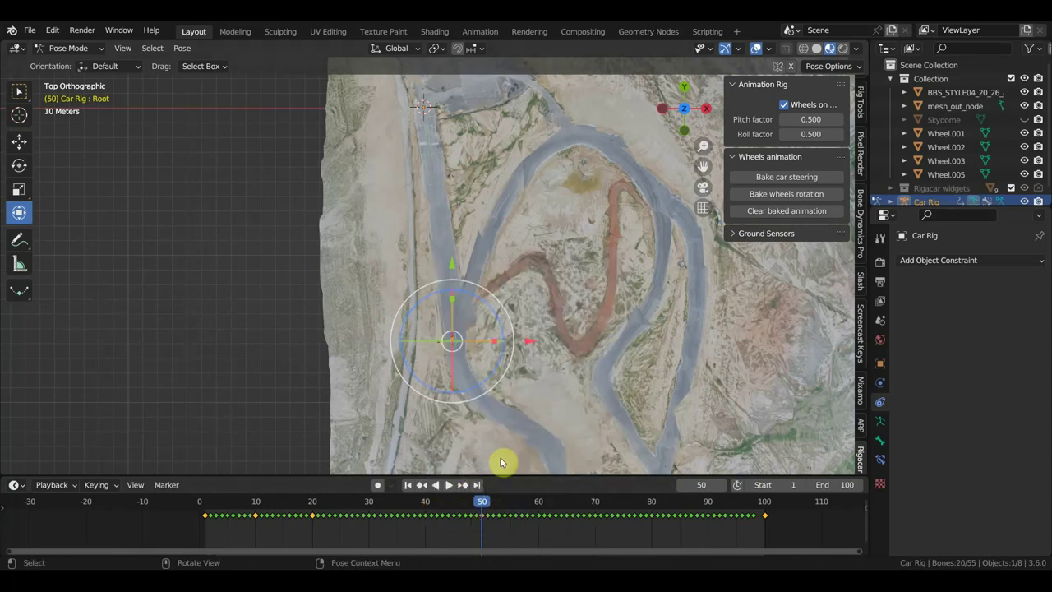
{"action": "middle_click_drag", "start_coordinate": [580, 378], "coordinate": [557, 366]}
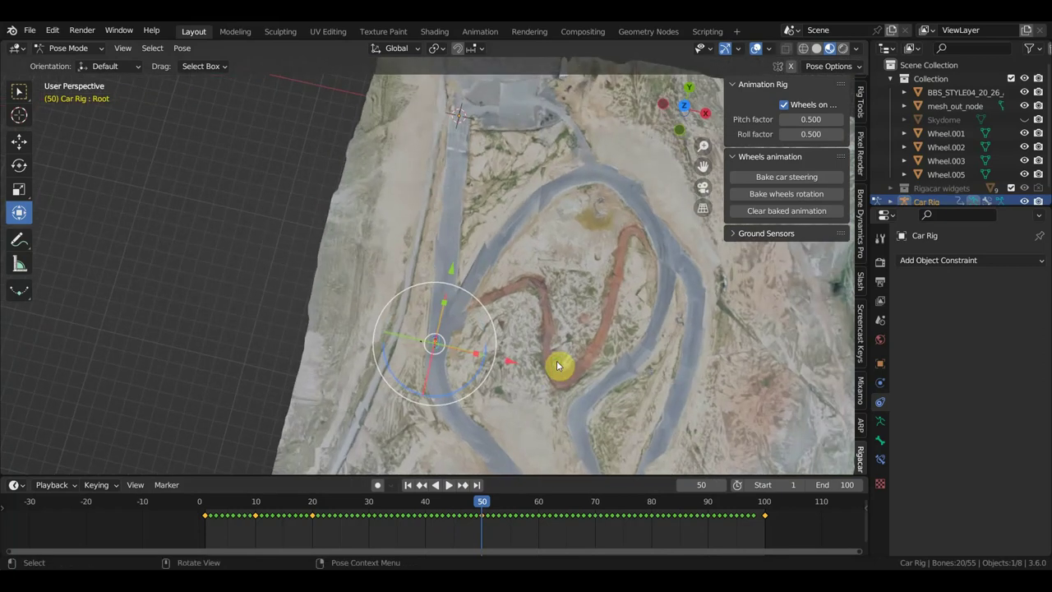
{"action": "key", "text": "KP_0"}
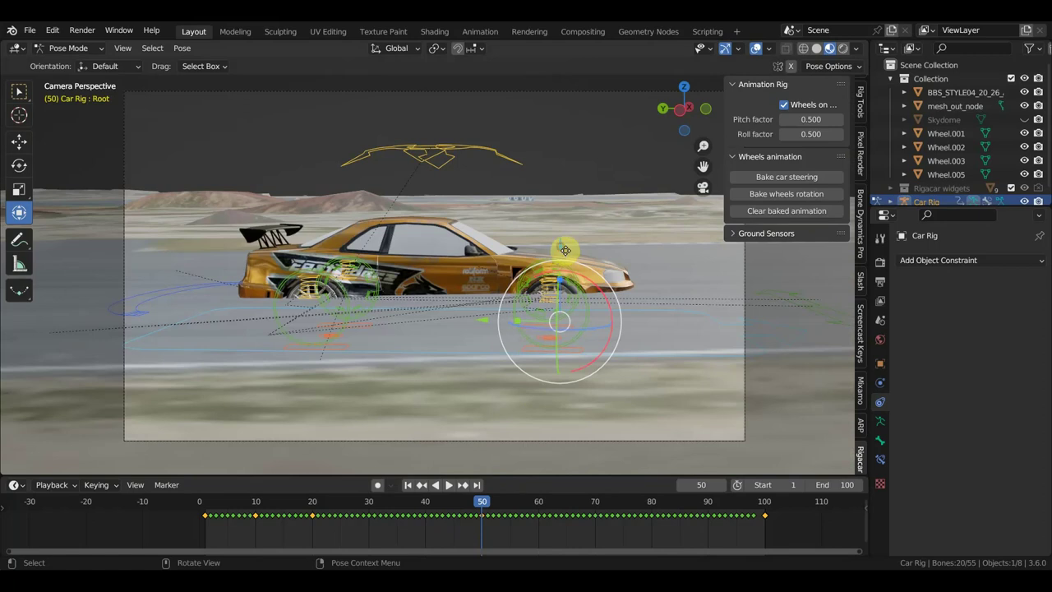
Nudge the Root on Z and the Suspension bone -0.00809 m on Y, then key all bones.
{"action": "mouse_move", "coordinate": [566, 250]}
{"action": "left_mouse_down"}
{"action": "mouse_move", "coordinate": [563, 206]}
{"action": "mouse_move", "coordinate": [563, 236]}
{"action": "left_mouse_up"}
{"action": "left_click", "coordinate": [388, 151]}
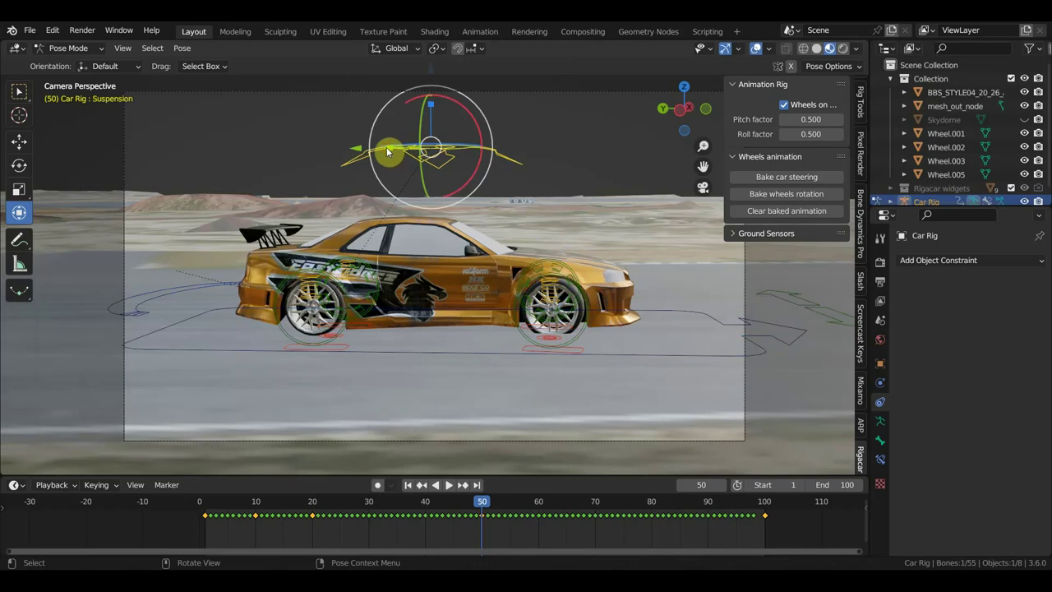
{"action": "mouse_move", "coordinate": [353, 151]}
{"action": "left_mouse_down"}
{"action": "mouse_move", "coordinate": [379, 169]}
{"action": "mouse_move", "coordinate": [352, 169]}
{"action": "left_mouse_up"}
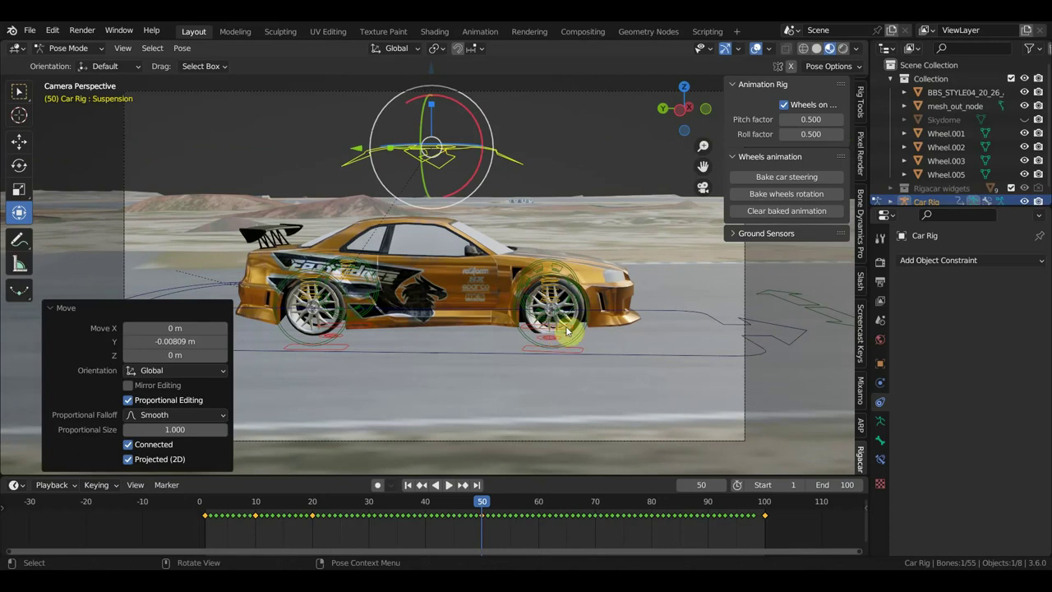
{"action": "key", "text": "a"}
{"action": "key", "text": "i"}
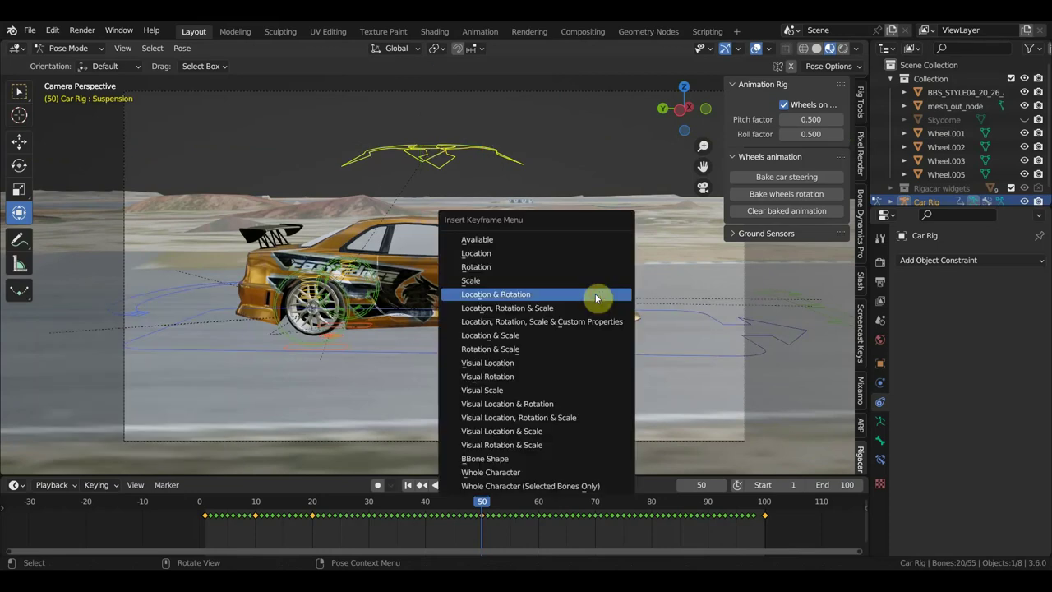
{"action": "left_click", "coordinate": [597, 294]}
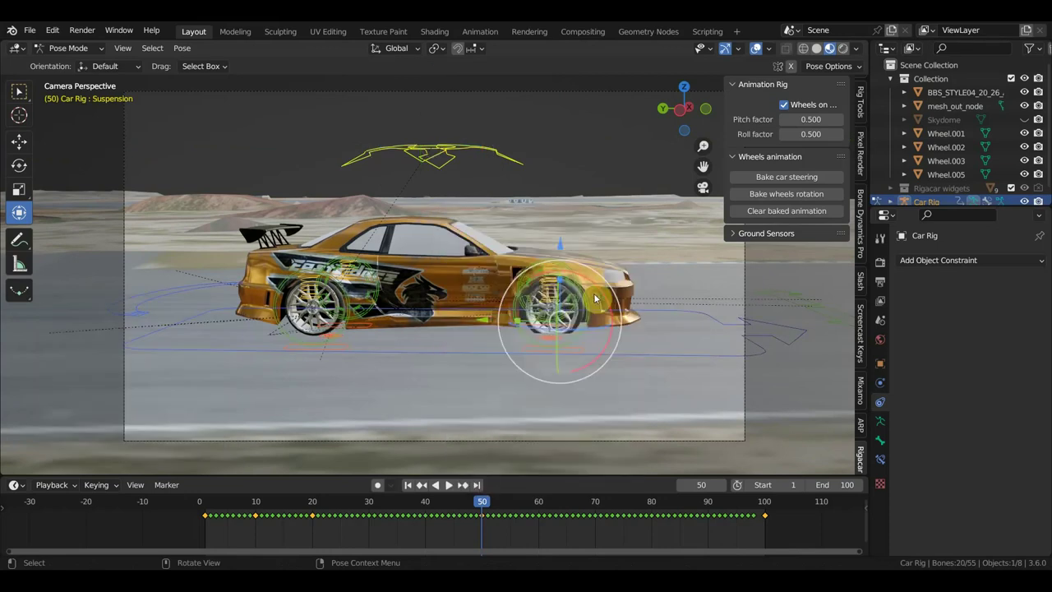
Play and scrub the animation to review the car's motion from frame 19 to 50.
{"action": "left_click", "coordinate": [310, 502]}
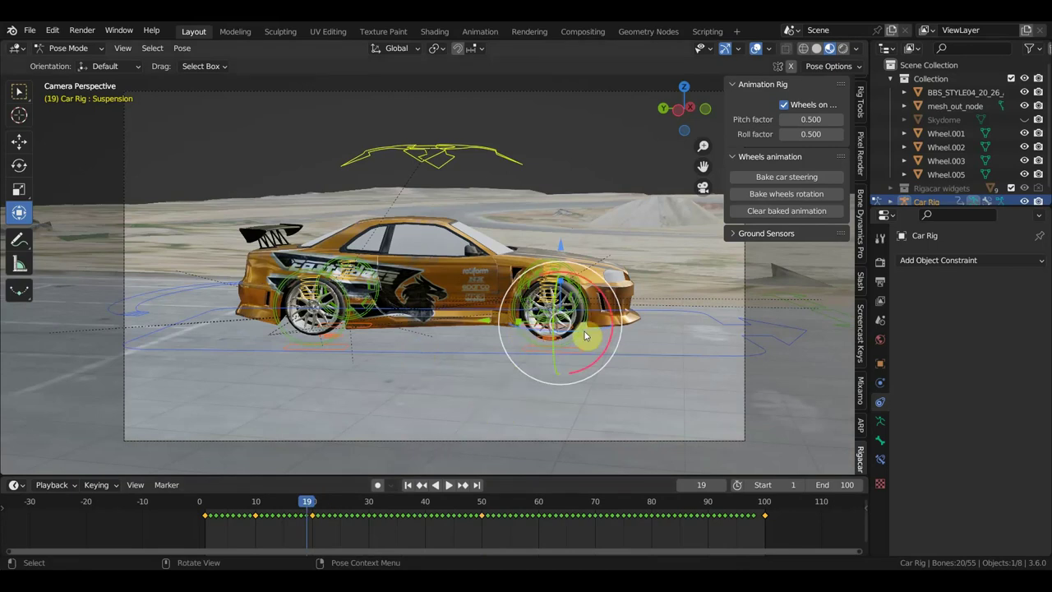
{"action": "key", "text": "space"}
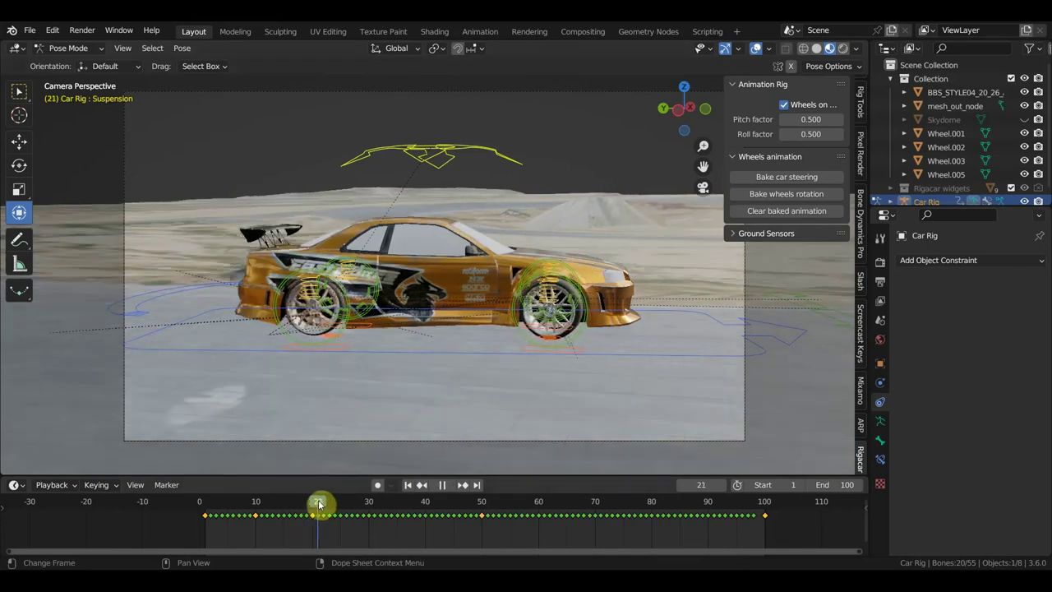
{"action": "left_click_drag", "start_coordinate": [319, 504], "coordinate": [487, 556]}
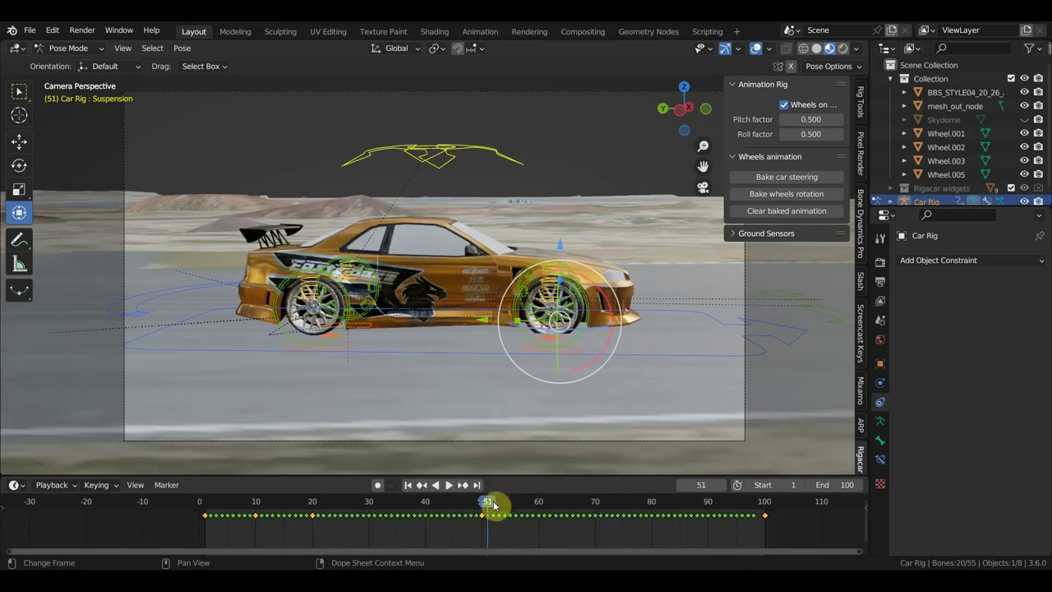
{"action": "left_click_drag", "start_coordinate": [493, 505], "coordinate": [436, 503]}
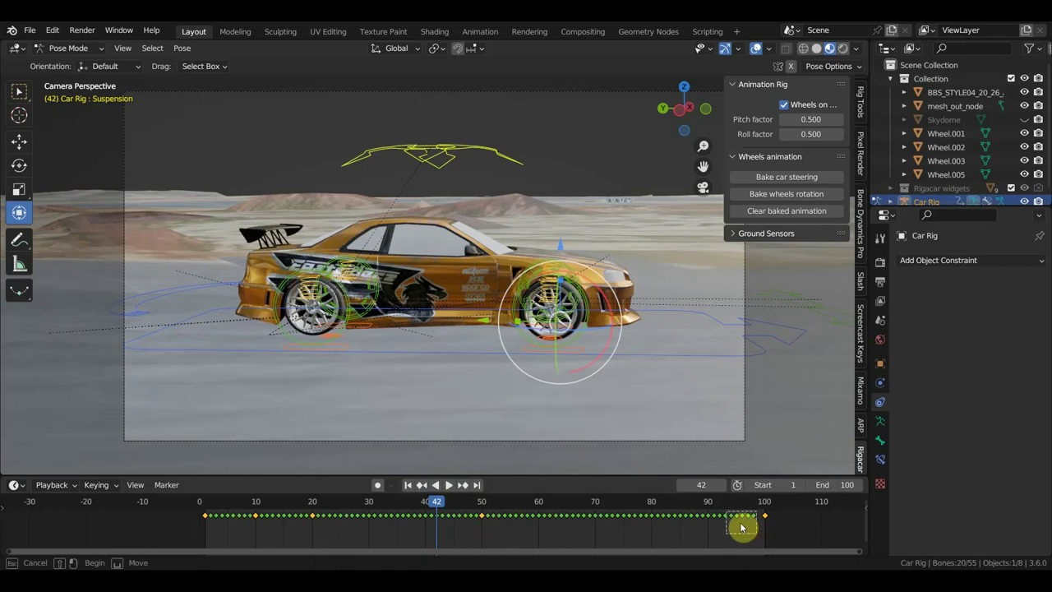
Delete the in-between keyframes, keeping only frames 1, 10, 20, 50 and 100.
{"action": "mouse_move", "coordinate": [756, 533]}
{"action": "left_mouse_down"}
{"action": "mouse_move", "coordinate": [671, 499]}
{"action": "mouse_move", "coordinate": [486, 499]}
{"action": "left_mouse_up"}
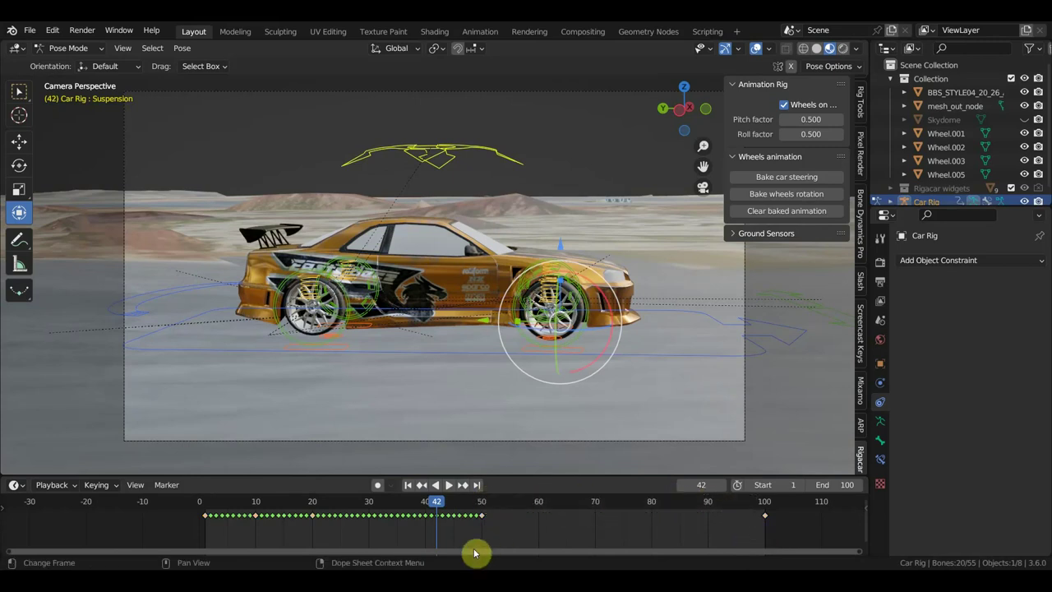
{"action": "mouse_move", "coordinate": [480, 541]}
{"action": "left_mouse_down"}
{"action": "mouse_move", "coordinate": [317, 498]}
{"action": "mouse_move", "coordinate": [284, 513]}
{"action": "mouse_move", "coordinate": [262, 510]}
{"action": "left_mouse_up"}
{"action": "key", "text": "Delete"}
{"action": "key", "text": "Delete"}
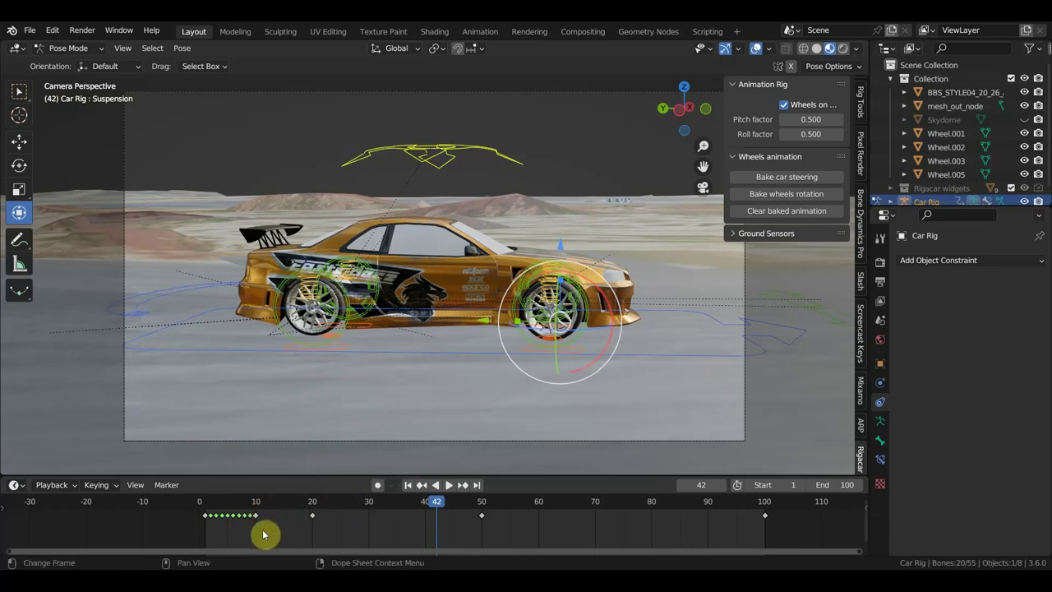
{"action": "left_click_drag", "start_coordinate": [251, 532], "coordinate": [210, 506]}
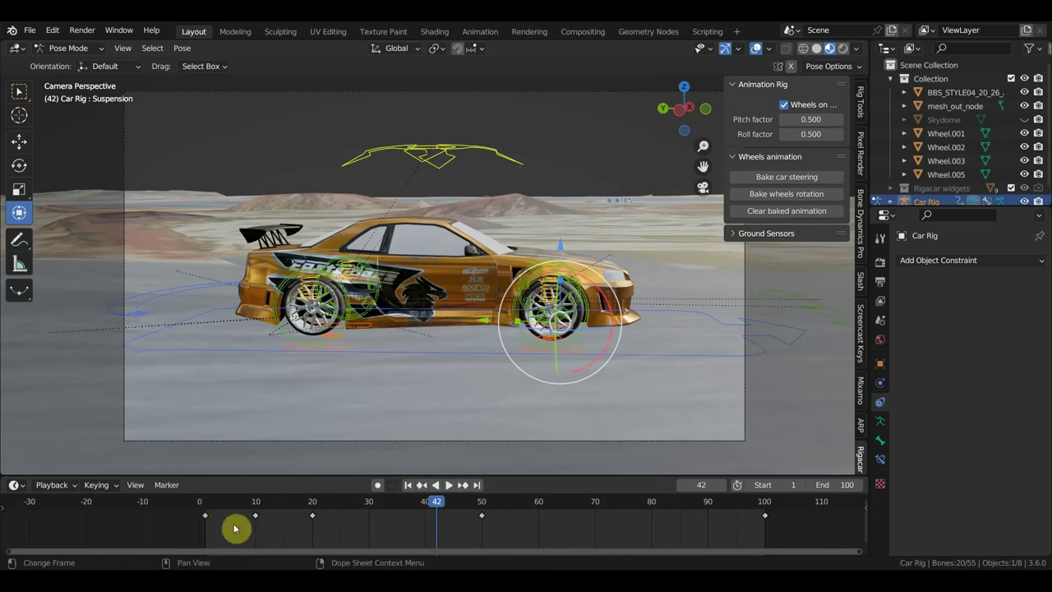
Play and scrub the trimmed animation from frame 1, orbit to inspect, then return to frame 1.
{"action": "left_click", "coordinate": [206, 503]}
{"action": "key", "text": "space"}
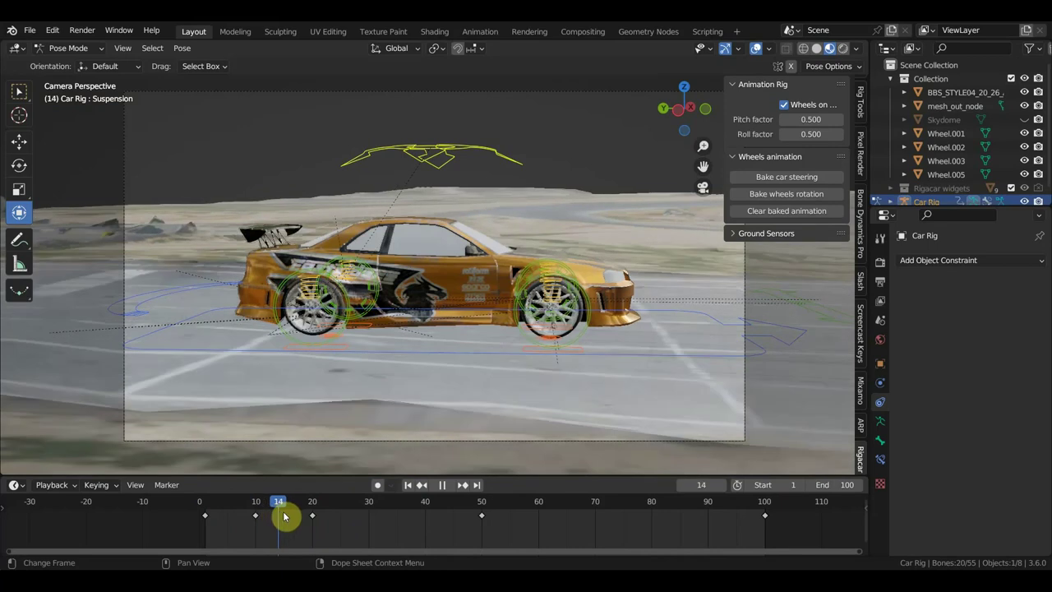
{"action": "mouse_move", "coordinate": [298, 516]}
{"action": "left_mouse_down"}
{"action": "mouse_move", "coordinate": [530, 560]}
{"action": "mouse_move", "coordinate": [758, 564]}
{"action": "mouse_move", "coordinate": [564, 550]}
{"action": "mouse_move", "coordinate": [312, 554]}
{"action": "left_mouse_up"}
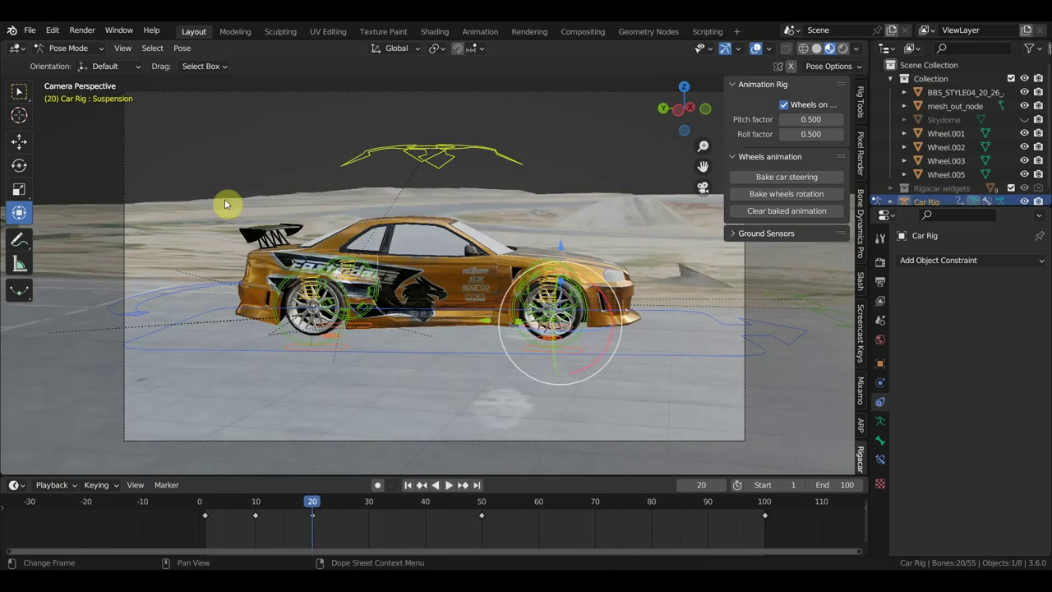
{"action": "mouse_move", "coordinate": [368, 215]}
{"action": "middle_mouse_down"}
{"action": "mouse_move", "coordinate": [216, 235]}
{"action": "mouse_move", "coordinate": [205, 252]}
{"action": "mouse_move", "coordinate": [390, 264]}
{"action": "middle_mouse_up"}
{"action": "scroll", "coordinate": [398, 263], "scroll_direction": "down", "scroll_amount": 2}
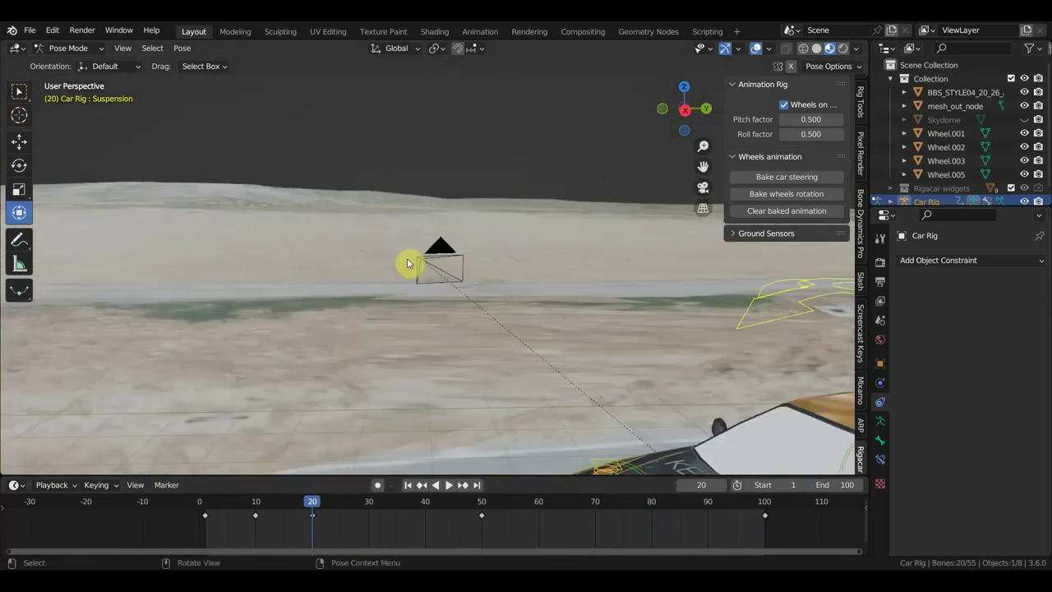
{"action": "left_click", "coordinate": [205, 504]}
Through the scene camera, raise the Suspension bone 0.3545 m along Z at frame 1.
{"action": "key", "text": "KP_0"}
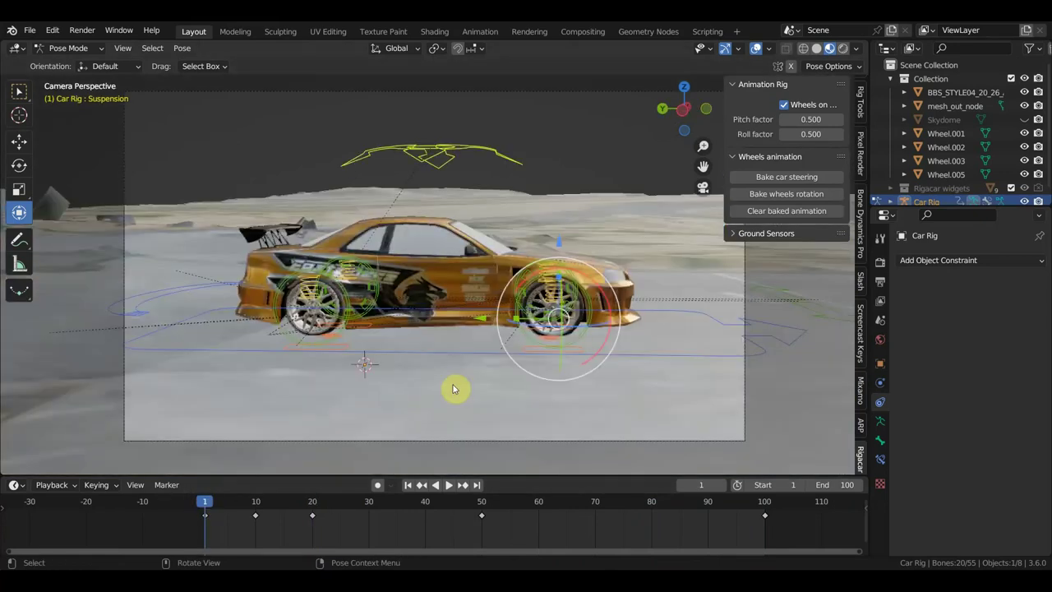
{"action": "scroll", "coordinate": [445, 320], "scroll_direction": "up", "scroll_amount": 2}
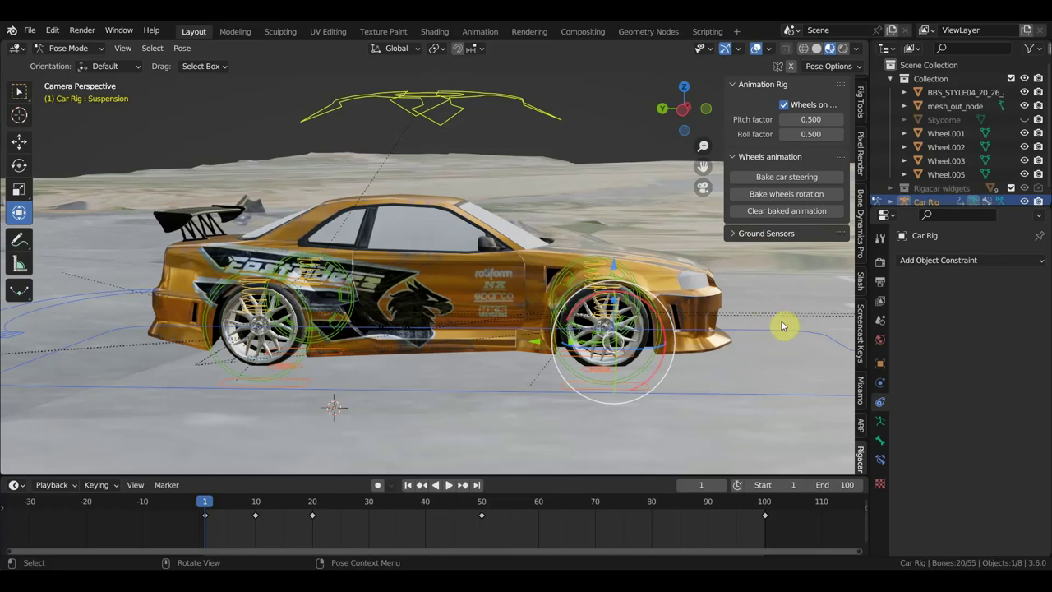
{"action": "left_click", "coordinate": [445, 288]}
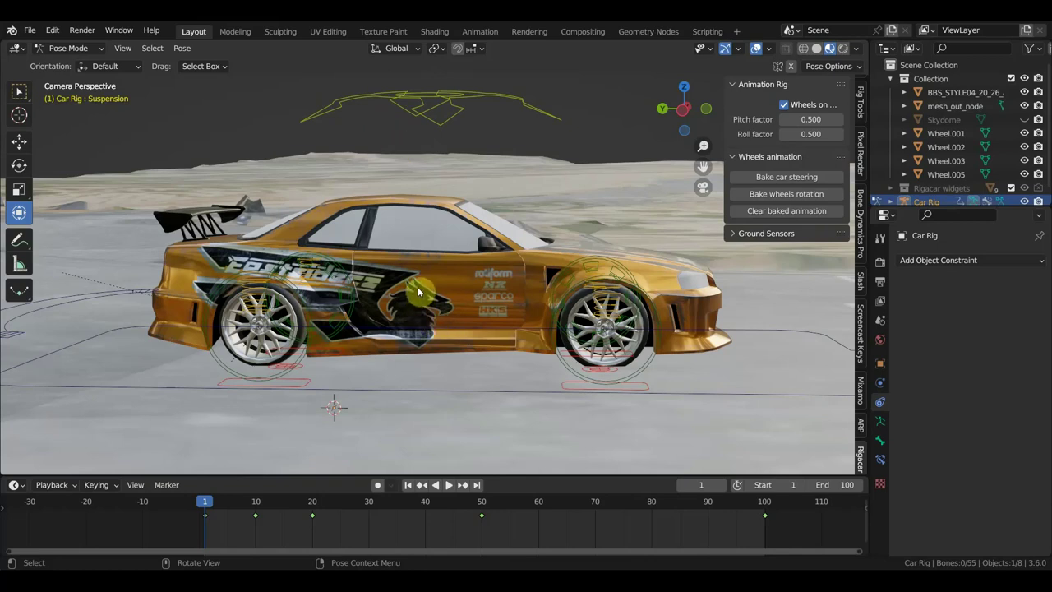
{"action": "left_click", "coordinate": [430, 98]}
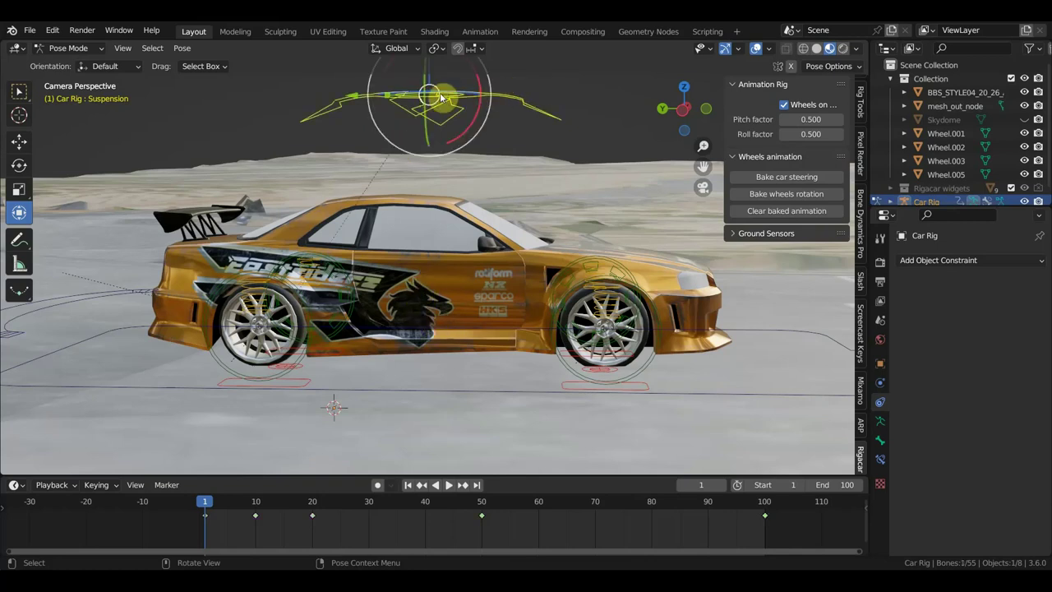
{"action": "key", "text": "g"}
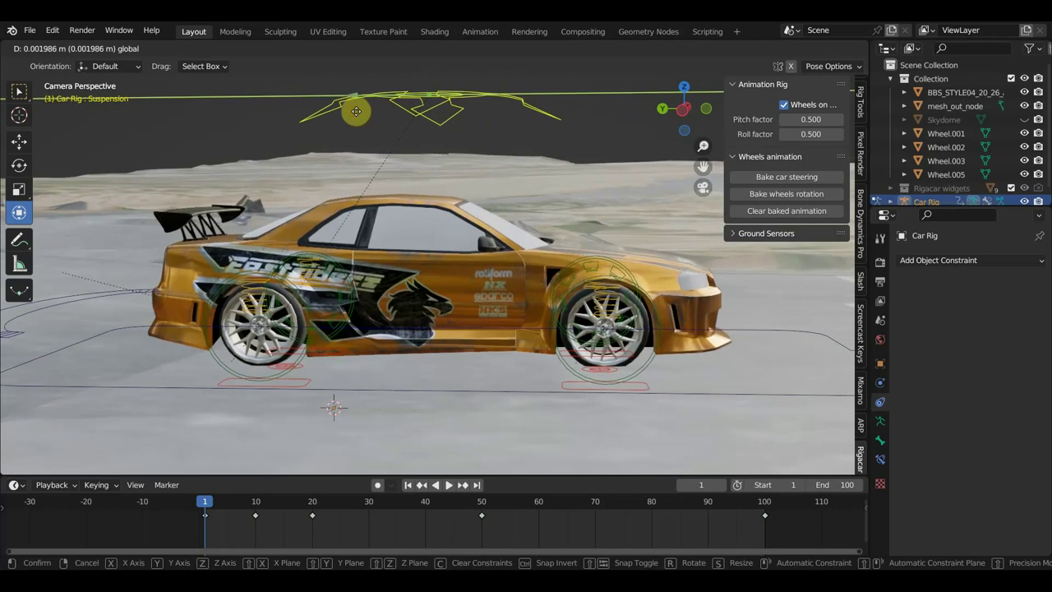
{"action": "left_click", "coordinate": [358, 113]}
{"action": "scroll", "coordinate": [434, 114], "scroll_direction": "down", "scroll_amount": 2}
{"action": "scroll", "coordinate": [438, 115], "scroll_direction": "down", "scroll_amount": 2}
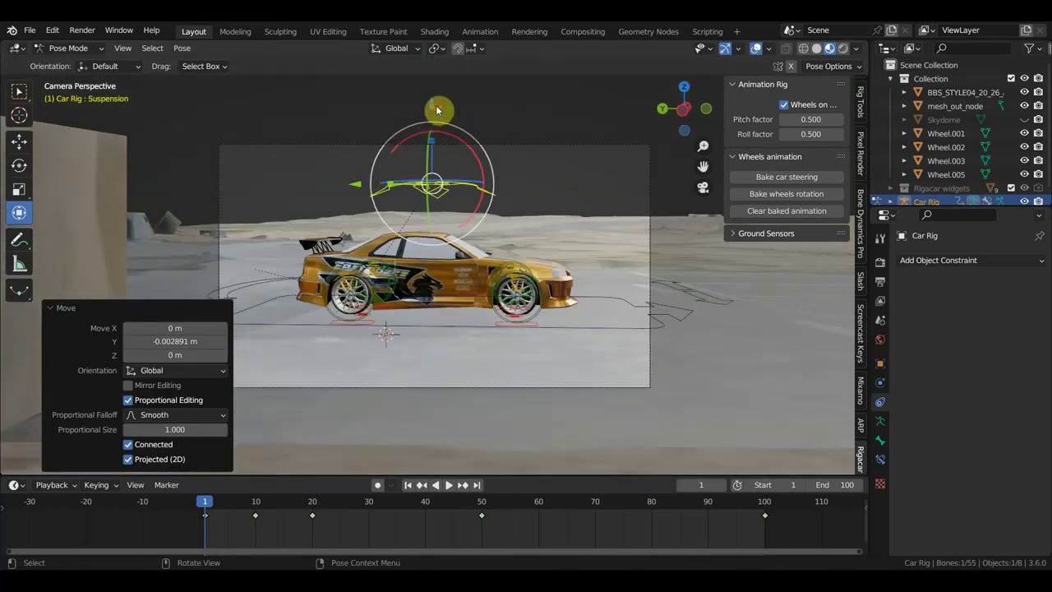
{"action": "key", "text": "g"}
{"action": "key", "text": "z"}
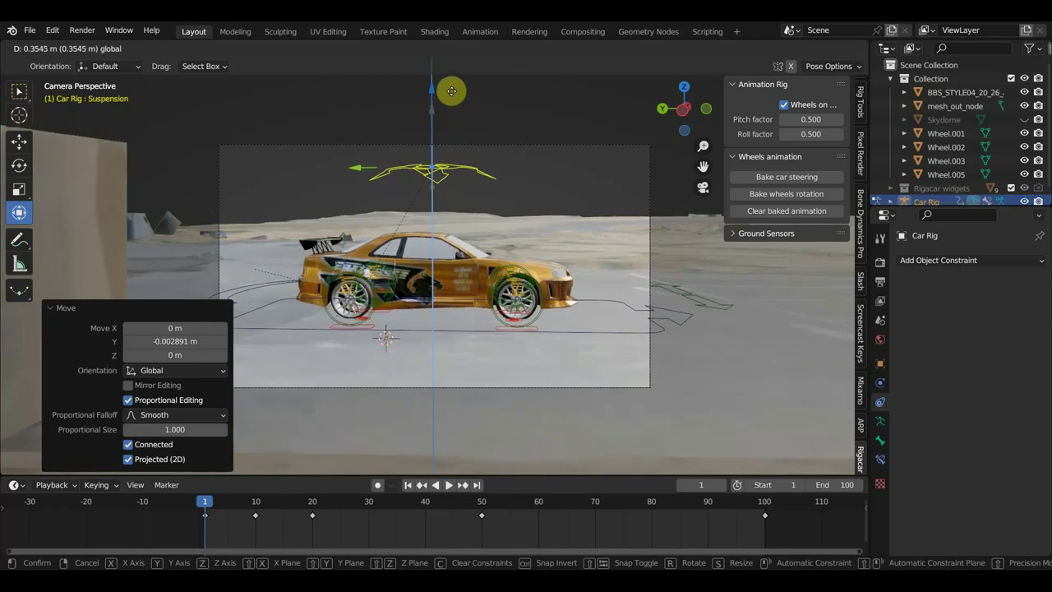
{"action": "left_click", "coordinate": [451, 90]}
{"action": "scroll", "coordinate": [464, 187], "scroll_direction": "up", "scroll_amount": 2}
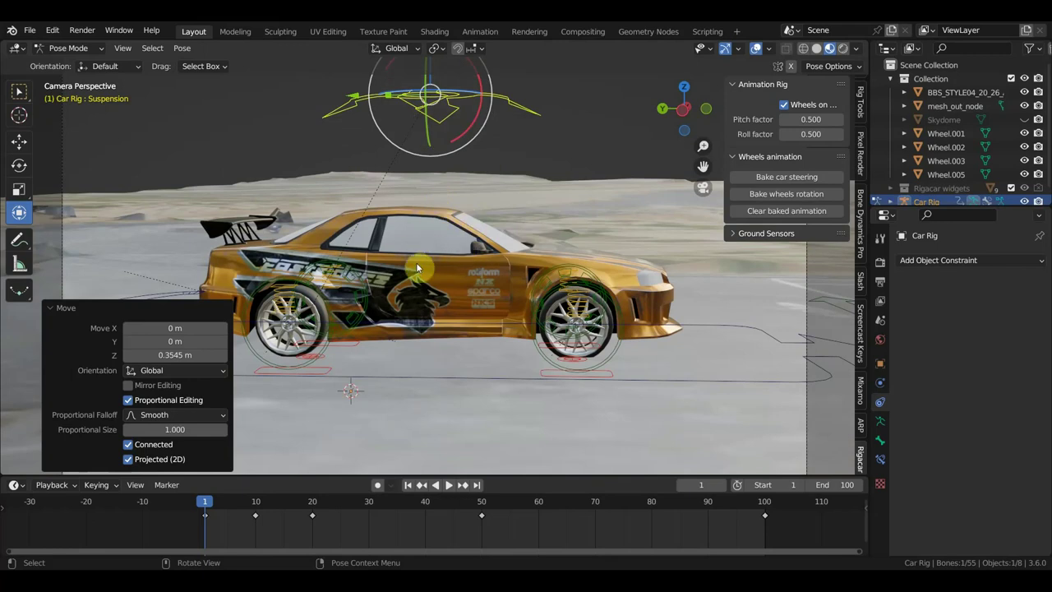
Select the rear ground sensor and front brake bones, then orbit out to an aerial User Perspective.
{"action": "left_click", "coordinate": [321, 346]}
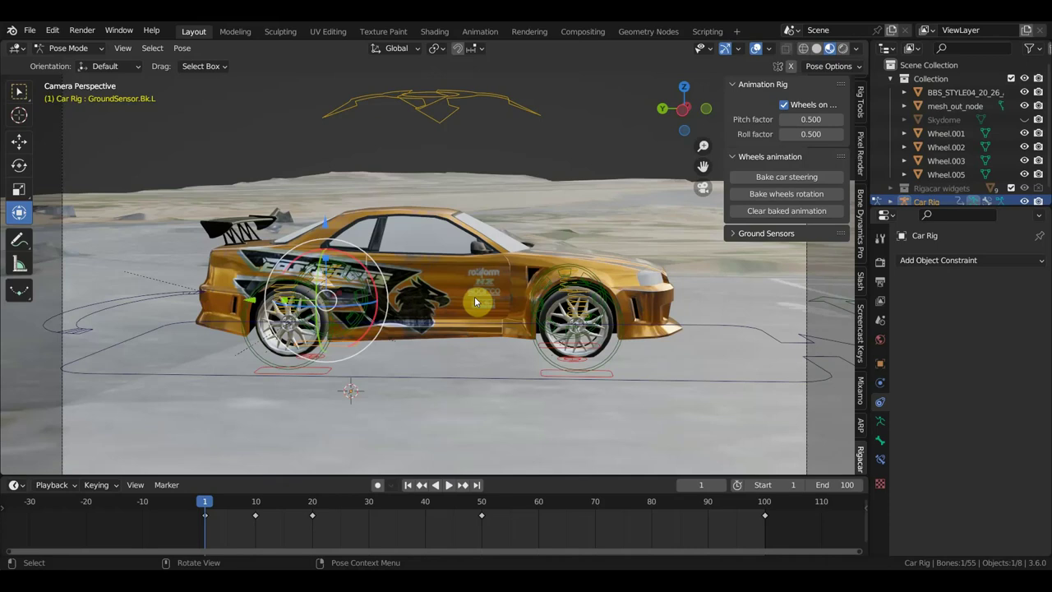
{"action": "left_click", "coordinate": [558, 326]}
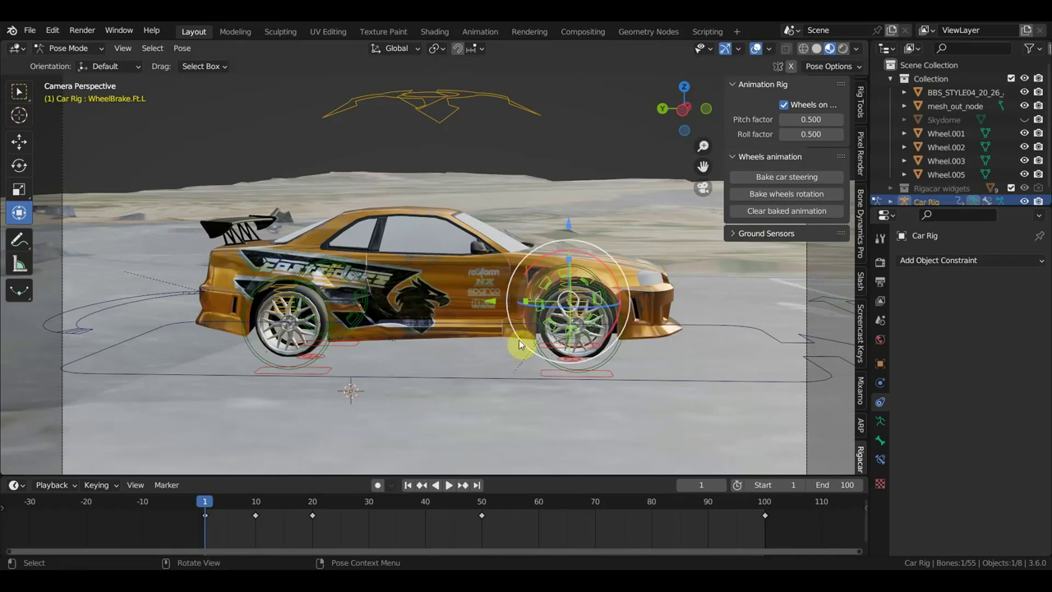
{"action": "scroll", "coordinate": [650, 353], "scroll_direction": "down", "scroll_amount": 2}
{"action": "mouse_move", "coordinate": [625, 355]}
{"action": "middle_mouse_down"}
{"action": "mouse_move", "coordinate": [524, 355]}
{"action": "mouse_move", "coordinate": [728, 348]}
{"action": "mouse_move", "coordinate": [646, 371]}
{"action": "mouse_move", "coordinate": [670, 401]}
{"action": "middle_mouse_up"}
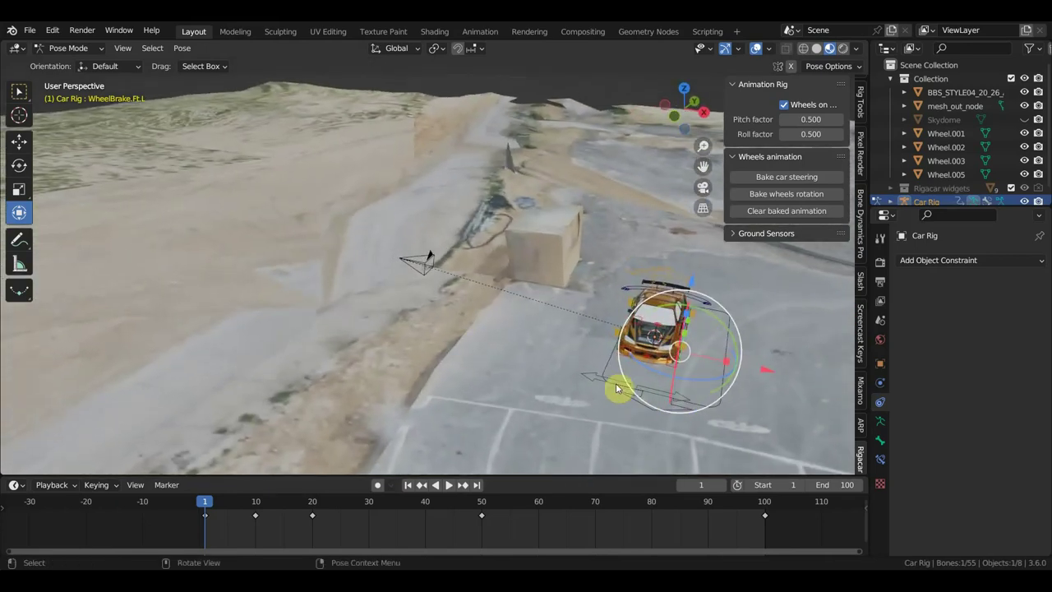
Shift the Steering bone -0.11755 m along X to turn the car's steering.
{"action": "left_click", "coordinate": [625, 383]}
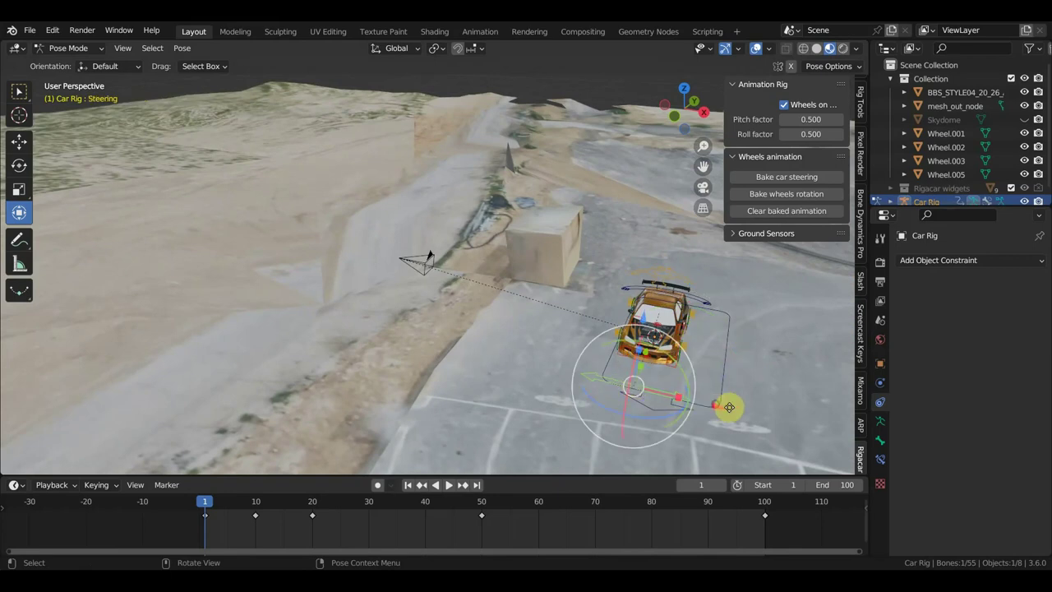
{"action": "key", "text": "g"}
{"action": "key", "text": "x"}
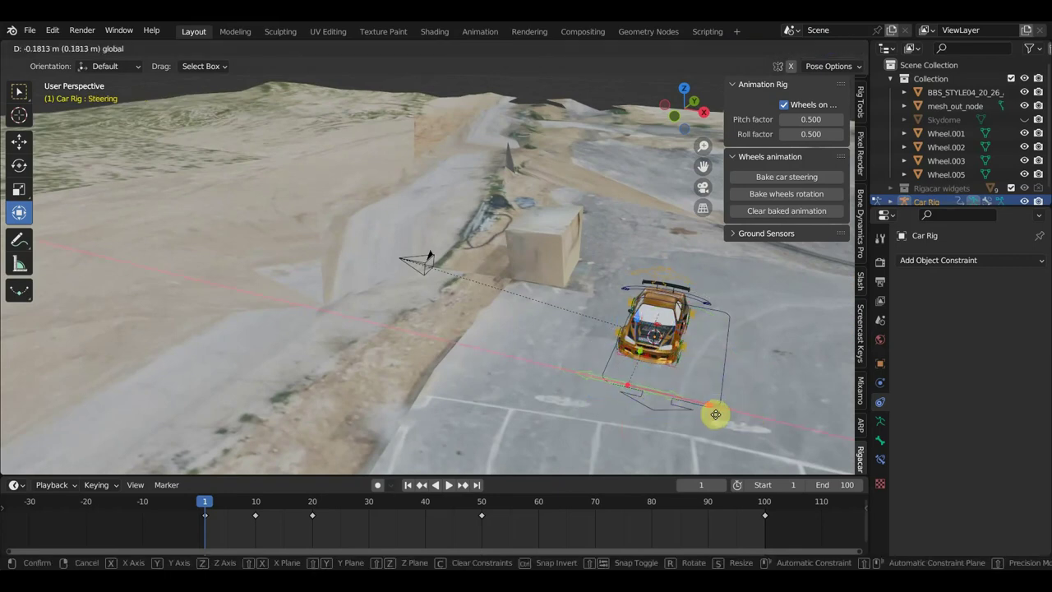
{"action": "left_click", "coordinate": [715, 414]}
Orbit round to a front view of the car and select the Drift bone.
{"action": "middle_click_drag", "start_coordinate": [697, 400], "coordinate": [619, 373]}
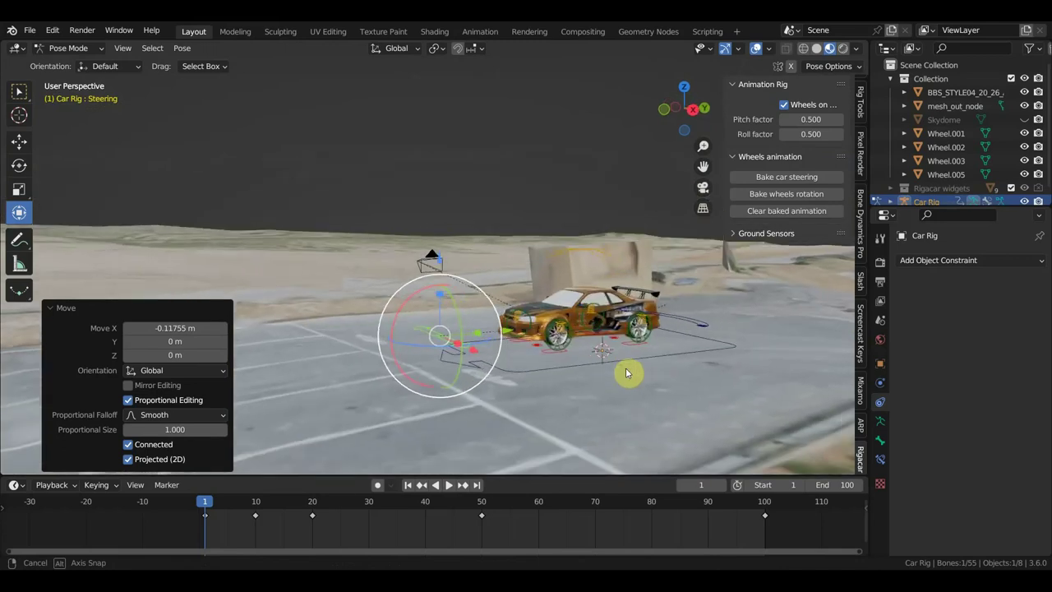
{"action": "scroll", "coordinate": [618, 372], "scroll_direction": "up", "scroll_amount": 3}
{"action": "scroll", "coordinate": [609, 368], "scroll_direction": "up", "scroll_amount": 3}
{"action": "scroll", "coordinate": [596, 362], "scroll_direction": "up", "scroll_amount": 2}
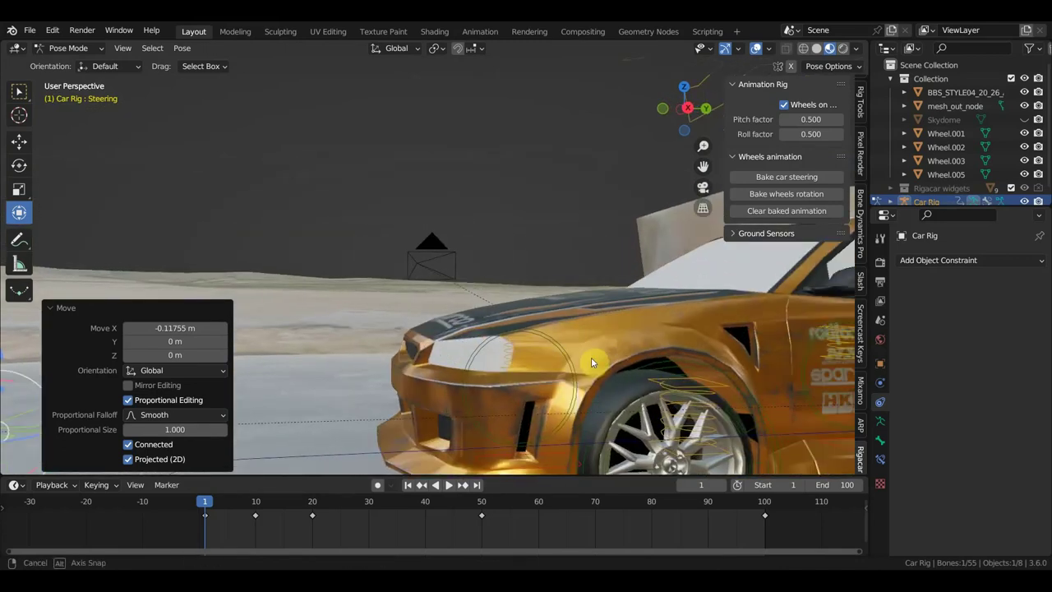
{"action": "middle_click_drag", "start_coordinate": [592, 357], "coordinate": [365, 345]}
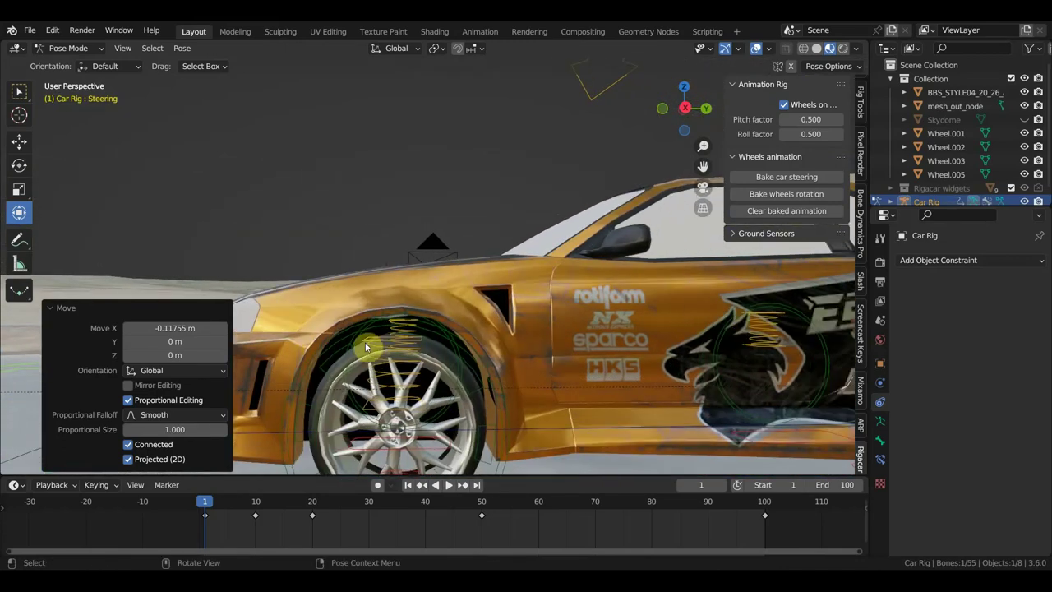
{"action": "scroll", "coordinate": [441, 368], "scroll_direction": "down", "scroll_amount": 5}
{"action": "scroll", "coordinate": [575, 321], "scroll_direction": "up", "scroll_amount": 1}
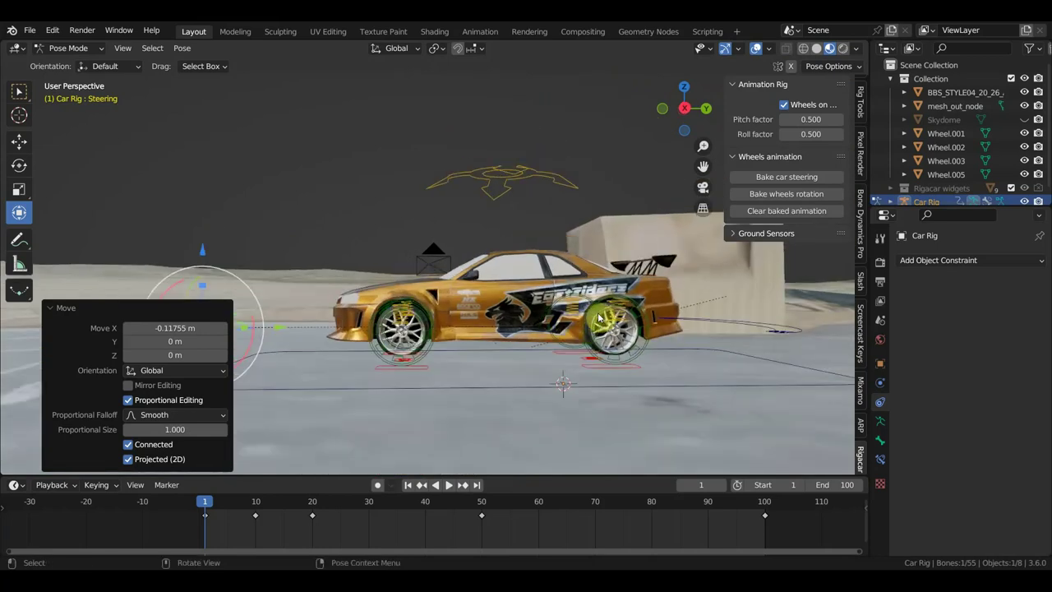
{"action": "middle_click_drag", "start_coordinate": [575, 321], "coordinate": [472, 327]}
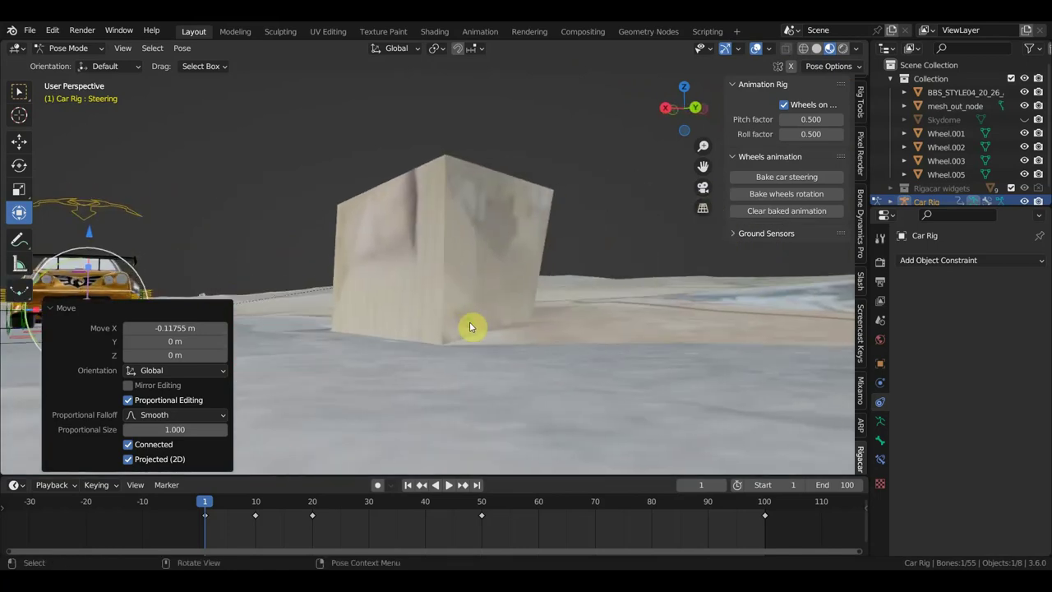
{"action": "mouse_move", "coordinate": [472, 327]}
{"action": "middle_mouse_down"}
{"action": "mouse_move", "coordinate": [704, 329]}
{"action": "mouse_move", "coordinate": [635, 347]}
{"action": "mouse_move", "coordinate": [663, 347]}
{"action": "middle_mouse_up"}
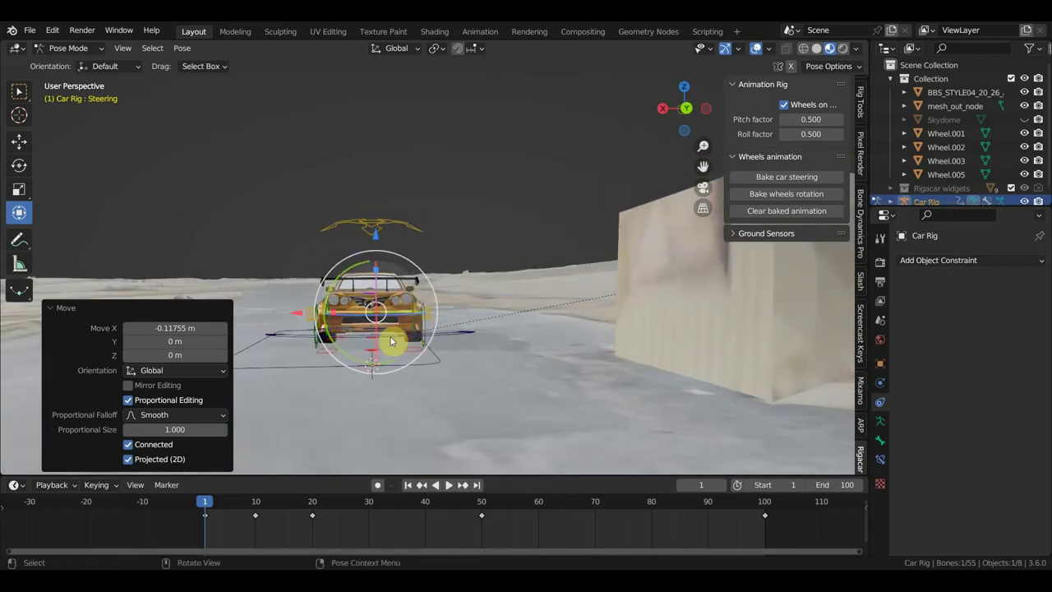
{"action": "left_click", "coordinate": [475, 332]}
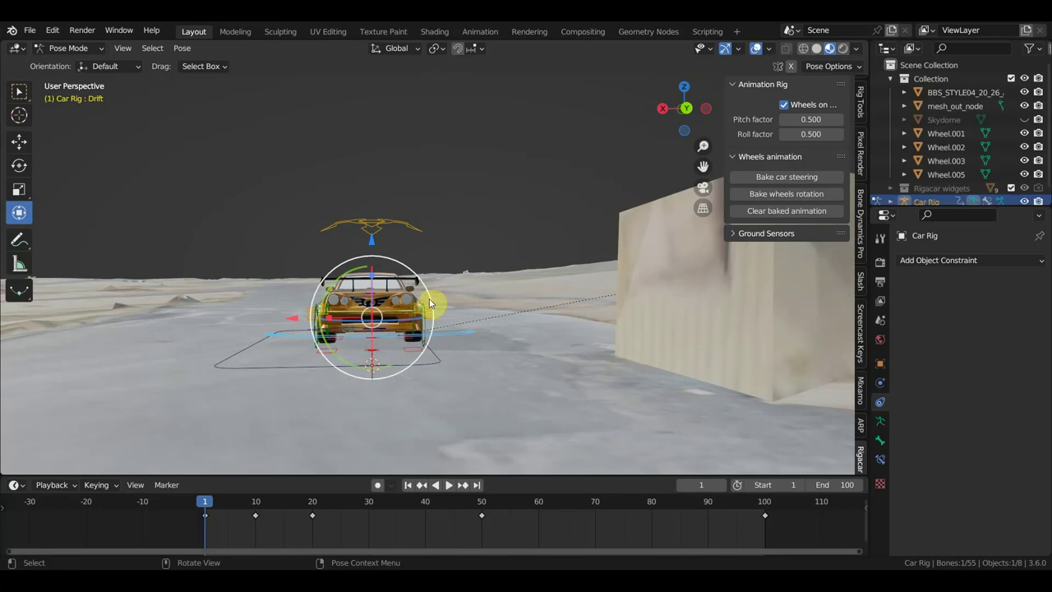
Tilt the Drift bone slightly and turn the car's Root bone by -4°.
{"action": "key", "text": "r"}
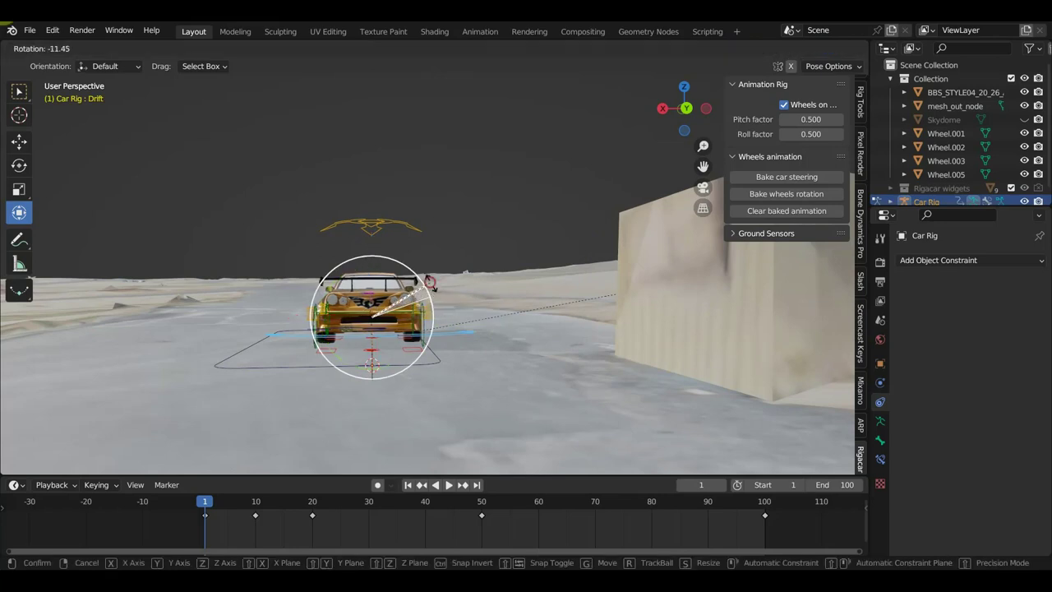
{"action": "left_click", "coordinate": [430, 283]}
{"action": "left_click", "coordinate": [429, 335]}
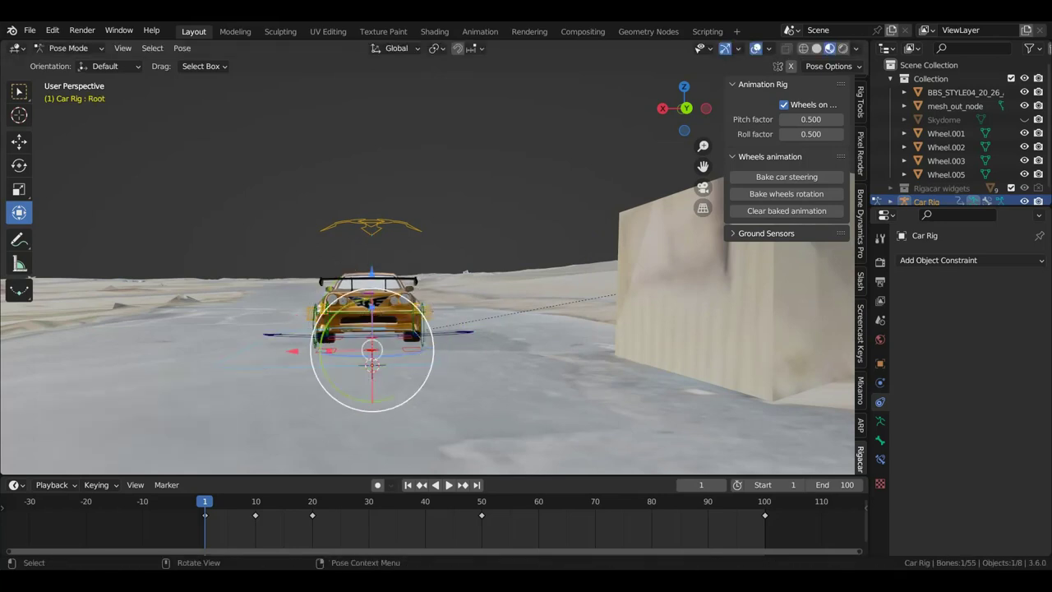
{"action": "key", "text": "r"}
{"action": "left_click", "coordinate": [423, 317]}
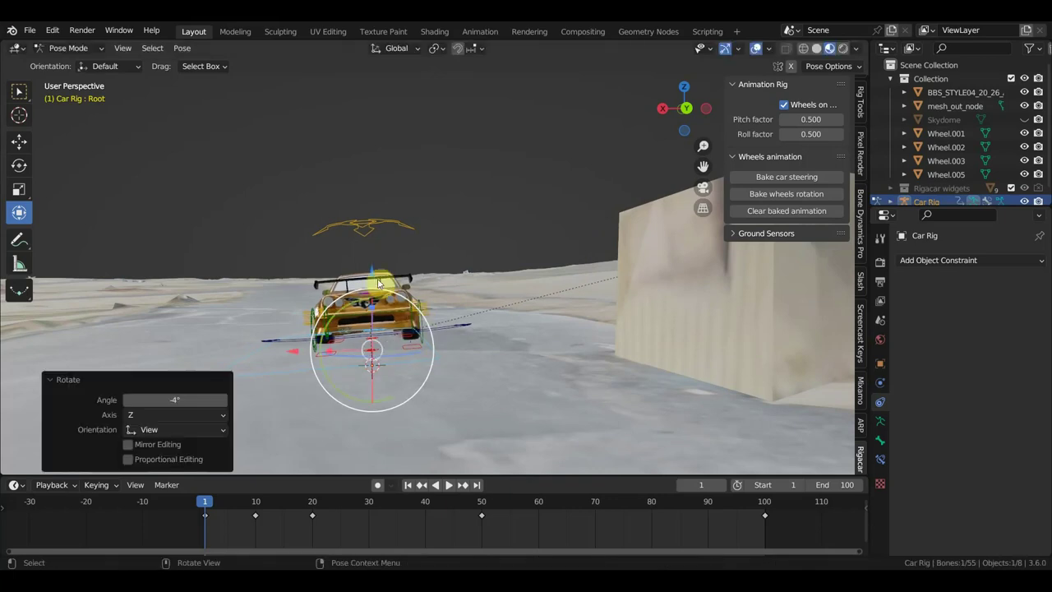
Lift the Root 0.085539 m along Z and select the keyframes from frame 50 onward.
{"action": "key", "text": "g"}
{"action": "key", "text": "z"}
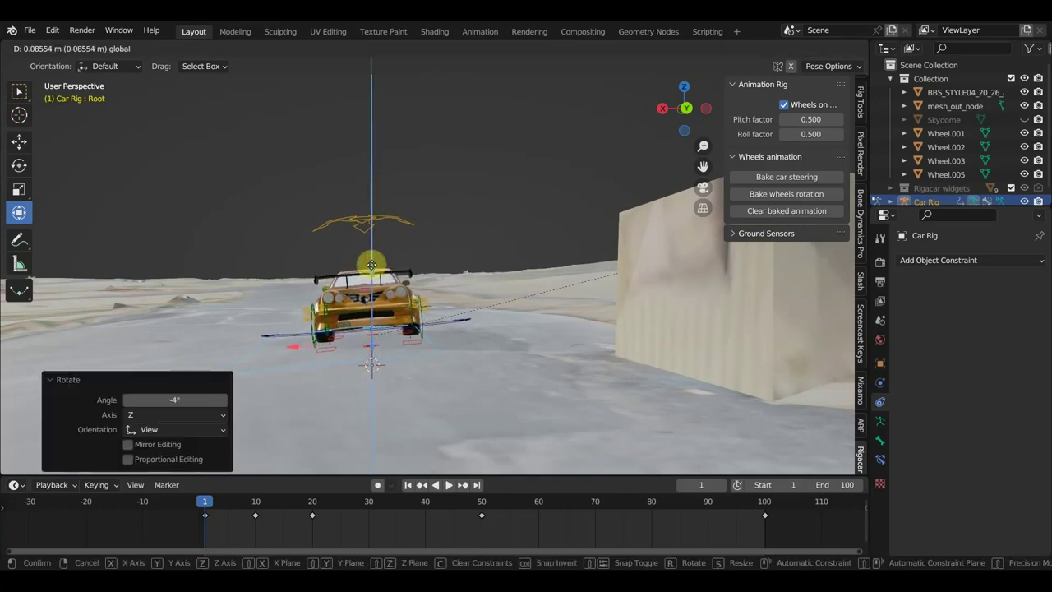
{"action": "left_click", "coordinate": [384, 276]}
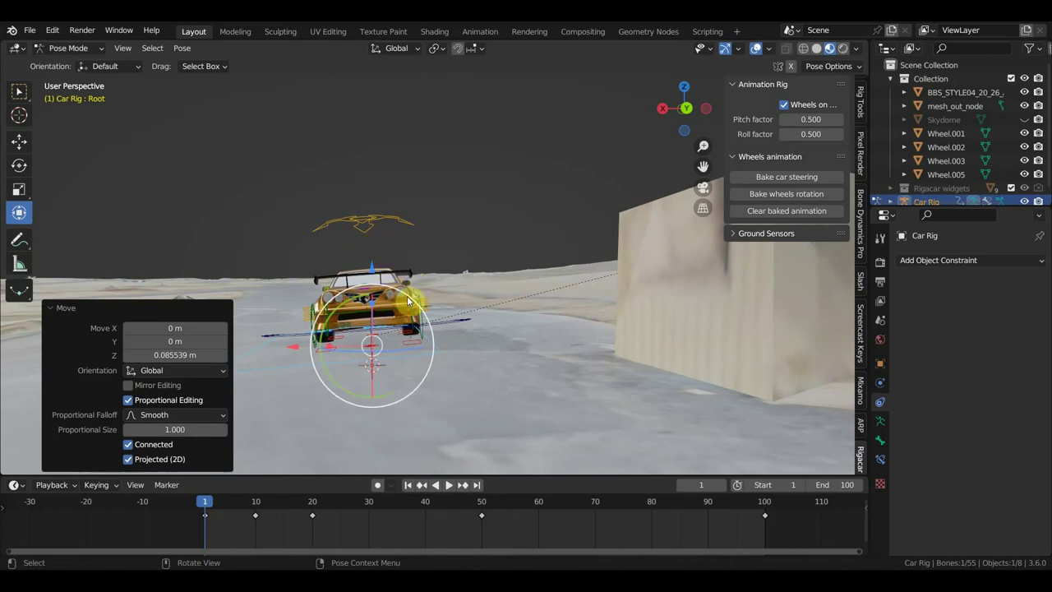
{"action": "mouse_move", "coordinate": [409, 301]}
{"action": "middle_mouse_down"}
{"action": "mouse_move", "coordinate": [437, 376]}
{"action": "mouse_move", "coordinate": [460, 315]}
{"action": "mouse_move", "coordinate": [440, 311]}
{"action": "mouse_move", "coordinate": [444, 330]}
{"action": "middle_mouse_up"}
{"action": "scroll", "coordinate": [442, 331], "scroll_direction": "down", "scroll_amount": 2}
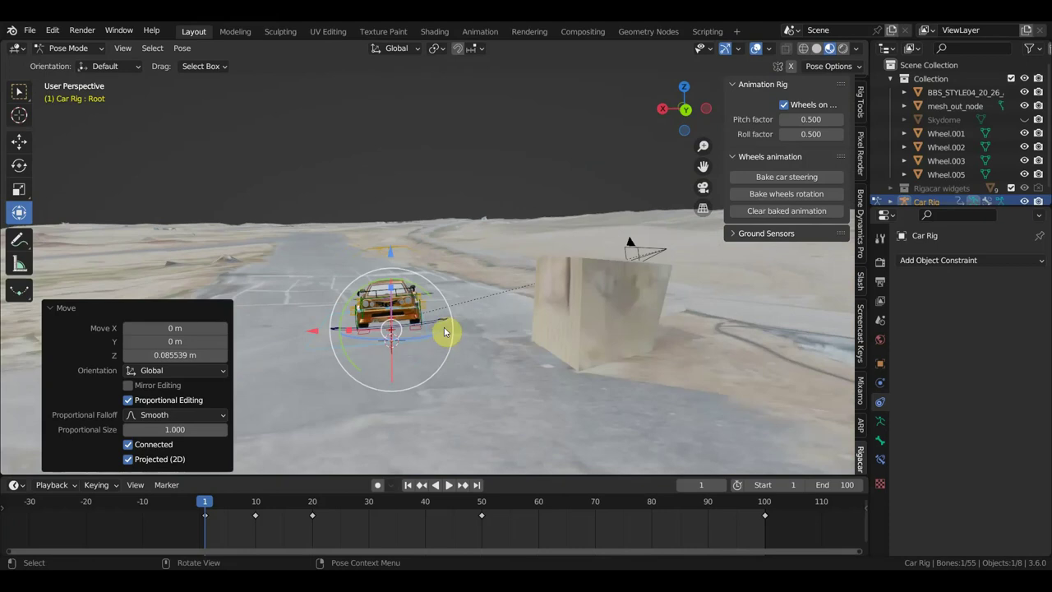
{"action": "left_click_drag", "start_coordinate": [782, 539], "coordinate": [240, 504]}
Delete the later keyframes and move the car 20.674 m along X and 12.5 m along Y.
{"action": "key", "text": "Delete"}
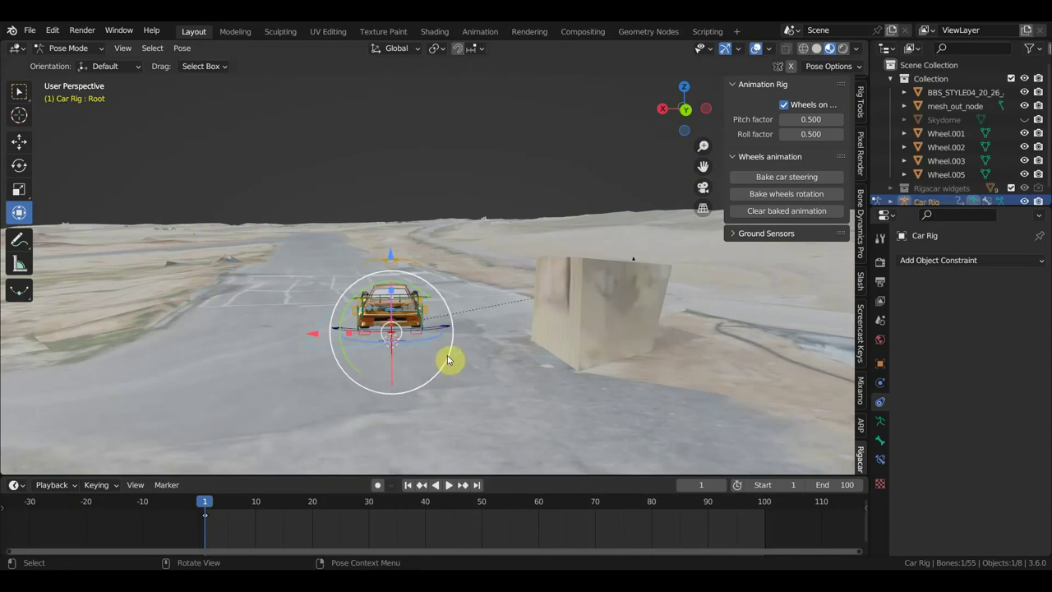
{"action": "mouse_move", "coordinate": [468, 383]}
{"action": "middle_mouse_down"}
{"action": "mouse_move", "coordinate": [461, 451]}
{"action": "mouse_move", "coordinate": [432, 378]}
{"action": "mouse_move", "coordinate": [439, 371]}
{"action": "middle_mouse_up"}
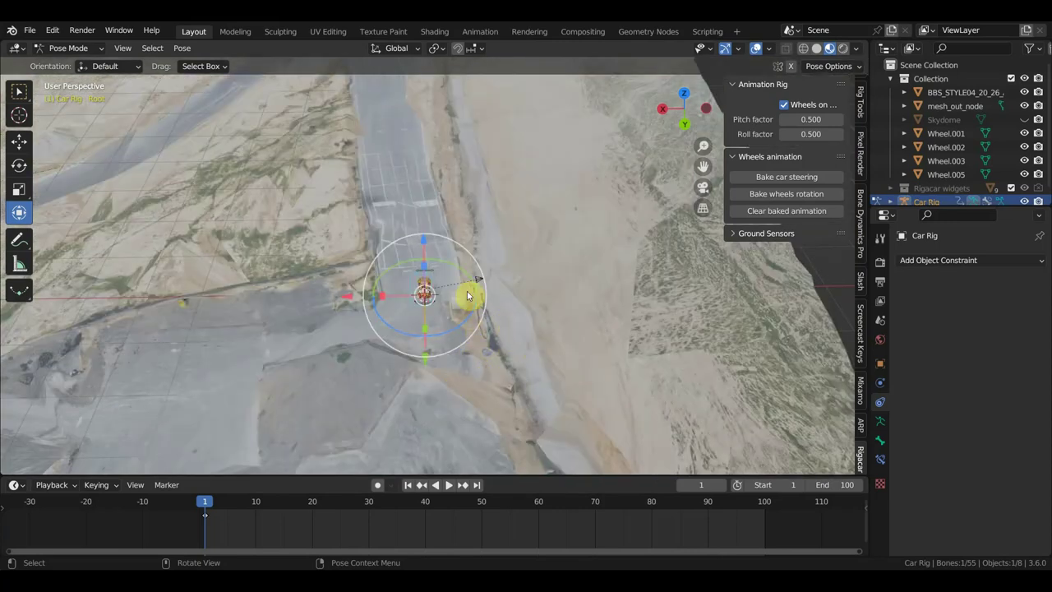
{"action": "key", "text": "g"}
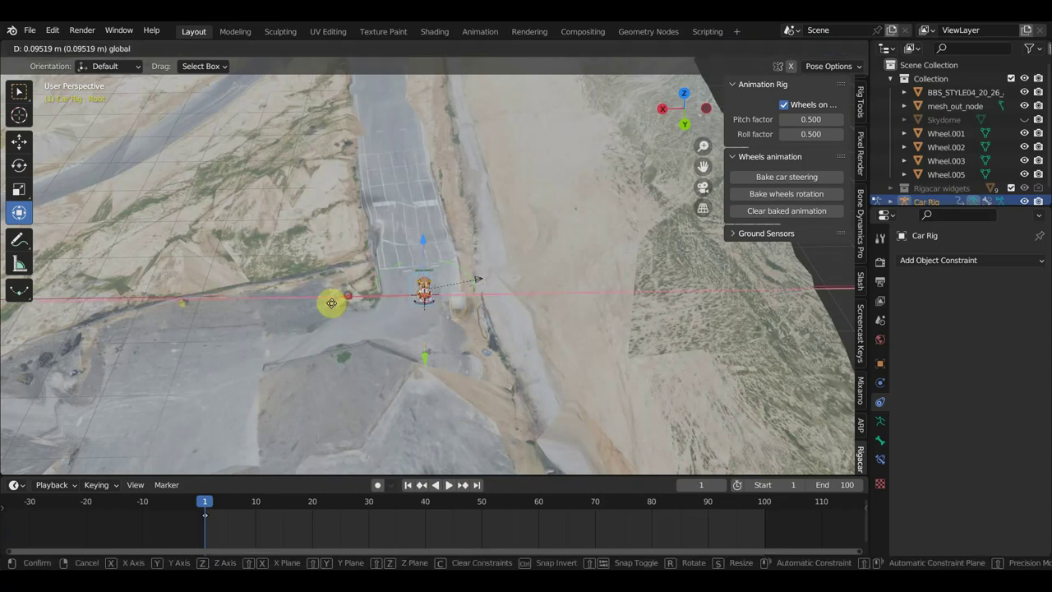
{"action": "left_click", "coordinate": [243, 345]}
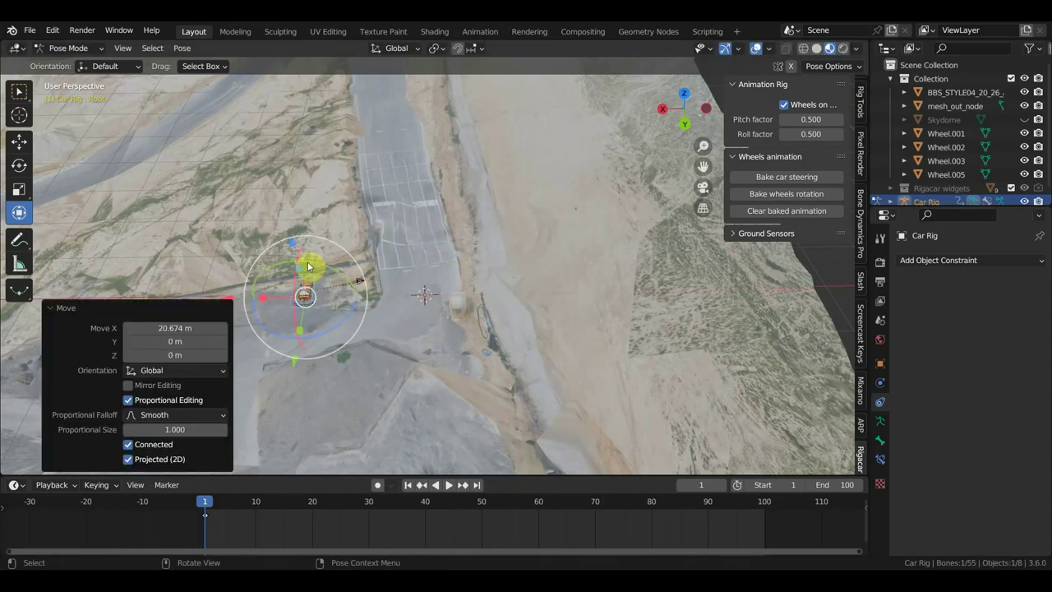
{"action": "key", "text": "g"}
{"action": "key", "text": "y"}
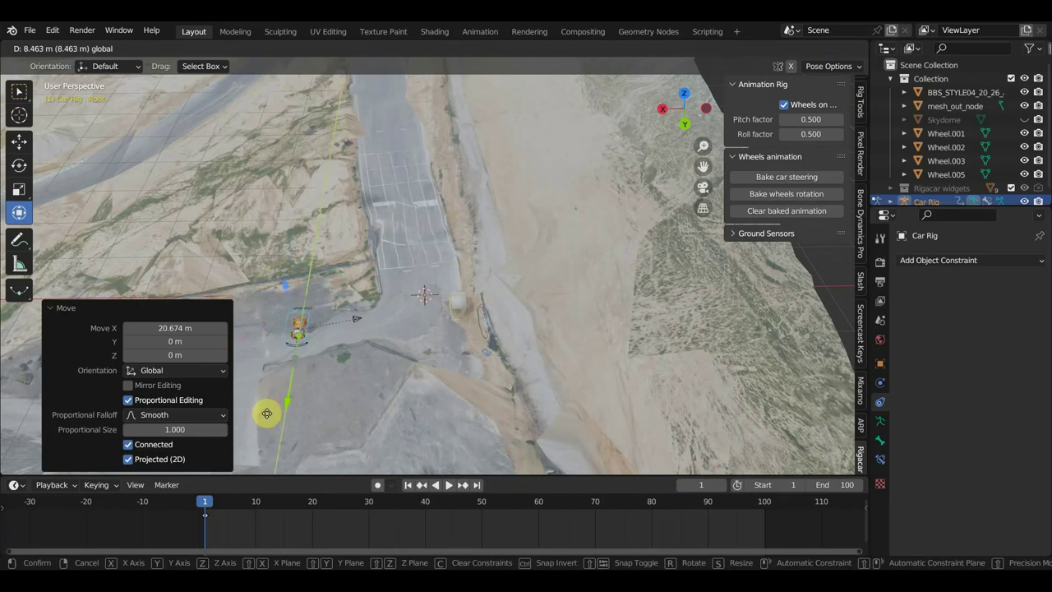
{"action": "left_click", "coordinate": [317, 369]}
Turn the car 29.5° and keyframe every rig bone's pose at frame 1.
{"action": "key", "text": "r"}
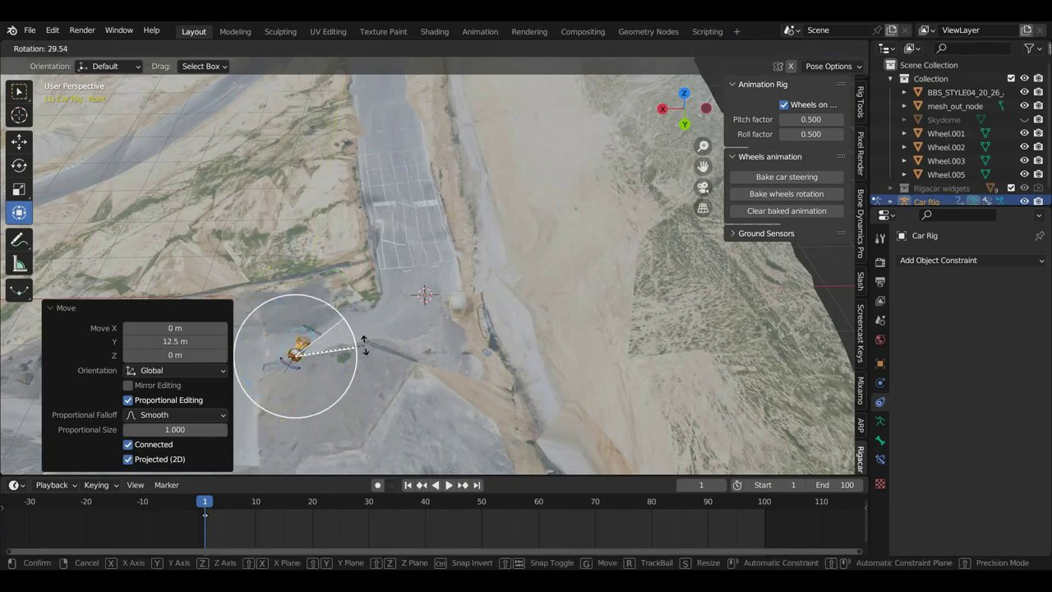
{"action": "left_click", "coordinate": [364, 346]}
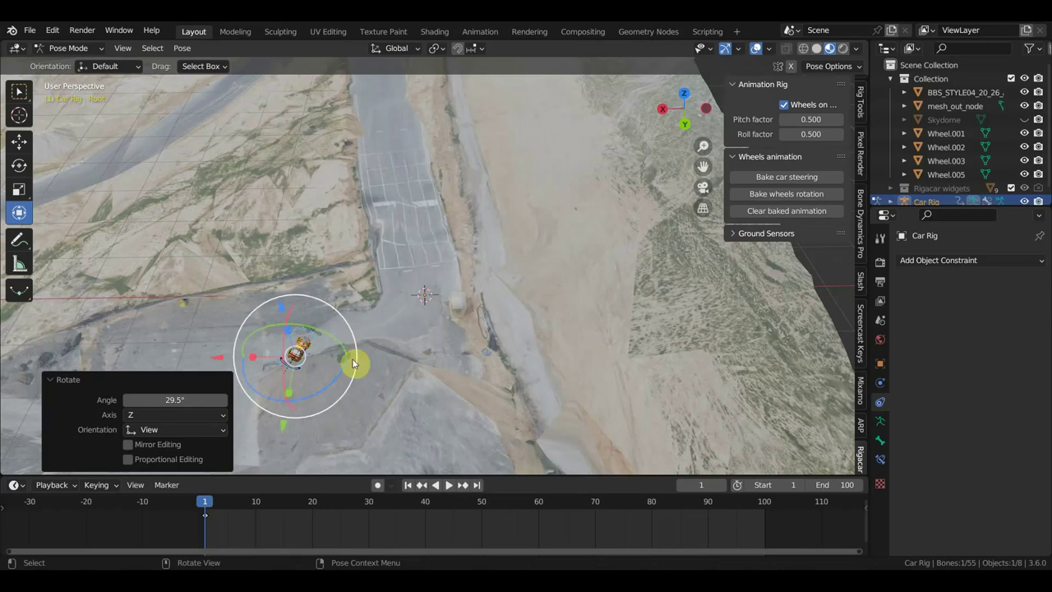
{"action": "key", "text": "a"}
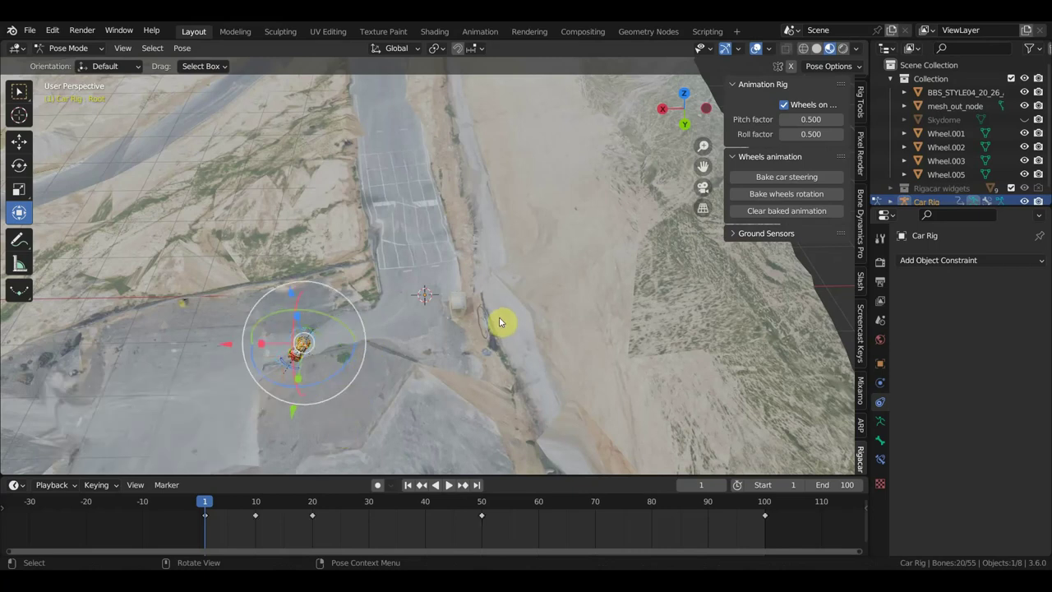
{"action": "key", "text": "i"}
{"action": "left_click", "coordinate": [499, 319]}
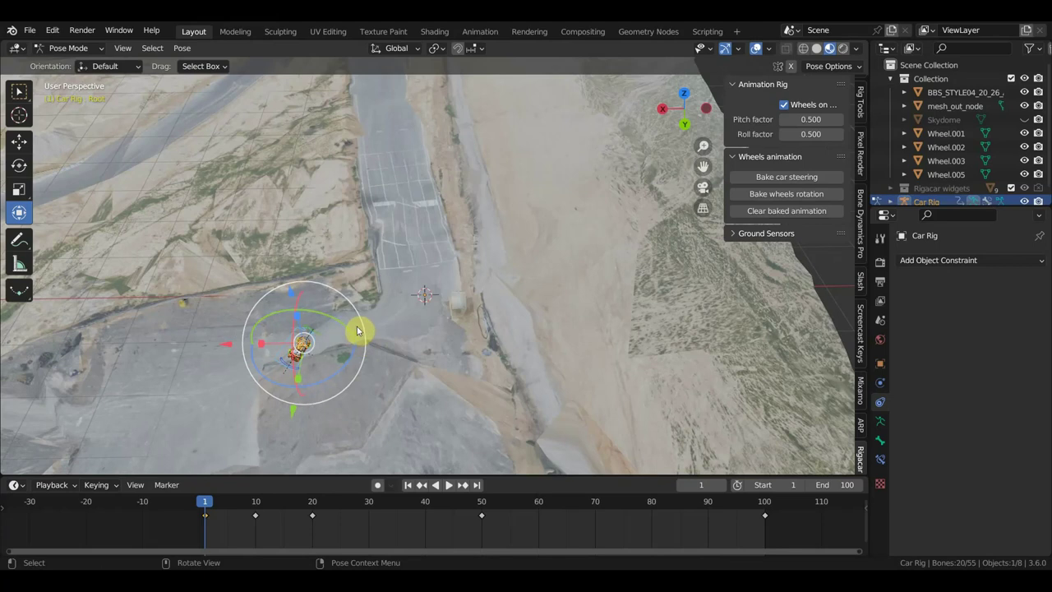
Move and re-head the car further along the road, ending at frame 10.
{"action": "key", "text": "g"}
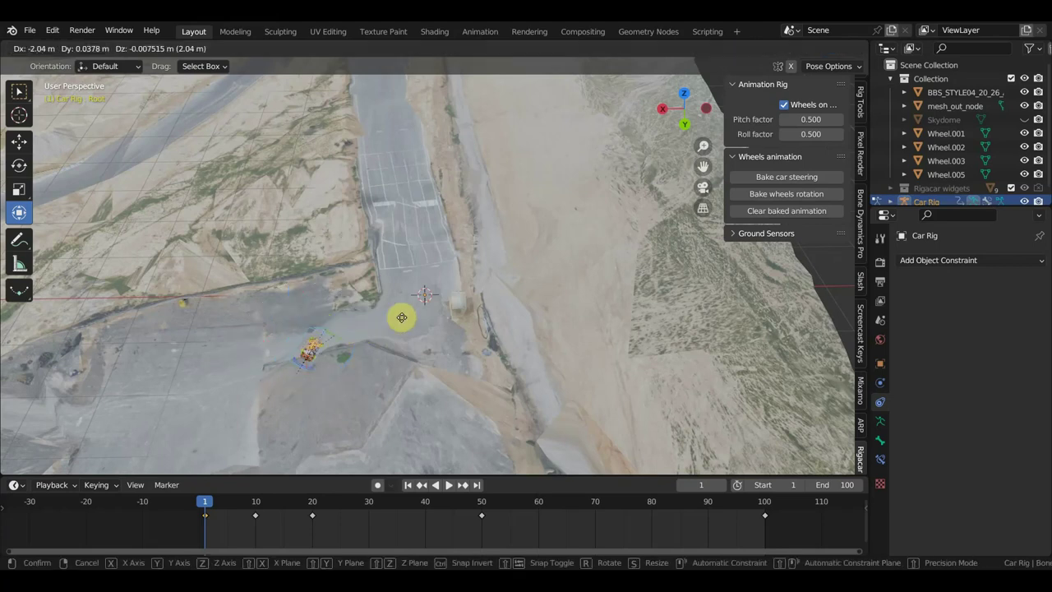
{"action": "left_click", "coordinate": [490, 283]}
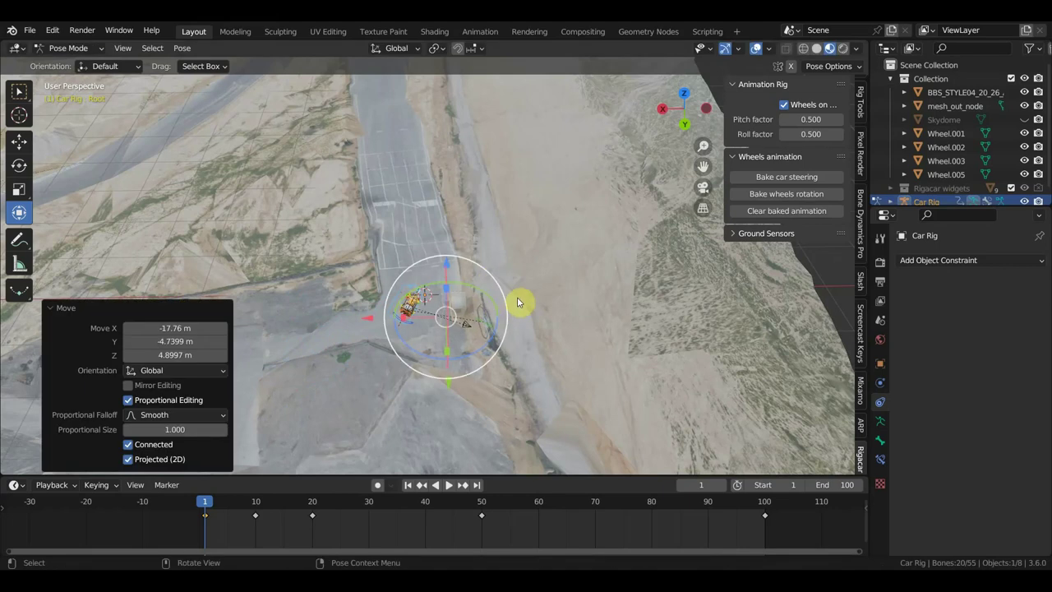
{"action": "key", "text": "r"}
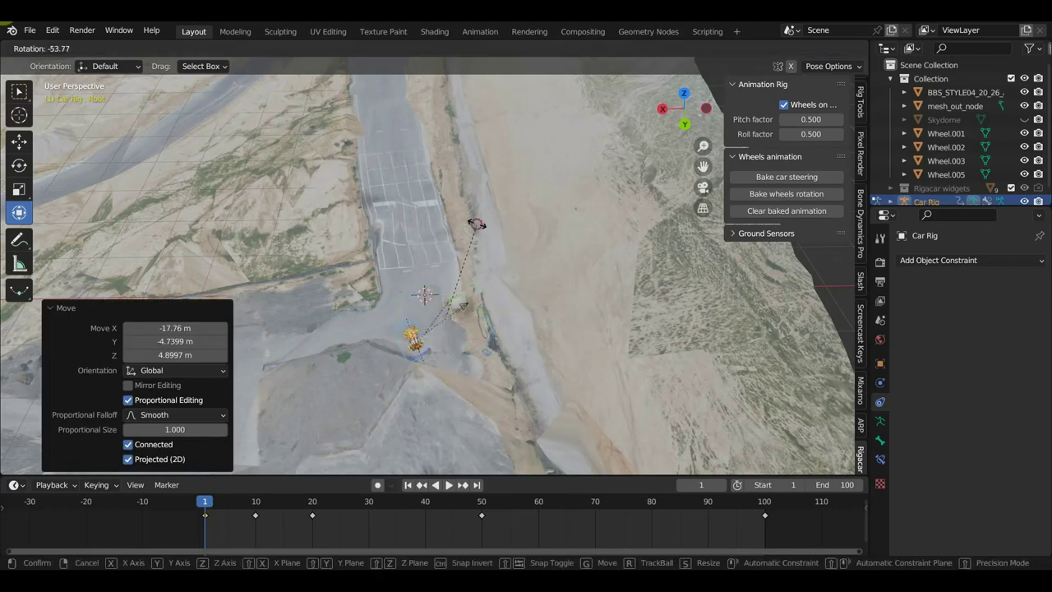
{"action": "left_click", "coordinate": [258, 513]}
{"action": "left_click", "coordinate": [257, 501]}
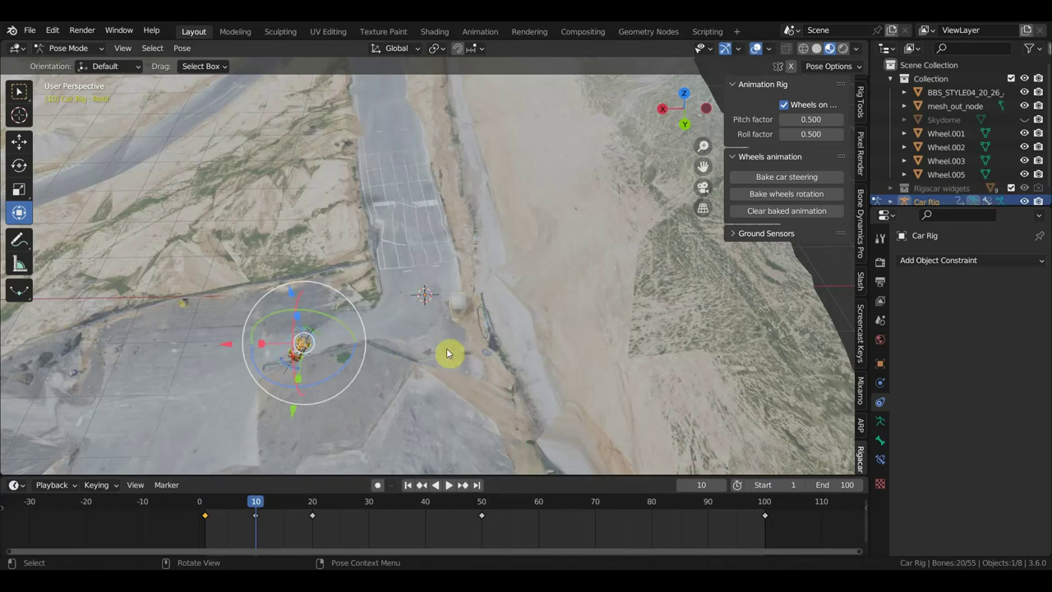
Place the car for frame 10, turned -54.9° and raised onto the road surface.
{"action": "key", "text": "g"}
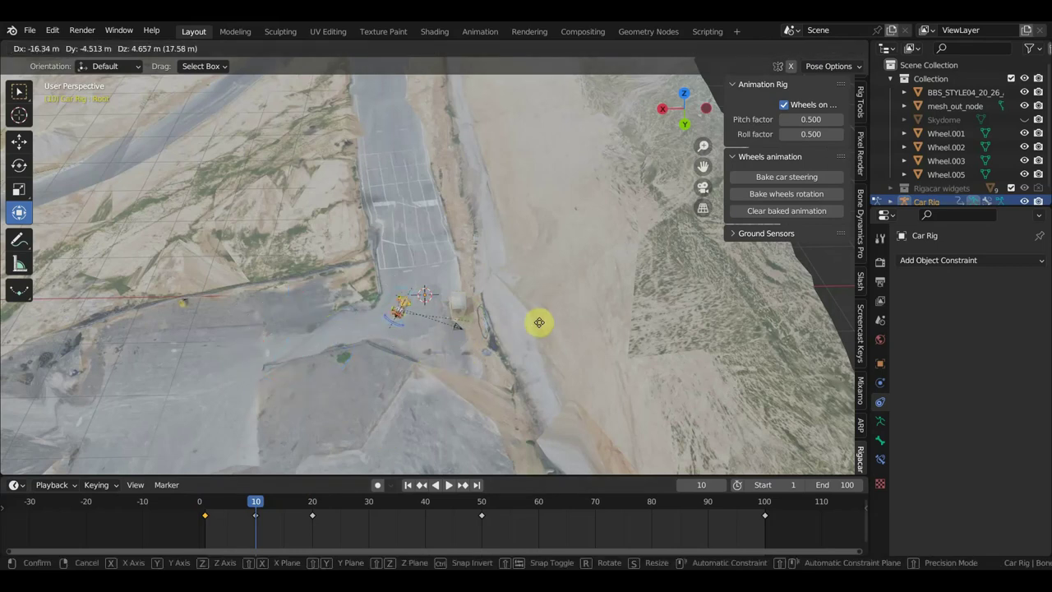
{"action": "left_click", "coordinate": [551, 323]}
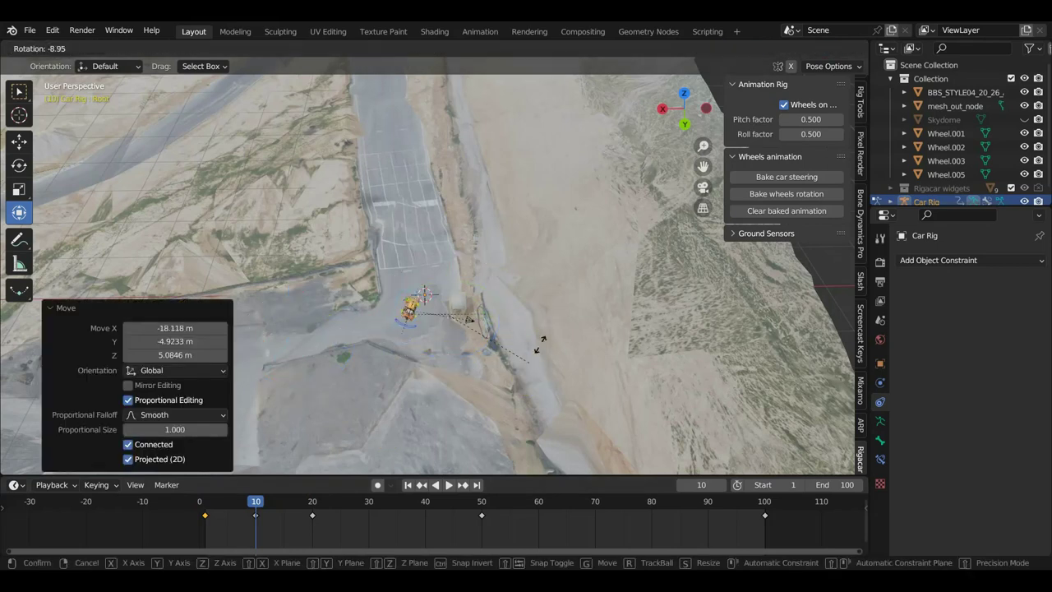
{"action": "key", "text": "r"}
{"action": "left_click", "coordinate": [527, 307]}
{"action": "key", "text": "g"}
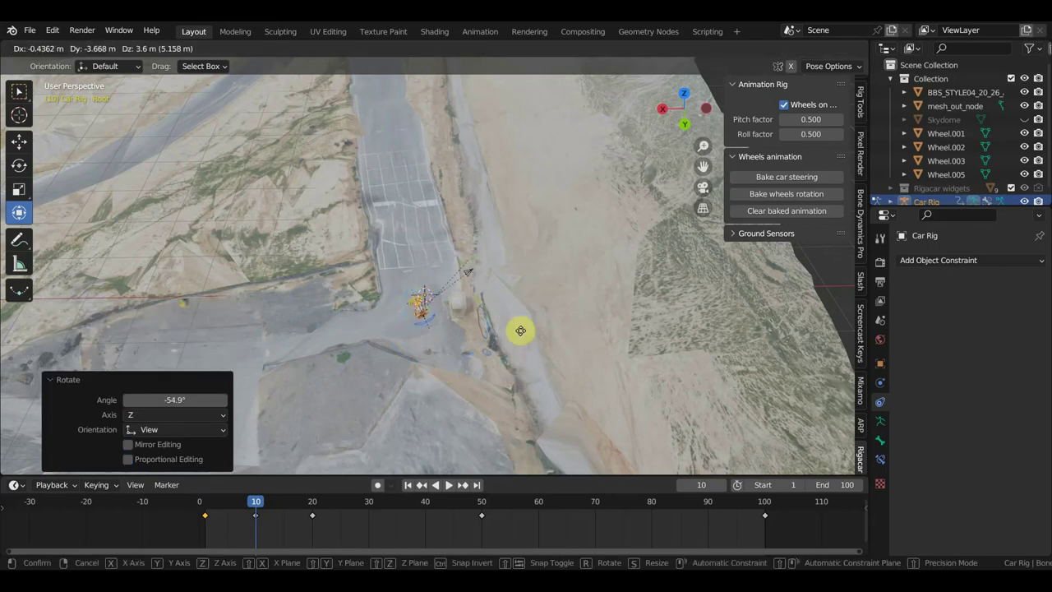
{"action": "left_click", "coordinate": [526, 320]}
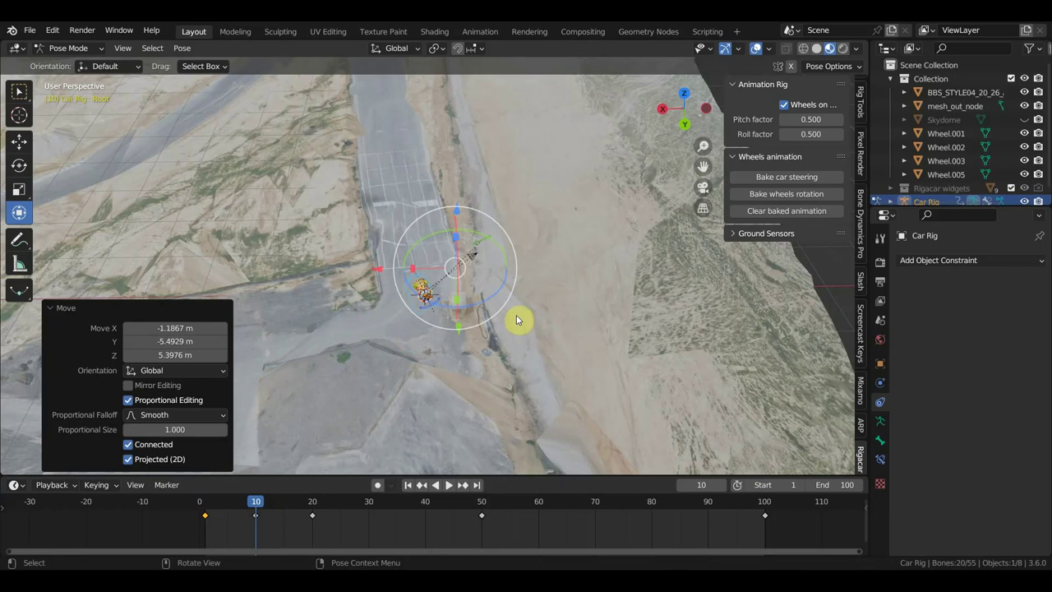
{"action": "left_click_drag", "start_coordinate": [457, 209], "coordinate": [459, 195]}
Keyframe location and rotation at frame 10, select the keys at 20, 50 and 100, go to frame 6.
{"action": "key", "text": "i"}
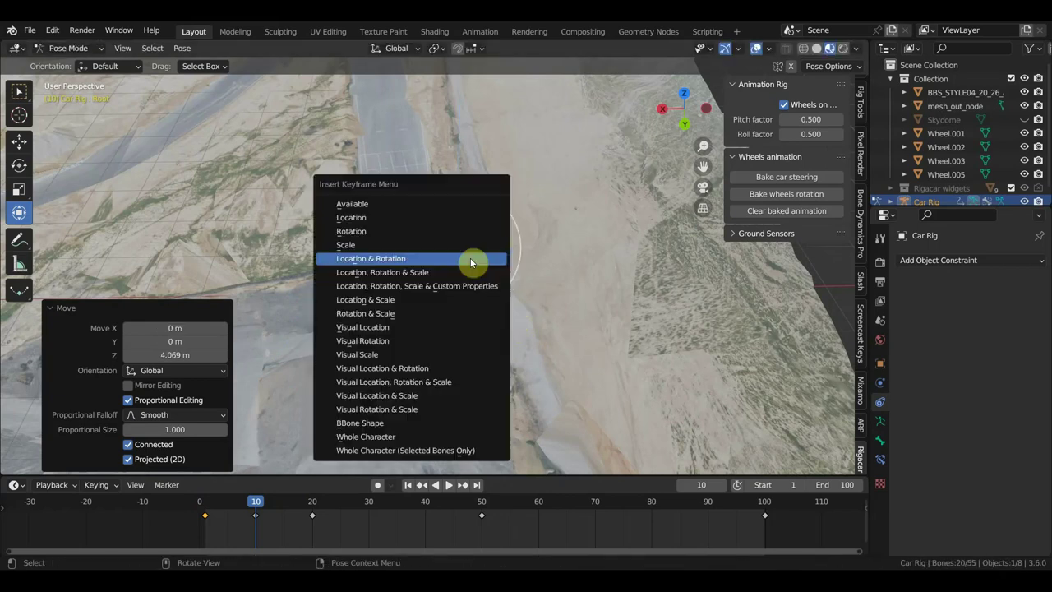
{"action": "left_click", "coordinate": [470, 260]}
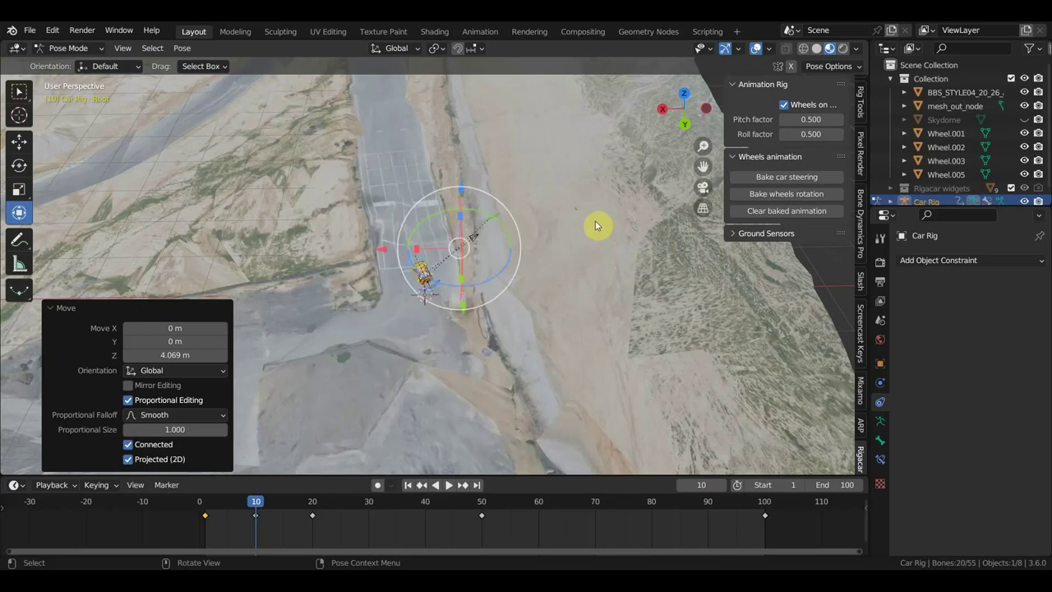
{"action": "key", "text": "i"}
{"action": "left_click", "coordinate": [545, 257]}
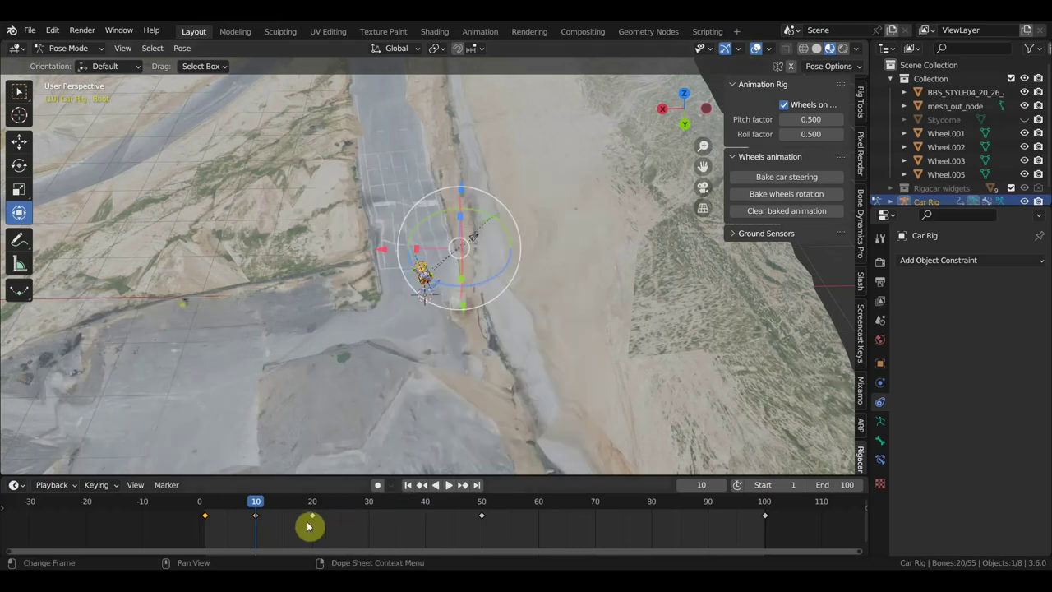
{"action": "left_click_drag", "start_coordinate": [769, 531], "coordinate": [296, 504]}
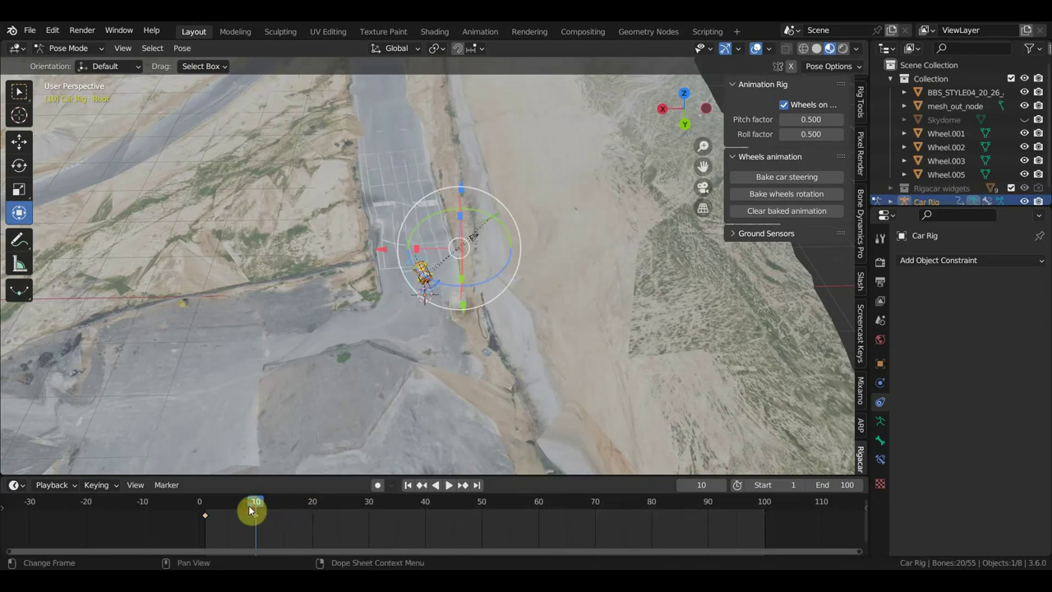
{"action": "left_click_drag", "start_coordinate": [250, 509], "coordinate": [233, 510]}
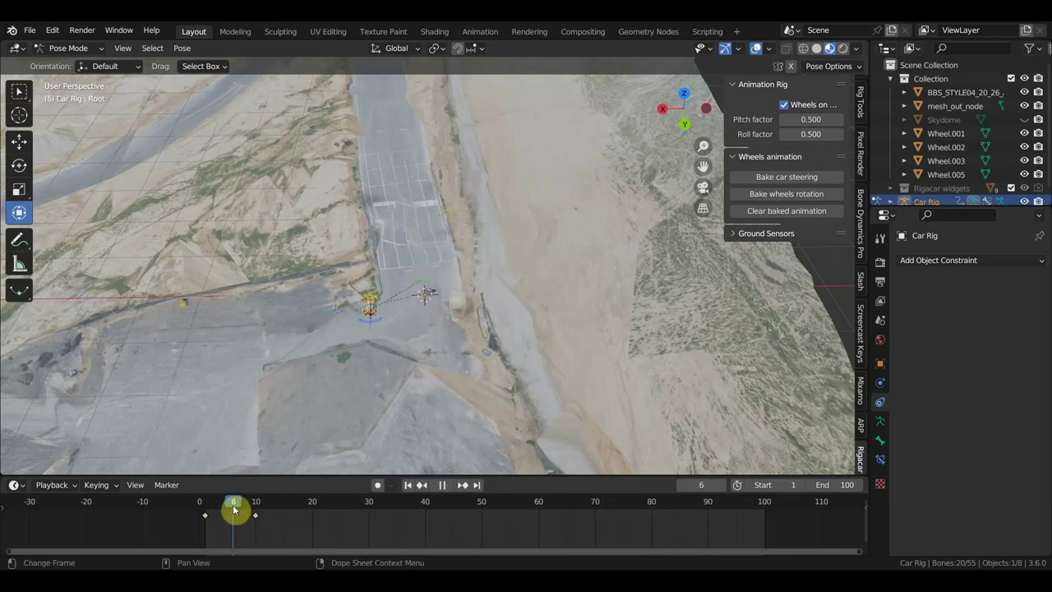
At frame 6, slide the Root along the road, turn it 22.2°, and key location and rotation.
{"action": "left_click", "coordinate": [368, 333]}
{"action": "left_click_drag", "start_coordinate": [395, 366], "coordinate": [394, 375]}
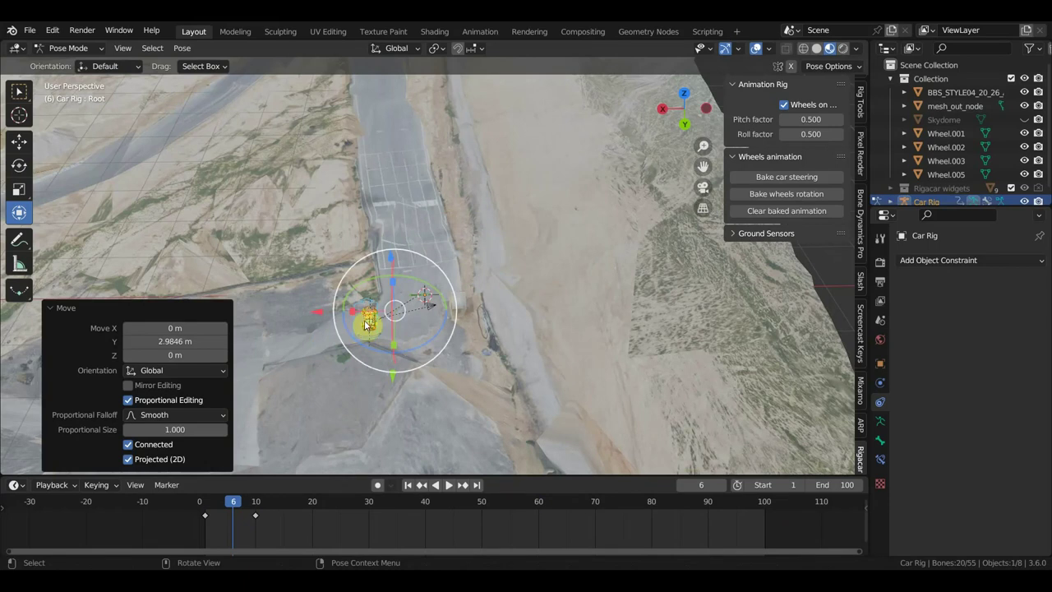
{"action": "key", "text": "r"}
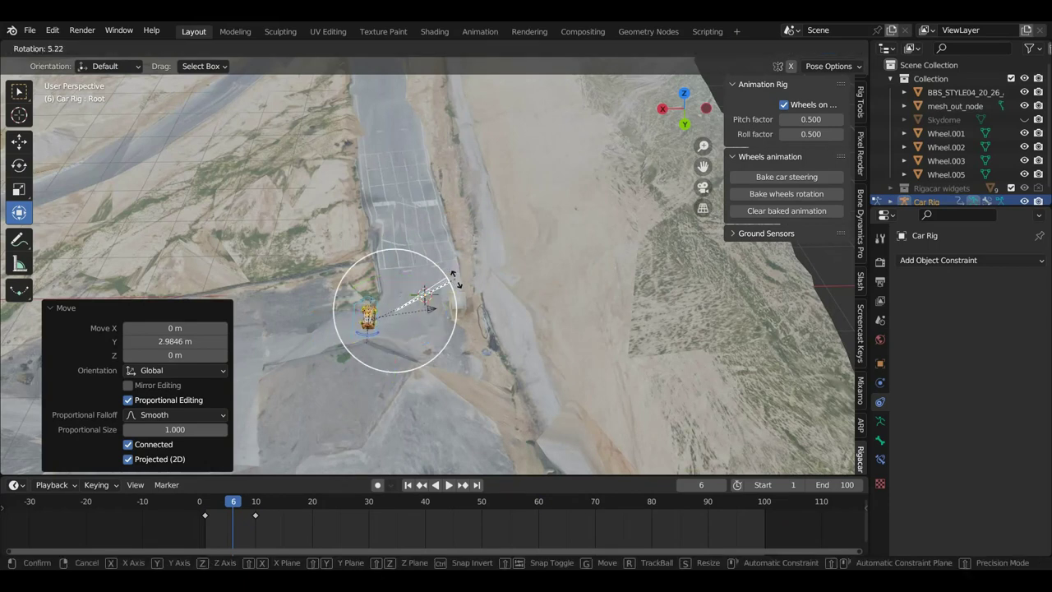
{"action": "left_click", "coordinate": [461, 297]}
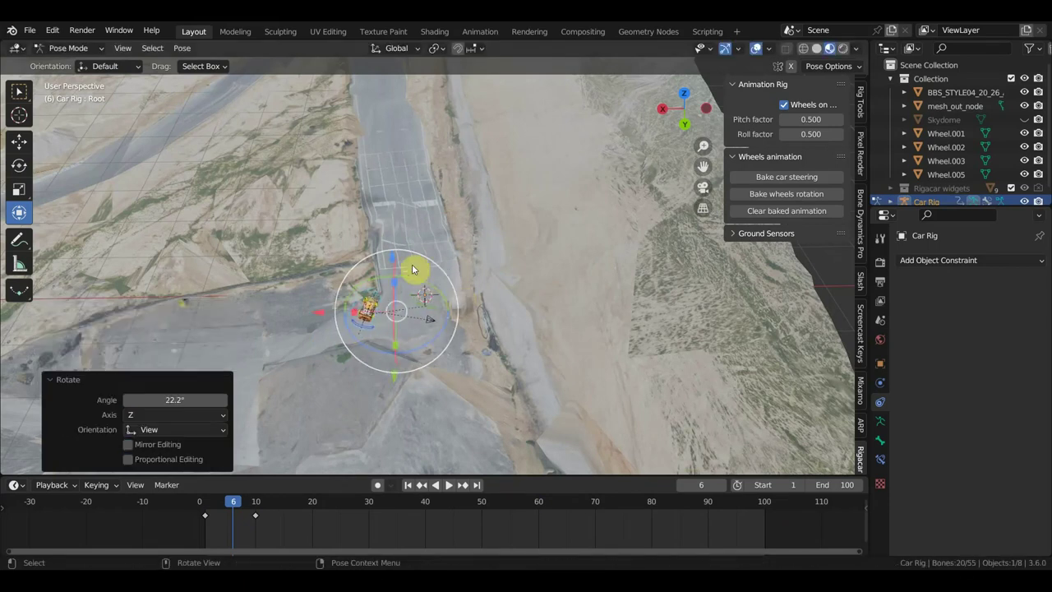
{"action": "left_click_drag", "start_coordinate": [397, 380], "coordinate": [397, 383]}
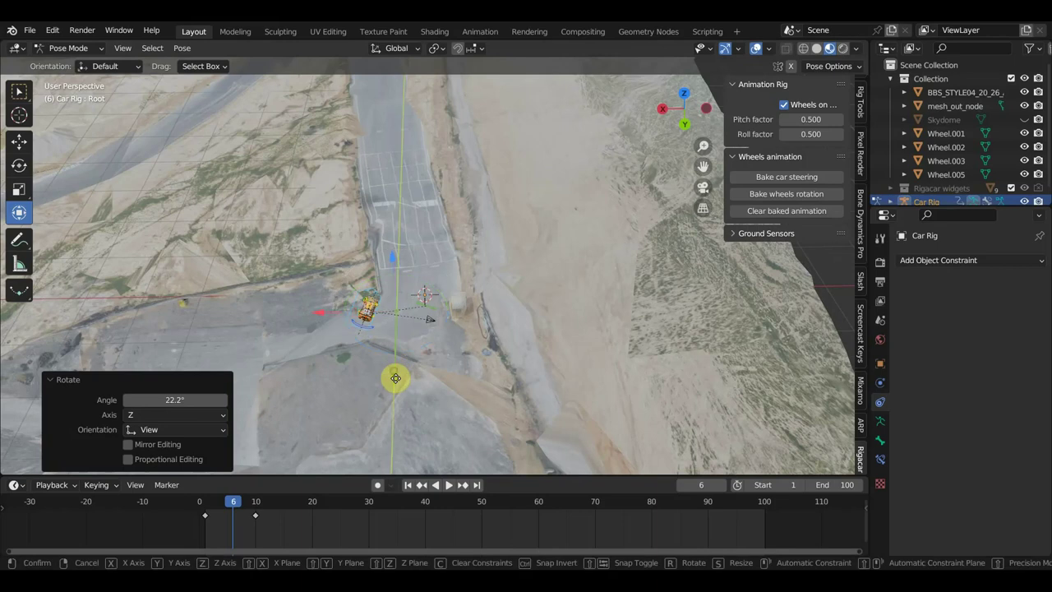
{"action": "left_click", "coordinate": [397, 389]}
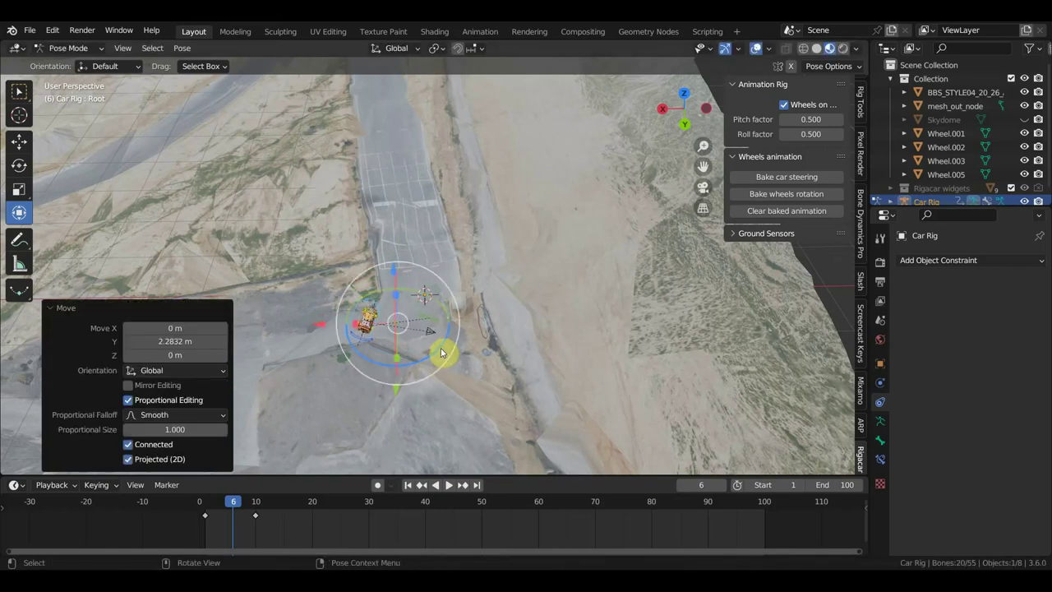
{"action": "left_click", "coordinate": [441, 353]}
{"action": "key", "text": "i"}
{"action": "left_click", "coordinate": [442, 353]}
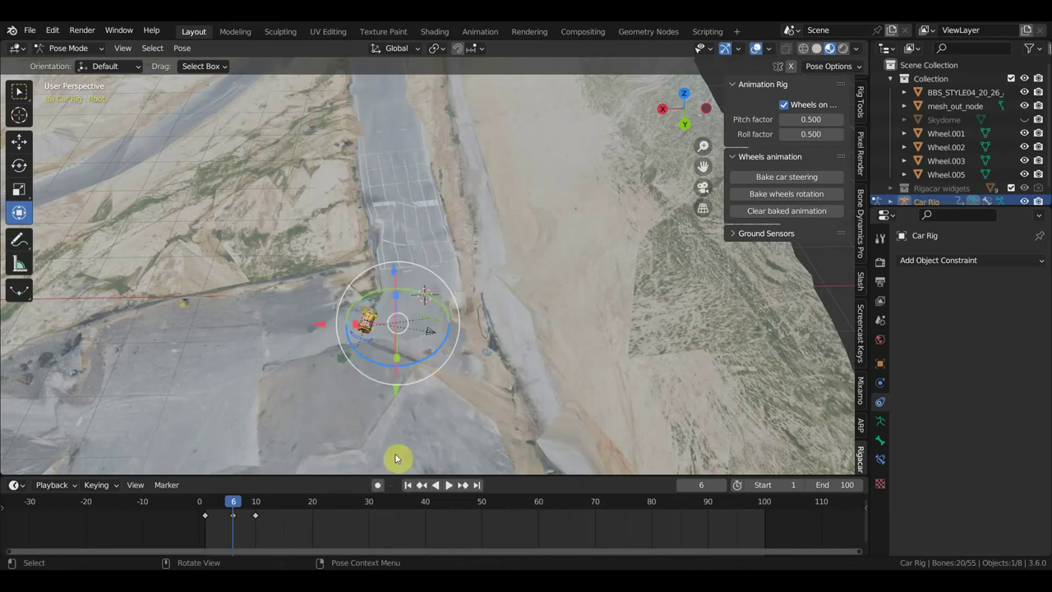
Play back, then at frame 2 shift the Root -1.8439 m along Y and switch to top view.
{"action": "left_click", "coordinate": [218, 502]}
{"action": "key", "text": "space"}
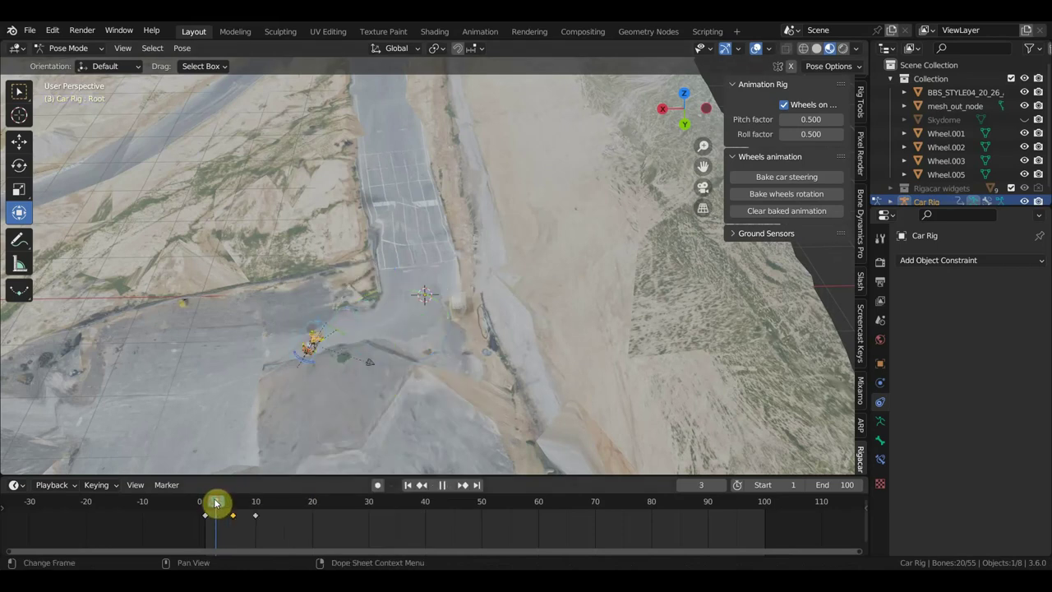
{"action": "left_click_drag", "start_coordinate": [217, 503], "coordinate": [209, 504]}
{"action": "key", "text": "space"}
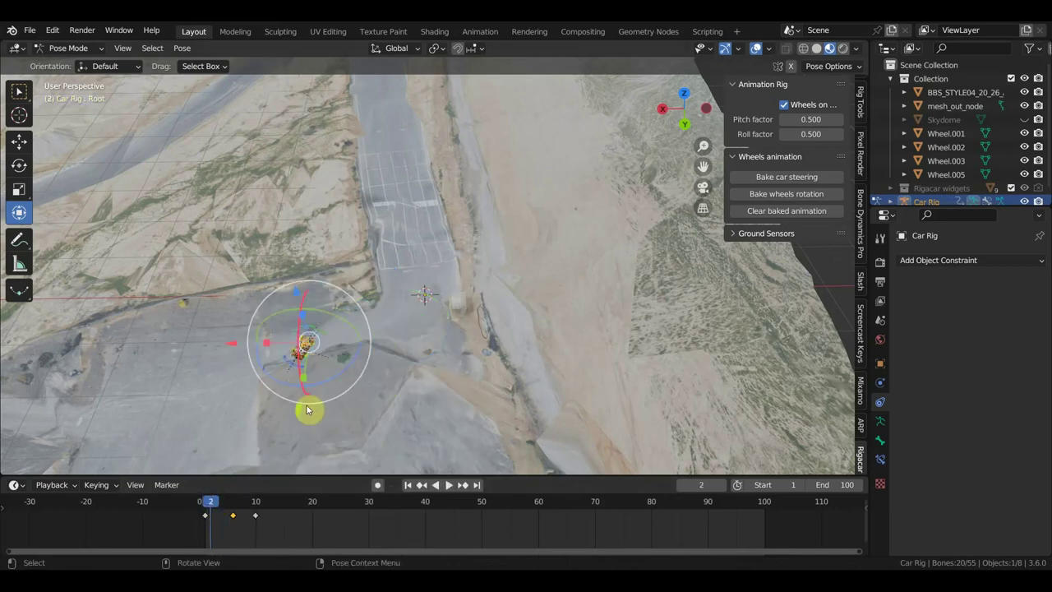
{"action": "mouse_move", "coordinate": [295, 418]}
{"action": "left_mouse_down"}
{"action": "mouse_move", "coordinate": [292, 408]}
{"action": "mouse_move", "coordinate": [380, 392]}
{"action": "left_mouse_up"}
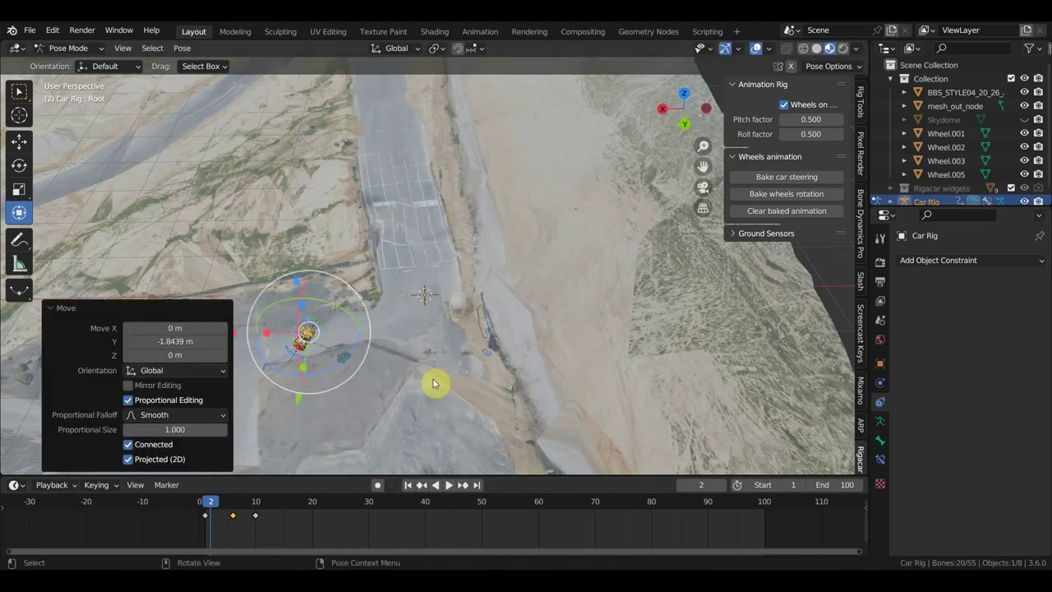
{"action": "key", "text": "KP_7"}
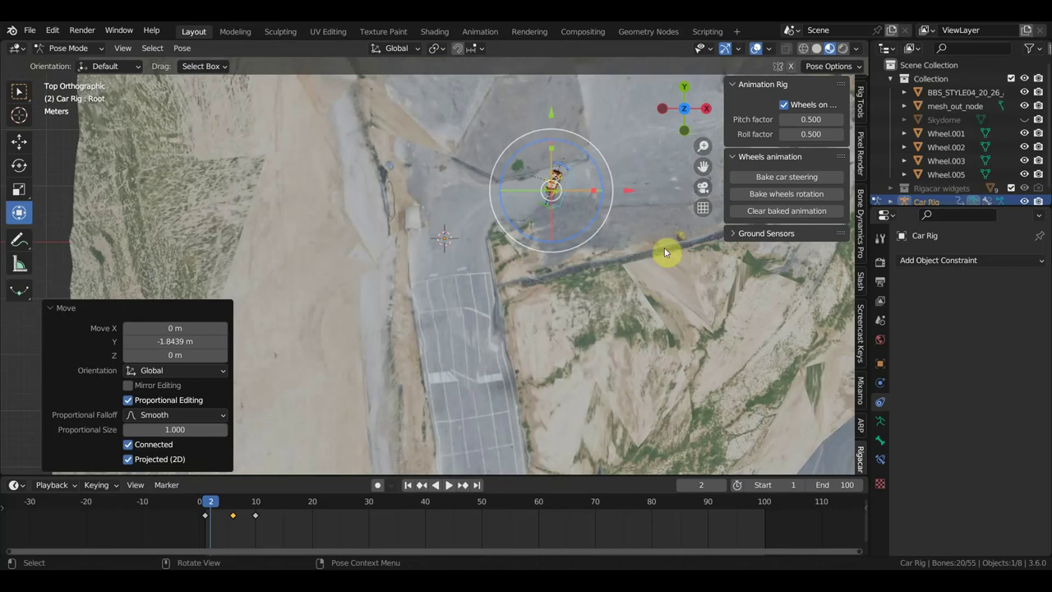
Turn the car 38.7°, nudge it along the road, and key location and rotation at frame 2.
{"action": "key", "text": "r"}
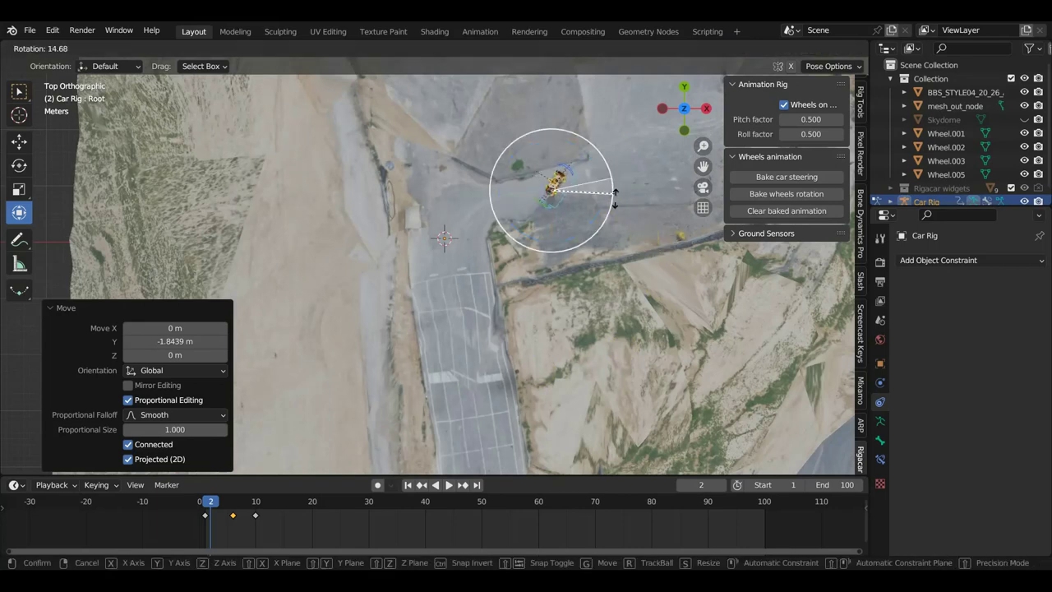
{"action": "left_click", "coordinate": [594, 234]}
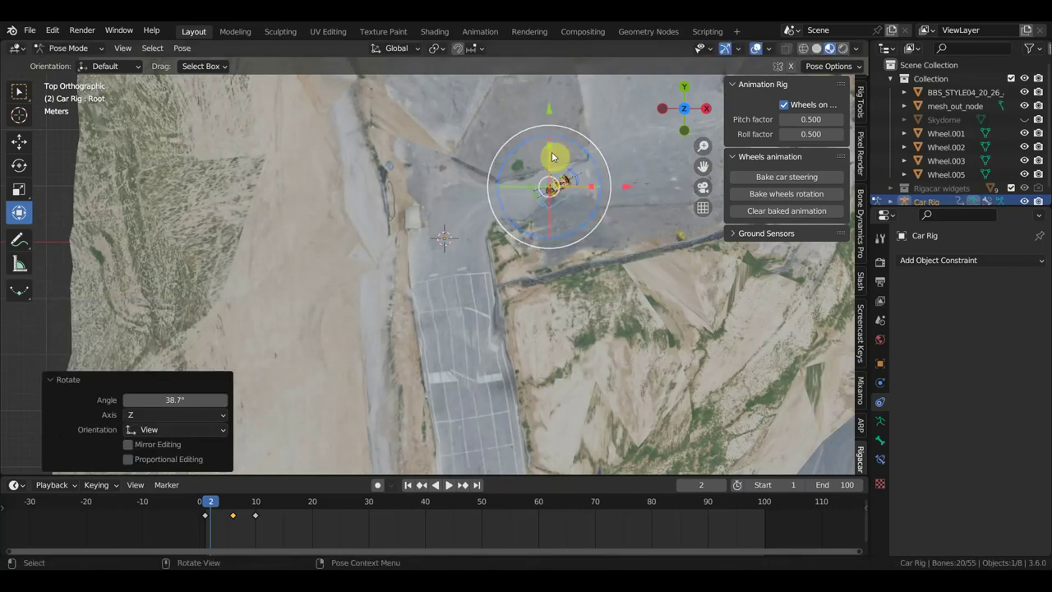
{"action": "left_click_drag", "start_coordinate": [549, 108], "coordinate": [561, 185]}
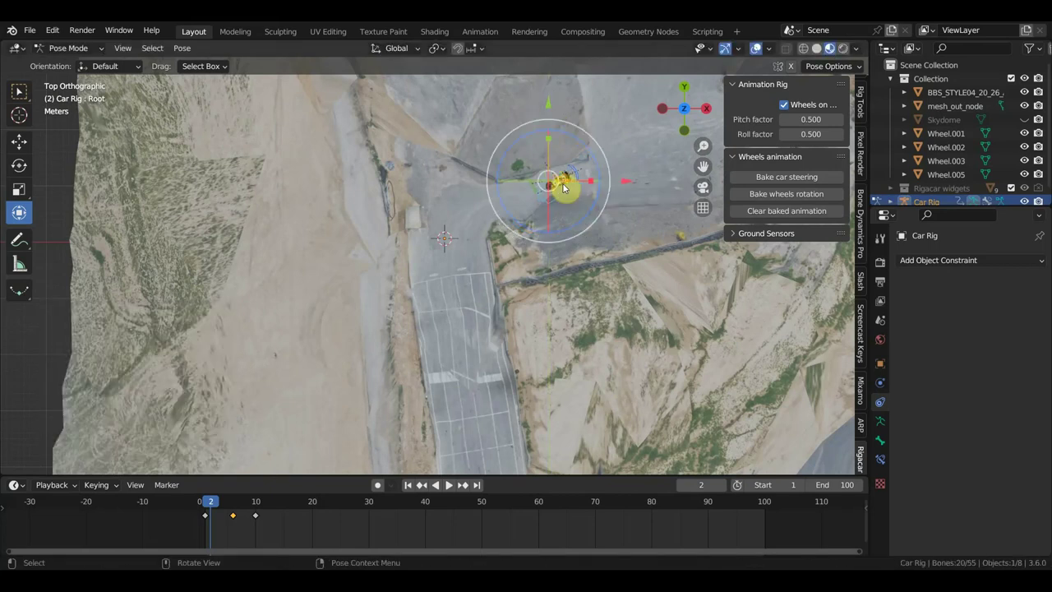
{"action": "key", "text": "i"}
{"action": "left_click", "coordinate": [563, 184]}
Play the animation from frame 1, retime the early keyframe, and frame the car in view.
{"action": "left_click", "coordinate": [207, 504]}
{"action": "key", "text": "space"}
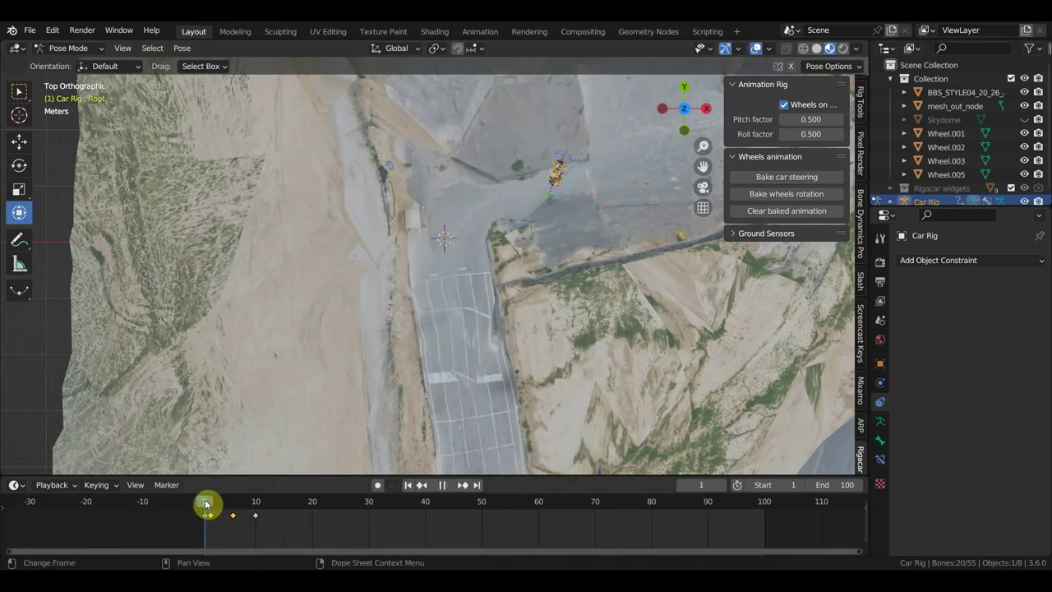
{"action": "key", "text": "space"}
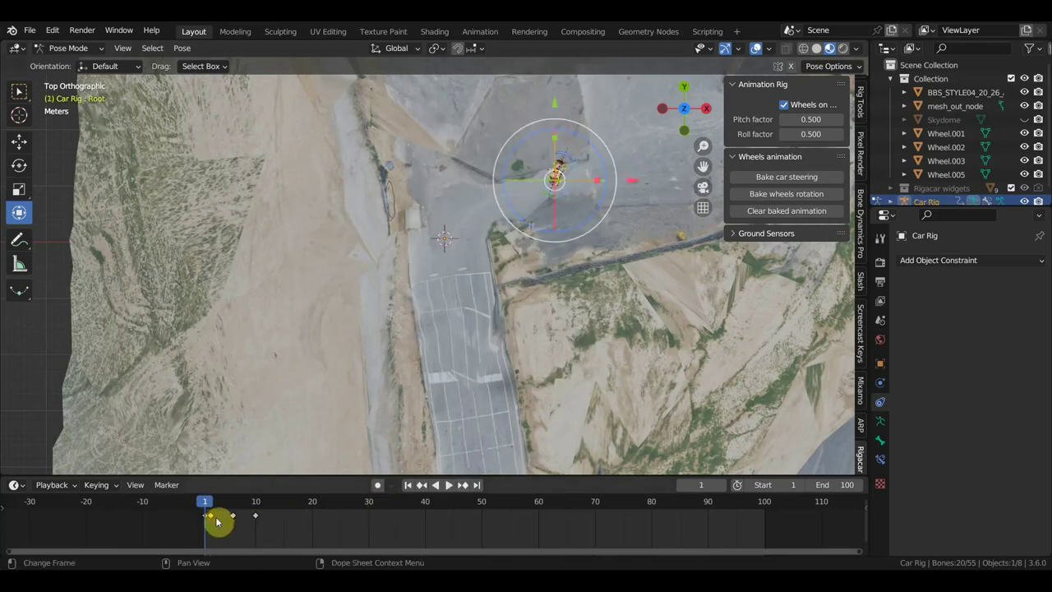
{"action": "mouse_move", "coordinate": [220, 520]}
{"action": "left_mouse_down"}
{"action": "mouse_move", "coordinate": [237, 507]}
{"action": "mouse_move", "coordinate": [280, 515]}
{"action": "mouse_move", "coordinate": [236, 516]}
{"action": "left_mouse_up"}
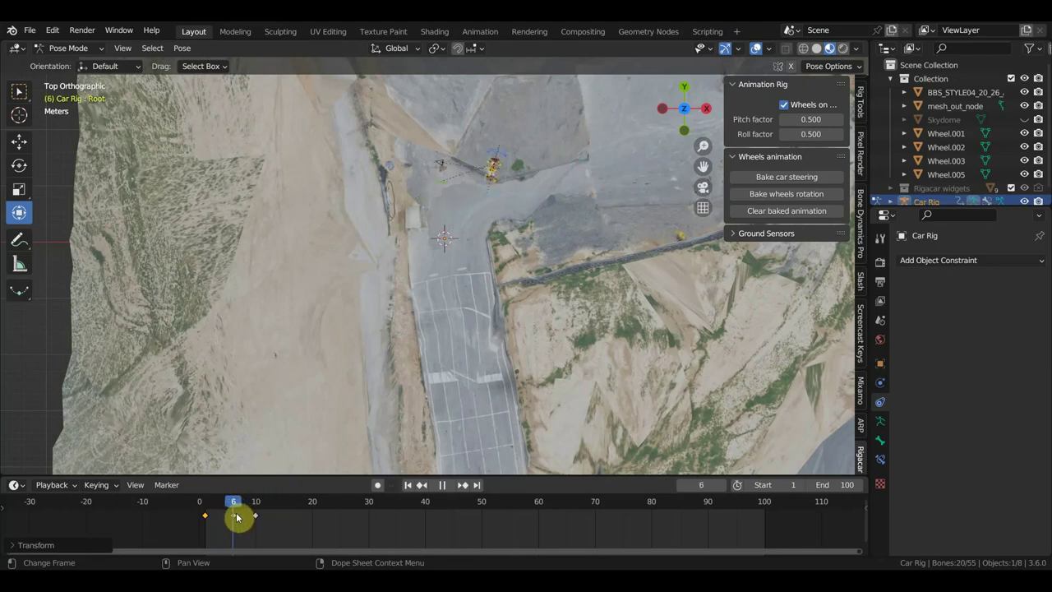
{"action": "key", "text": "KP_Decimal"}
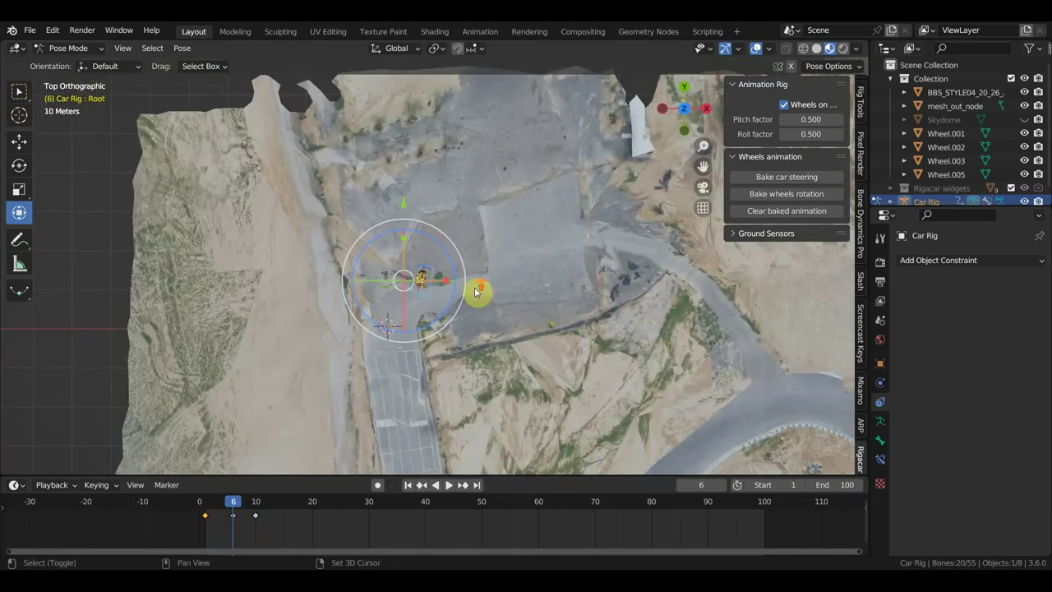
At frame 6, shift the car -5.4427 m along Y and key location, rotation and scale.
{"action": "scroll", "coordinate": [476, 292], "scroll_direction": "up", "scroll_amount": 2}
{"action": "left_click_drag", "start_coordinate": [383, 222], "coordinate": [386, 257]}
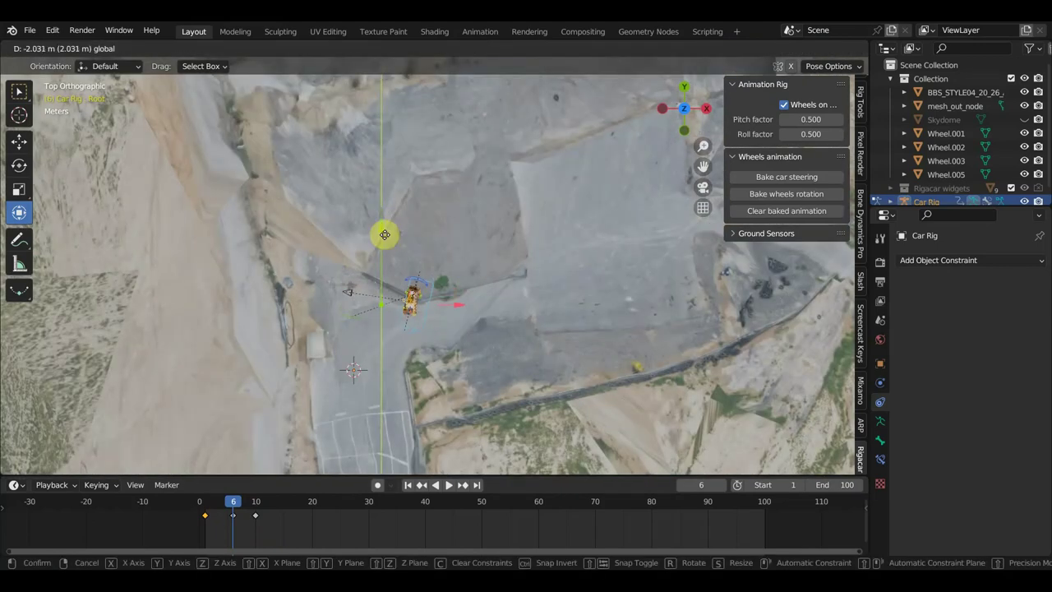
{"action": "left_click", "coordinate": [388, 262]}
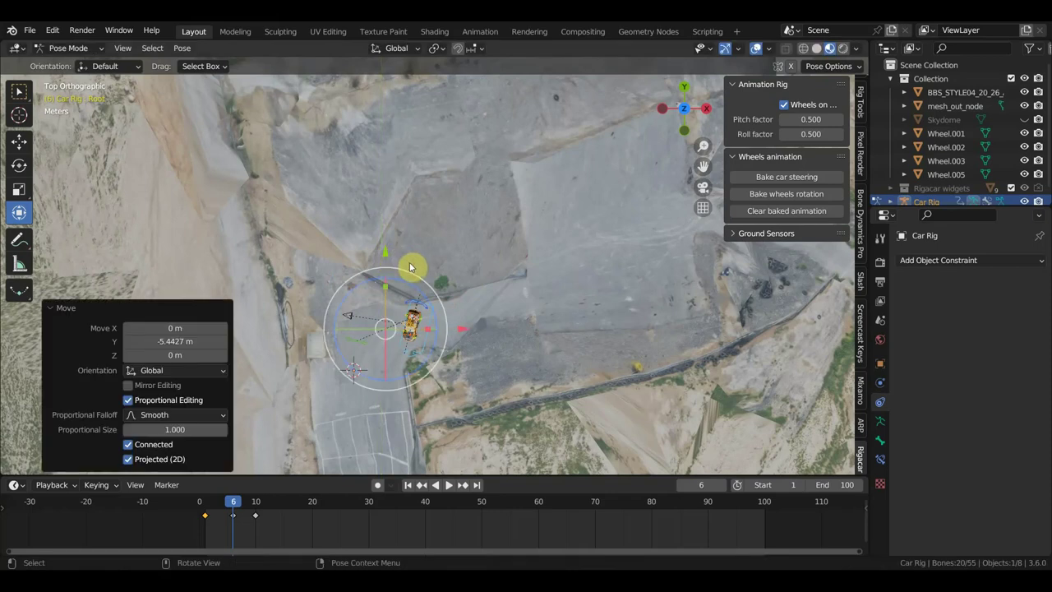
{"action": "key", "text": "i"}
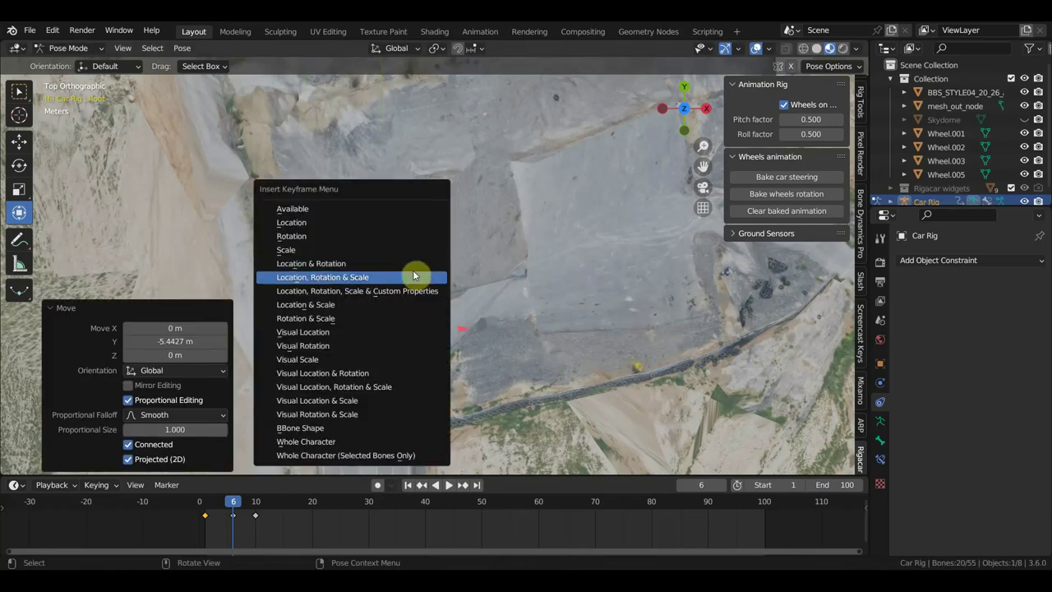
{"action": "left_click", "coordinate": [411, 266]}
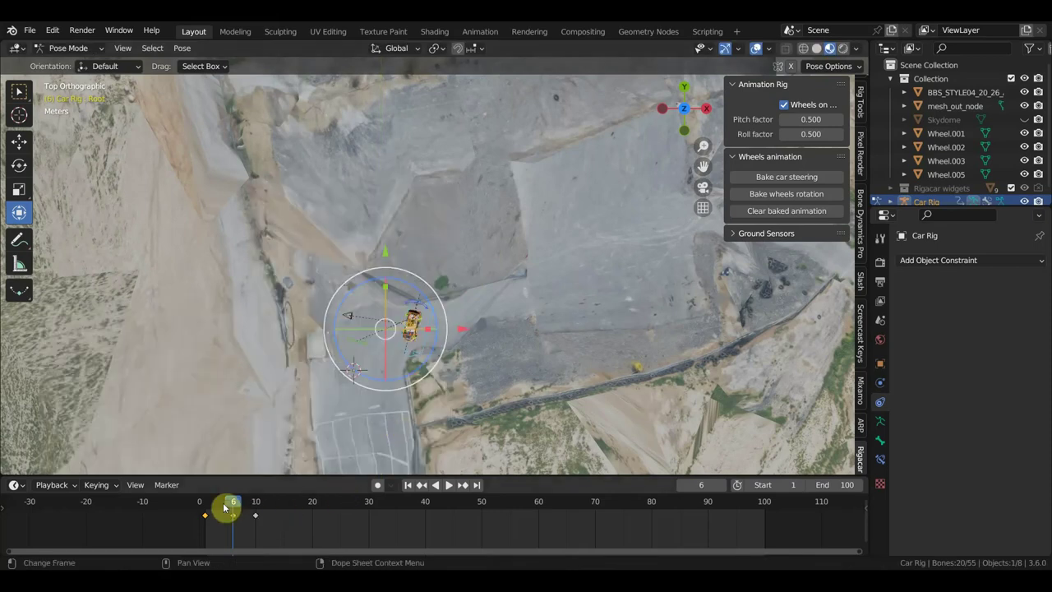
At frame 10, shift the car -6.58 m along Y and key location and rotation.
{"action": "left_click_drag", "start_coordinate": [225, 505], "coordinate": [259, 510]}
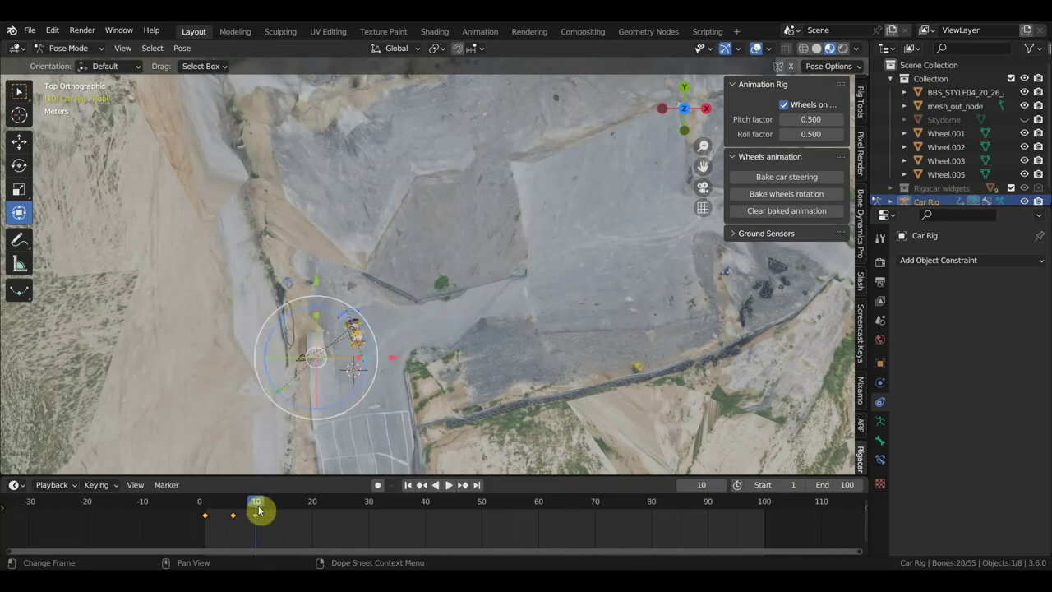
{"action": "mouse_move", "coordinate": [317, 286]}
{"action": "left_mouse_down"}
{"action": "mouse_move", "coordinate": [325, 328]}
{"action": "mouse_move", "coordinate": [364, 340]}
{"action": "left_mouse_up"}
{"action": "key", "text": "i"}
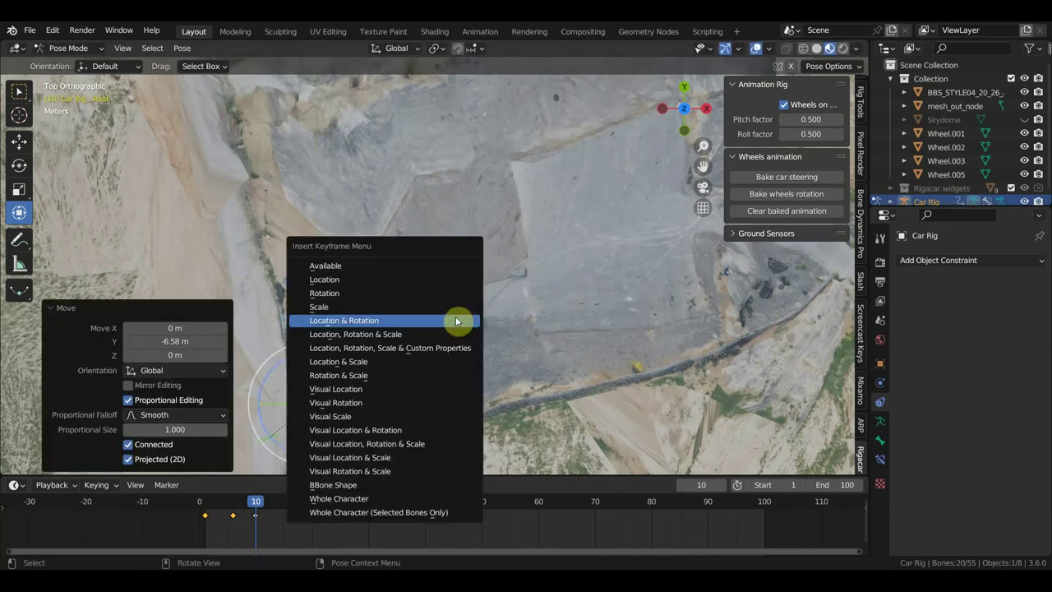
{"action": "left_click", "coordinate": [445, 326]}
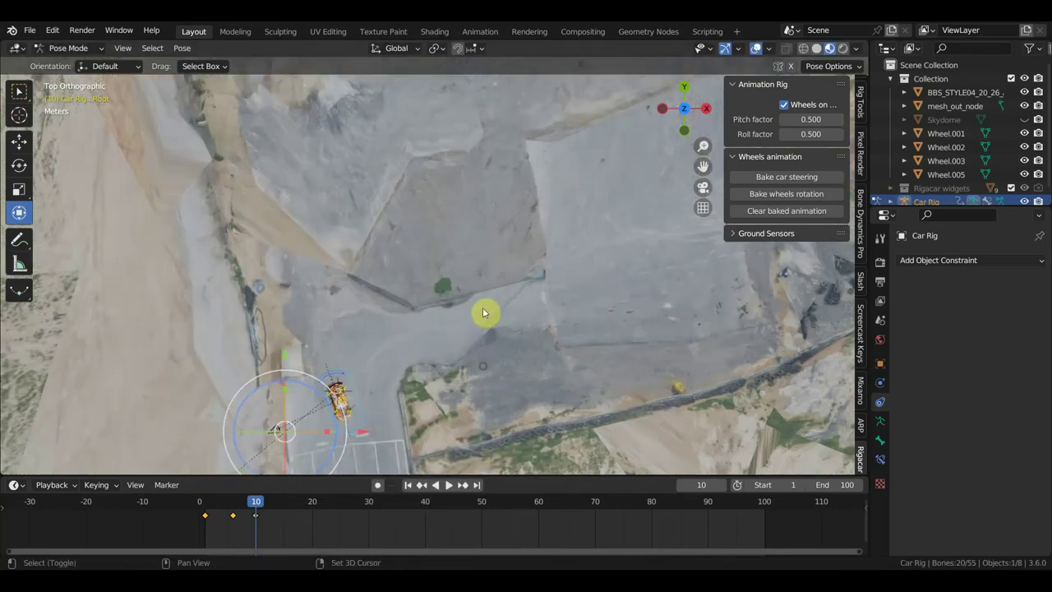
{"action": "middle_click_drag", "start_coordinate": [484, 370], "coordinate": [388, 230], "text": "shift"}
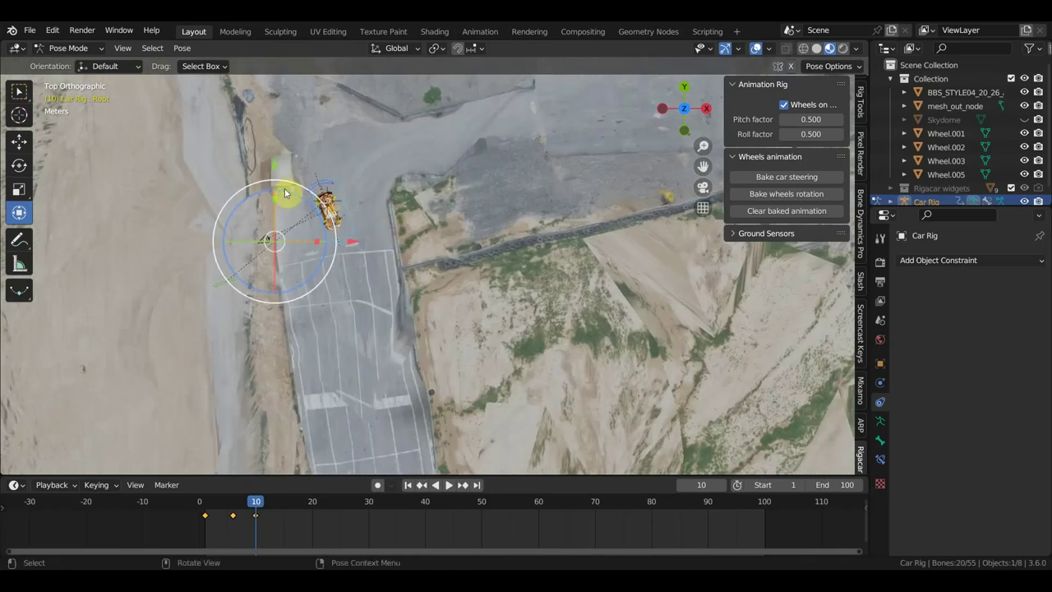
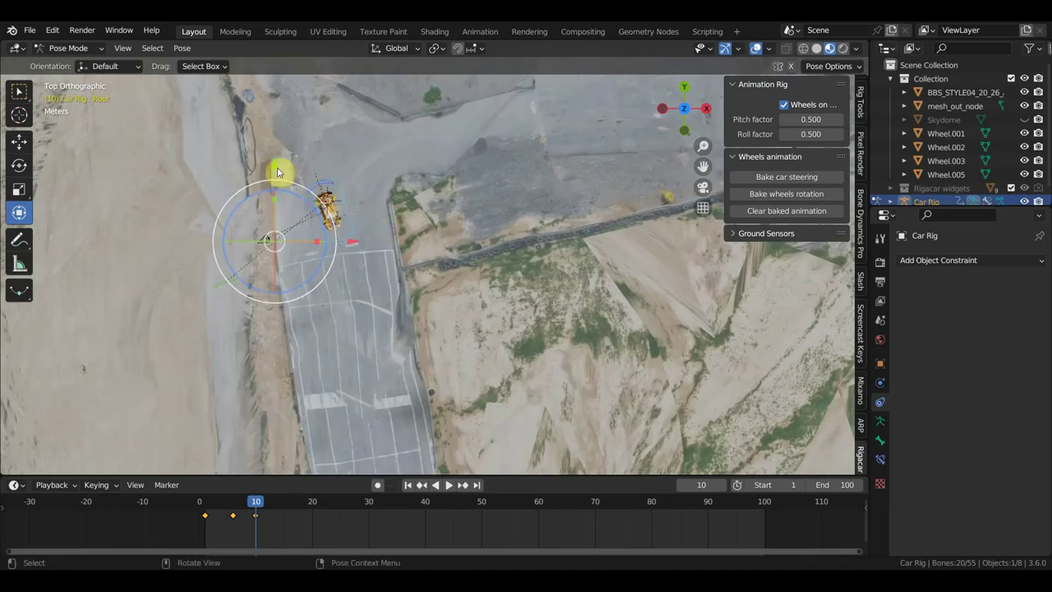
Shift the car rig about 6.5 m along Y and 2.9 m along X at frame 10.
{"action": "left_click_drag", "start_coordinate": [278, 171], "coordinate": [352, 292]}
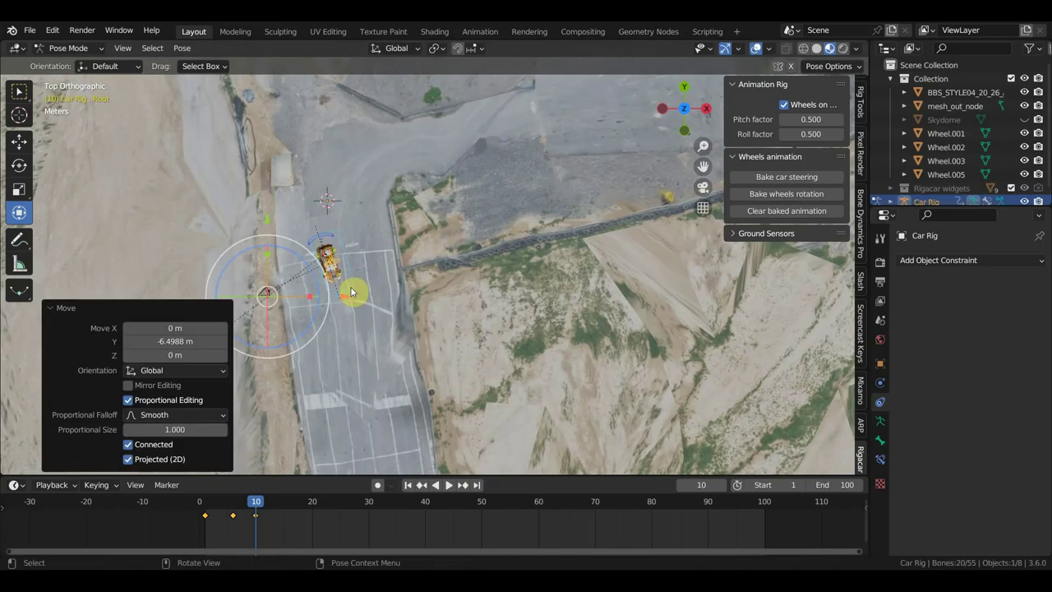
{"action": "key", "text": "g"}
{"action": "key", "text": "x"}
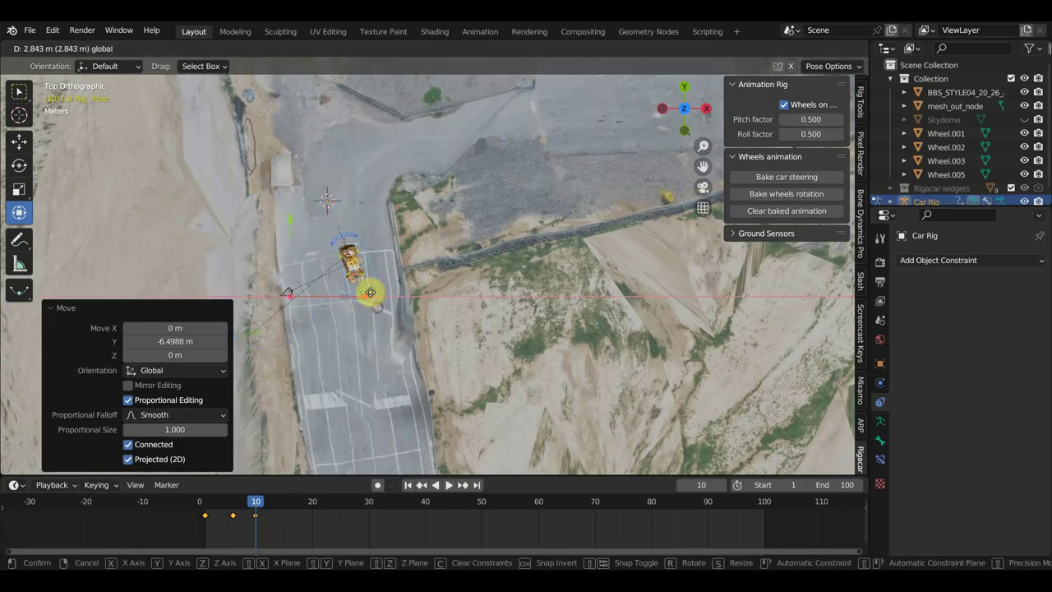
{"action": "left_click", "coordinate": [371, 293]}
Inspect the car up close, toggling the root bone selection, then view the track in perspective.
{"action": "scroll", "coordinate": [365, 296], "scroll_direction": "up", "scroll_amount": 2}
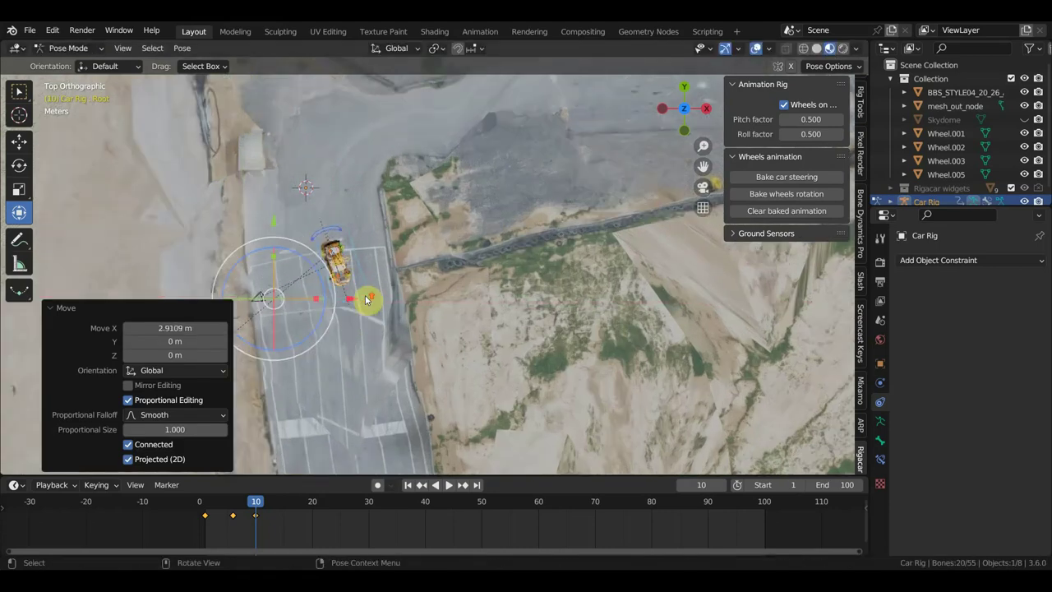
{"action": "scroll", "coordinate": [364, 309], "scroll_direction": "up", "scroll_amount": 3}
{"action": "mouse_move", "coordinate": [364, 313]}
{"action": "middle_mouse_down", "text": "shift"}
{"action": "mouse_move", "coordinate": [489, 228]}
{"action": "mouse_move", "coordinate": [370, 251]}
{"action": "middle_mouse_up", "text": "shift"}
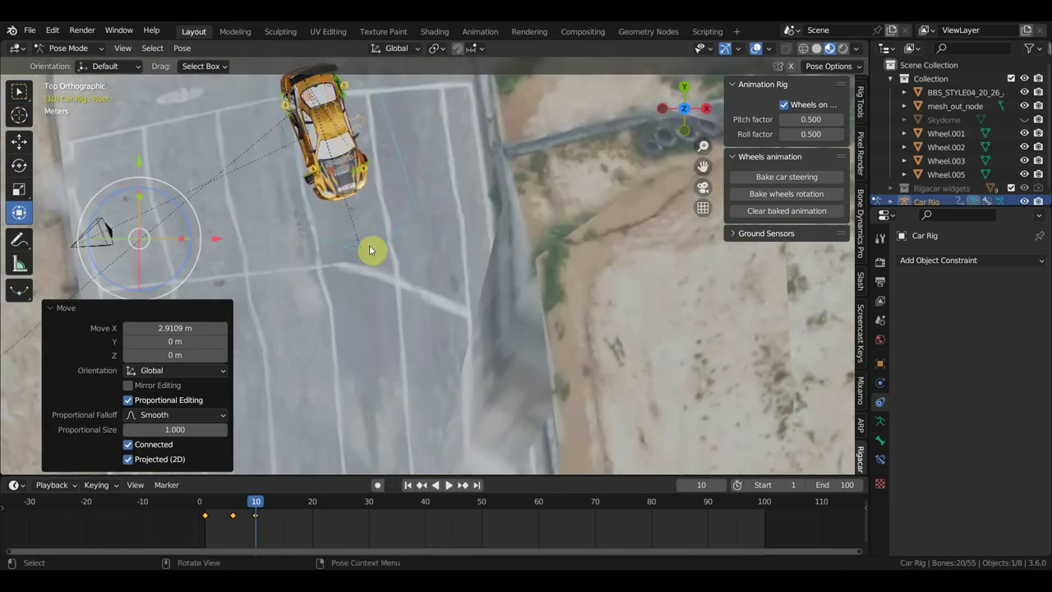
{"action": "left_click", "coordinate": [344, 248]}
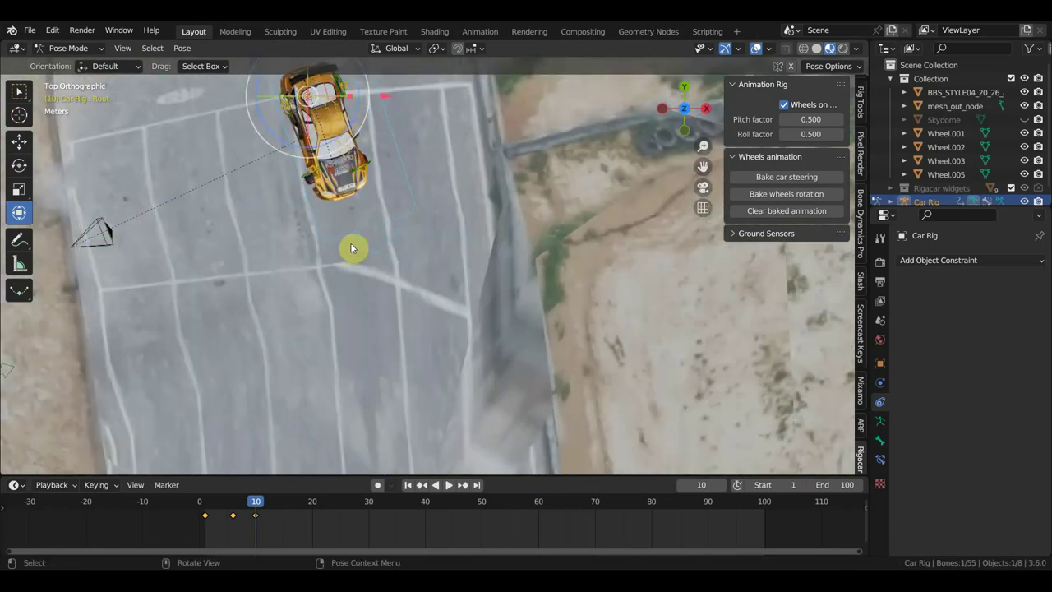
{"action": "left_click", "coordinate": [378, 237]}
{"action": "scroll", "coordinate": [390, 238], "scroll_direction": "down", "scroll_amount": 3}
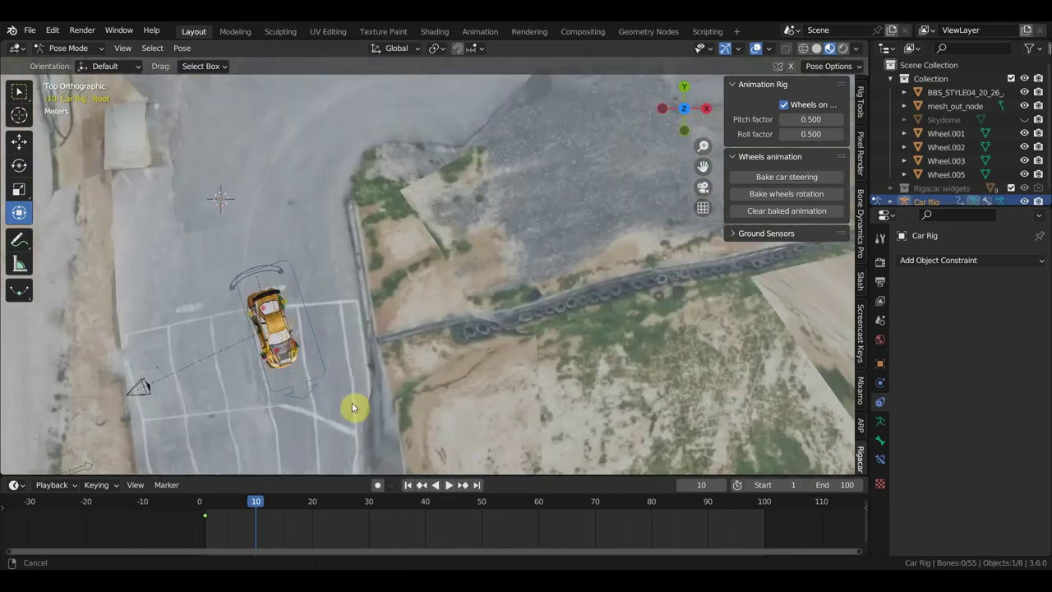
{"action": "middle_click_drag", "start_coordinate": [425, 238], "coordinate": [392, 403], "text": "shift"}
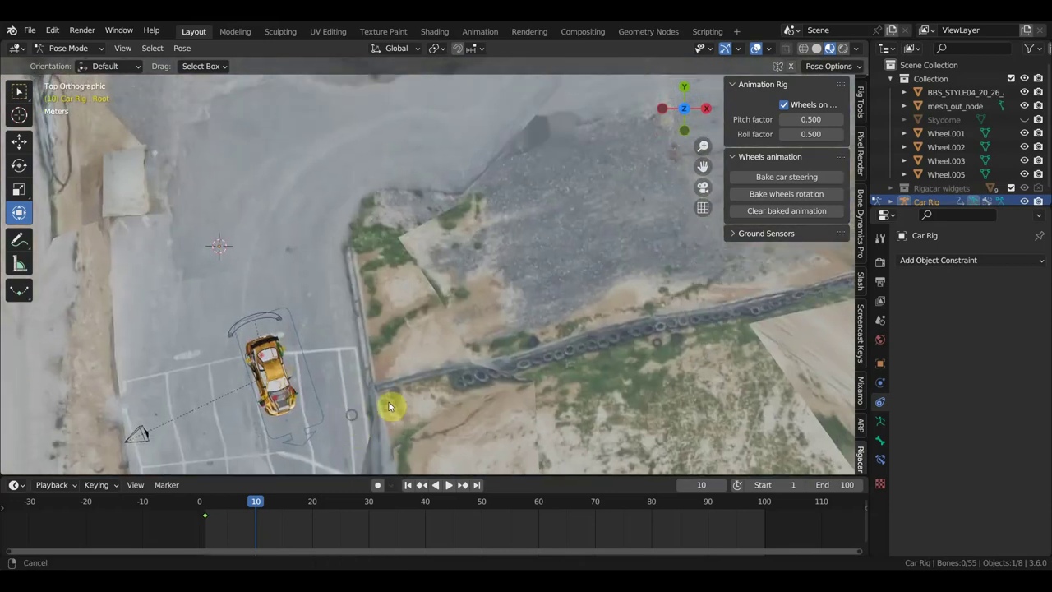
{"action": "middle_click_drag", "start_coordinate": [457, 344], "coordinate": [458, 136], "text": "shift"}
{"action": "mouse_move", "coordinate": [347, 299]}
{"action": "middle_mouse_down"}
{"action": "mouse_move", "coordinate": [383, 238]}
{"action": "mouse_move", "coordinate": [450, 217]}
{"action": "middle_mouse_up"}
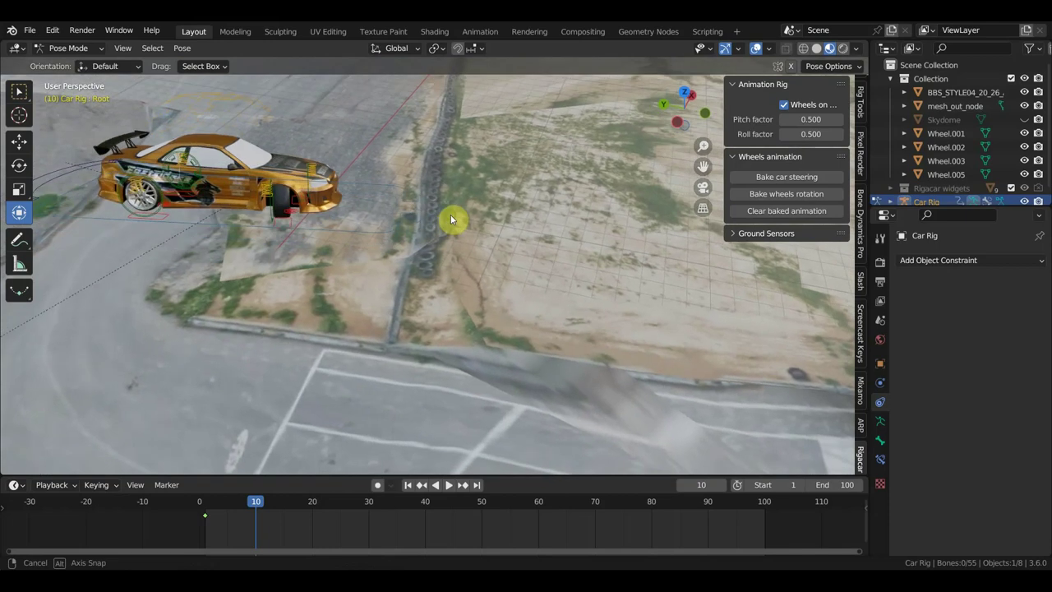
Select the GroundSensor.Ft.R bone, step from frame 5 back to frame 1, then return to the Root bone.
{"action": "scroll", "coordinate": [369, 235], "scroll_direction": "up", "scroll_amount": 2}
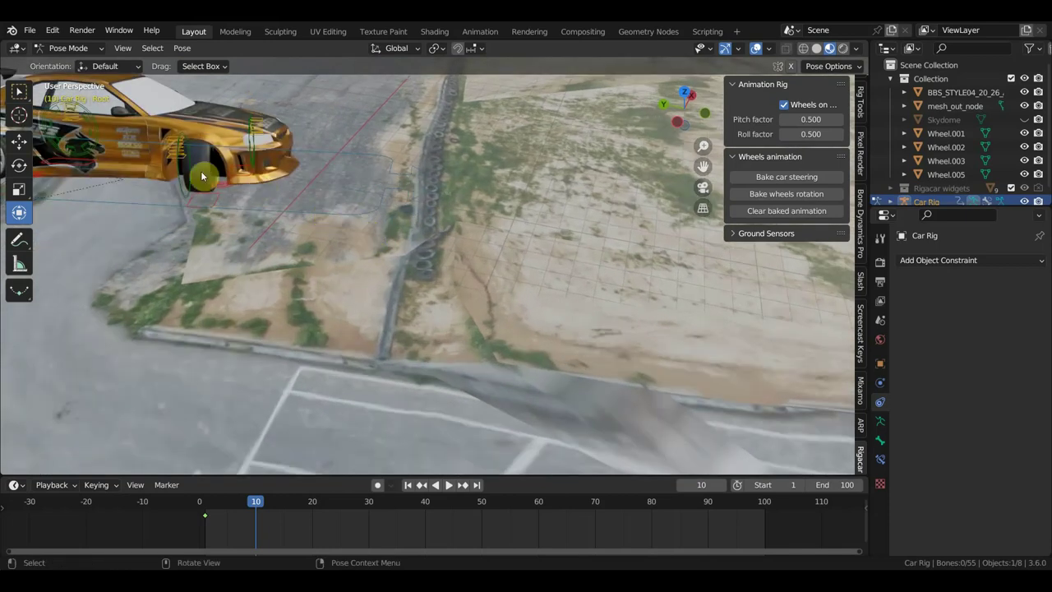
{"action": "left_click", "coordinate": [201, 194]}
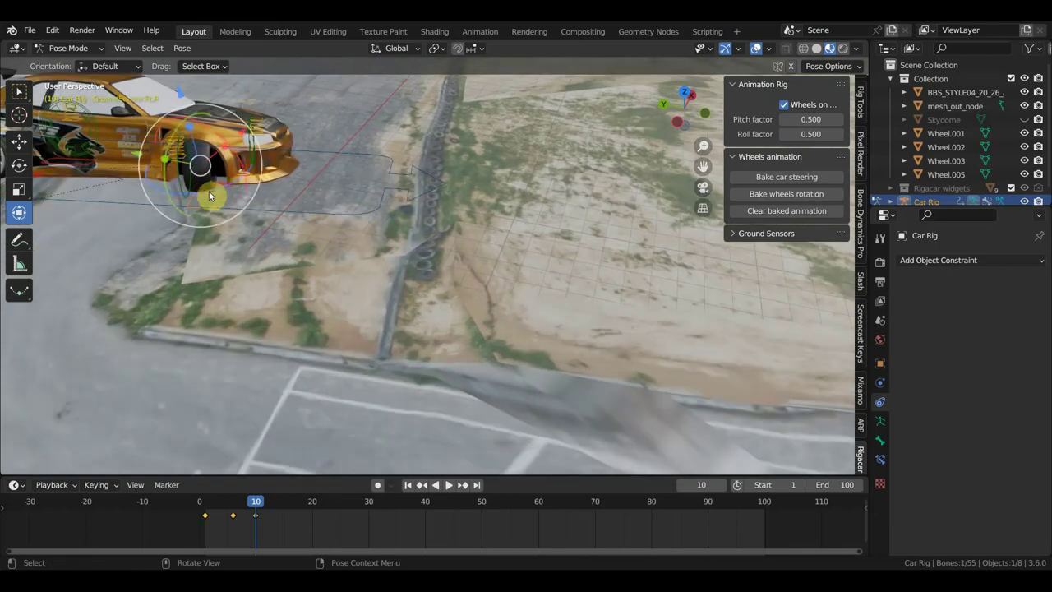
{"action": "left_click", "coordinate": [227, 503]}
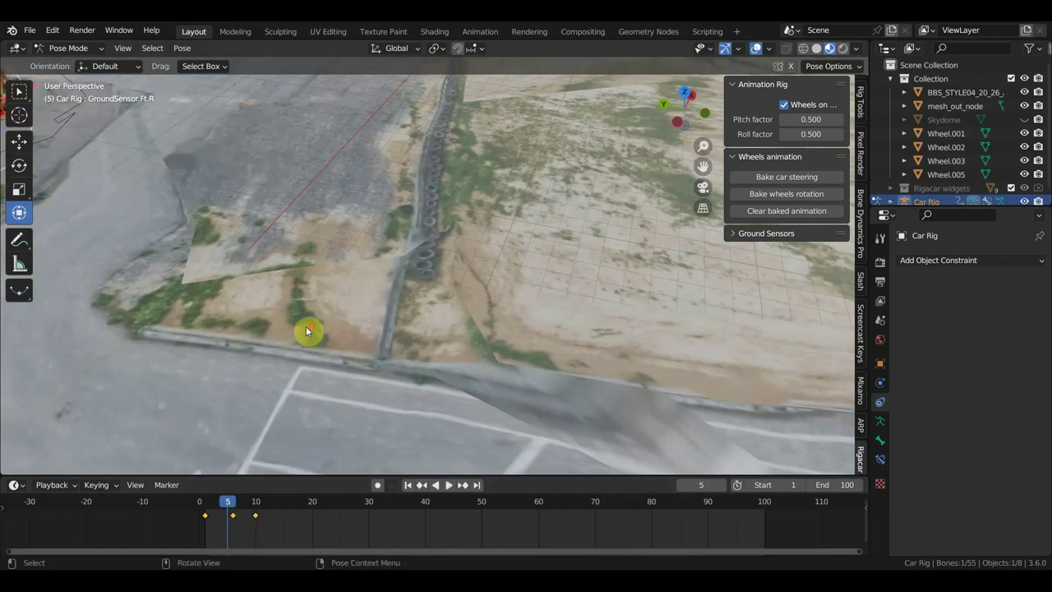
{"action": "scroll", "coordinate": [305, 332], "scroll_direction": "down", "scroll_amount": 3}
{"action": "mouse_move", "coordinate": [326, 319]}
{"action": "middle_mouse_down"}
{"action": "mouse_move", "coordinate": [516, 365]}
{"action": "mouse_move", "coordinate": [464, 342]}
{"action": "mouse_move", "coordinate": [512, 305]}
{"action": "mouse_move", "coordinate": [529, 272]}
{"action": "middle_mouse_up"}
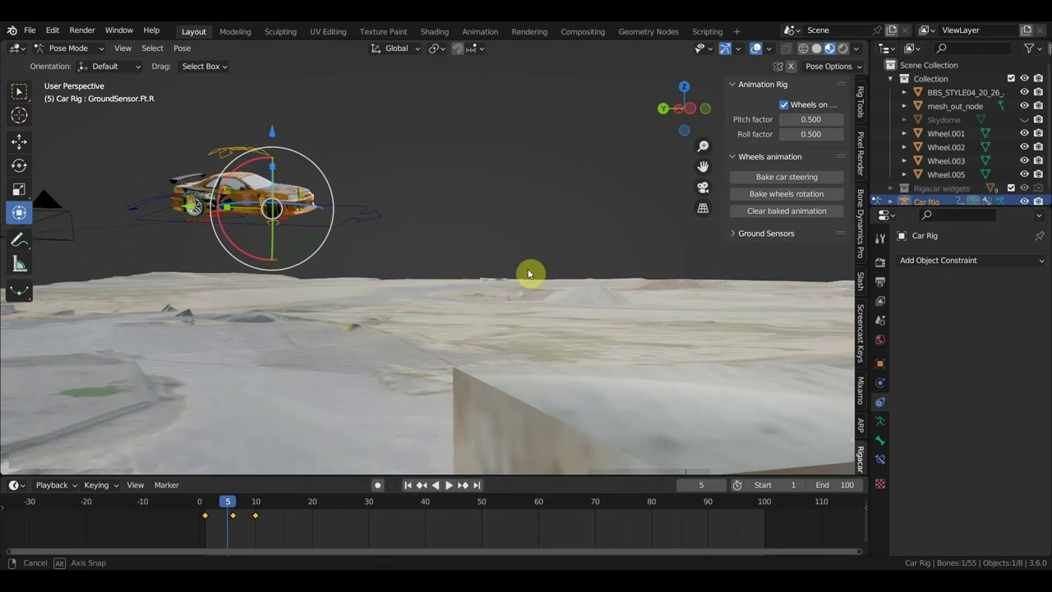
{"action": "left_click", "coordinate": [206, 504]}
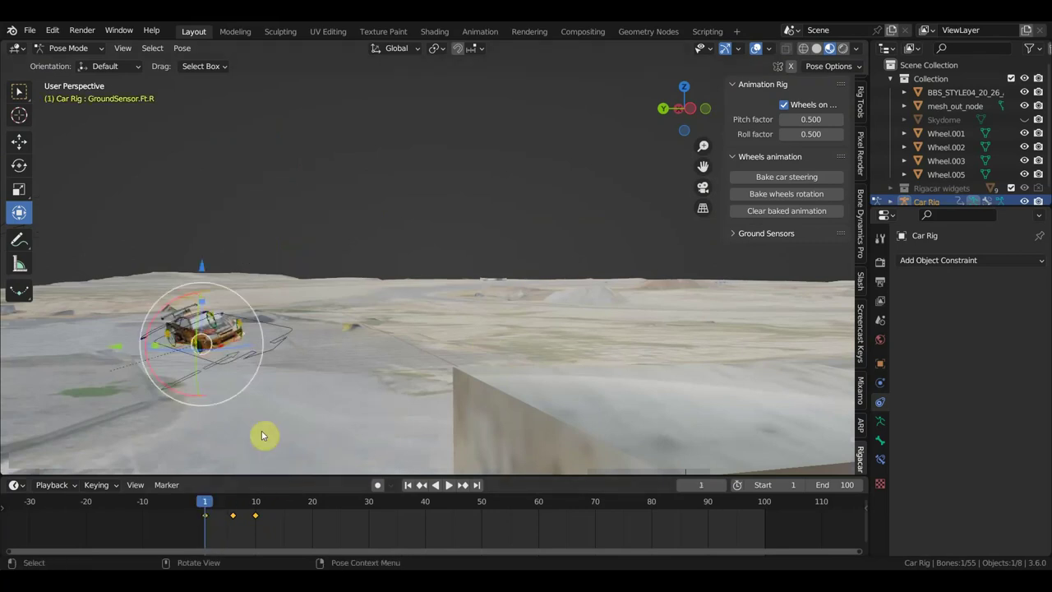
{"action": "key", "text": "ctrl+z"}
{"action": "key", "text": "ctrl+z"}
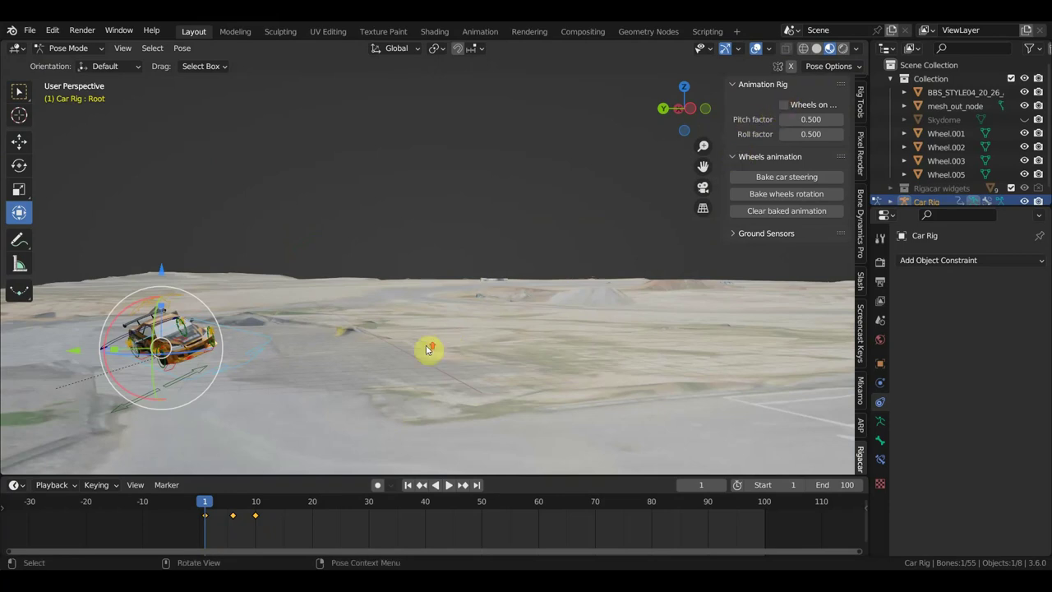
Lower the car rig about 0.6 m and rotate it roughly 12.5° to follow the terrain.
{"action": "key", "text": "ctrl+z"}
{"action": "key", "text": "ctrl+z"}
{"action": "key", "text": "ctrl+z"}
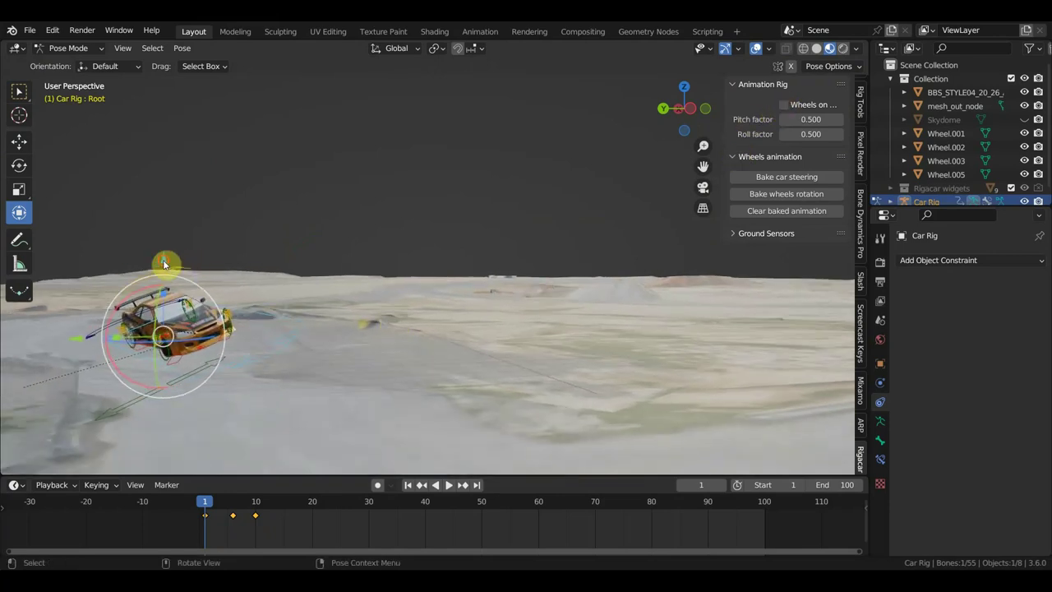
{"action": "left_click_drag", "start_coordinate": [165, 263], "coordinate": [173, 282]}
{"action": "left_click", "coordinate": [172, 282]}
{"action": "middle_click_drag", "start_coordinate": [376, 364], "coordinate": [312, 348]}
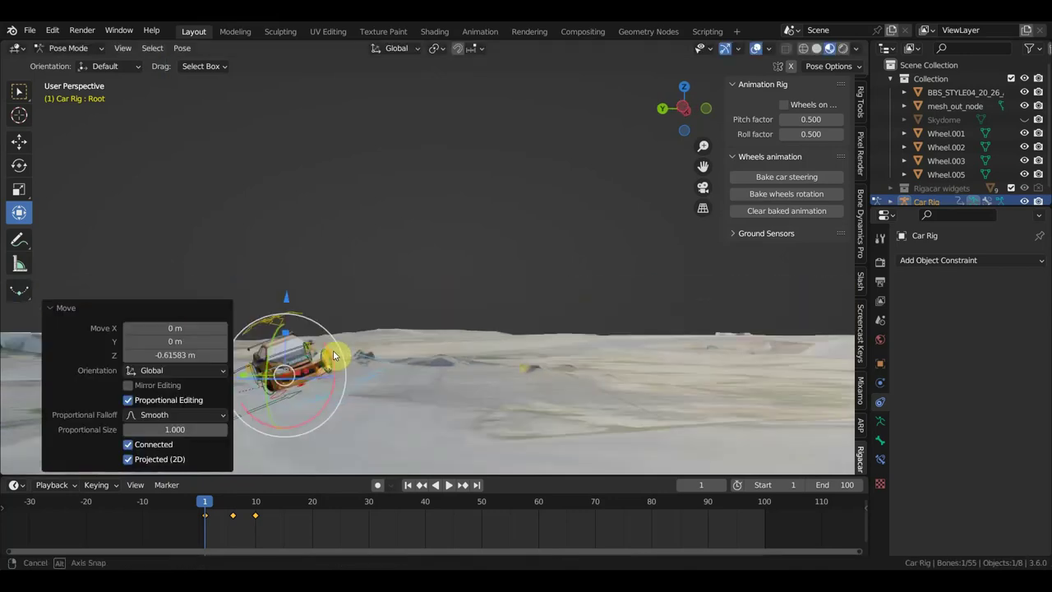
{"action": "middle_click_drag", "start_coordinate": [412, 374], "coordinate": [353, 387]}
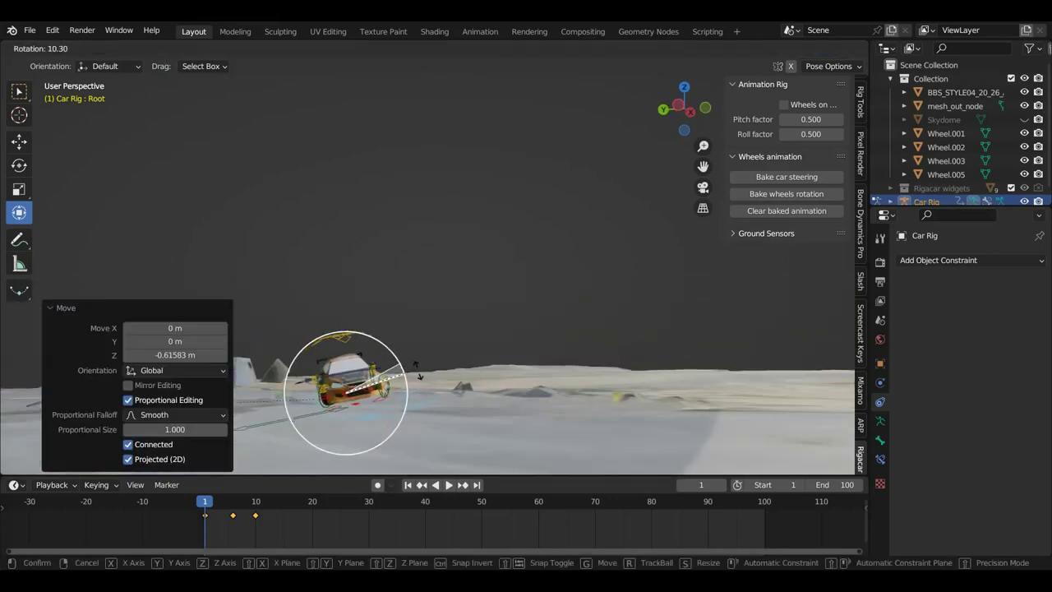
{"action": "left_click_drag", "start_coordinate": [387, 361], "coordinate": [378, 412]}
{"action": "mouse_move", "coordinate": [378, 411]}
{"action": "middle_mouse_down"}
{"action": "mouse_move", "coordinate": [398, 398]}
{"action": "mouse_move", "coordinate": [538, 408]}
{"action": "mouse_move", "coordinate": [548, 425]}
{"action": "mouse_move", "coordinate": [359, 432]}
{"action": "middle_mouse_up"}
{"action": "mouse_move", "coordinate": [512, 410]}
{"action": "middle_mouse_down"}
{"action": "mouse_move", "coordinate": [461, 423]}
{"action": "mouse_move", "coordinate": [256, 383]}
{"action": "middle_mouse_up"}
Rotate the rig 2.47°, drop it 0.15 m, and keyframe all bones' location and rotation.
{"action": "key", "text": "r"}
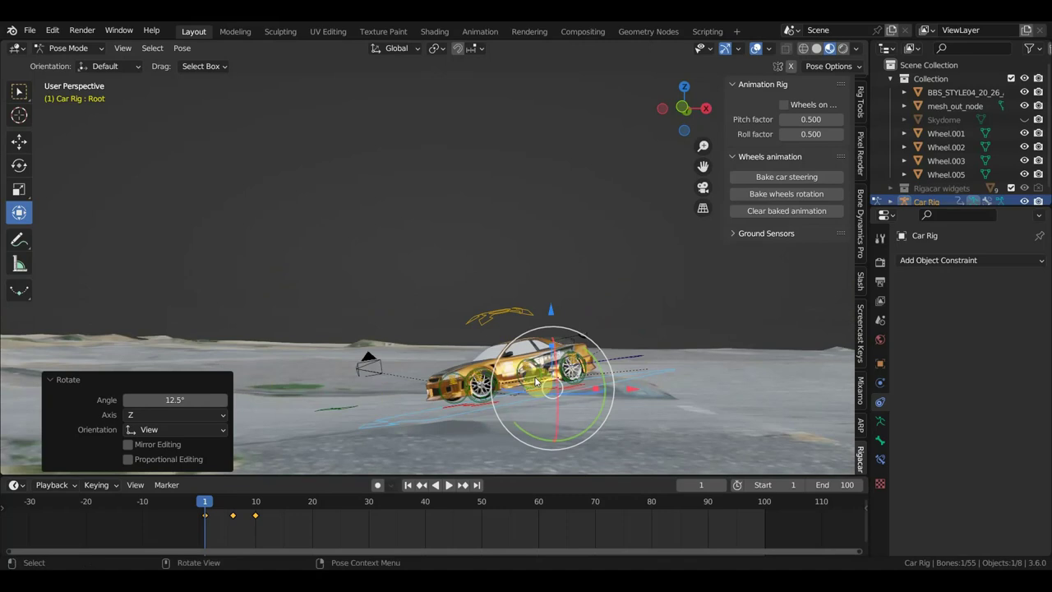
{"action": "left_click", "coordinate": [590, 340]}
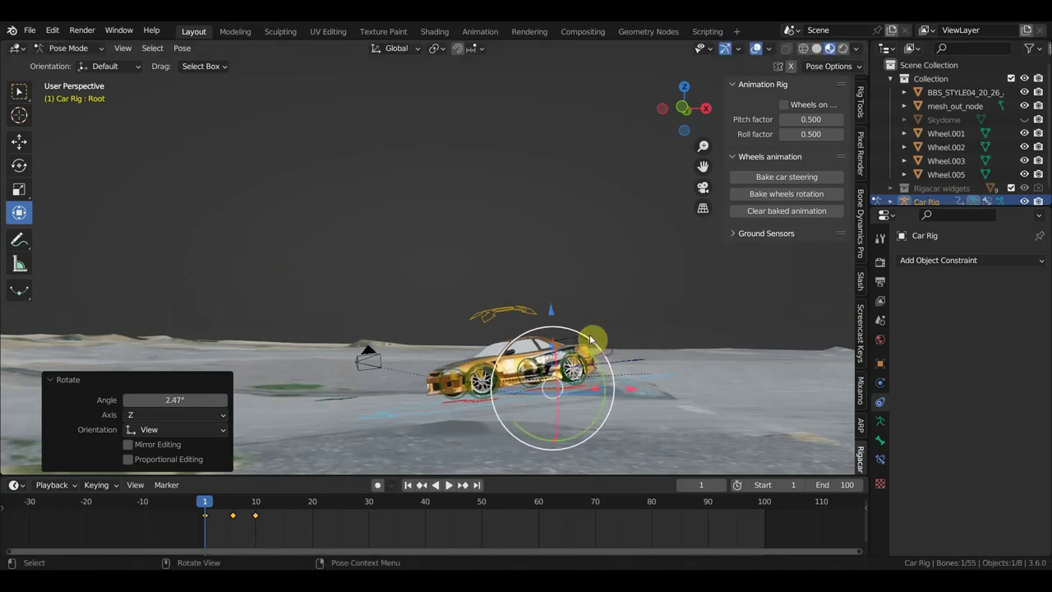
{"action": "key", "text": "g"}
{"action": "key", "text": "z"}
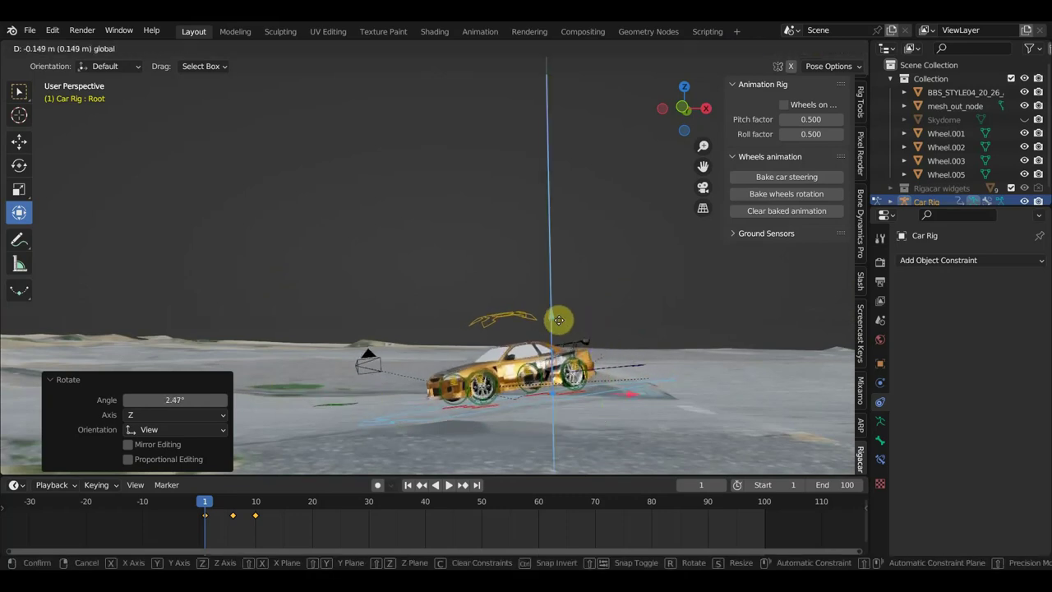
{"action": "left_click", "coordinate": [558, 320]}
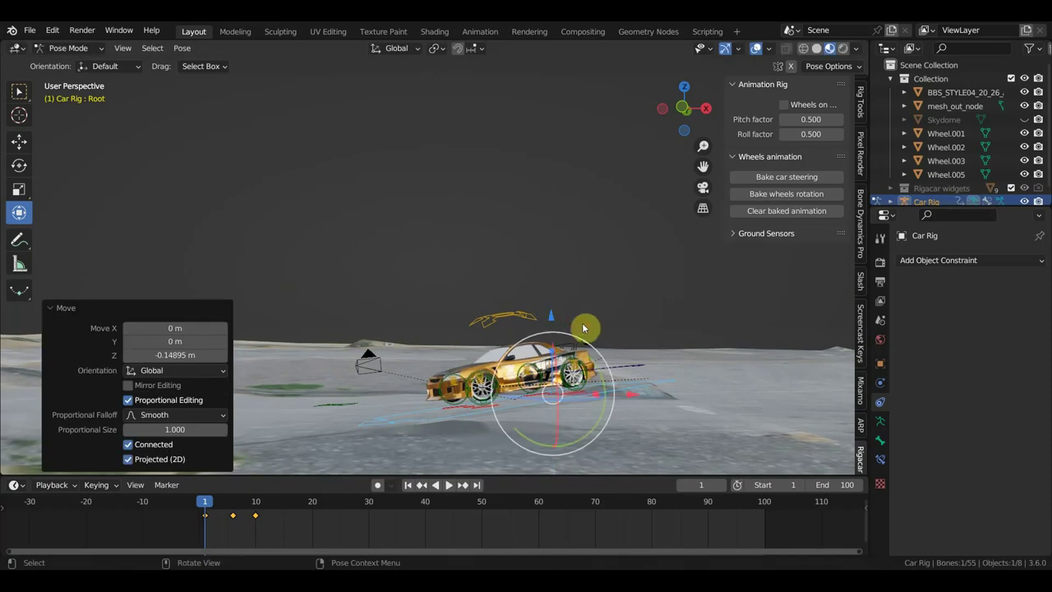
{"action": "key", "text": "a"}
{"action": "key", "text": "i"}
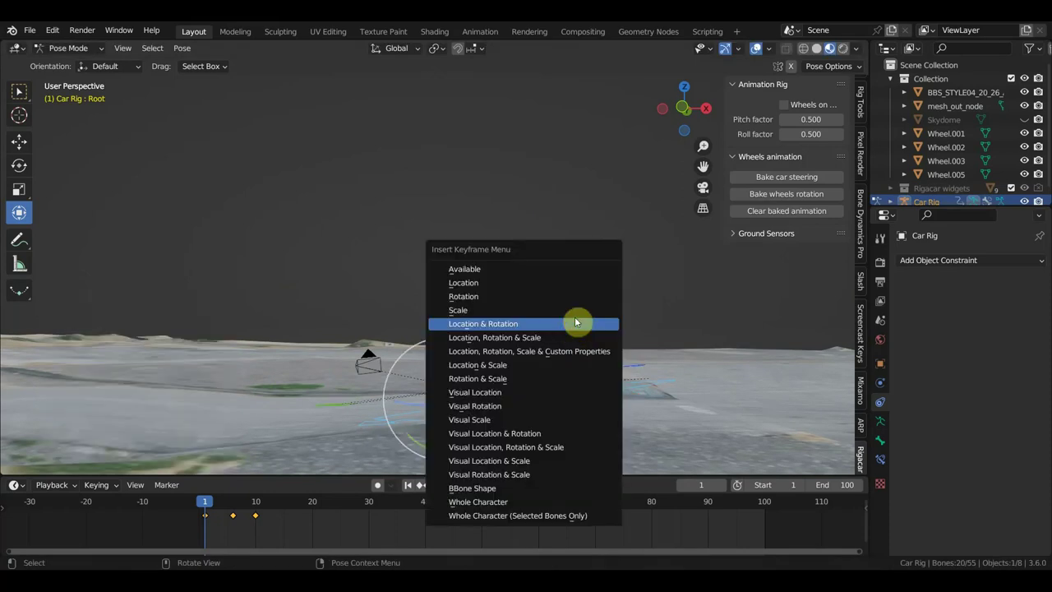
{"action": "left_click", "coordinate": [575, 323]}
{"action": "left_click", "coordinate": [239, 503]}
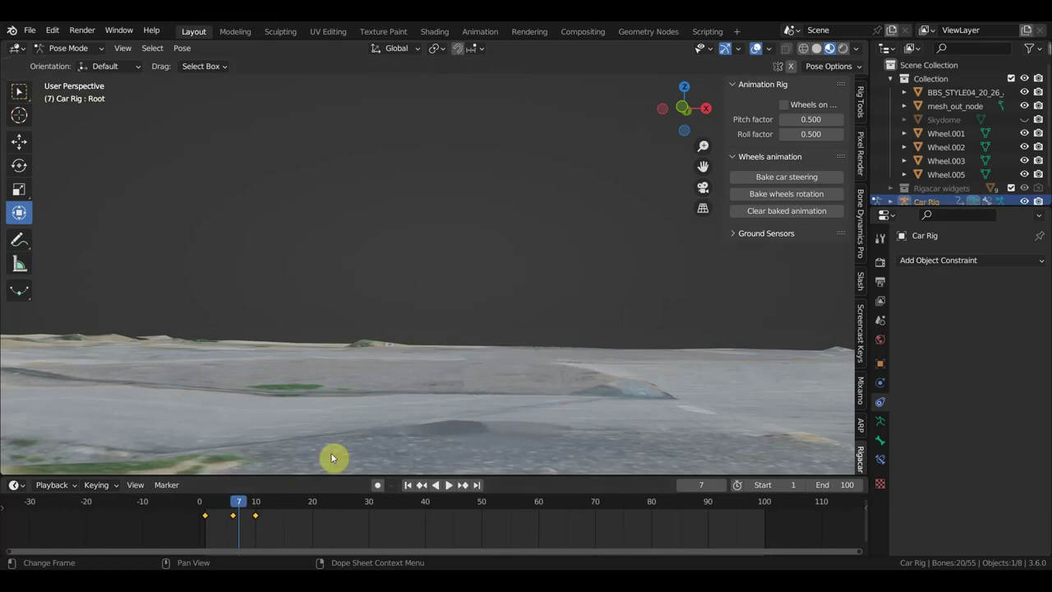
Lower the car rig, keyframe its location and rotation at frame 7, and retime that keyframe.
{"action": "middle_click_drag", "start_coordinate": [332, 458], "coordinate": [406, 421]}
{"action": "mouse_move", "coordinate": [460, 395]}
{"action": "middle_mouse_down"}
{"action": "mouse_move", "coordinate": [524, 399]}
{"action": "mouse_move", "coordinate": [422, 343]}
{"action": "middle_mouse_up"}
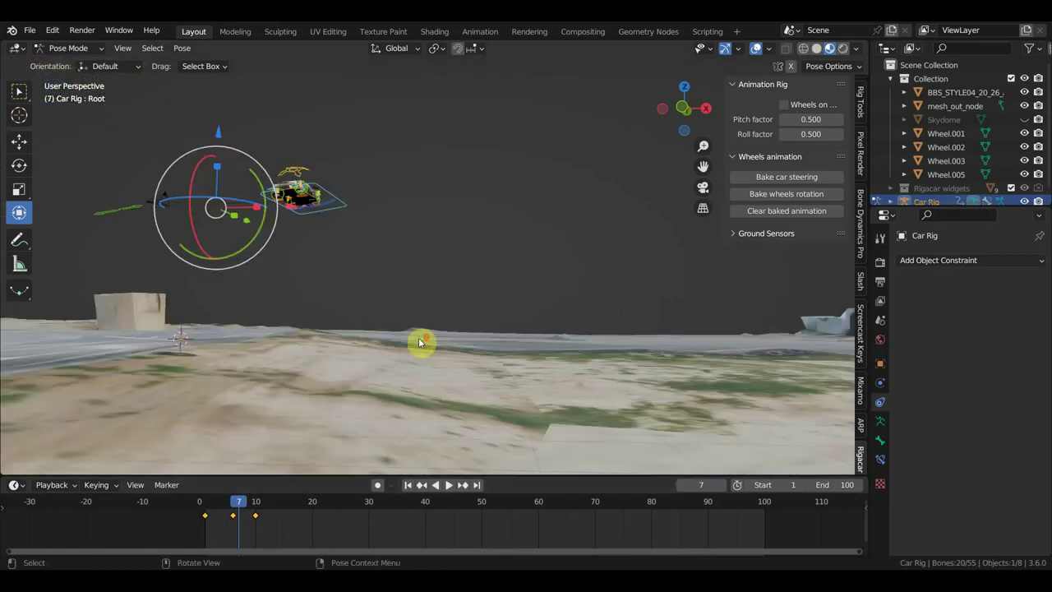
{"action": "mouse_move", "coordinate": [217, 143]}
{"action": "left_mouse_down"}
{"action": "mouse_move", "coordinate": [225, 288]}
{"action": "mouse_move", "coordinate": [224, 277]}
{"action": "left_mouse_up"}
{"action": "mouse_move", "coordinate": [448, 288]}
{"action": "middle_mouse_down"}
{"action": "mouse_move", "coordinate": [423, 312]}
{"action": "mouse_move", "coordinate": [359, 307]}
{"action": "mouse_move", "coordinate": [380, 313]}
{"action": "middle_mouse_up"}
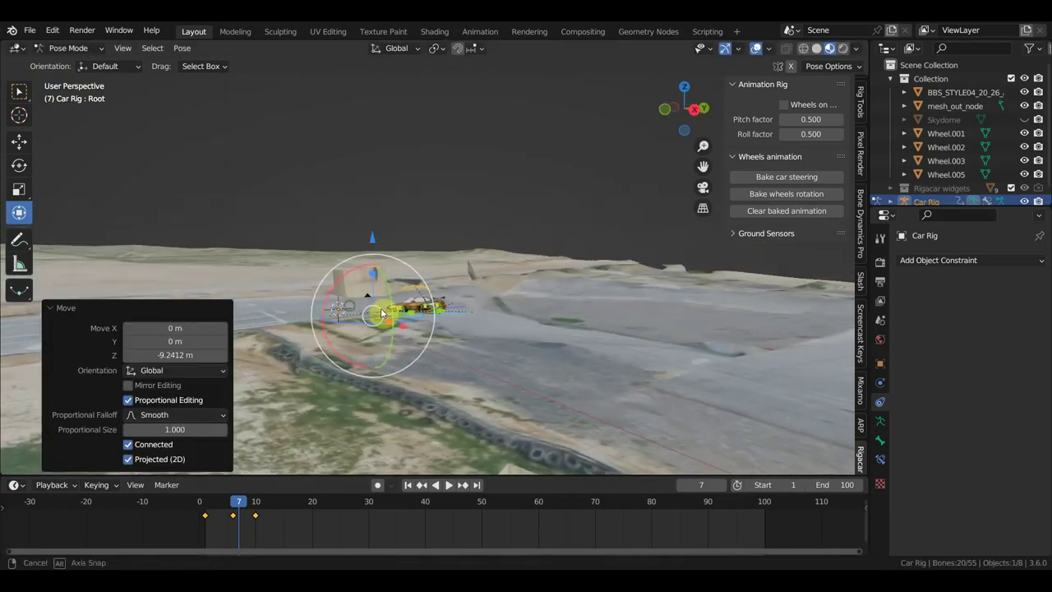
{"action": "key", "text": "i"}
{"action": "left_click", "coordinate": [459, 321]}
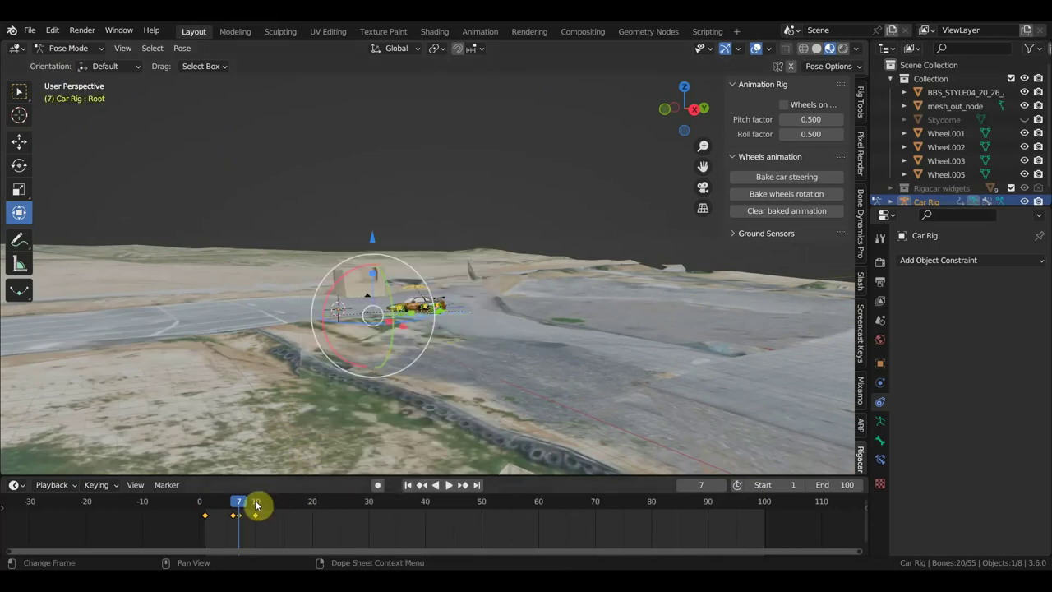
{"action": "key", "text": "g"}
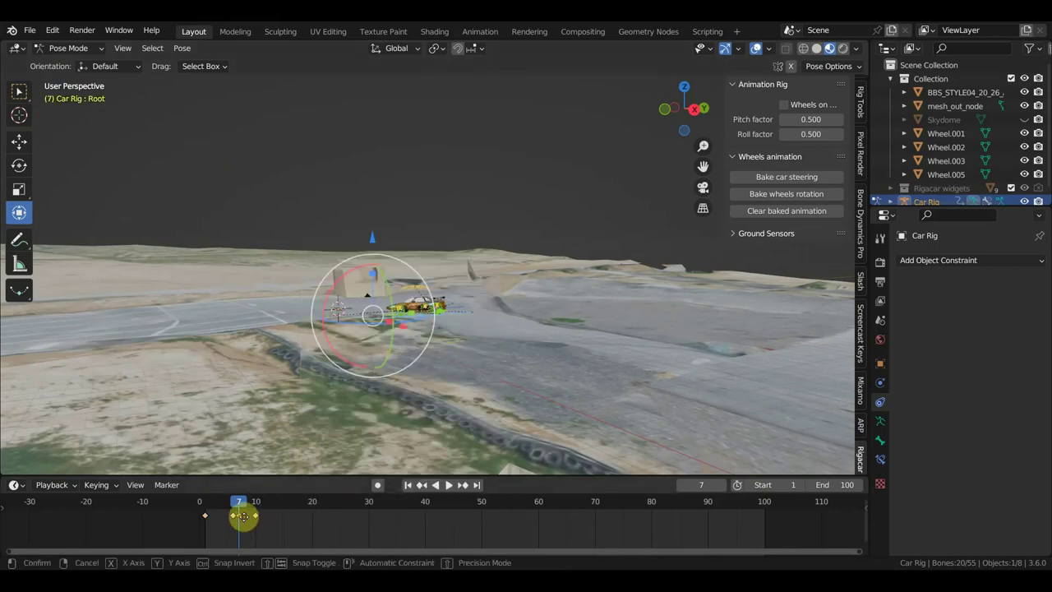
{"action": "left_click", "coordinate": [263, 511]}
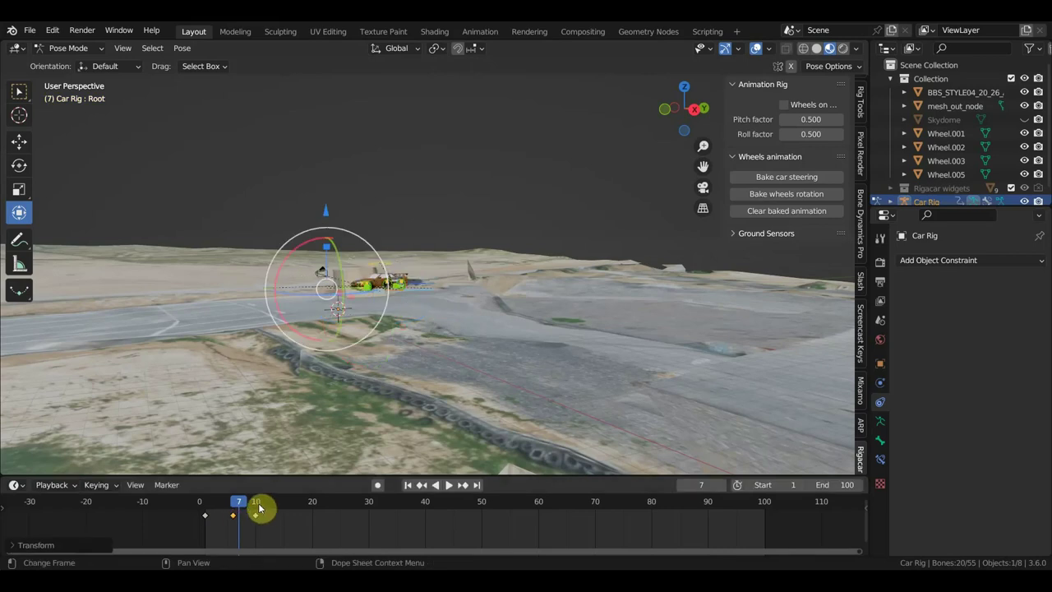
At frame 10, drop the car about 10 m, turn it -20.5°, and settle it on the road.
{"action": "left_click", "coordinate": [259, 509]}
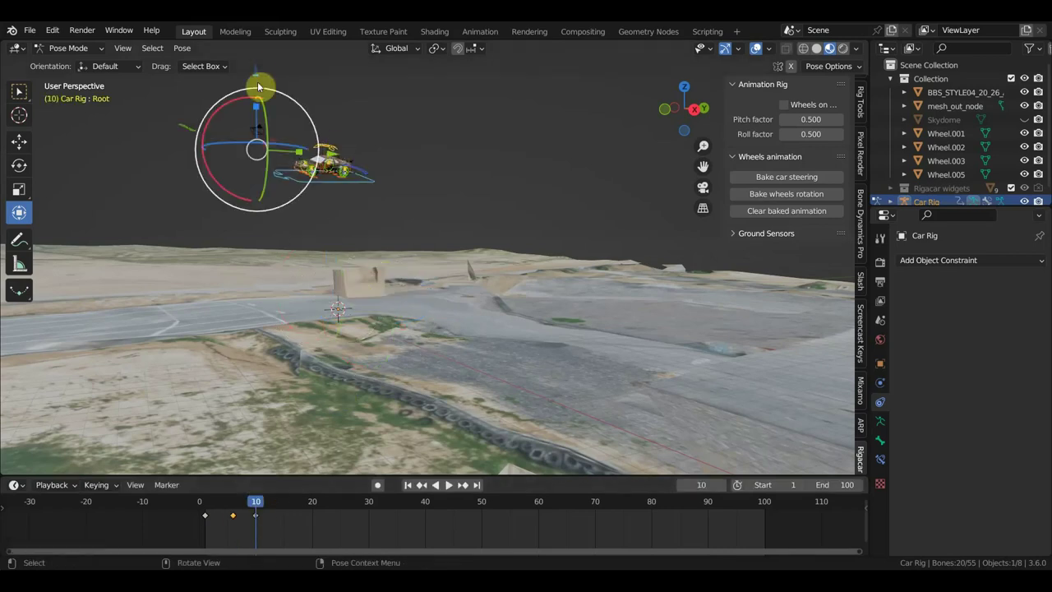
{"action": "left_click_drag", "start_coordinate": [259, 85], "coordinate": [265, 197]}
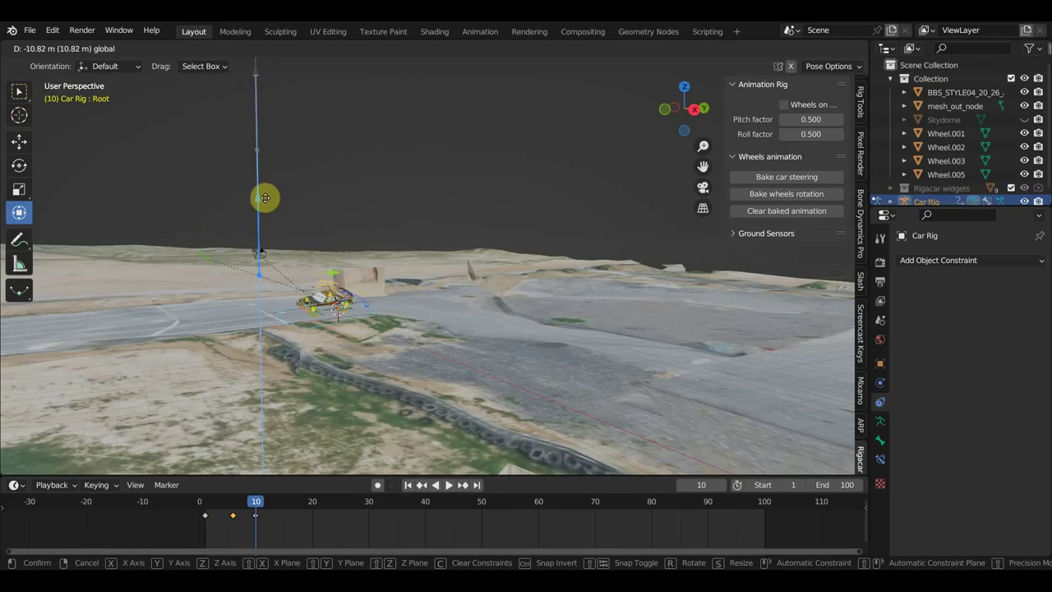
{"action": "left_click_drag", "start_coordinate": [265, 198], "coordinate": [265, 199]}
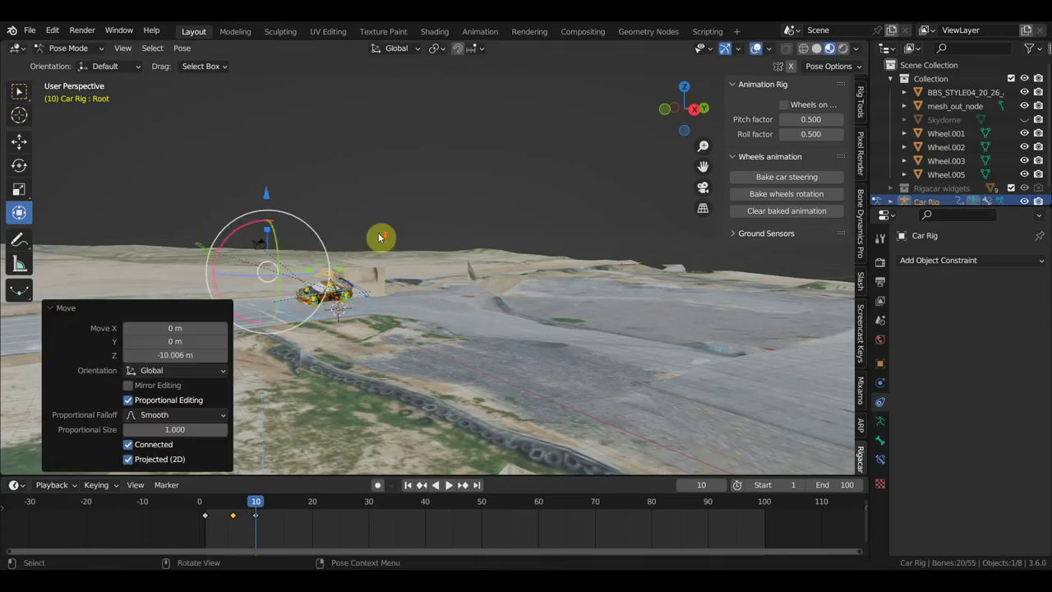
{"action": "mouse_move", "coordinate": [380, 237]}
{"action": "middle_mouse_down"}
{"action": "mouse_move", "coordinate": [446, 240]}
{"action": "mouse_move", "coordinate": [348, 359]}
{"action": "mouse_move", "coordinate": [540, 270]}
{"action": "mouse_move", "coordinate": [461, 277]}
{"action": "middle_mouse_up"}
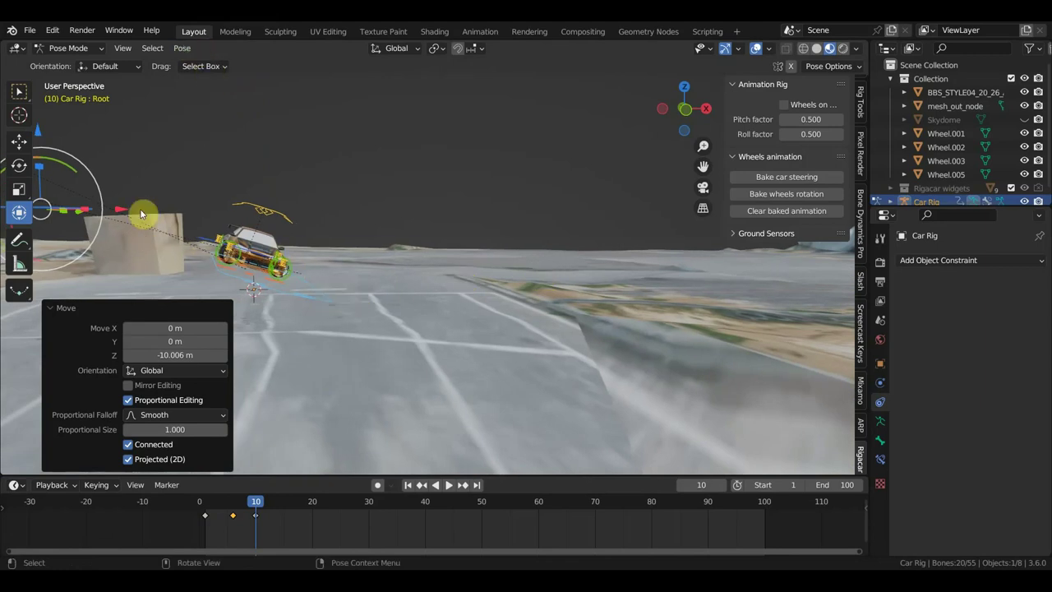
{"action": "mouse_move", "coordinate": [110, 204]}
{"action": "left_mouse_down"}
{"action": "mouse_move", "coordinate": [105, 171]}
{"action": "mouse_move", "coordinate": [110, 183]}
{"action": "left_mouse_up"}
{"action": "middle_click_drag", "start_coordinate": [110, 183], "coordinate": [145, 162]}
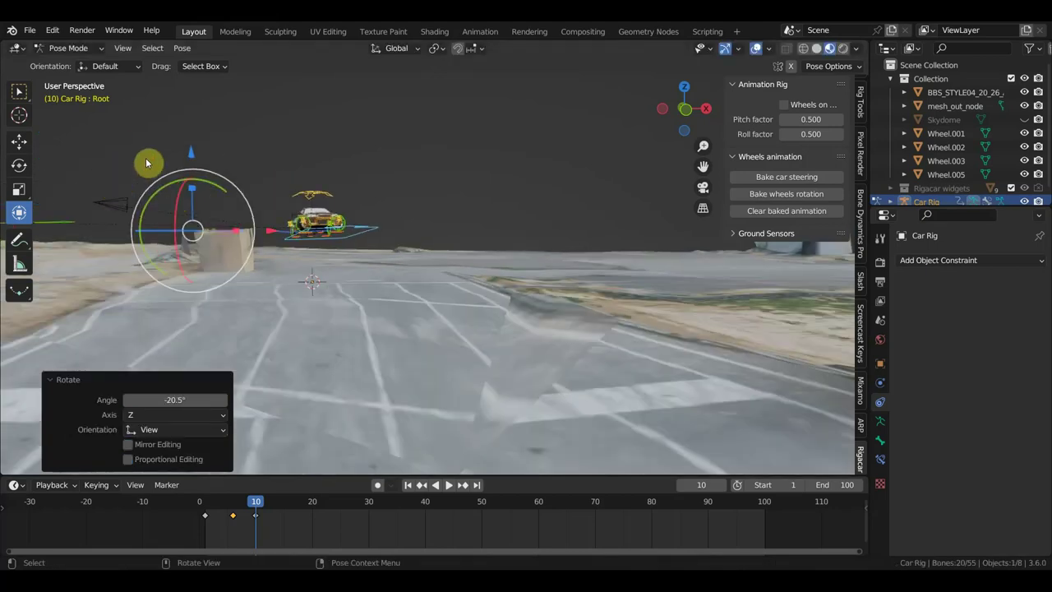
{"action": "key", "text": "g"}
{"action": "key", "text": "z"}
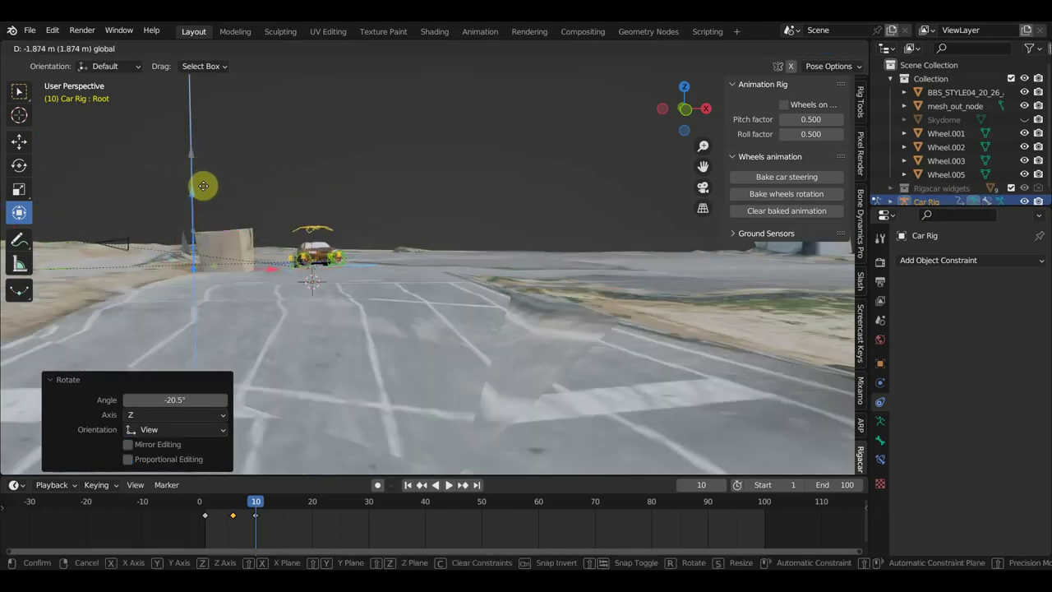
{"action": "left_click", "coordinate": [206, 195]}
{"action": "mouse_move", "coordinate": [364, 253]}
{"action": "middle_mouse_down"}
{"action": "mouse_move", "coordinate": [315, 271]}
{"action": "mouse_move", "coordinate": [375, 362]}
{"action": "mouse_move", "coordinate": [418, 355]}
{"action": "middle_mouse_up"}
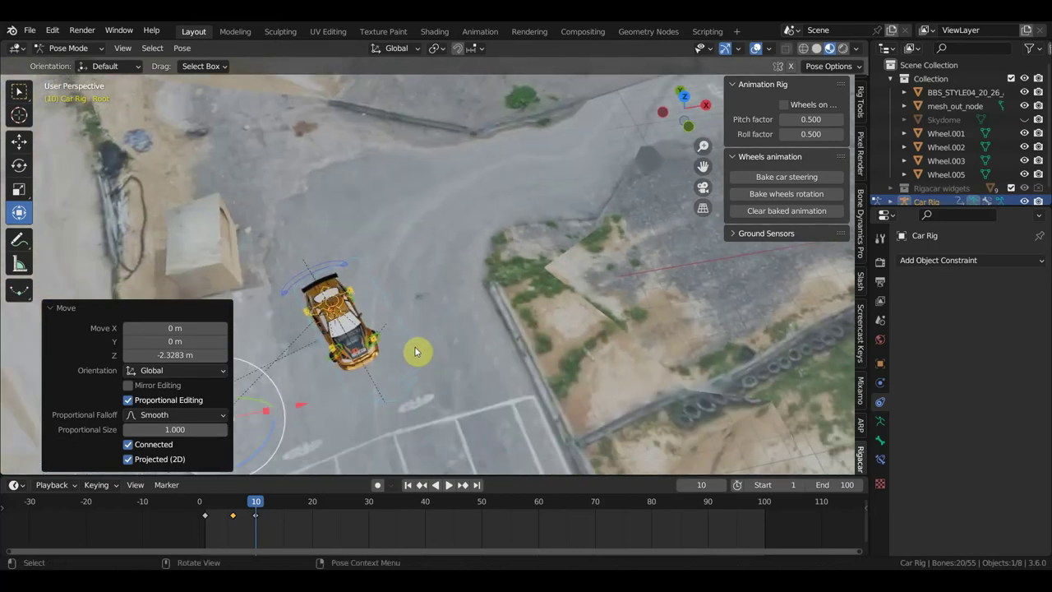
Keyframe the car at frame 10, then slide the Root bone about 9 m along Y.
{"action": "key", "text": "i"}
{"action": "left_click", "coordinate": [415, 352]}
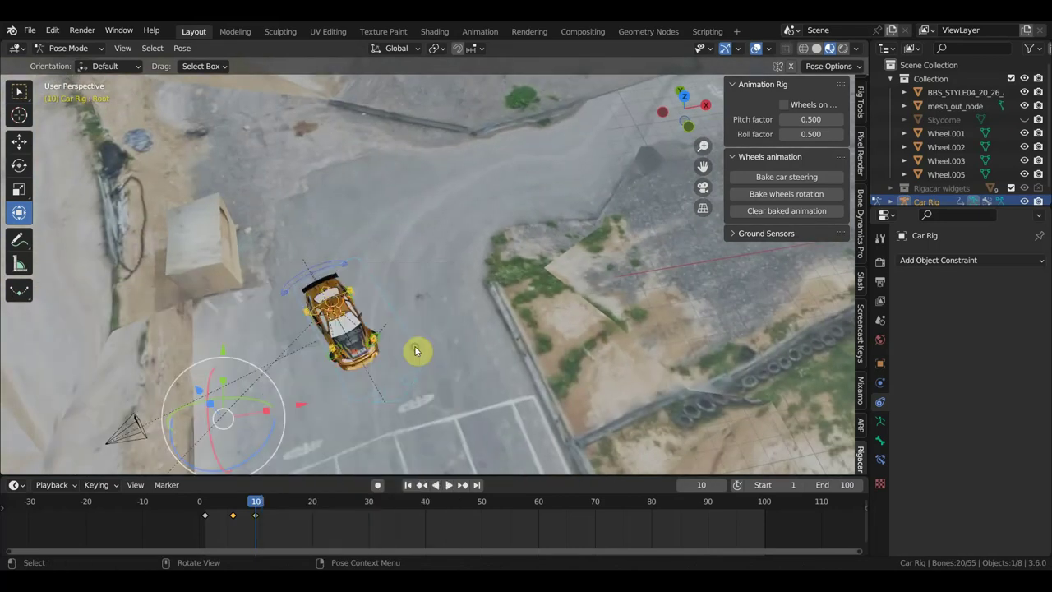
{"action": "mouse_move", "coordinate": [448, 330]}
{"action": "middle_mouse_down"}
{"action": "mouse_move", "coordinate": [404, 304]}
{"action": "mouse_move", "coordinate": [417, 243]}
{"action": "middle_mouse_up"}
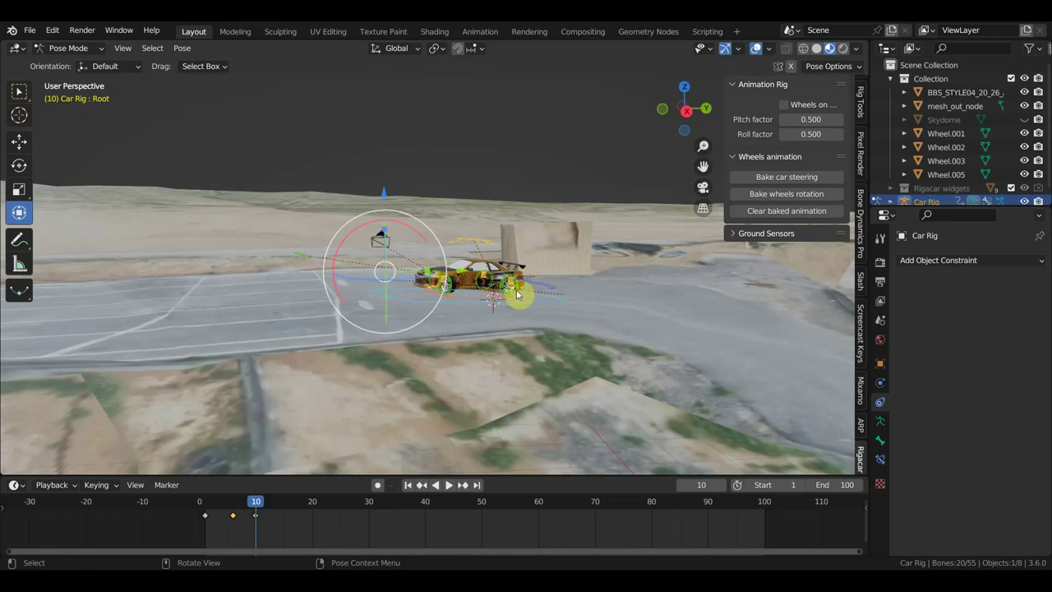
{"action": "left_click", "coordinate": [558, 305]}
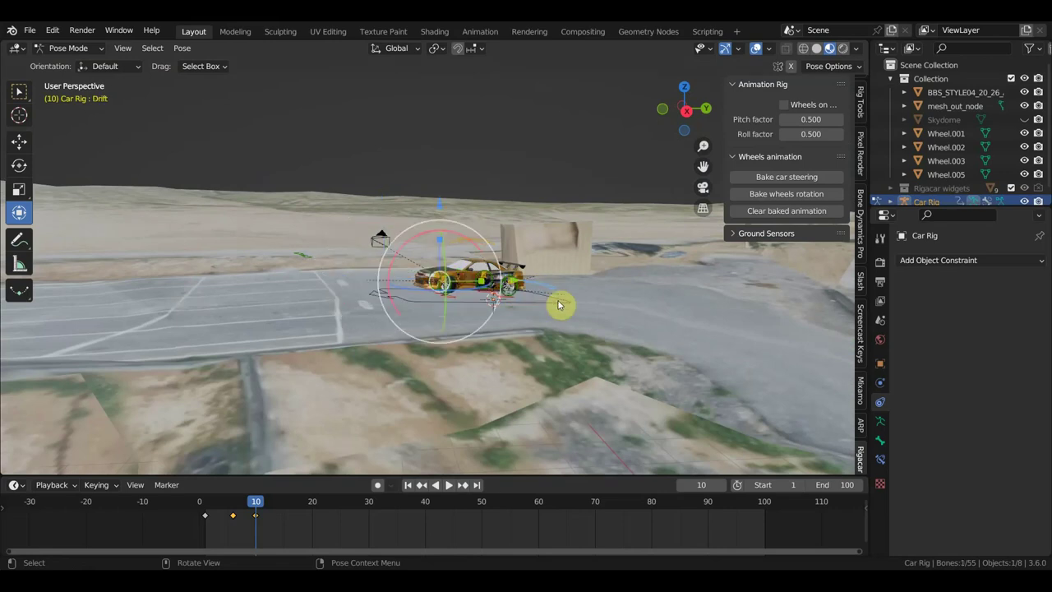
{"action": "left_click", "coordinate": [542, 298]}
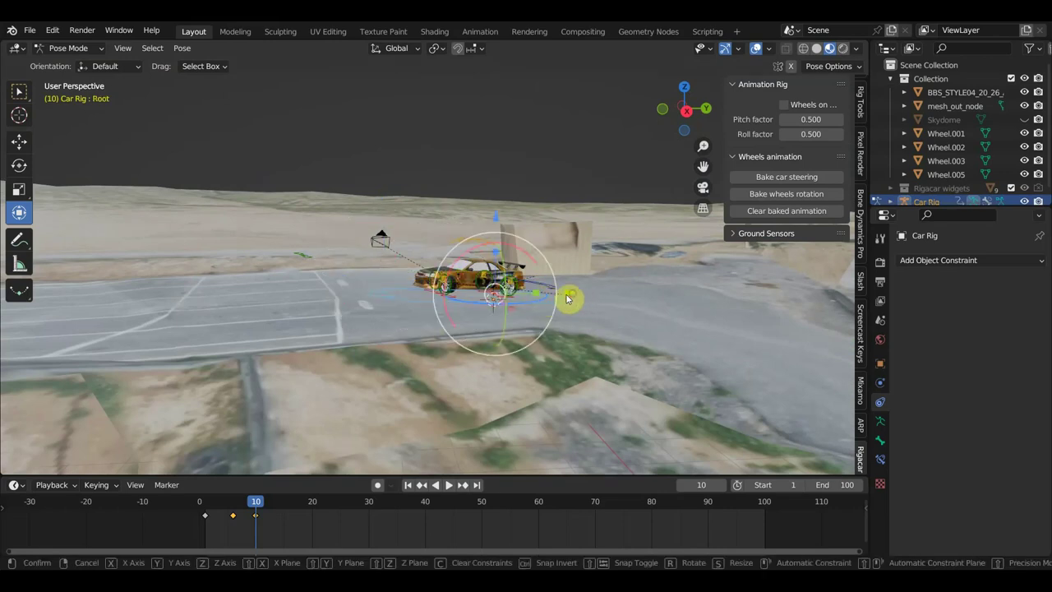
{"action": "key", "text": "g"}
{"action": "key", "text": "y"}
{"action": "left_click", "coordinate": [356, 323]}
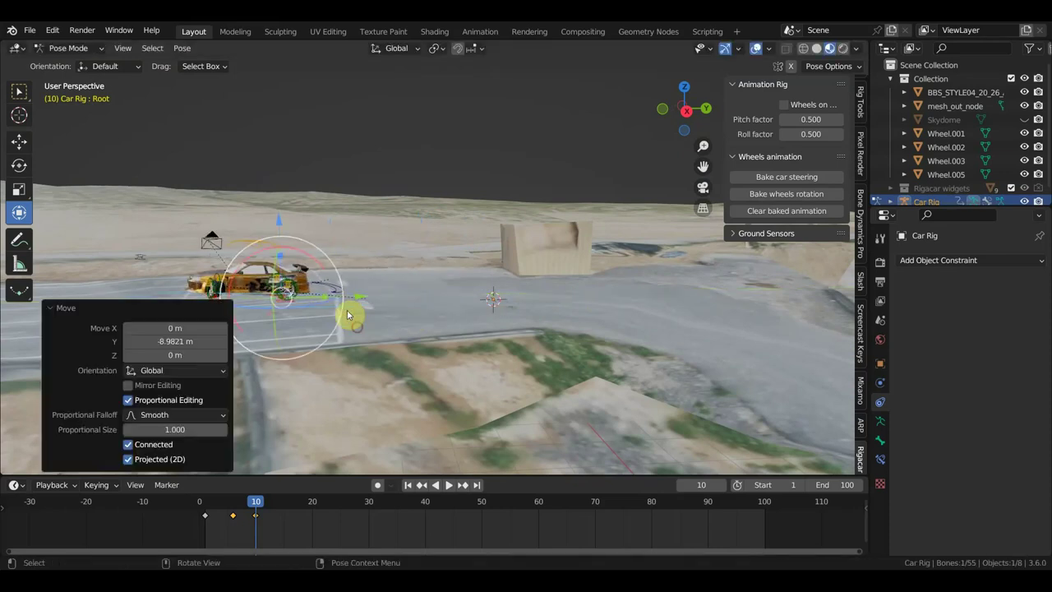
Turn the car -5.49°, align it with the road in top view, and keyframe location and rotation.
{"action": "key", "text": "r"}
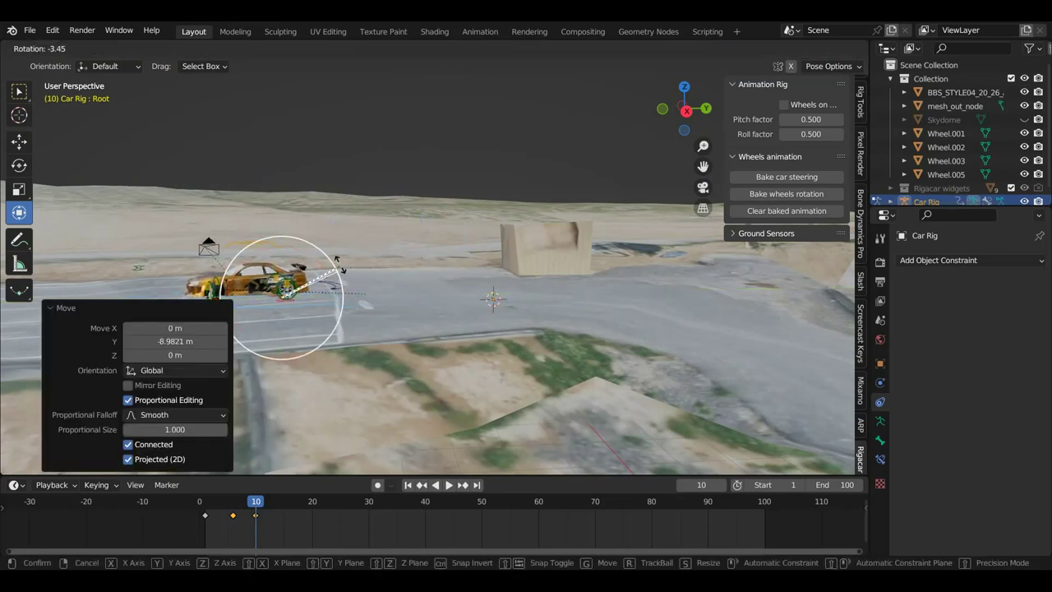
{"action": "left_click", "coordinate": [344, 275]}
{"action": "mouse_move", "coordinate": [344, 275]}
{"action": "middle_mouse_down"}
{"action": "mouse_move", "coordinate": [442, 327]}
{"action": "mouse_move", "coordinate": [542, 334]}
{"action": "mouse_move", "coordinate": [447, 371]}
{"action": "mouse_move", "coordinate": [459, 405]}
{"action": "mouse_move", "coordinate": [453, 369]}
{"action": "mouse_move", "coordinate": [489, 362]}
{"action": "middle_mouse_up"}
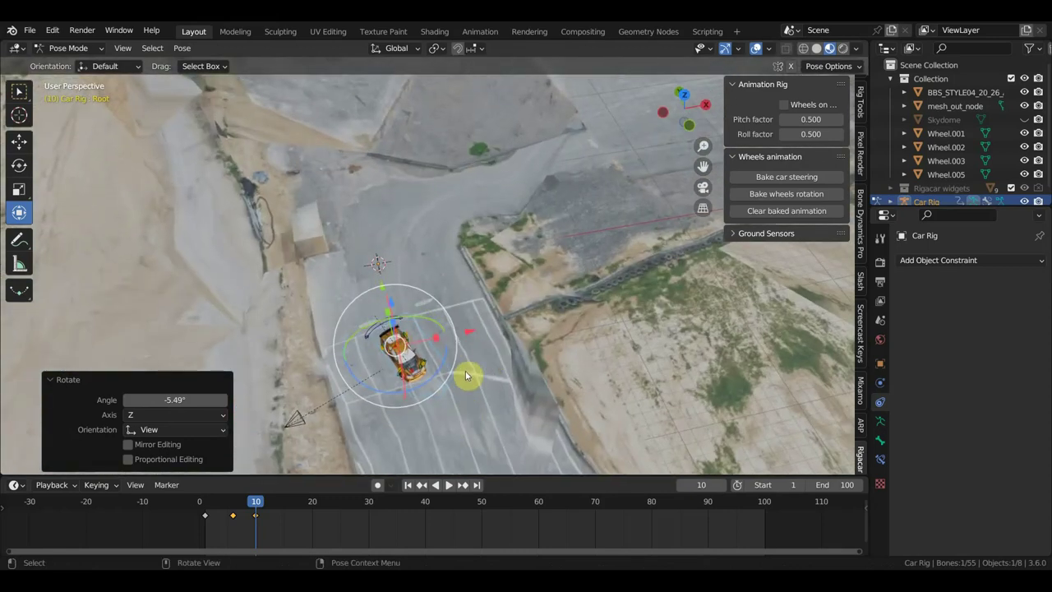
{"action": "key", "text": "KP_7"}
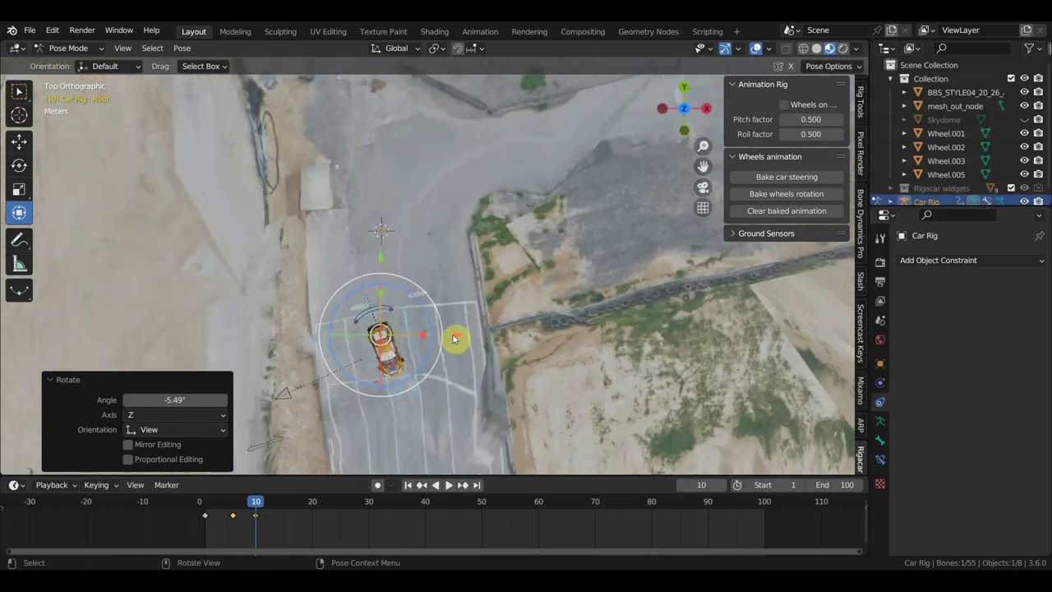
{"action": "mouse_move", "coordinate": [439, 313]}
{"action": "left_mouse_down"}
{"action": "mouse_move", "coordinate": [445, 361]}
{"action": "mouse_move", "coordinate": [497, 354]}
{"action": "left_mouse_up"}
{"action": "key", "text": "i"}
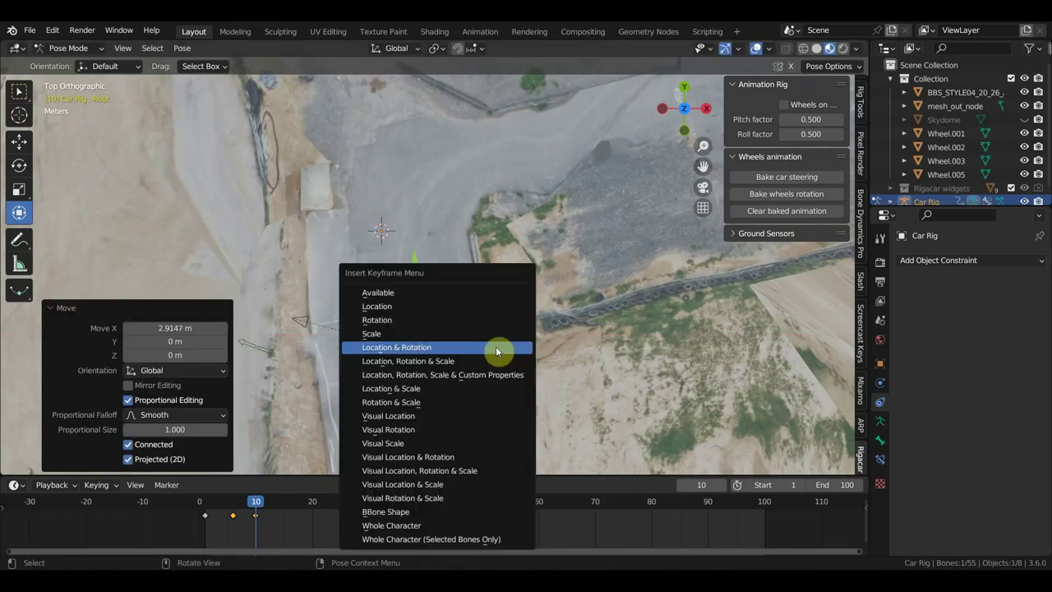
{"action": "left_click", "coordinate": [496, 351]}
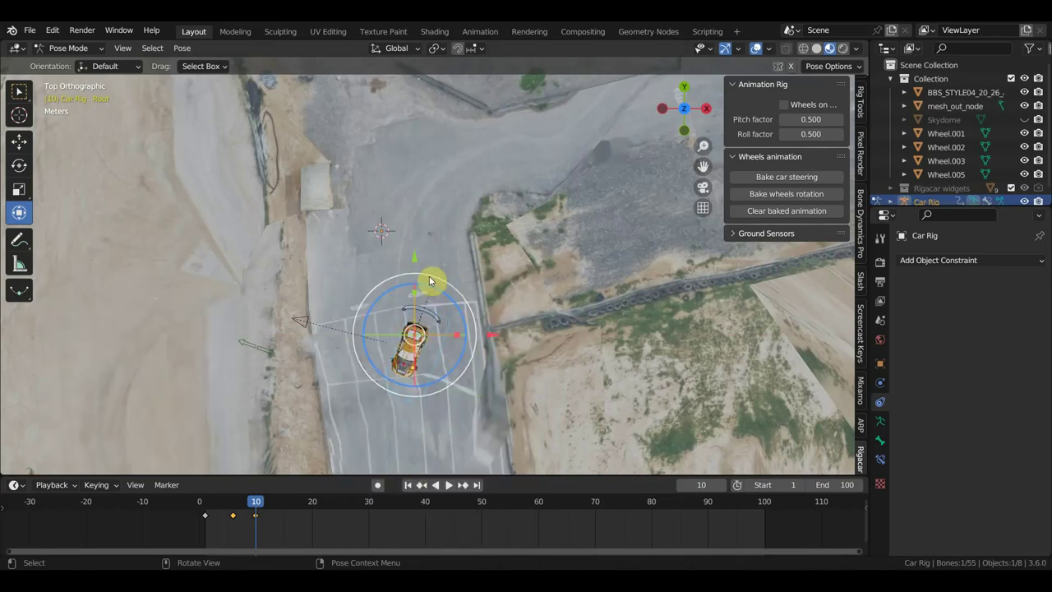
At frame 20, turn the car about -28.6°, move it down the road, and keyframe it.
{"action": "left_click_drag", "start_coordinate": [422, 260], "coordinate": [419, 318]}
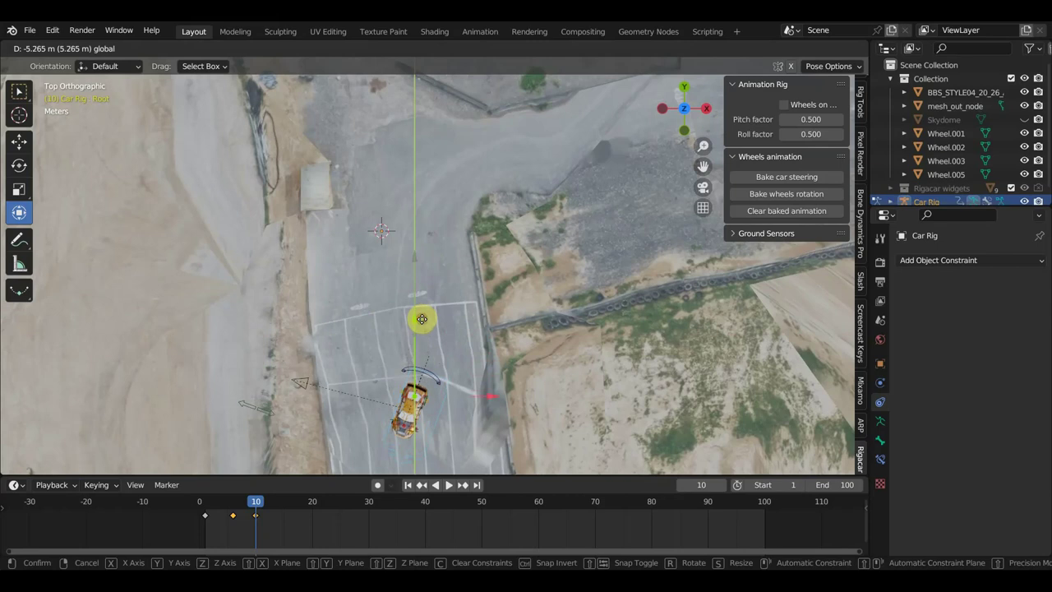
{"action": "left_click", "coordinate": [312, 503]}
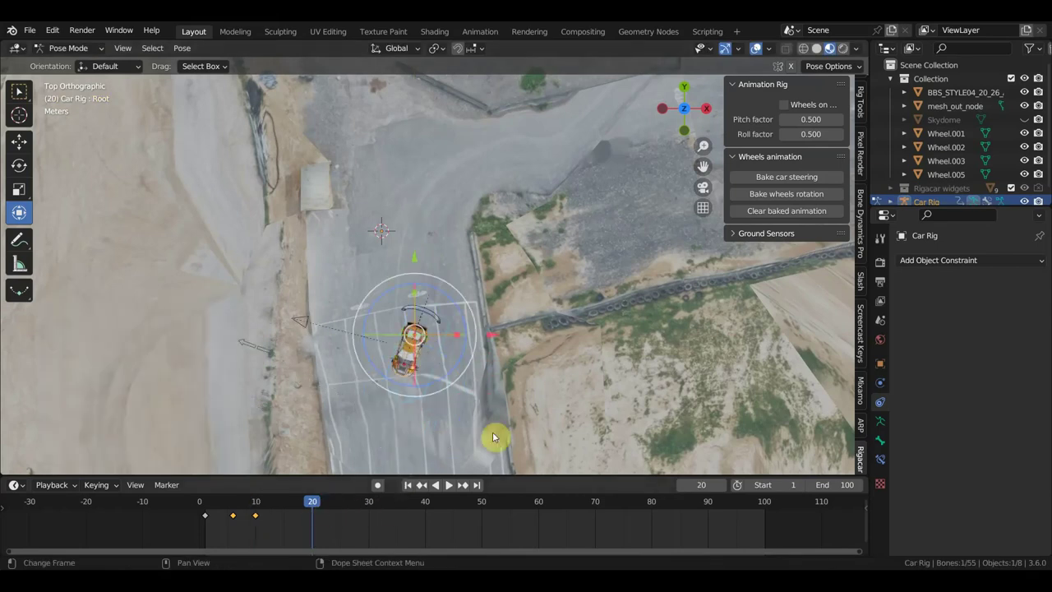
{"action": "mouse_move", "coordinate": [567, 360]}
{"action": "middle_mouse_down", "text": "shift"}
{"action": "mouse_move", "coordinate": [568, 294]}
{"action": "mouse_move", "coordinate": [528, 270]}
{"action": "middle_mouse_up", "text": "shift"}
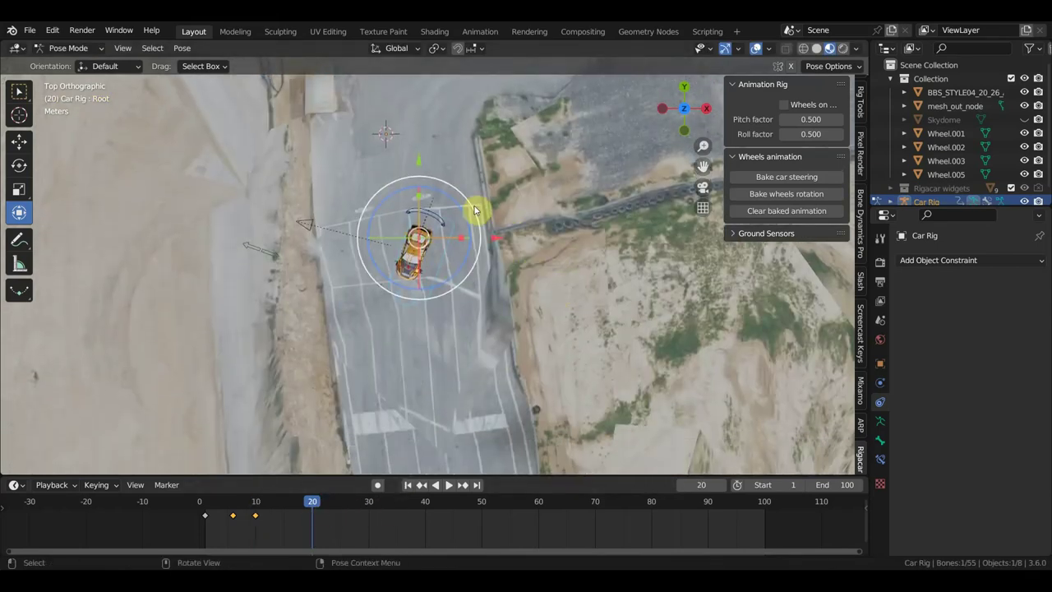
{"action": "key", "text": "r"}
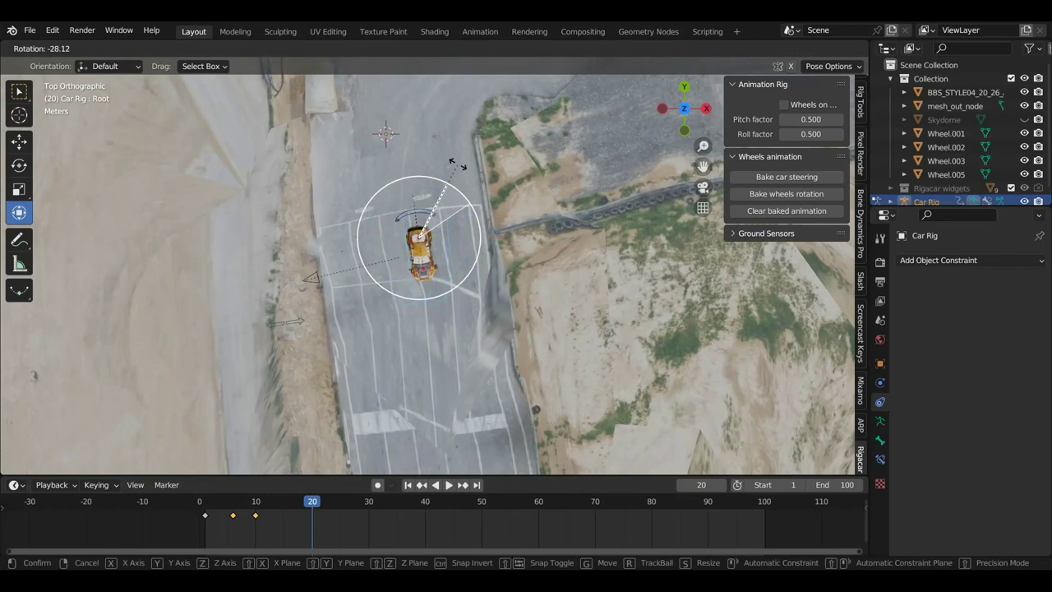
{"action": "left_click", "coordinate": [456, 169]}
{"action": "left_click_drag", "start_coordinate": [418, 193], "coordinate": [462, 258]}
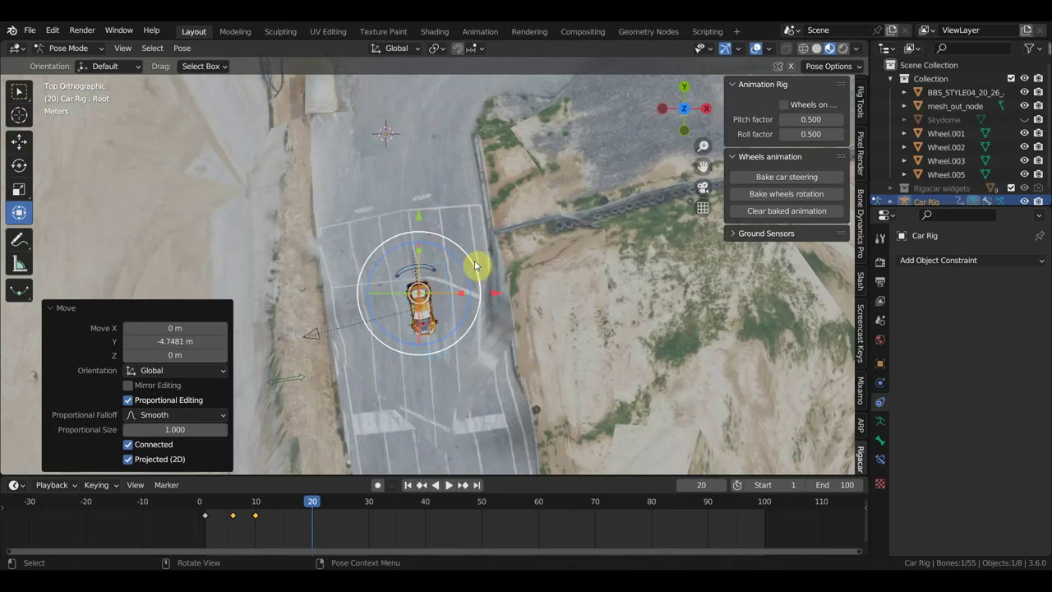
{"action": "left_click_drag", "start_coordinate": [500, 294], "coordinate": [495, 294]}
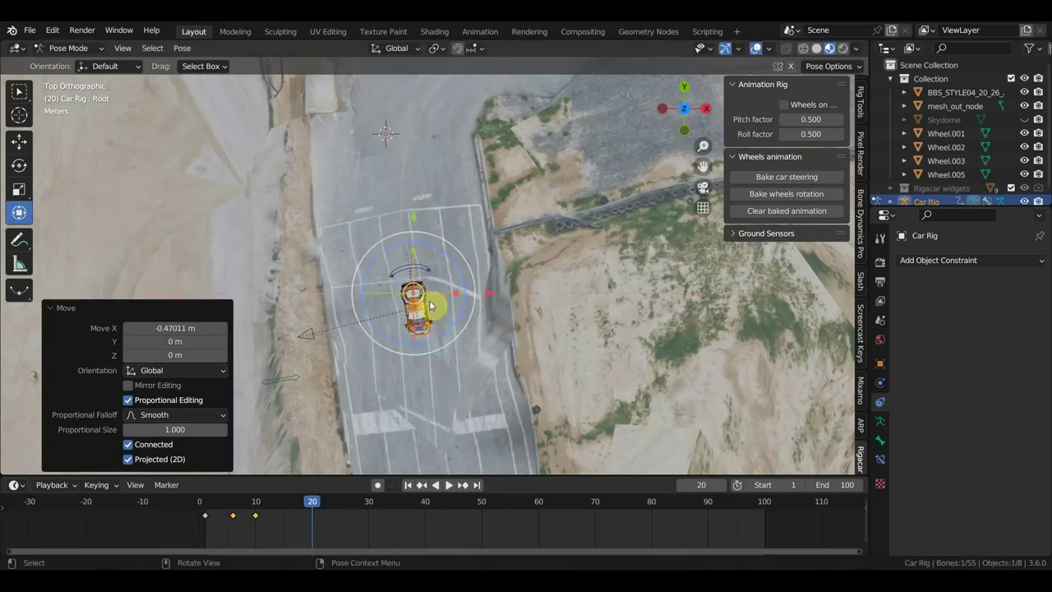
{"action": "key", "text": "i"}
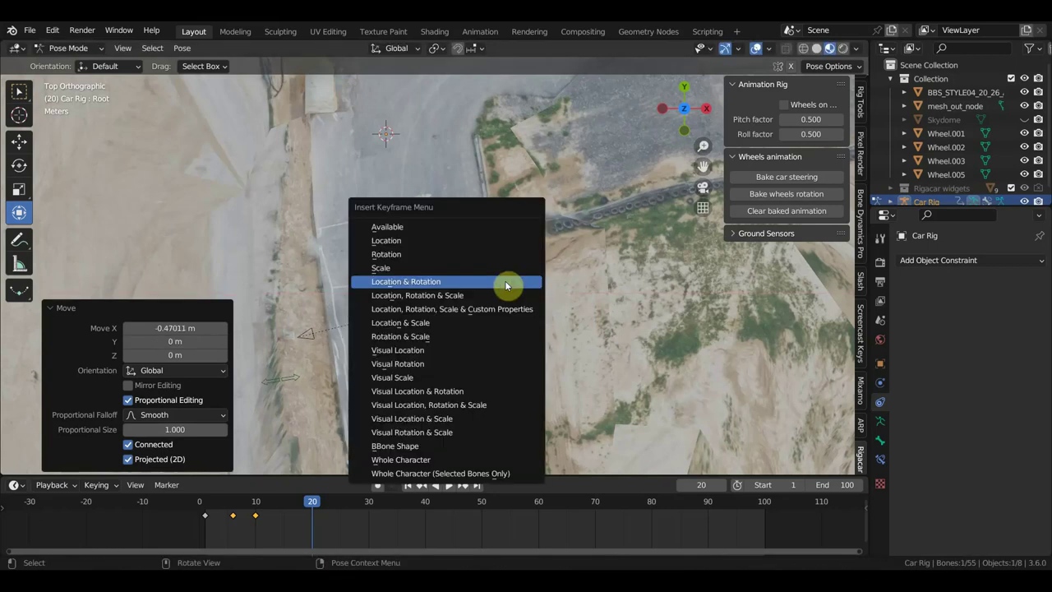
{"action": "left_click", "coordinate": [505, 281]}
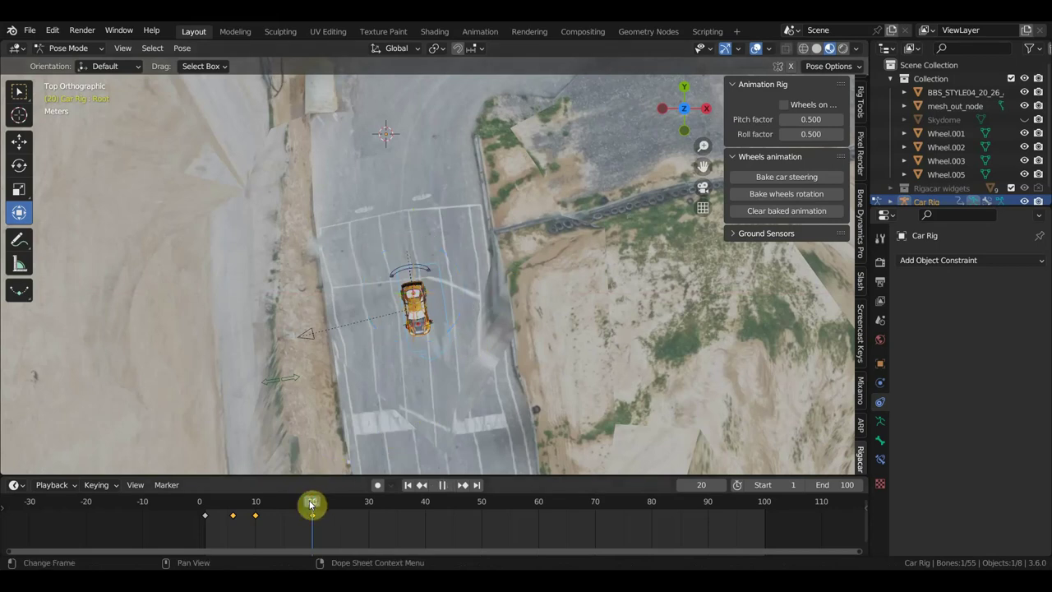
{"action": "mouse_move", "coordinate": [313, 502]}
{"action": "left_mouse_down"}
{"action": "mouse_move", "coordinate": [241, 504]}
{"action": "mouse_move", "coordinate": [294, 505]}
{"action": "mouse_move", "coordinate": [313, 513]}
{"action": "mouse_move", "coordinate": [254, 513]}
{"action": "mouse_move", "coordinate": [363, 526]}
{"action": "left_mouse_up"}
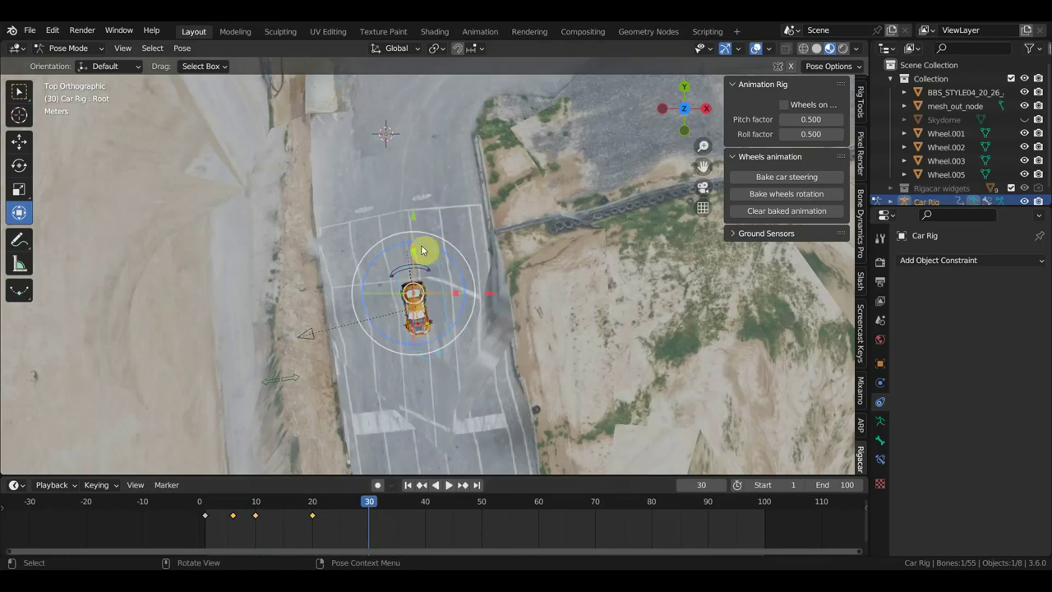
Move the car further down the road, shifting it 1.6247 m in X, keyframe at frame 30, and preview.
{"action": "left_click_drag", "start_coordinate": [417, 221], "coordinate": [457, 383]}
{"action": "scroll", "coordinate": [454, 370], "scroll_direction": "down", "scroll_amount": 3}
{"action": "left_click_drag", "start_coordinate": [420, 297], "coordinate": [455, 384]}
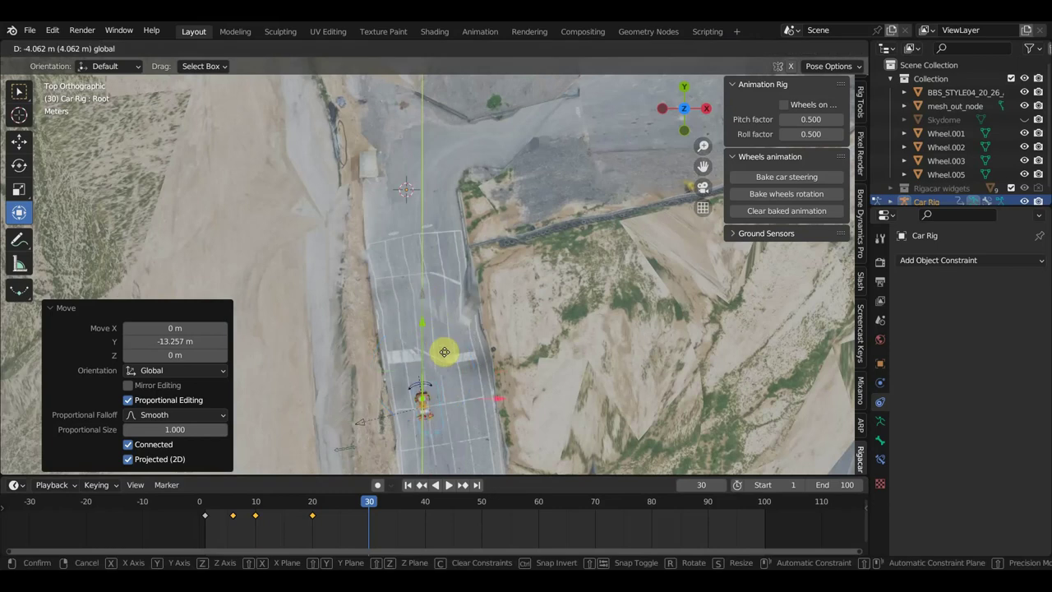
{"action": "left_click_drag", "start_coordinate": [493, 446], "coordinate": [508, 457]}
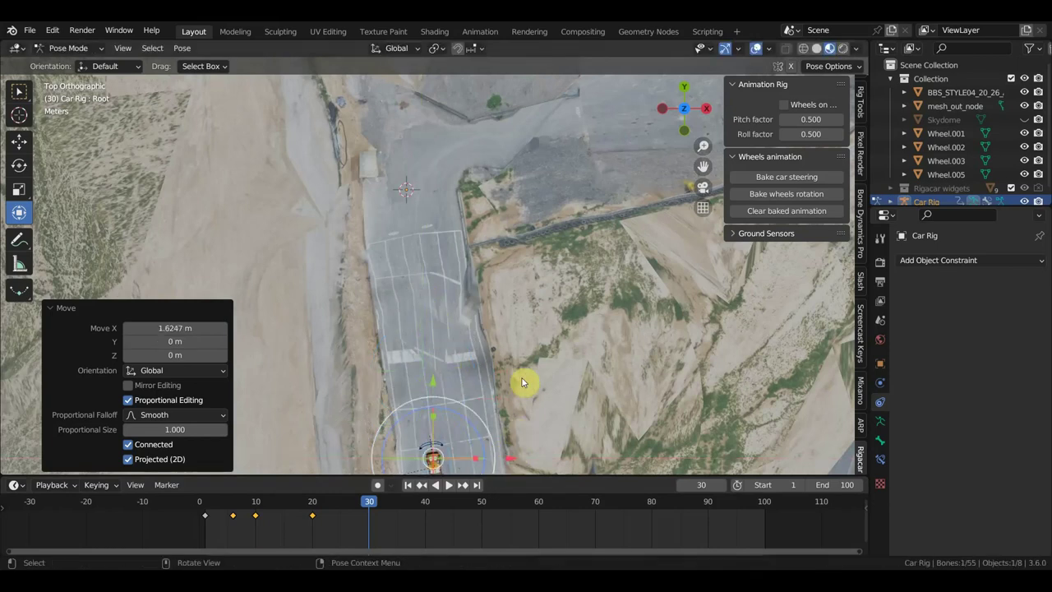
{"action": "key", "text": "i"}
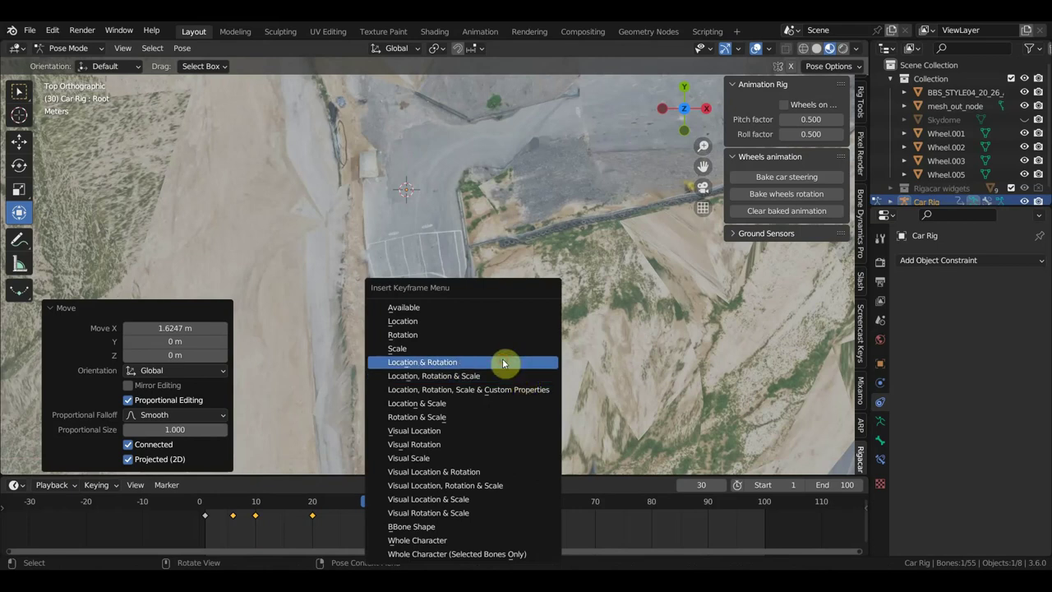
{"action": "left_click", "coordinate": [504, 363]}
{"action": "left_click_drag", "start_coordinate": [380, 503], "coordinate": [257, 506]}
{"action": "mouse_move", "coordinate": [255, 504]}
{"action": "left_mouse_down"}
{"action": "mouse_move", "coordinate": [307, 515]}
{"action": "mouse_move", "coordinate": [235, 512]}
{"action": "mouse_move", "coordinate": [313, 529]}
{"action": "left_mouse_up"}
{"action": "scroll", "coordinate": [427, 378], "scroll_direction": "up", "scroll_amount": 5}
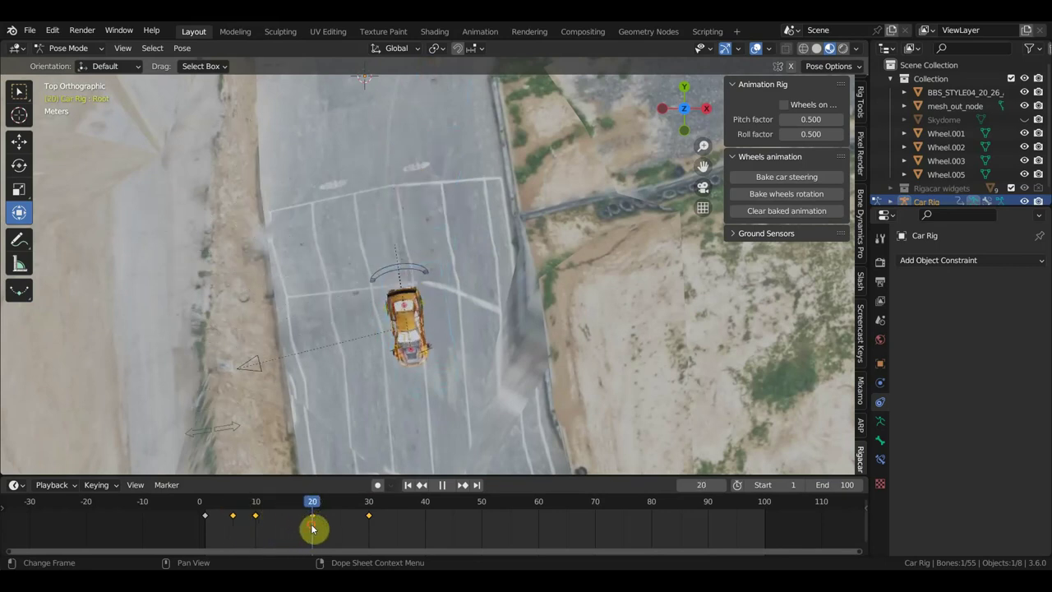
Slide the car rig further down the road along Y and sideways across it along X.
{"action": "scroll", "coordinate": [417, 263], "scroll_direction": "down", "scroll_amount": 3}
{"action": "left_click_drag", "start_coordinate": [420, 215], "coordinate": [442, 301]}
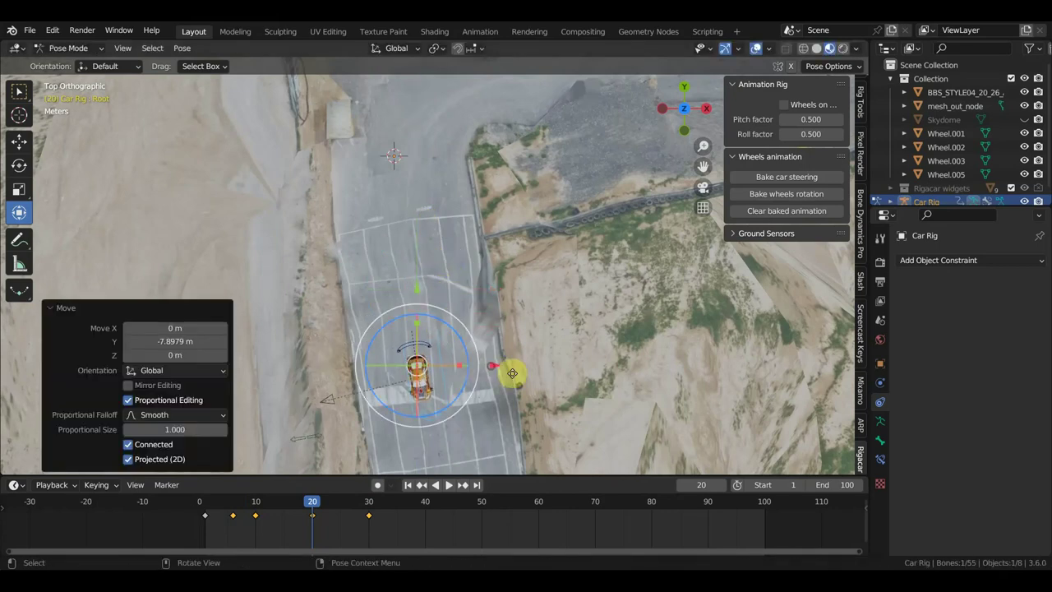
{"action": "left_click_drag", "start_coordinate": [512, 374], "coordinate": [512, 418]}
{"action": "scroll", "coordinate": [510, 416], "scroll_direction": "down", "scroll_amount": 2}
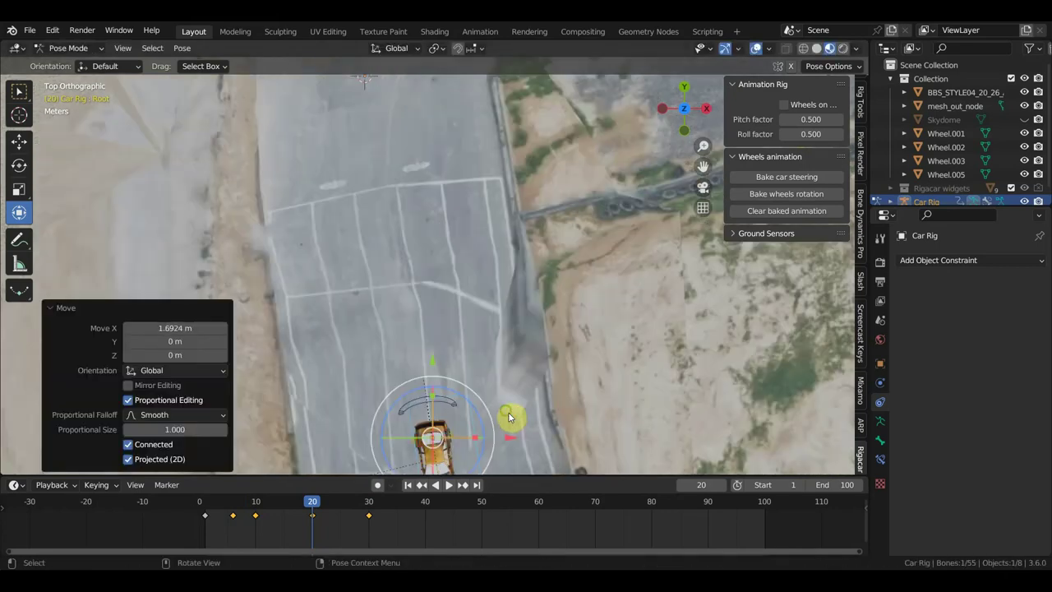
{"action": "middle_click_drag", "start_coordinate": [507, 416], "coordinate": [493, 193], "text": "shift"}
{"action": "scroll", "coordinate": [460, 245], "scroll_direction": "up", "scroll_amount": 2}
{"action": "scroll", "coordinate": [459, 245], "scroll_direction": "up", "scroll_amount": 3}
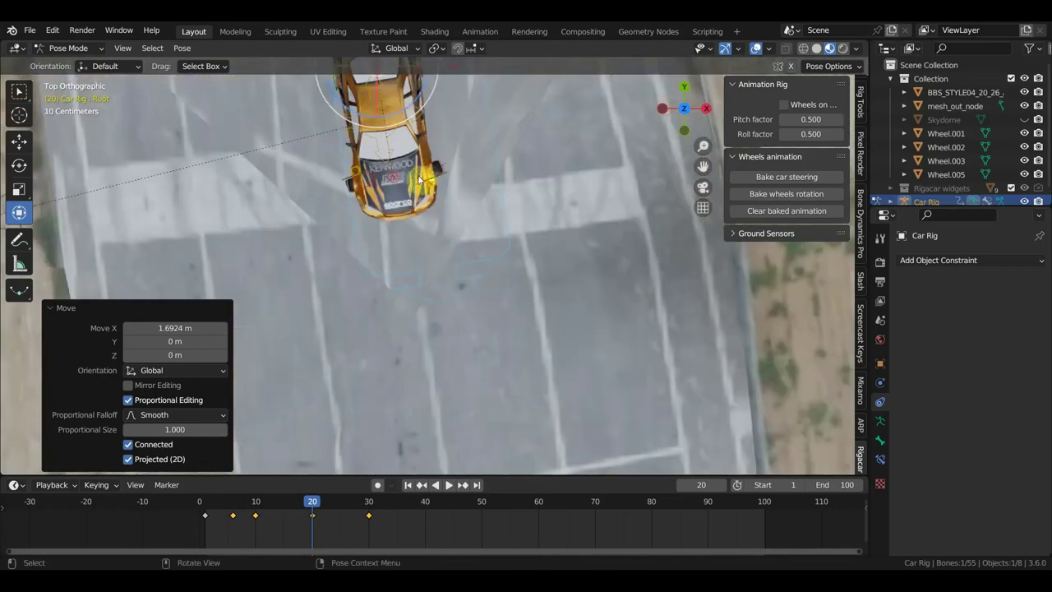
{"action": "scroll", "coordinate": [444, 226], "scroll_direction": "down", "scroll_amount": 5}
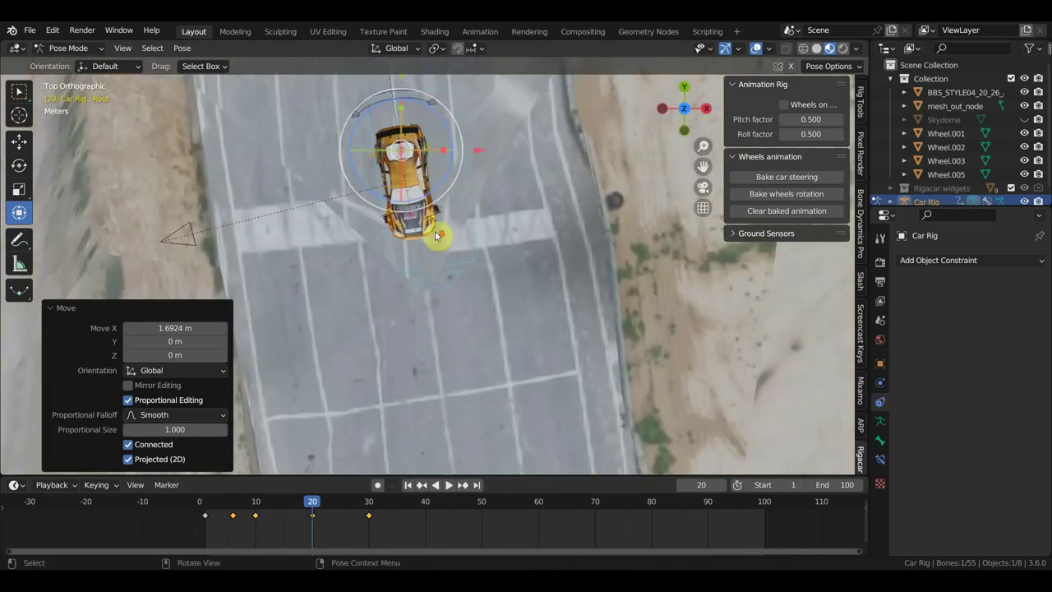
{"action": "scroll", "coordinate": [459, 239], "scroll_direction": "up", "scroll_amount": 3}
Keyframe all rig bones at frame 20, then play and scrub back through the animation.
{"action": "key", "text": "a"}
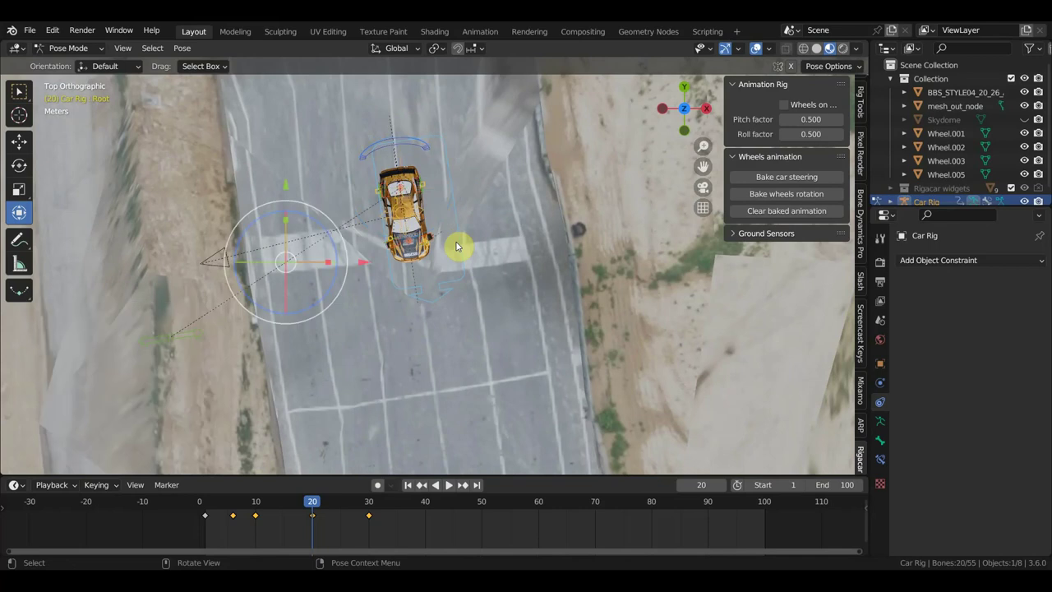
{"action": "key", "text": "i"}
{"action": "left_click", "coordinate": [455, 241]}
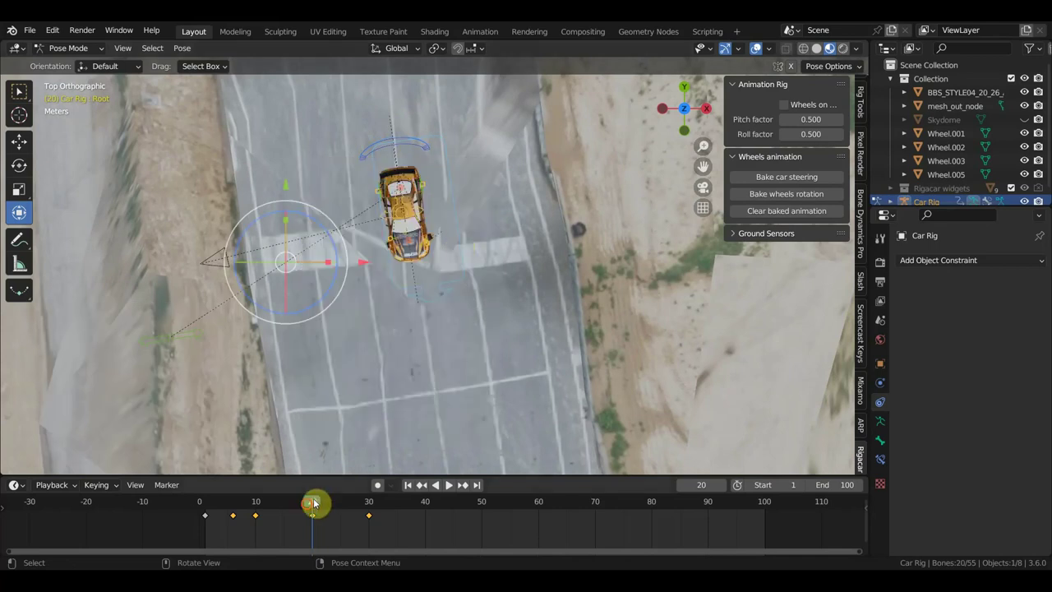
{"action": "key", "text": "space"}
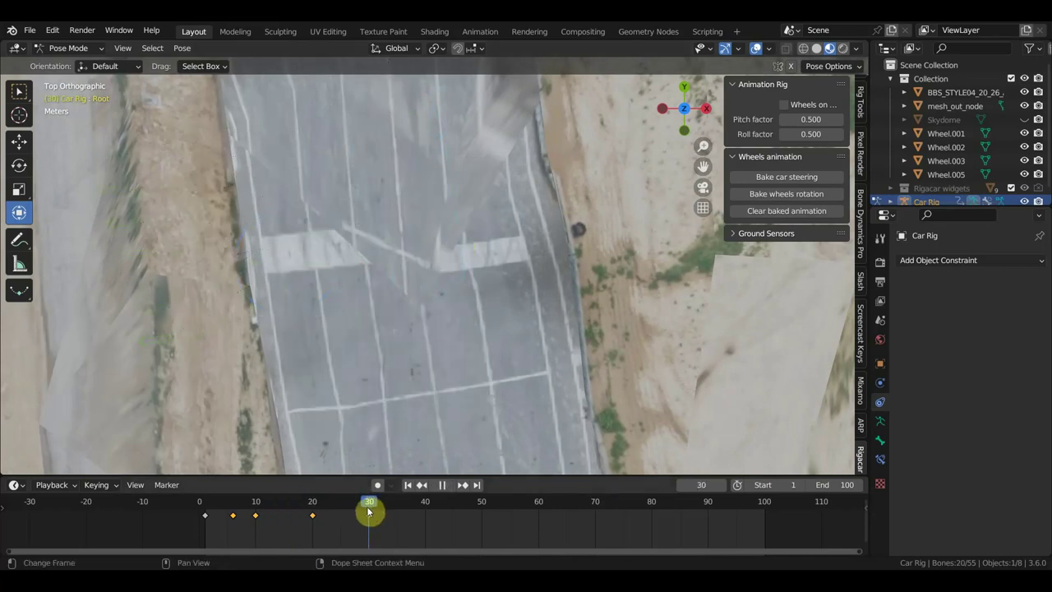
{"action": "mouse_move", "coordinate": [368, 511]}
{"action": "left_mouse_down"}
{"action": "mouse_move", "coordinate": [219, 510]}
{"action": "mouse_move", "coordinate": [283, 510]}
{"action": "left_mouse_up"}
Switch to the camera view and return the animation to frame 1.
{"action": "key", "text": "KP_0"}
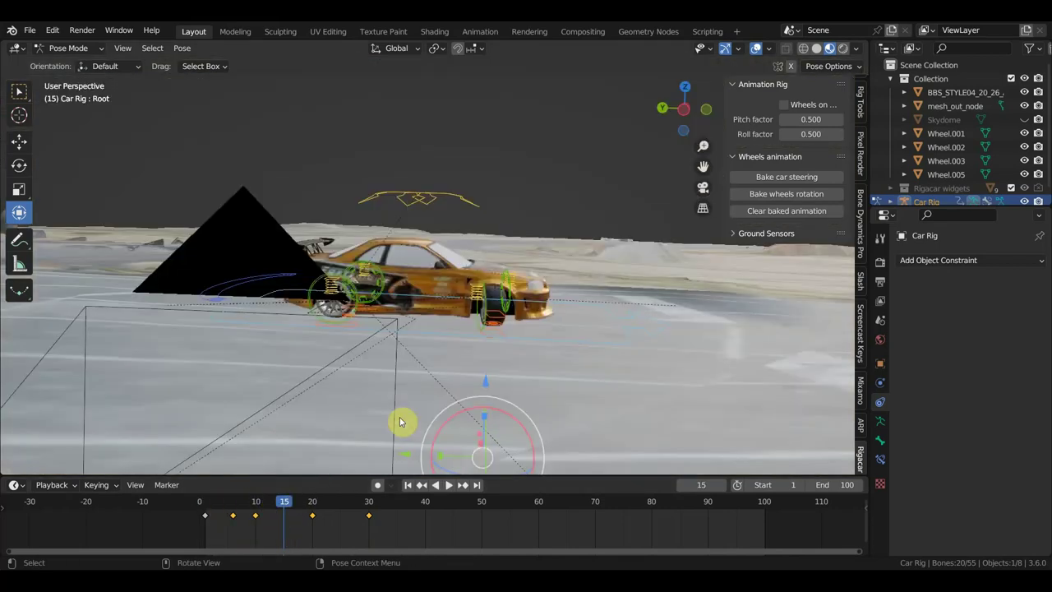
{"action": "key", "text": "space"}
{"action": "left_click", "coordinate": [204, 510]}
{"action": "key", "text": "space"}
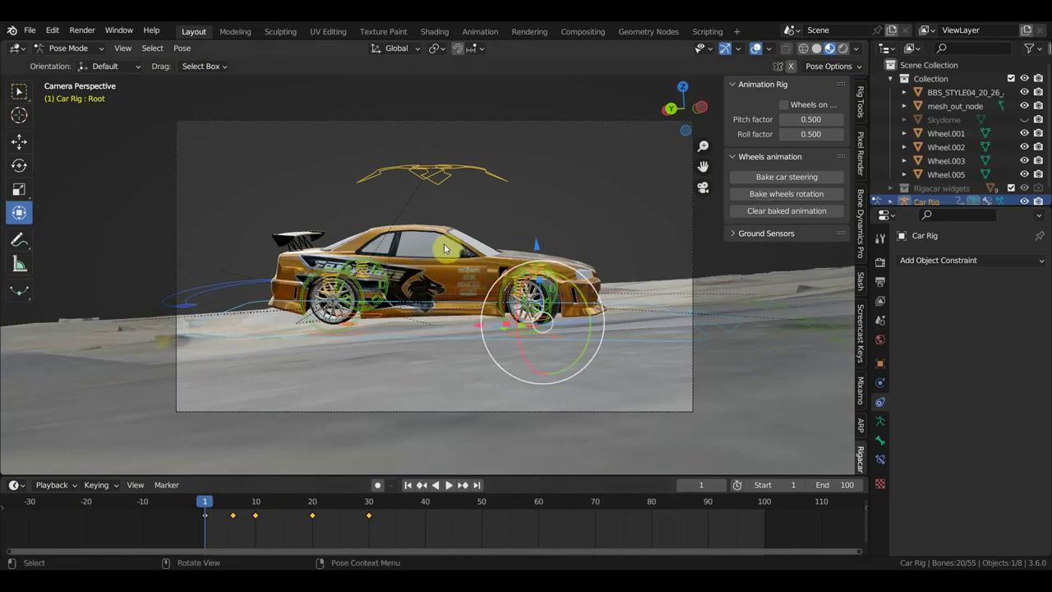
Turn the car -5.42° and lower it slightly, keyframing location and rotation at frame 1.
{"action": "left_click_drag", "start_coordinate": [557, 260], "coordinate": [566, 264]}
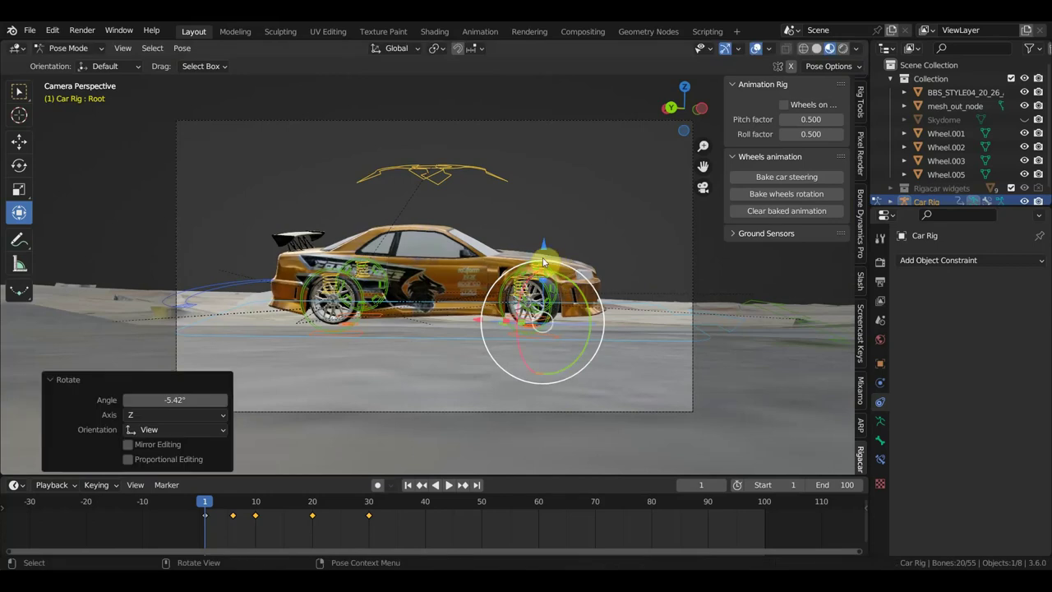
{"action": "key", "text": "g"}
{"action": "key", "text": "z"}
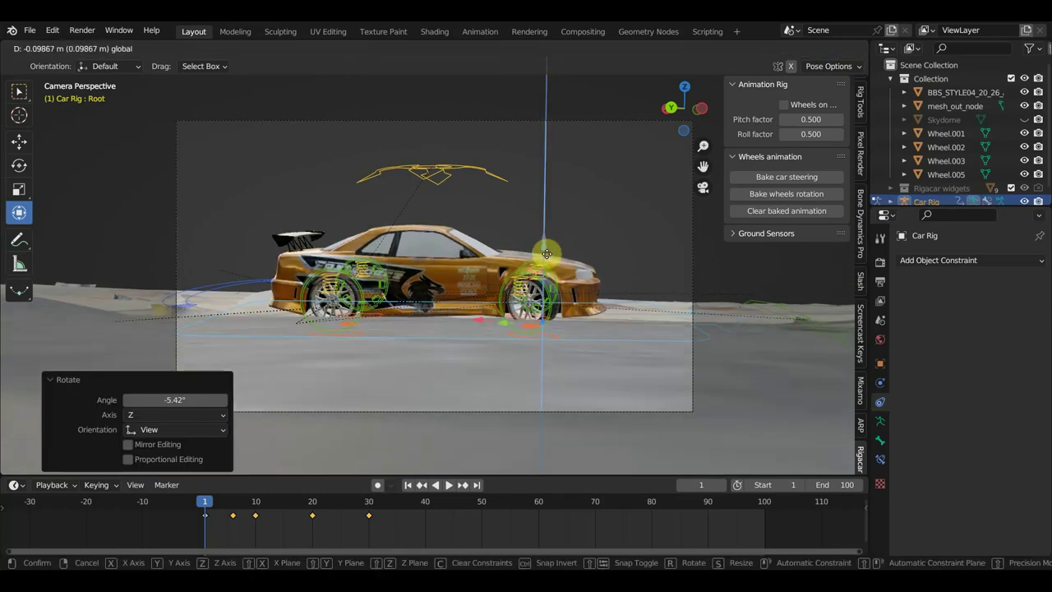
{"action": "left_click", "coordinate": [548, 258]}
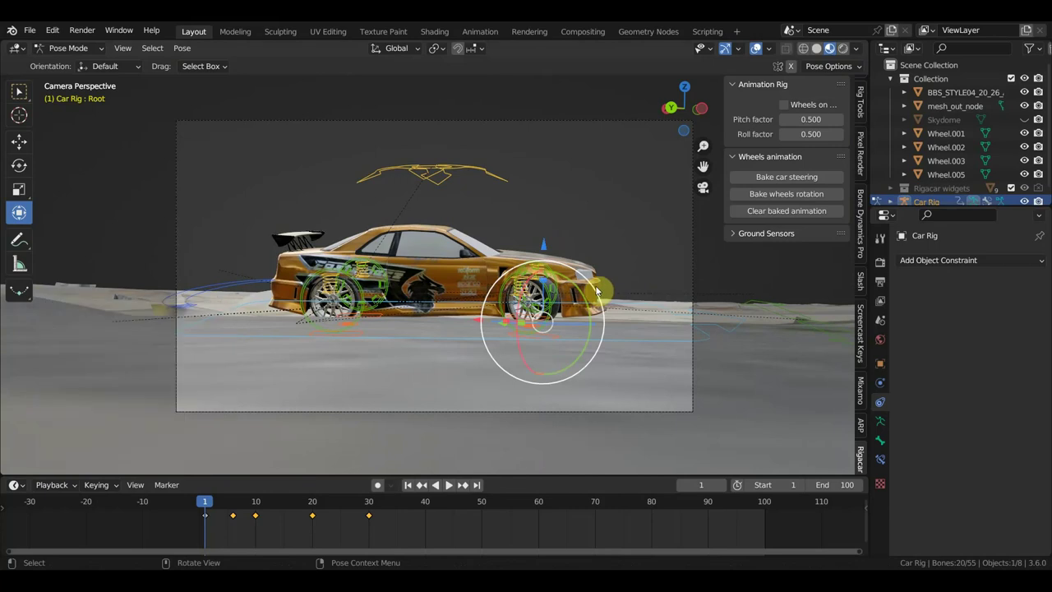
{"action": "key", "text": "i"}
{"action": "left_click", "coordinate": [581, 286]}
{"action": "left_click", "coordinate": [233, 502]}
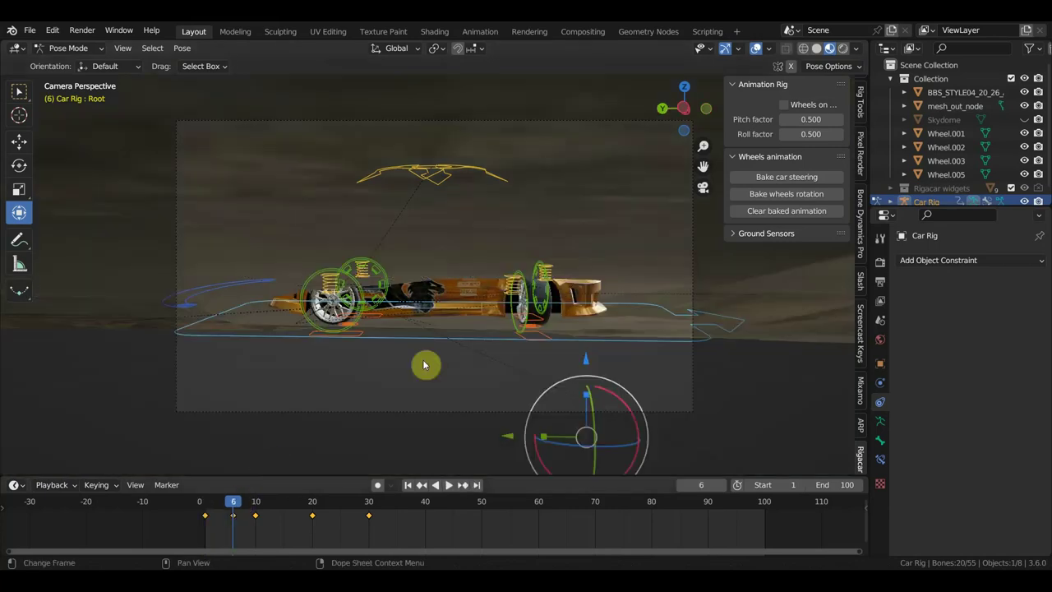
{"action": "key", "text": "g"}
{"action": "key", "text": "z"}
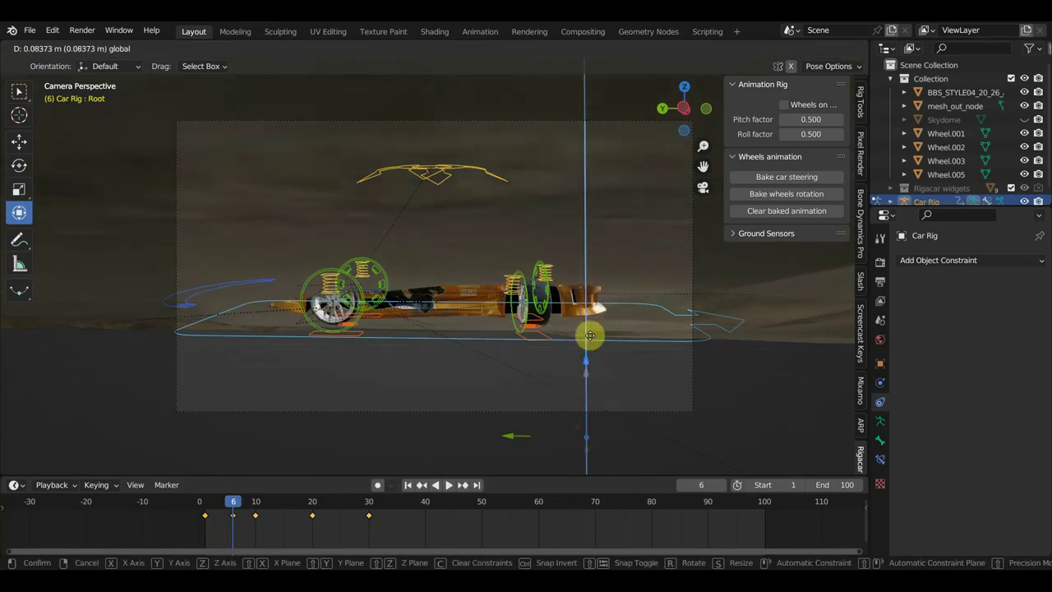
Raise the car rig 0.535 m at frame 6 and keyframe its location and rotation.
{"action": "left_click", "coordinate": [609, 284]}
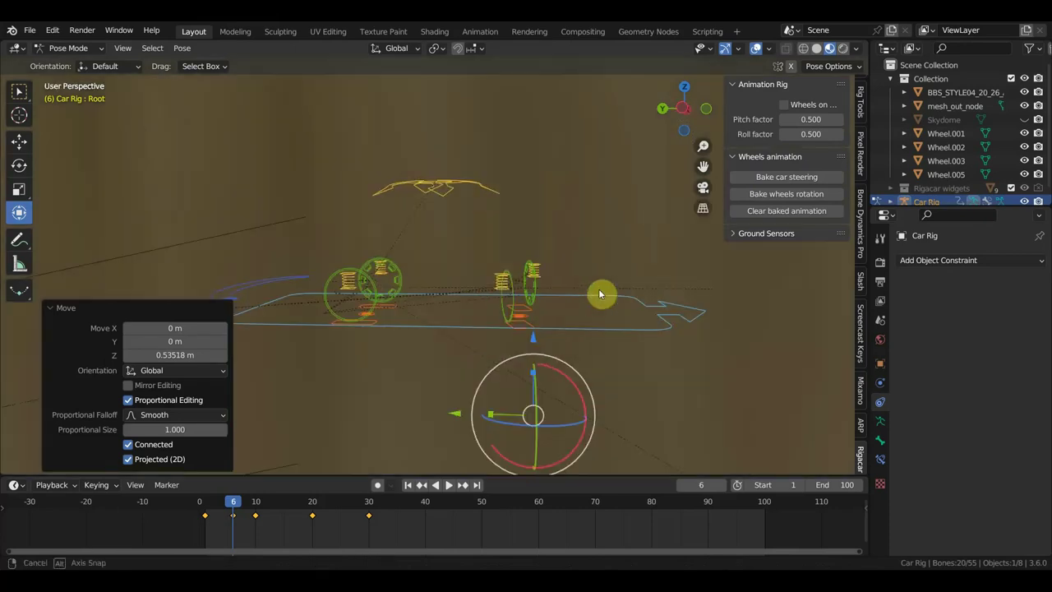
{"action": "middle_click_drag", "start_coordinate": [613, 290], "coordinate": [459, 300]}
{"action": "mouse_move", "coordinate": [564, 300]}
{"action": "middle_mouse_down"}
{"action": "mouse_move", "coordinate": [554, 313]}
{"action": "mouse_move", "coordinate": [563, 308]}
{"action": "middle_mouse_up"}
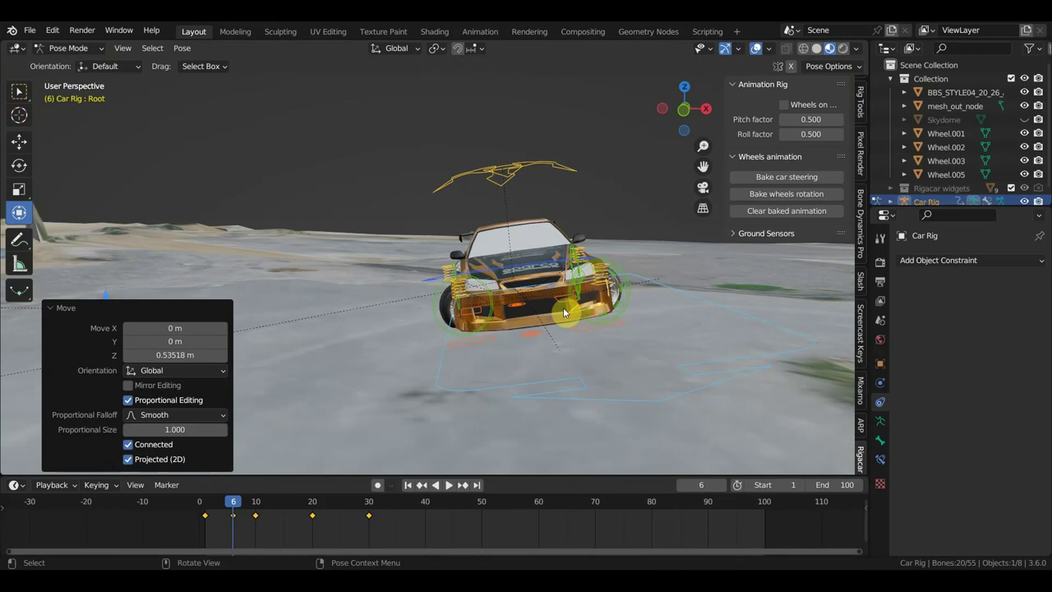
{"action": "key", "text": "i"}
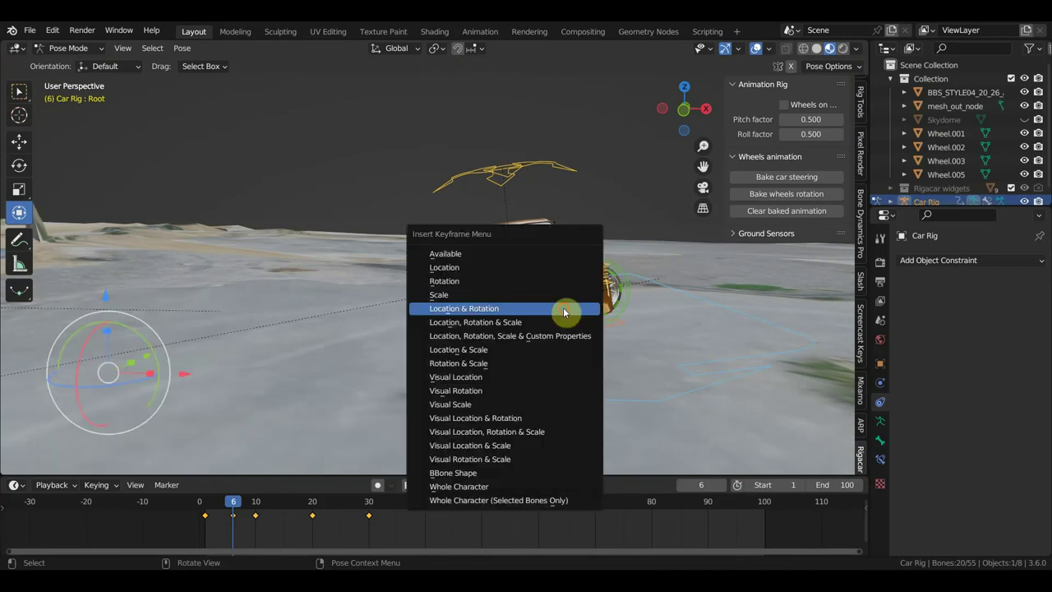
{"action": "left_click", "coordinate": [564, 312]}
{"action": "left_click", "coordinate": [256, 503]}
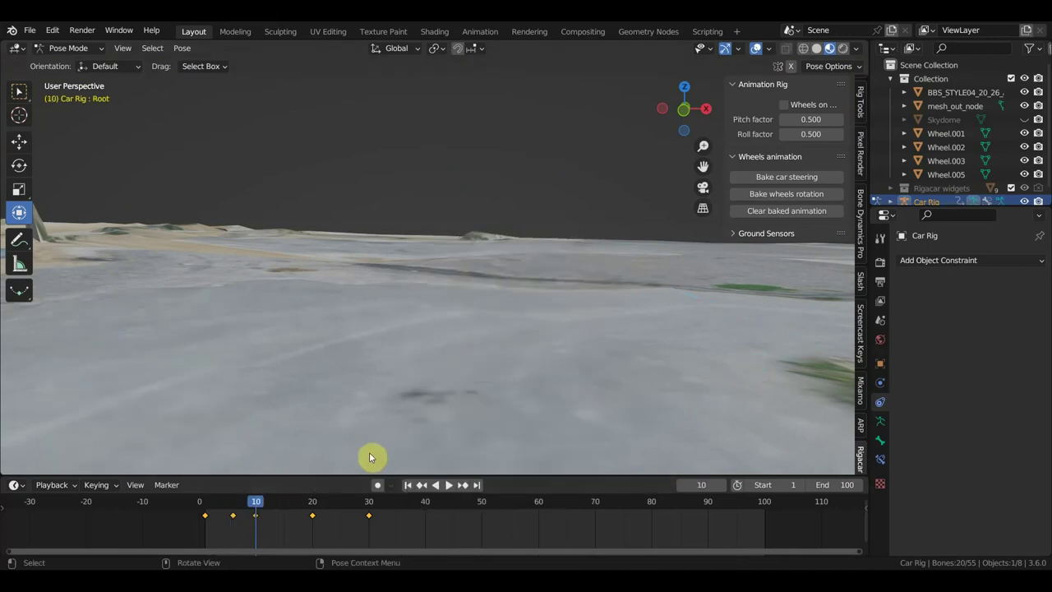
{"action": "key", "text": "KP_0"}
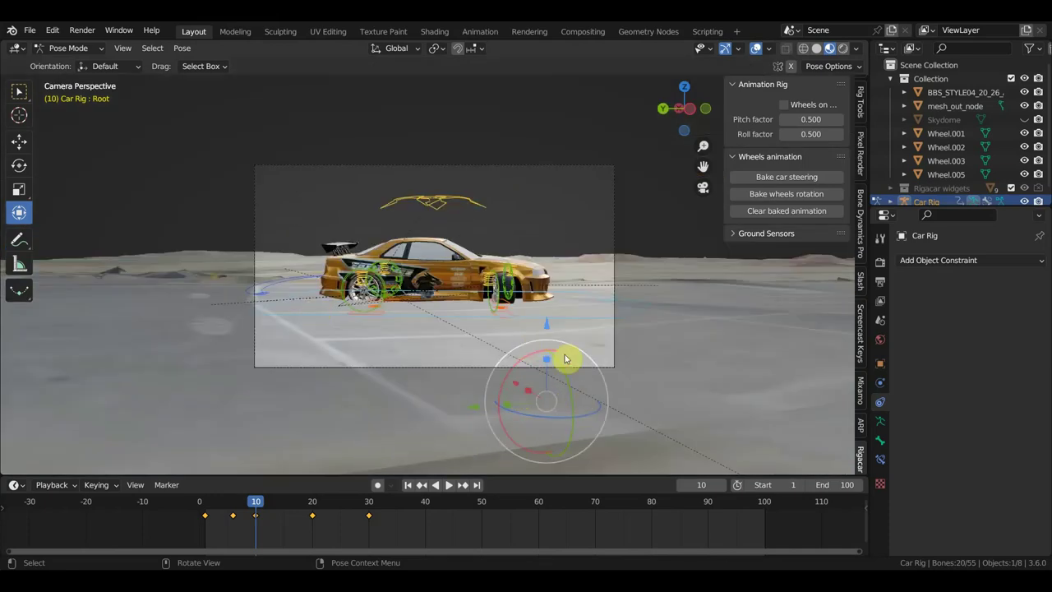
Adjust the car's height at frame 10, keyframe it, then review frames 20 and 30.
{"action": "left_click_drag", "start_coordinate": [541, 329], "coordinate": [540, 314]}
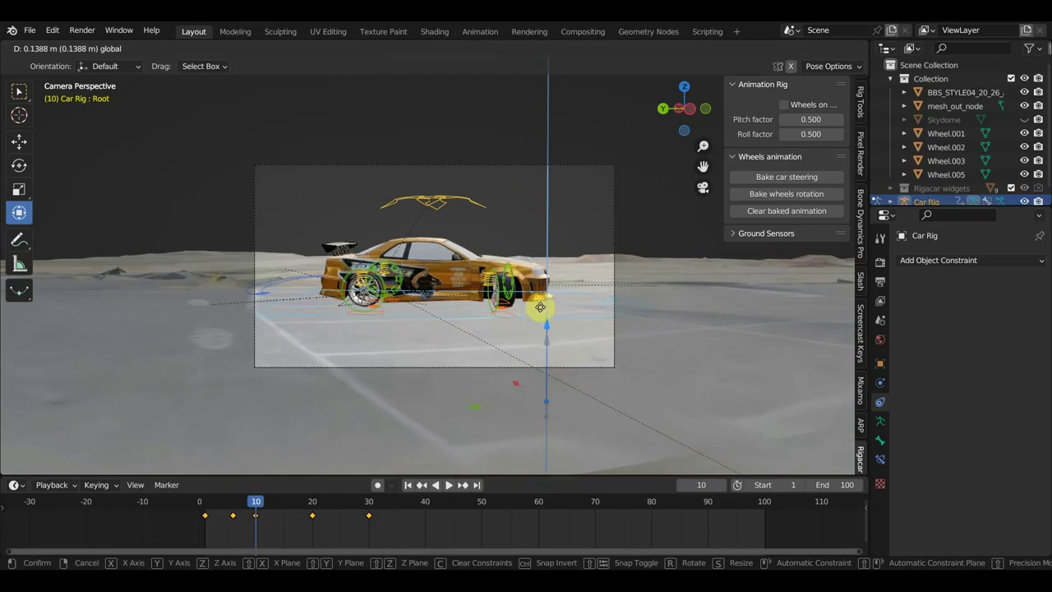
{"action": "left_click_drag", "start_coordinate": [540, 315], "coordinate": [540, 304]}
{"action": "scroll", "coordinate": [481, 328], "scroll_direction": "up", "scroll_amount": 1}
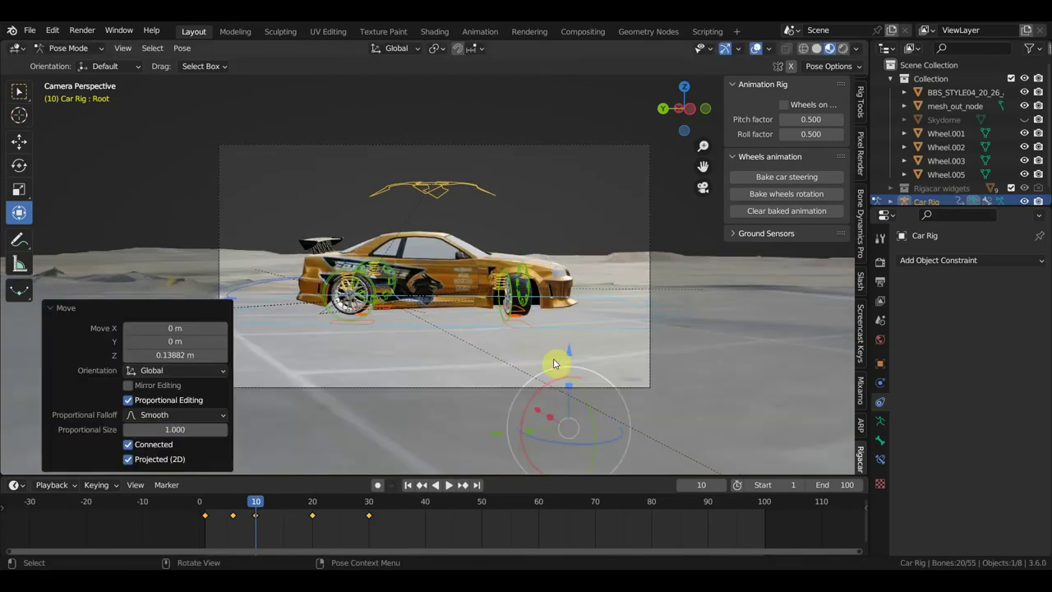
{"action": "left_click_drag", "start_coordinate": [572, 357], "coordinate": [573, 358]}
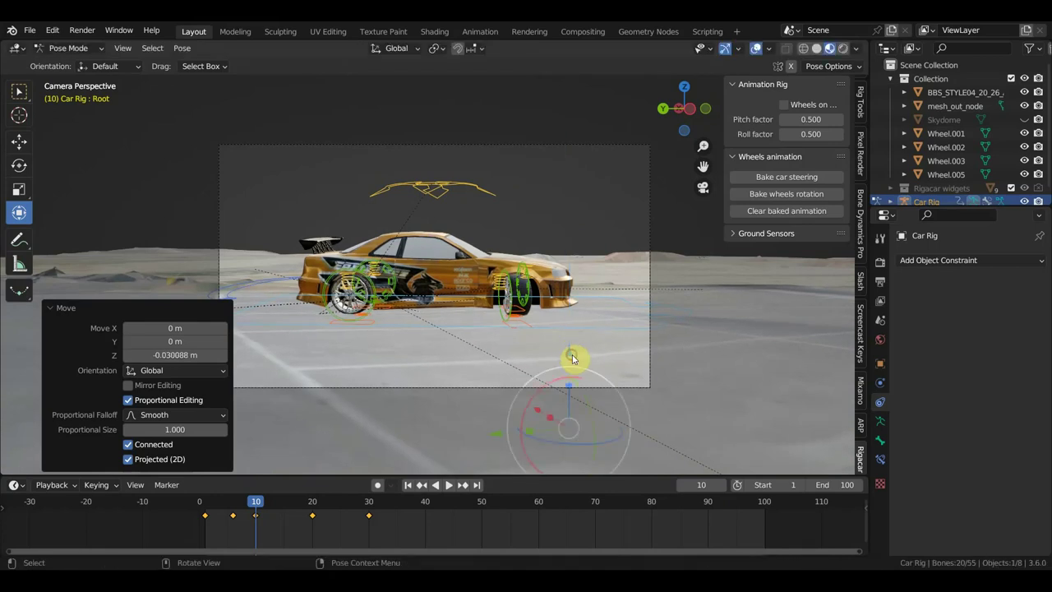
{"action": "key", "text": "i"}
{"action": "left_click", "coordinate": [595, 310]}
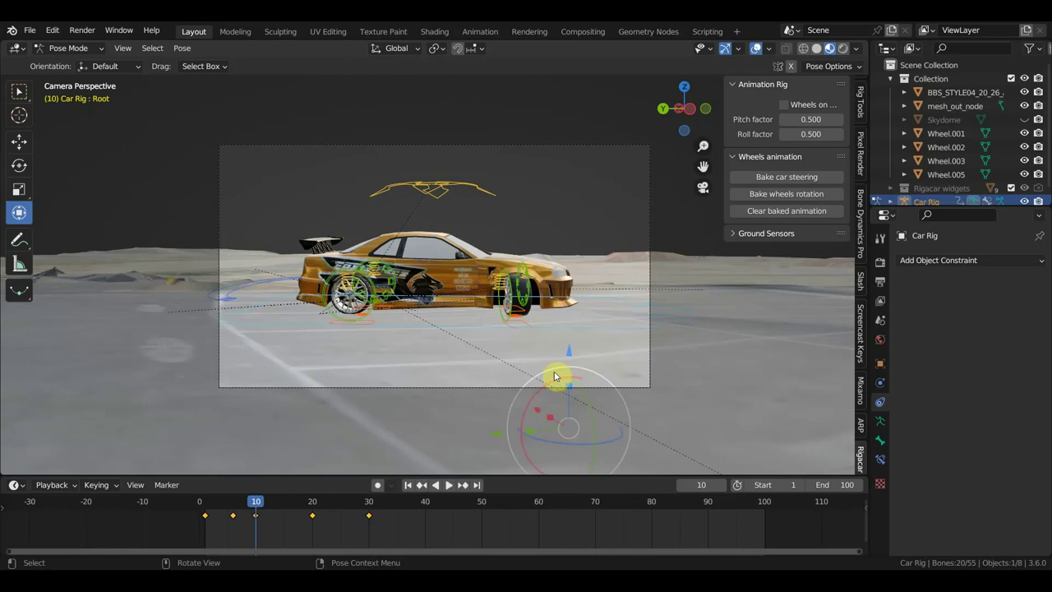
{"action": "left_click", "coordinate": [314, 503]}
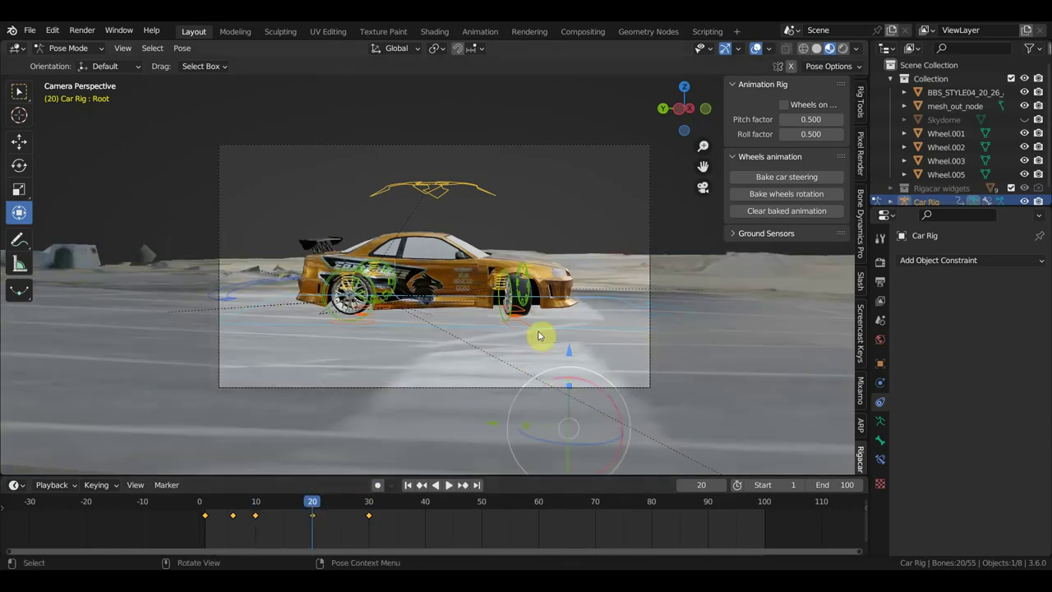
{"action": "left_click", "coordinate": [370, 502]}
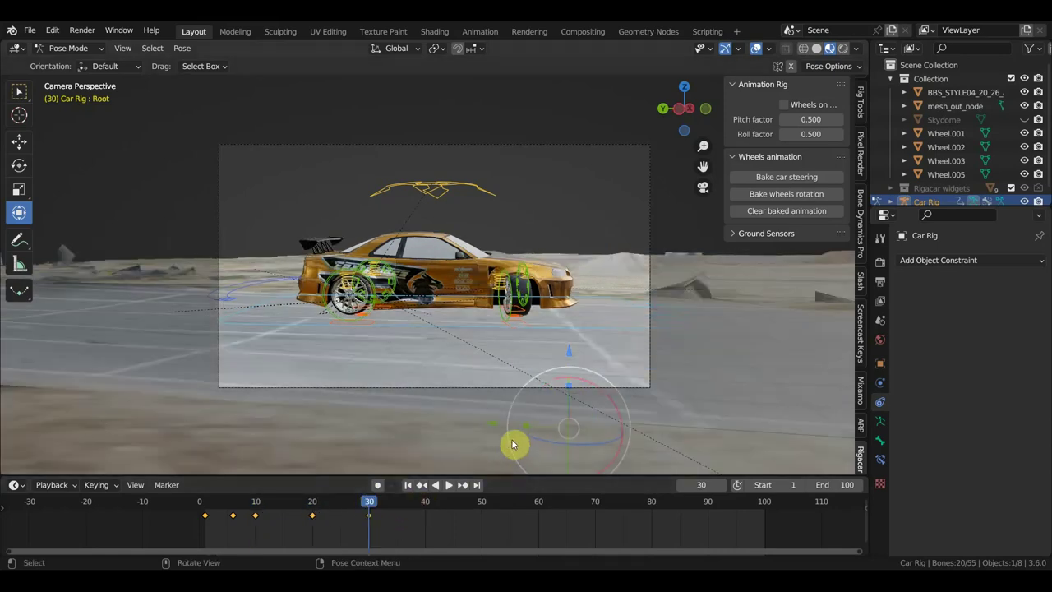
{"action": "mouse_move", "coordinate": [387, 506]}
{"action": "left_mouse_down"}
{"action": "mouse_move", "coordinate": [202, 497]}
{"action": "mouse_move", "coordinate": [409, 506]}
{"action": "left_mouse_up"}
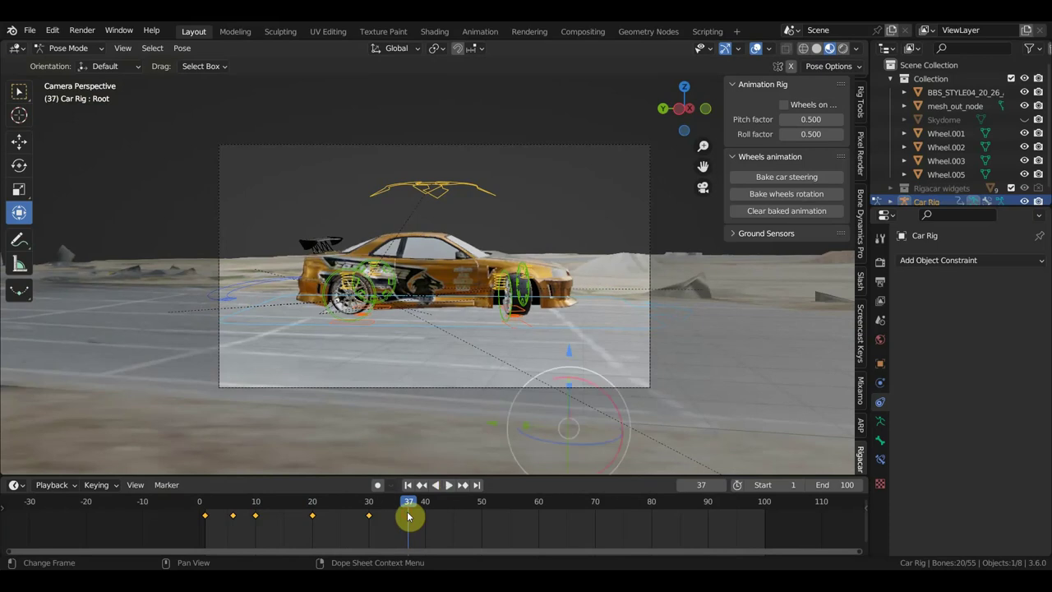
At frame 20, tilt and shift the Suspension bone, then keyframe that pose.
{"action": "left_click", "coordinate": [448, 195]}
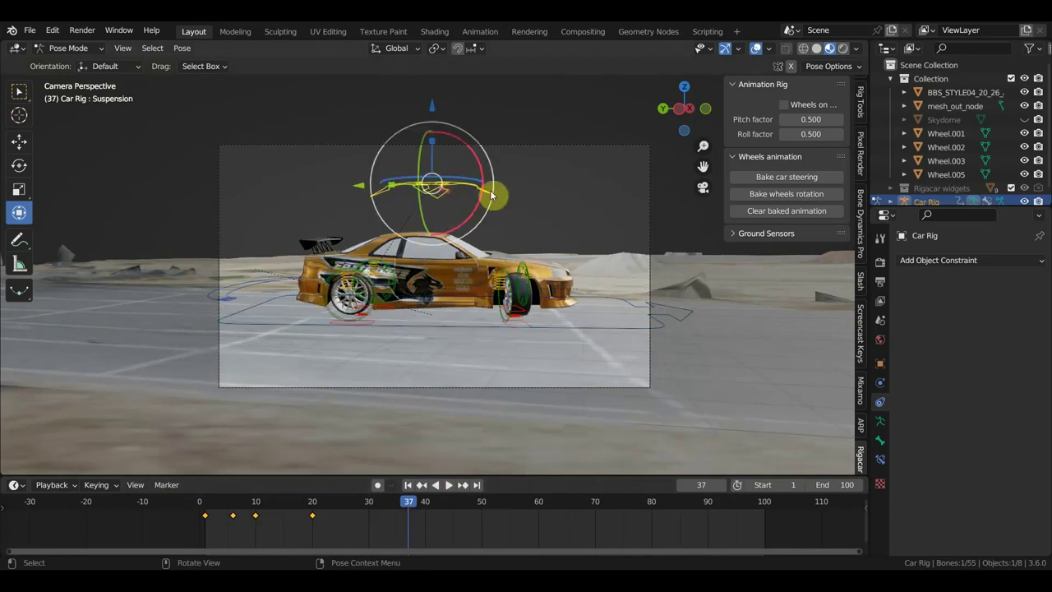
{"action": "left_click", "coordinate": [313, 502]}
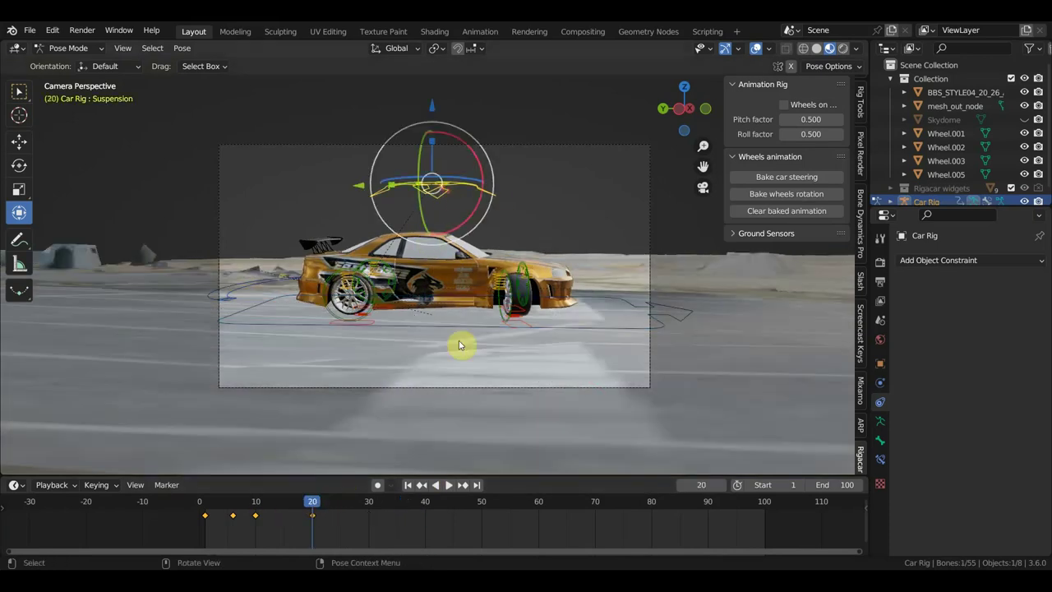
{"action": "key", "text": "r"}
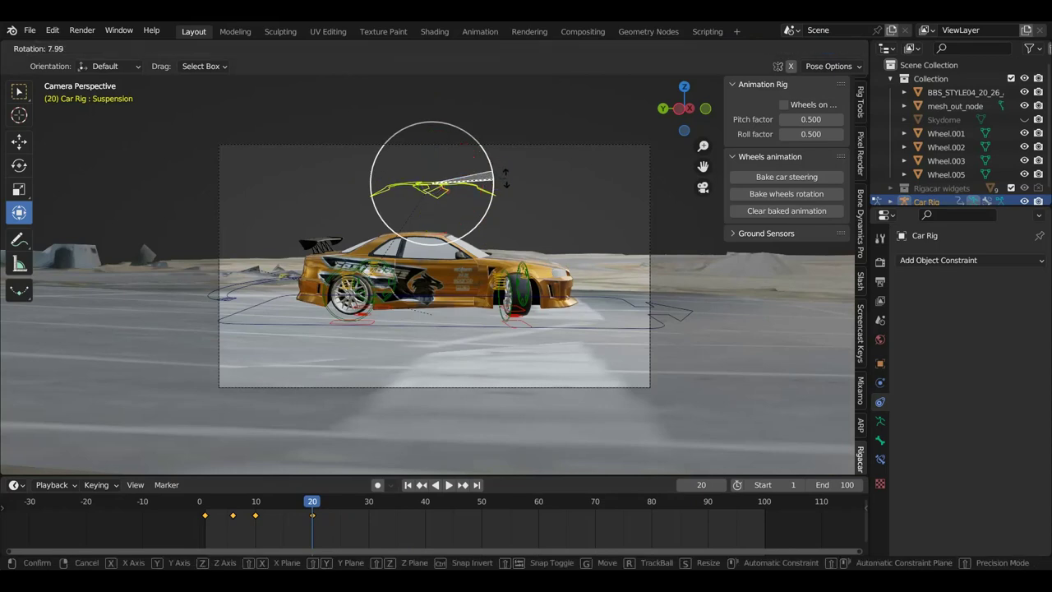
{"action": "left_click", "coordinate": [493, 167]}
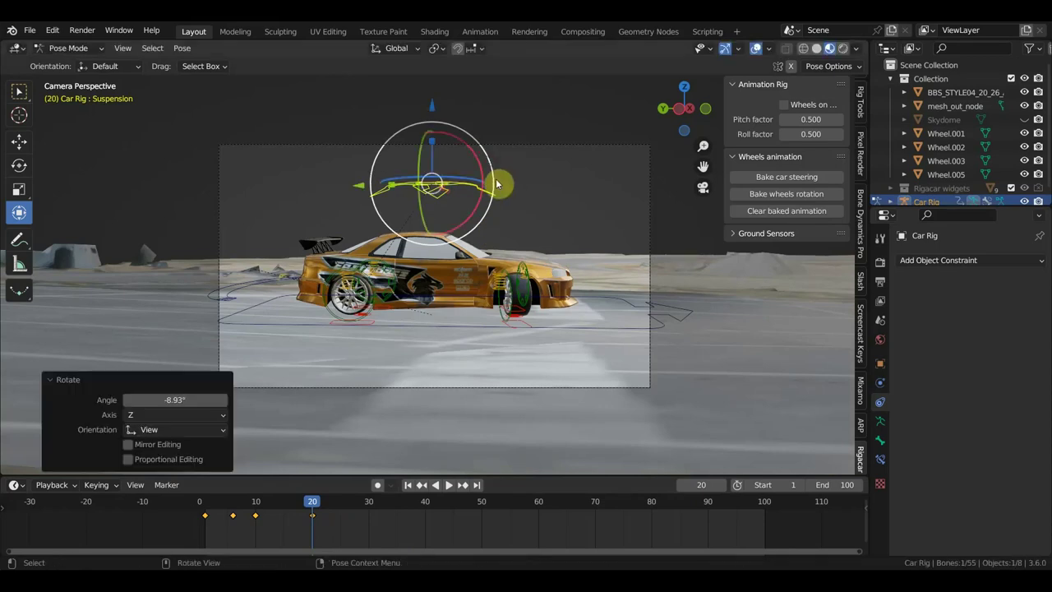
{"action": "left_click_drag", "start_coordinate": [374, 184], "coordinate": [351, 188]}
{"action": "key", "text": "i"}
{"action": "left_click", "coordinate": [350, 186]}
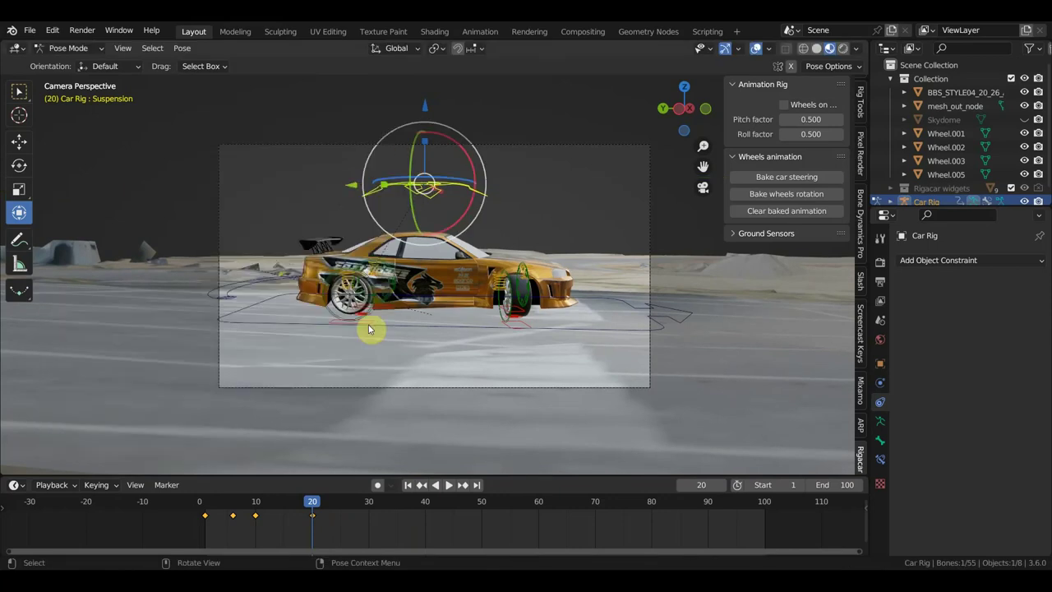
At frame 10, move the Suspension bone along Y and key its location and rotation.
{"action": "left_click", "coordinate": [257, 503]}
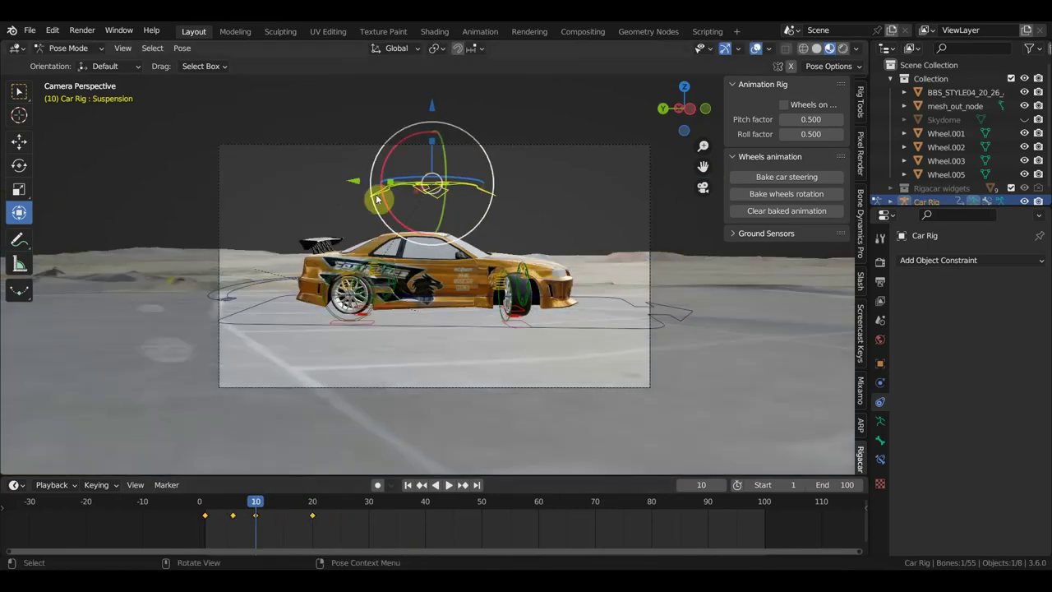
{"action": "left_click_drag", "start_coordinate": [356, 181], "coordinate": [370, 187]}
{"action": "key", "text": "i"}
{"action": "left_click", "coordinate": [370, 191]}
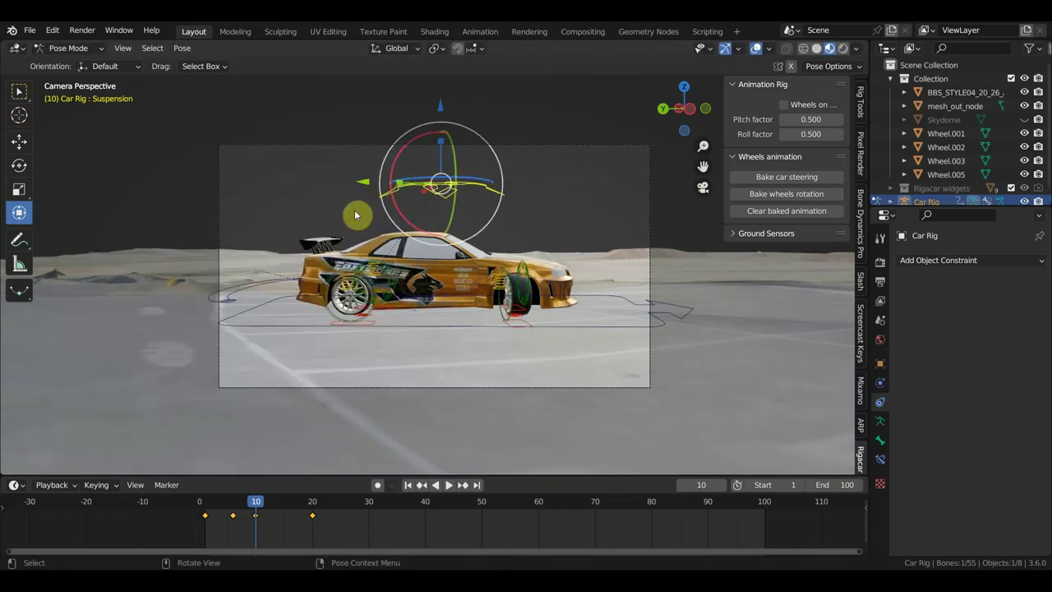
{"action": "key", "text": "i"}
{"action": "left_click", "coordinate": [368, 186]}
At frame 31, move the Suspension bone along X and rotate it to tilt the body.
{"action": "left_click", "coordinate": [374, 507]}
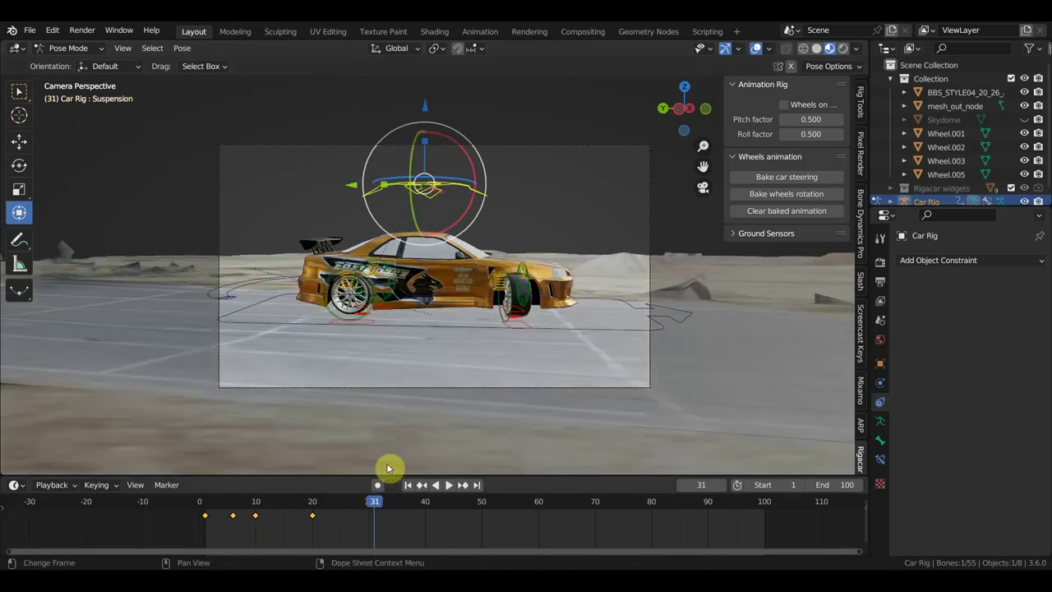
{"action": "left_click", "coordinate": [450, 327]}
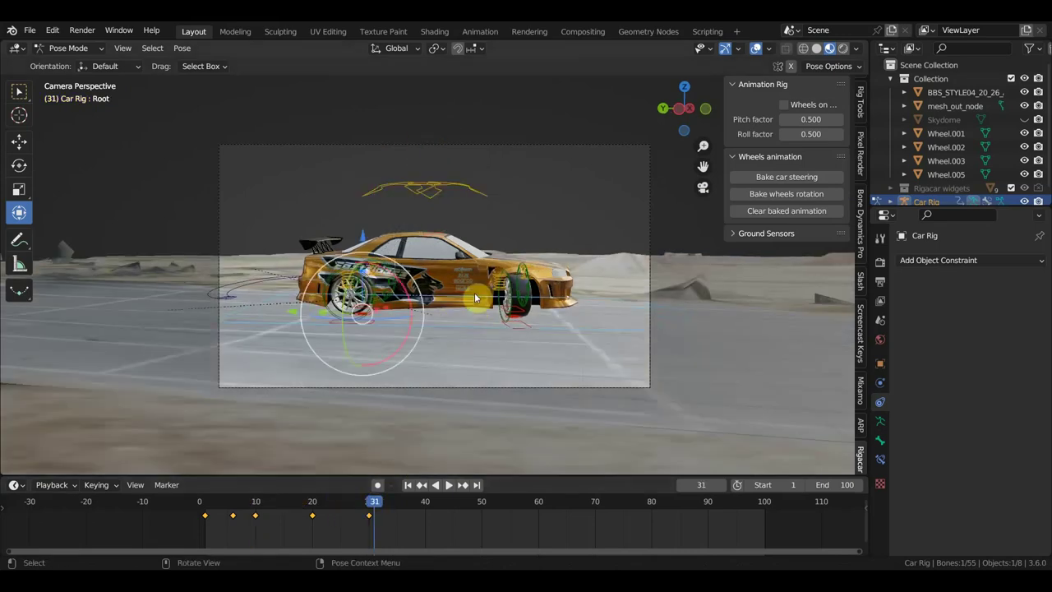
{"action": "left_click", "coordinate": [431, 193]}
{"action": "mouse_move", "coordinate": [434, 223]}
{"action": "middle_mouse_down"}
{"action": "mouse_move", "coordinate": [348, 248]}
{"action": "mouse_move", "coordinate": [486, 291]}
{"action": "mouse_move", "coordinate": [447, 291]}
{"action": "middle_mouse_up"}
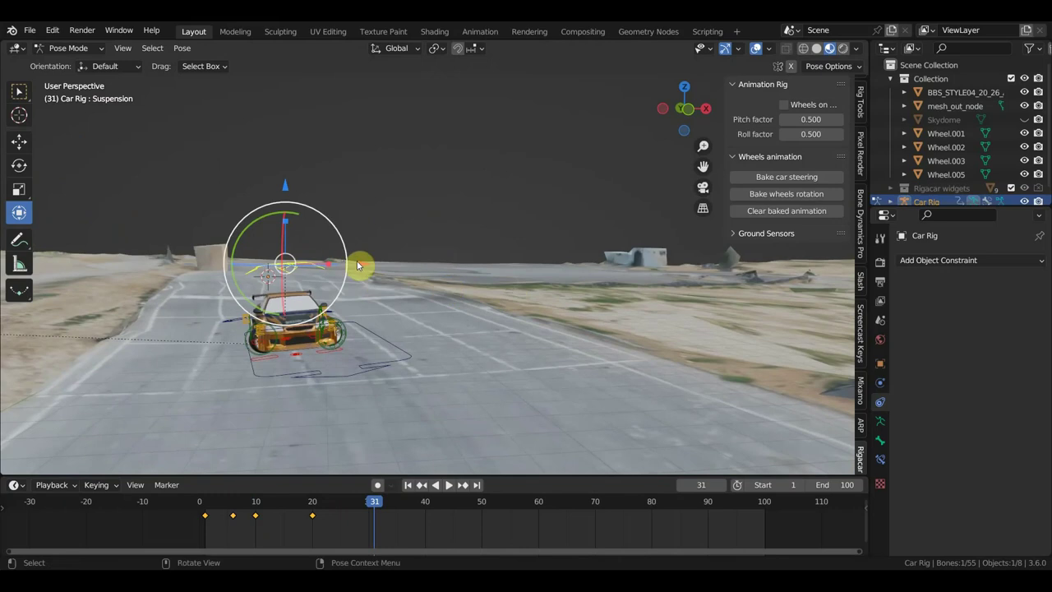
{"action": "mouse_move", "coordinate": [358, 265]}
{"action": "left_mouse_down"}
{"action": "mouse_move", "coordinate": [403, 280]}
{"action": "mouse_move", "coordinate": [387, 275]}
{"action": "left_mouse_up"}
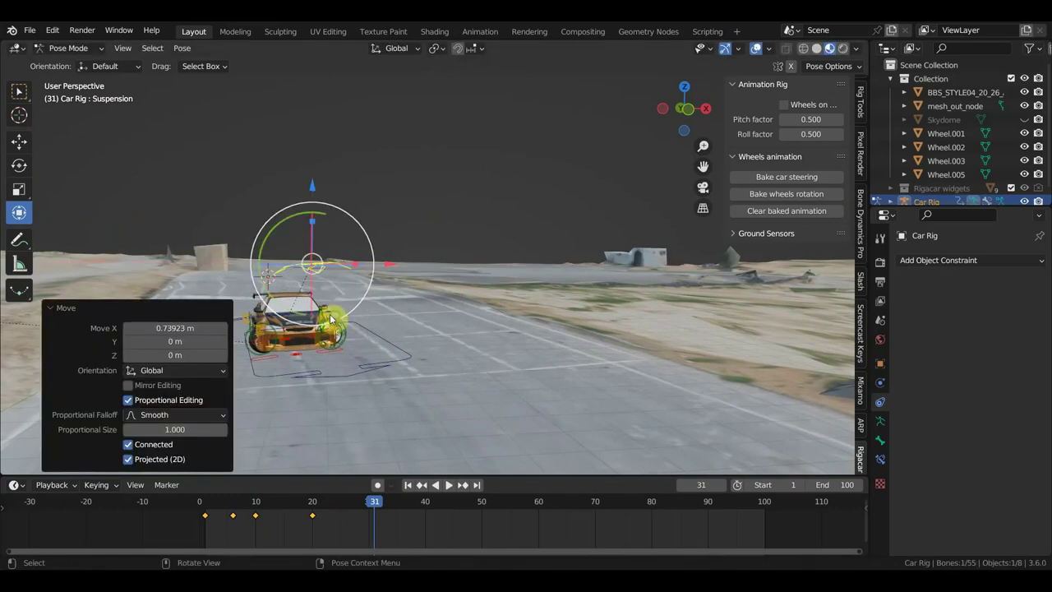
{"action": "middle_click_drag", "start_coordinate": [335, 324], "coordinate": [335, 335]}
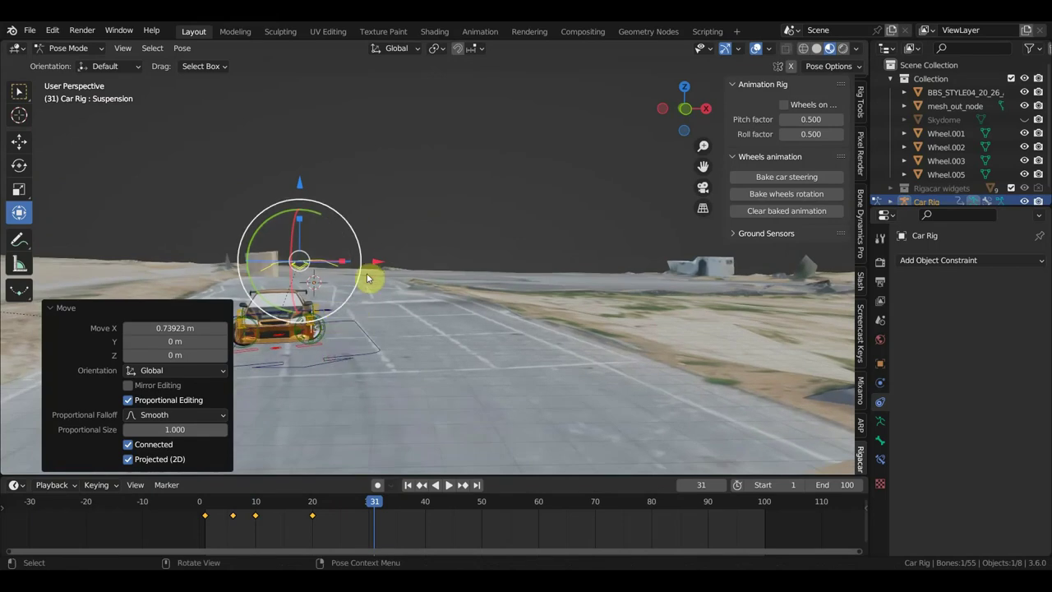
{"action": "left_click_drag", "start_coordinate": [359, 259], "coordinate": [365, 261]}
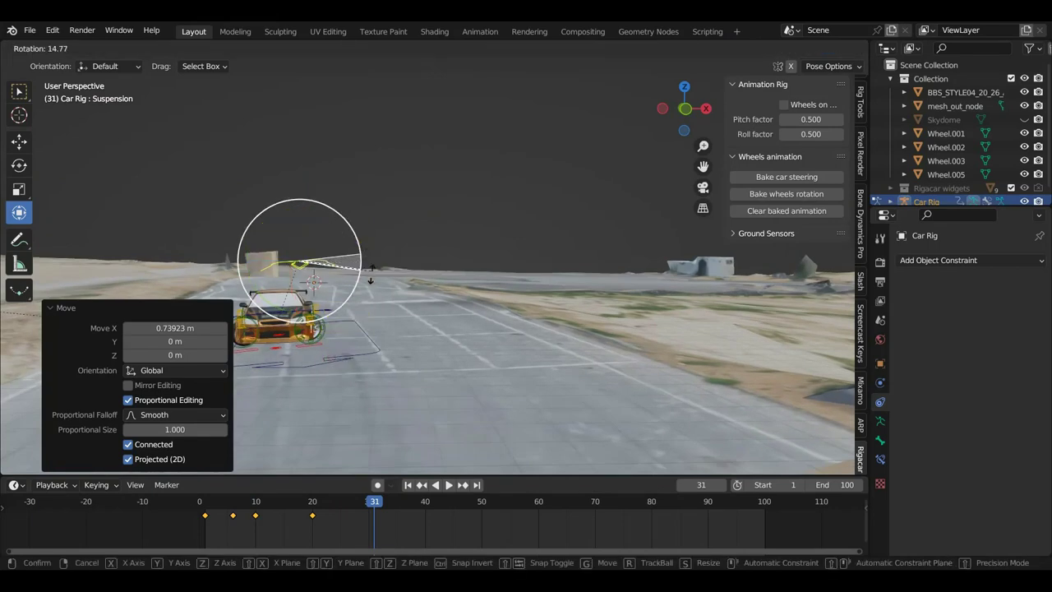
{"action": "left_click", "coordinate": [371, 309]}
Keyframe the Root bone at frame 31 and turn the car by 2.01°.
{"action": "left_click", "coordinate": [362, 352]}
{"action": "key", "text": "i"}
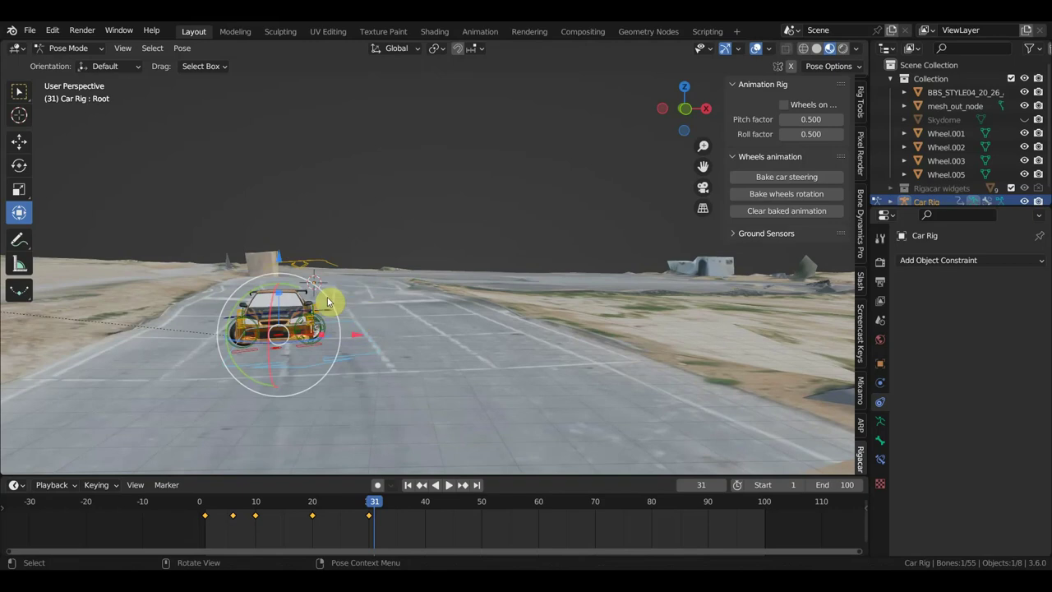
{"action": "left_click_drag", "start_coordinate": [327, 302], "coordinate": [329, 313]}
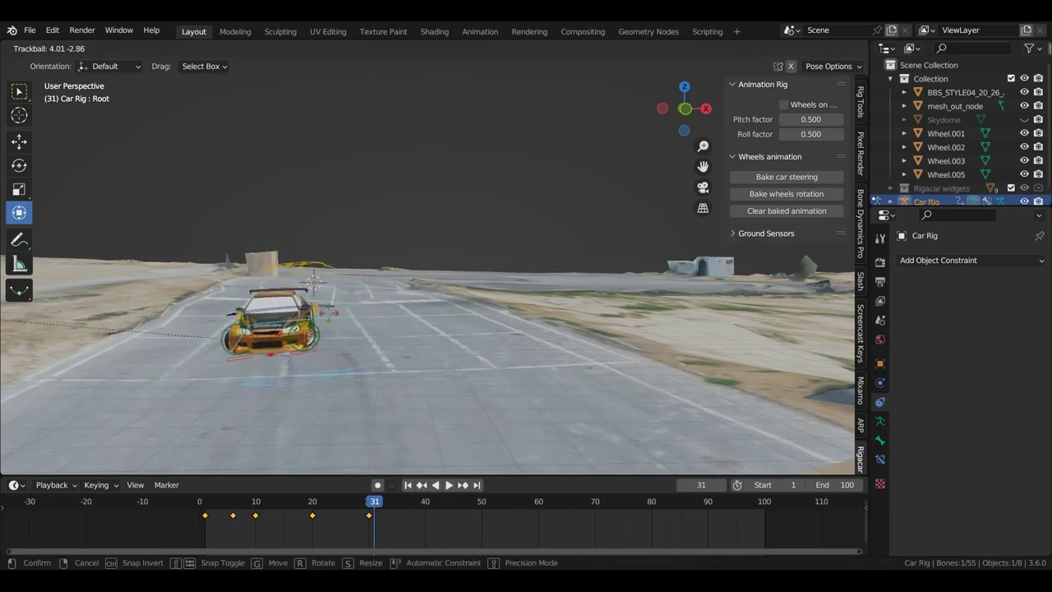
{"action": "left_click", "coordinate": [329, 313]}
{"action": "mouse_move", "coordinate": [329, 312]}
{"action": "middle_mouse_down"}
{"action": "mouse_move", "coordinate": [350, 310]}
{"action": "mouse_move", "coordinate": [333, 304]}
{"action": "middle_mouse_up"}
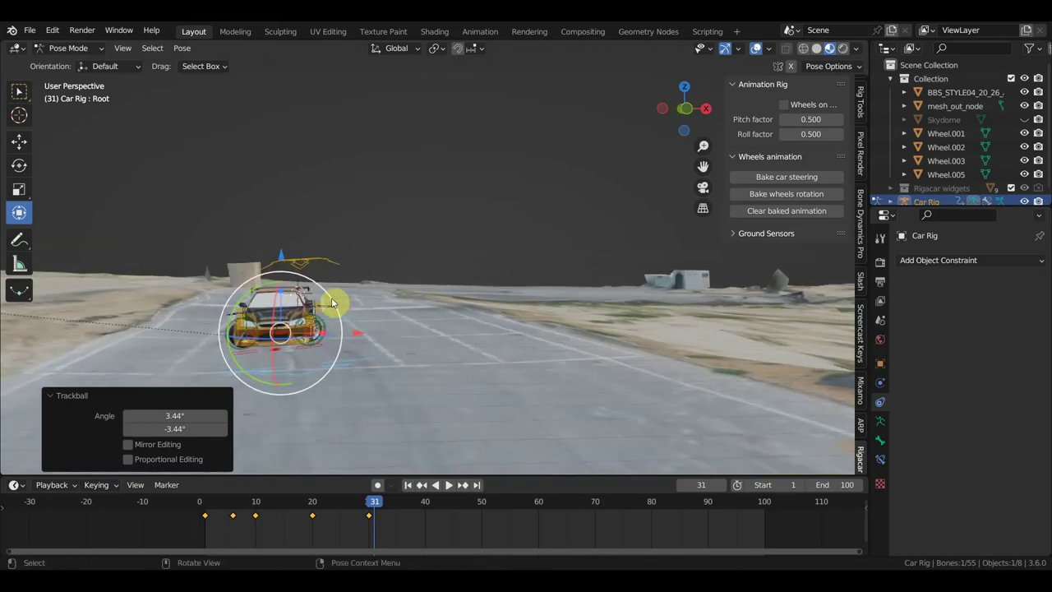
{"action": "left_click_drag", "start_coordinate": [333, 304], "coordinate": [337, 297]}
{"action": "left_click", "coordinate": [338, 297]}
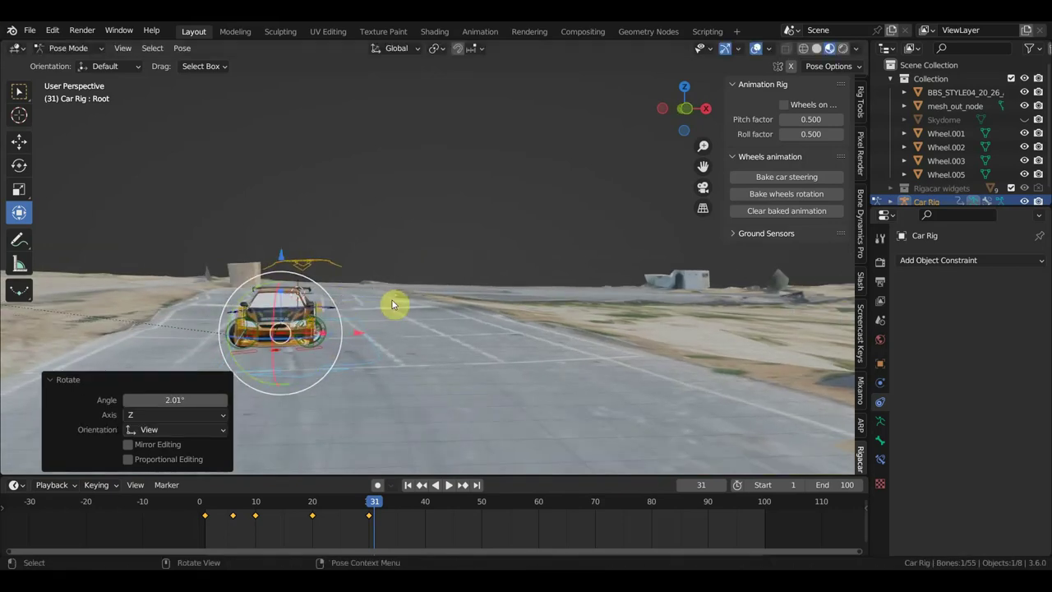
Keyframe all rig bones at frame 31 and preview the drift.
{"action": "key", "text": "a"}
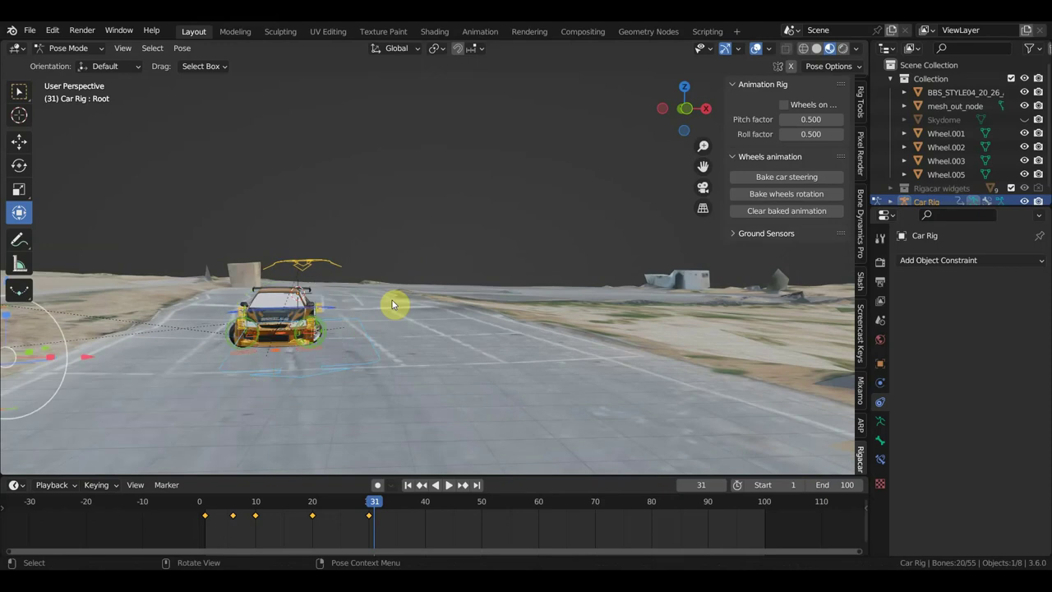
{"action": "key", "text": "i"}
{"action": "left_click", "coordinate": [392, 301]}
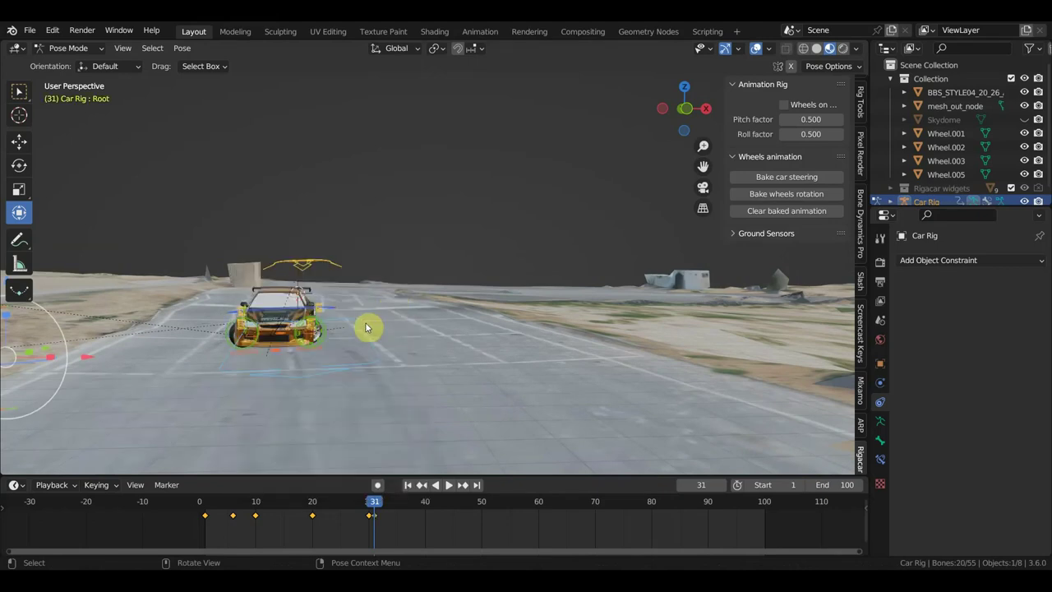
{"action": "key", "text": "space"}
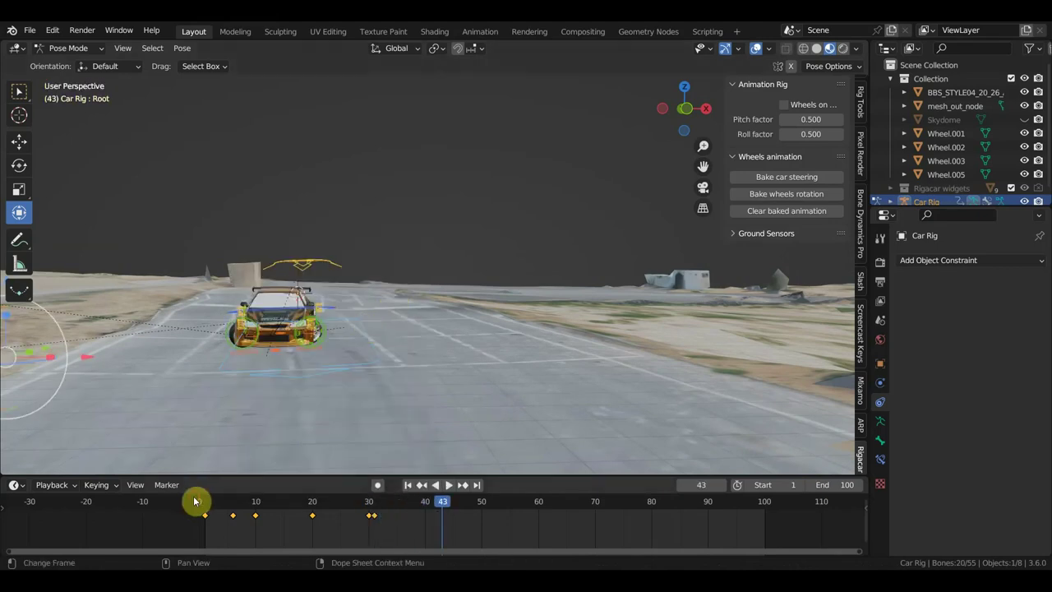
Play back the drift and shift the selected end keyframes to new timings.
{"action": "left_click_drag", "start_coordinate": [195, 501], "coordinate": [235, 496]}
{"action": "key", "text": "space"}
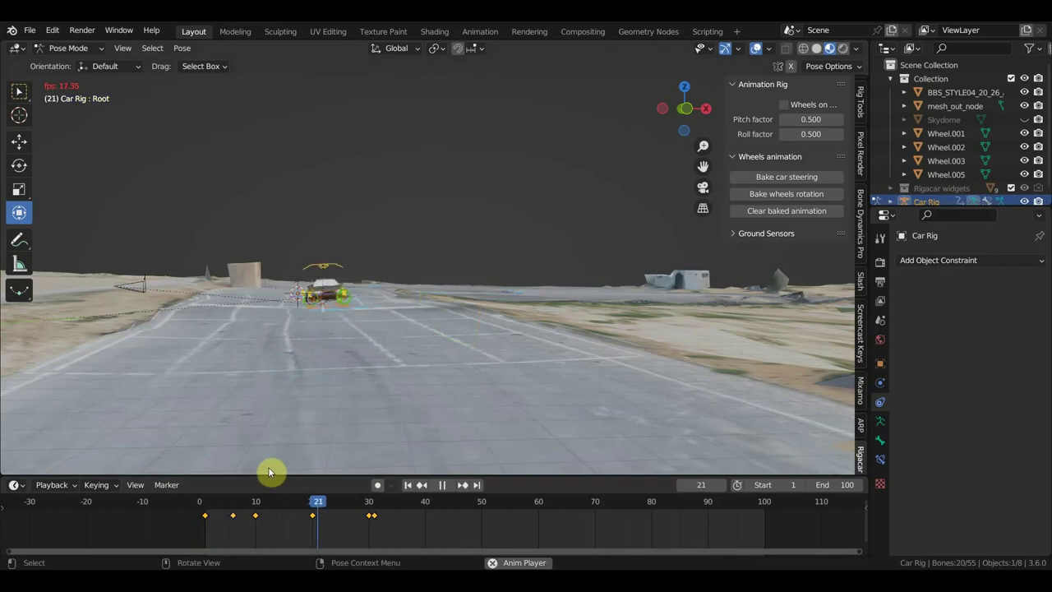
{"action": "key", "text": "space"}
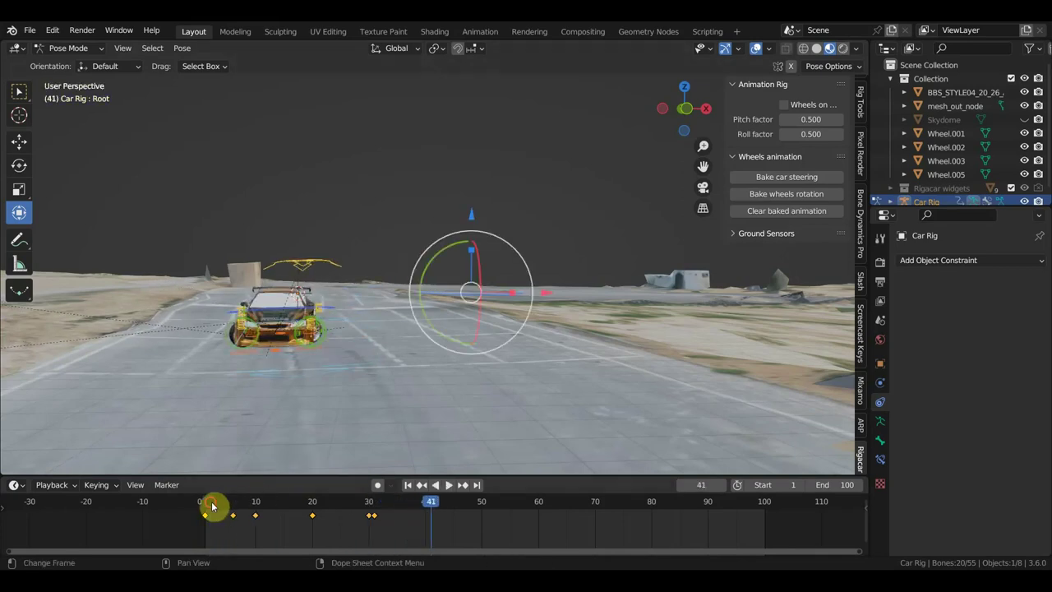
{"action": "left_click_drag", "start_coordinate": [211, 506], "coordinate": [365, 542]}
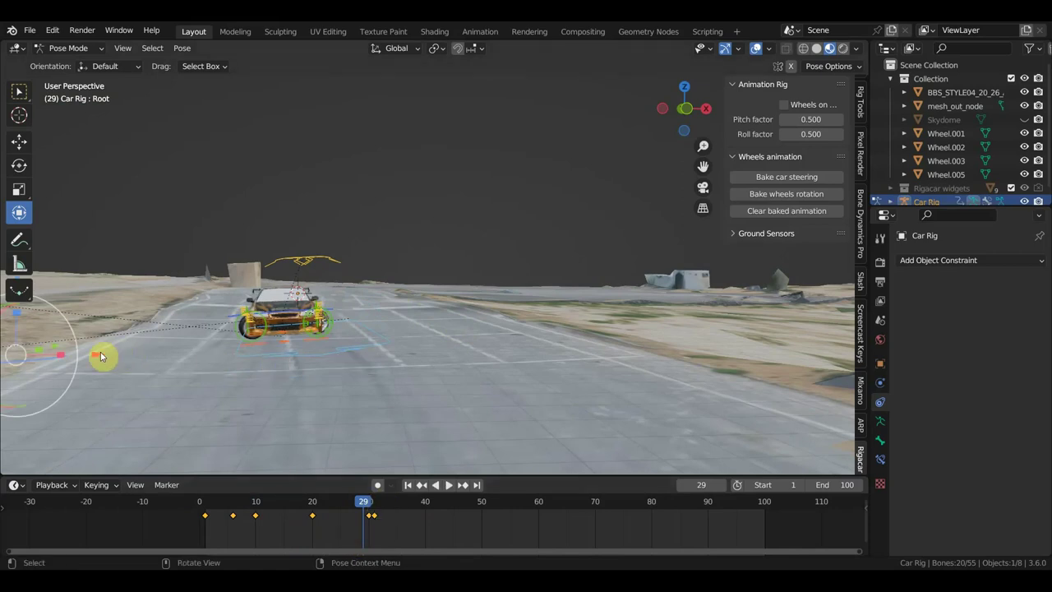
{"action": "key", "text": "g"}
{"action": "left_click", "coordinate": [377, 524]}
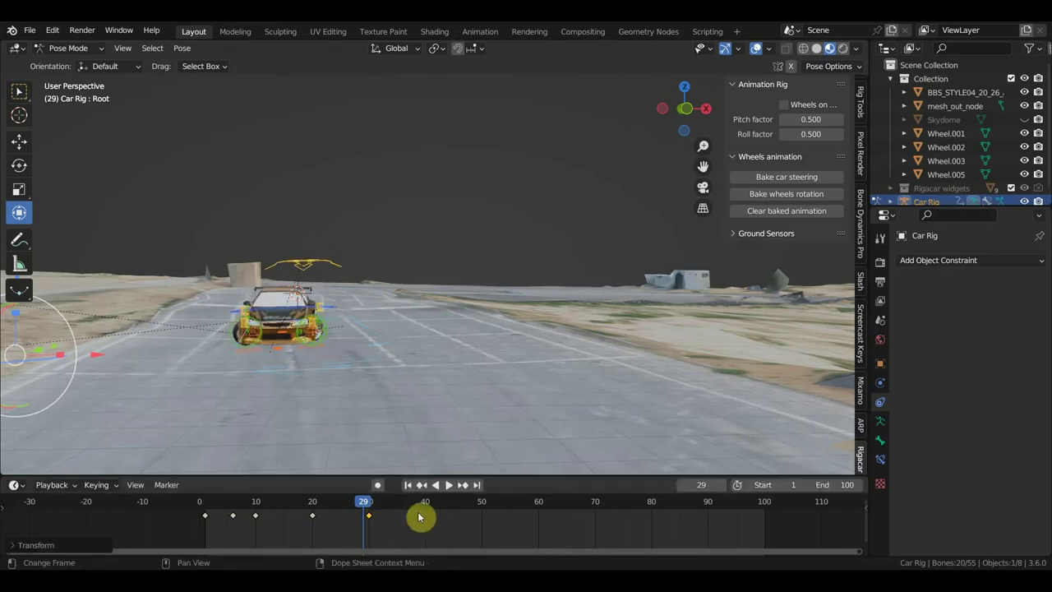
At frame 25, slide the car 0.52 m along X and key its location and rotation.
{"action": "left_click", "coordinate": [342, 513]}
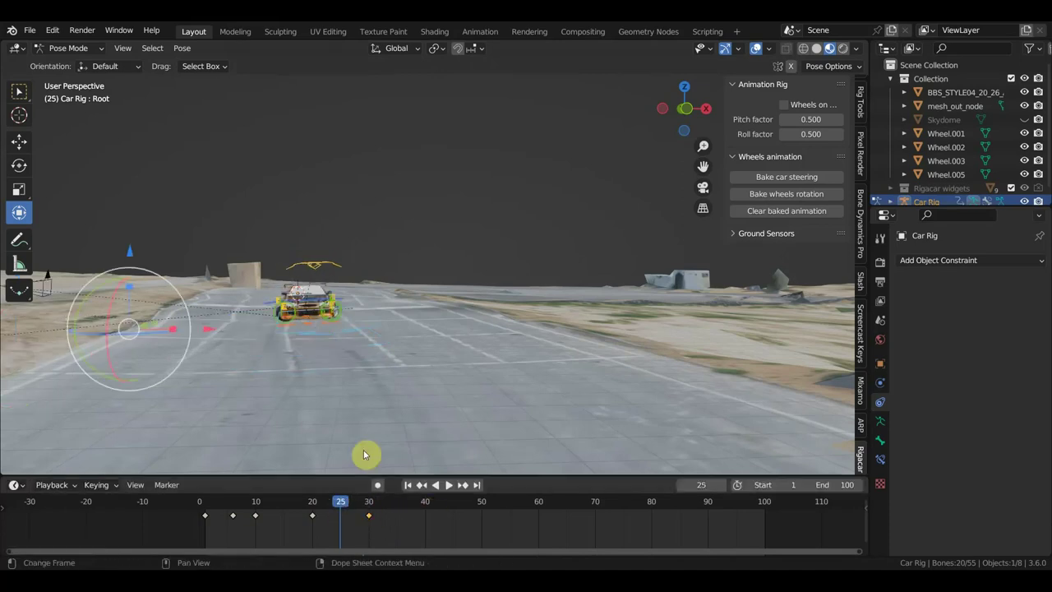
{"action": "left_click_drag", "start_coordinate": [208, 331], "coordinate": [271, 334]}
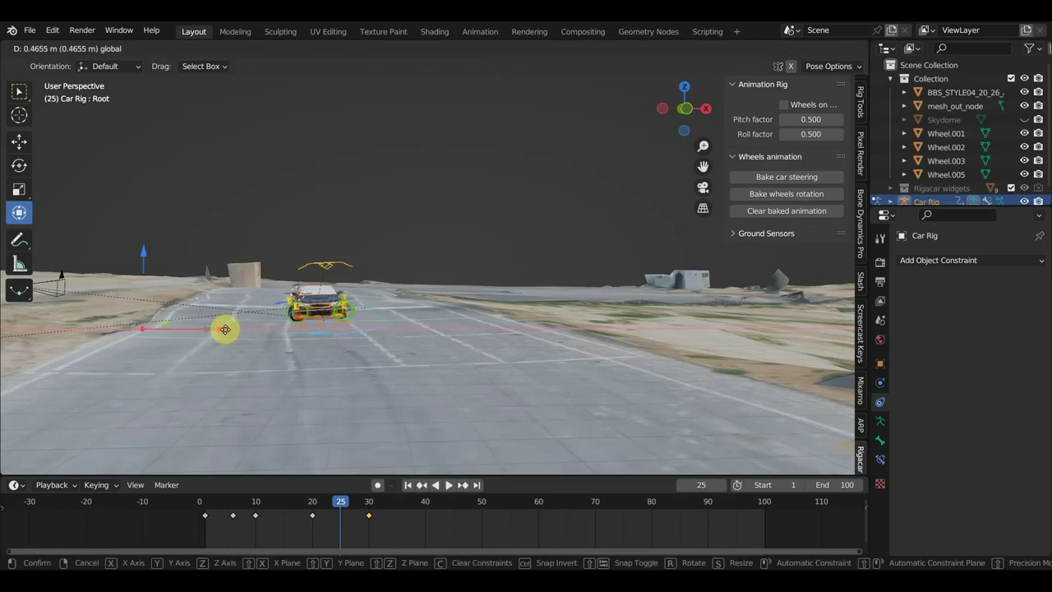
{"action": "key", "text": "i"}
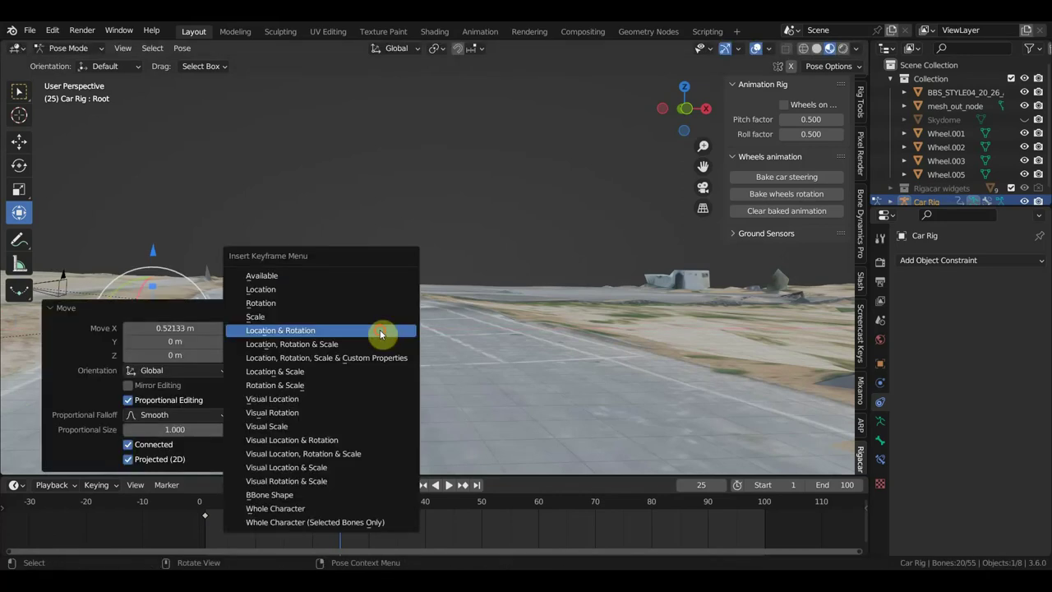
{"action": "left_click", "coordinate": [380, 329]}
{"action": "key", "text": "space"}
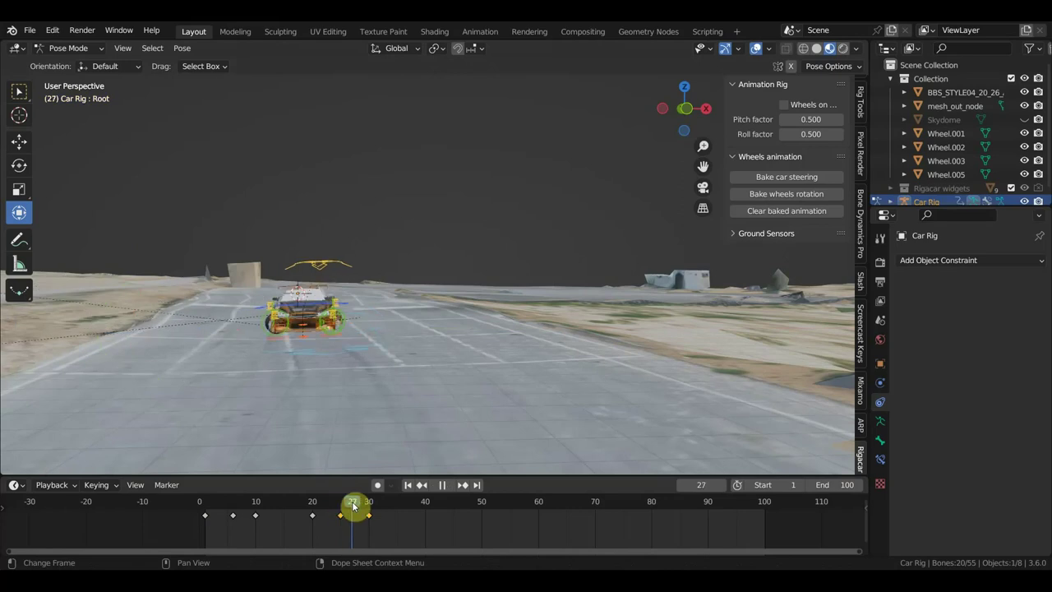
{"action": "mouse_move", "coordinate": [353, 506]}
{"action": "left_mouse_down"}
{"action": "mouse_move", "coordinate": [368, 507]}
{"action": "mouse_move", "coordinate": [233, 505]}
{"action": "mouse_move", "coordinate": [279, 505]}
{"action": "mouse_move", "coordinate": [387, 534]}
{"action": "mouse_move", "coordinate": [235, 512]}
{"action": "mouse_move", "coordinate": [379, 538]}
{"action": "mouse_move", "coordinate": [218, 521]}
{"action": "mouse_move", "coordinate": [376, 543]}
{"action": "mouse_move", "coordinate": [400, 557]}
{"action": "mouse_move", "coordinate": [312, 542]}
{"action": "mouse_move", "coordinate": [372, 564]}
{"action": "left_mouse_up"}
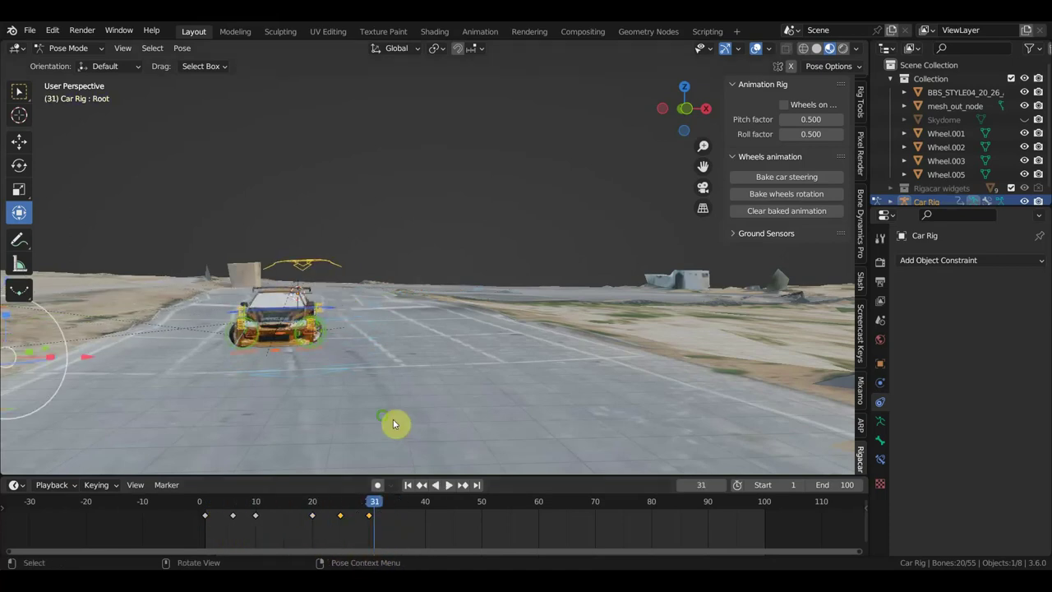
Yaw the car's Root bone -3.27° and key location and rotation at frame 31.
{"action": "mouse_move", "coordinate": [395, 424]}
{"action": "middle_mouse_down"}
{"action": "mouse_move", "coordinate": [342, 416]}
{"action": "mouse_move", "coordinate": [134, 439]}
{"action": "mouse_move", "coordinate": [343, 437]}
{"action": "mouse_move", "coordinate": [477, 399]}
{"action": "mouse_move", "coordinate": [378, 393]}
{"action": "mouse_move", "coordinate": [560, 367]}
{"action": "middle_mouse_up"}
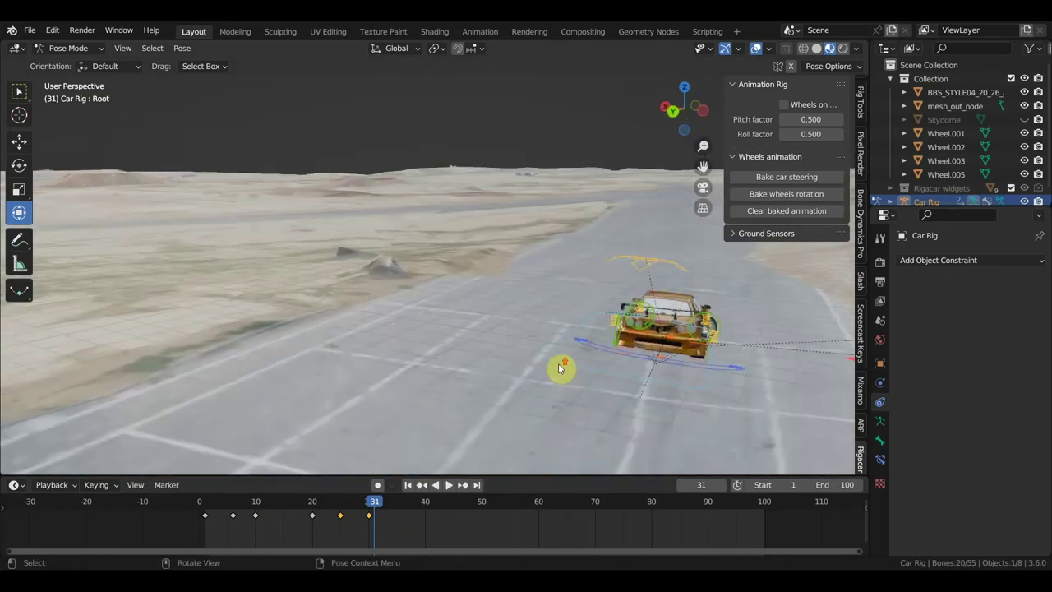
{"action": "mouse_move", "coordinate": [643, 352]}
{"action": "middle_mouse_down"}
{"action": "mouse_move", "coordinate": [693, 348]}
{"action": "mouse_move", "coordinate": [688, 330]}
{"action": "mouse_move", "coordinate": [511, 295]}
{"action": "mouse_move", "coordinate": [513, 281]}
{"action": "mouse_move", "coordinate": [541, 271]}
{"action": "mouse_move", "coordinate": [523, 280]}
{"action": "middle_mouse_up"}
{"action": "scroll", "coordinate": [511, 294], "scroll_direction": "up", "scroll_amount": 2}
{"action": "key", "text": "r"}
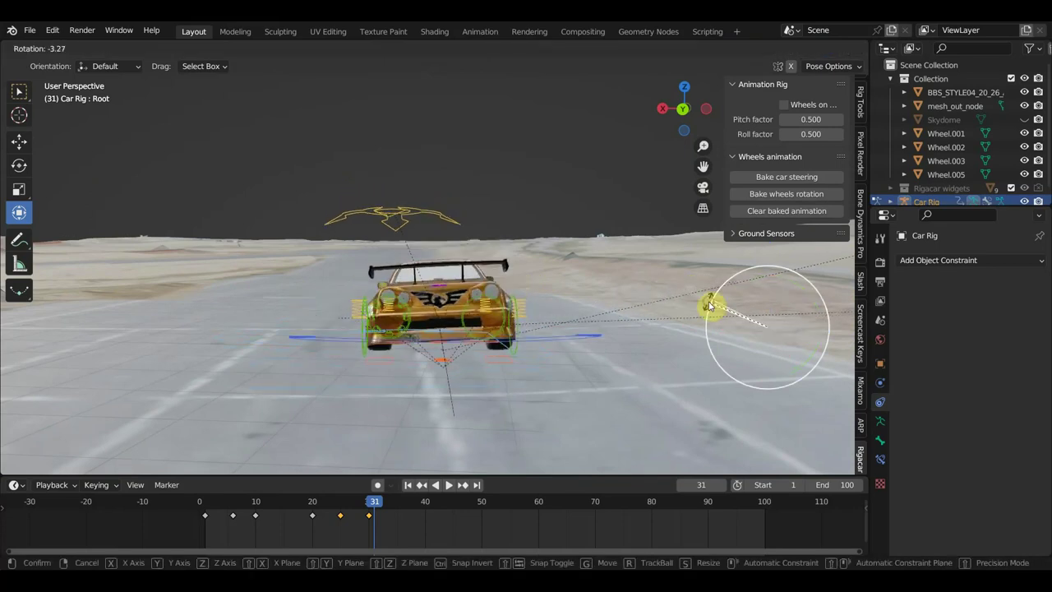
{"action": "left_click", "coordinate": [711, 306]}
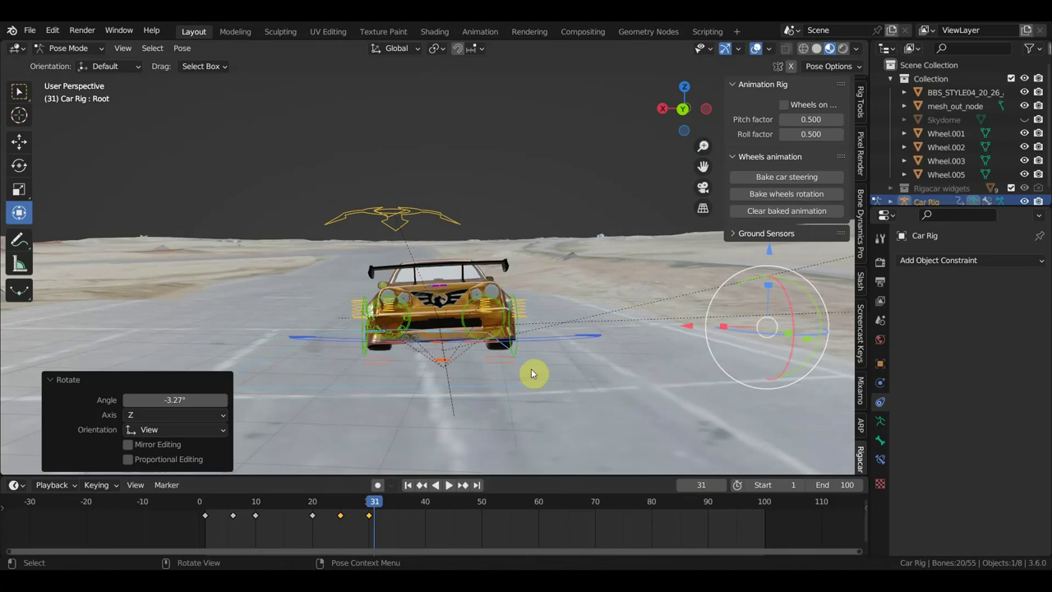
{"action": "key", "text": "i"}
{"action": "left_click", "coordinate": [521, 373]}
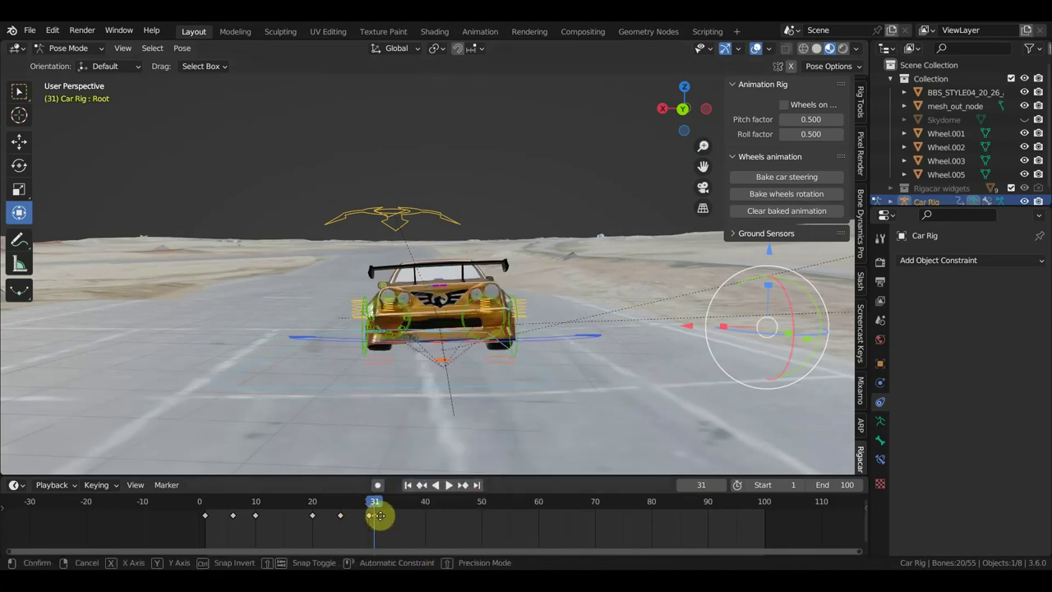
Move the new key to frame 30, return to frame 1, and view through the camera.
{"action": "left_click_drag", "start_coordinate": [378, 518], "coordinate": [374, 516]}
{"action": "left_click", "coordinate": [374, 519]}
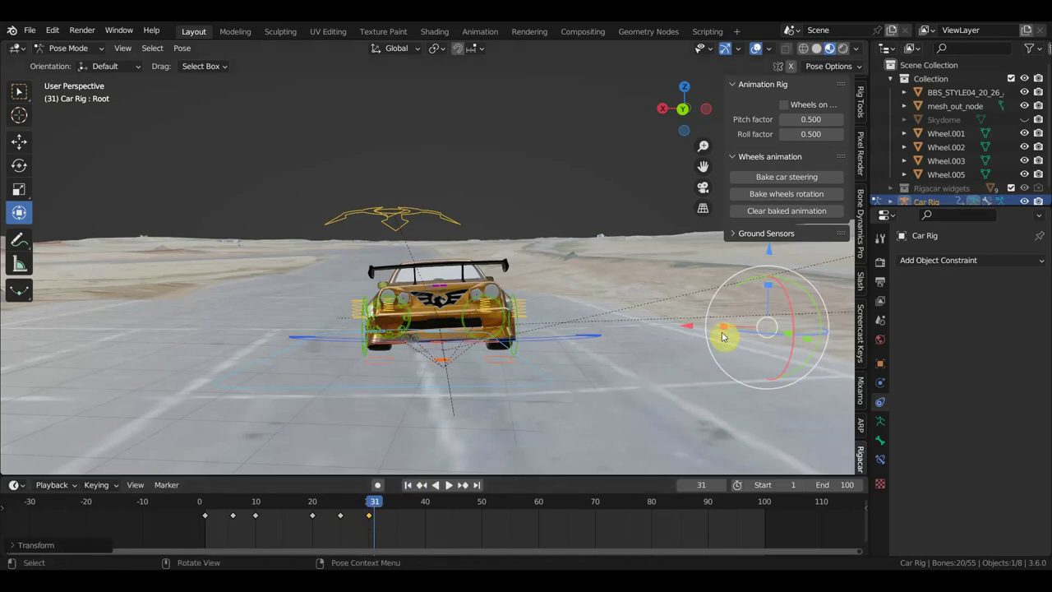
{"action": "left_click_drag", "start_coordinate": [376, 510], "coordinate": [205, 501]}
{"action": "middle_click_drag", "start_coordinate": [361, 408], "coordinate": [468, 360]}
{"action": "key", "text": "KP_0"}
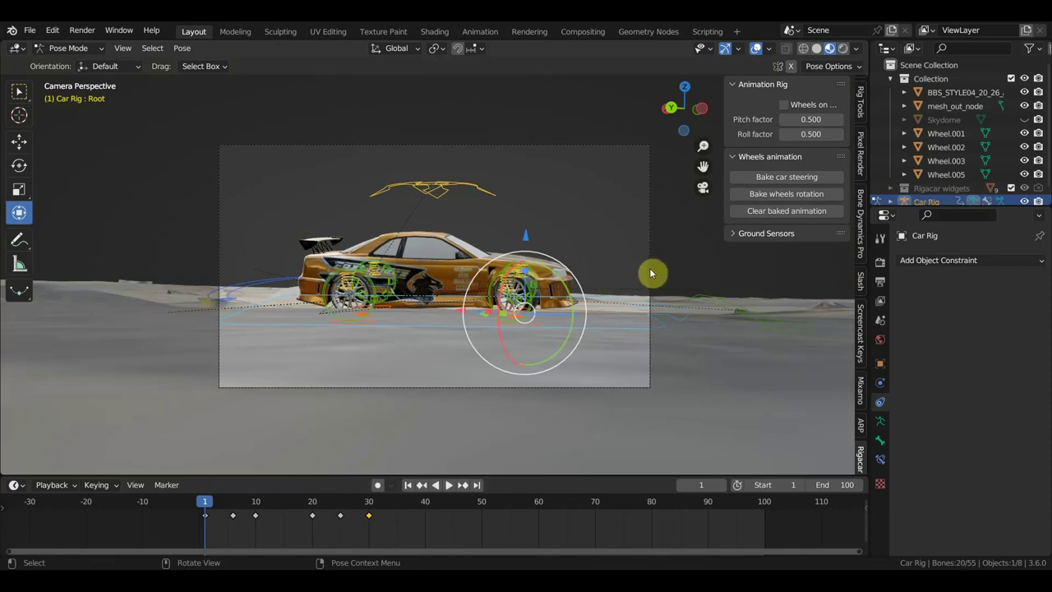
In Object Mode, select the camera and walk it around to a new position by the car.
{"action": "left_click", "coordinate": [68, 48]}
{"action": "left_click", "coordinate": [61, 63]}
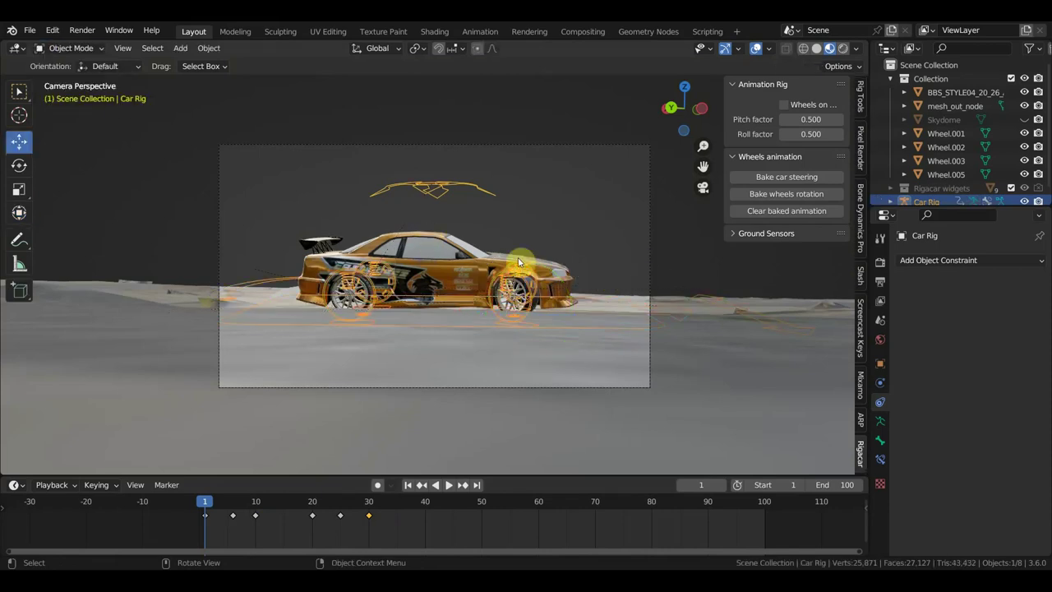
{"action": "left_click", "coordinate": [651, 260]}
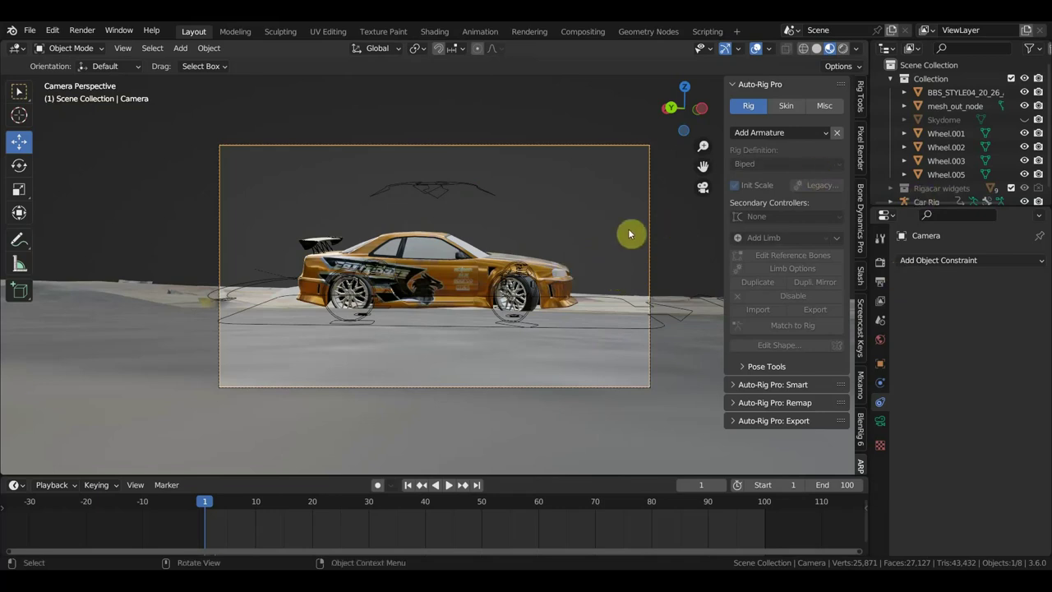
{"action": "key", "text": "shift+grave"}
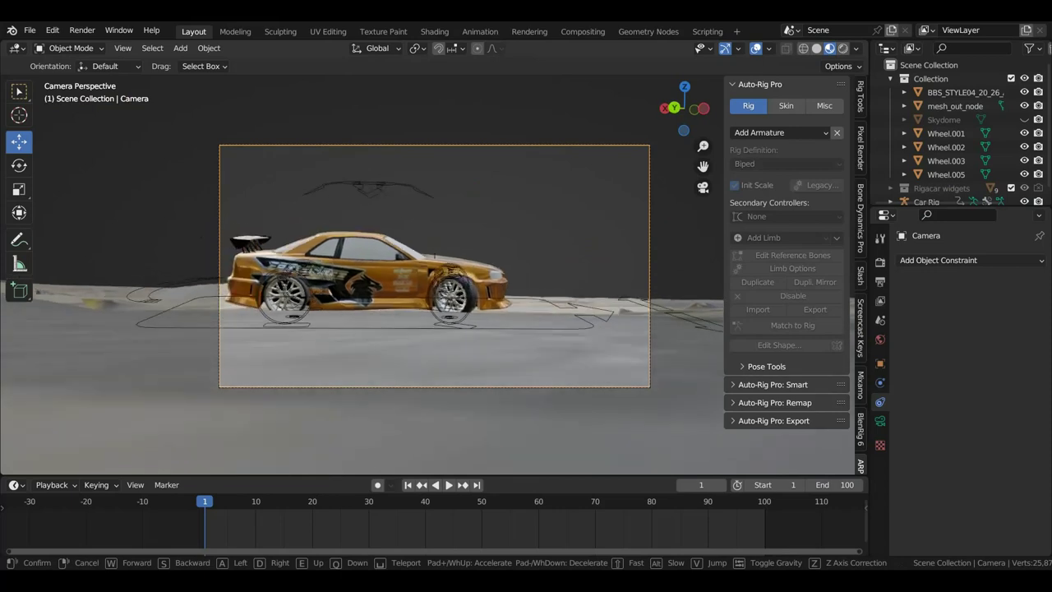
{"action": "key", "text": "a"}
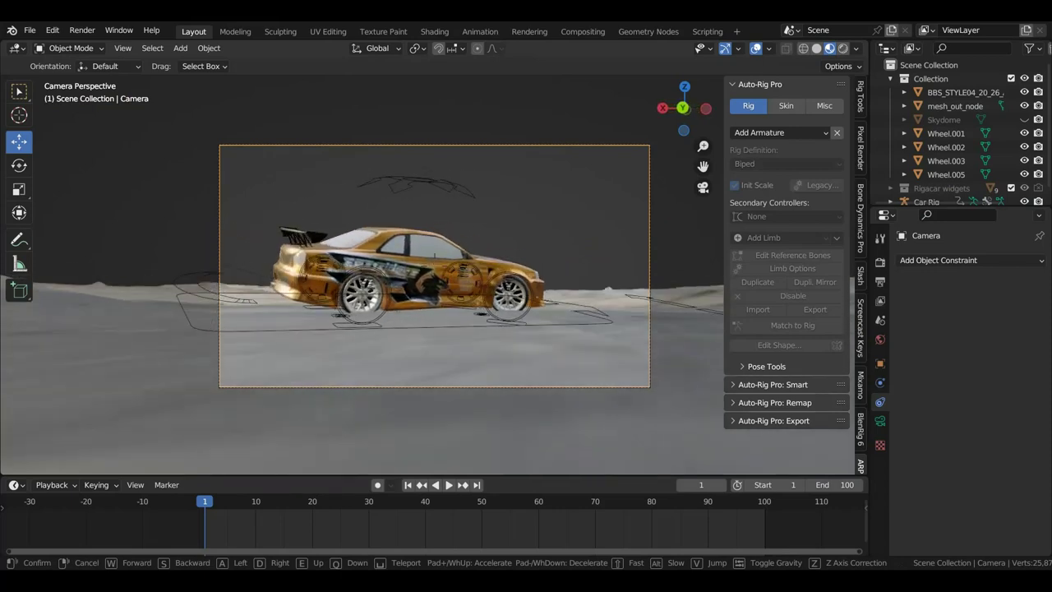
{"action": "key", "text": "a"}
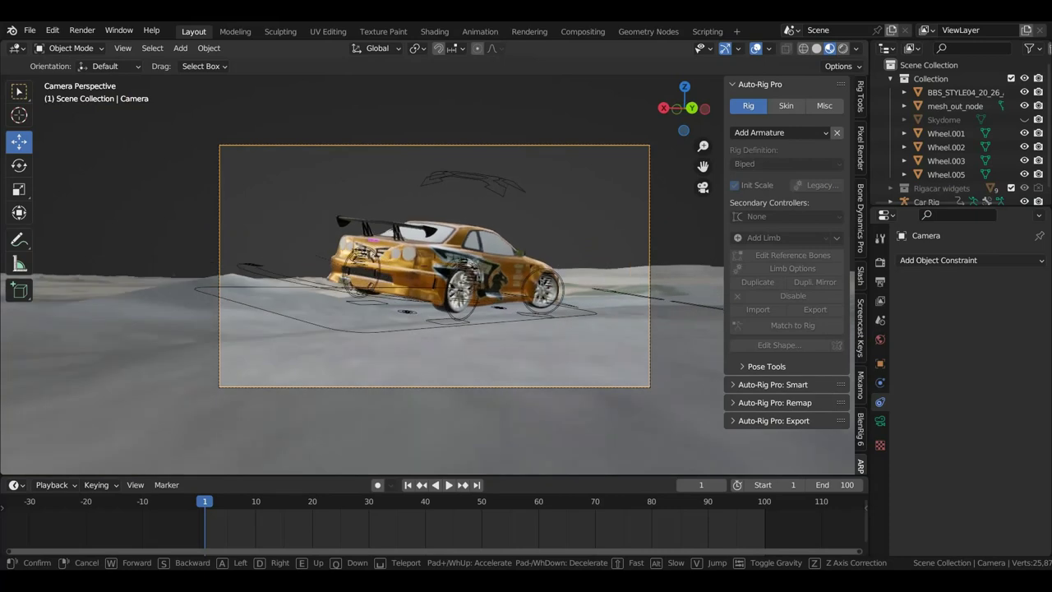
{"action": "key", "text": "a"}
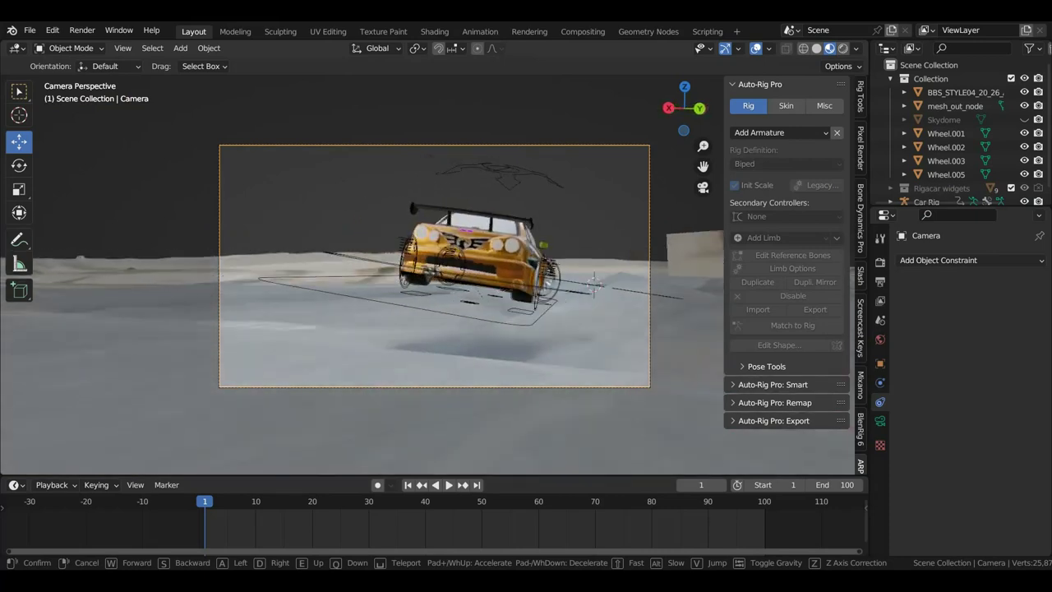
{"action": "key", "text": "a"}
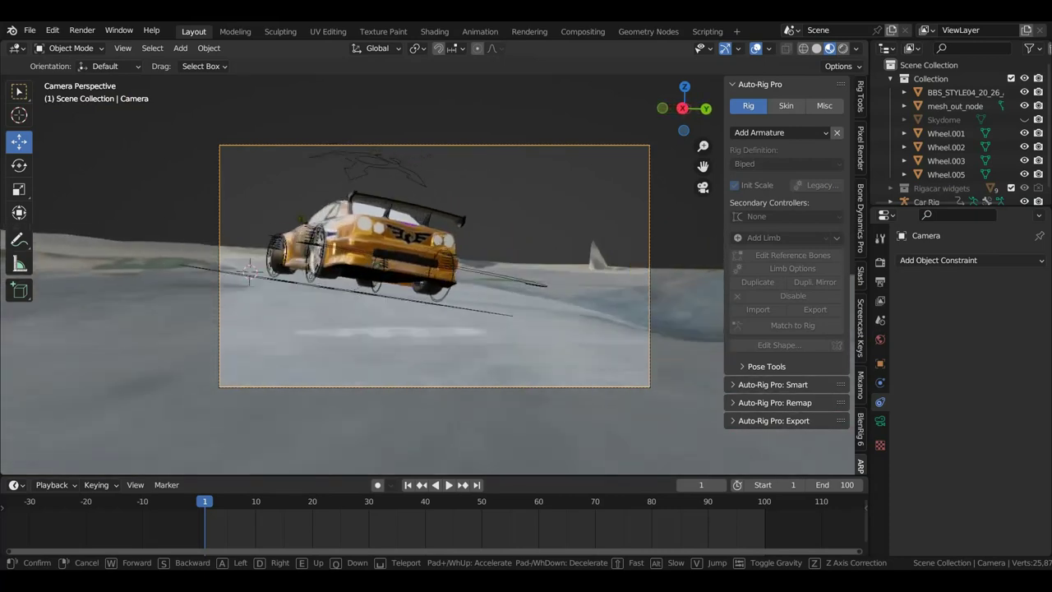
{"action": "key", "text": "a"}
{"action": "left_click", "coordinate": [629, 234]}
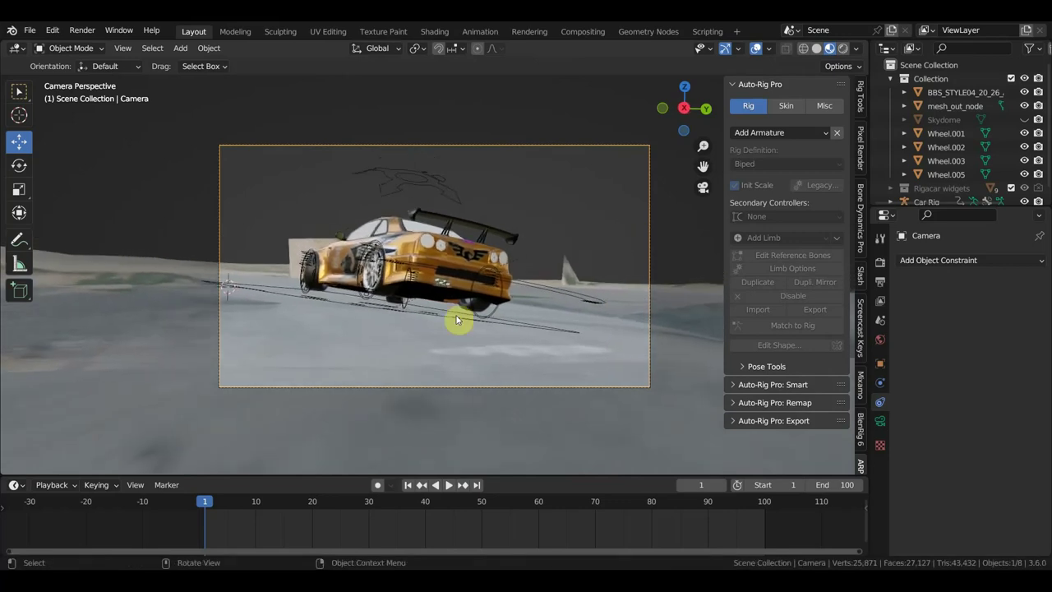
At frame 21, re-aim the camera with walk navigation, then reselect the car rig.
{"action": "left_click_drag", "start_coordinate": [207, 501], "coordinate": [317, 518]}
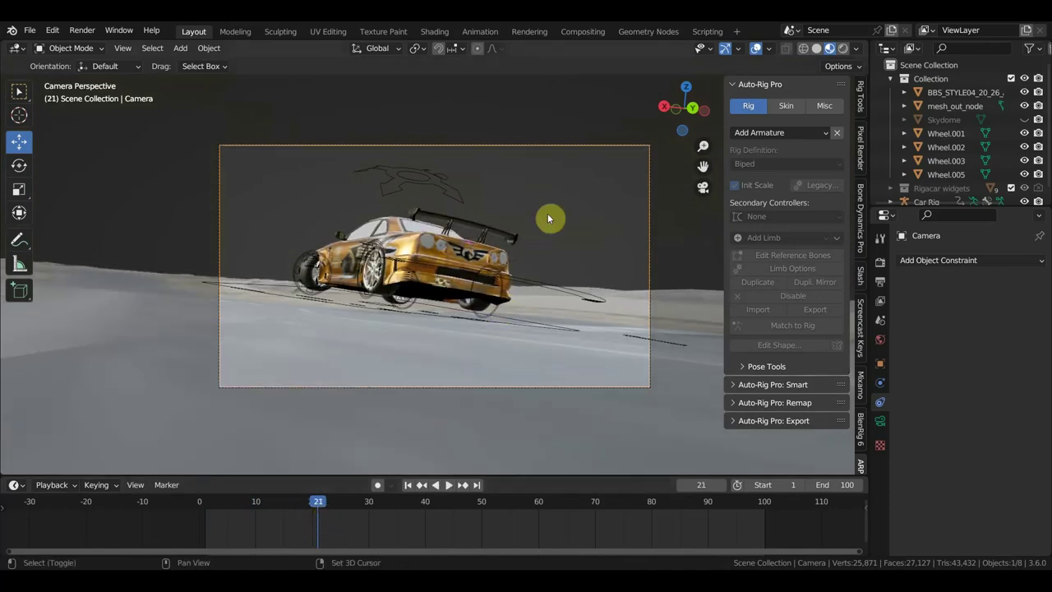
{"action": "key", "text": "shift+grave"}
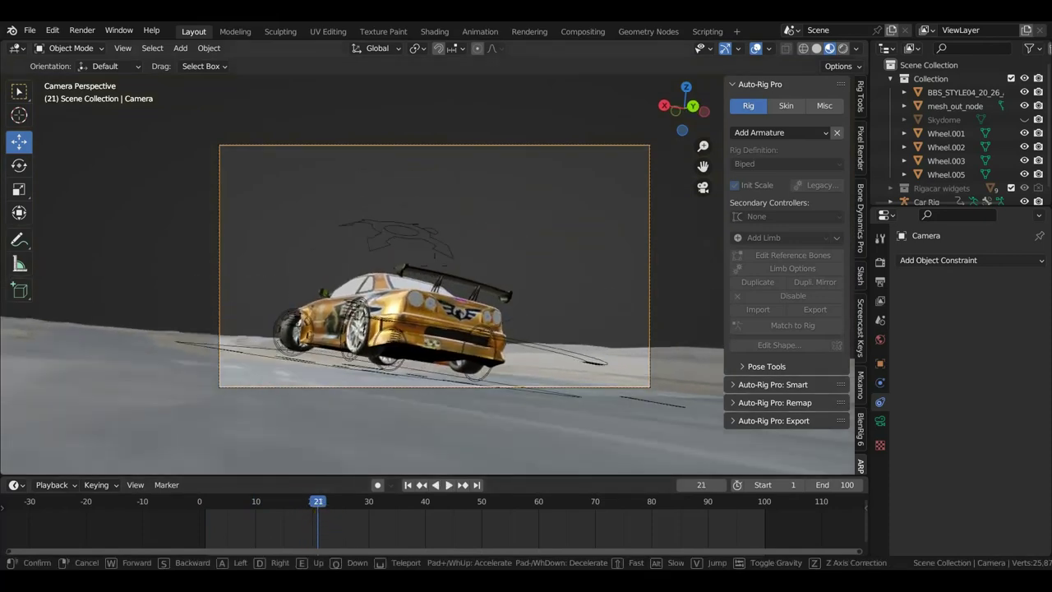
{"action": "key", "text": "w"}
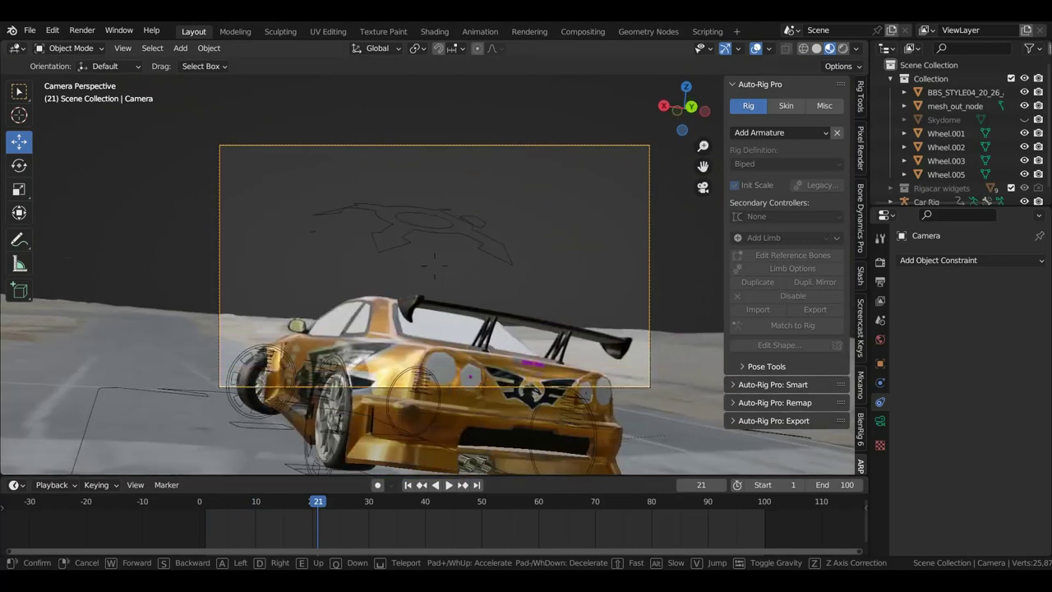
{"action": "key", "text": "s"}
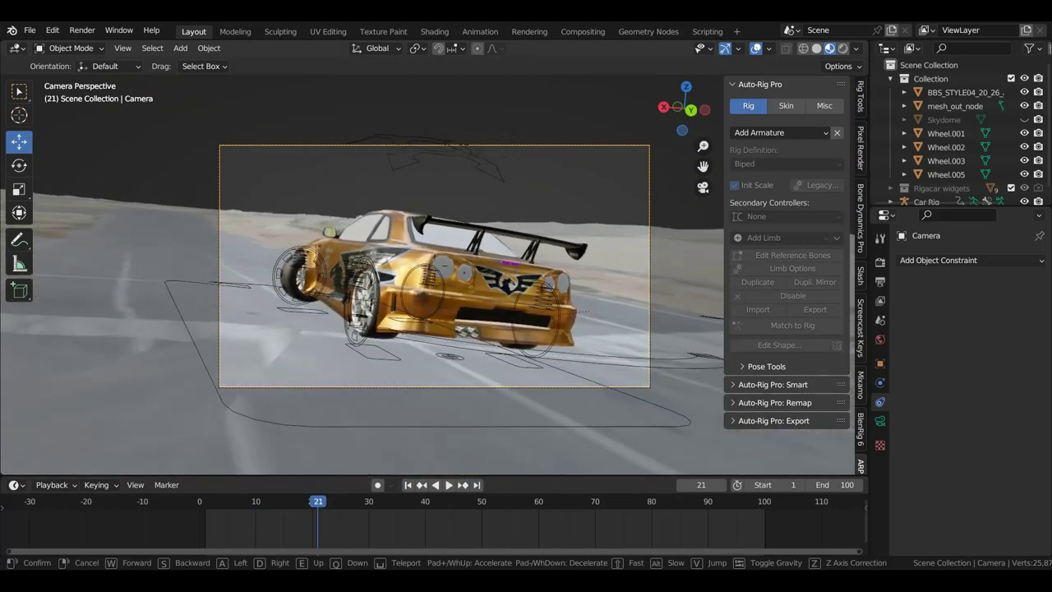
{"action": "left_click", "coordinate": [549, 219]}
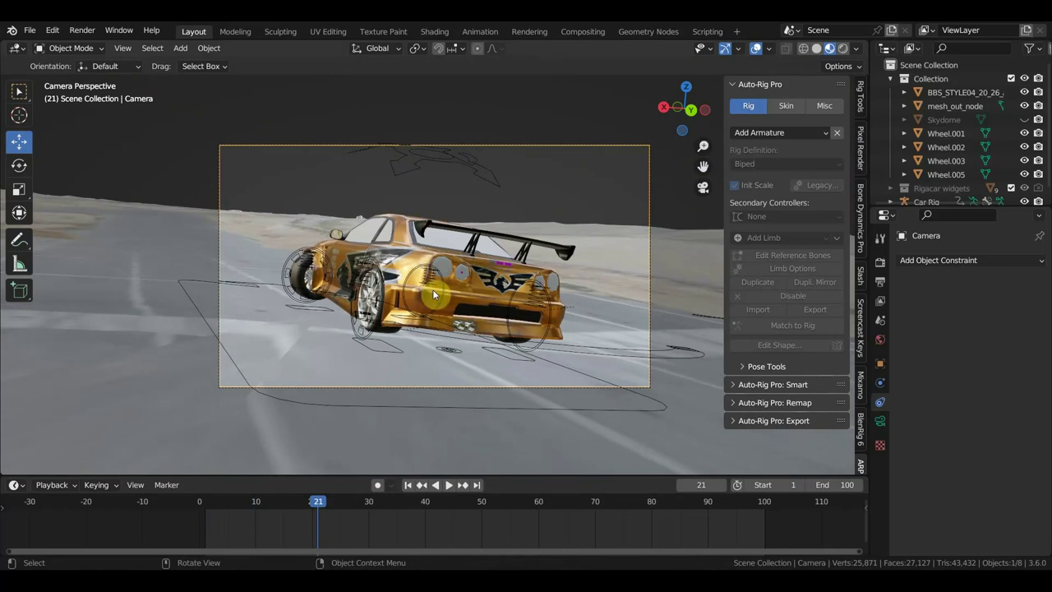
{"action": "left_click", "coordinate": [299, 280]}
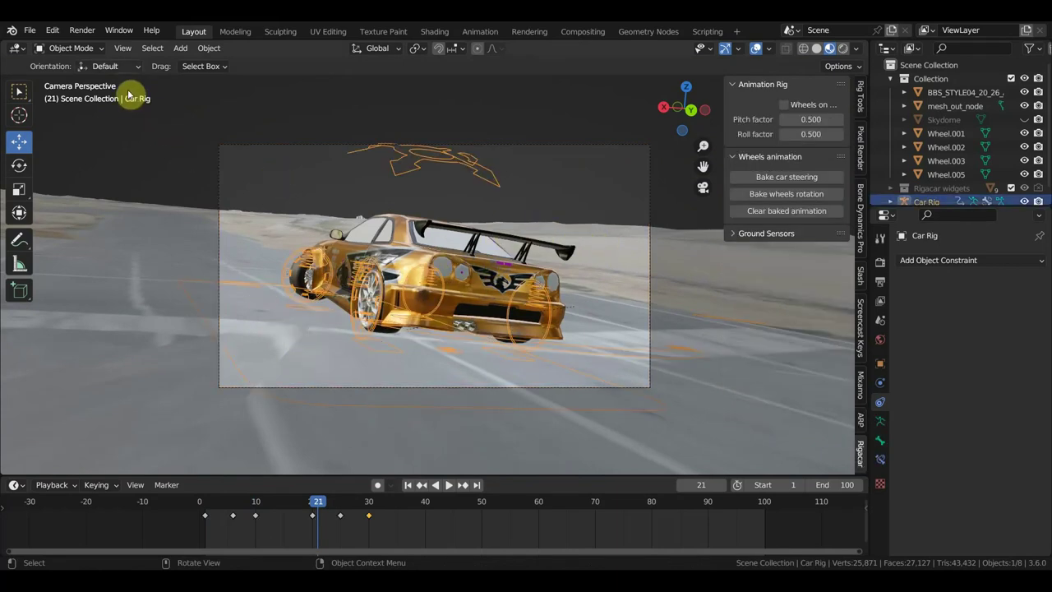
In Pose Mode, rotate the Root bone -4.49° and keyframe the pose at frame 21.
{"action": "left_click", "coordinate": [70, 48]}
{"action": "left_click", "coordinate": [82, 94]}
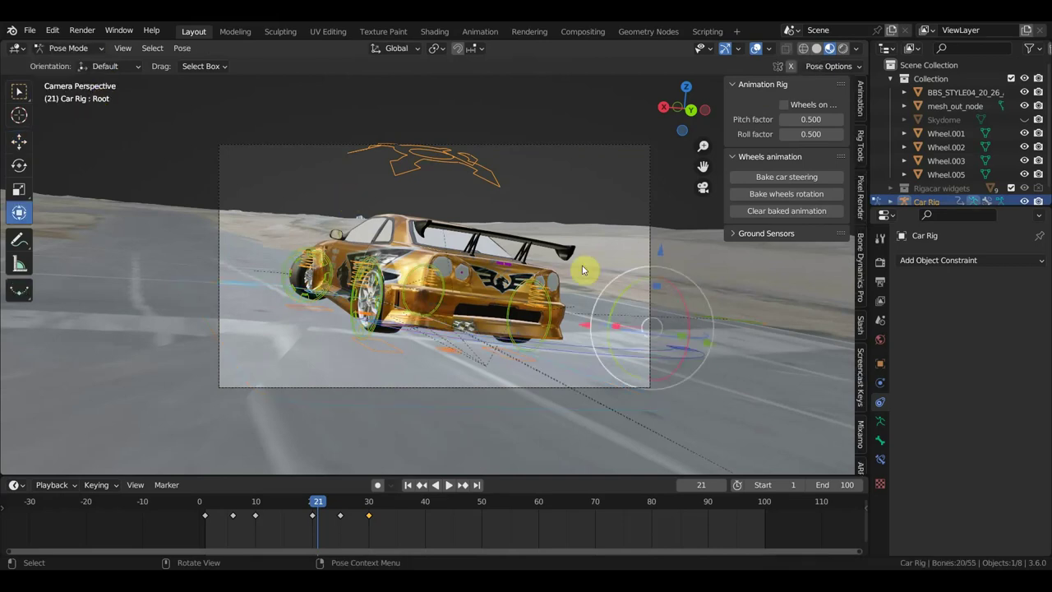
{"action": "left_click_drag", "start_coordinate": [625, 273], "coordinate": [623, 273]}
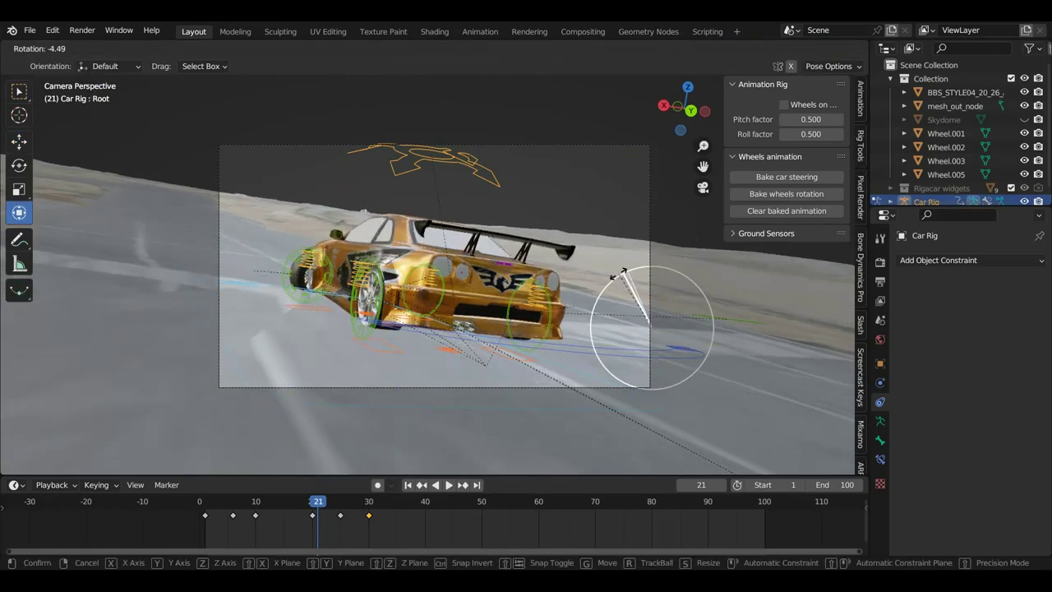
{"action": "left_click_drag", "start_coordinate": [622, 272], "coordinate": [620, 279]}
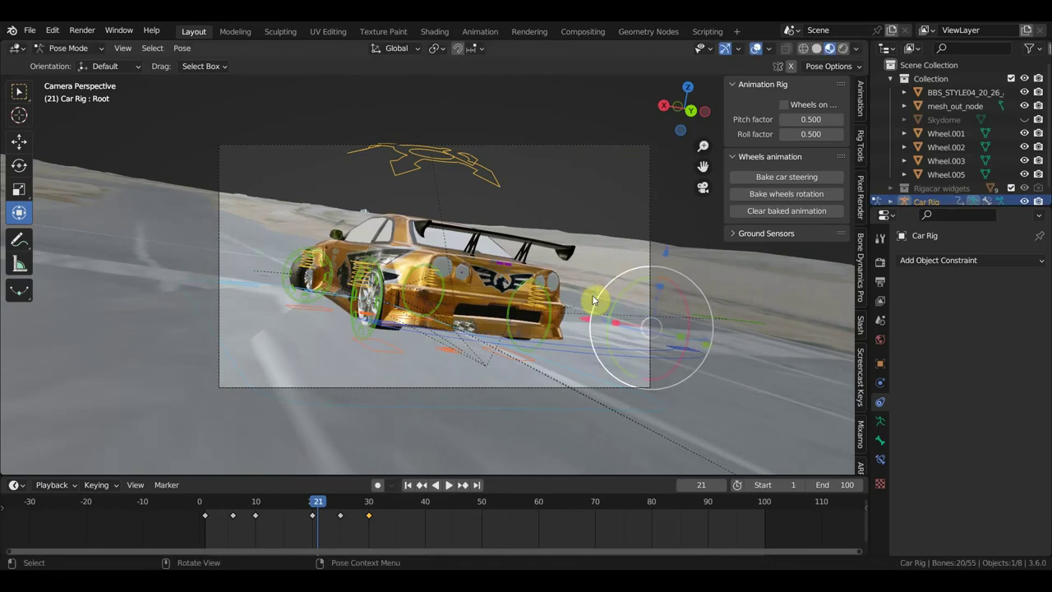
{"action": "key", "text": "i"}
{"action": "left_click", "coordinate": [592, 294]}
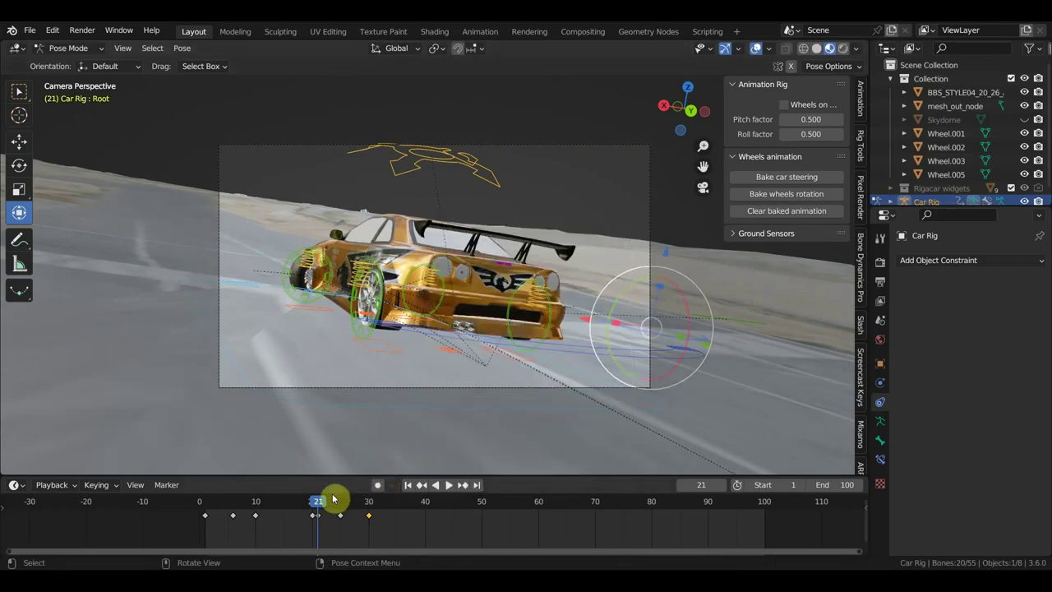
{"action": "mouse_move", "coordinate": [321, 519]}
{"action": "left_mouse_down"}
{"action": "mouse_move", "coordinate": [320, 508]}
{"action": "mouse_move", "coordinate": [216, 499]}
{"action": "mouse_move", "coordinate": [407, 501]}
{"action": "mouse_move", "coordinate": [255, 483]}
{"action": "mouse_move", "coordinate": [224, 468]}
{"action": "mouse_move", "coordinate": [258, 468]}
{"action": "mouse_move", "coordinate": [271, 481]}
{"action": "mouse_move", "coordinate": [320, 475]}
{"action": "mouse_move", "coordinate": [329, 502]}
{"action": "mouse_move", "coordinate": [376, 509]}
{"action": "mouse_move", "coordinate": [199, 503]}
{"action": "mouse_move", "coordinate": [407, 510]}
{"action": "mouse_move", "coordinate": [216, 505]}
{"action": "mouse_move", "coordinate": [371, 515]}
{"action": "mouse_move", "coordinate": [411, 530]}
{"action": "mouse_move", "coordinate": [176, 517]}
{"action": "mouse_move", "coordinate": [210, 514]}
{"action": "left_mouse_up"}
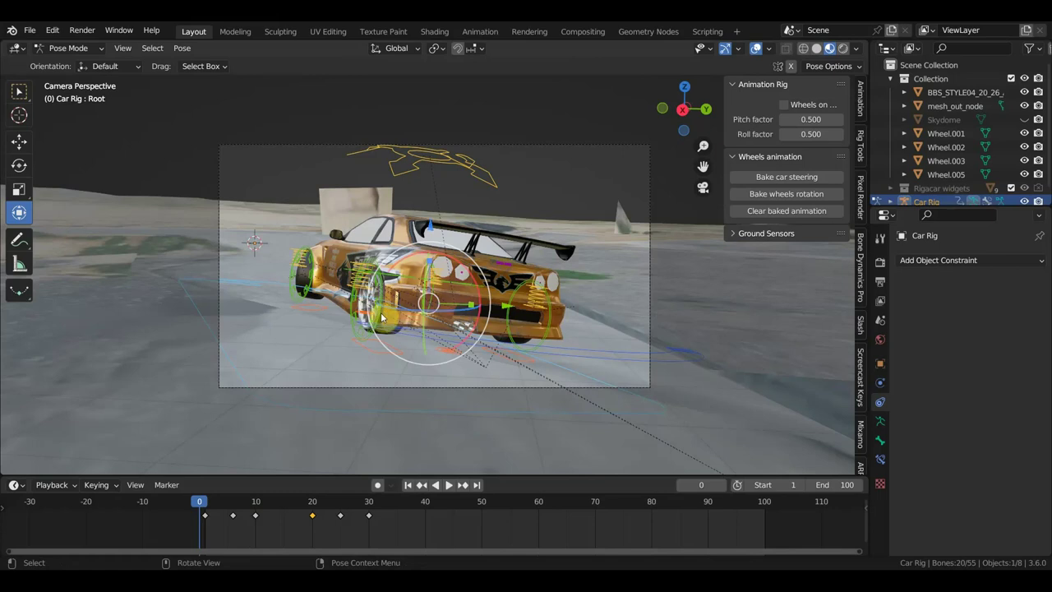
Play back the drift animation and deselect all of the rig's bones.
{"action": "key", "text": "space"}
{"action": "left_click_drag", "start_coordinate": [212, 503], "coordinate": [369, 533]}
{"action": "left_click", "coordinate": [527, 390]}
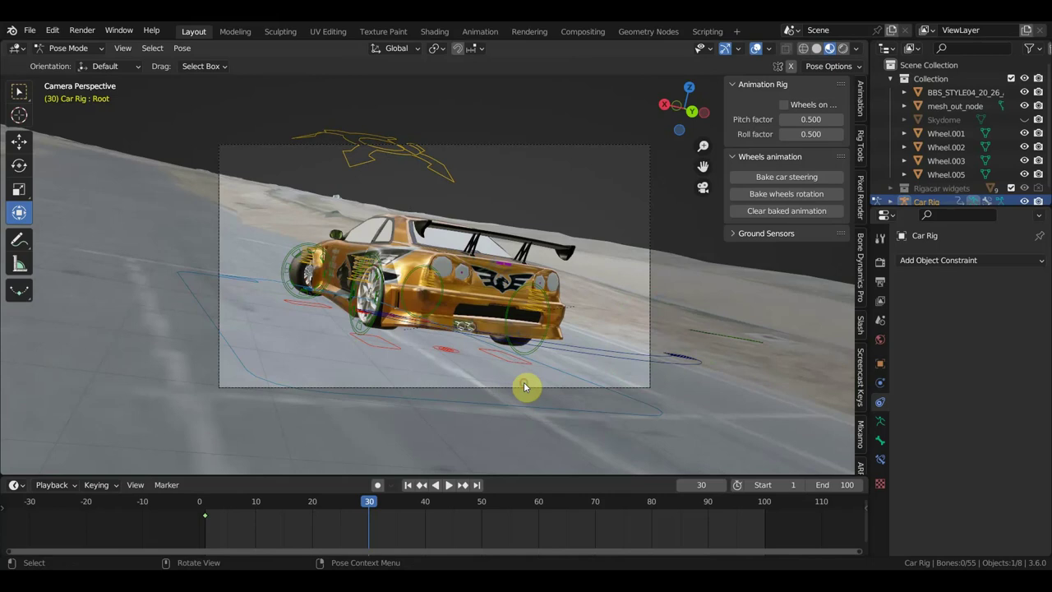
{"action": "left_click", "coordinate": [78, 48]}
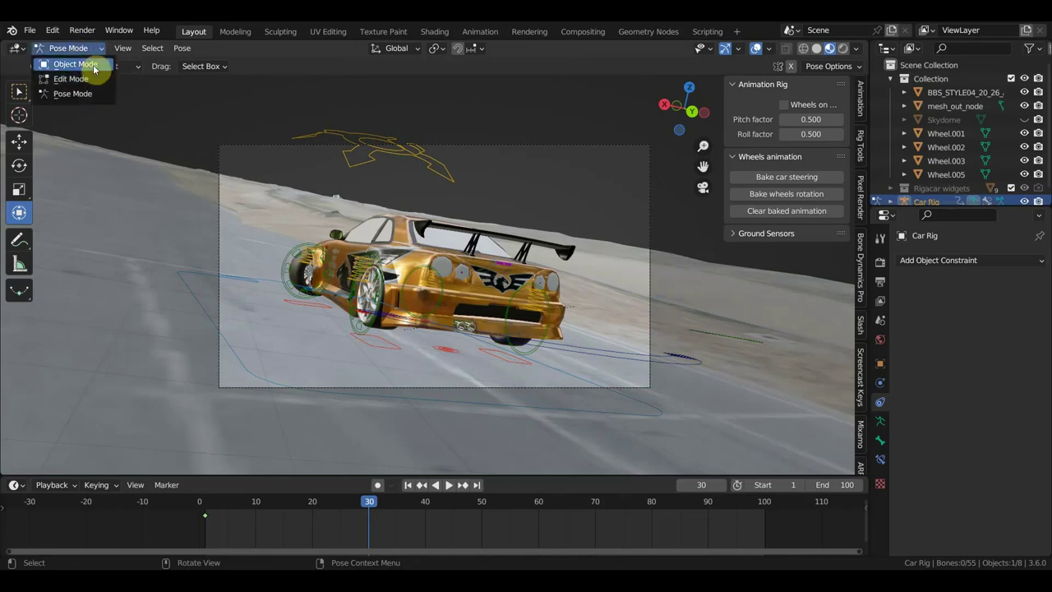
Return the rig to Object Mode and select the scene camera.
{"action": "left_click", "coordinate": [85, 65]}
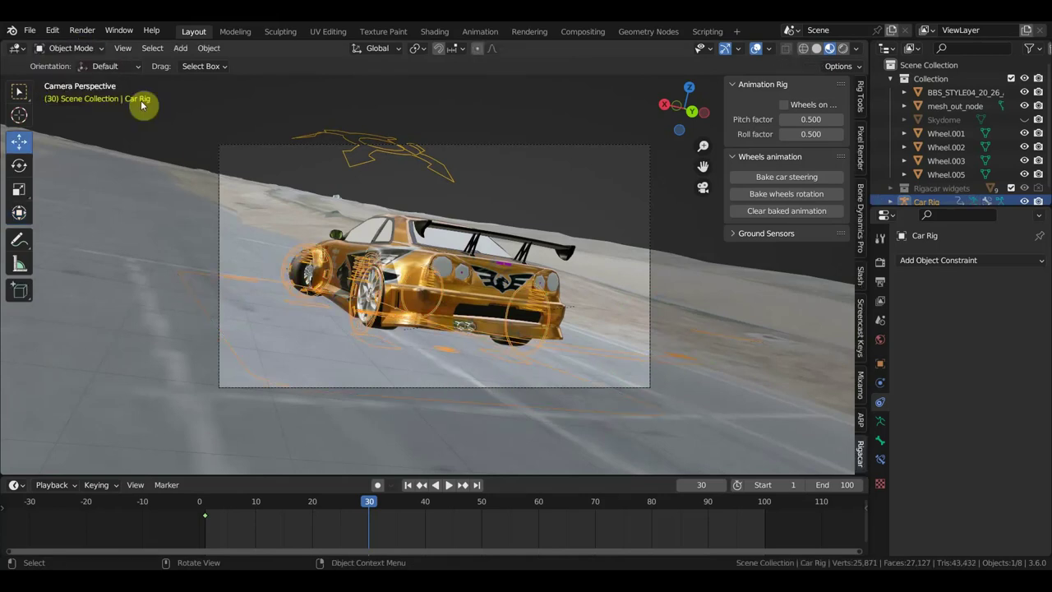
{"action": "left_click", "coordinate": [290, 392]}
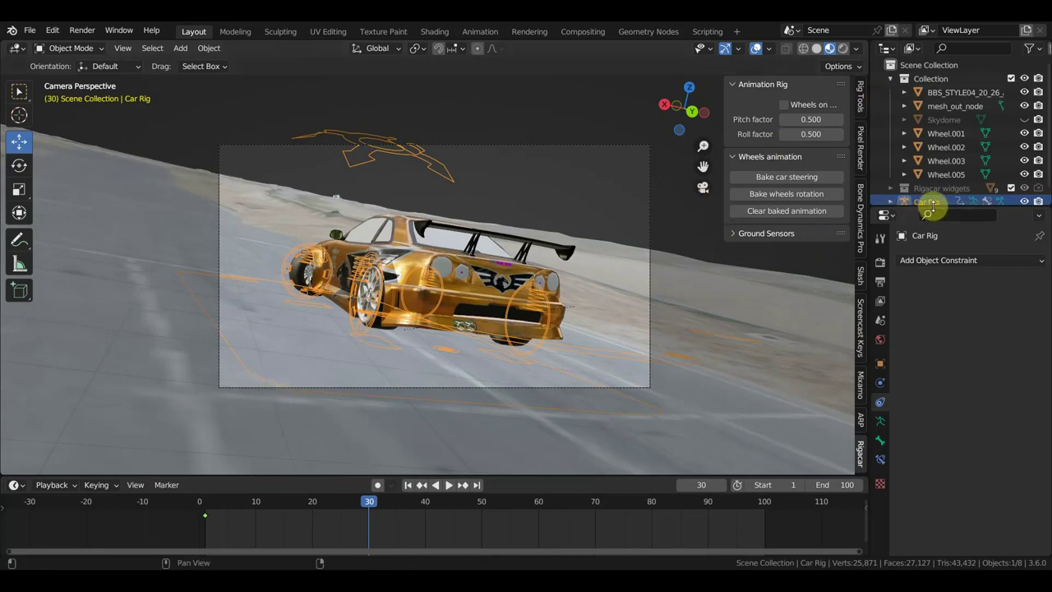
{"action": "scroll", "coordinate": [928, 205], "scroll_direction": "down", "scroll_amount": 1}
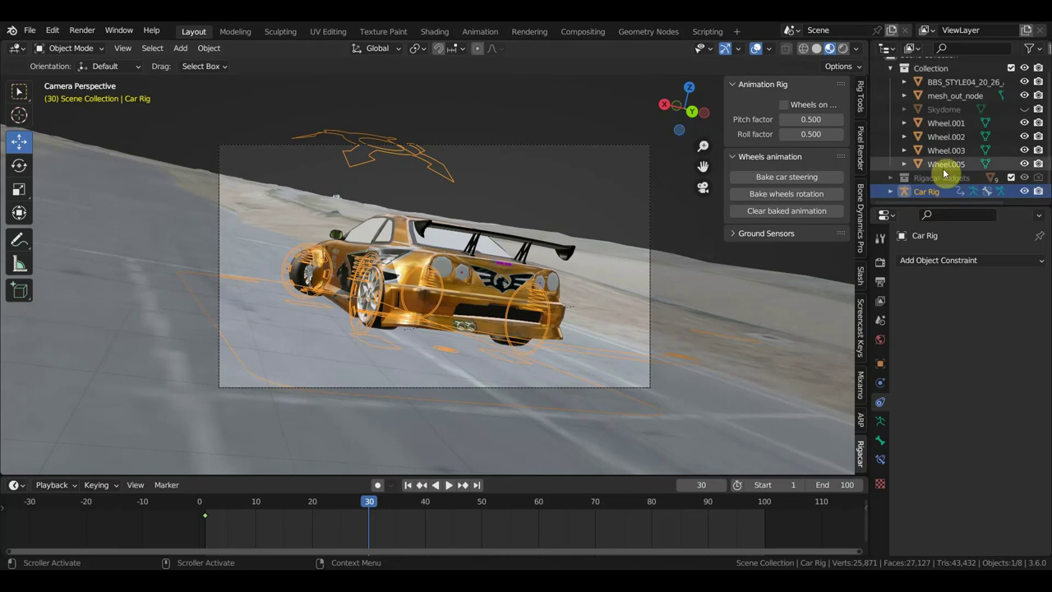
{"action": "scroll", "coordinate": [947, 113], "scroll_direction": "up", "scroll_amount": 1}
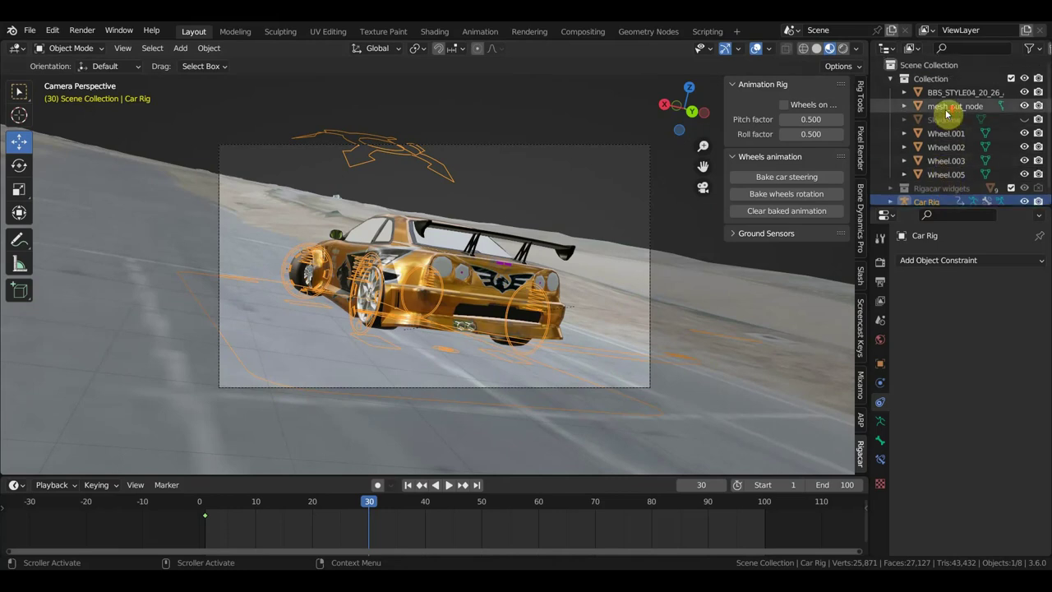
{"action": "left_click", "coordinate": [651, 252]}
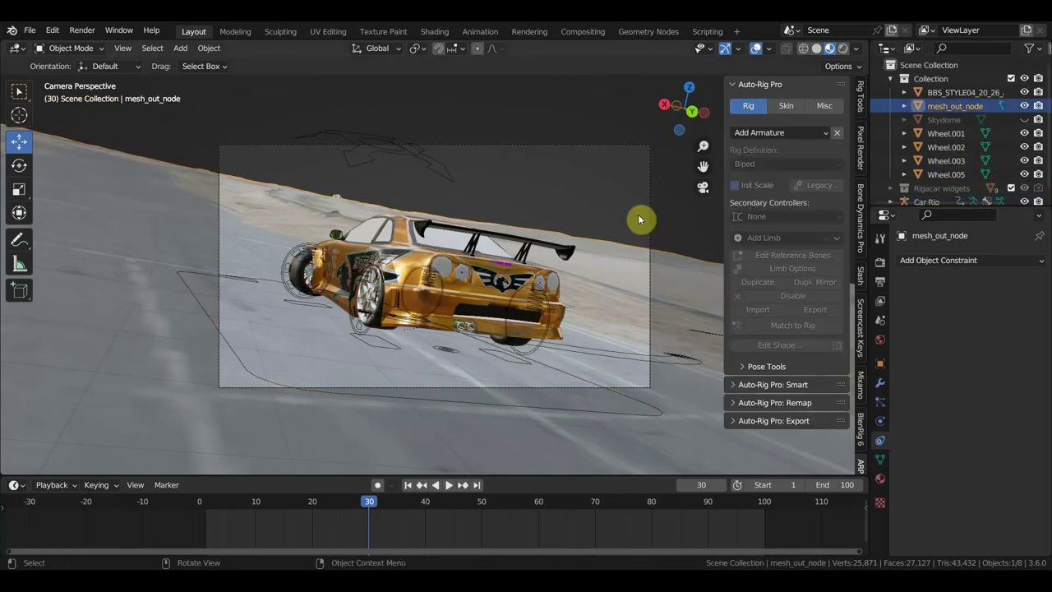
{"action": "left_click", "coordinate": [650, 215]}
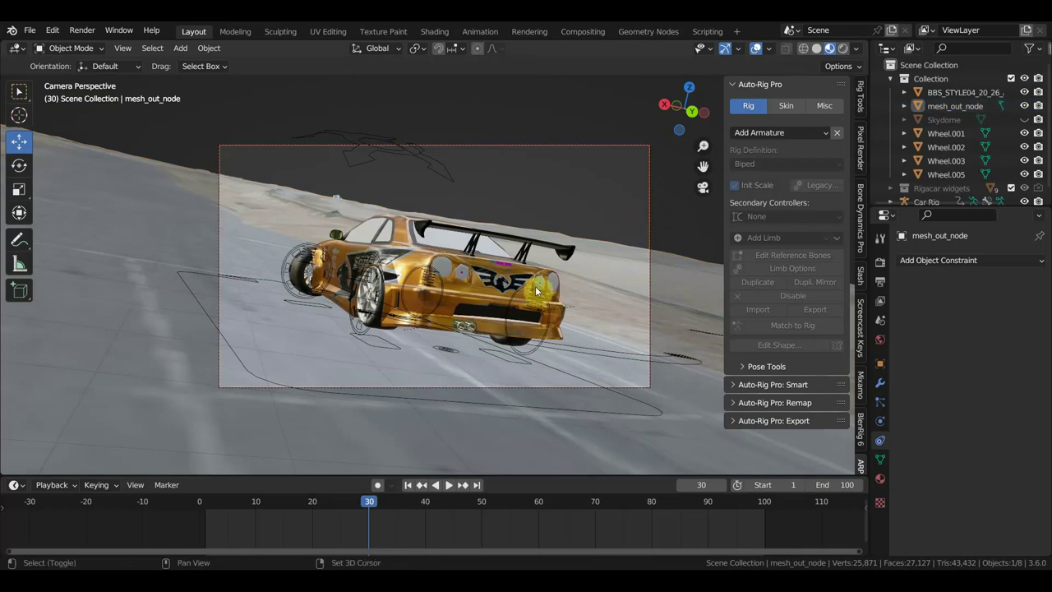
Walk-navigate the camera around behind the car, confirming the framing several times.
{"action": "key", "text": "shift+grave"}
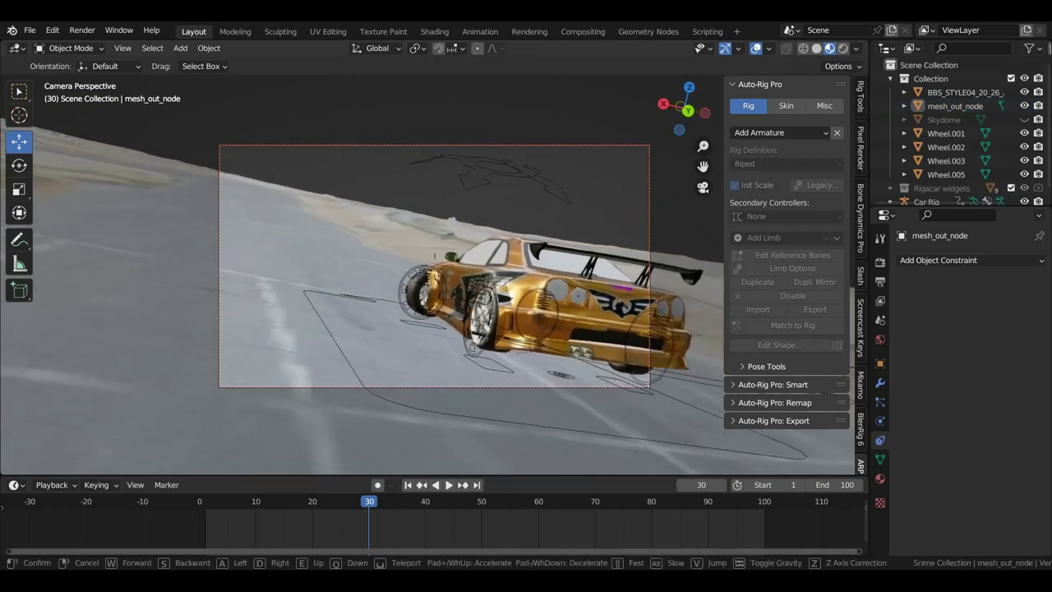
{"action": "key", "text": "d"}
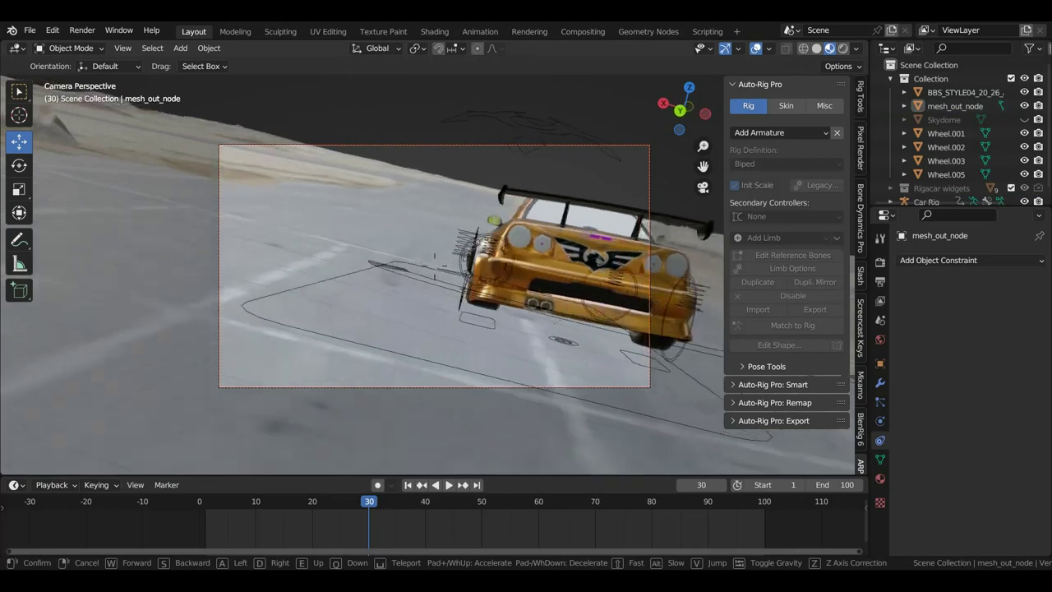
{"action": "key", "text": "d"}
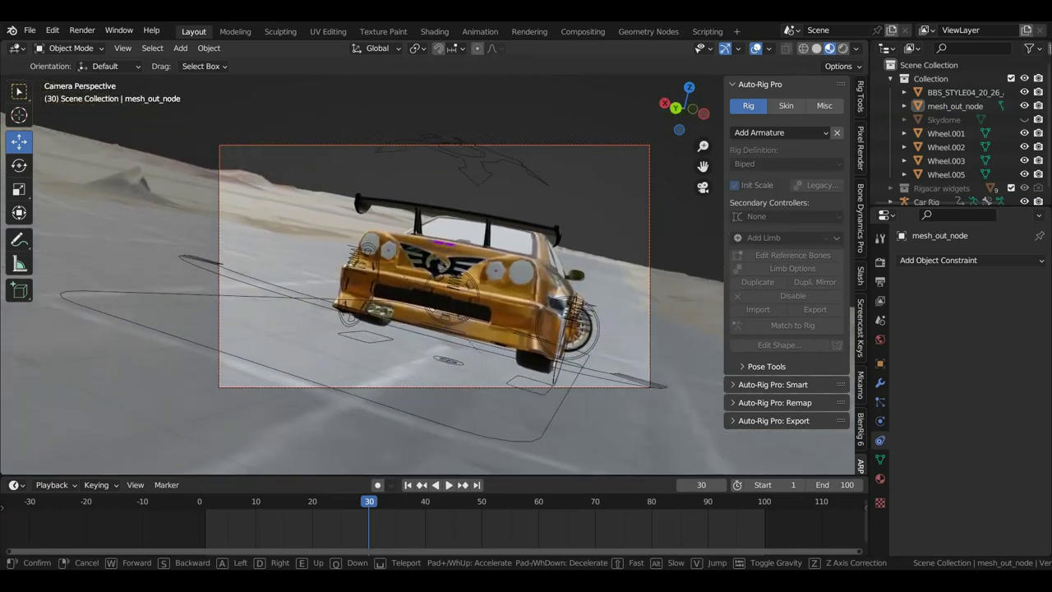
{"action": "key", "text": "Return"}
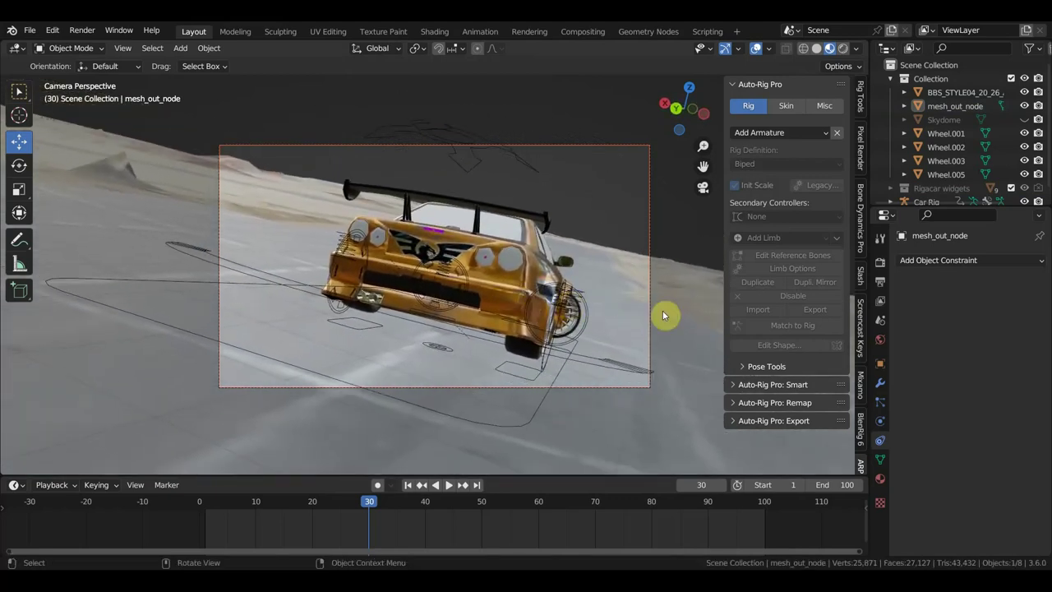
{"action": "key", "text": "shift+grave"}
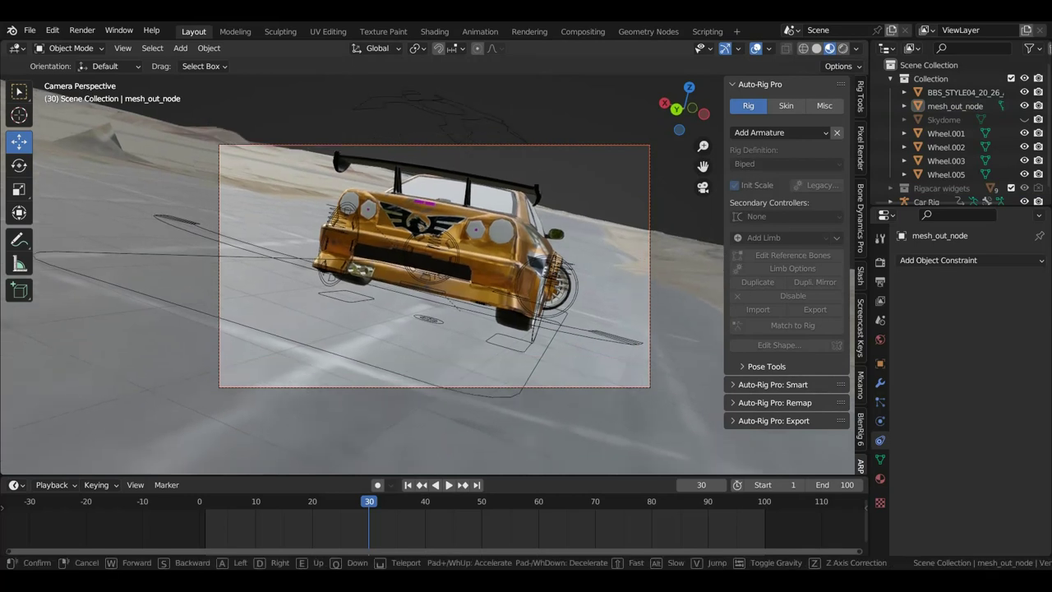
{"action": "key", "text": "Return"}
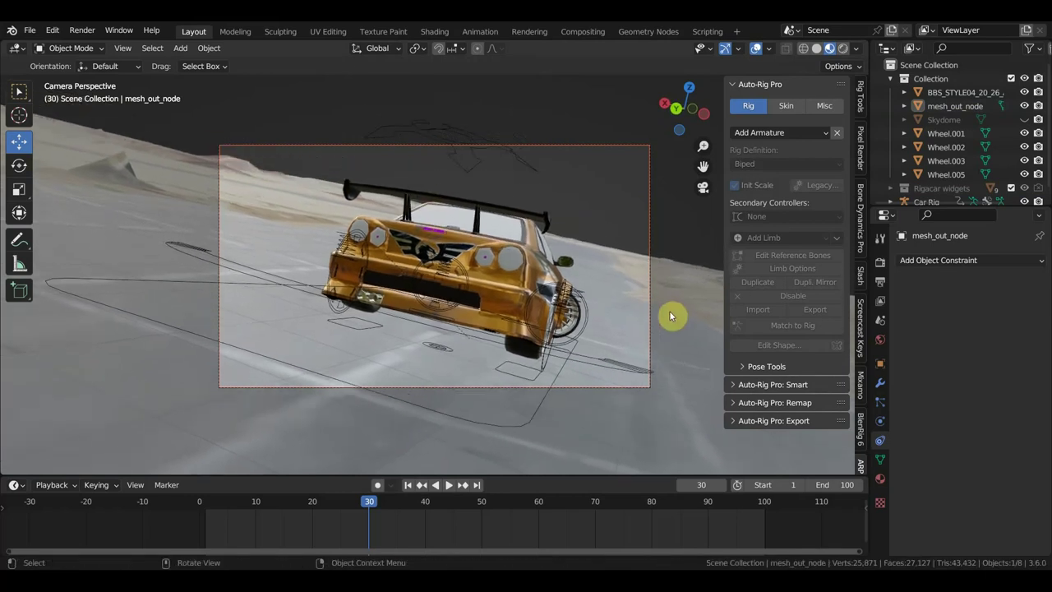
{"action": "key", "text": "shift+grave"}
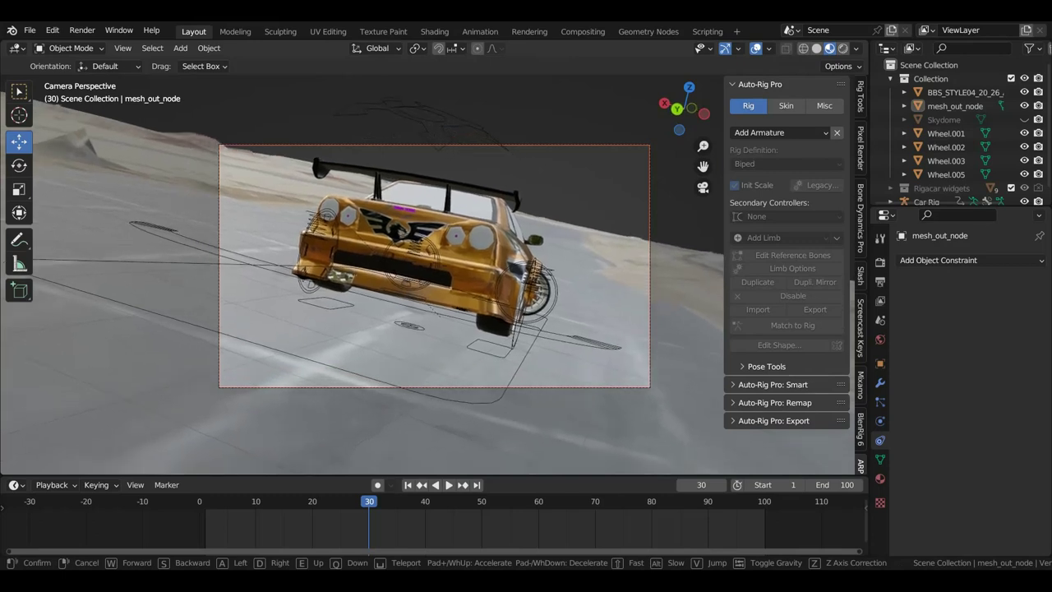
{"action": "key", "text": "Return"}
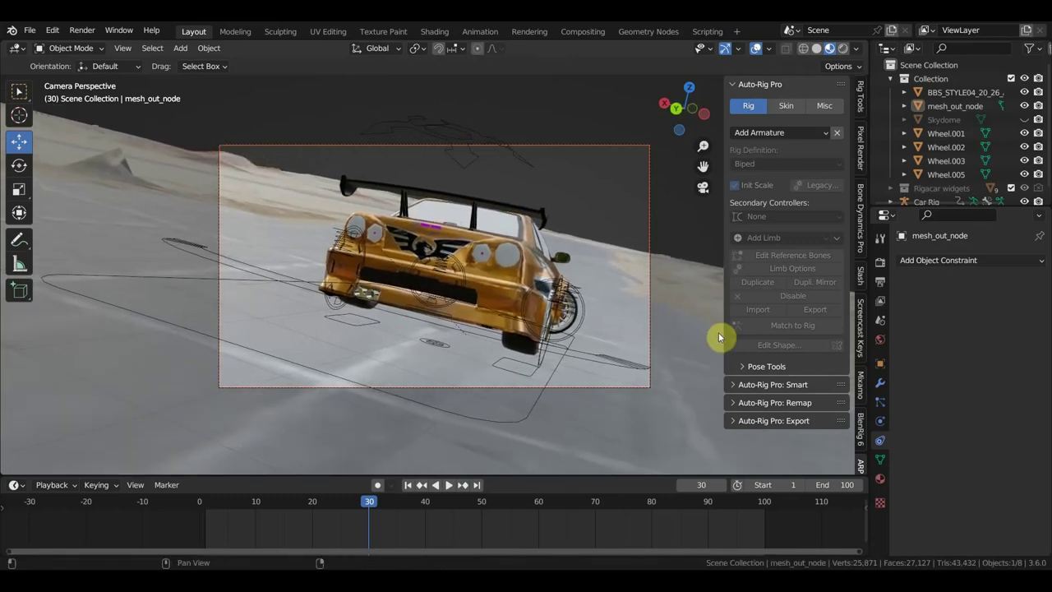
Tilt the camera 12.8° and keyframe its rotation at frame 30.
{"action": "key", "text": "r"}
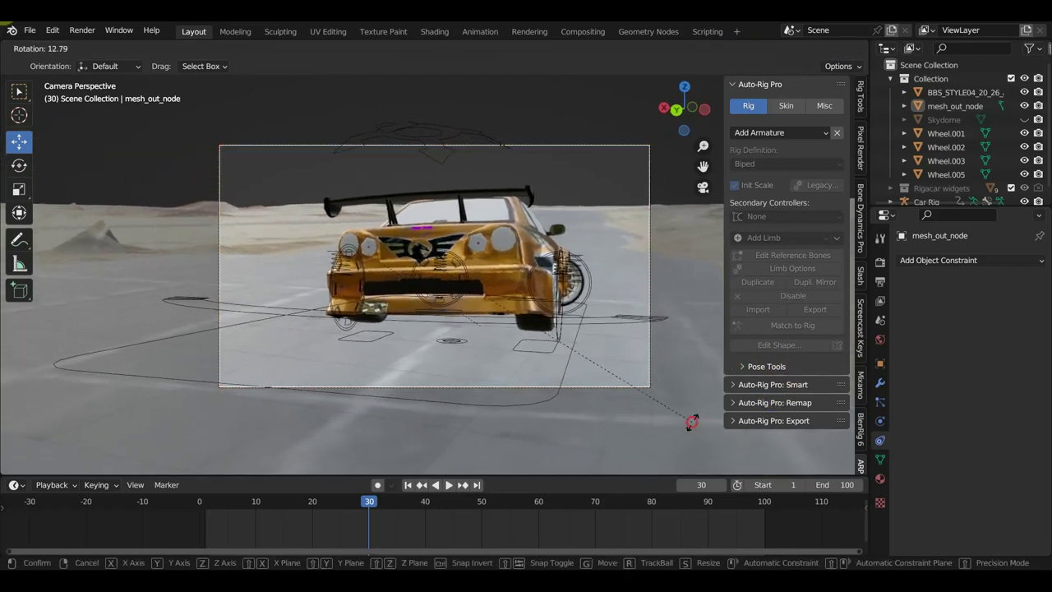
{"action": "left_click", "coordinate": [693, 427]}
{"action": "key", "text": "i"}
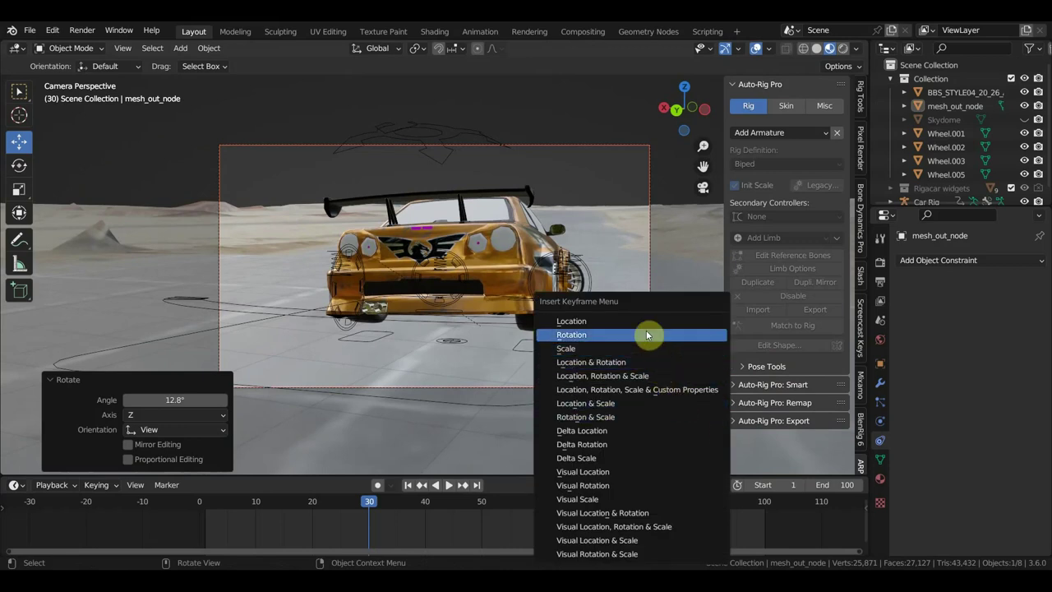
{"action": "left_click", "coordinate": [650, 364]}
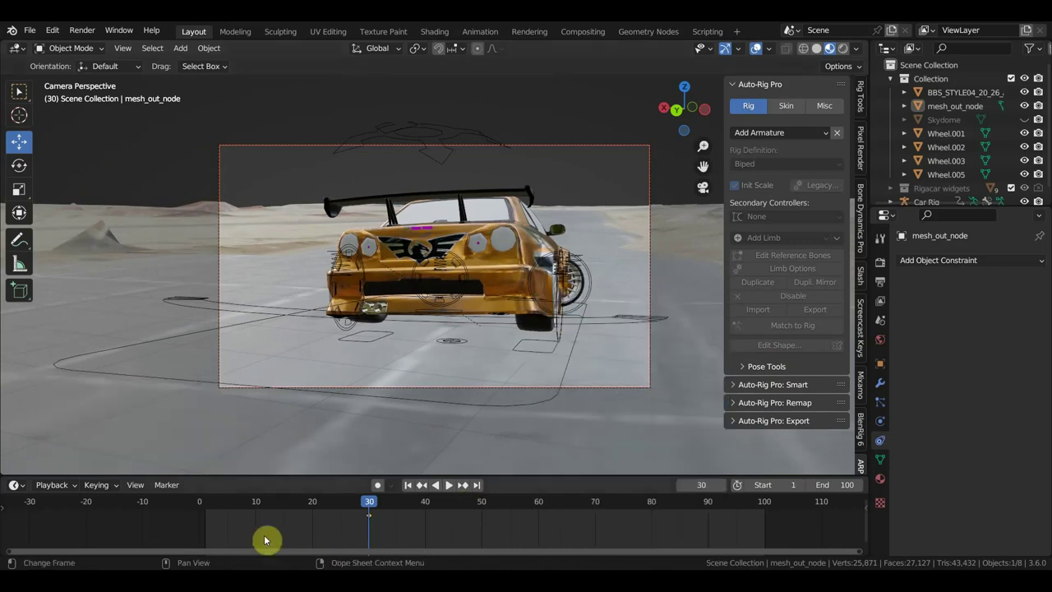
At frame 1, reposition the camera, key its location, rotation and scale, and play back.
{"action": "left_click", "coordinate": [206, 510]}
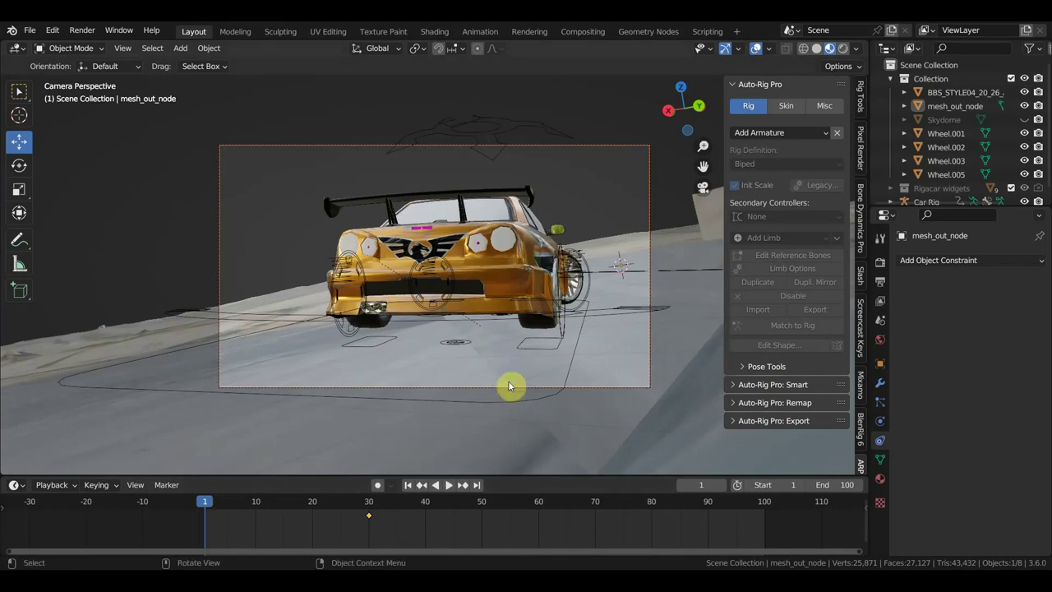
{"action": "key", "text": "shift+grave"}
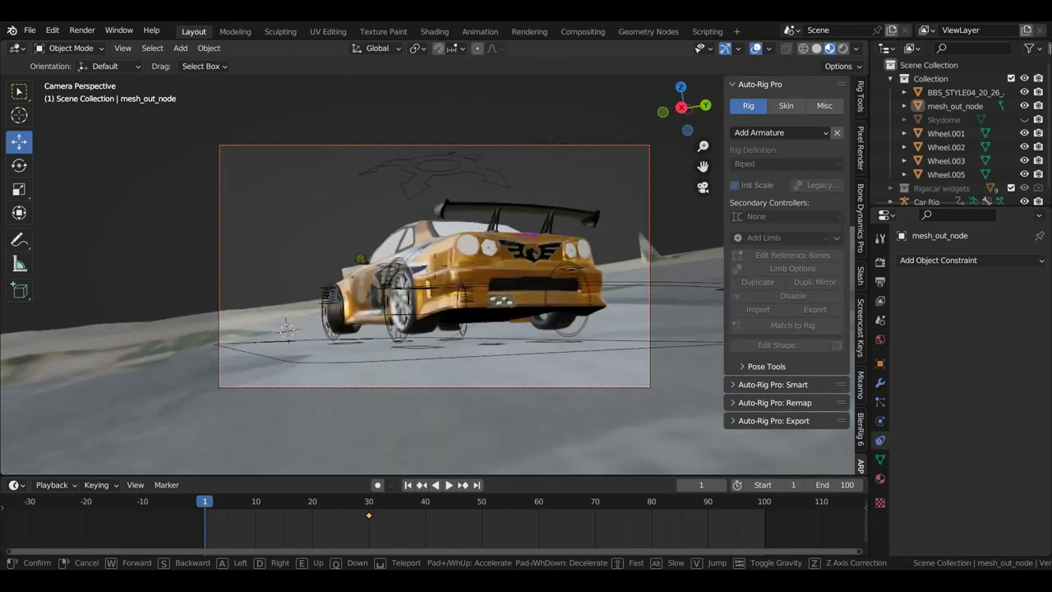
{"action": "left_click", "coordinate": [514, 386]}
{"action": "key", "text": "i"}
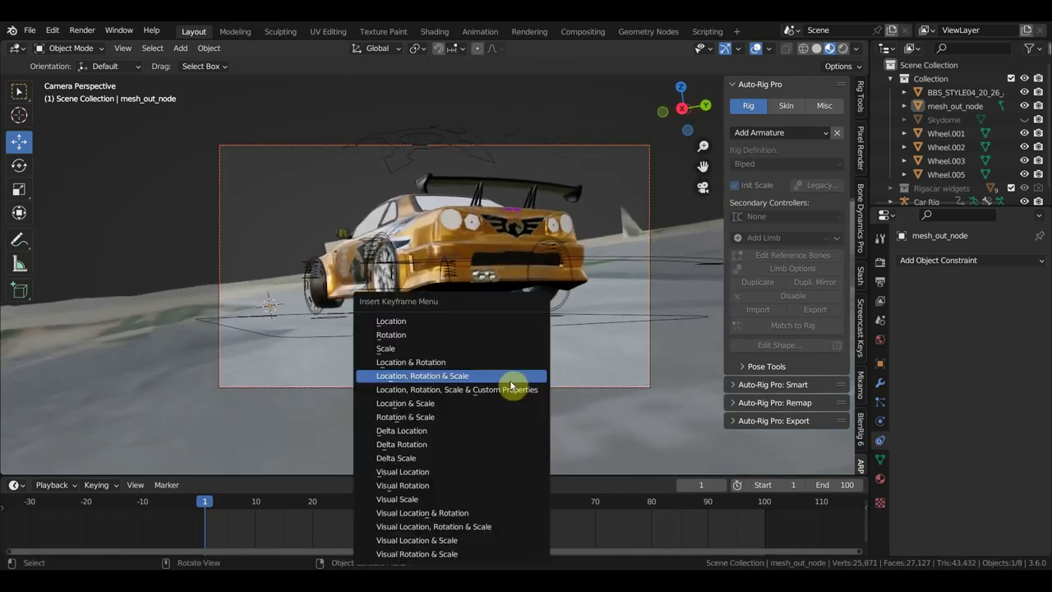
{"action": "left_click", "coordinate": [499, 372]}
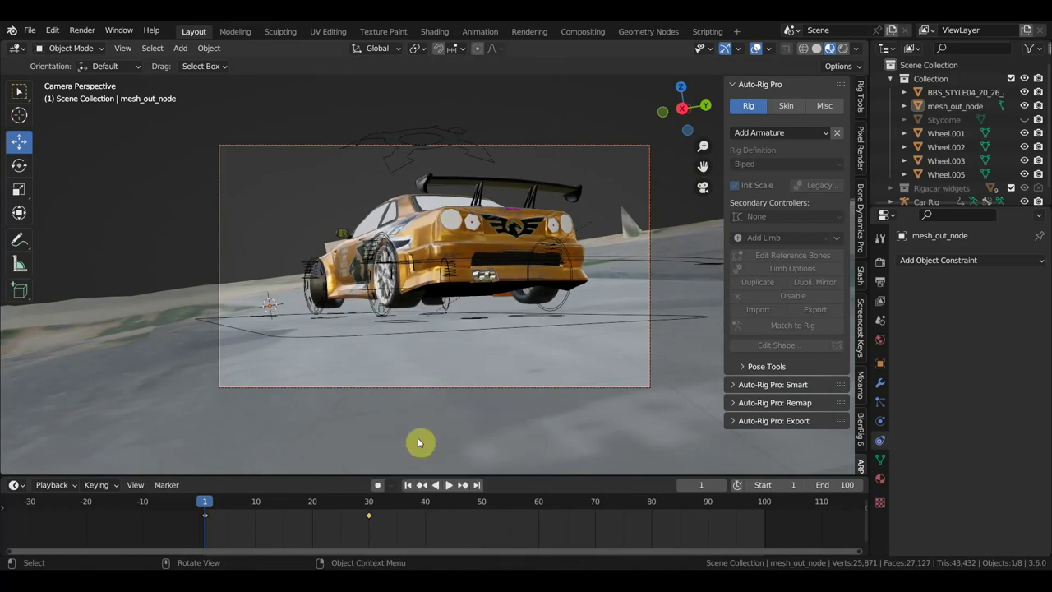
{"action": "key", "text": "space"}
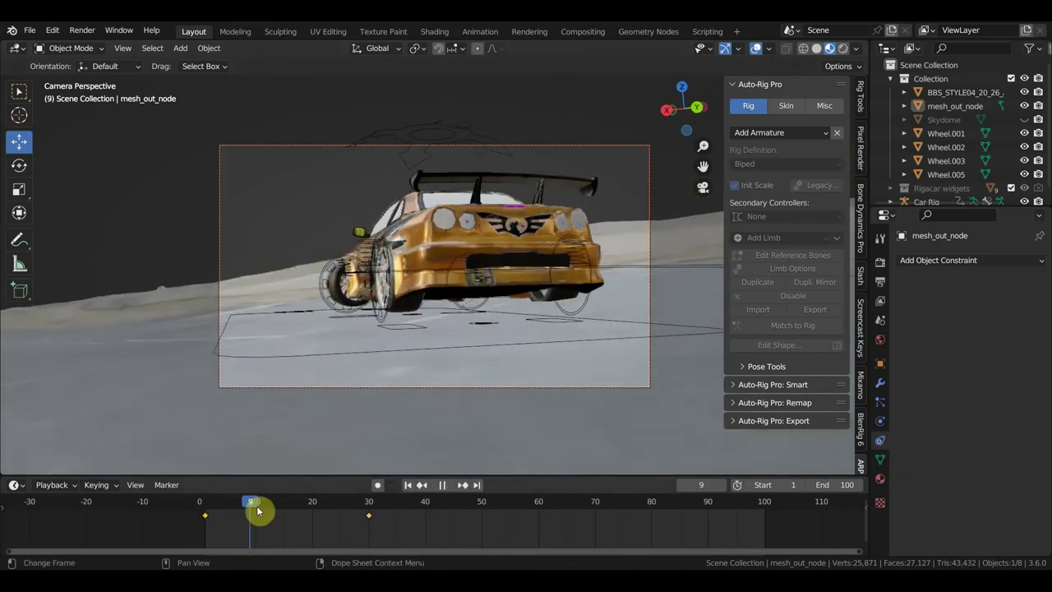
Scrub frames 4 to 21 to review the camera move, then orbit out over the terrain.
{"action": "mouse_move", "coordinate": [281, 514]}
{"action": "left_mouse_down"}
{"action": "mouse_move", "coordinate": [379, 520]}
{"action": "mouse_move", "coordinate": [131, 517]}
{"action": "mouse_move", "coordinate": [403, 517]}
{"action": "mouse_move", "coordinate": [220, 517]}
{"action": "left_mouse_up"}
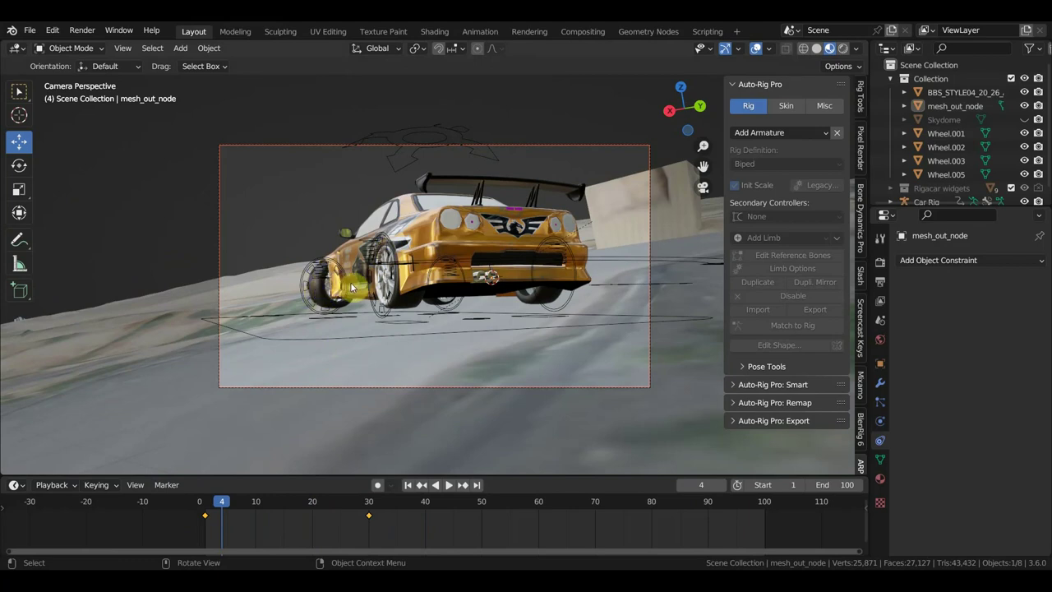
{"action": "mouse_move", "coordinate": [228, 501]}
{"action": "left_mouse_down"}
{"action": "mouse_move", "coordinate": [325, 521]}
{"action": "mouse_move", "coordinate": [434, 519]}
{"action": "mouse_move", "coordinate": [144, 516]}
{"action": "mouse_move", "coordinate": [418, 531]}
{"action": "mouse_move", "coordinate": [205, 529]}
{"action": "mouse_move", "coordinate": [315, 538]}
{"action": "mouse_move", "coordinate": [193, 521]}
{"action": "left_mouse_up"}
{"action": "mouse_move", "coordinate": [398, 395]}
{"action": "middle_mouse_down"}
{"action": "mouse_move", "coordinate": [411, 417]}
{"action": "mouse_move", "coordinate": [451, 404]}
{"action": "middle_mouse_up"}
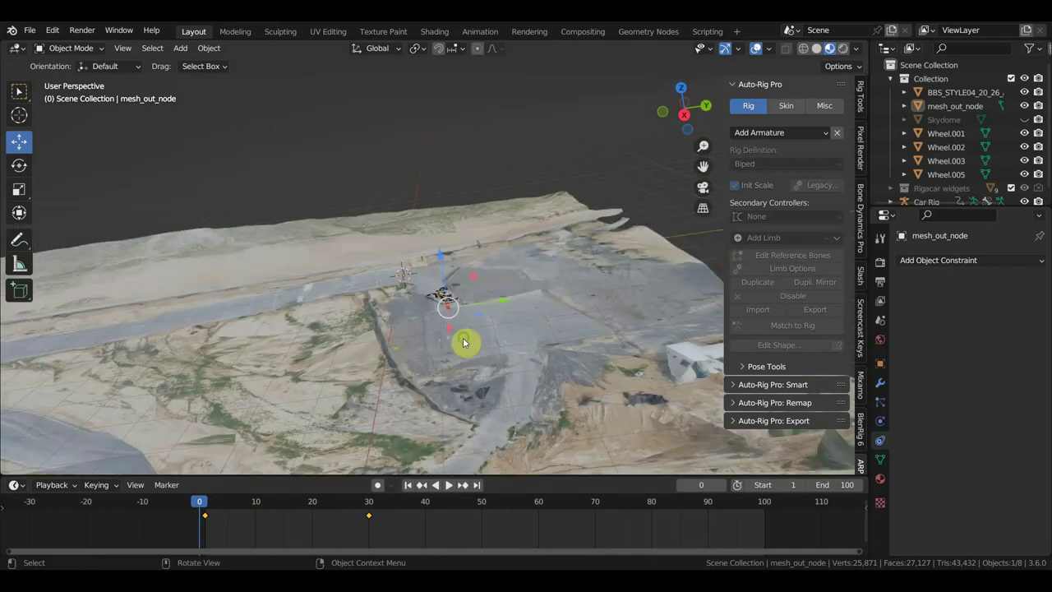
Play the car animation from the start and stop at frame 29.
{"action": "middle_click_drag", "start_coordinate": [466, 341], "coordinate": [469, 359]}
{"action": "left_click", "coordinate": [202, 509]}
{"action": "key", "text": "space"}
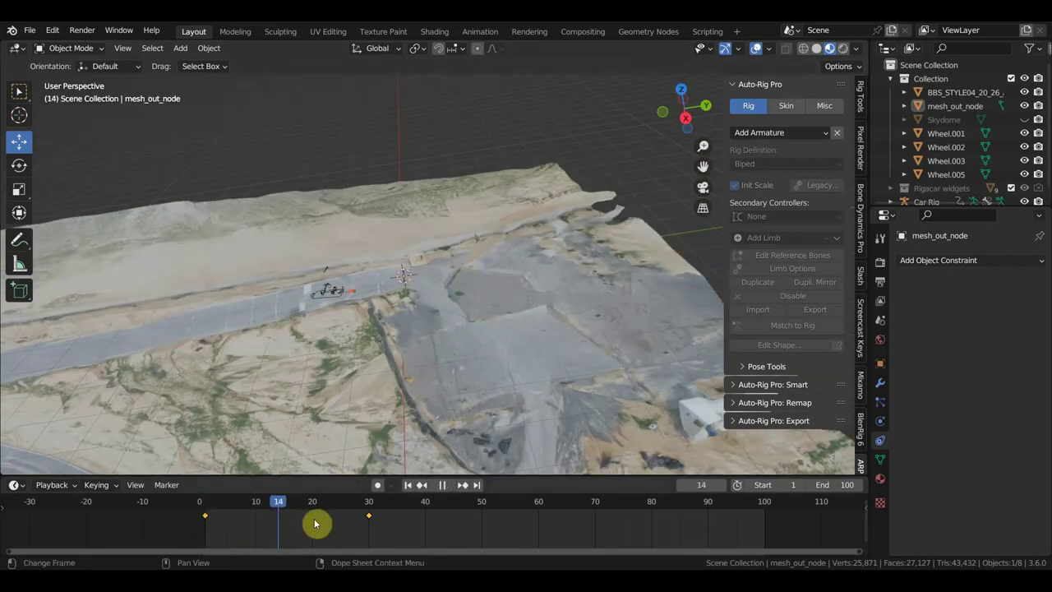
{"action": "left_click_drag", "start_coordinate": [355, 532], "coordinate": [366, 533]}
{"action": "key", "text": "space"}
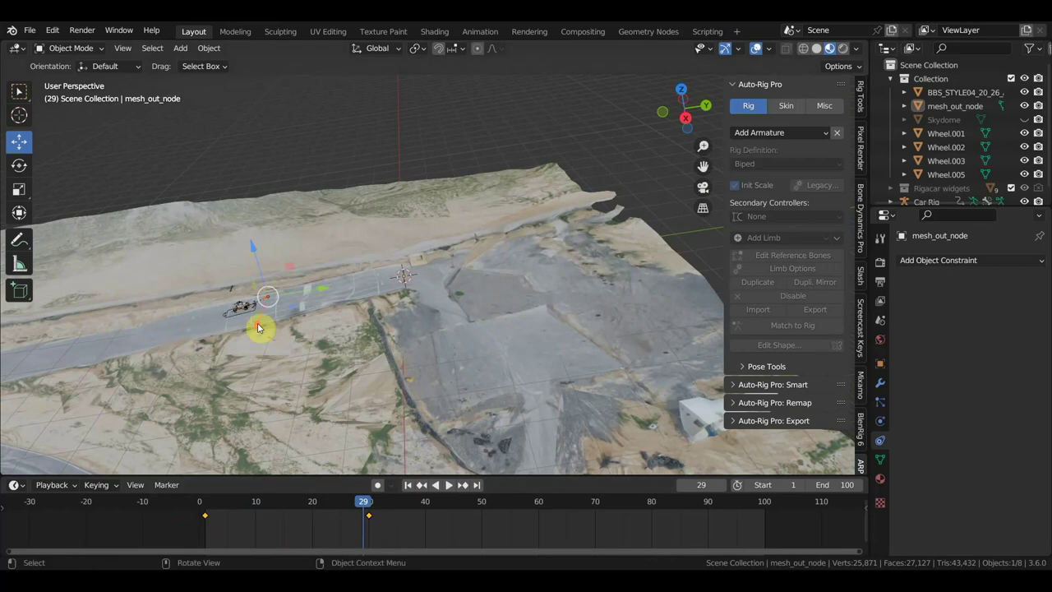
Orbit and zoom over the terrain to inspect the whole winding track.
{"action": "mouse_move", "coordinate": [376, 305]}
{"action": "middle_mouse_down"}
{"action": "mouse_move", "coordinate": [345, 352]}
{"action": "mouse_move", "coordinate": [478, 325]}
{"action": "mouse_move", "coordinate": [446, 208]}
{"action": "middle_mouse_up"}
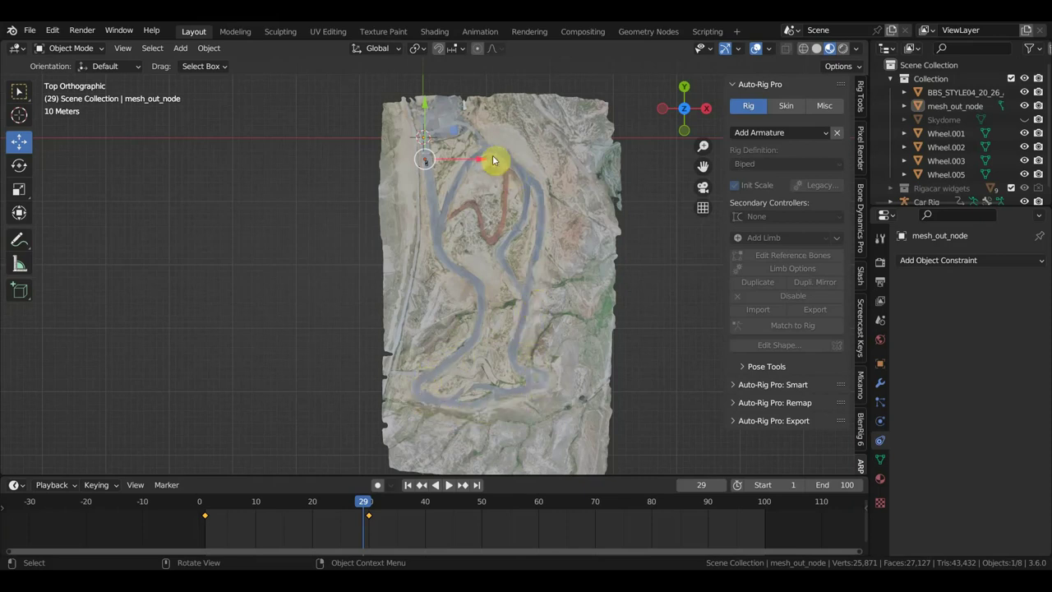
{"action": "scroll", "coordinate": [518, 320], "scroll_direction": "up", "scroll_amount": 3}
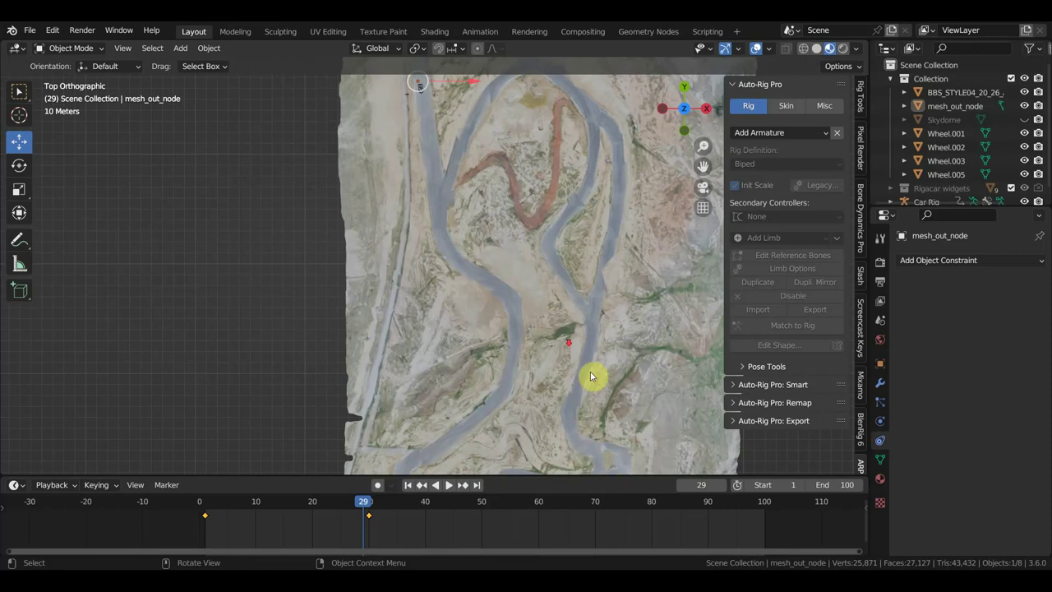
{"action": "scroll", "coordinate": [590, 374], "scroll_direction": "down", "scroll_amount": 3}
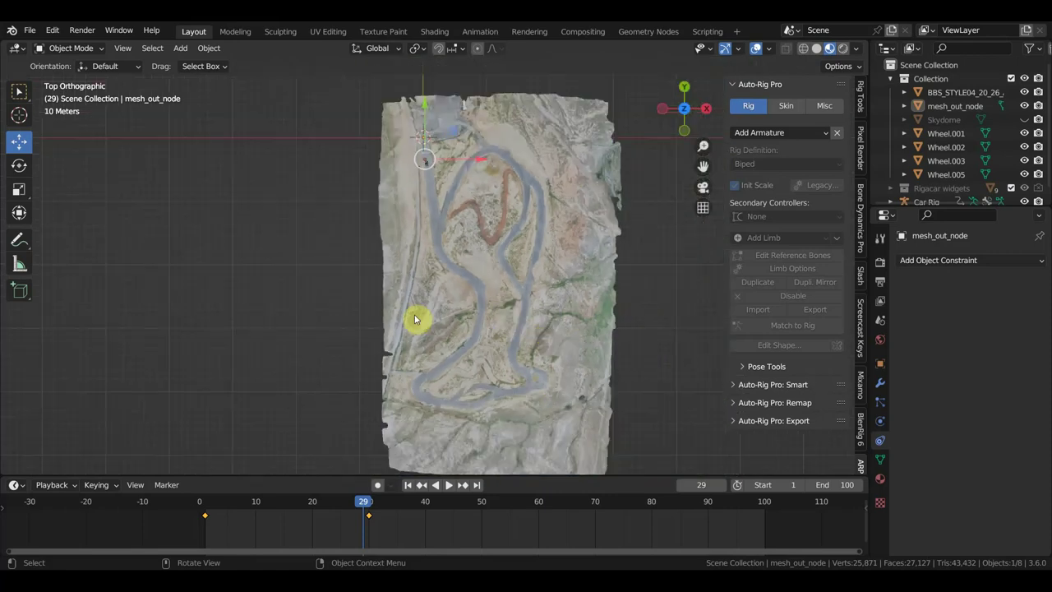
{"action": "mouse_move", "coordinate": [498, 263]}
{"action": "middle_mouse_down"}
{"action": "mouse_move", "coordinate": [360, 203]}
{"action": "mouse_move", "coordinate": [488, 259]}
{"action": "mouse_move", "coordinate": [499, 246]}
{"action": "middle_mouse_up"}
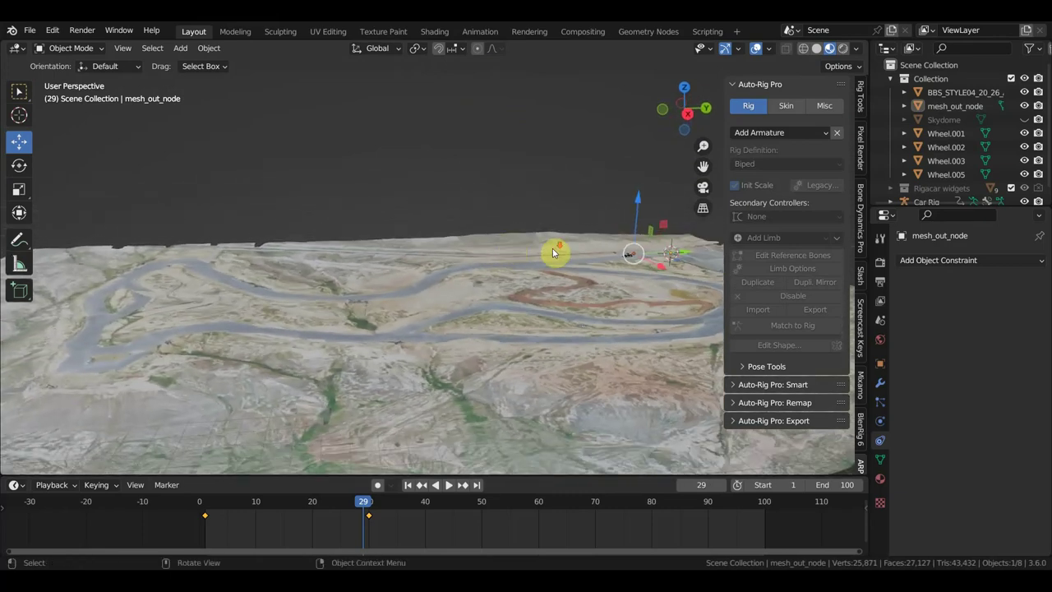
{"action": "scroll", "coordinate": [553, 248], "scroll_direction": "down", "scroll_amount": 1}
{"action": "mouse_move", "coordinate": [518, 258]}
{"action": "middle_mouse_down"}
{"action": "mouse_move", "coordinate": [469, 266]}
{"action": "mouse_move", "coordinate": [501, 279]}
{"action": "middle_mouse_up"}
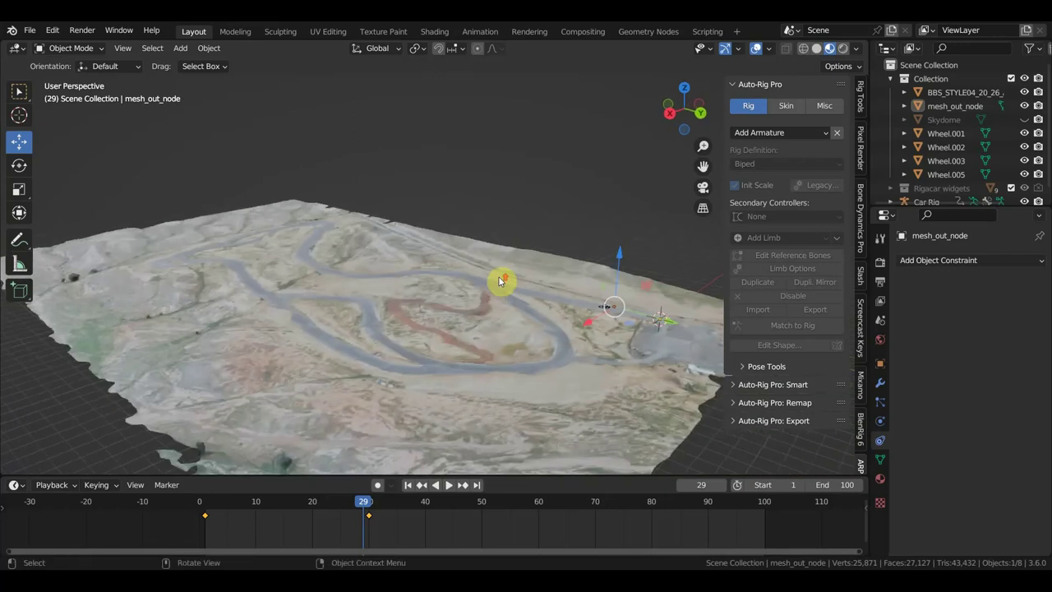
{"action": "scroll", "coordinate": [500, 279], "scroll_direction": "up", "scroll_amount": 4}
Pan and zoom in close to the car, then look through the scene camera again.
{"action": "mouse_move", "coordinate": [579, 287]}
{"action": "middle_mouse_down", "text": "shift"}
{"action": "mouse_move", "coordinate": [228, 150]}
{"action": "mouse_move", "coordinate": [212, 169]}
{"action": "mouse_move", "coordinate": [284, 199]}
{"action": "mouse_move", "coordinate": [352, 279]}
{"action": "middle_mouse_up", "text": "shift"}
{"action": "scroll", "coordinate": [386, 287], "scroll_direction": "up", "scroll_amount": 3}
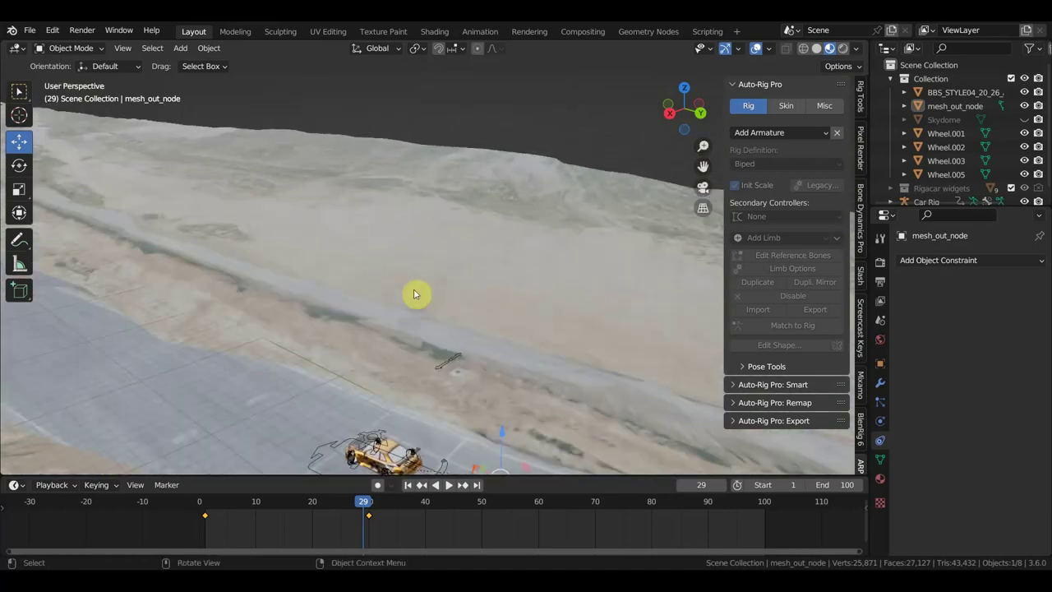
{"action": "scroll", "coordinate": [448, 291], "scroll_direction": "up", "scroll_amount": 3}
{"action": "scroll", "coordinate": [481, 292], "scroll_direction": "up", "scroll_amount": 3}
{"action": "mouse_move", "coordinate": [481, 288]}
{"action": "middle_mouse_down"}
{"action": "mouse_move", "coordinate": [485, 267]}
{"action": "mouse_move", "coordinate": [489, 282]}
{"action": "middle_mouse_up"}
{"action": "left_click", "coordinate": [489, 281]}
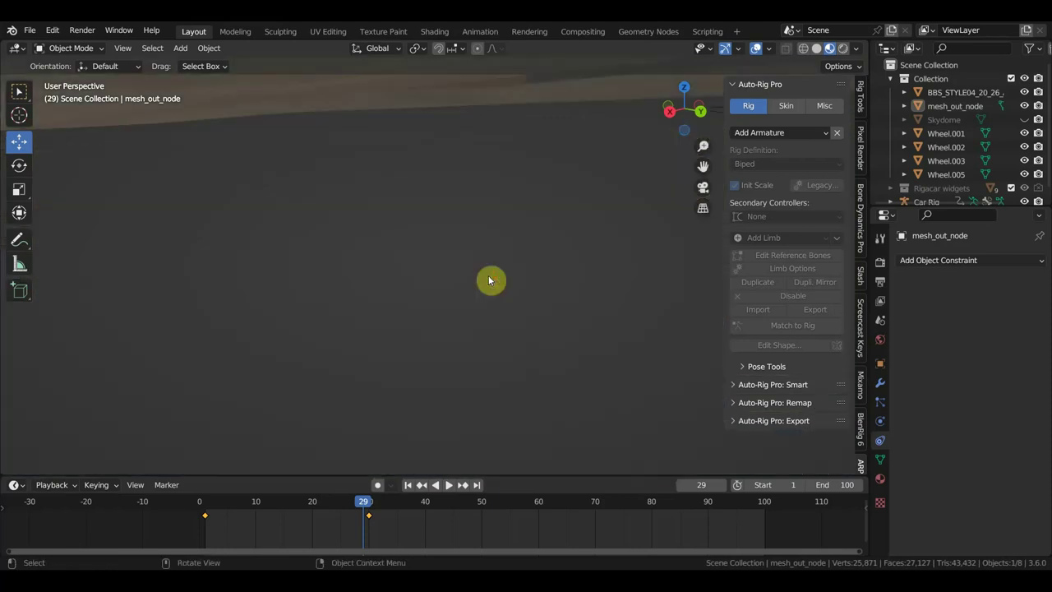
{"action": "key", "text": "KP_0"}
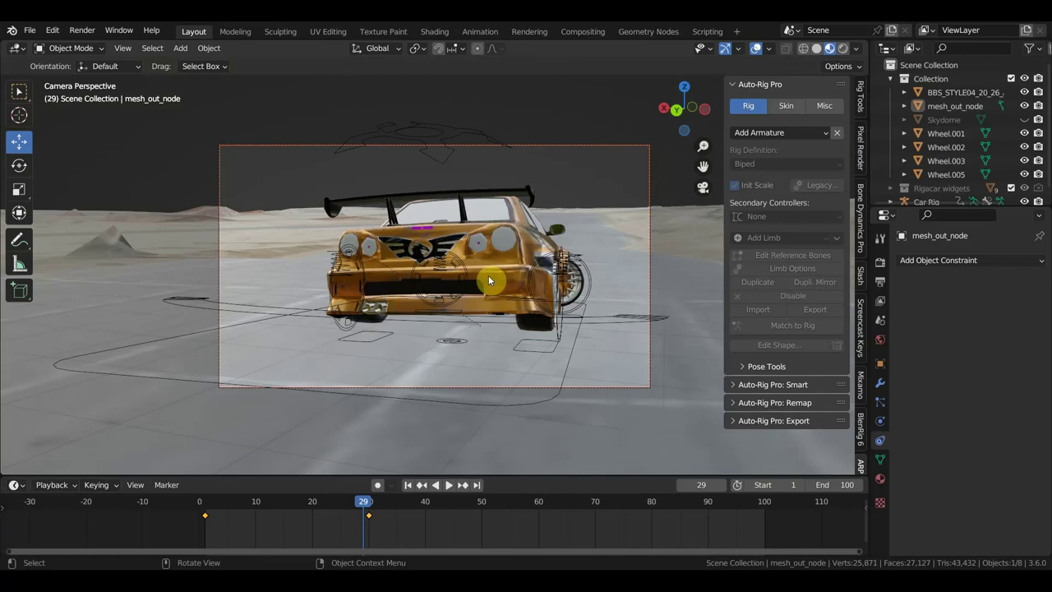
Scrub and play the drift, stopping at frame 28, then zoom out to the terrain overview.
{"action": "mouse_move", "coordinate": [386, 515]}
{"action": "left_mouse_down"}
{"action": "mouse_move", "coordinate": [298, 506]}
{"action": "mouse_move", "coordinate": [239, 518]}
{"action": "left_mouse_up"}
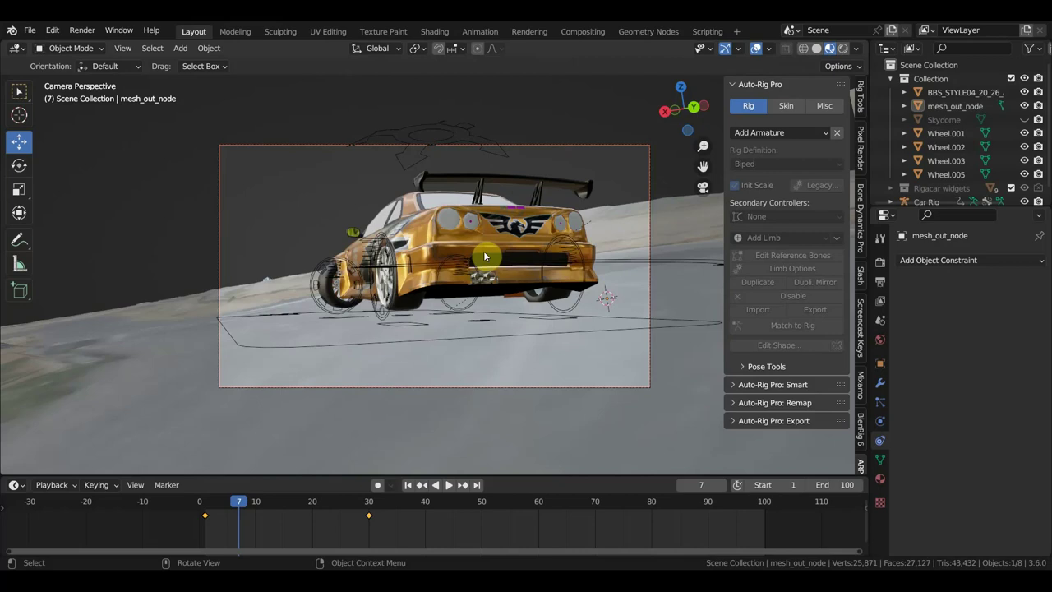
{"action": "mouse_move", "coordinate": [265, 496]}
{"action": "left_mouse_down"}
{"action": "mouse_move", "coordinate": [212, 509]}
{"action": "mouse_move", "coordinate": [427, 543]}
{"action": "mouse_move", "coordinate": [217, 521]}
{"action": "mouse_move", "coordinate": [291, 522]}
{"action": "mouse_move", "coordinate": [371, 540]}
{"action": "mouse_move", "coordinate": [300, 527]}
{"action": "mouse_move", "coordinate": [195, 528]}
{"action": "left_mouse_up"}
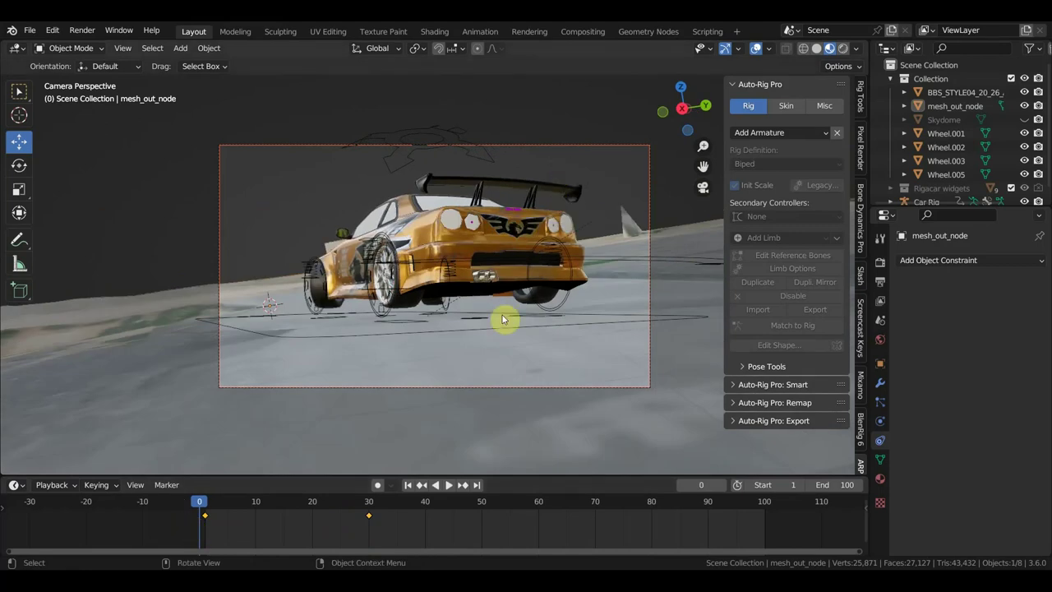
{"action": "key", "text": "space"}
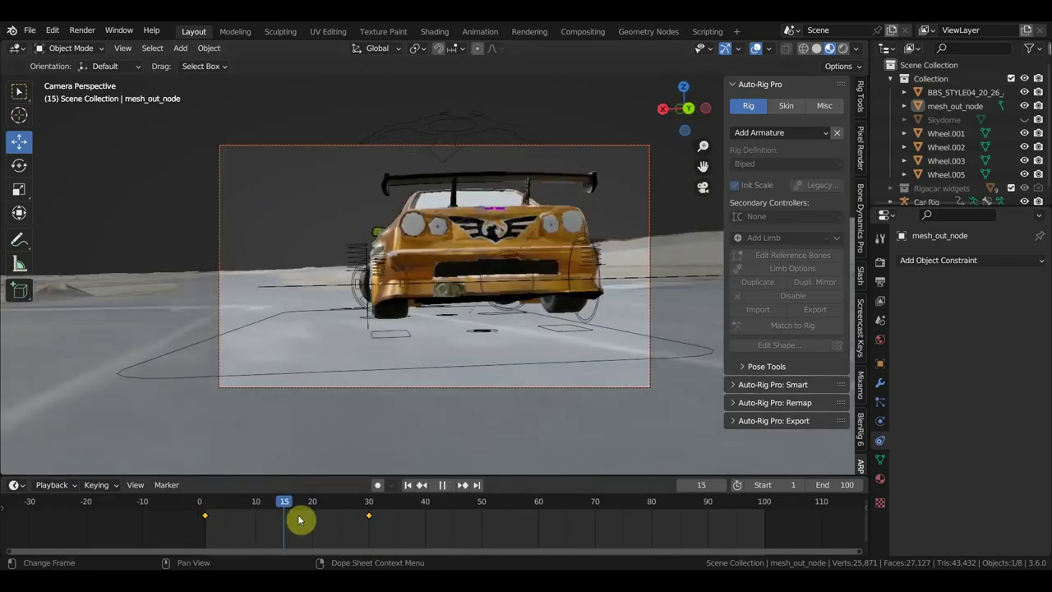
{"action": "key", "text": "space"}
{"action": "scroll", "coordinate": [471, 378], "scroll_direction": "down", "scroll_amount": 4}
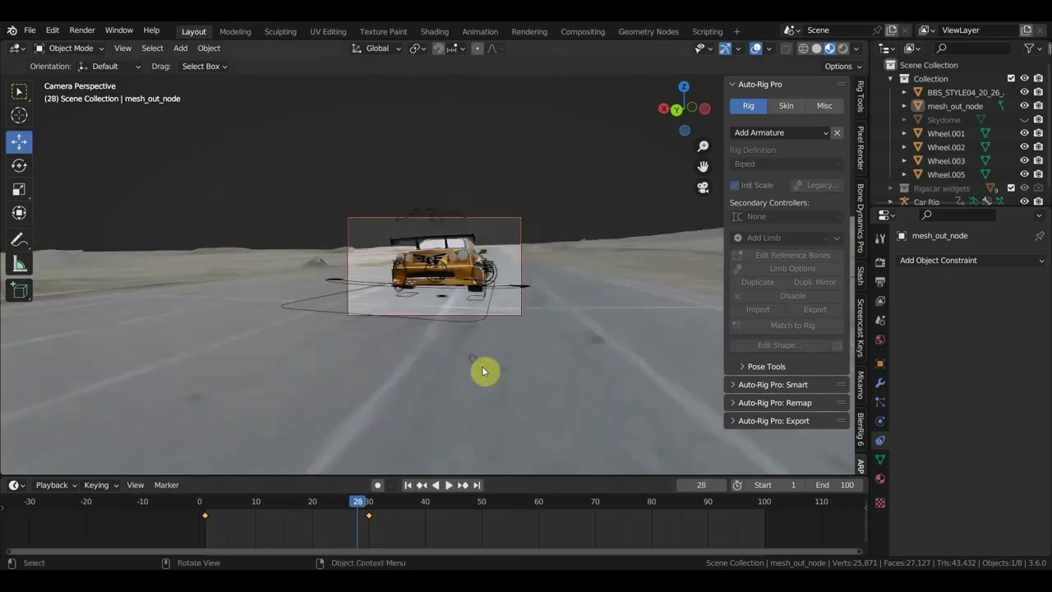
{"action": "mouse_move", "coordinate": [484, 371]}
{"action": "middle_mouse_down"}
{"action": "mouse_move", "coordinate": [513, 402]}
{"action": "mouse_move", "coordinate": [503, 388]}
{"action": "middle_mouse_up"}
{"action": "scroll", "coordinate": [468, 361], "scroll_direction": "down", "scroll_amount": 6}
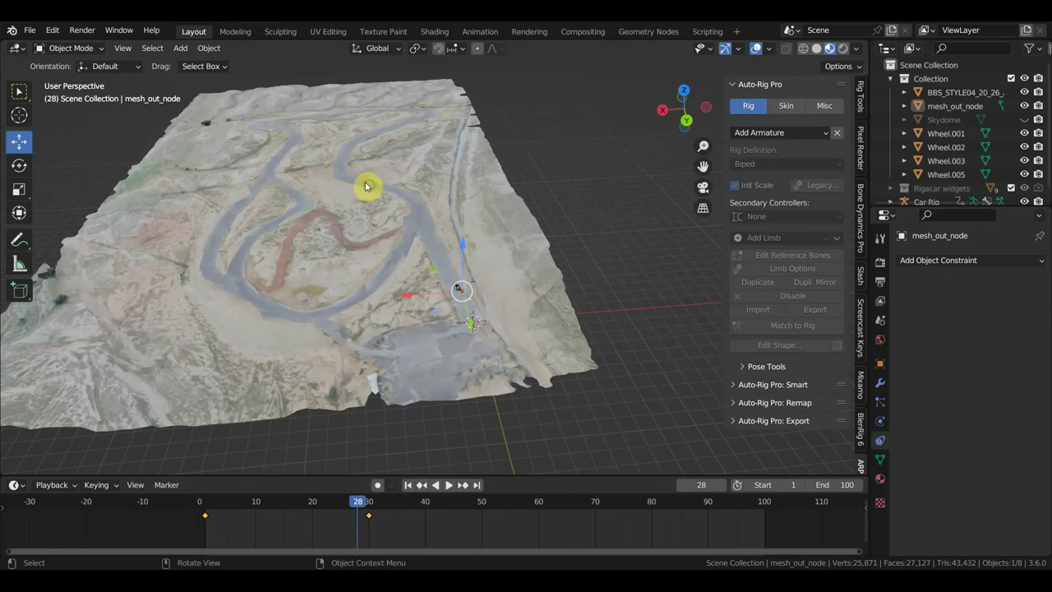
Switch to Top view, select the terrain mesh and centre the whole winding track.
{"action": "middle_click_drag", "start_coordinate": [369, 184], "coordinate": [382, 189]}
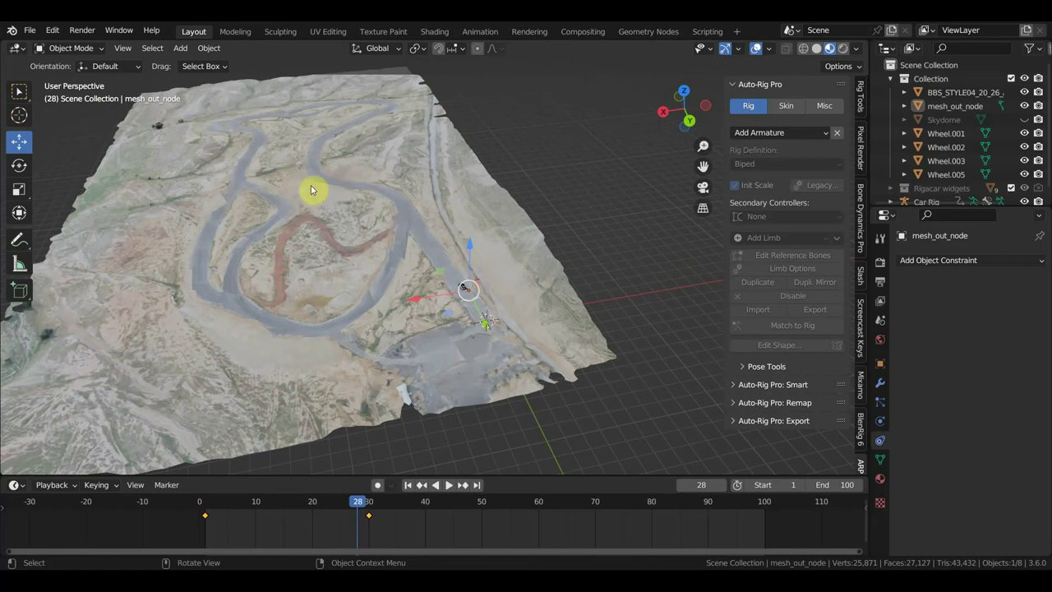
{"action": "middle_click_drag", "start_coordinate": [312, 188], "coordinate": [388, 224]}
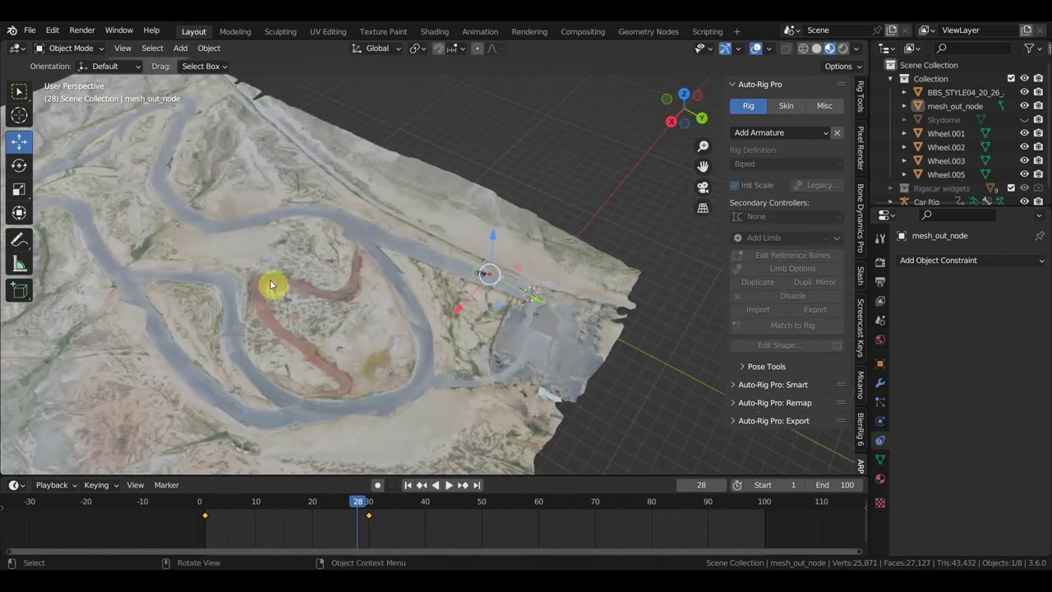
{"action": "key", "text": "KP_7"}
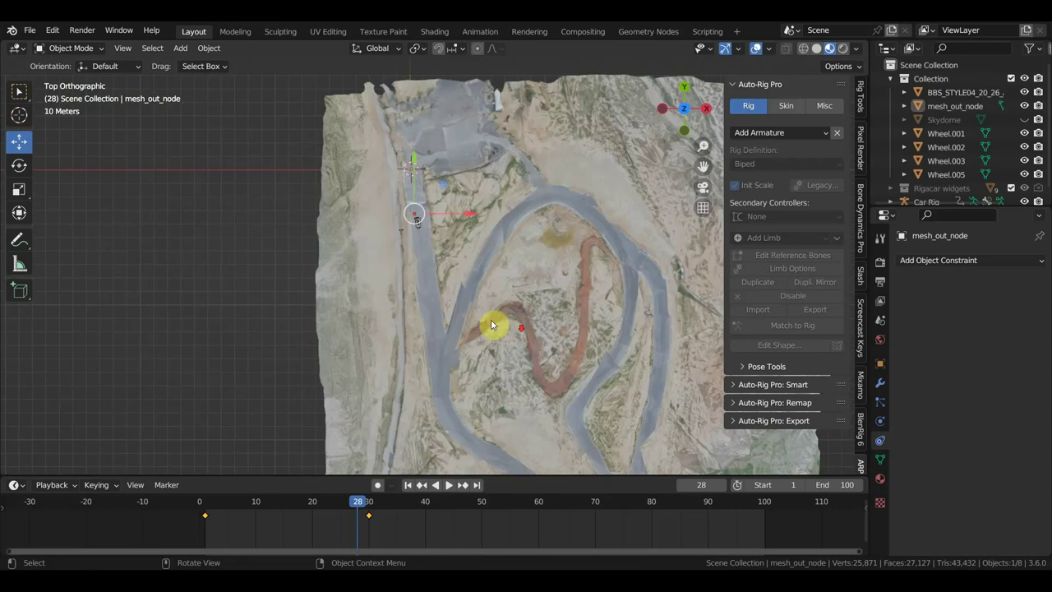
{"action": "scroll", "coordinate": [491, 319], "scroll_direction": "down", "scroll_amount": 2}
{"action": "left_click", "coordinate": [485, 306]}
{"action": "middle_click_drag", "start_coordinate": [489, 308], "coordinate": [376, 238], "text": "shift"}
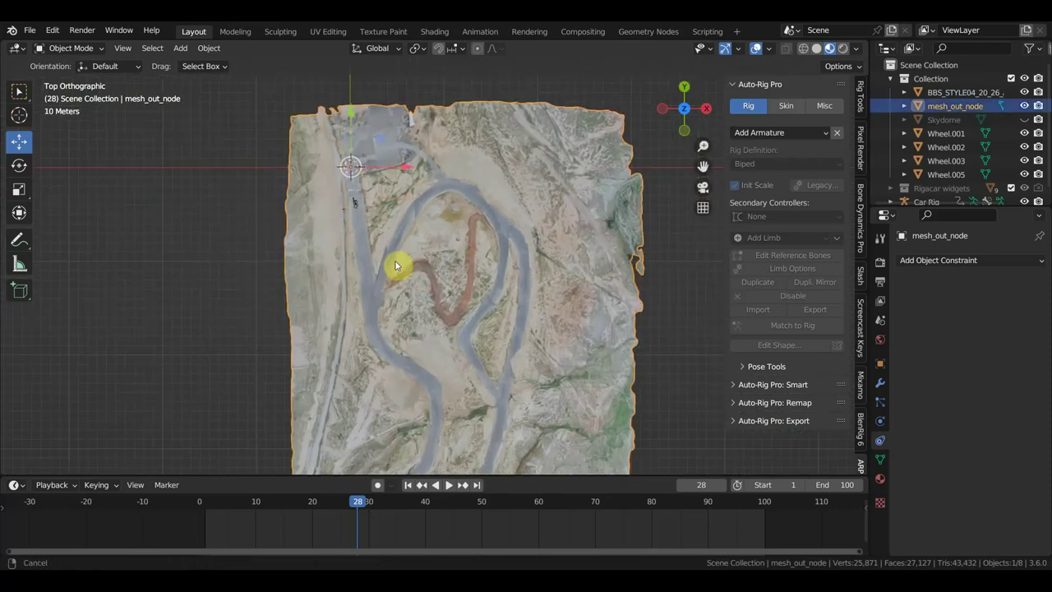
{"action": "left_click", "coordinate": [63, 47]}
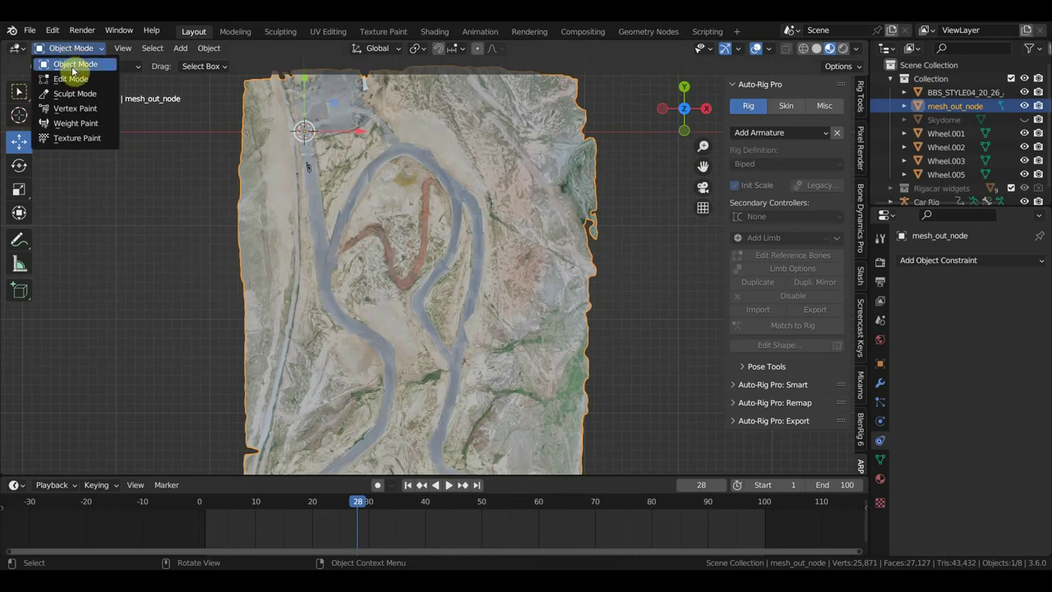
Enter Texture Paint mode on the terrain with a 12 px brush sampling the grey road colour.
{"action": "left_click", "coordinate": [76, 137]}
{"action": "scroll", "coordinate": [408, 308], "scroll_direction": "up", "scroll_amount": 3}
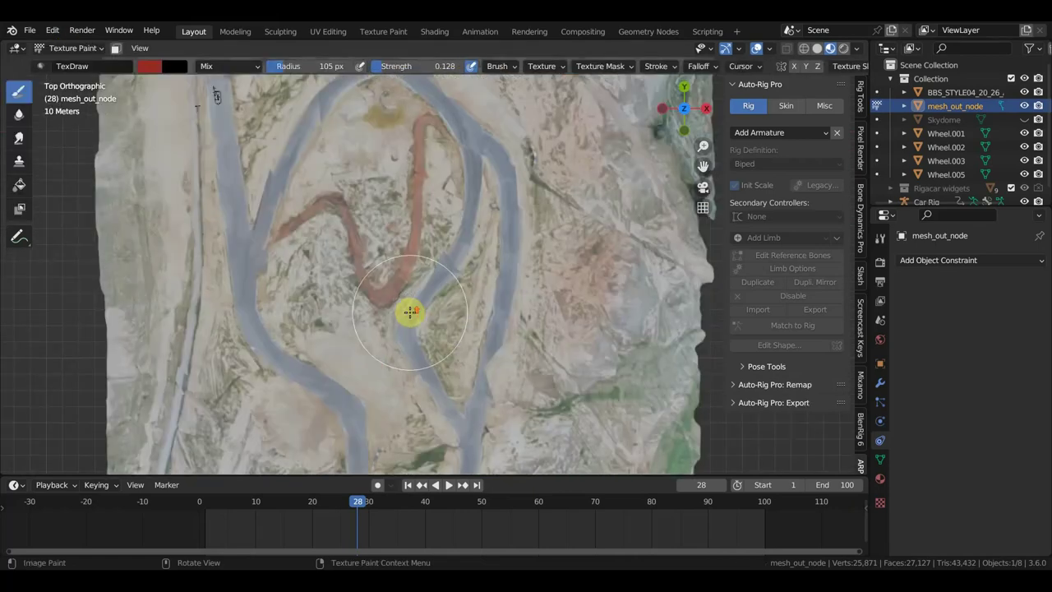
{"action": "key", "text": "f"}
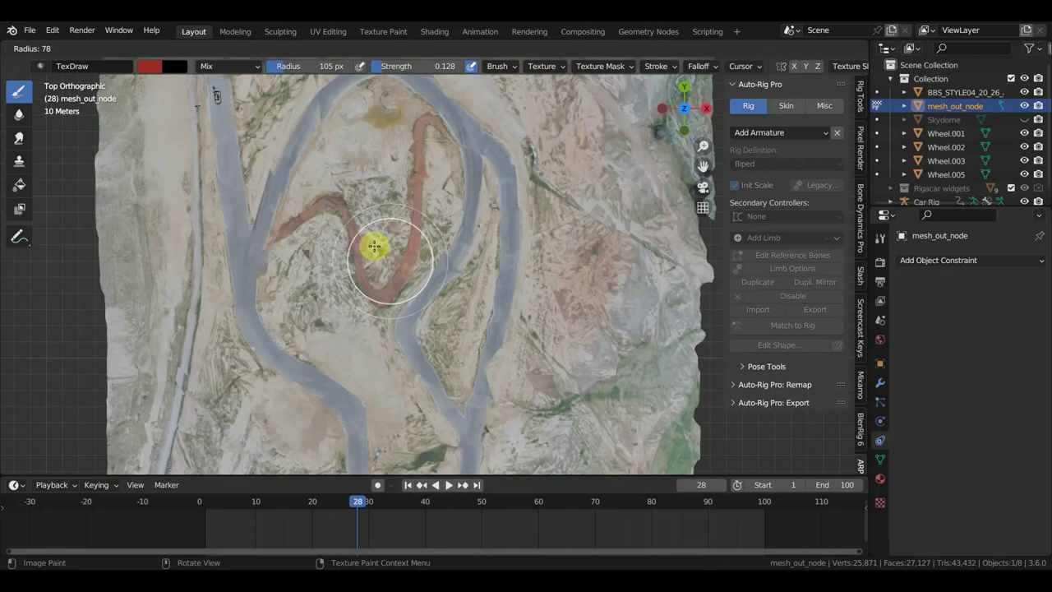
{"action": "left_click", "coordinate": [338, 207]}
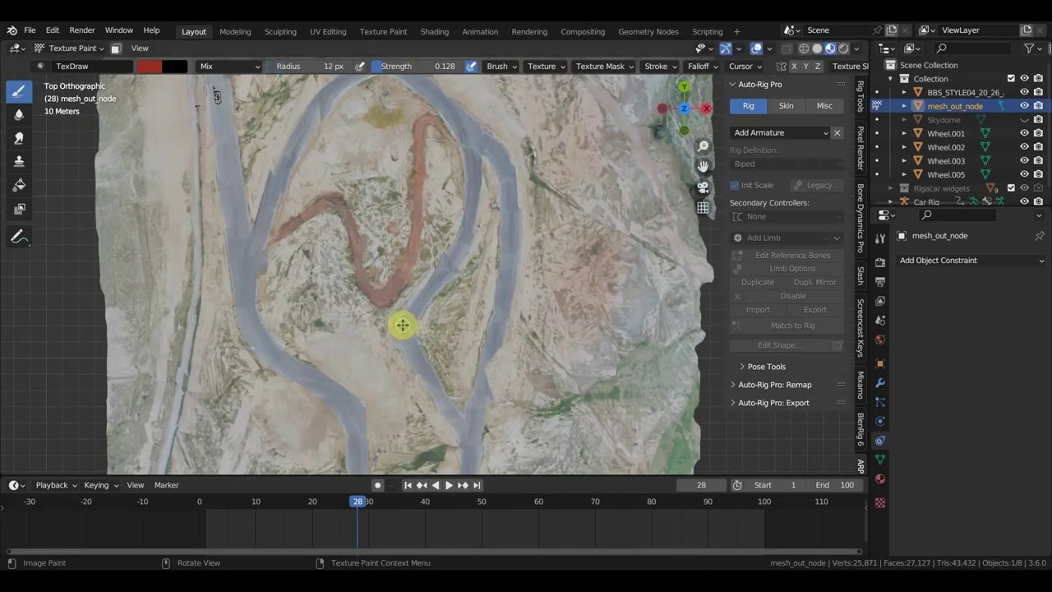
{"action": "key", "text": "s"}
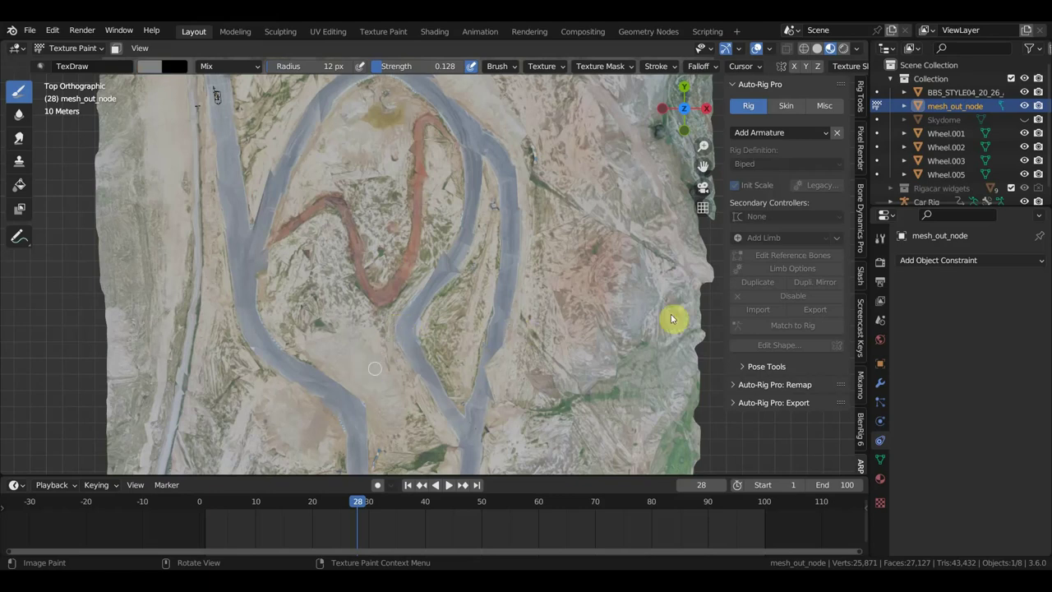
{"action": "left_click", "coordinate": [881, 237]}
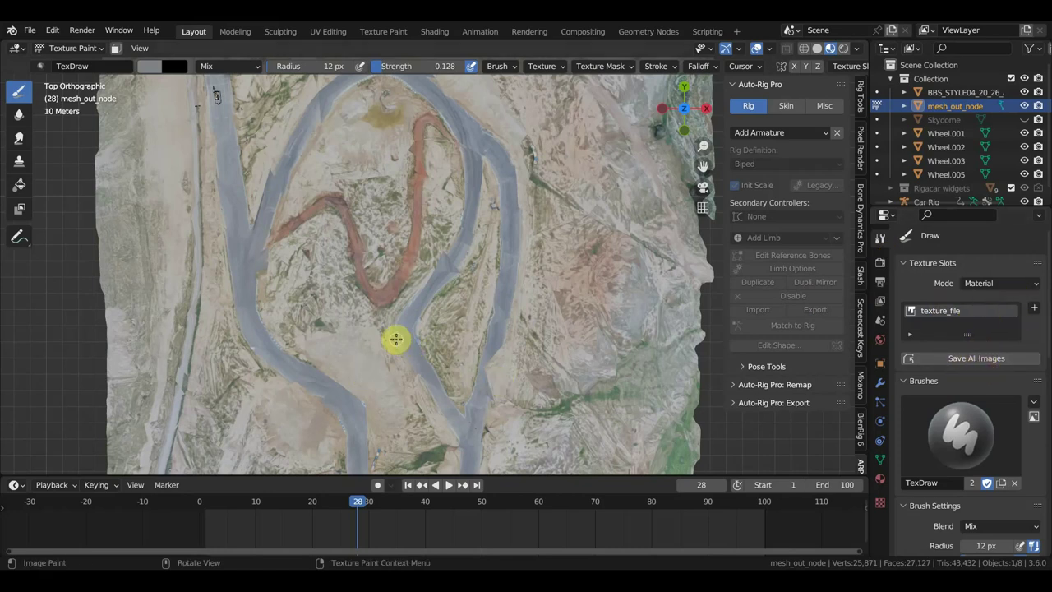
Hide the sidebar, raise the brush strength to 1.000 and sample a terrain colour.
{"action": "key", "text": "n"}
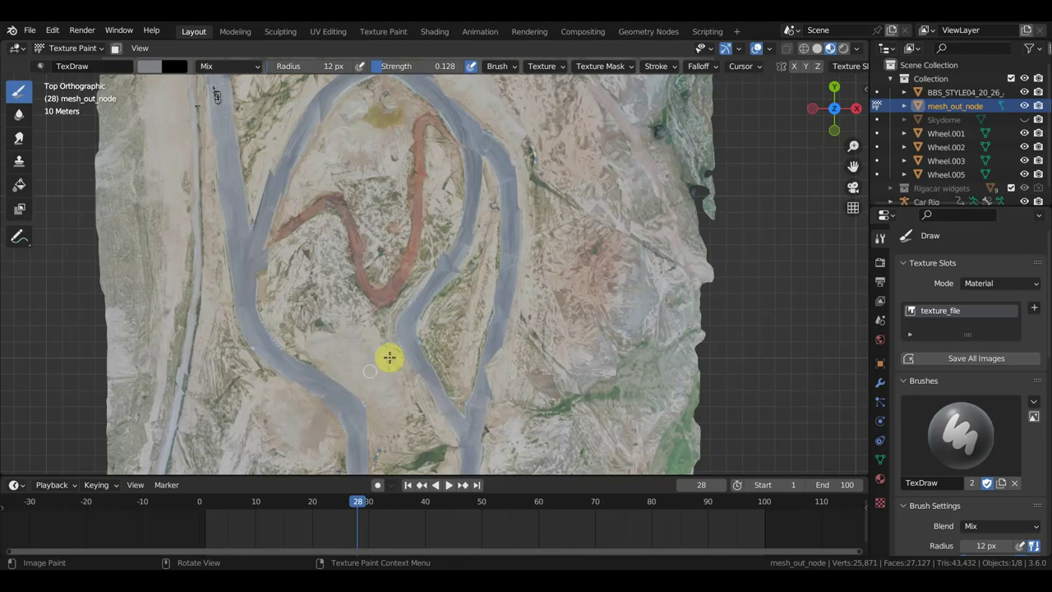
{"action": "left_click_drag", "start_coordinate": [387, 67], "coordinate": [462, 67]}
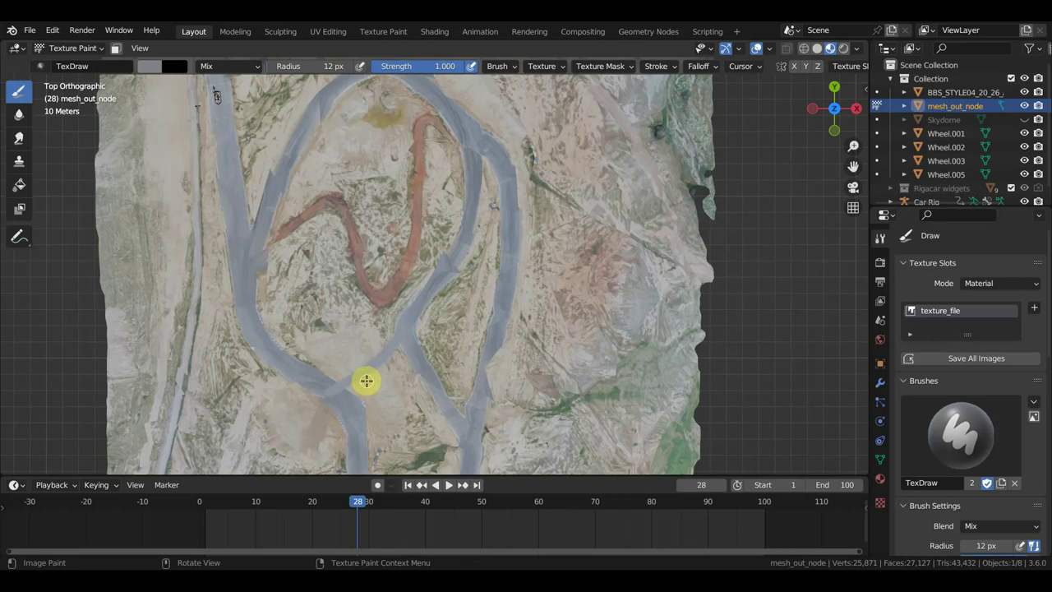
{"action": "key", "text": "s"}
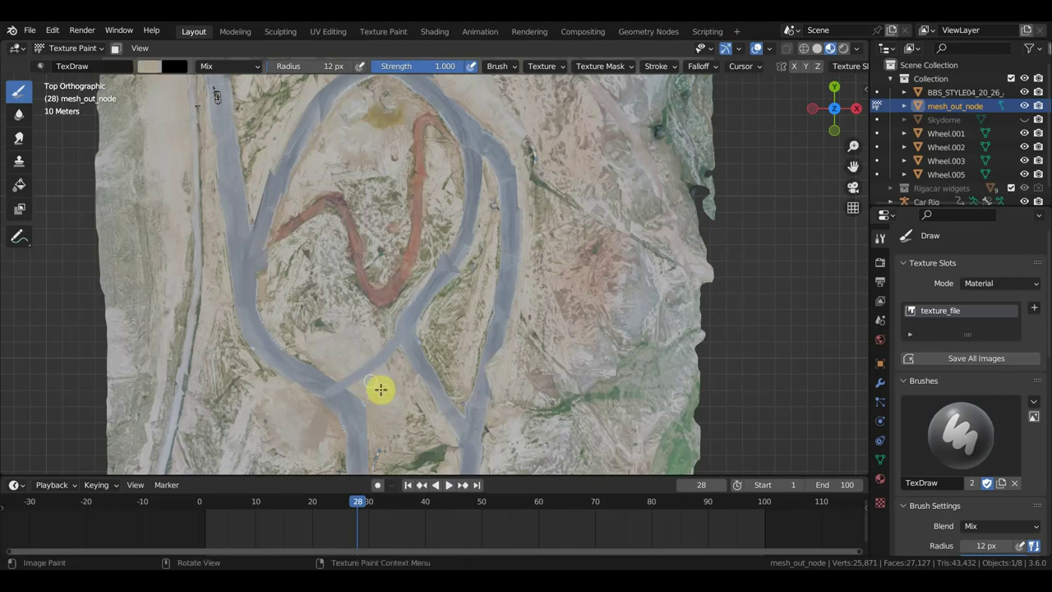
{"action": "key", "text": "s"}
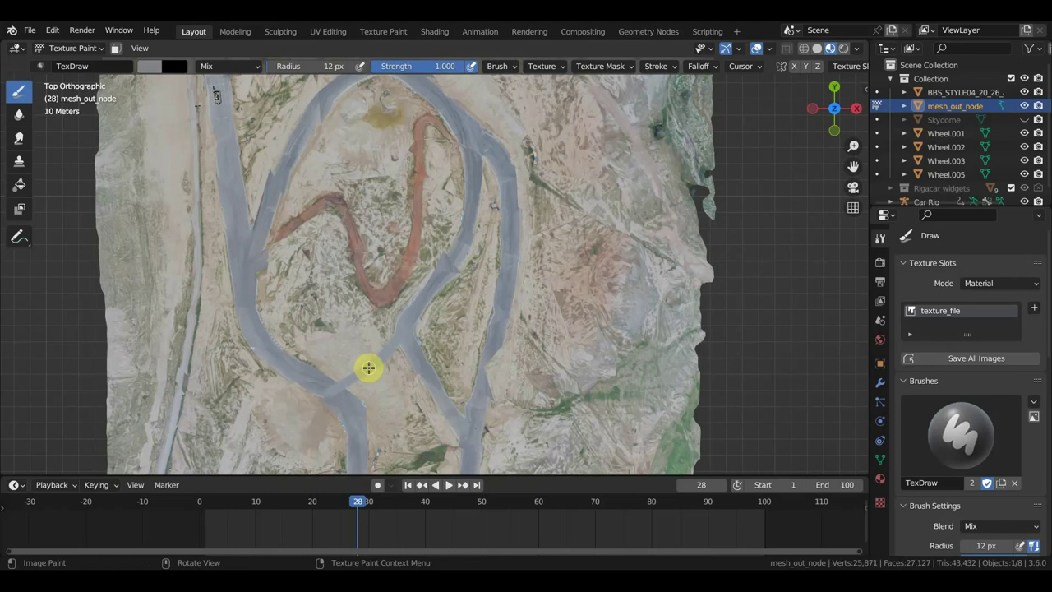
Paint the road junction in sampled road grey with a 28 px brush.
{"action": "key", "text": "f"}
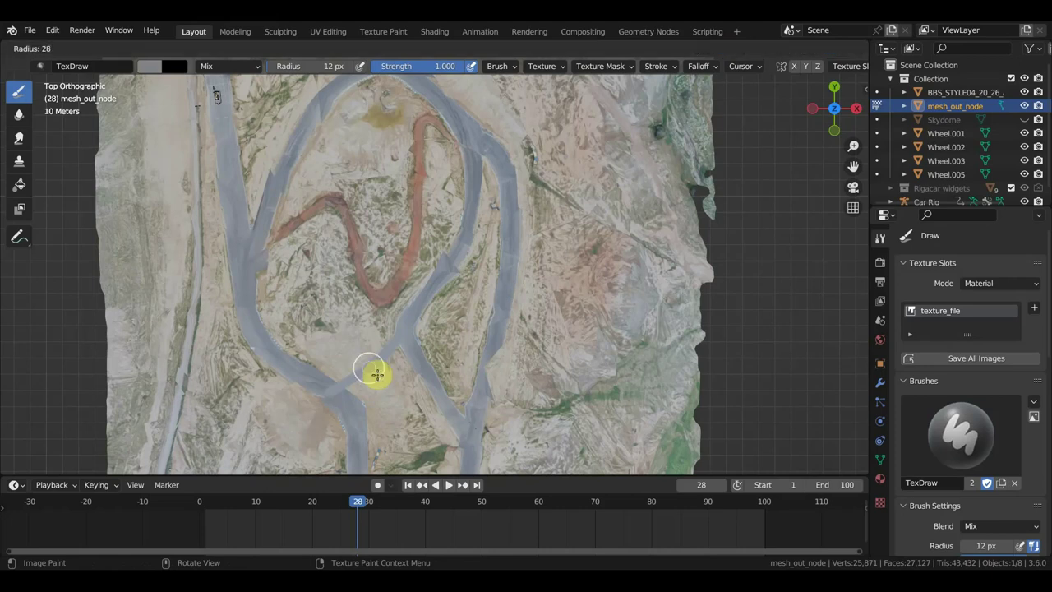
{"action": "left_click", "coordinate": [378, 375]}
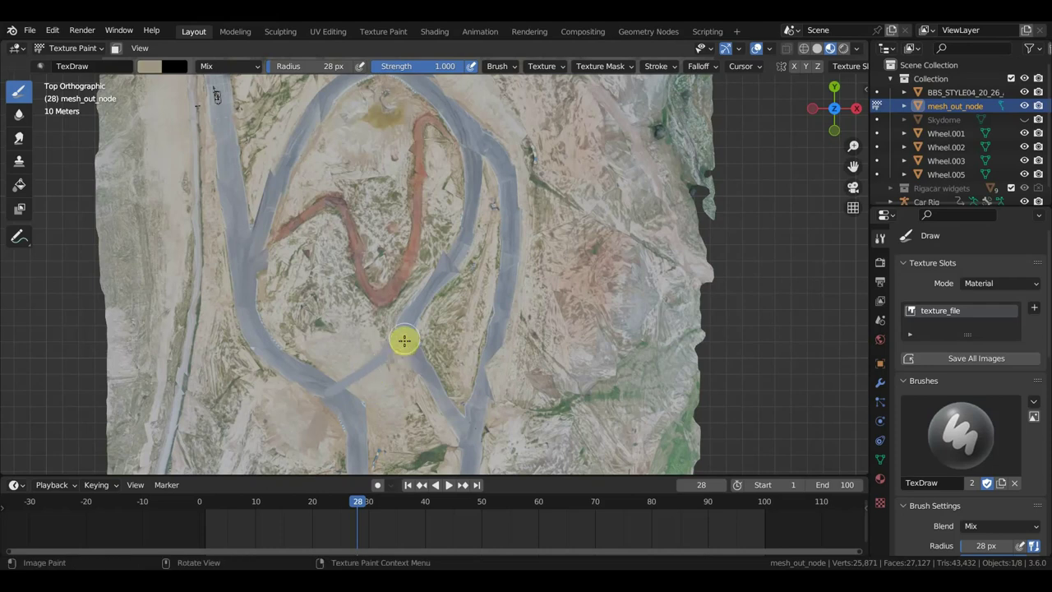
{"action": "key", "text": "s"}
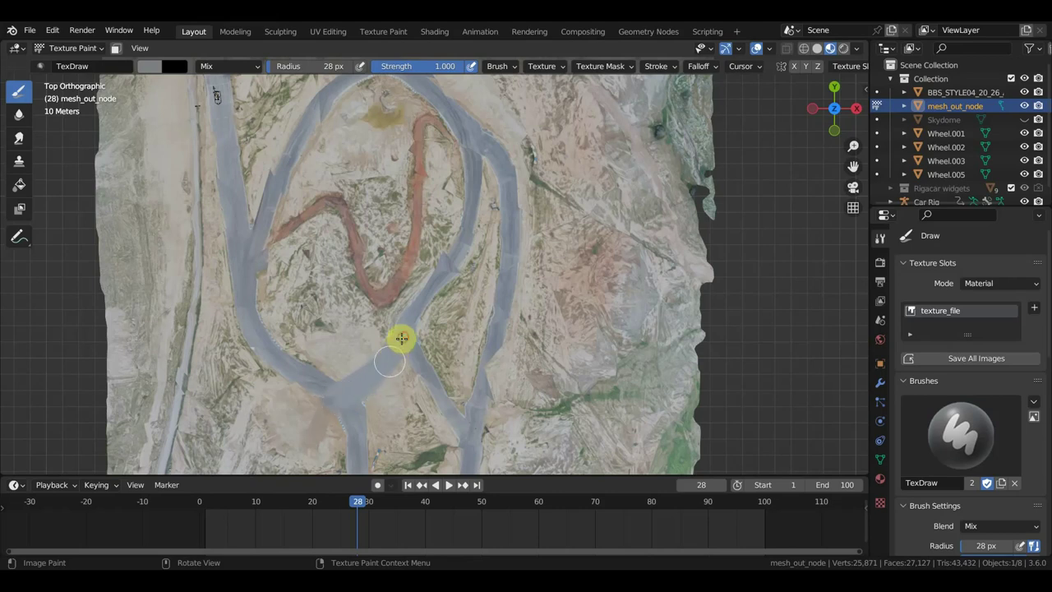
{"action": "left_click_drag", "start_coordinate": [401, 338], "coordinate": [339, 381]}
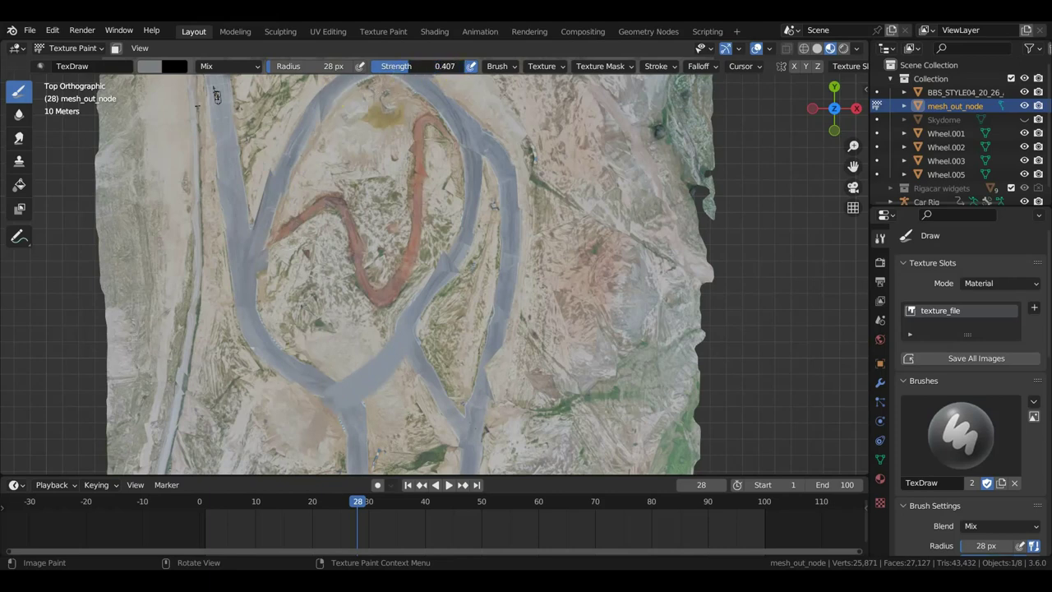
Lower the brush strength to 0.390 and tilt the view into perspective over the track.
{"action": "left_click_drag", "start_coordinate": [428, 66], "coordinate": [419, 66]}
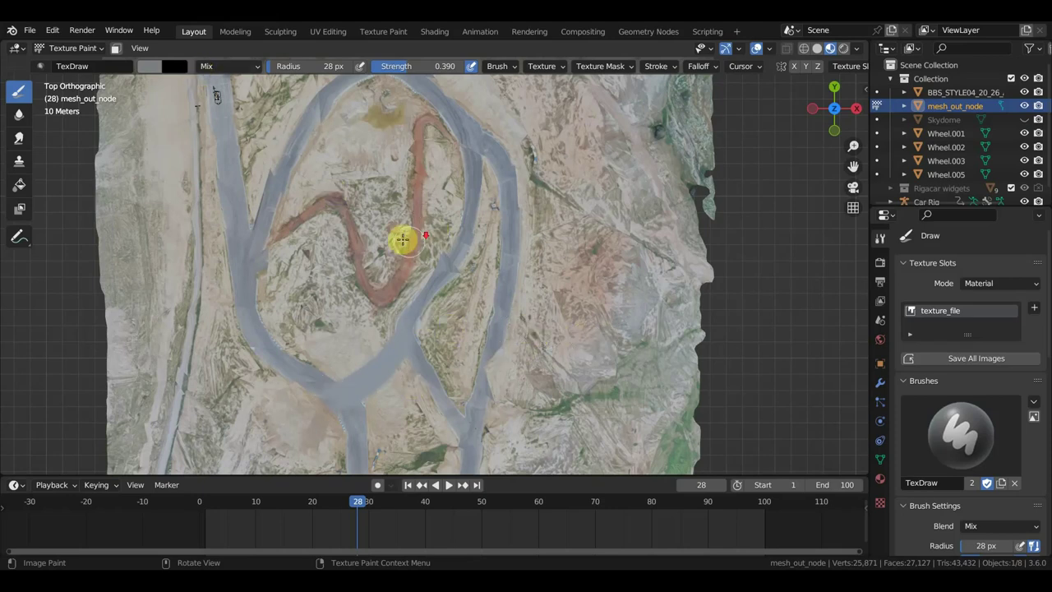
{"action": "scroll", "coordinate": [411, 239], "scroll_direction": "down", "scroll_amount": 2}
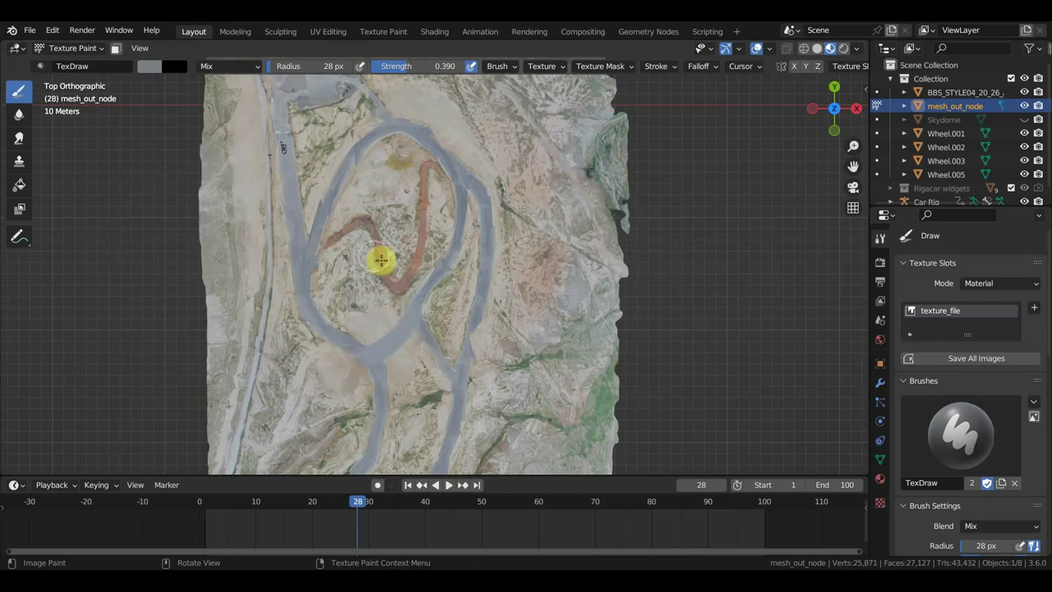
{"action": "scroll", "coordinate": [357, 244], "scroll_direction": "up", "scroll_amount": 2}
{"action": "scroll", "coordinate": [356, 245], "scroll_direction": "up", "scroll_amount": 1}
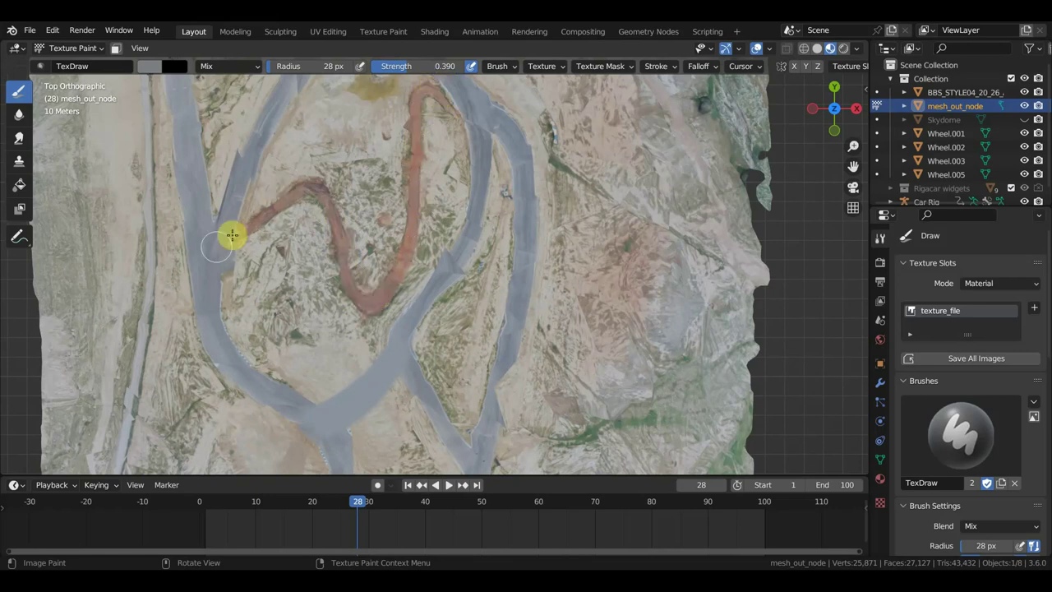
{"action": "scroll", "coordinate": [209, 251], "scroll_direction": "down", "scroll_amount": 3}
{"action": "mouse_move", "coordinate": [336, 274]}
{"action": "middle_mouse_down"}
{"action": "mouse_move", "coordinate": [220, 150]}
{"action": "mouse_move", "coordinate": [358, 225]}
{"action": "middle_mouse_up"}
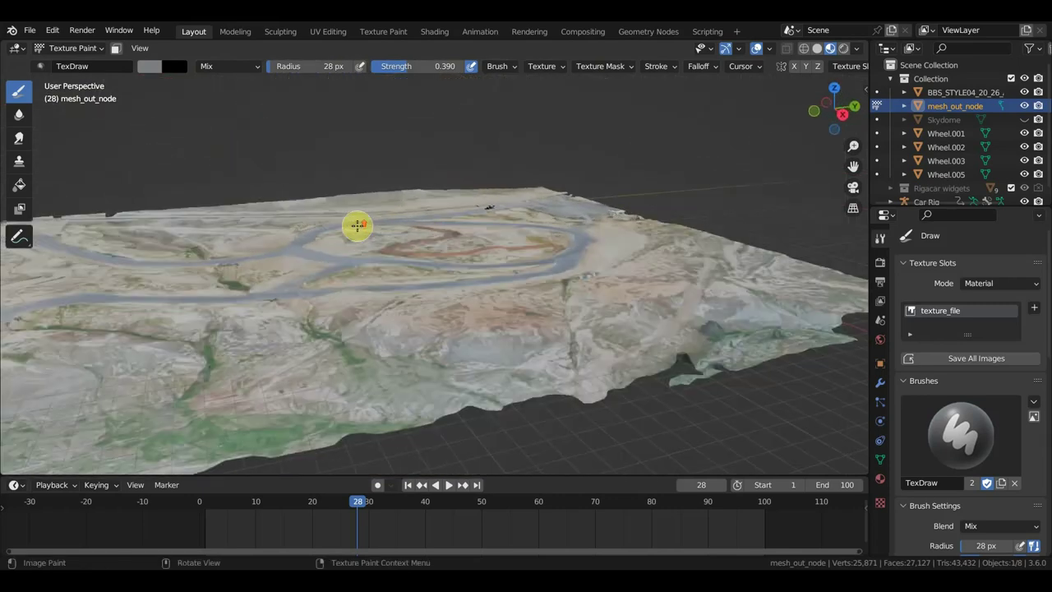
Orbit around the painted terrain, then return to a centred top-down view.
{"action": "middle_click_drag", "start_coordinate": [390, 276], "coordinate": [211, 282]}
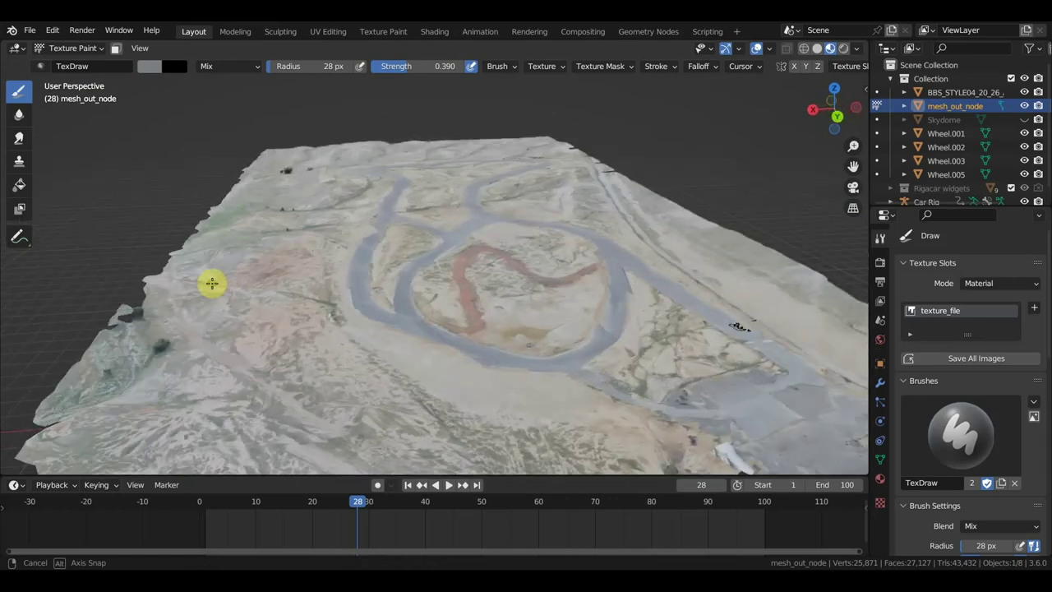
{"action": "middle_click_drag", "start_coordinate": [341, 252], "coordinate": [359, 378]}
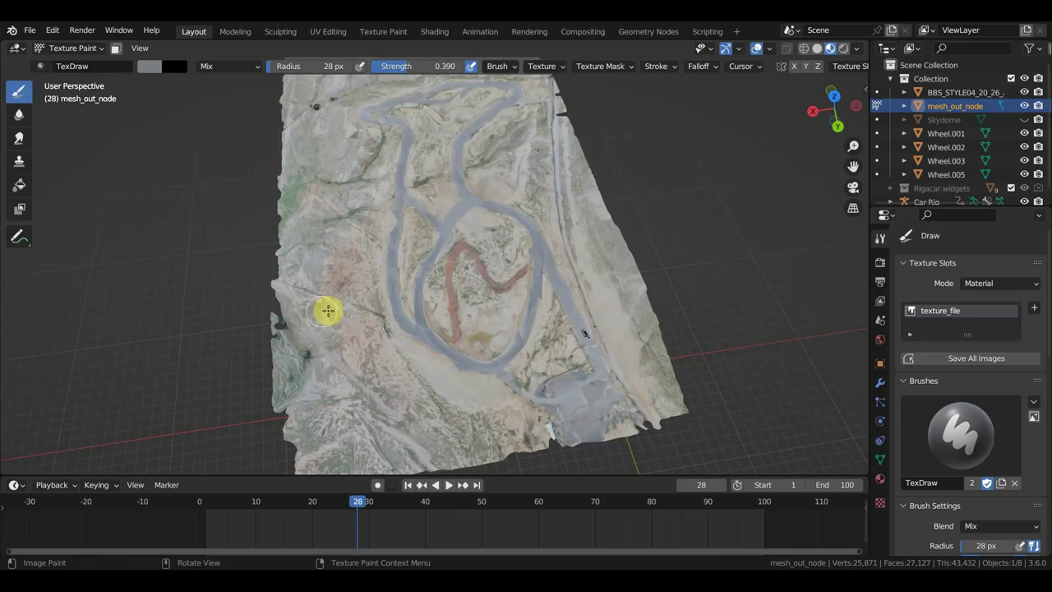
{"action": "mouse_move", "coordinate": [477, 369]}
{"action": "middle_mouse_down"}
{"action": "mouse_move", "coordinate": [565, 252]}
{"action": "mouse_move", "coordinate": [475, 388]}
{"action": "mouse_move", "coordinate": [526, 365]}
{"action": "mouse_move", "coordinate": [589, 381]}
{"action": "middle_mouse_up"}
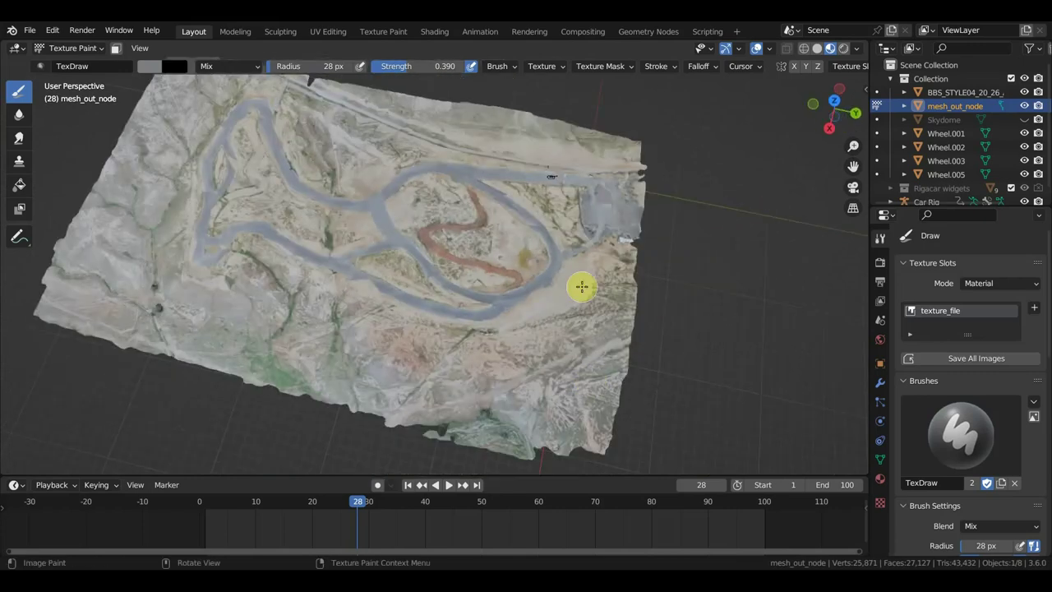
{"action": "key", "text": "KP_7"}
{"action": "scroll", "coordinate": [579, 284], "scroll_direction": "down", "scroll_amount": 1}
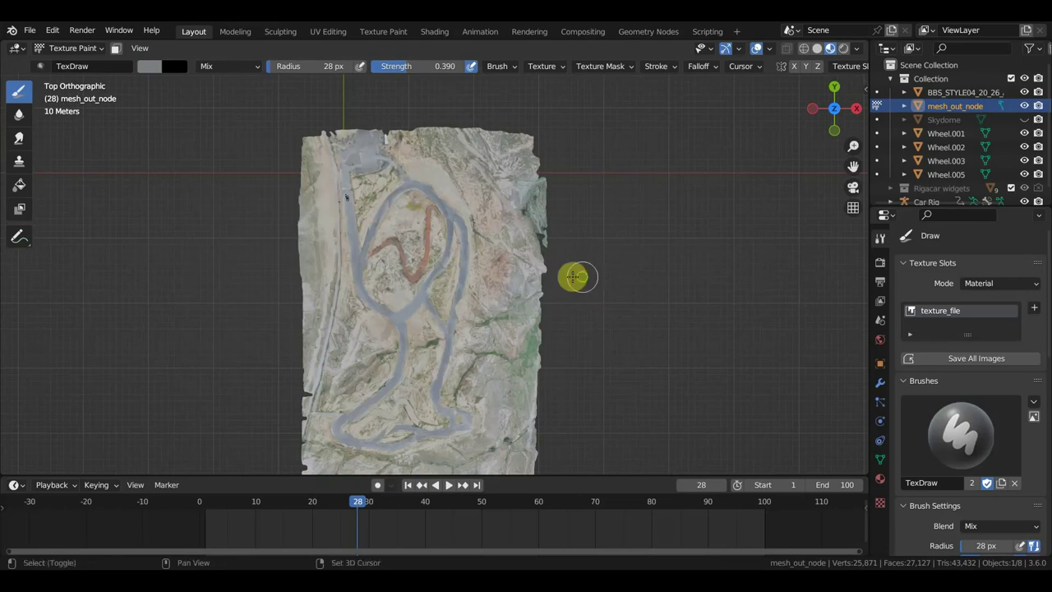
{"action": "middle_click_drag", "start_coordinate": [578, 277], "coordinate": [583, 223], "text": "shift"}
Zoom and tilt into a low perspective close-up of the road junctions.
{"action": "scroll", "coordinate": [582, 224], "scroll_direction": "down", "scroll_amount": 2}
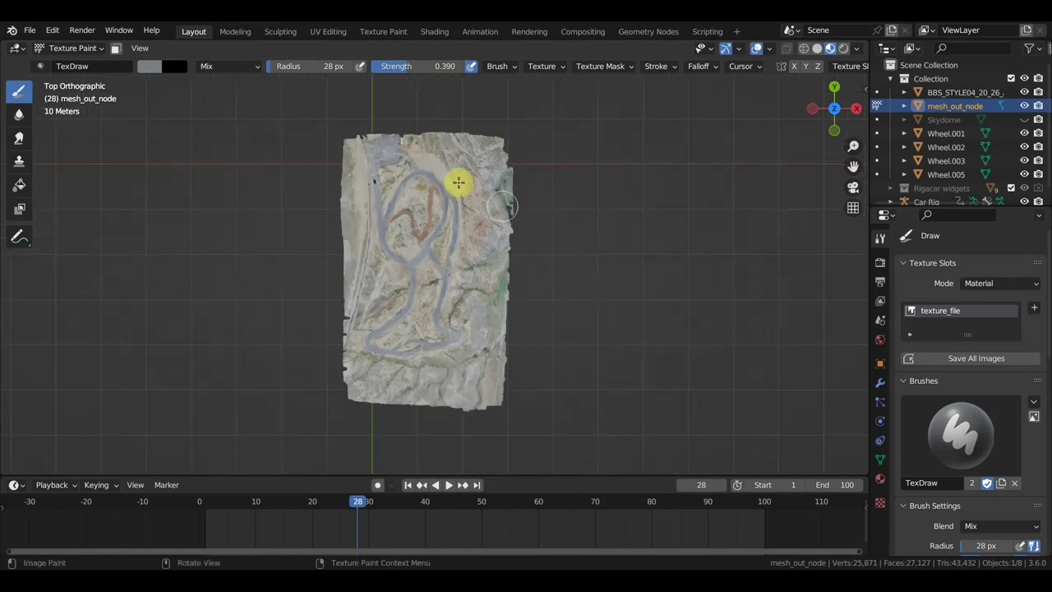
{"action": "scroll", "coordinate": [524, 281], "scroll_direction": "up", "scroll_amount": 1}
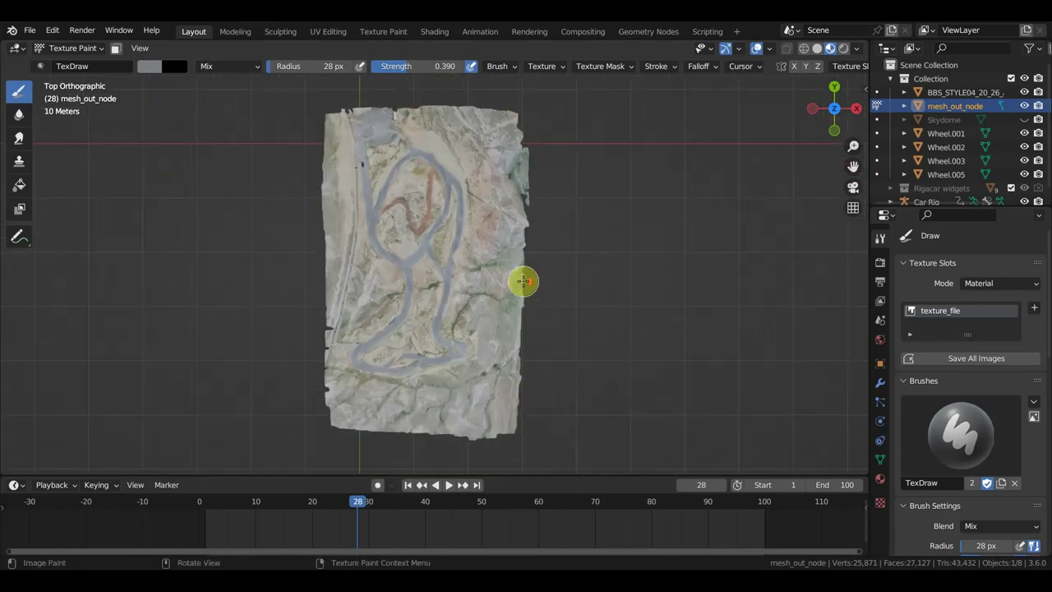
{"action": "scroll", "coordinate": [524, 281], "scroll_direction": "up", "scroll_amount": 2}
{"action": "scroll", "coordinate": [523, 282], "scroll_direction": "down", "scroll_amount": 1}
{"action": "scroll", "coordinate": [524, 281], "scroll_direction": "down", "scroll_amount": 1}
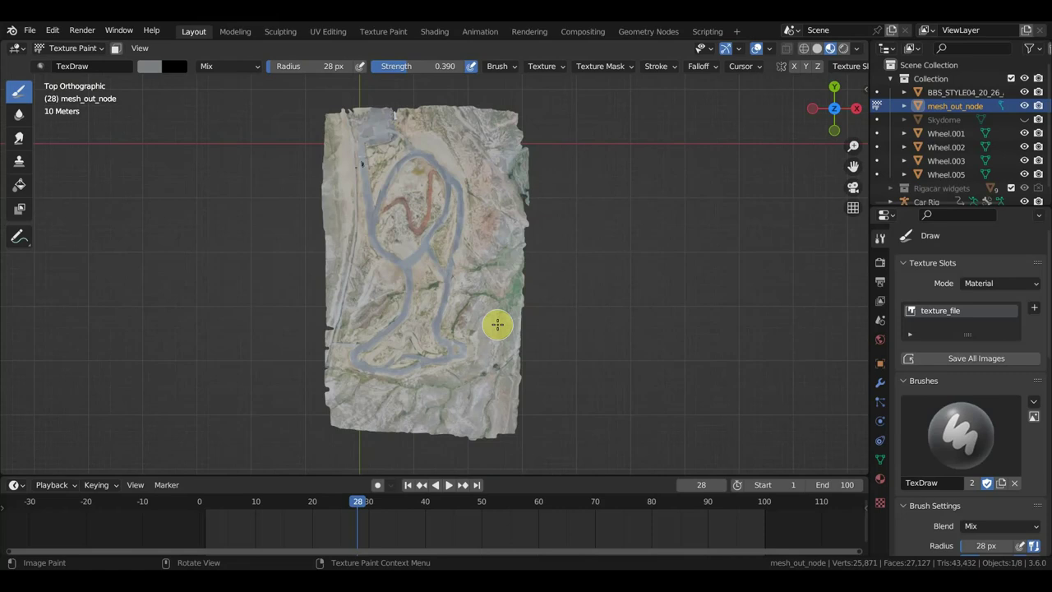
{"action": "scroll", "coordinate": [557, 324], "scroll_direction": "up", "scroll_amount": 2}
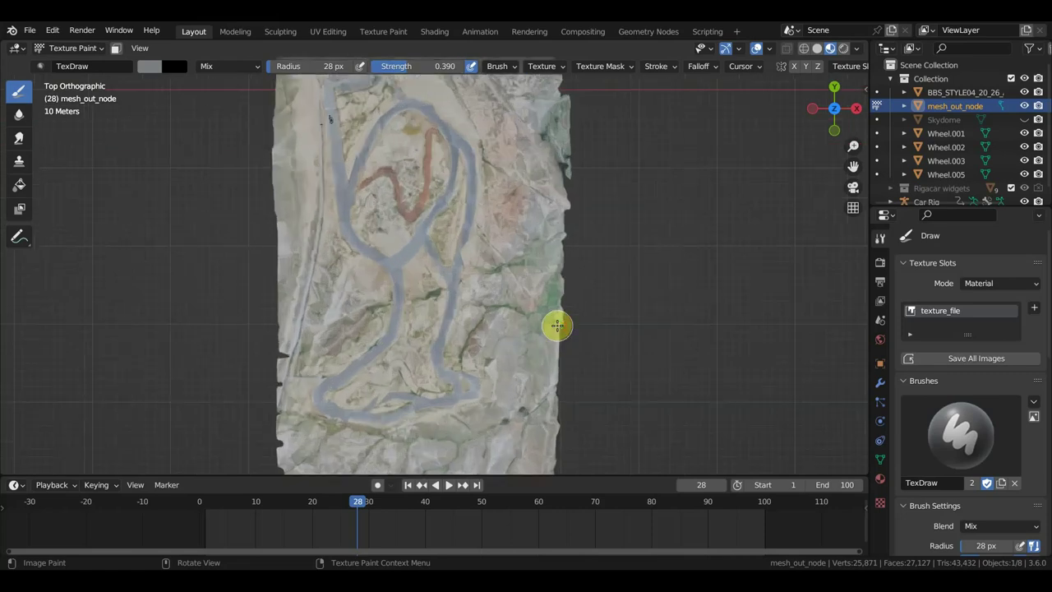
{"action": "mouse_move", "coordinate": [557, 324]}
{"action": "middle_mouse_down"}
{"action": "mouse_move", "coordinate": [510, 301]}
{"action": "mouse_move", "coordinate": [446, 227]}
{"action": "middle_mouse_up"}
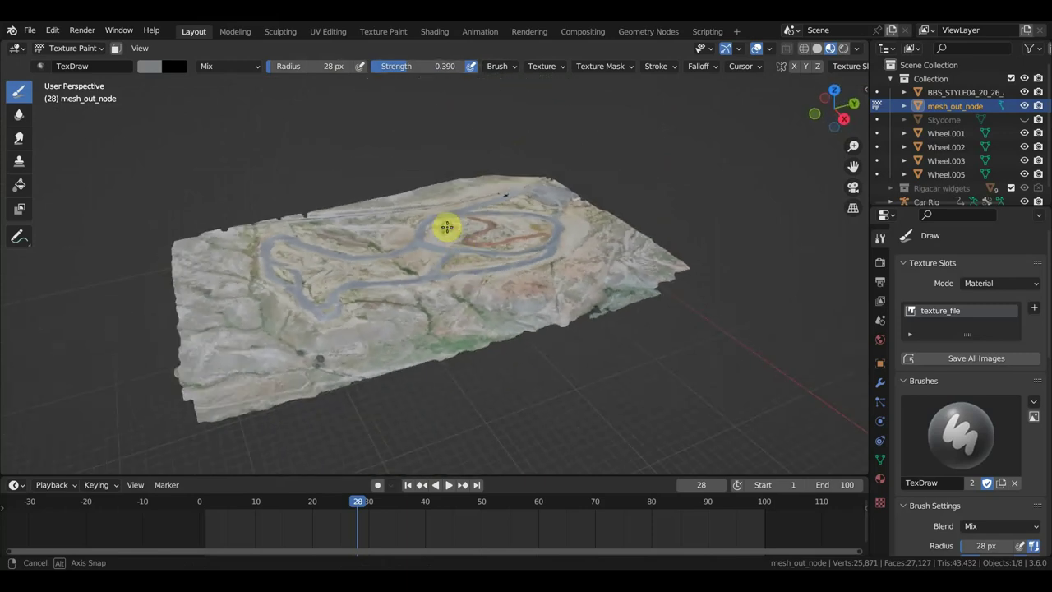
{"action": "scroll", "coordinate": [453, 263], "scroll_direction": "up", "scroll_amount": 2}
{"action": "scroll", "coordinate": [455, 265], "scroll_direction": "up", "scroll_amount": 3}
{"action": "mouse_move", "coordinate": [481, 277]}
{"action": "middle_mouse_down"}
{"action": "mouse_move", "coordinate": [318, 276]}
{"action": "mouse_move", "coordinate": [333, 288]}
{"action": "middle_mouse_up"}
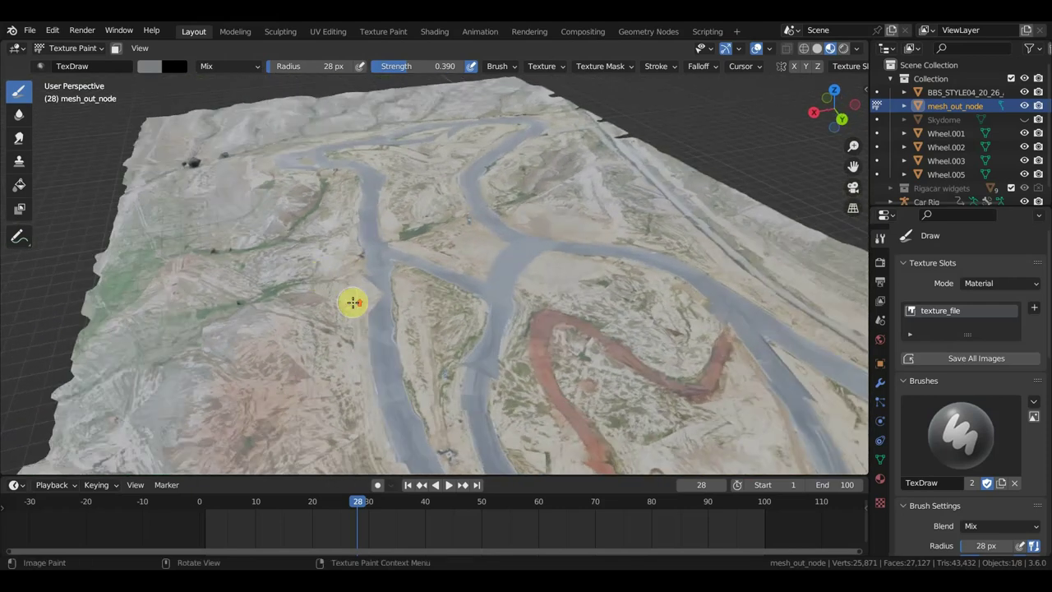
{"action": "scroll", "coordinate": [370, 301], "scroll_direction": "up", "scroll_amount": 3}
{"action": "scroll", "coordinate": [551, 258], "scroll_direction": "up", "scroll_amount": 1}
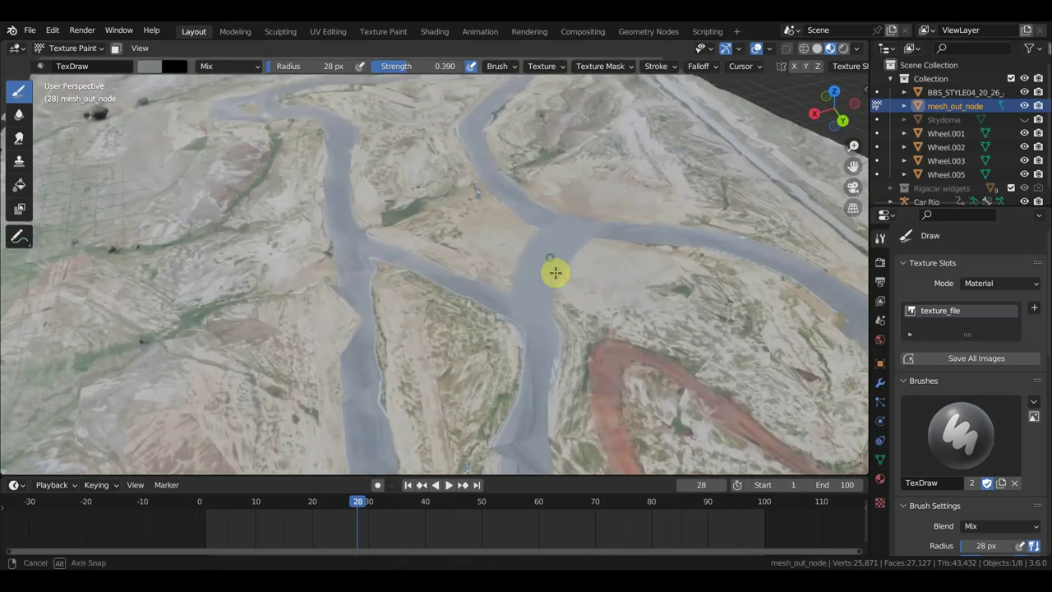
{"action": "scroll", "coordinate": [554, 272], "scroll_direction": "up", "scroll_amount": 1}
{"action": "scroll", "coordinate": [554, 284], "scroll_direction": "up", "scroll_amount": 1}
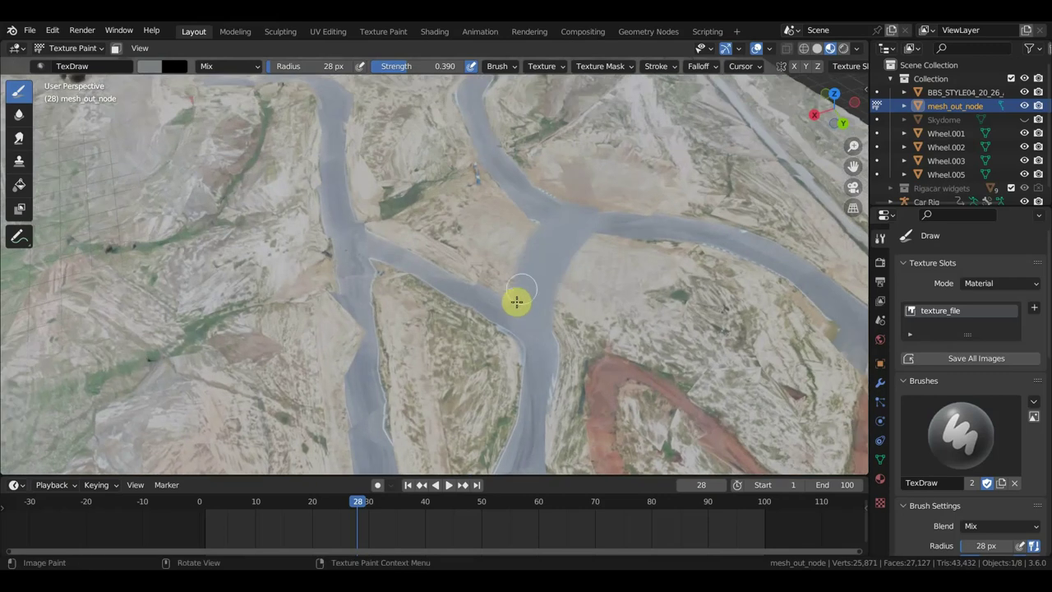
{"action": "left_click", "coordinate": [806, 49]}
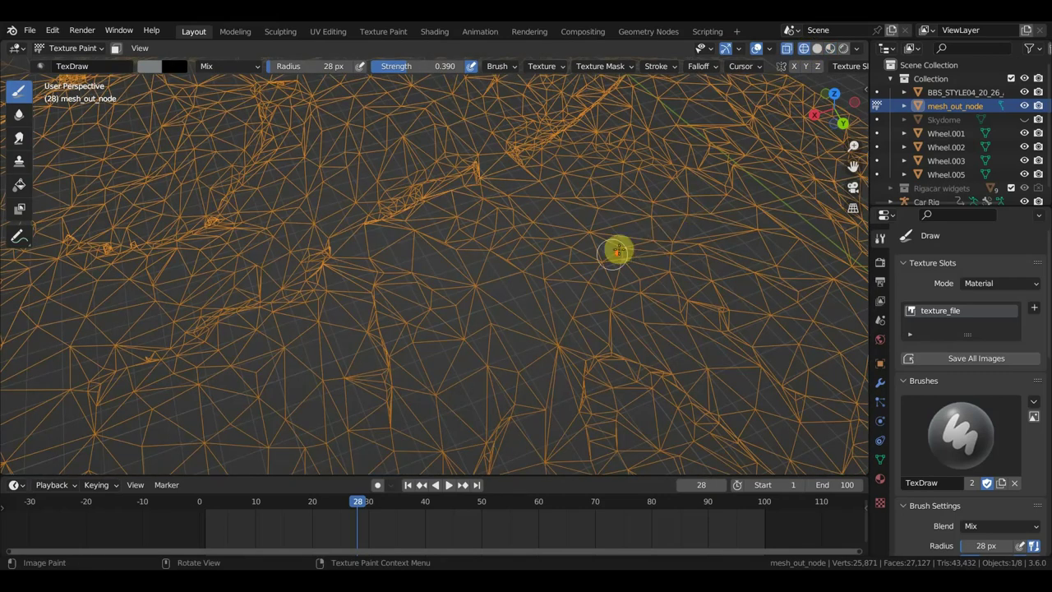
{"action": "scroll", "coordinate": [604, 259], "scroll_direction": "down", "scroll_amount": 3}
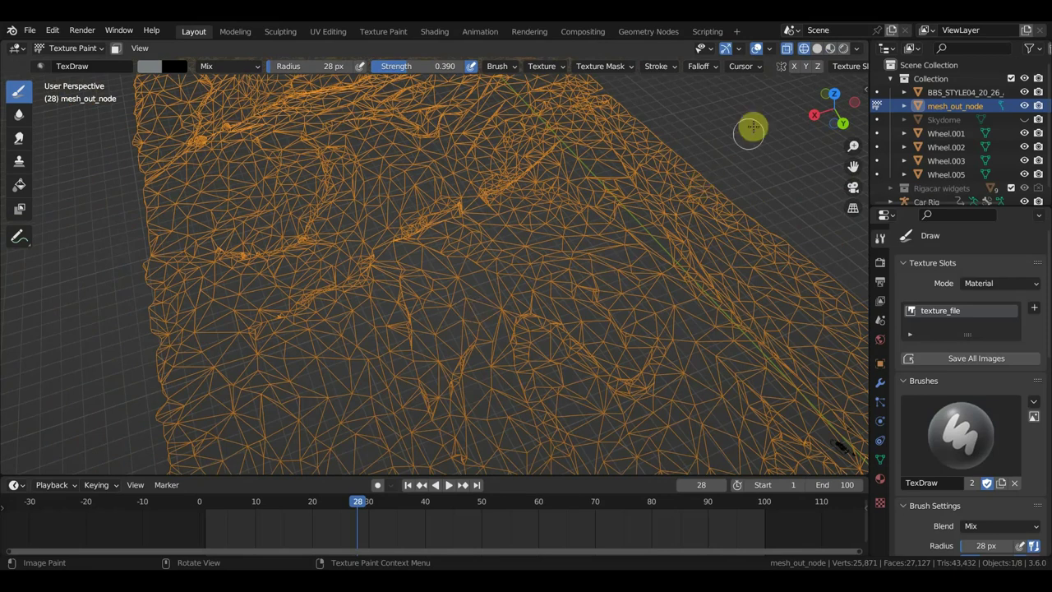
{"action": "left_click", "coordinate": [829, 50]}
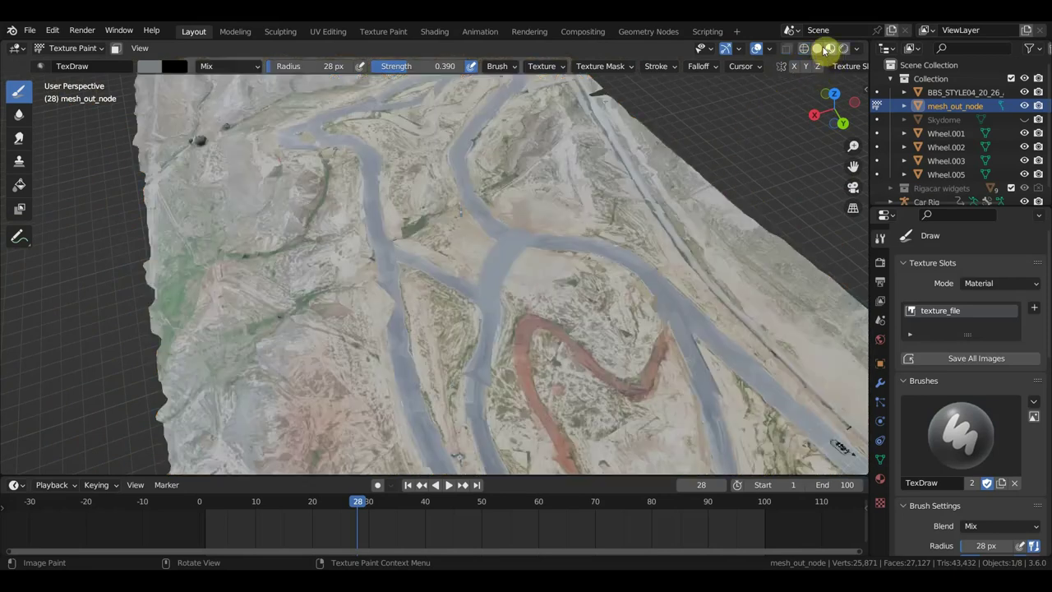
{"action": "scroll", "coordinate": [635, 232], "scroll_direction": "up", "scroll_amount": 2}
Sample the beige ground colour and paint it over the road's right edge up to the junction.
{"action": "scroll", "coordinate": [635, 232], "scroll_direction": "up", "scroll_amount": 2}
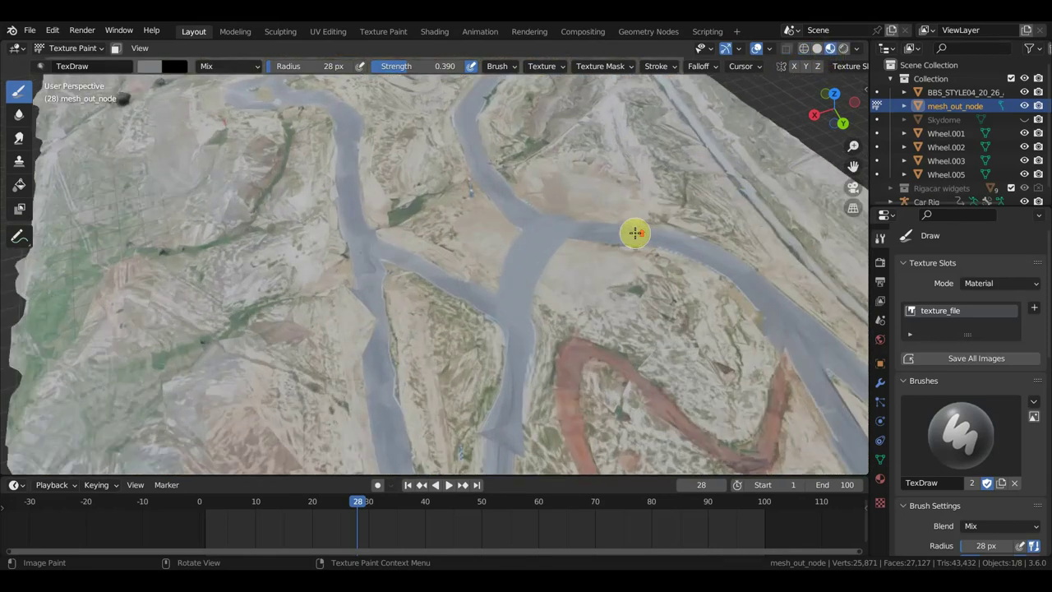
{"action": "scroll", "coordinate": [635, 232], "scroll_direction": "up", "scroll_amount": 2}
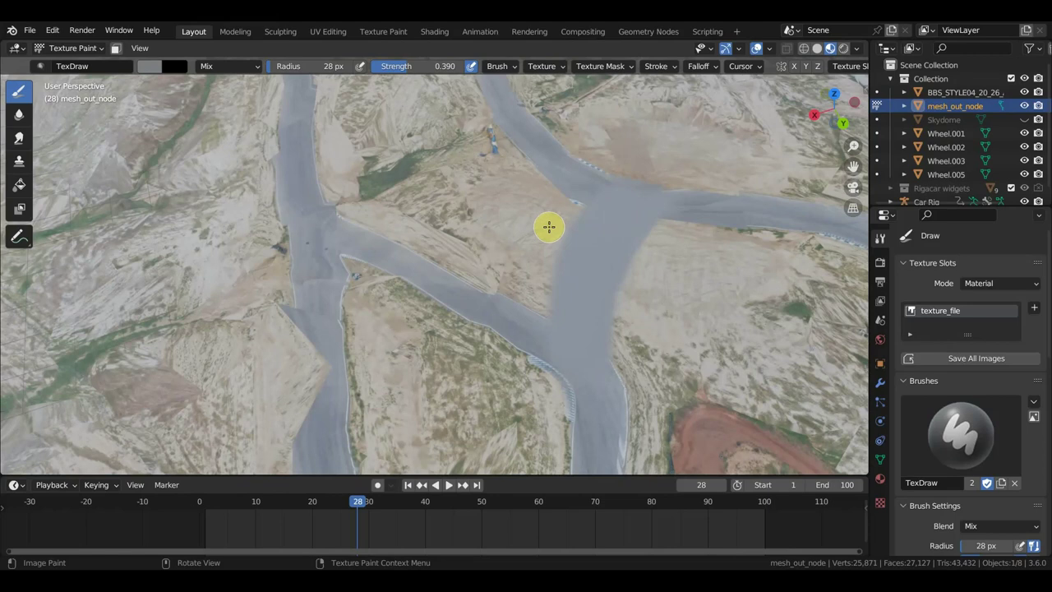
{"action": "key", "text": "s"}
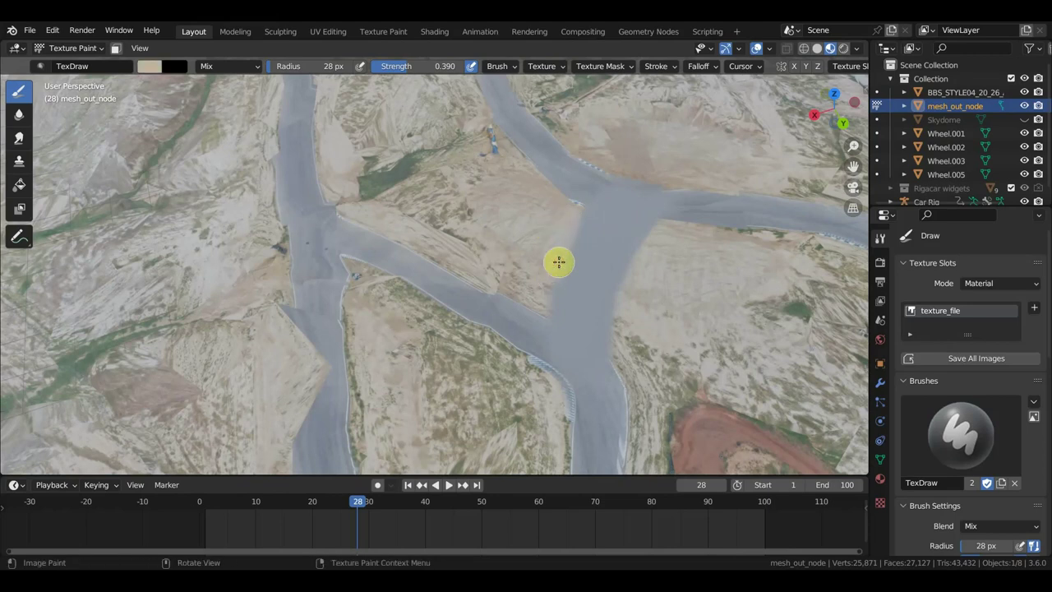
{"action": "key", "text": "s"}
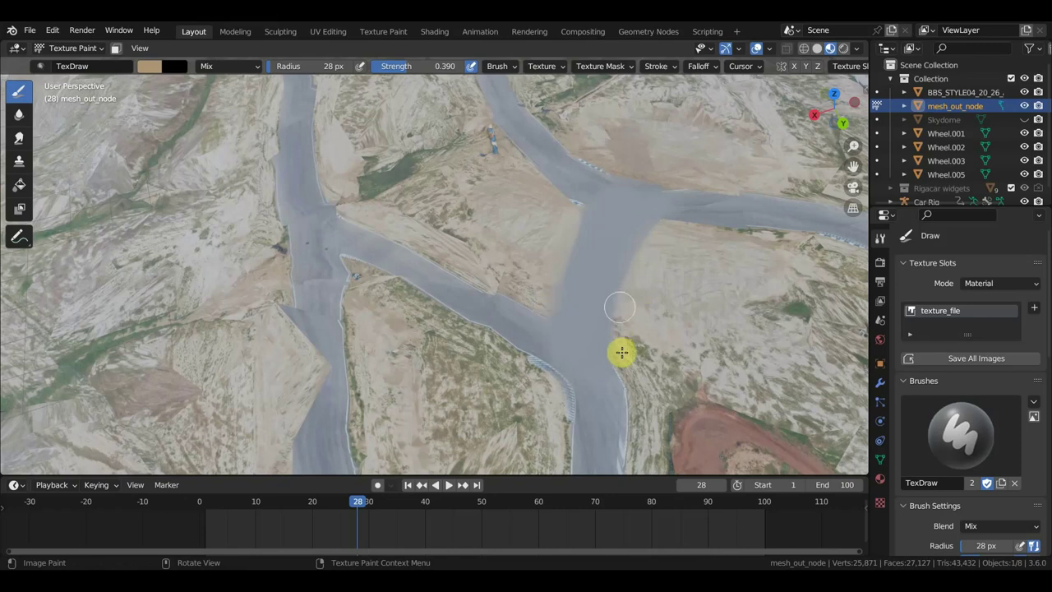
{"action": "left_click_drag", "start_coordinate": [622, 352], "coordinate": [673, 215]}
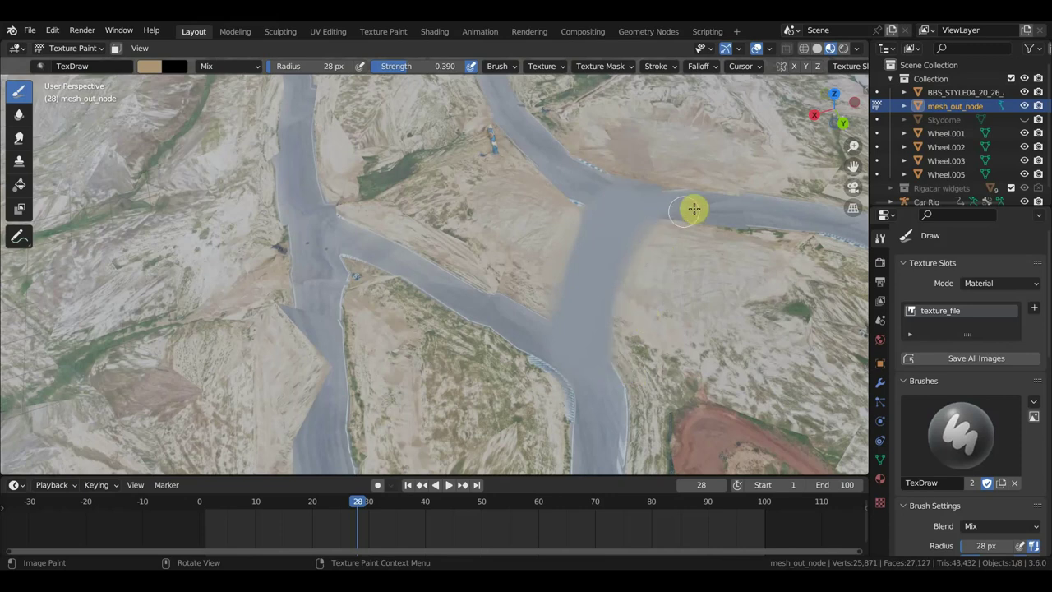
Load the grey road colour back onto the brush and zoom out.
{"action": "key", "text": "s"}
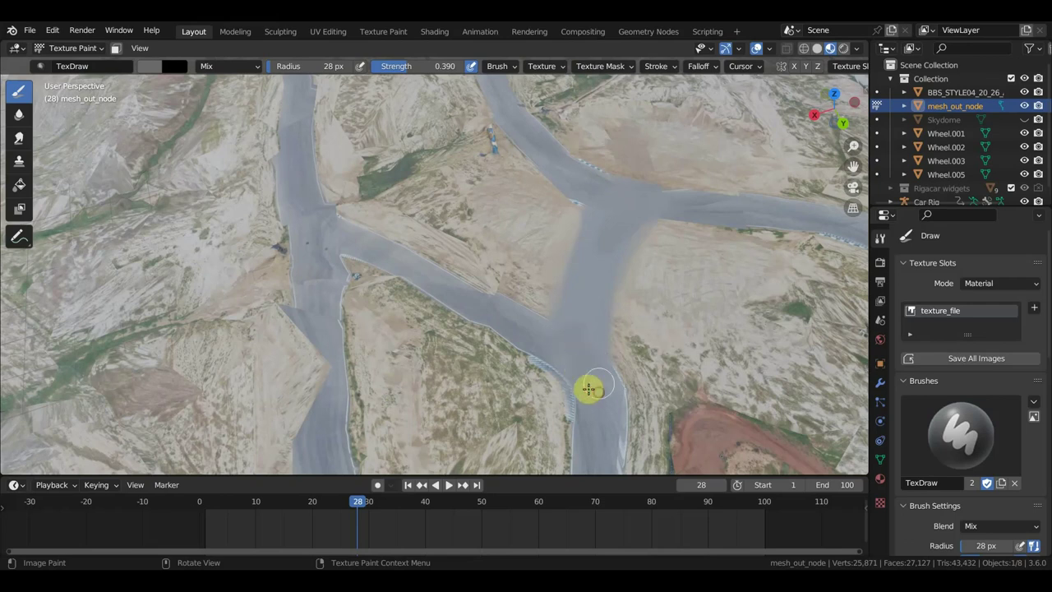
{"action": "scroll", "coordinate": [526, 266], "scroll_direction": "down", "scroll_amount": 4}
{"action": "scroll", "coordinate": [604, 266], "scroll_direction": "down", "scroll_amount": 3}
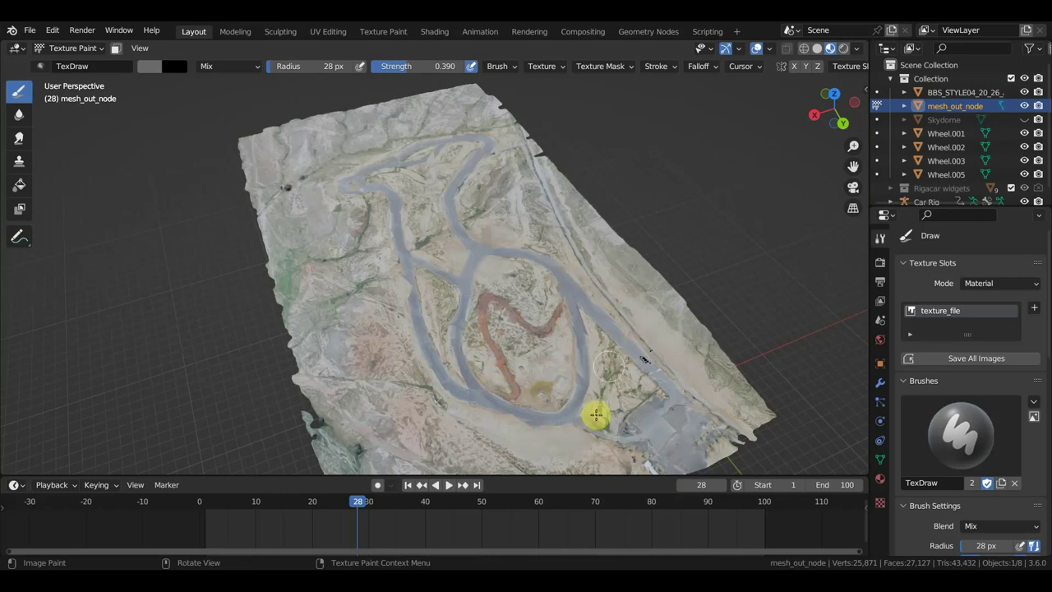
Orbit to a low, flat angle and zoom in close on the repainted junction.
{"action": "scroll", "coordinate": [557, 329], "scroll_direction": "up", "scroll_amount": 2}
{"action": "scroll", "coordinate": [559, 333], "scroll_direction": "up", "scroll_amount": 1}
{"action": "scroll", "coordinate": [569, 333], "scroll_direction": "down", "scroll_amount": 1}
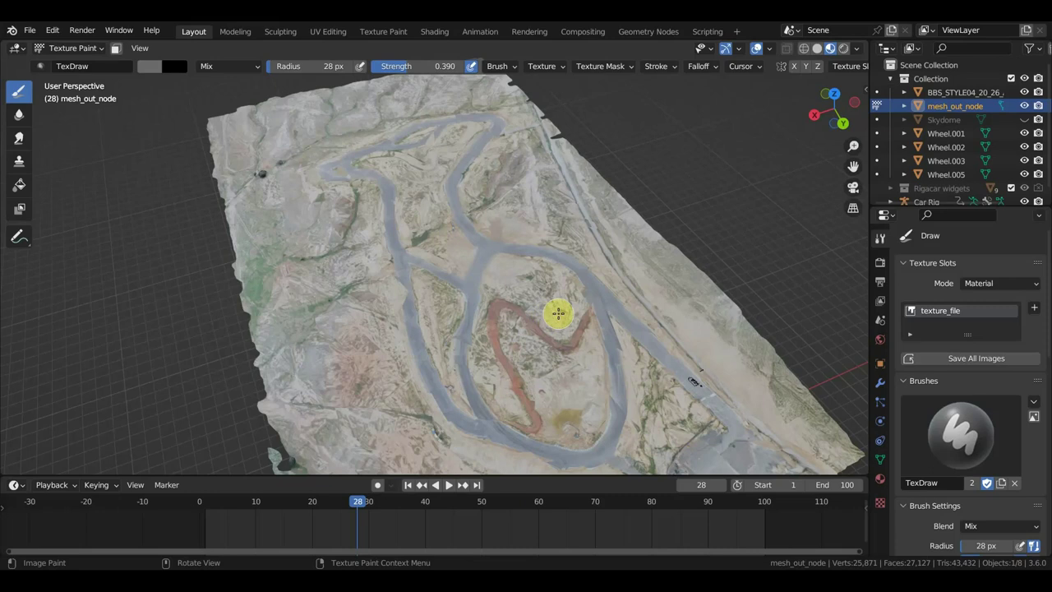
{"action": "scroll", "coordinate": [564, 341], "scroll_direction": "down", "scroll_amount": 1}
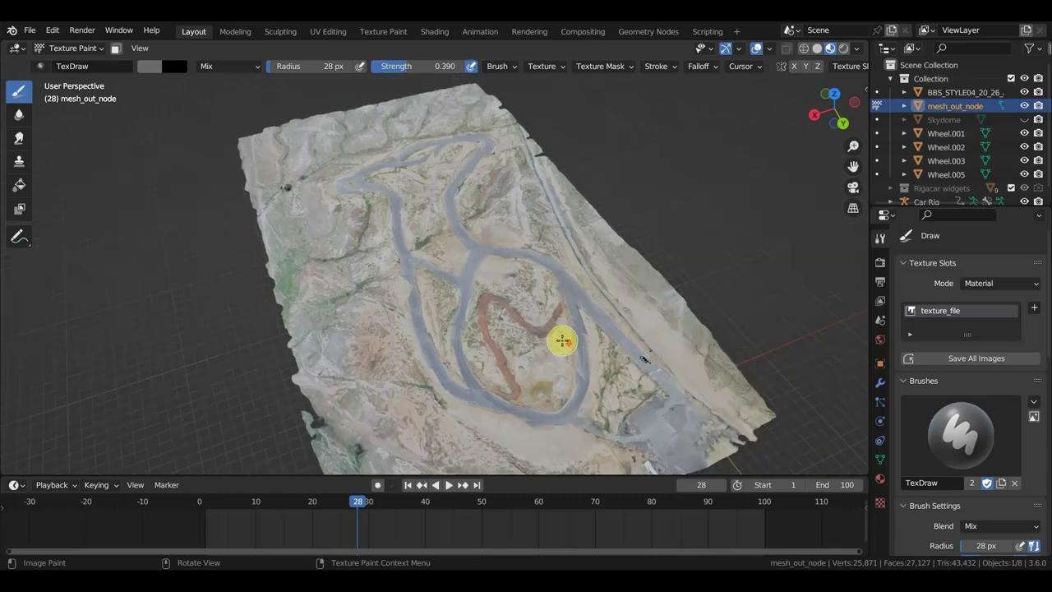
{"action": "scroll", "coordinate": [562, 340], "scroll_direction": "down", "scroll_amount": 1}
{"action": "scroll", "coordinate": [563, 340], "scroll_direction": "up", "scroll_amount": 1}
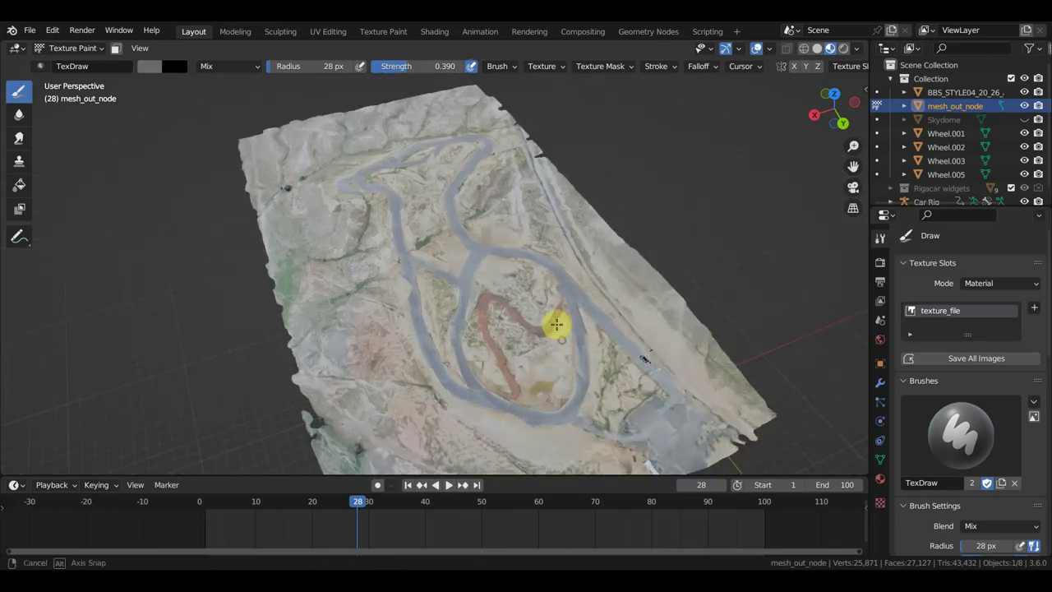
{"action": "middle_click_drag", "start_coordinate": [557, 321], "coordinate": [439, 301]}
{"action": "scroll", "coordinate": [436, 302], "scroll_direction": "up", "scroll_amount": 3}
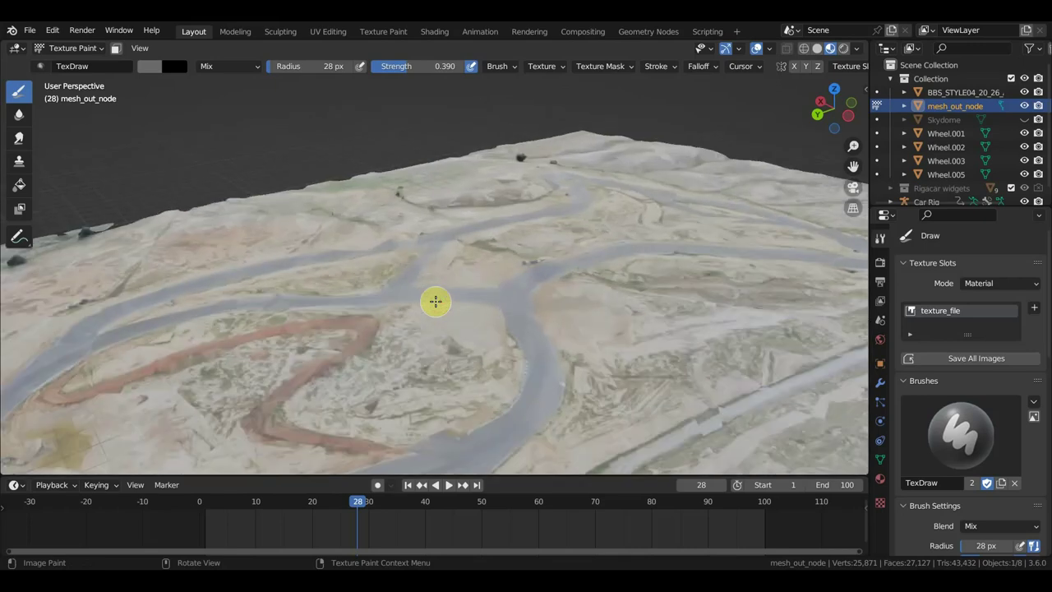